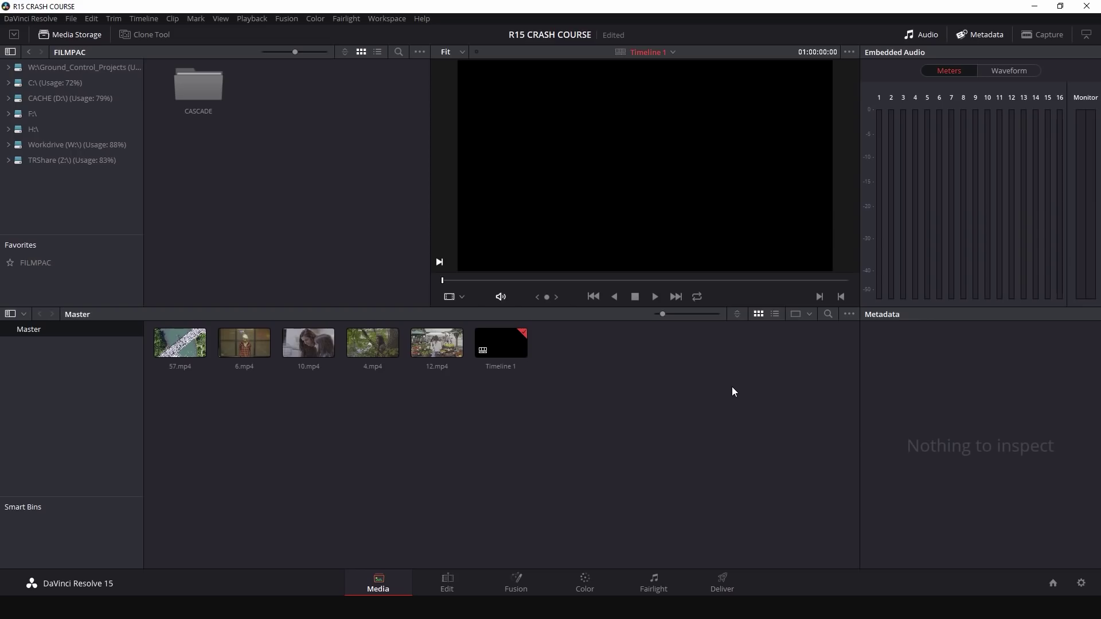
pyautogui.click(316, 19)
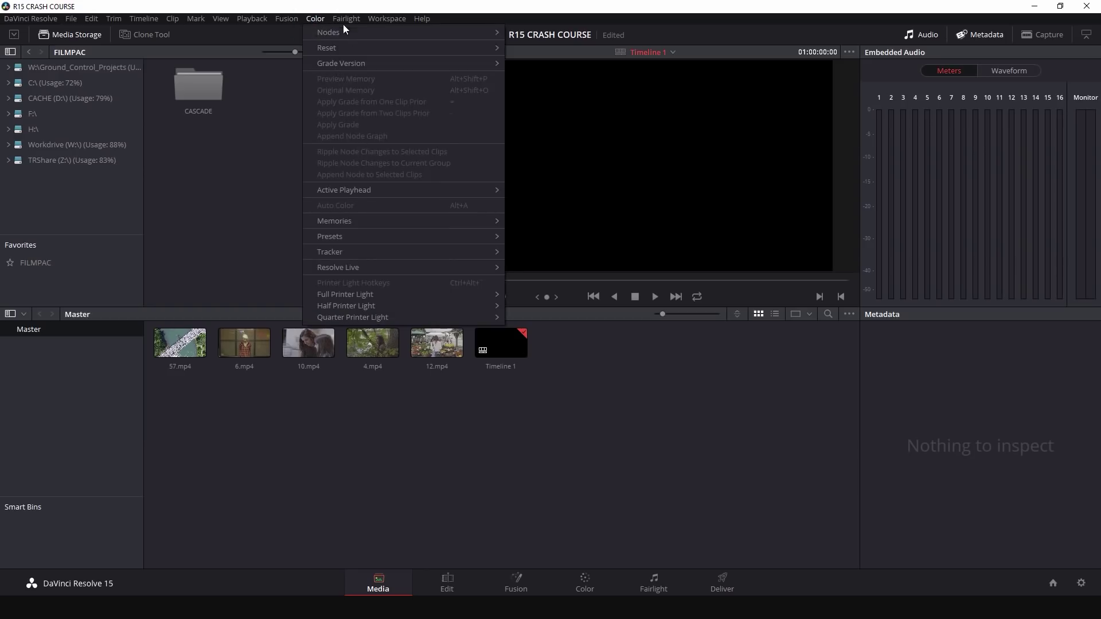
pyautogui.click(319, 19)
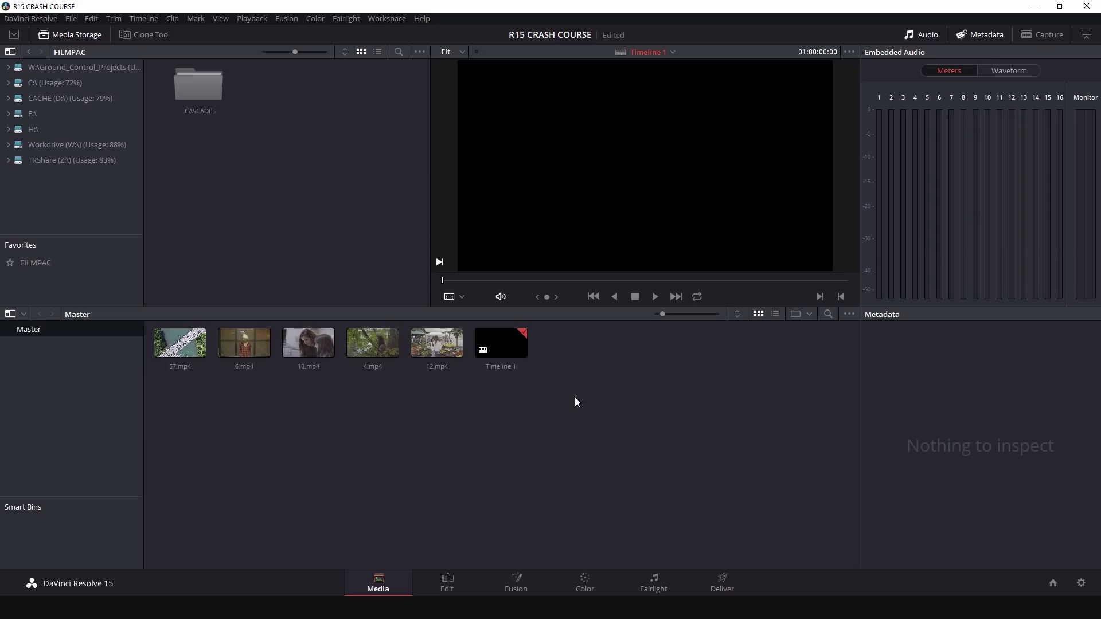
pyautogui.click(455, 50)
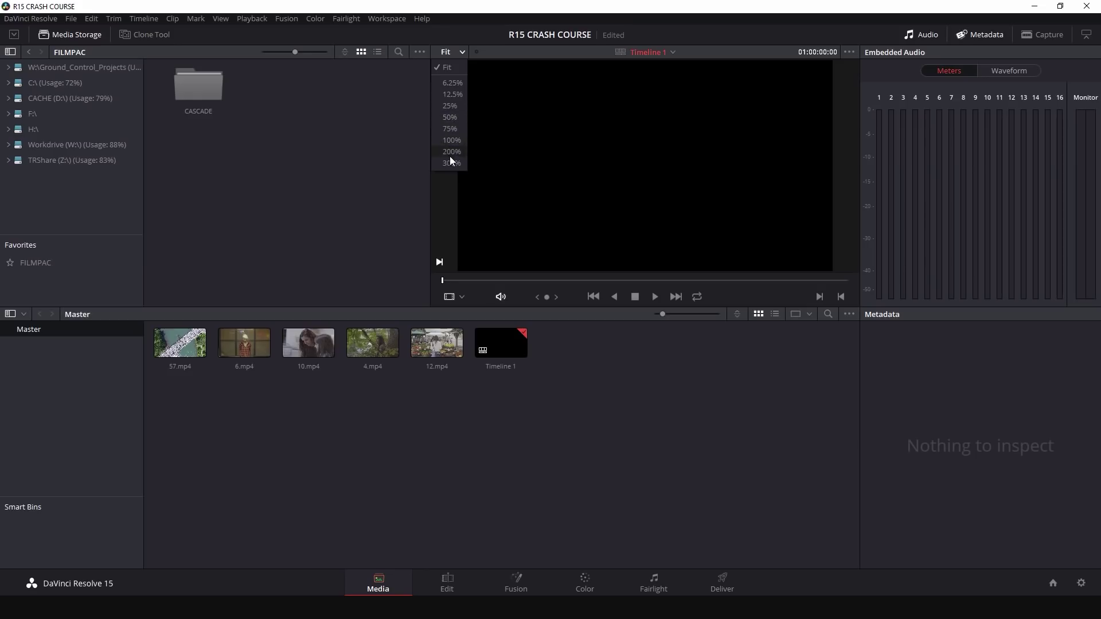
pyautogui.click(737, 434)
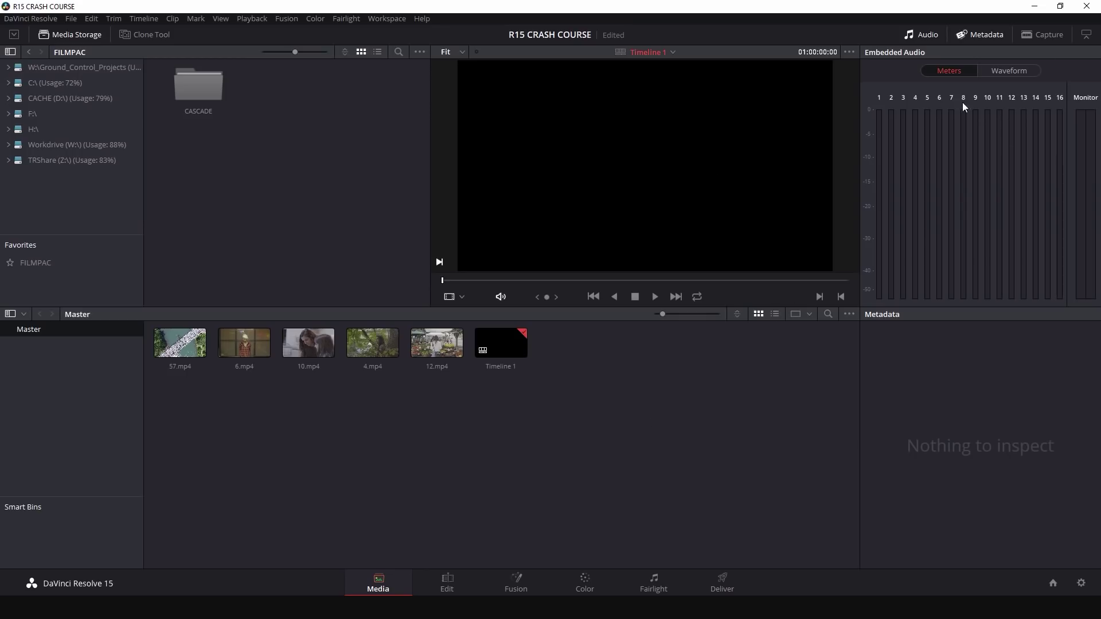
# Step: Quit the program from the open R15 CRASH COURSE project and answer the closing prompt
pyautogui.click(1087, 6)
pyautogui.click(645, 342)
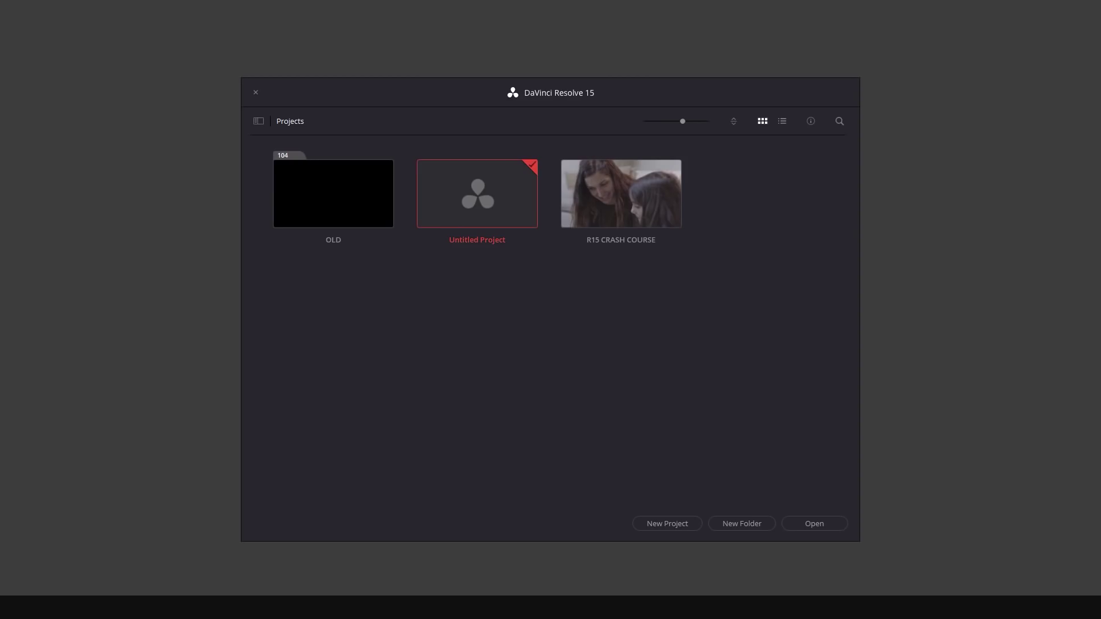
# Step: View the list of project databases in the project manager, and hide it again
pyautogui.click(259, 121)
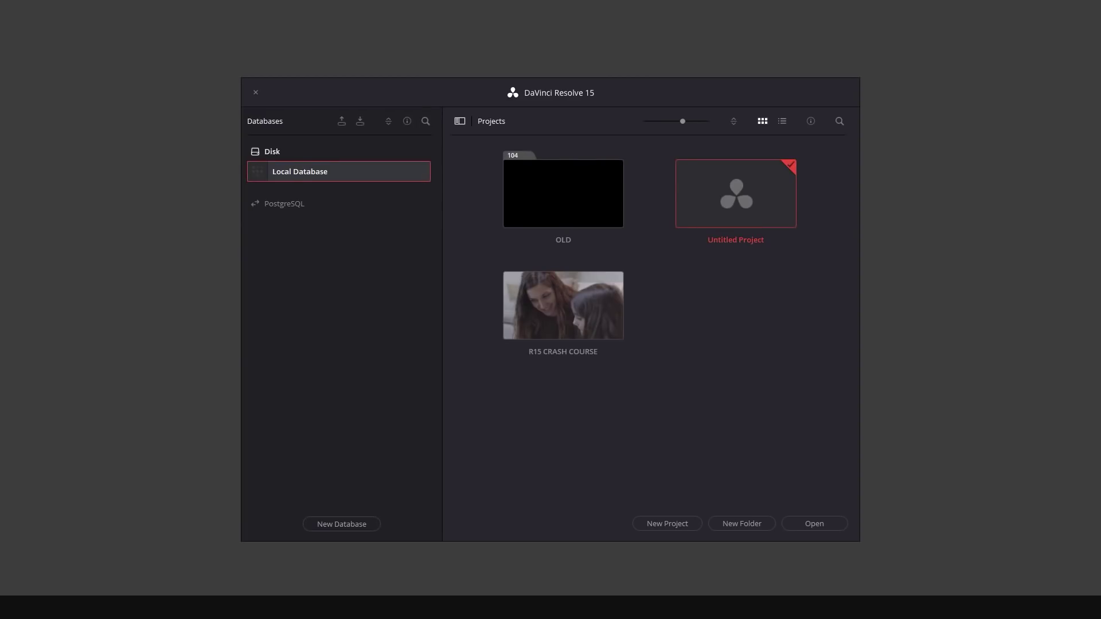
pyautogui.click(459, 121)
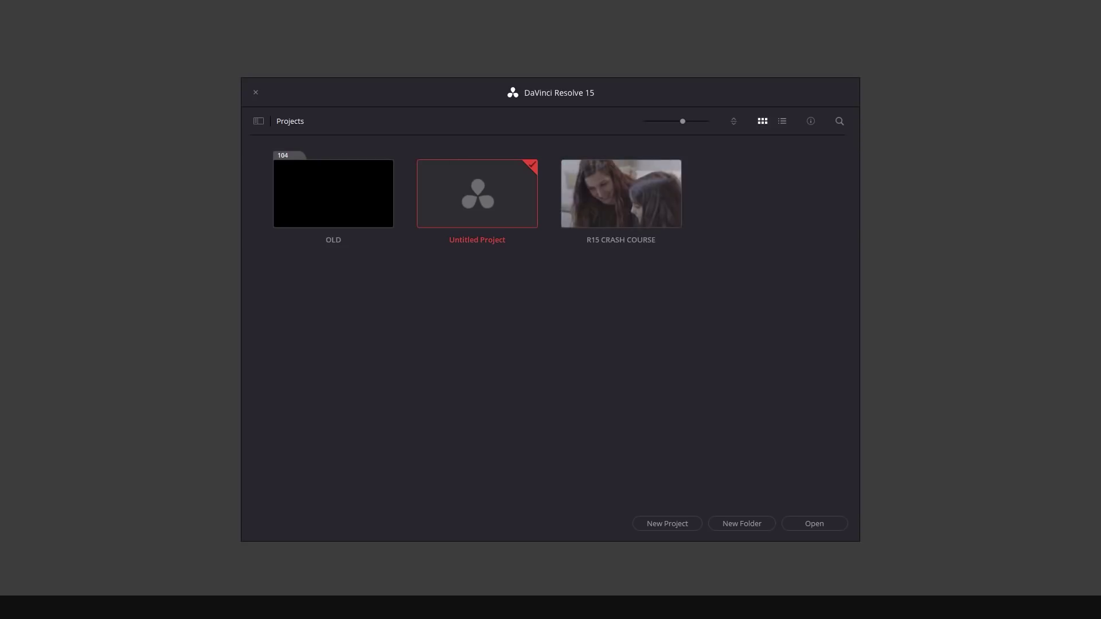
# Step: Create a new project named "Resolve Project"
pyautogui.click(667, 524)
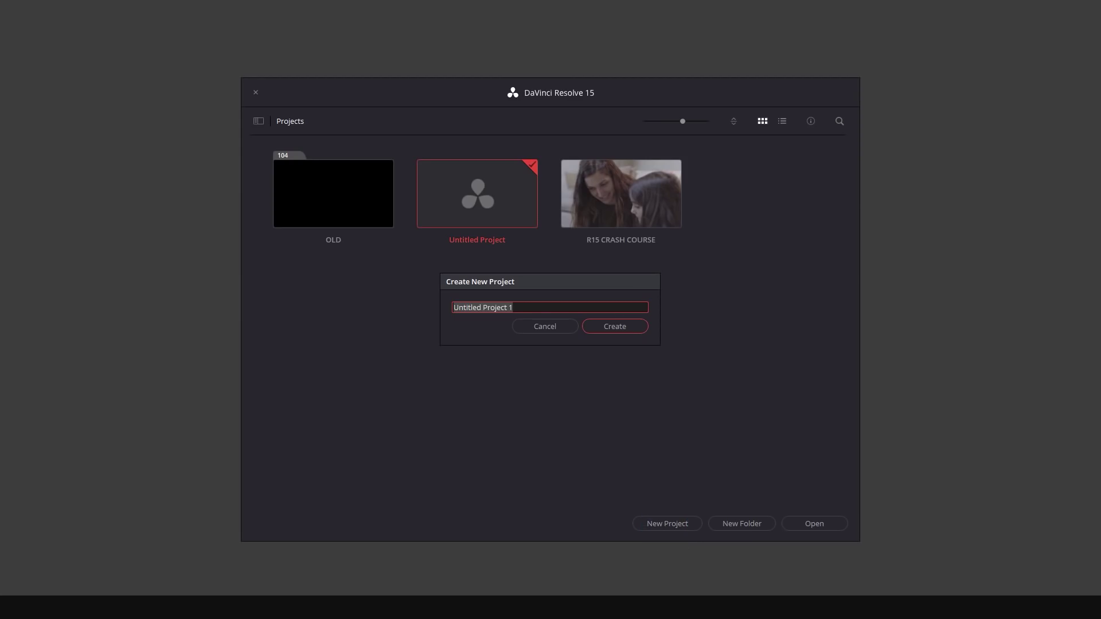
pyautogui.write('Resolve')
pyautogui.press('BackSpace')
pyautogui.press('BackSpace')
pyautogui.write('ve ')
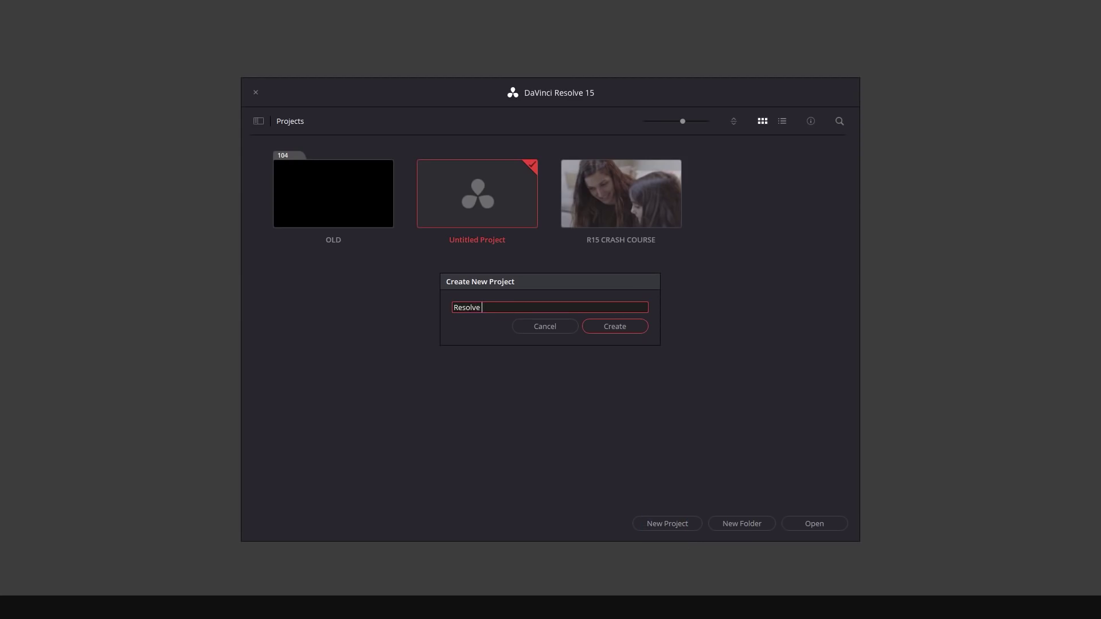
pyautogui.write('Project')
pyautogui.click(615, 326)
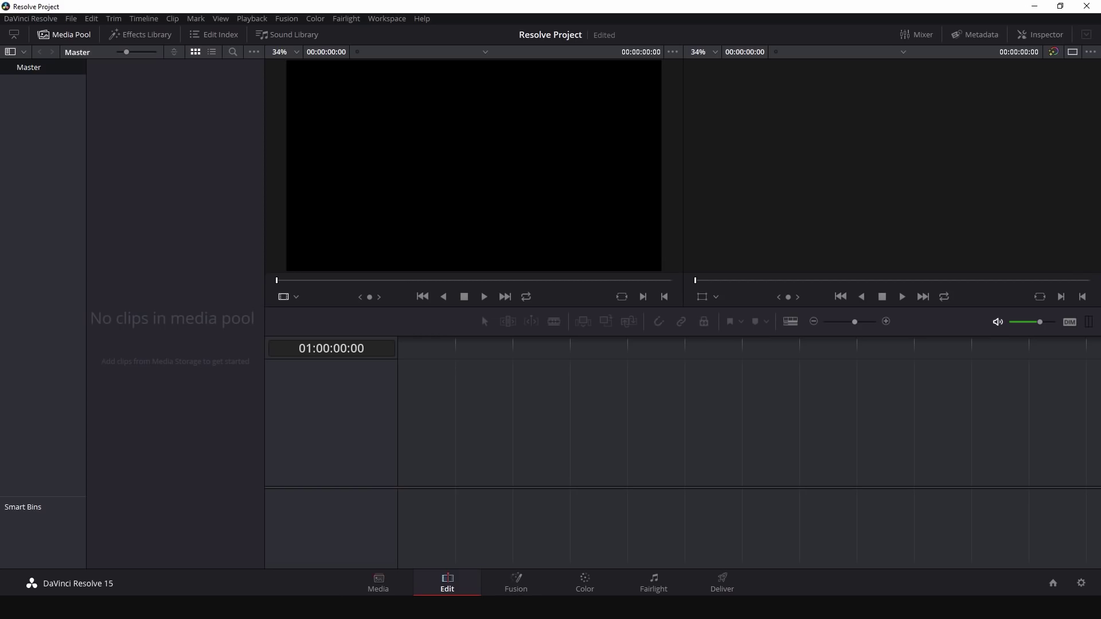
# Step: View the Media, Edit, Fusion, Color, Fairlight and Deliver pages in order, and return to the Media page
pyautogui.click(378, 583)
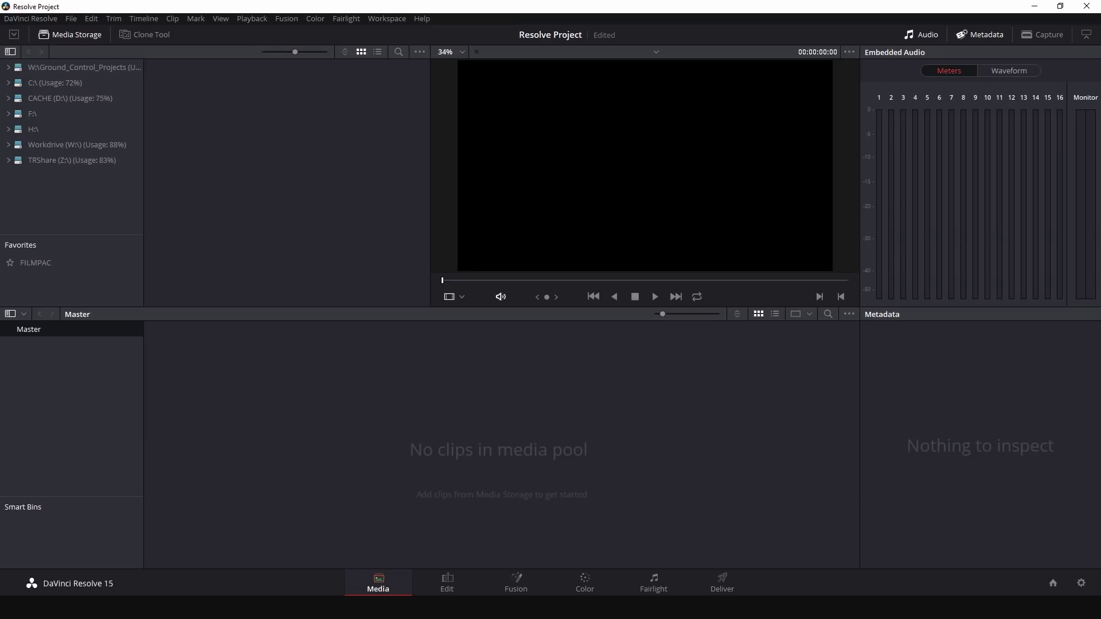
pyautogui.hotkey('shift', '4')
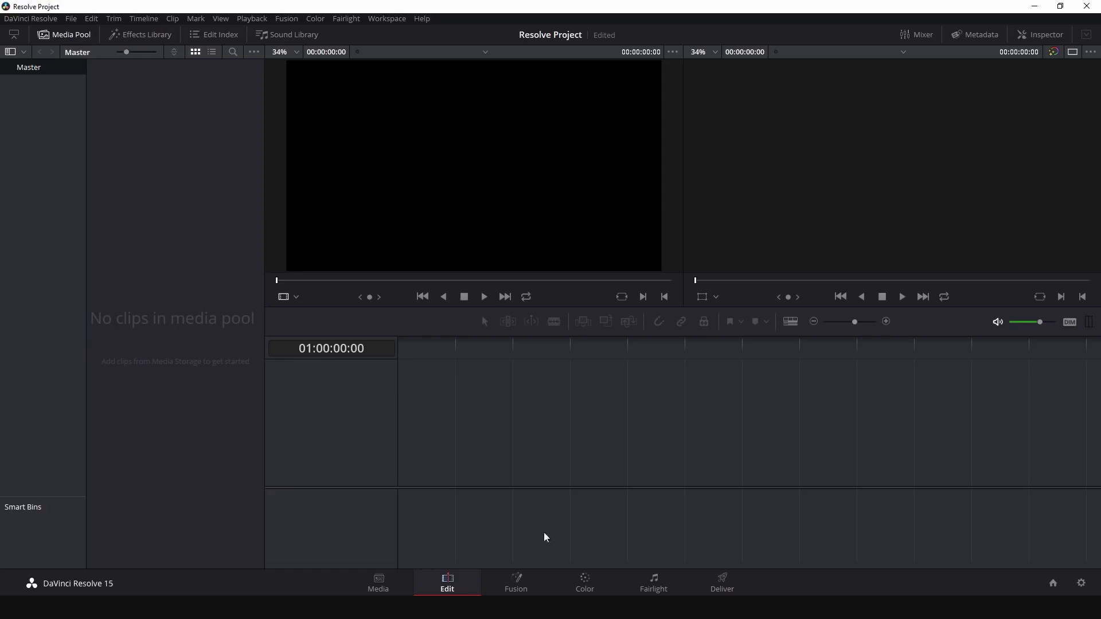
pyautogui.hotkey('shift', '5')
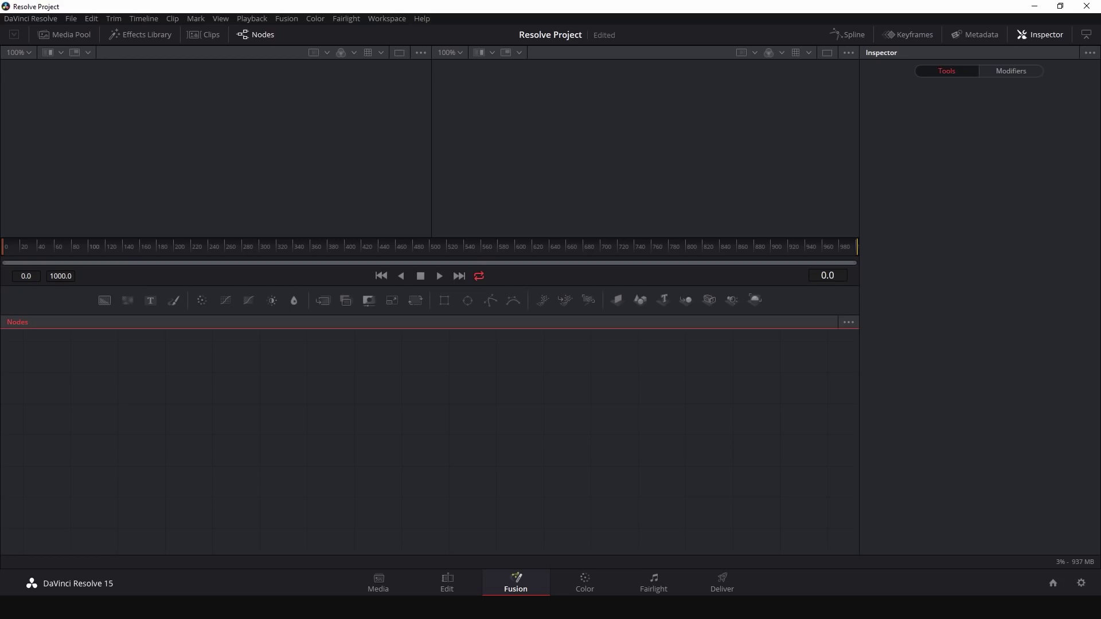
pyautogui.hotkey('shift', '6')
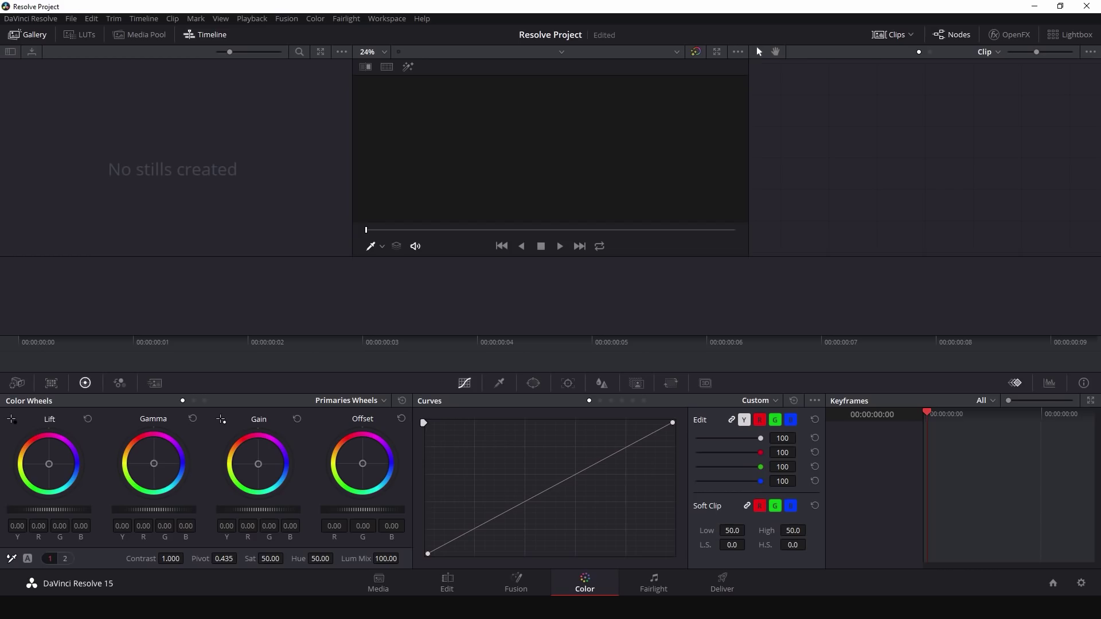
pyautogui.hotkey('shift', '7')
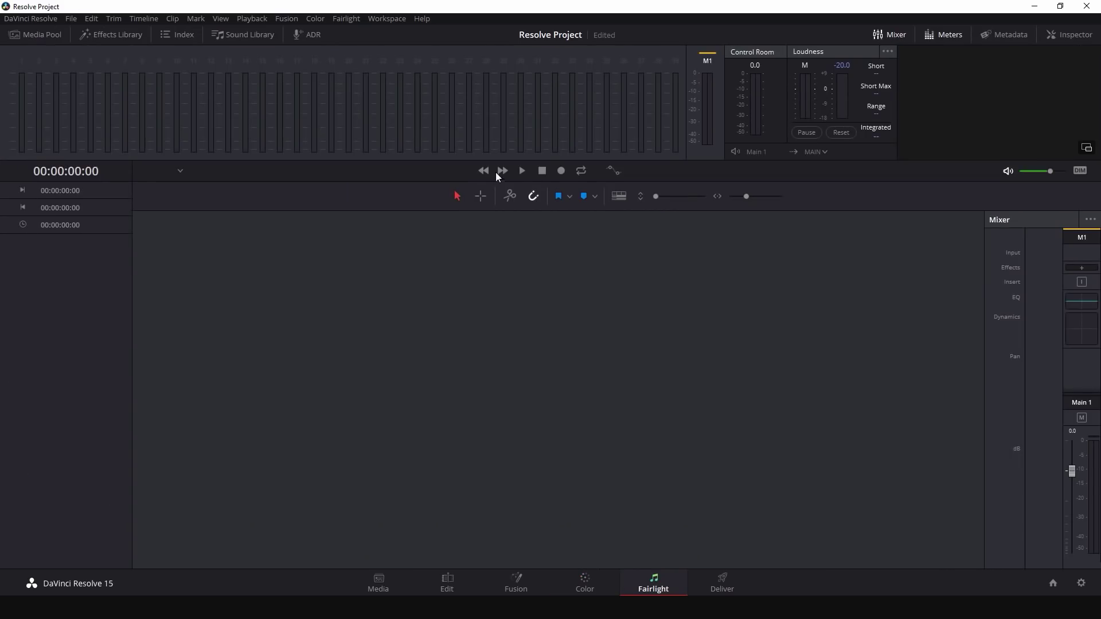
pyautogui.hotkey('shift', '8')
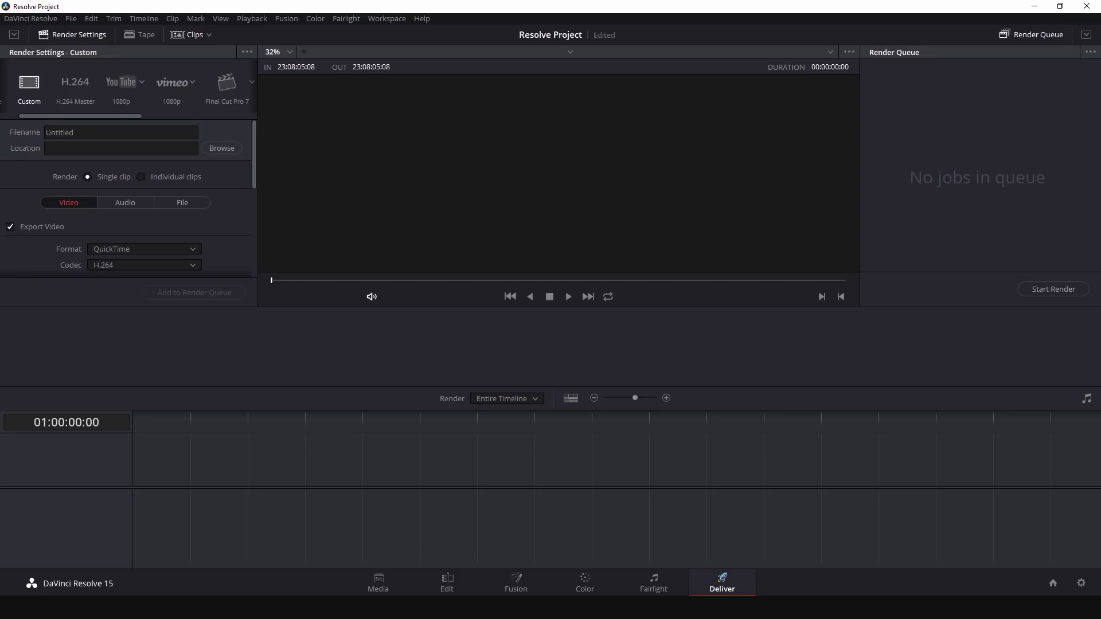
pyautogui.hotkey('shift', '2')
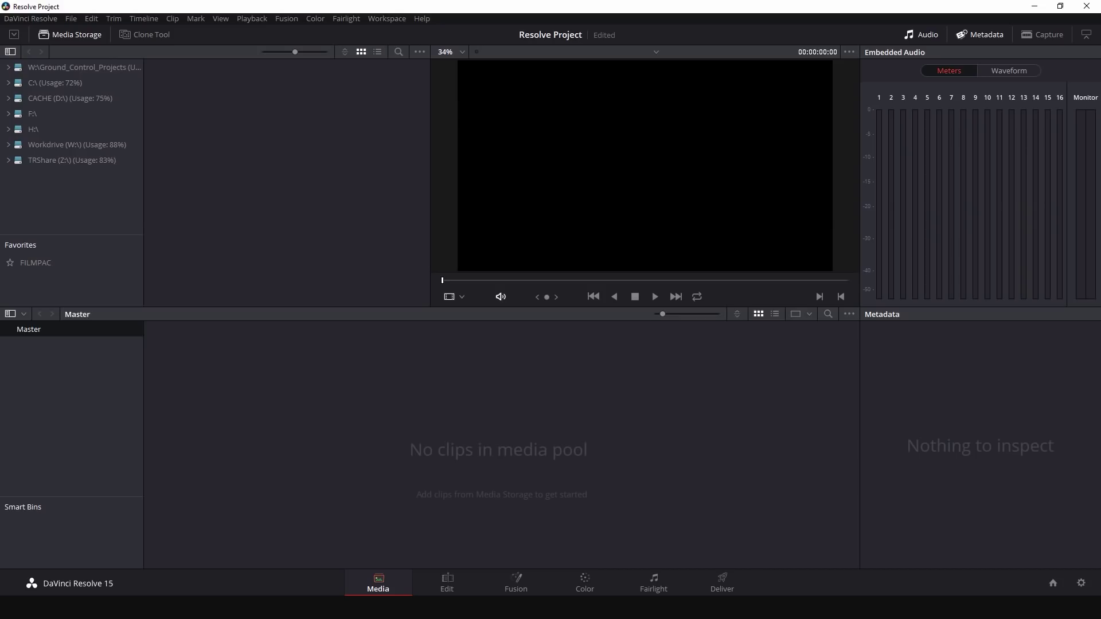
# Step: Keep the Media Storage browser shown and open the HEALTHY footage folder through the FILMPAC favorite
pyautogui.click(69, 34)
pyautogui.click(67, 34)
pyautogui.click(68, 35)
pyautogui.click(68, 34)
pyautogui.click(31, 262)
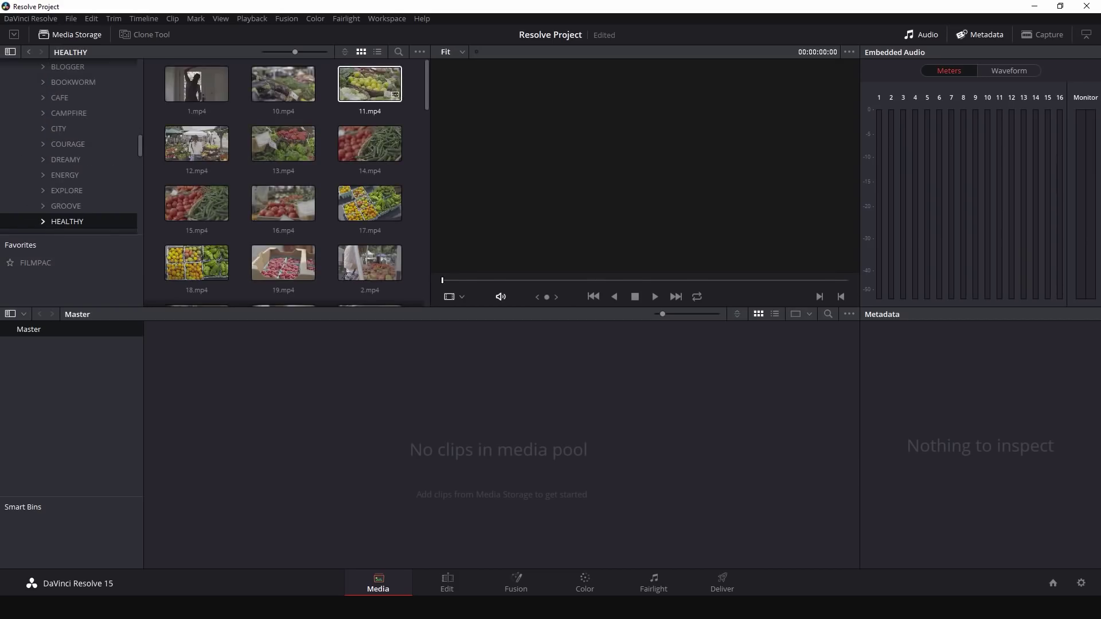
# Step: Preview the clips 14.mp4, 13.mp4, 12.mp4 and 17.mp4 from the HEALTHY folder in the viewer
pyautogui.click(378, 144)
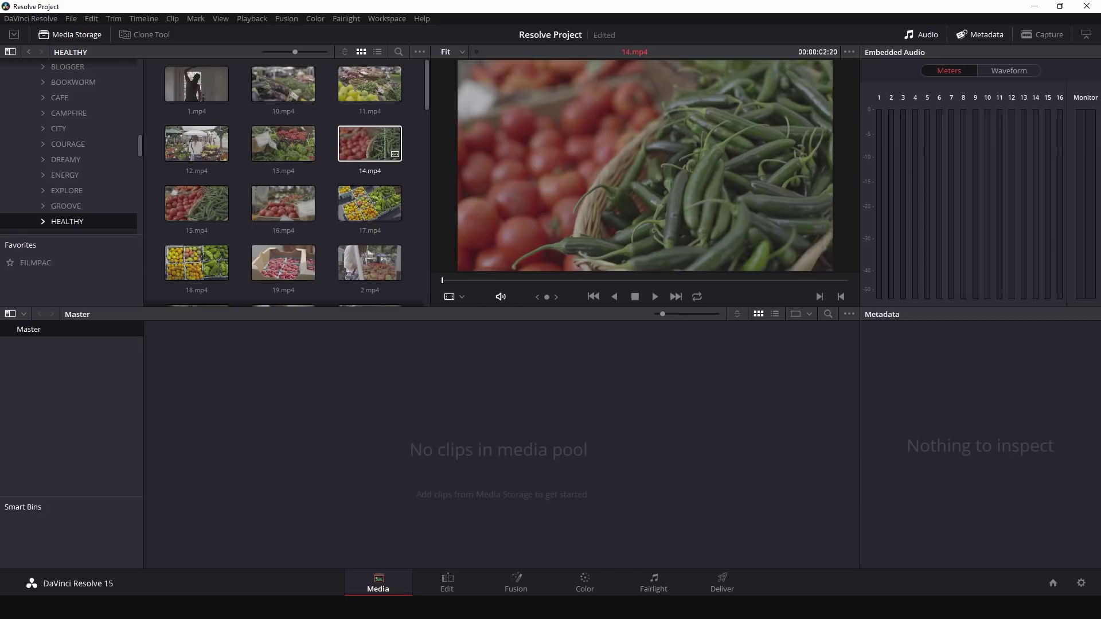
pyautogui.click(285, 143)
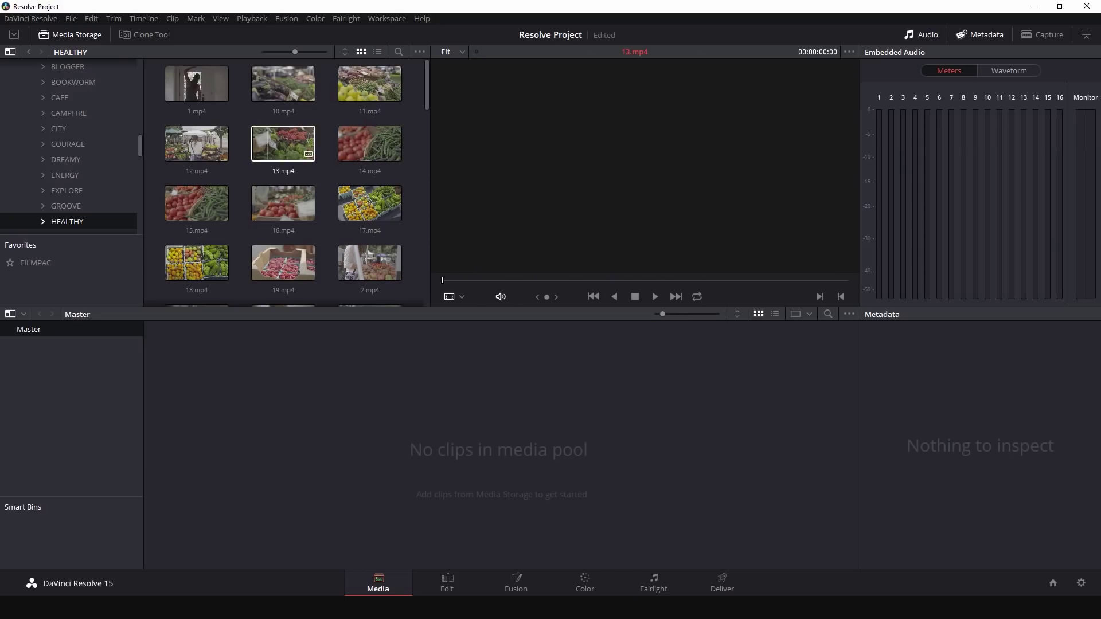
pyautogui.press('space')
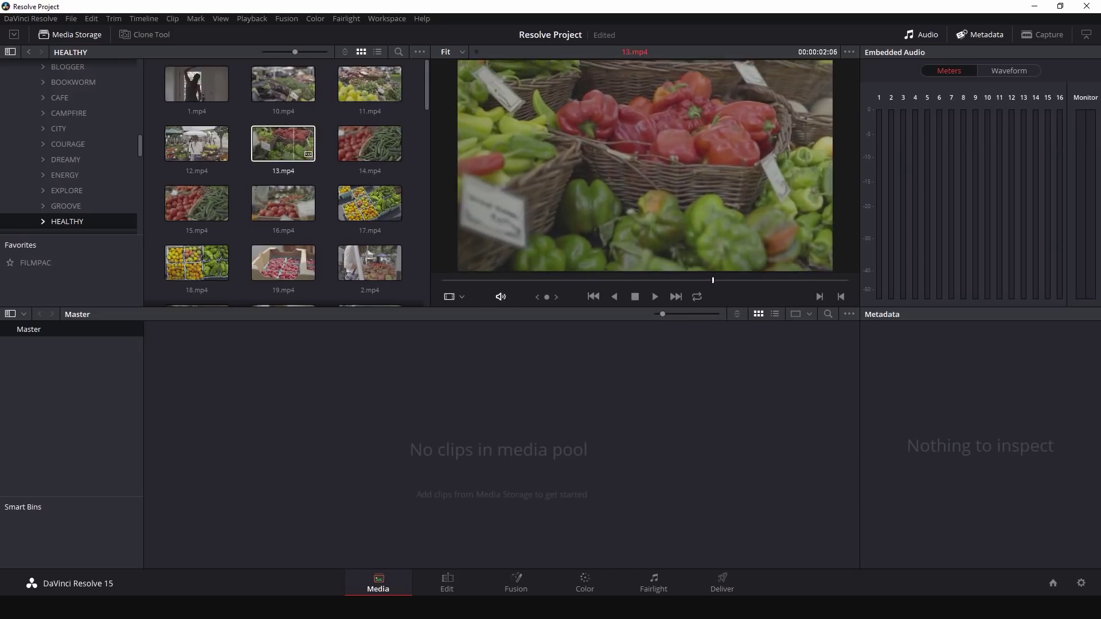
pyautogui.click(203, 144)
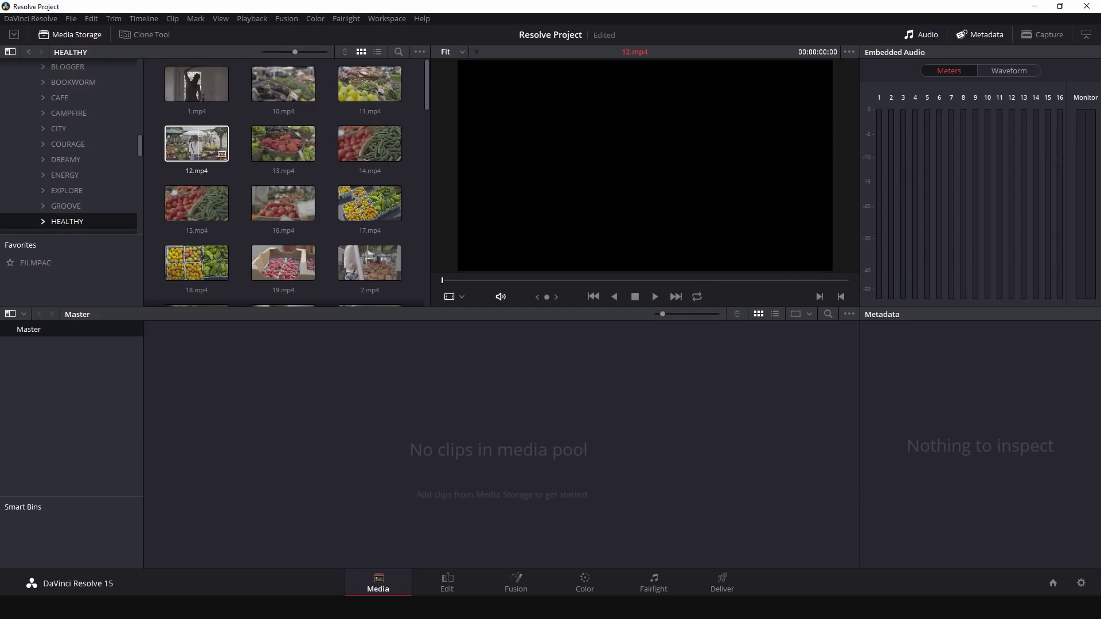
pyautogui.click(375, 203)
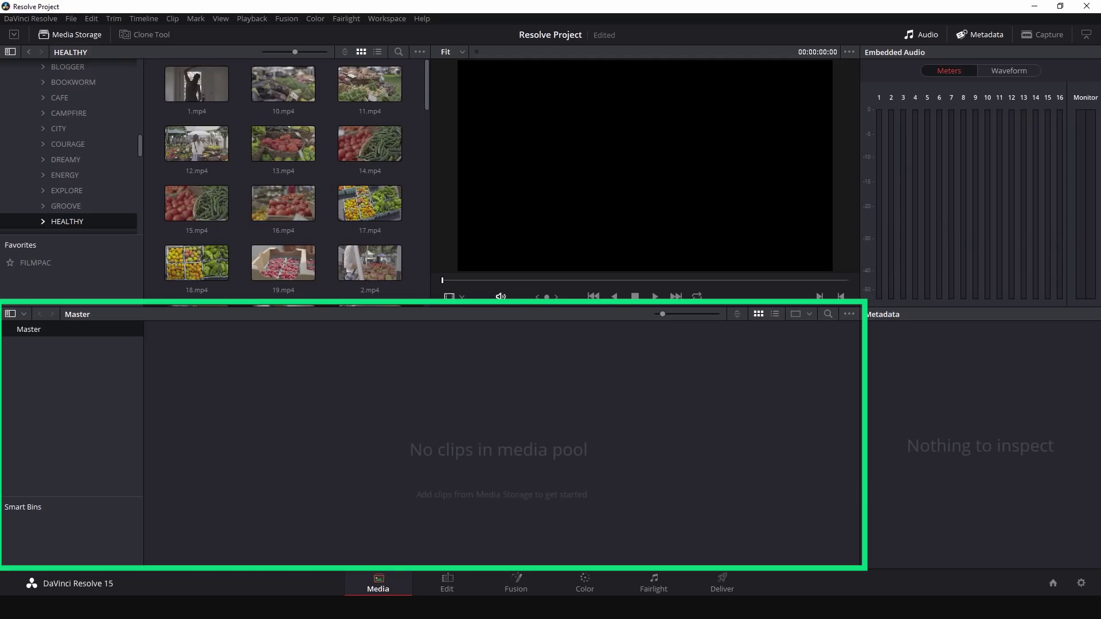
# Step: Add 17.mp4 and 19.mp4 from the HEALTHY folder to the Master bin, keeping the project's current frame rate
pyautogui.moveTo(370, 203); pyautogui.dragTo(510, 426)
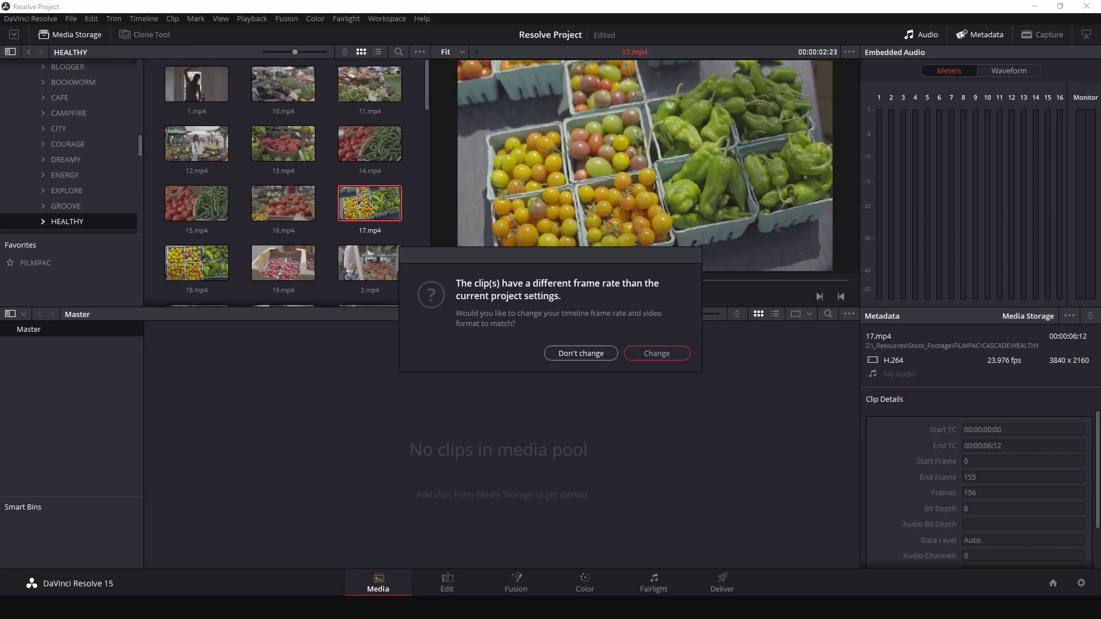
pyautogui.click(581, 353)
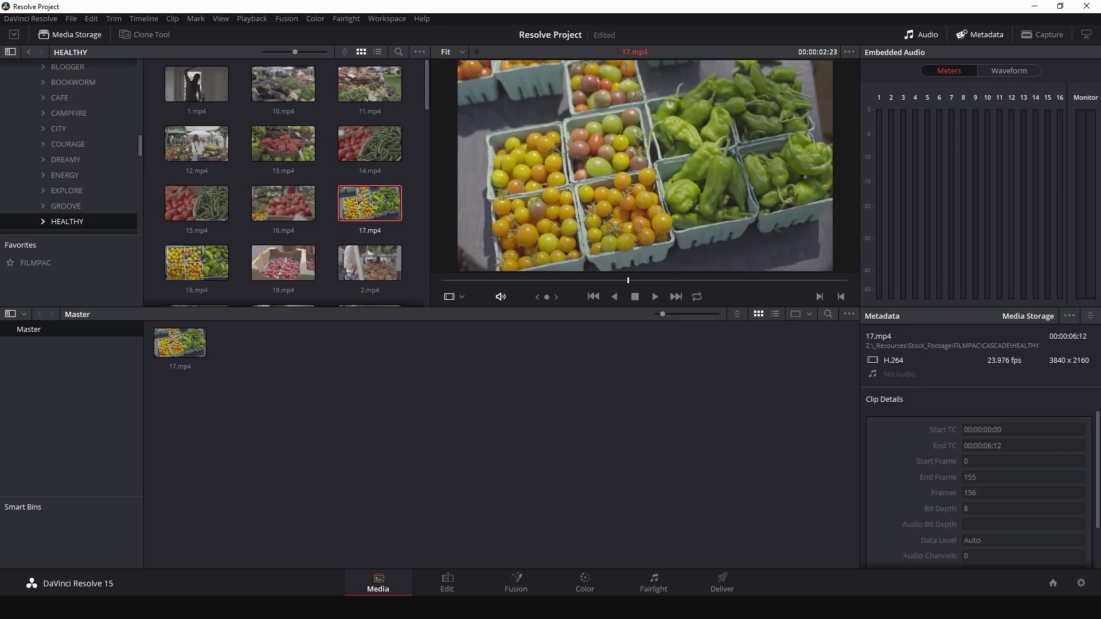
pyautogui.moveTo(284, 263); pyautogui.dragTo(274, 338)
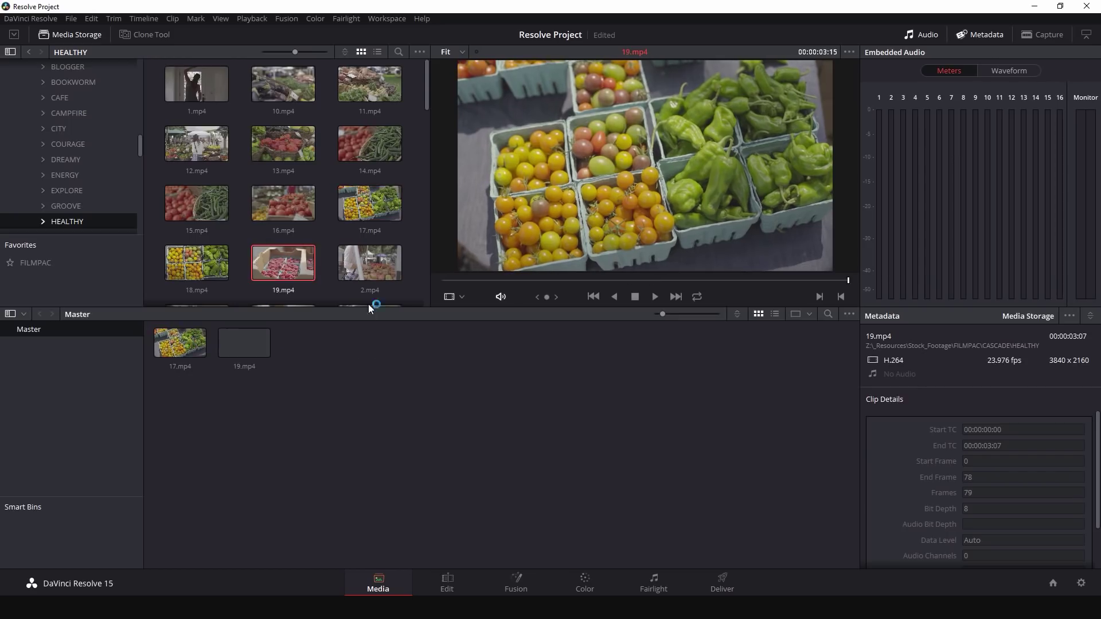
pyautogui.click(345, 370)
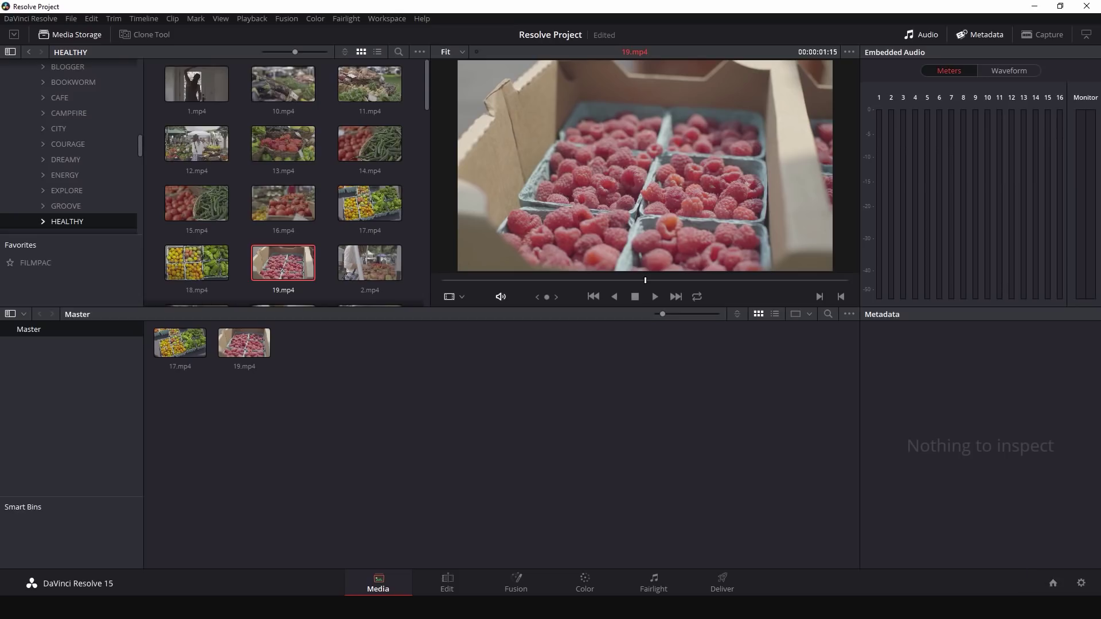
# Step: View the project list in the Project Manager, and review the project's Master Settings without saving any change
pyautogui.click(1053, 583)
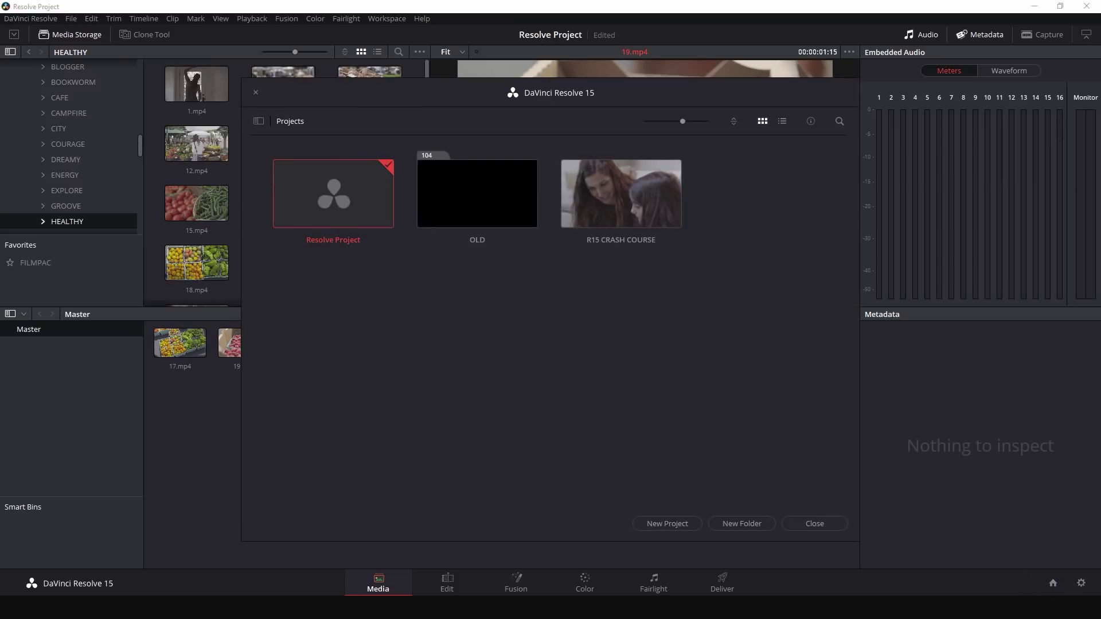
pyautogui.click(817, 524)
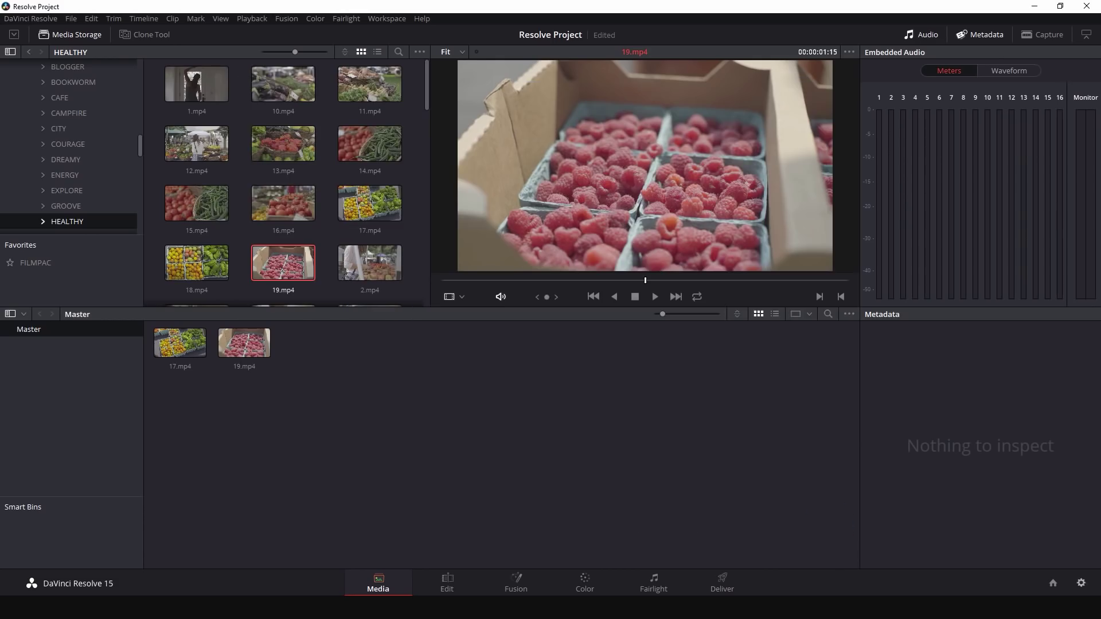
pyautogui.click(1081, 582)
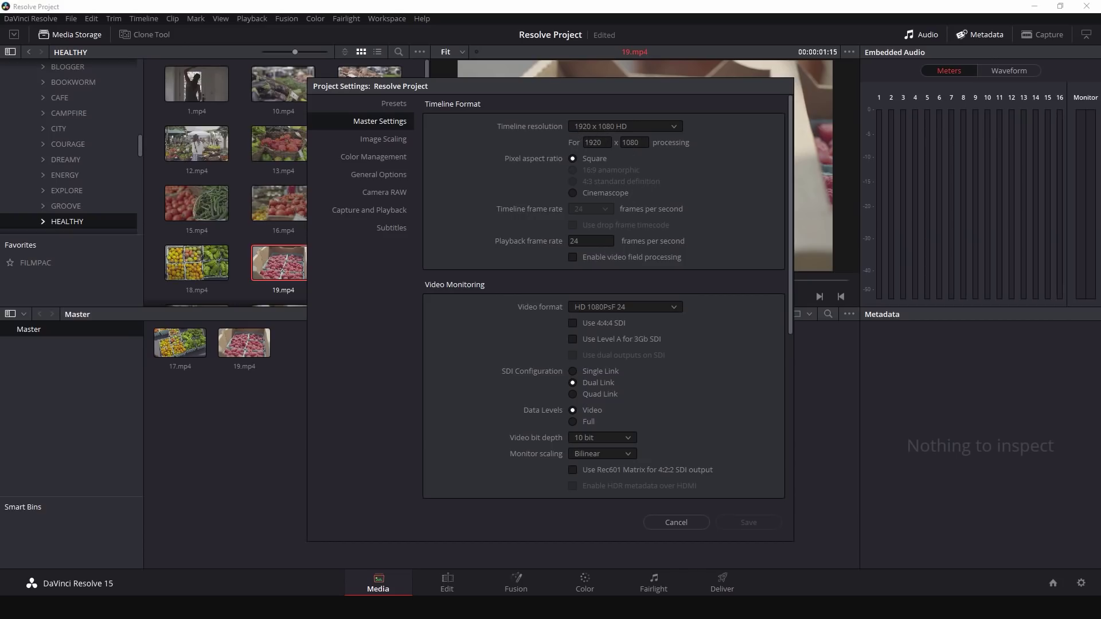
pyautogui.scroll(-10, 603, 304)
pyautogui.scroll(10, 604, 304)
pyautogui.click(682, 521)
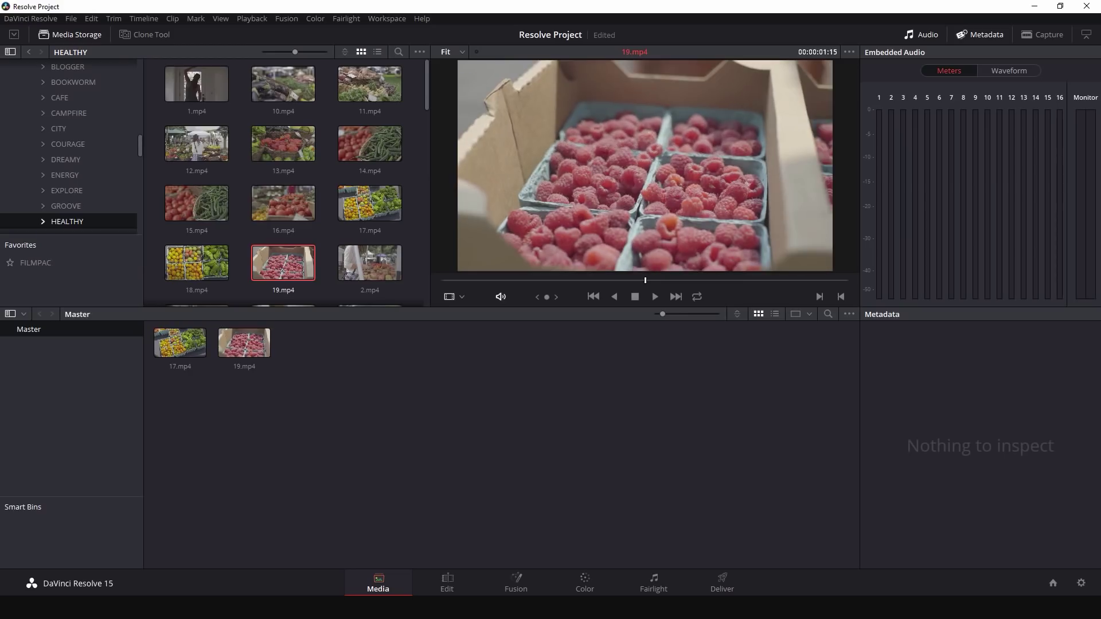
# Step: Examine the metadata and clip details of 19.mp4 in the media pool, and deselect the clip
pyautogui.click(244, 342)
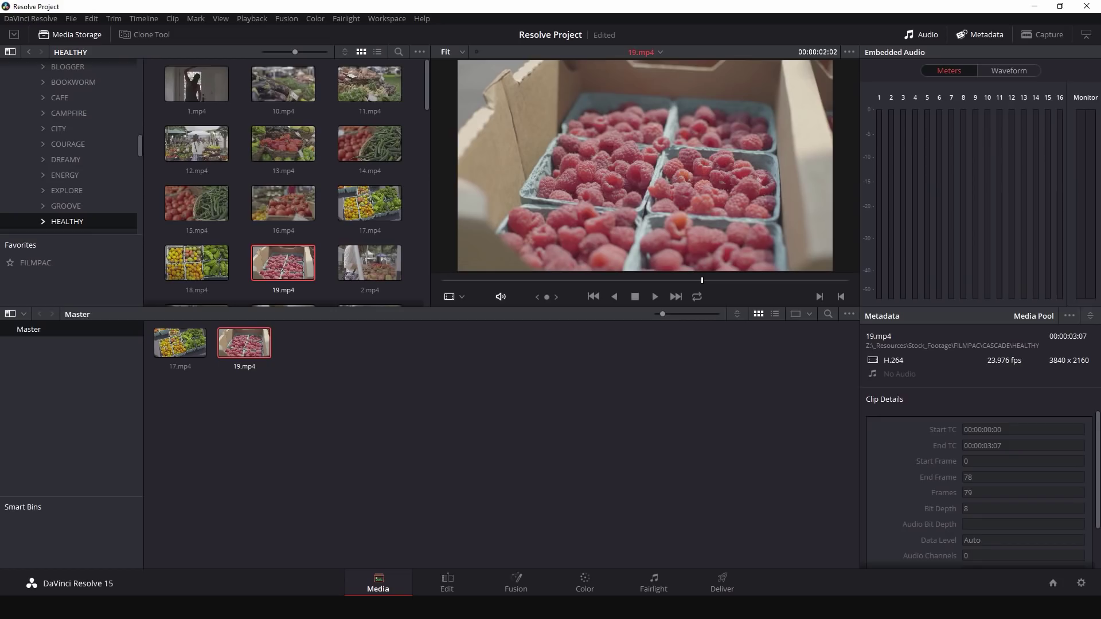
pyautogui.scroll(-3, 975, 487)
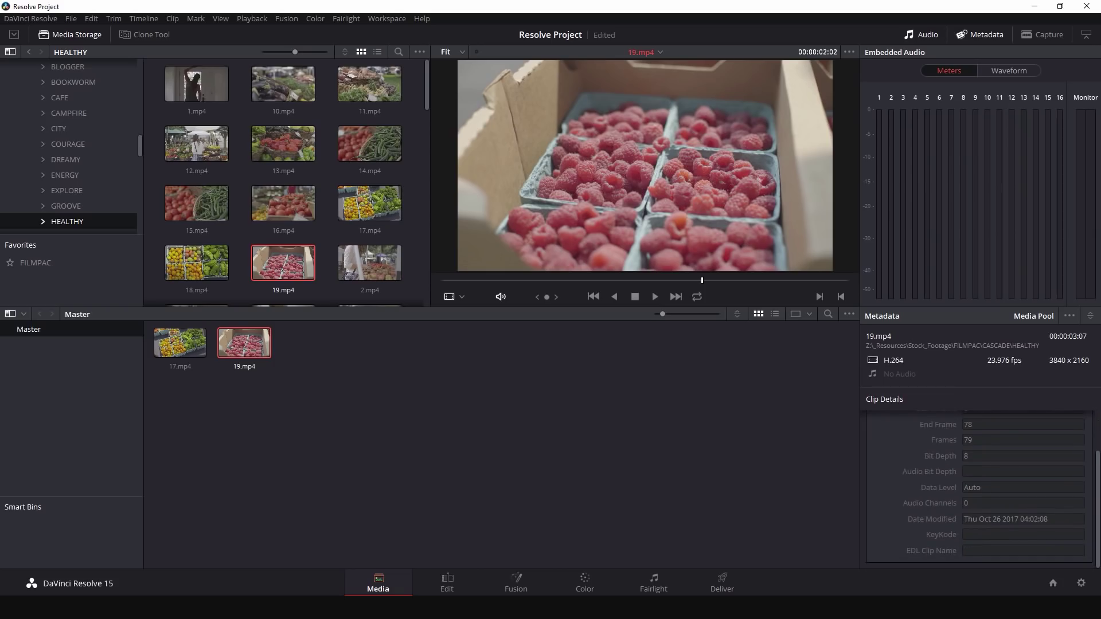
pyautogui.scroll(3, 975, 487)
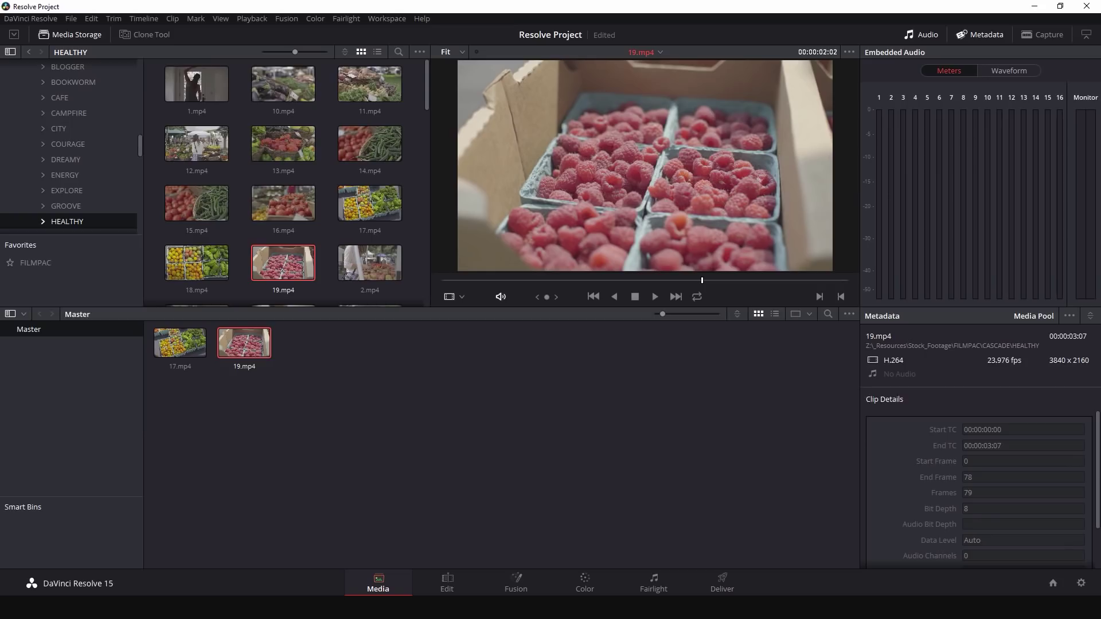
pyautogui.click(580, 403)
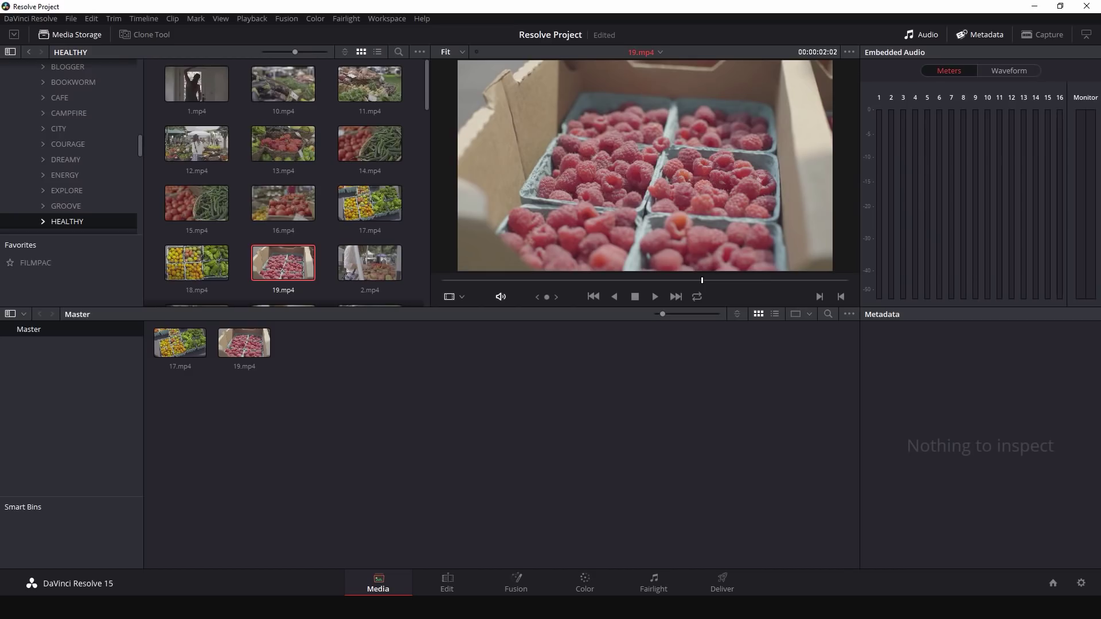
# Step: Add the clip 23.mp4 from the HEALTHY folder to the Master bin
pyautogui.moveTo(427, 86); pyautogui.dragTo(426, 134)
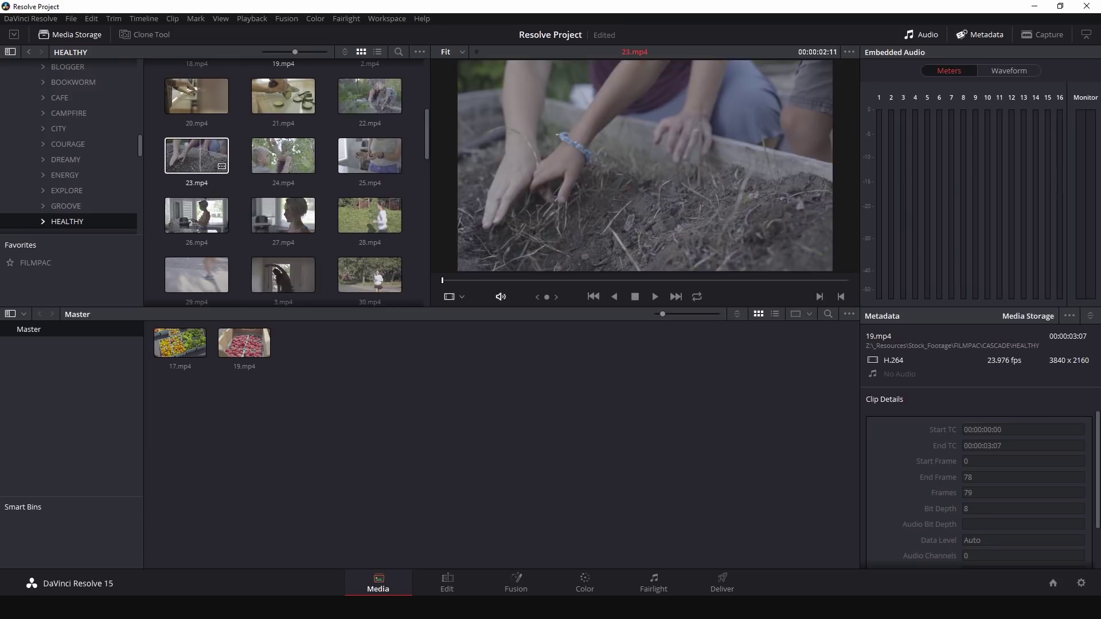
pyautogui.moveTo(196, 155); pyautogui.dragTo(453, 402)
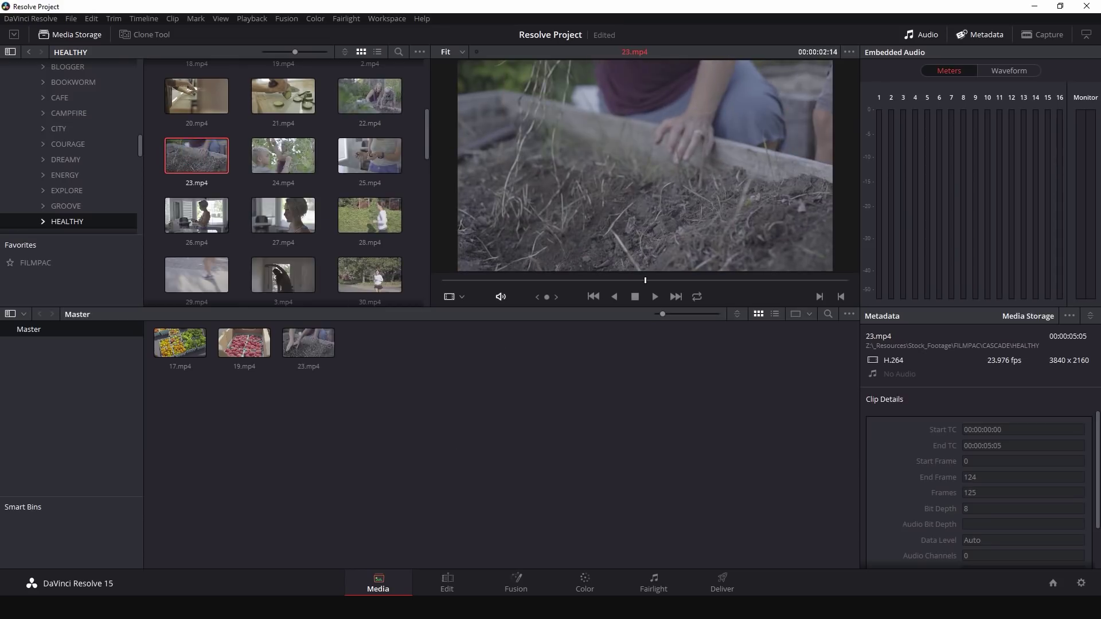
pyautogui.click(447, 582)
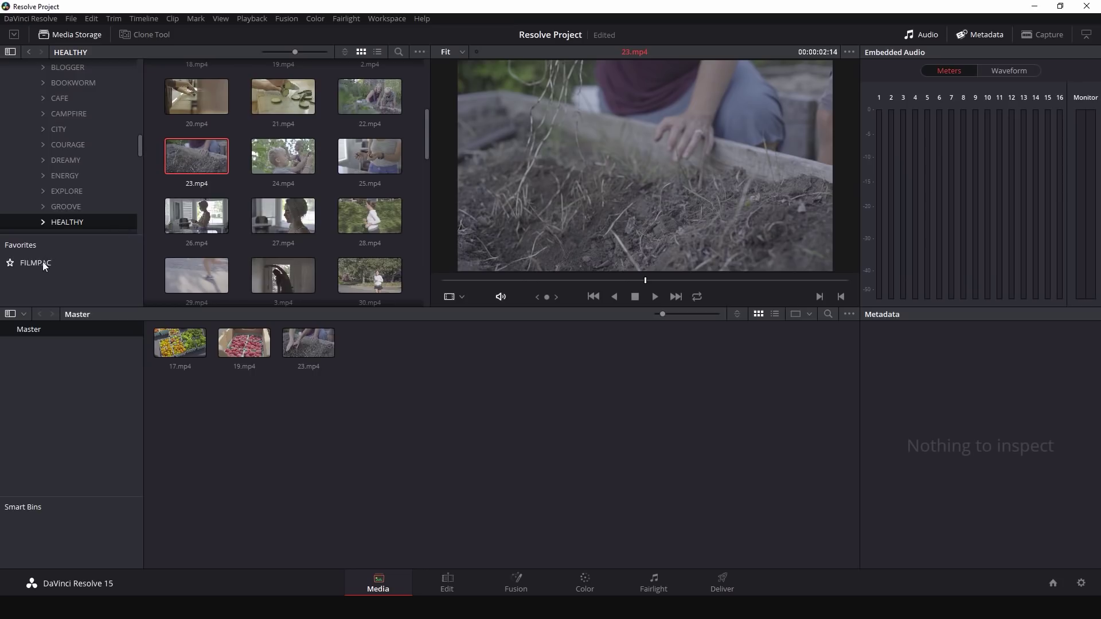
# Step: Add the CAMPFIRE stock footage folder from CASCADE to the Favorites, and browse its clips from there
pyautogui.scroll(3, 95, 175)
pyautogui.scroll(5, 94, 179)
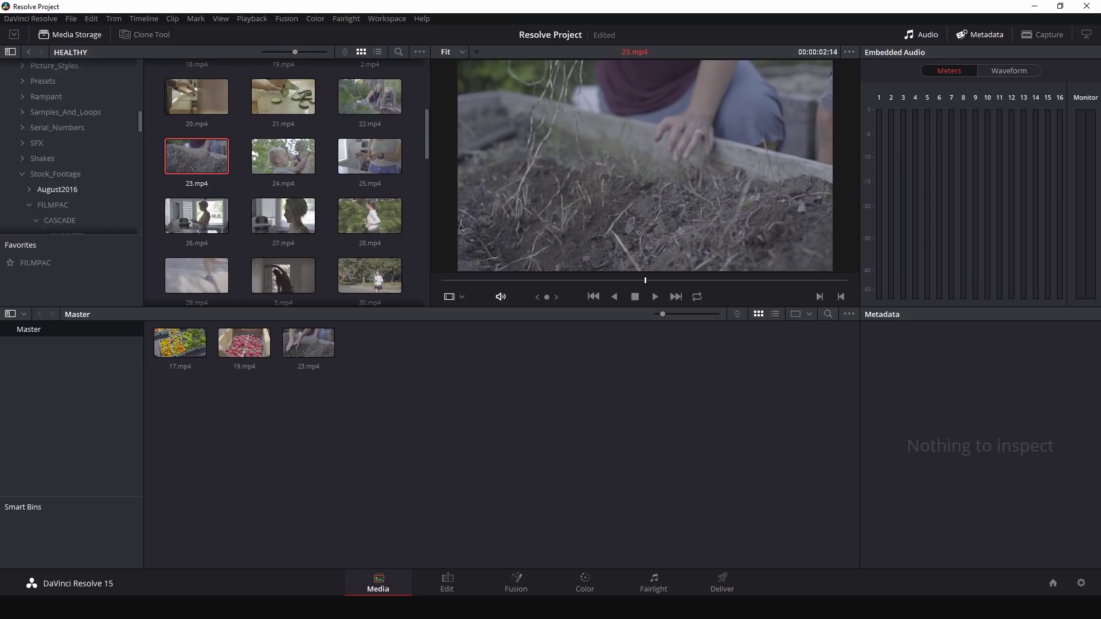
pyautogui.scroll(3, 68, 178)
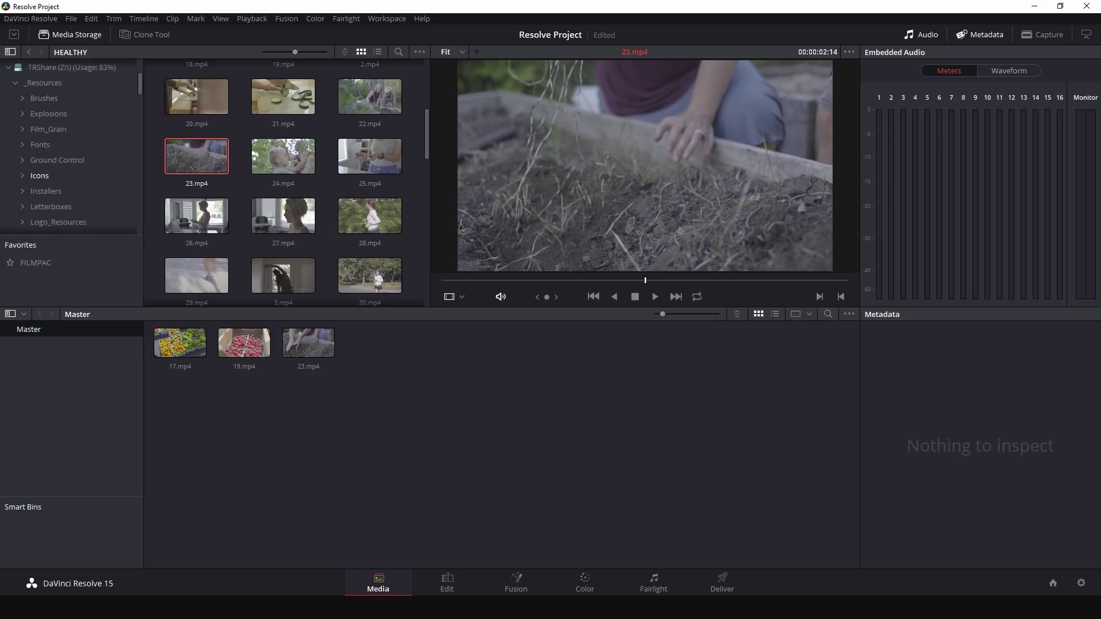
pyautogui.scroll(-3, 69, 176)
pyautogui.scroll(-6, 57, 132)
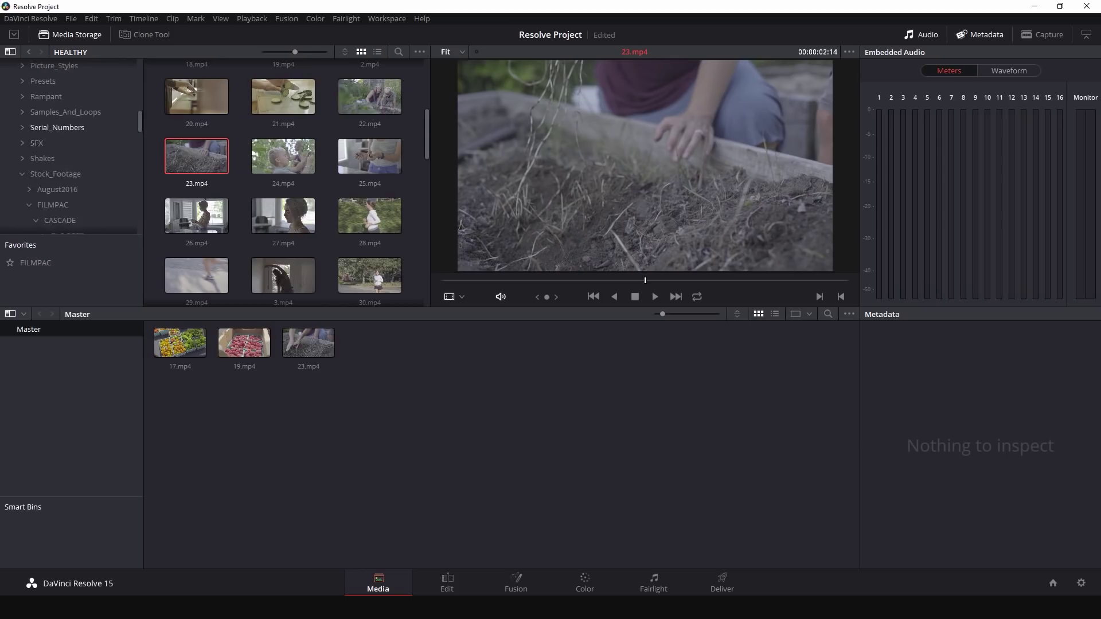
pyautogui.scroll(-1, 80, 187)
pyautogui.click(80, 186)
pyautogui.moveTo(80, 187); pyautogui.dragTo(77, 293)
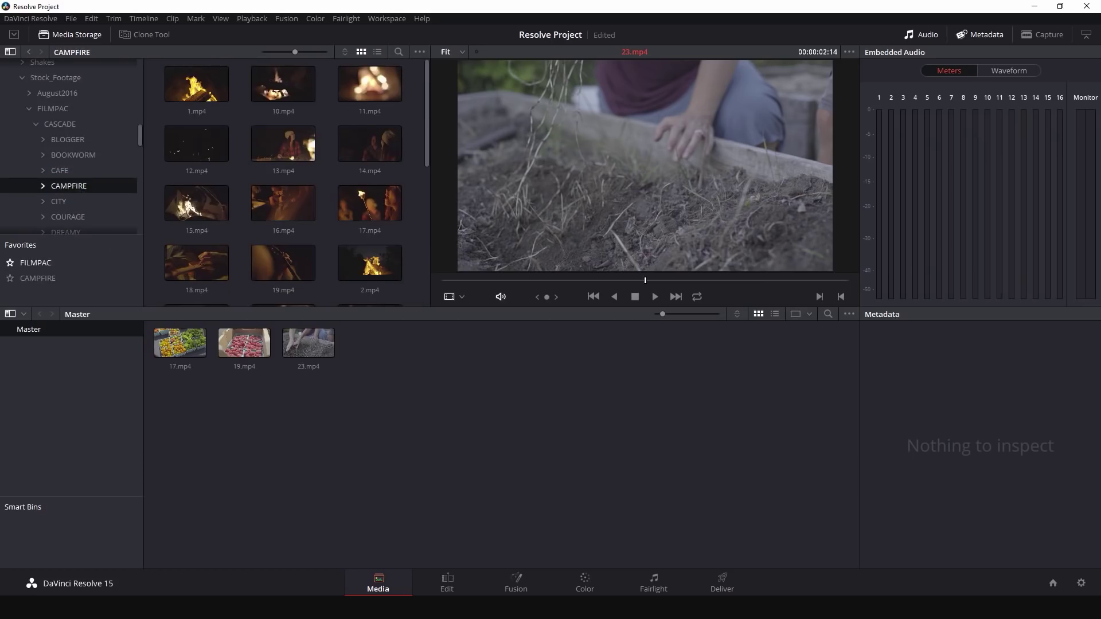
pyautogui.click(35, 278)
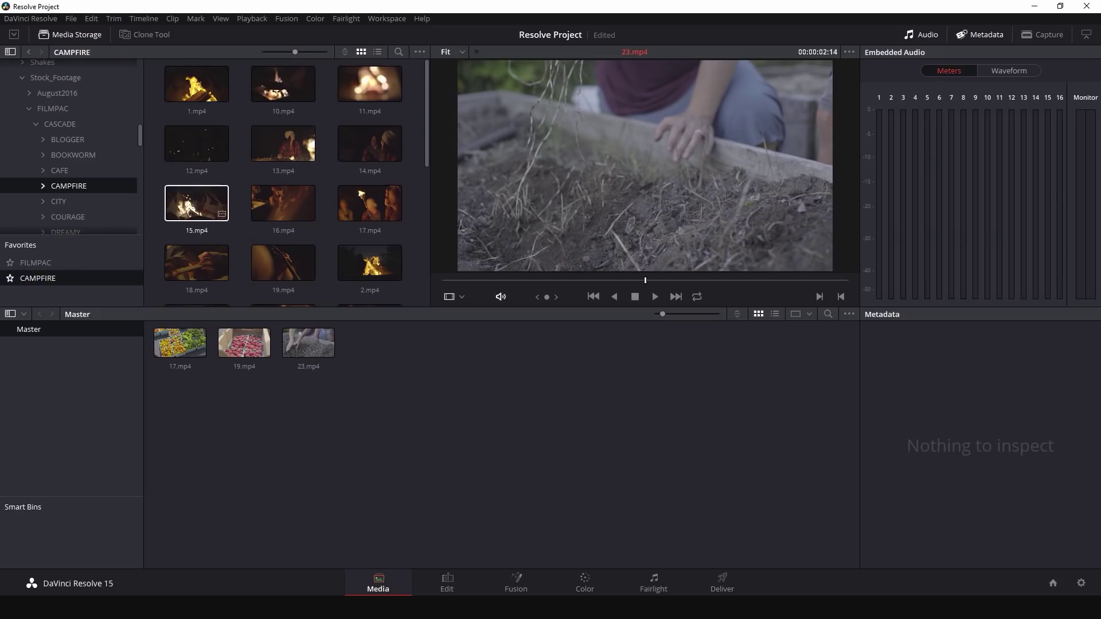
pyautogui.scroll(-1, 283, 169)
pyautogui.scroll(-1, 283, 172)
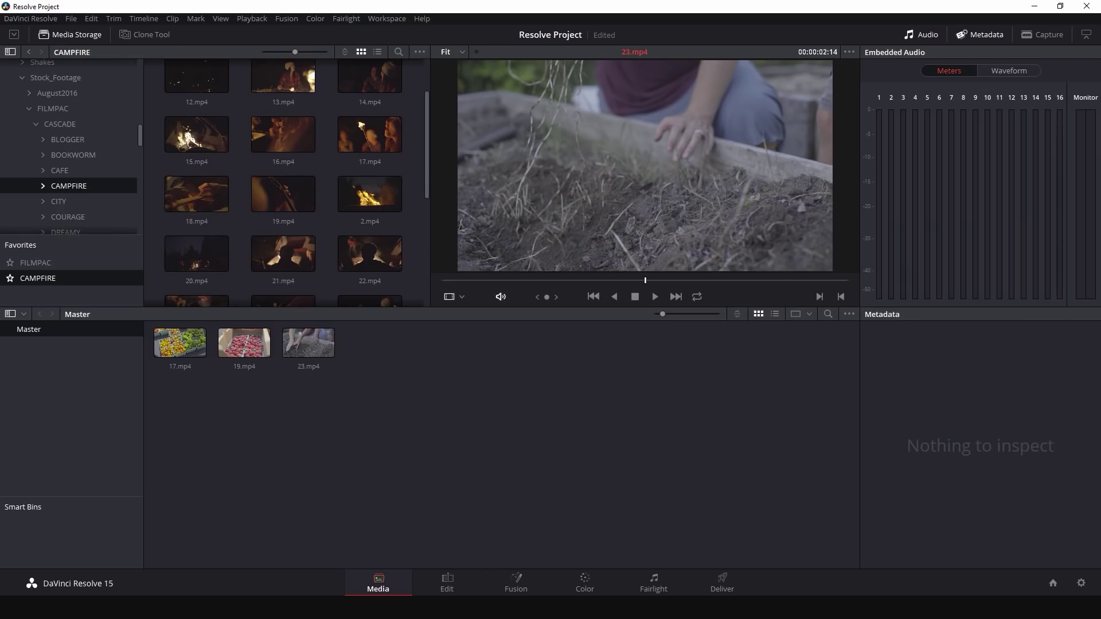
# Step: On the Edit page, import the CarWindow clip from the Resolve15-Vid folder in File Explorer into the Master bin
pyautogui.click(447, 582)
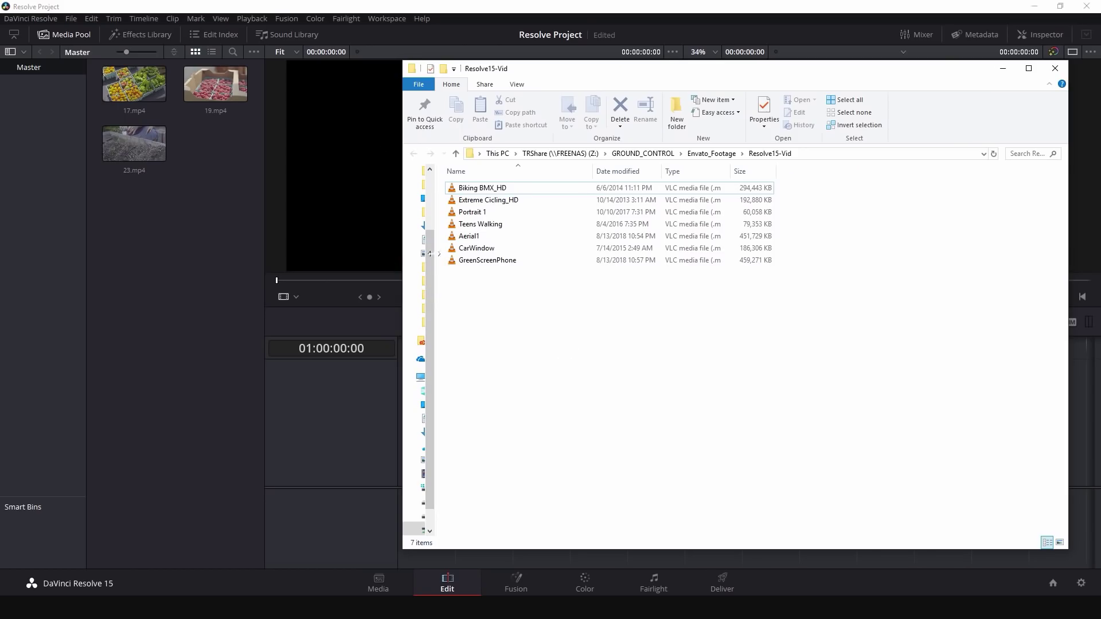
pyautogui.moveTo(477, 248); pyautogui.dragTo(148, 289)
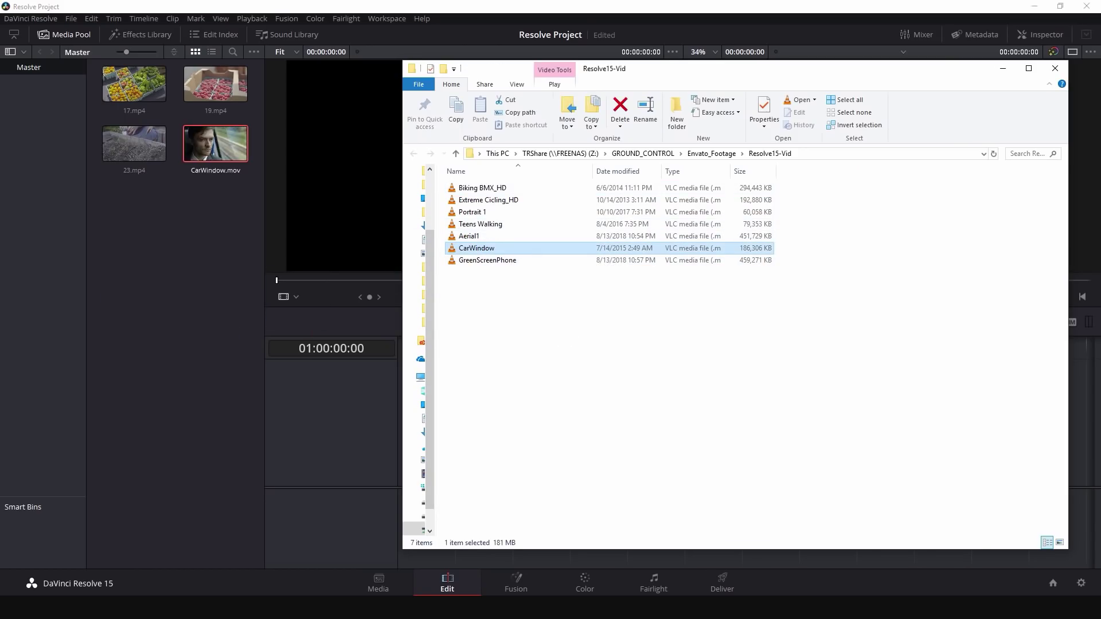
pyautogui.hotkey('alt', 'Tab')
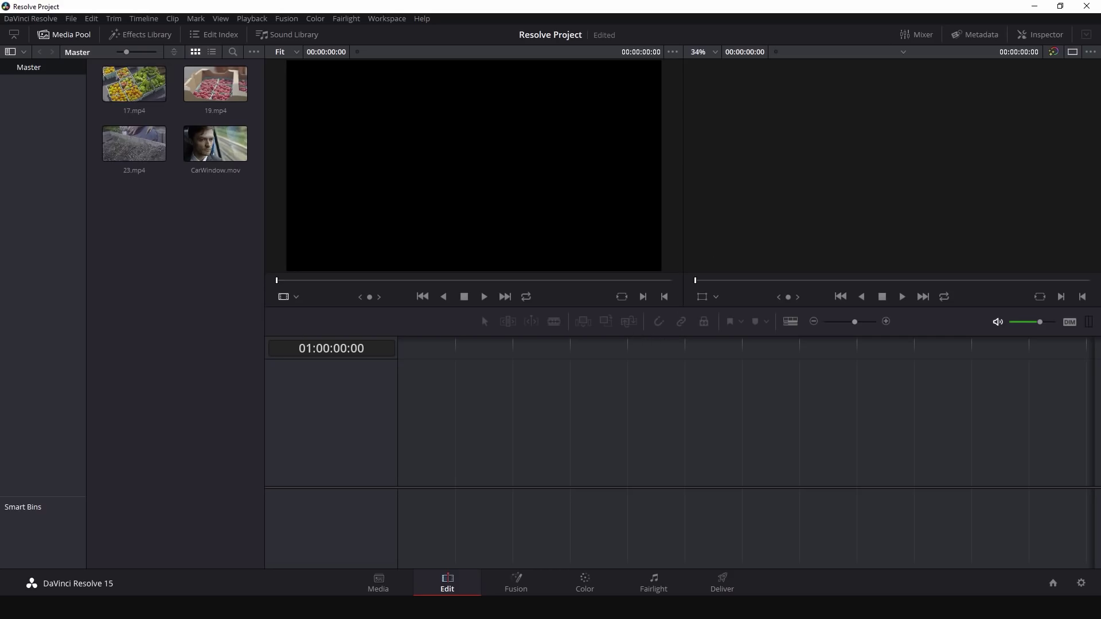
pyautogui.click(43, 36)
pyautogui.click(43, 36)
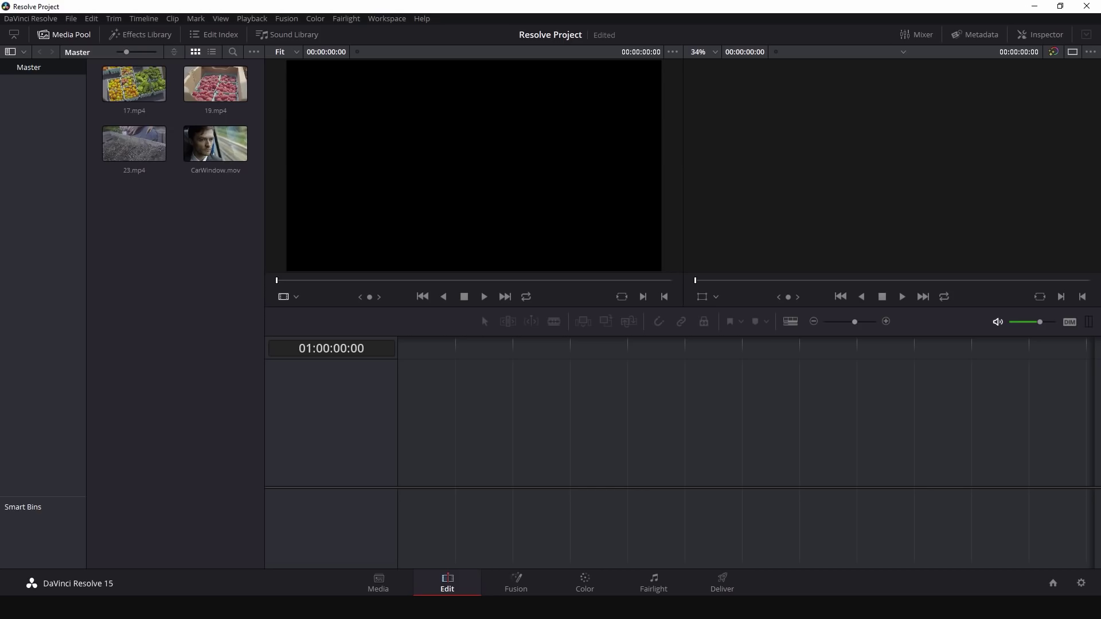
# Step: Create a bin named GOOD SHOTS inside Master, and move 19.mp4 and 23.mp4 into it
pyautogui.rightClick(140, 203)
pyautogui.click(175, 253)
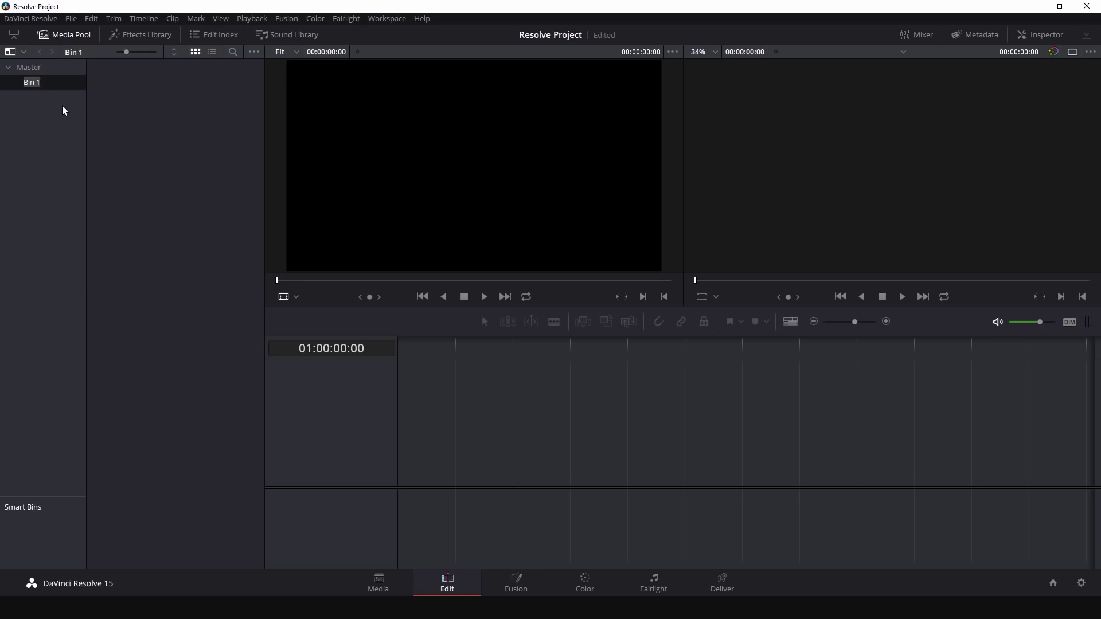
pyautogui.press('BackSpace')
pyautogui.write('GOODF')
pyautogui.press('BackSpace')
pyautogui.write('SHOTS')
pyautogui.press('Return')
pyautogui.click(31, 69)
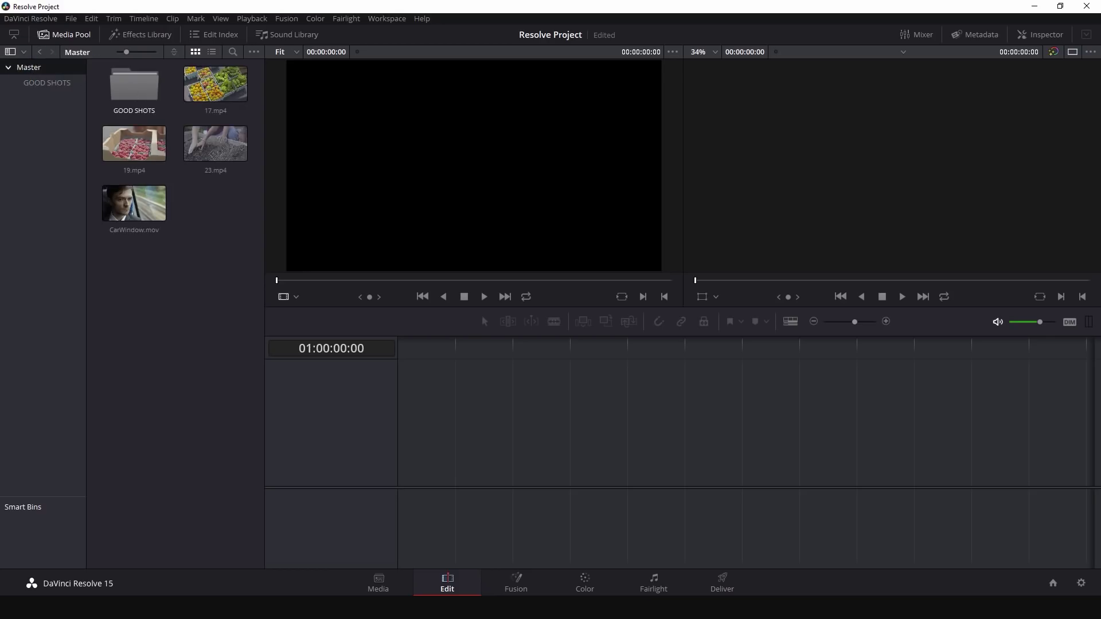
pyautogui.moveTo(256, 173); pyautogui.dragTo(143, 101)
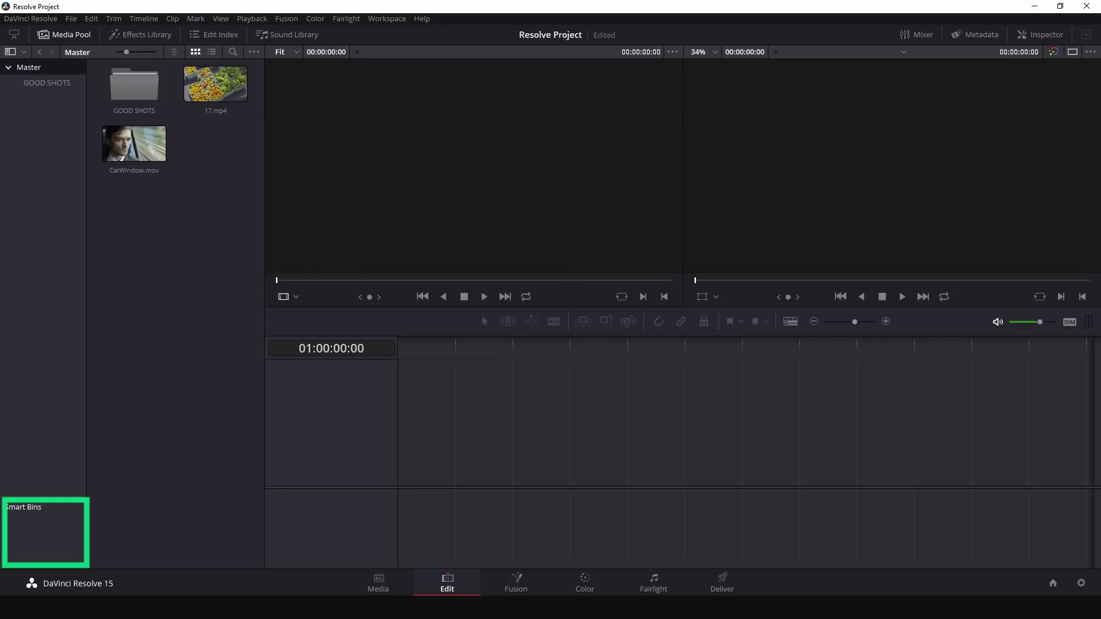
# Step: Create a smart bin with the default name and the rule that the MediaPool file name contains ".mp4"
pyautogui.rightClick(39, 524)
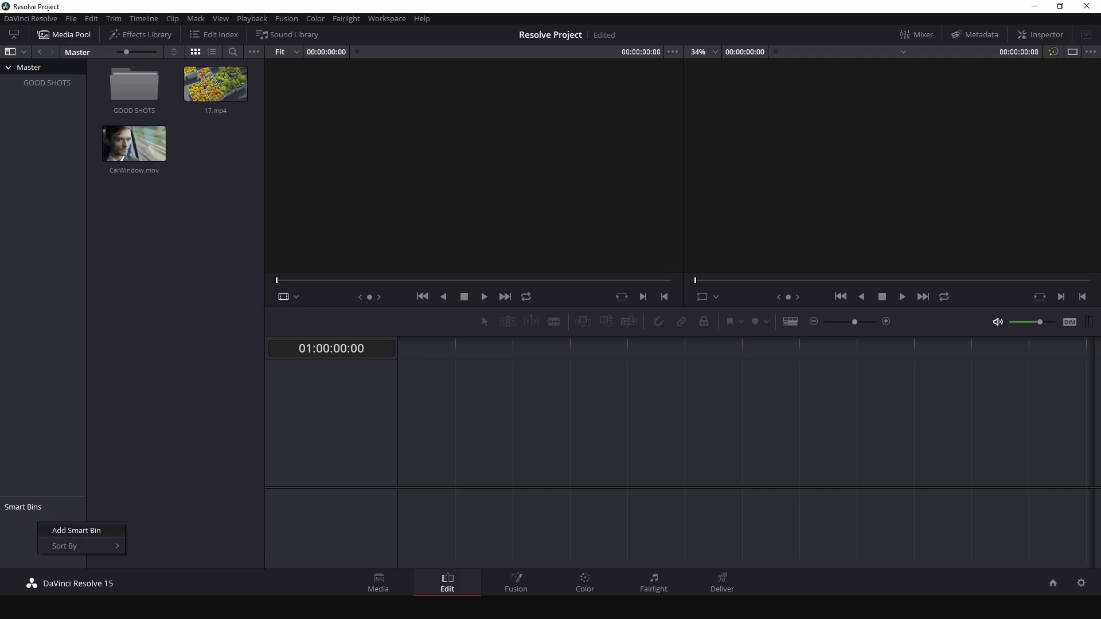
pyautogui.click(76, 530)
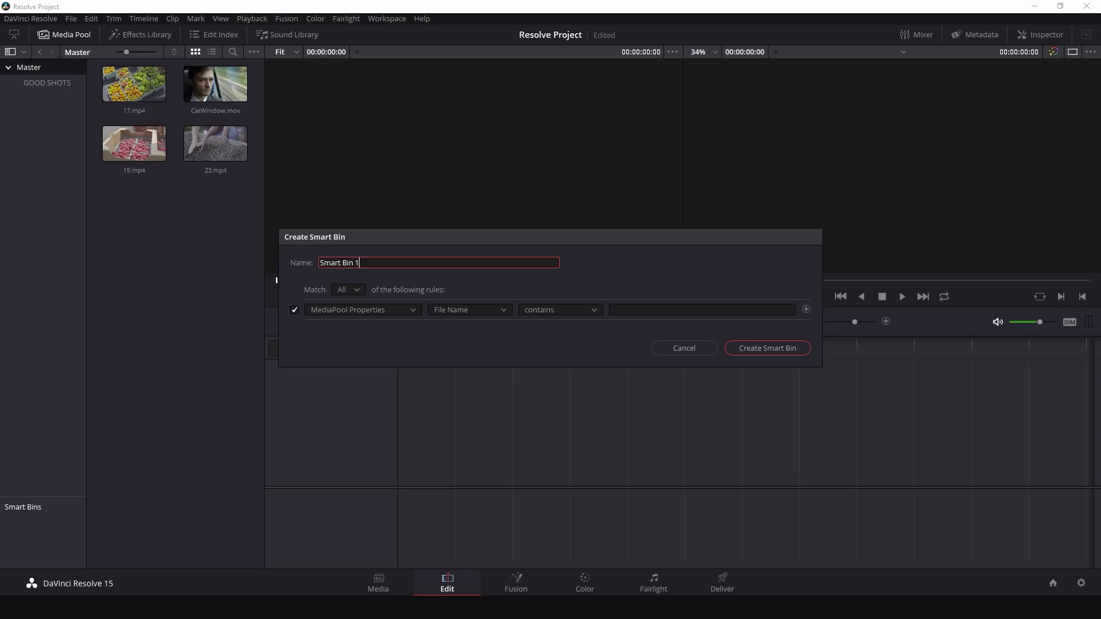
pyautogui.click(456, 310)
pyautogui.click(459, 310)
pyautogui.click(652, 310)
pyautogui.write('.')
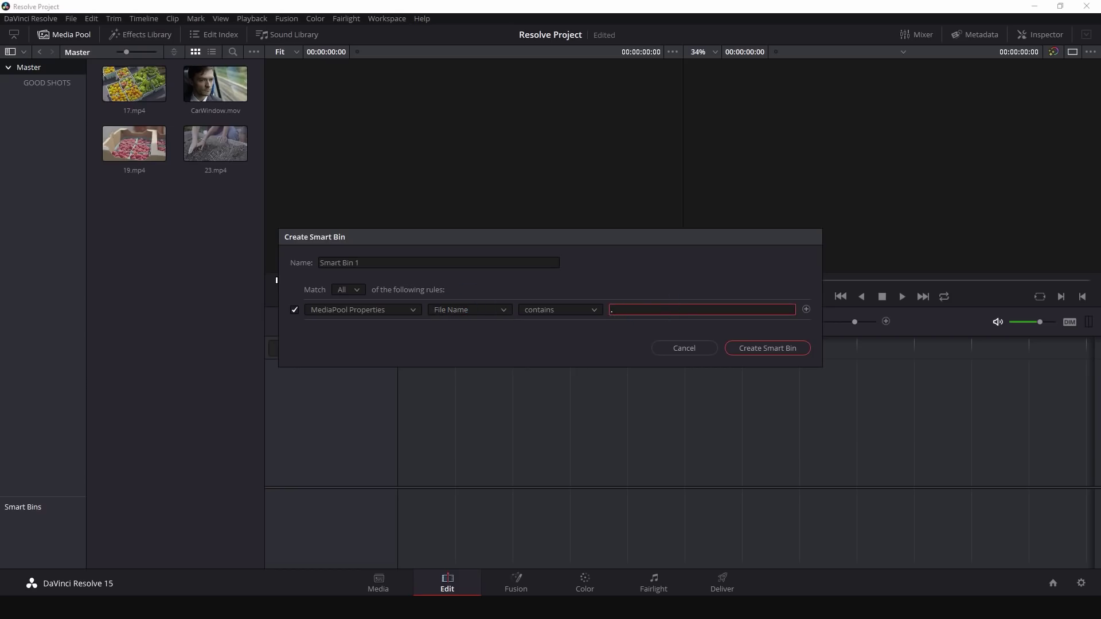
pyautogui.write('mp4')
pyautogui.click(774, 347)
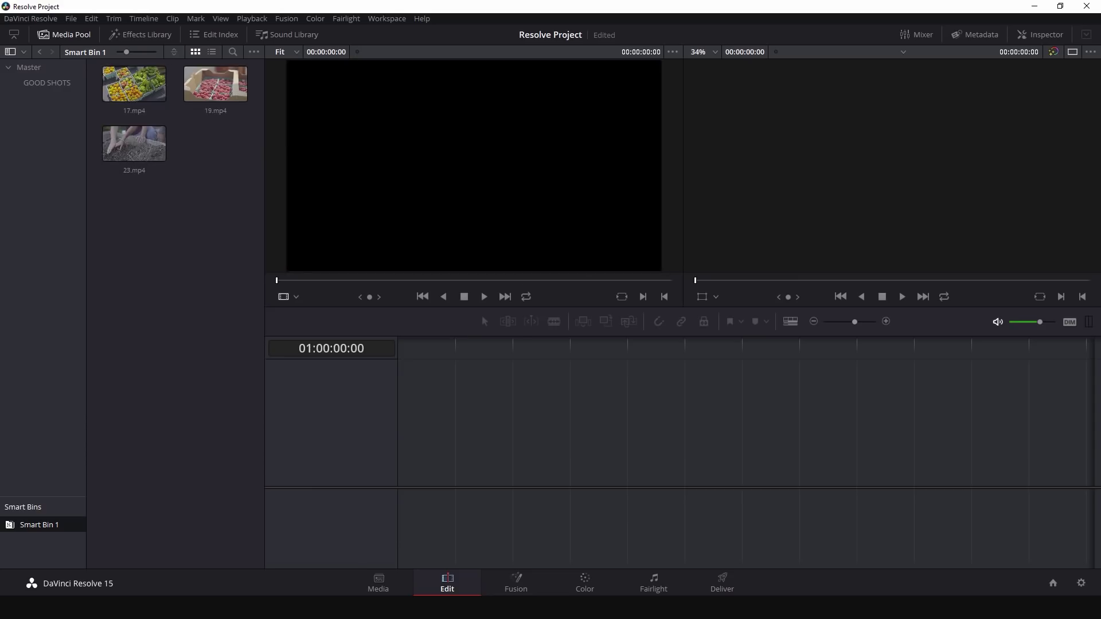
# Step: Compare the contents of the Master bin with those of the .mp4 smart bin, ending in Master
pyautogui.click(28, 67)
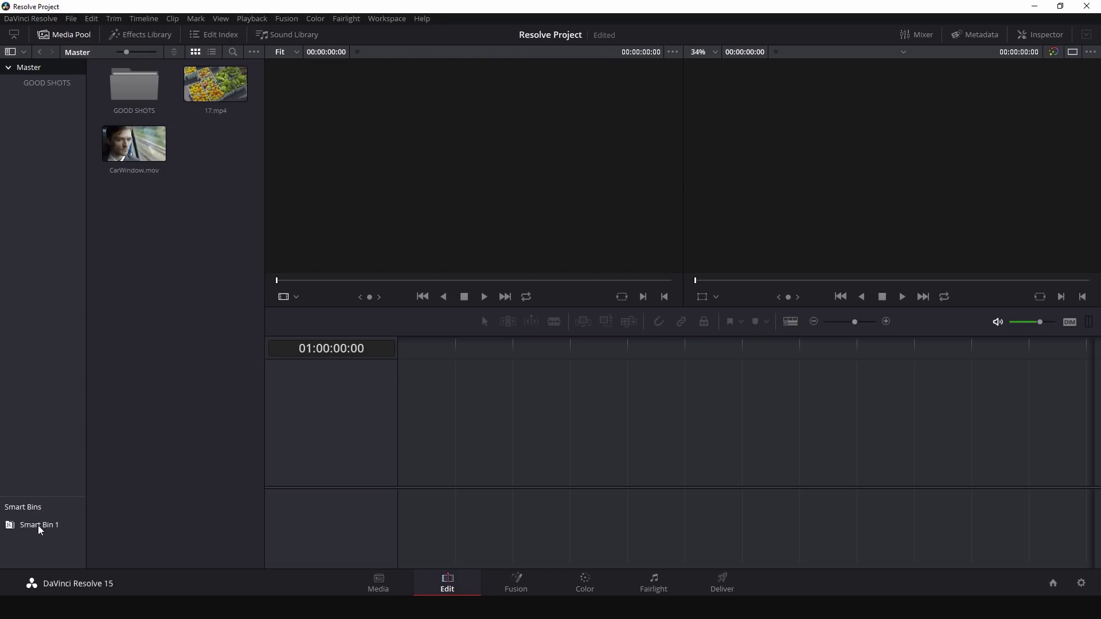
pyautogui.click(38, 525)
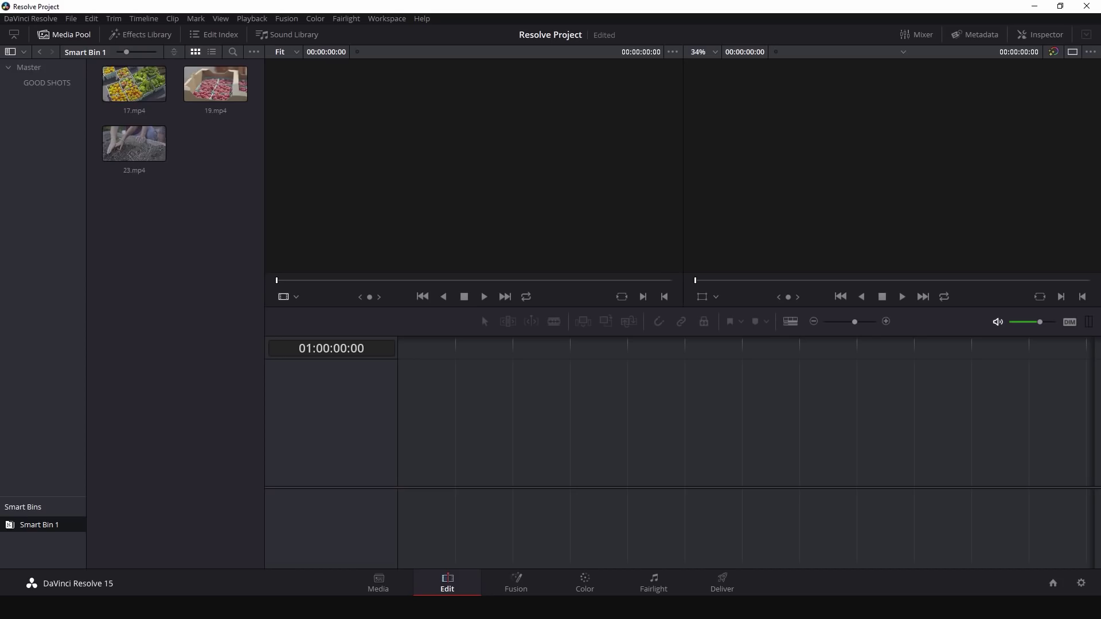
pyautogui.click(29, 67)
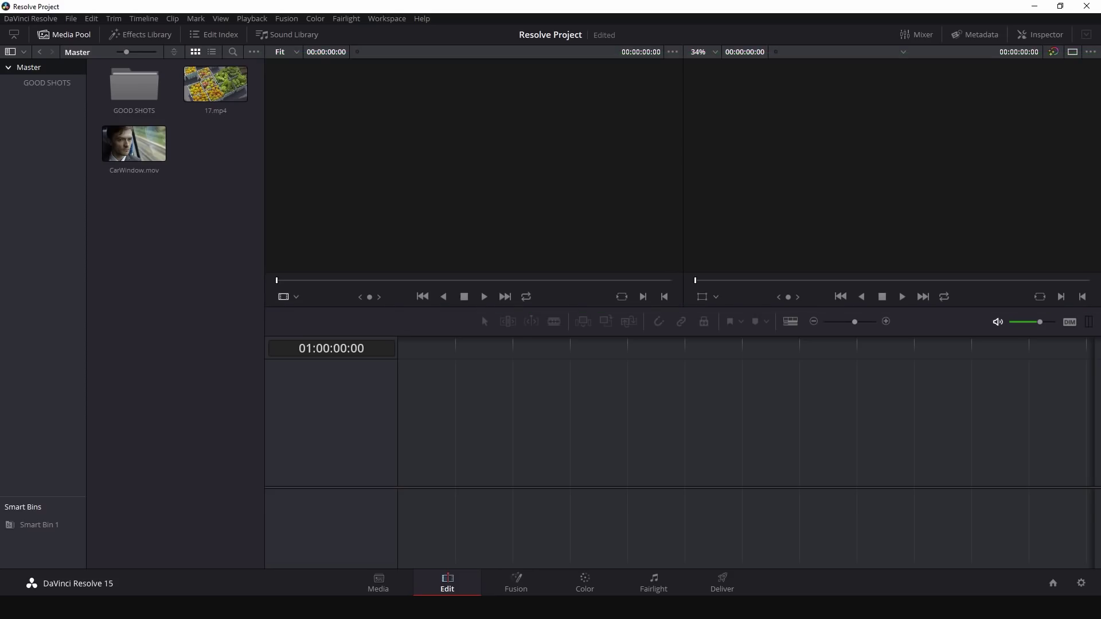
# Step: Preview 17.mp4, place it at the very start of Video 1 in a new timeline, and play it back
pyautogui.doubleClick(230, 92)
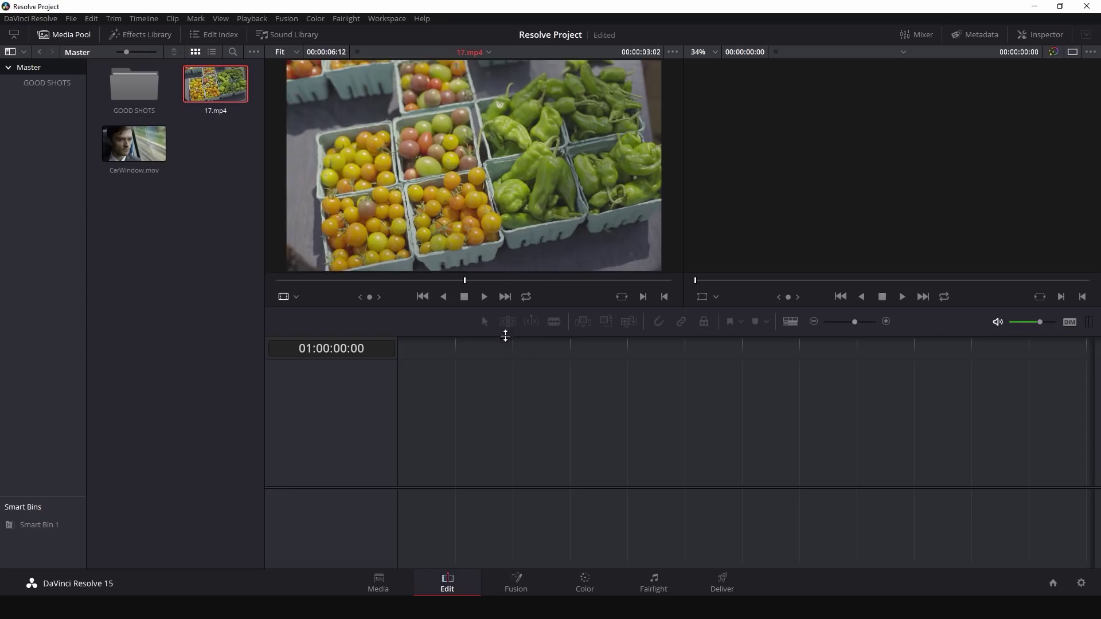
pyautogui.moveTo(215, 84); pyautogui.dragTo(522, 477)
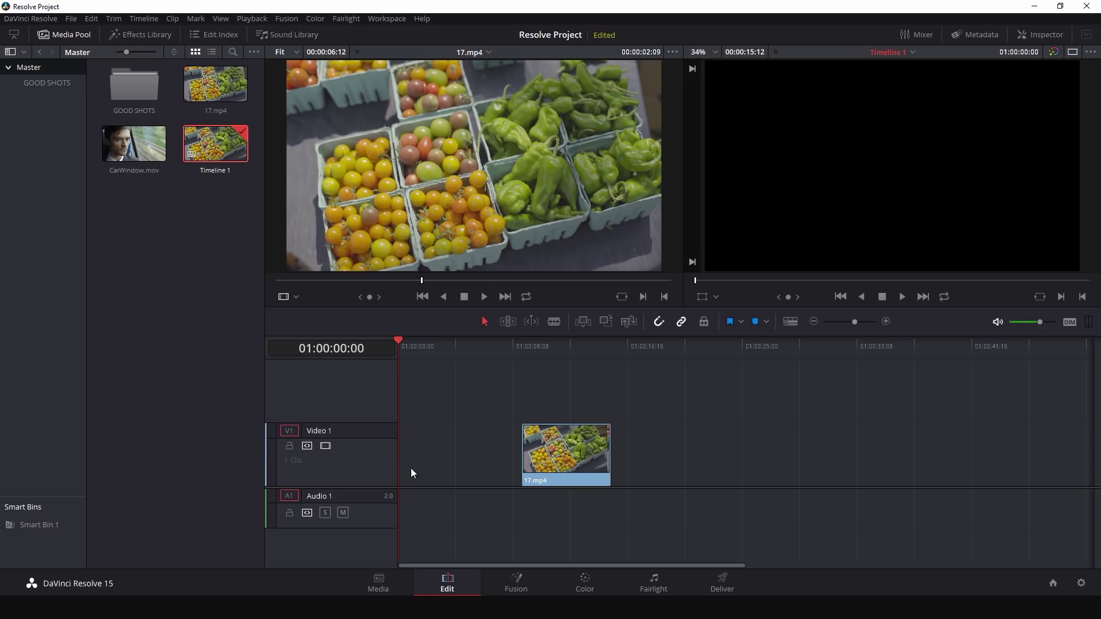
pyautogui.moveTo(560, 465); pyautogui.dragTo(437, 465)
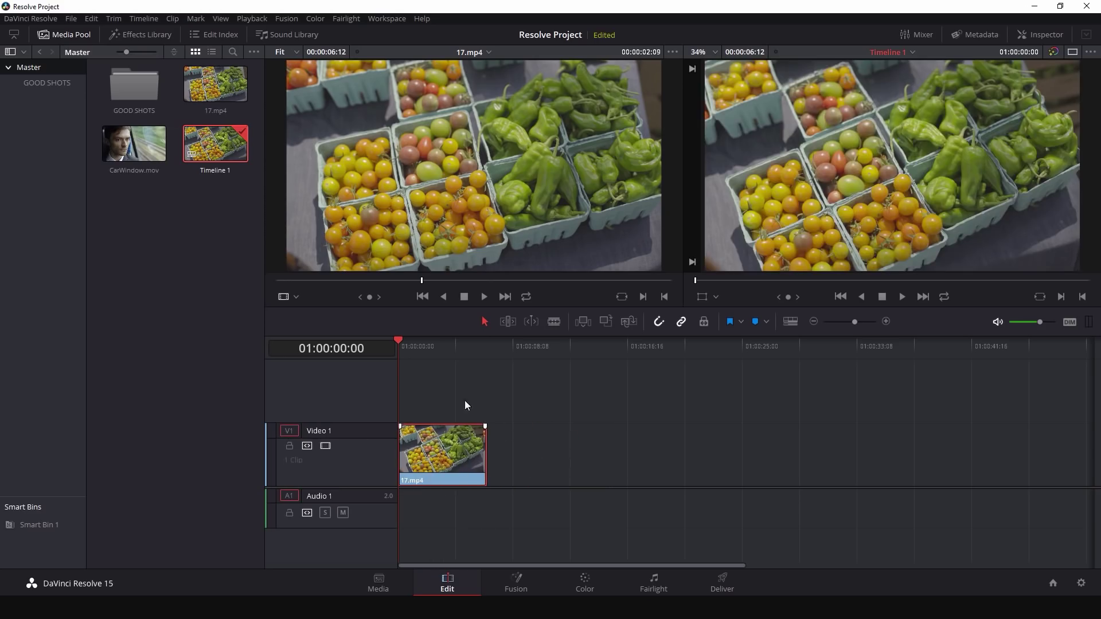
pyautogui.press('space')
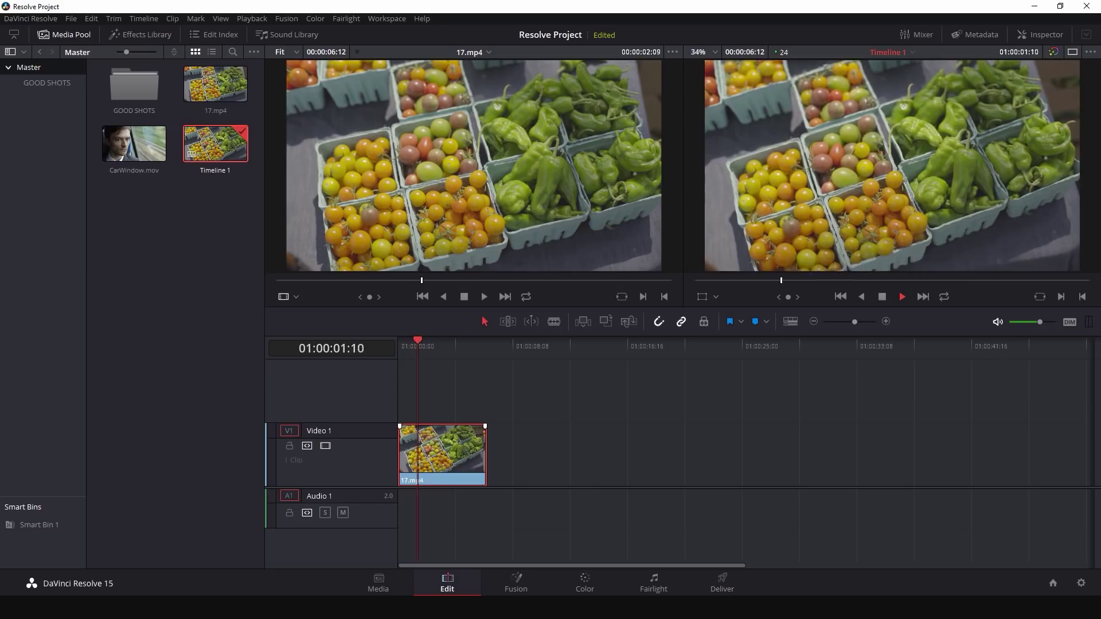
pyautogui.press('space')
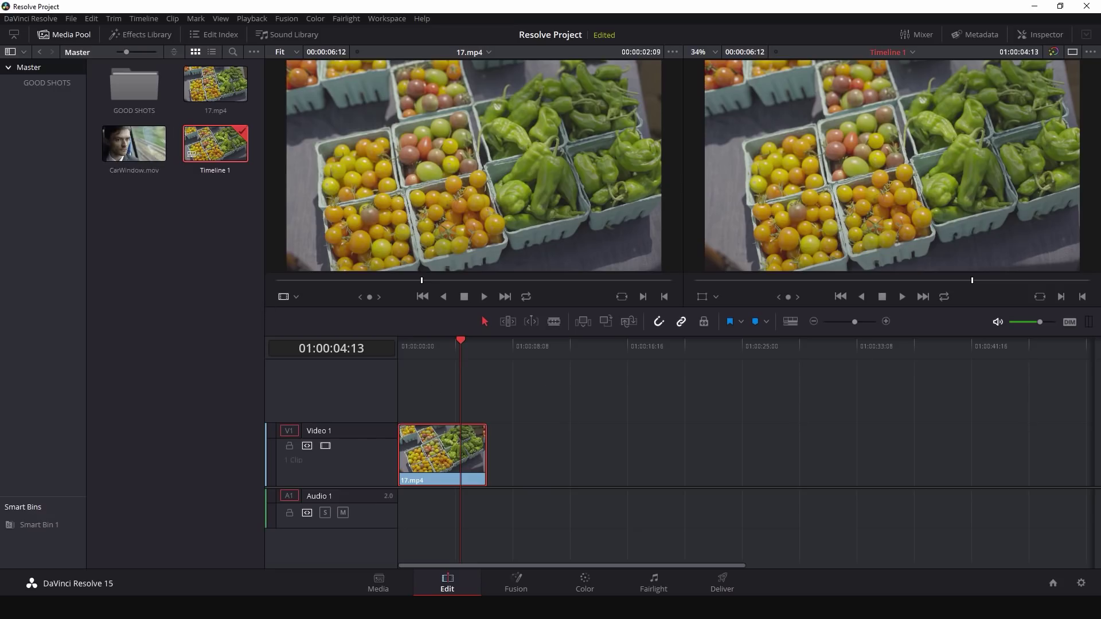
# Step: Mark in and out points on CarWindow.mov in the source viewer, with a range of 00:00:04:17 ending at 00:00:07:11
pyautogui.click(134, 143)
pyautogui.moveTo(448, 280); pyautogui.dragTo(341, 280)
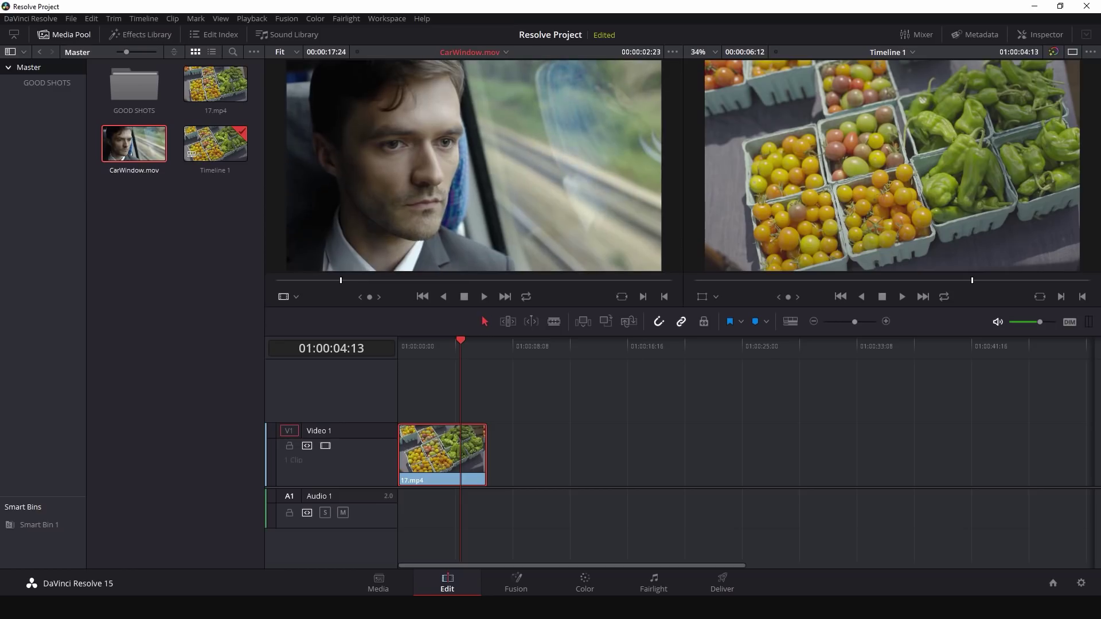
pyautogui.press('Left')
pyautogui.press('Left')
pyautogui.press('Left')
pyautogui.press('i')
pyautogui.moveTo(338, 280); pyautogui.dragTo(440, 280)
pyautogui.press('o')
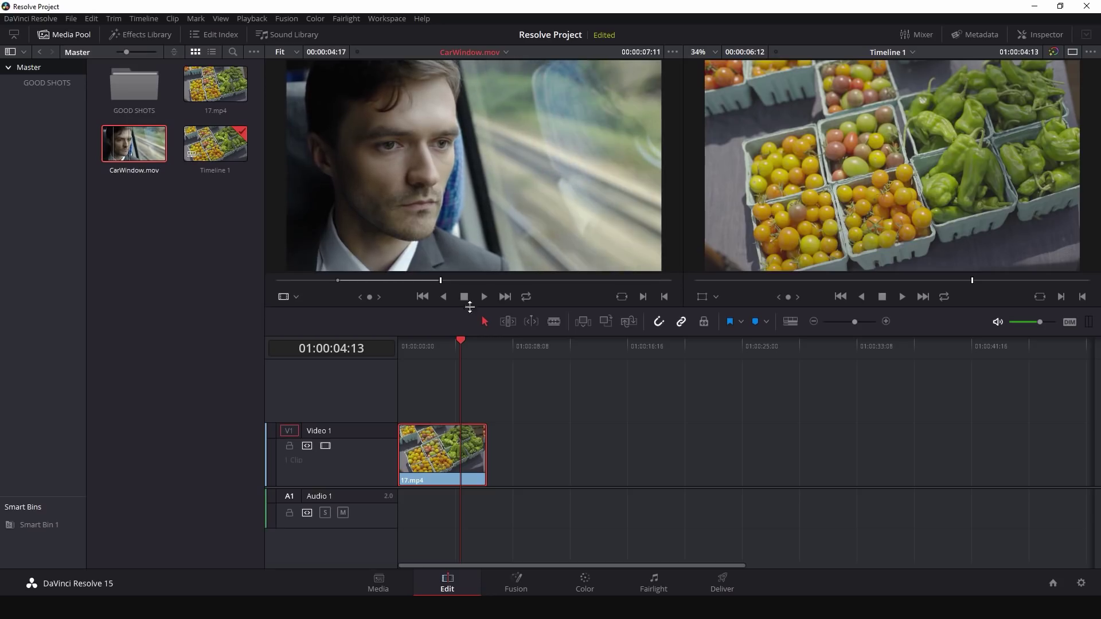
# Step: Place the marked CarWindow.mov range on Video 1 at about 01:00:10:01, and extend its end so the timeline lasts about 00:00:16:05
pyautogui.moveTo(473, 167); pyautogui.dragTo(536, 443)
pyautogui.click(540, 343)
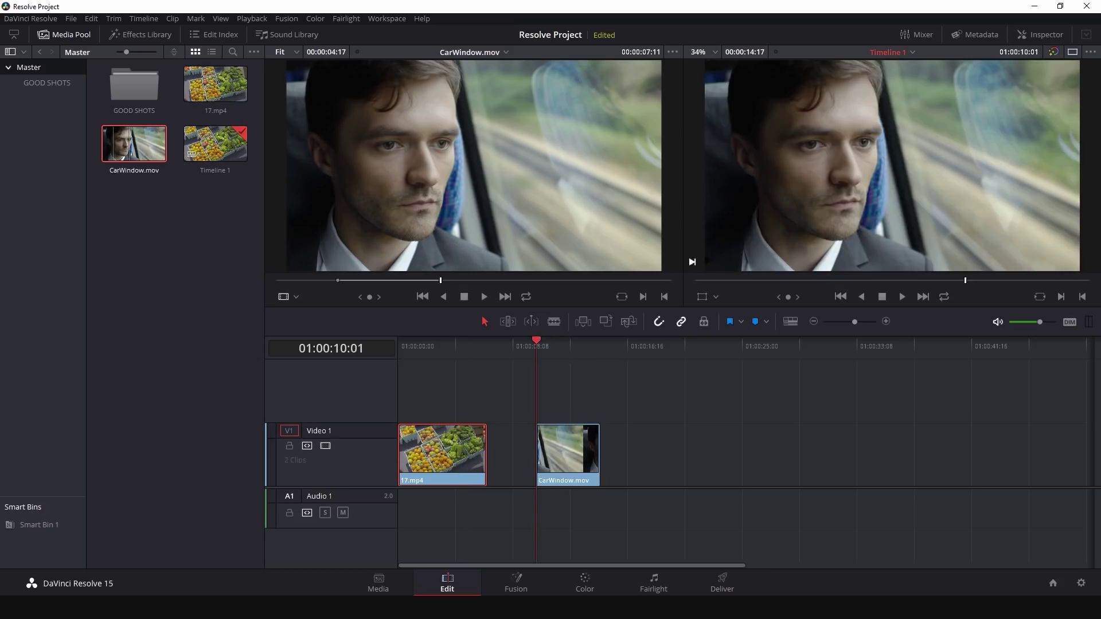
pyautogui.moveTo(597, 437); pyautogui.dragTo(662, 448)
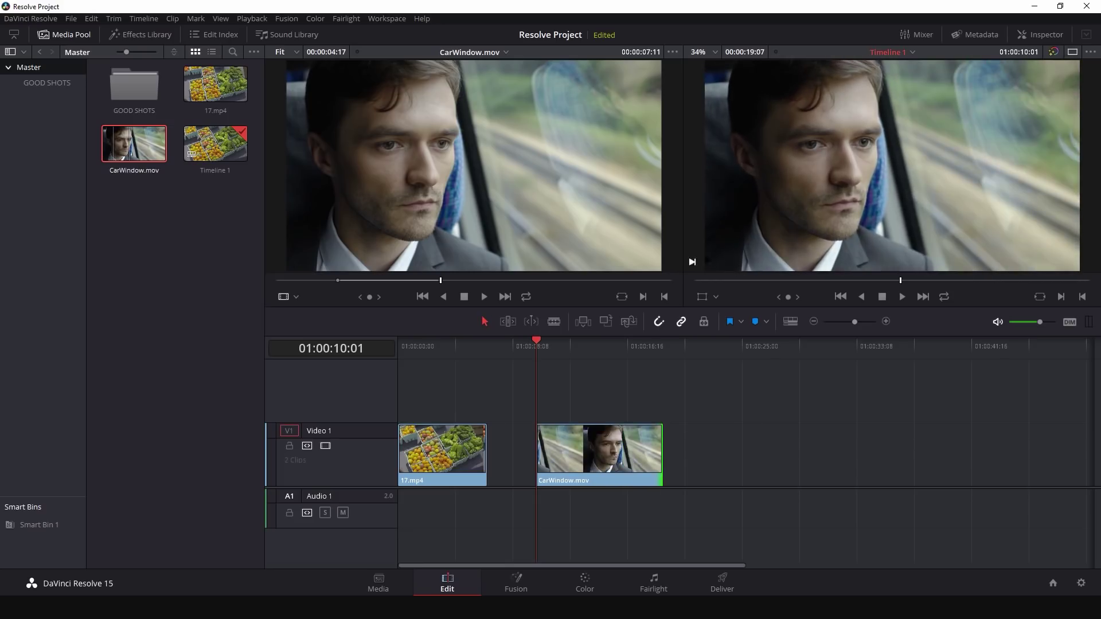
pyautogui.moveTo(662, 447); pyautogui.dragTo(619, 447)
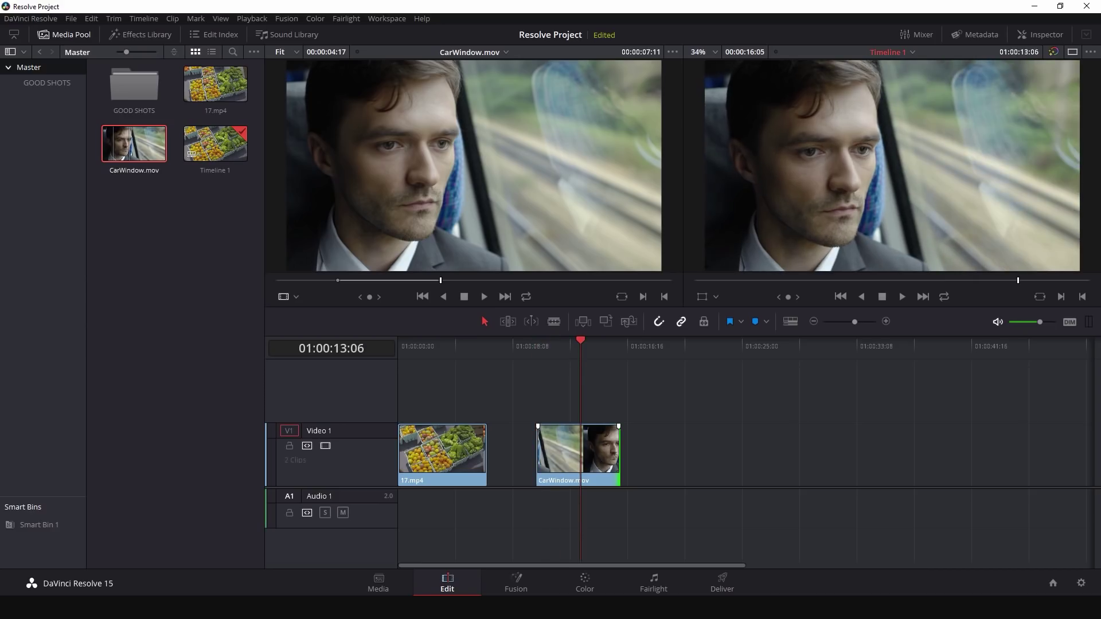
# Step: Open the GOOD SHOTS bin and mark a 00:00:01:06 range of 19.mp4 ending at 00:00:02:05 in the source viewer
pyautogui.doubleClick(134, 86)
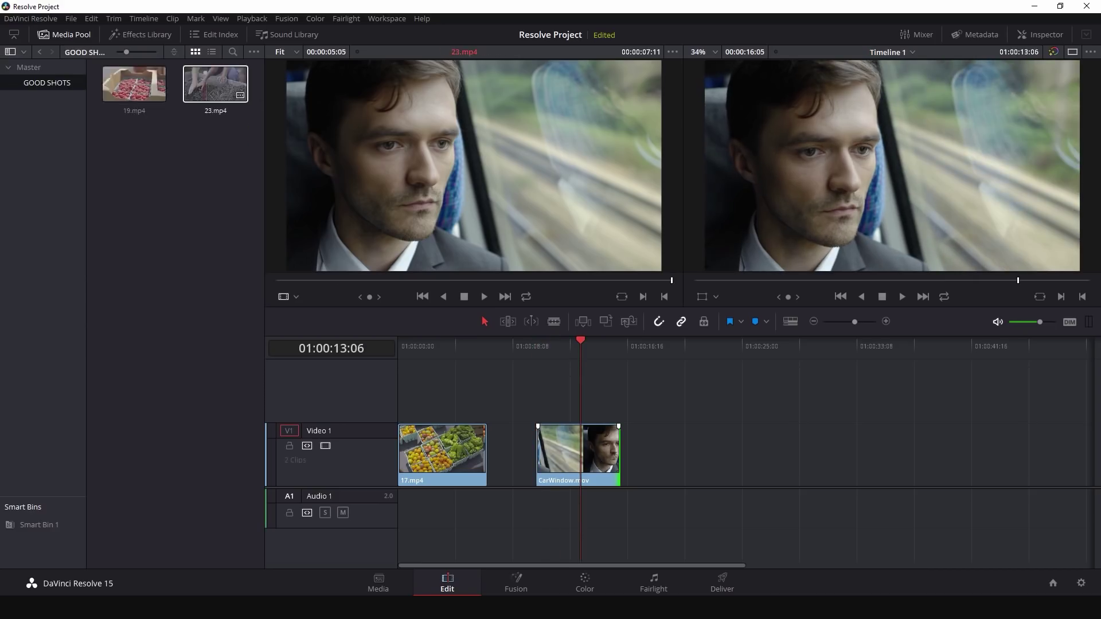
pyautogui.click(134, 85)
pyautogui.moveTo(545, 281)
pyautogui.mouseDown()
pyautogui.moveTo(367, 280)
pyautogui.moveTo(398, 280)
pyautogui.mouseUp()
pyautogui.press('i')
pyautogui.press('space')
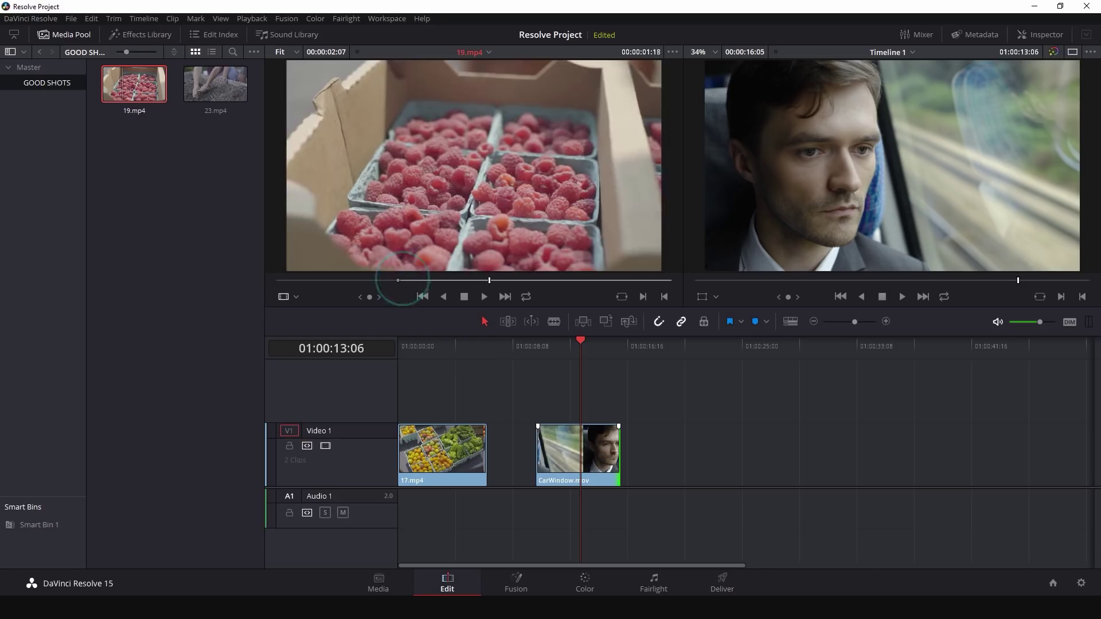
pyautogui.press('space')
pyautogui.press('o')
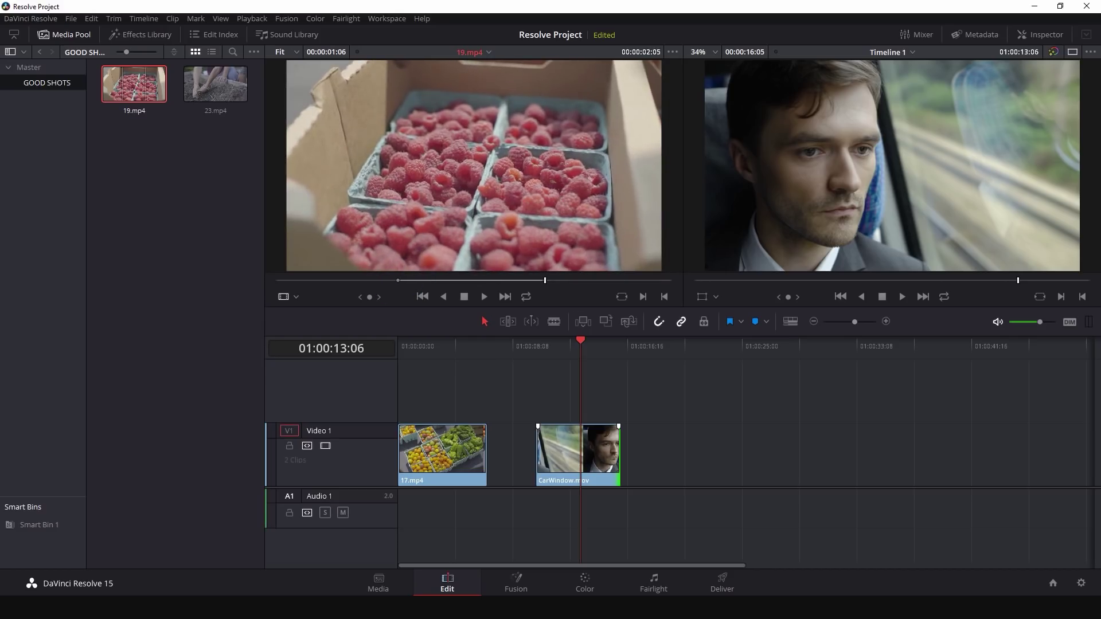
# Step: Try a Place on Top edit and an Overwrite edit of the marked 19.mp4 range over CarWindow.mov, undoing each one
pyautogui.moveTo(474, 172); pyautogui.dragTo(1009, 120)
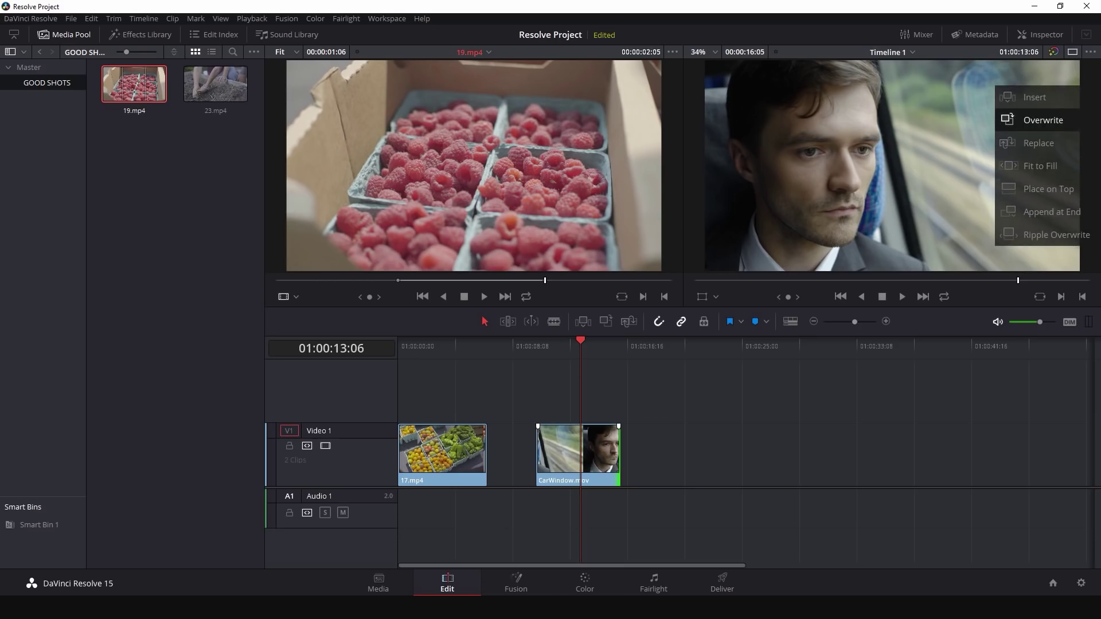
pyautogui.moveTo(1009, 120); pyautogui.dragTo(1009, 188)
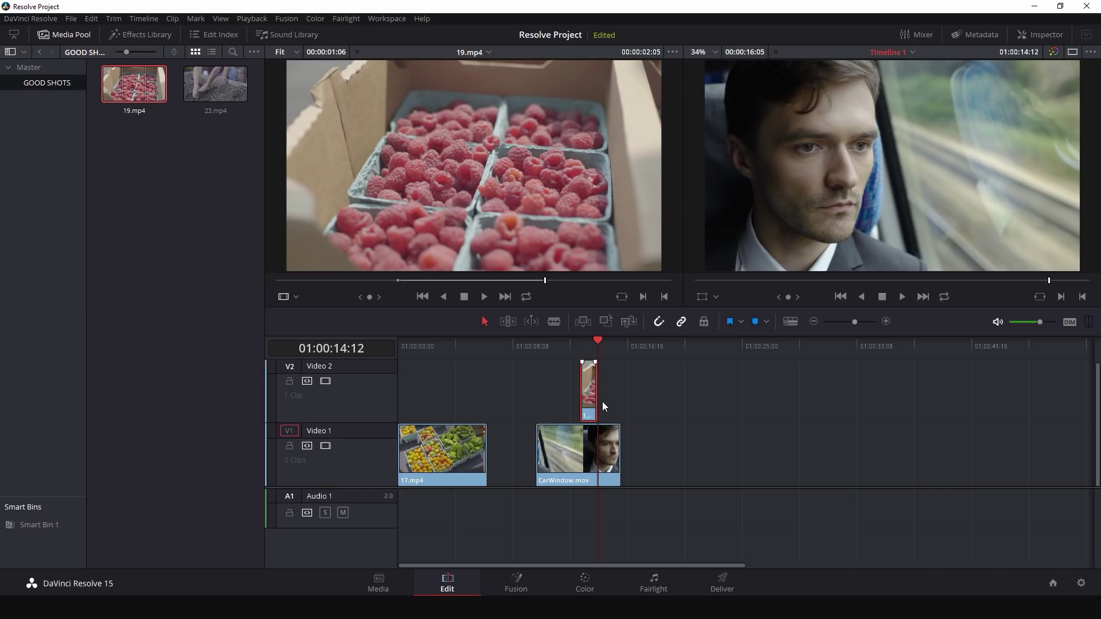
pyautogui.hotkey('ctrl', 'z')
pyautogui.moveTo(580, 206); pyautogui.dragTo(1017, 113)
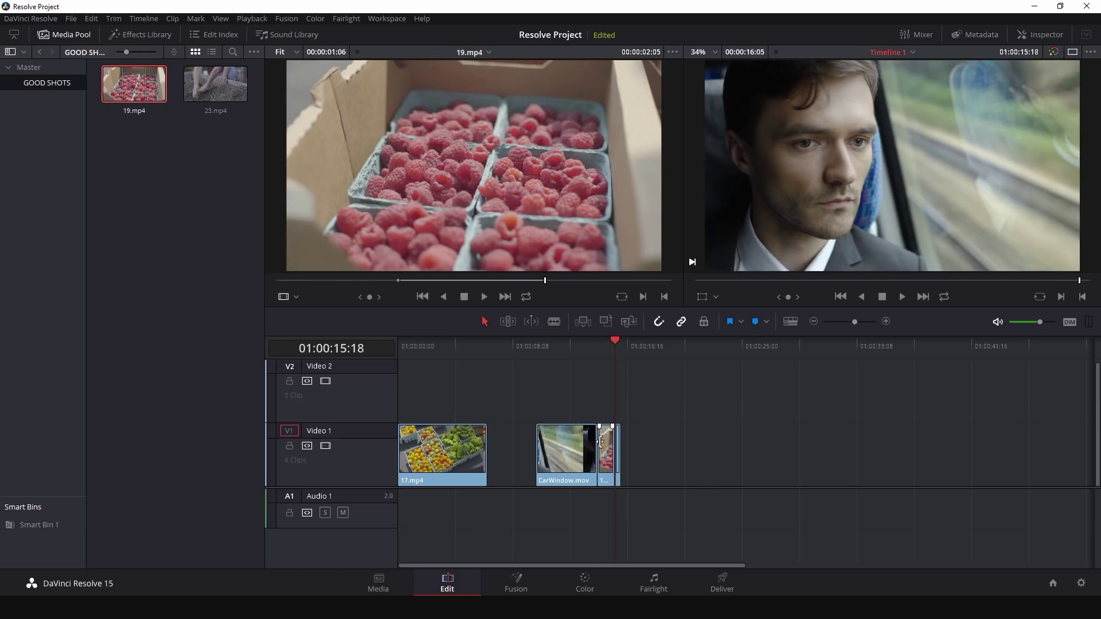
pyautogui.hotkey('ctrl', 'z')
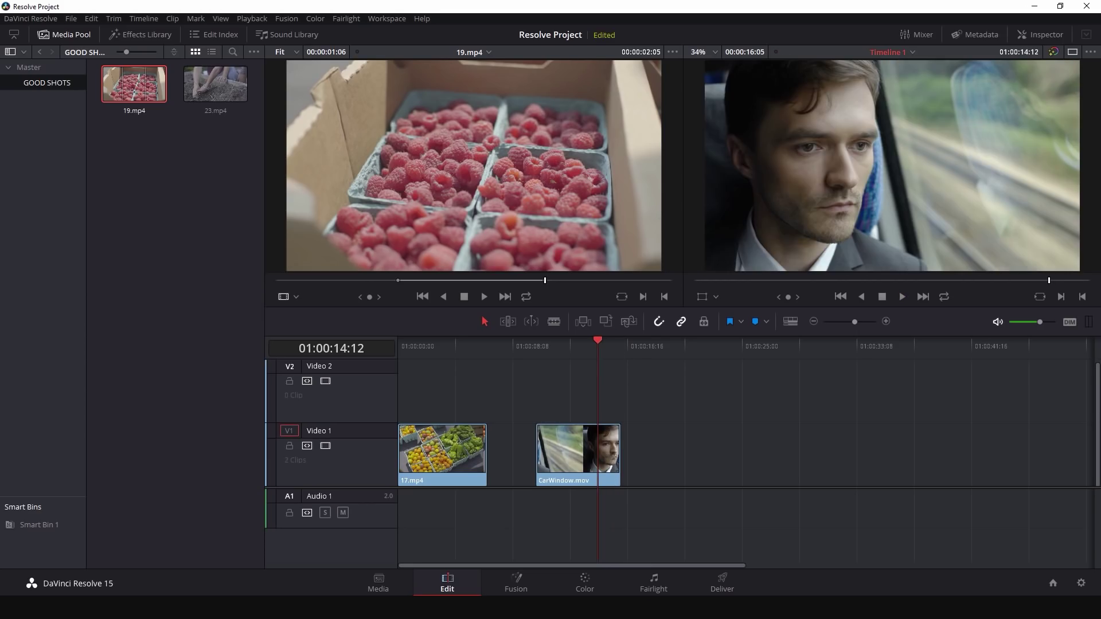
# Step: Append the 19.mp4 range at the timeline's end, both before and after copying CarWindow.mov to end at about 01:00:42:15 on Video 1
pyautogui.moveTo(582, 176); pyautogui.dragTo(1028, 209)
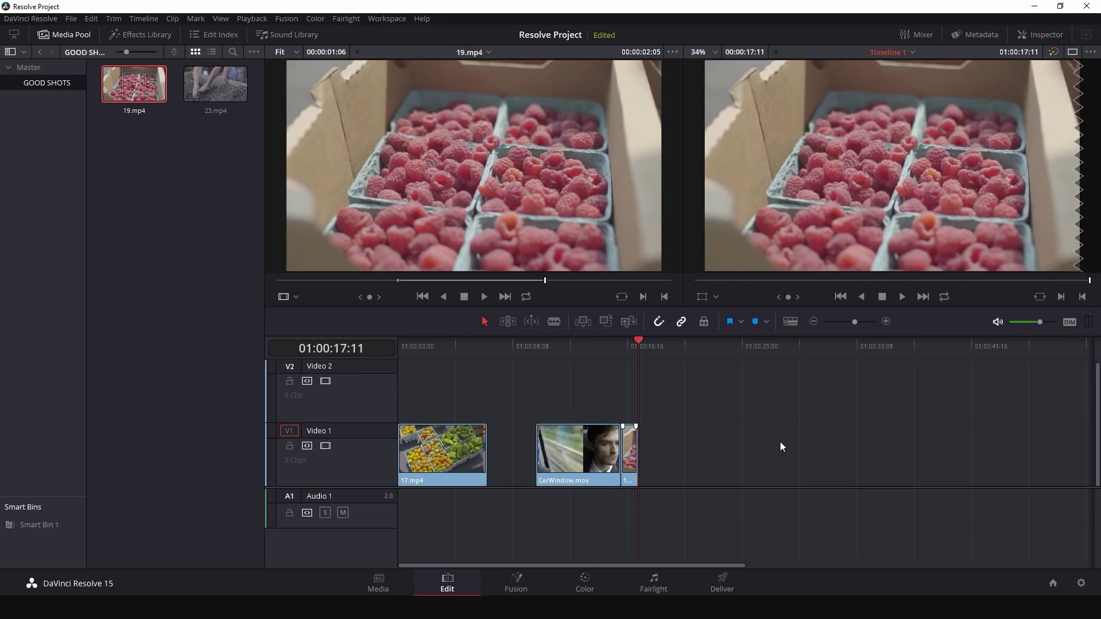
pyautogui.moveTo(564, 453); pyautogui.dragTo(929, 453)
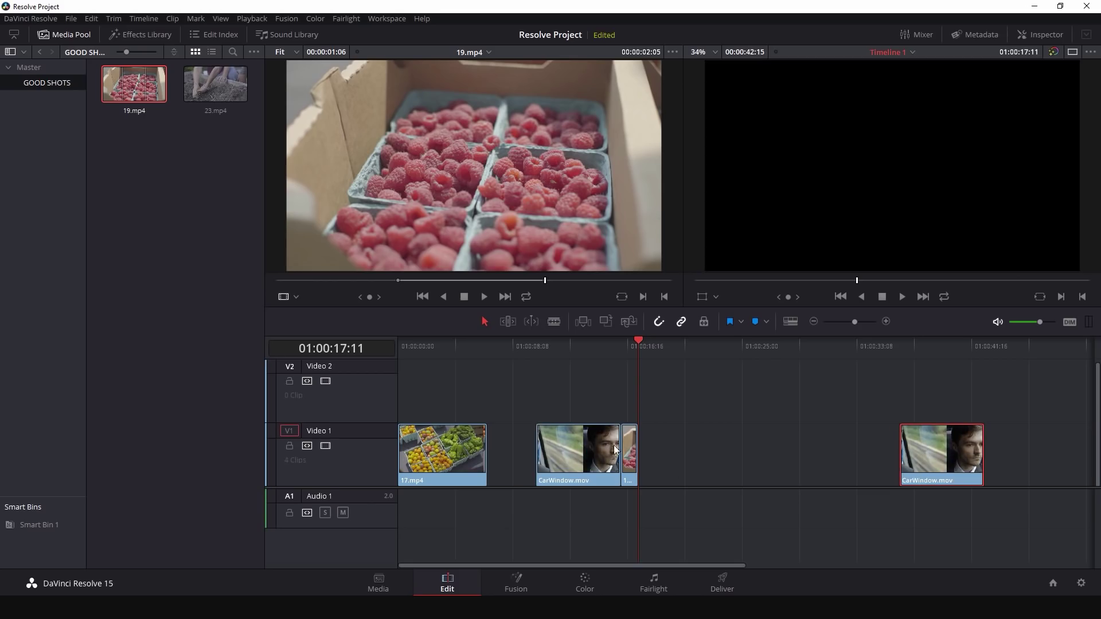
pyautogui.moveTo(533, 133); pyautogui.dragTo(1048, 210)
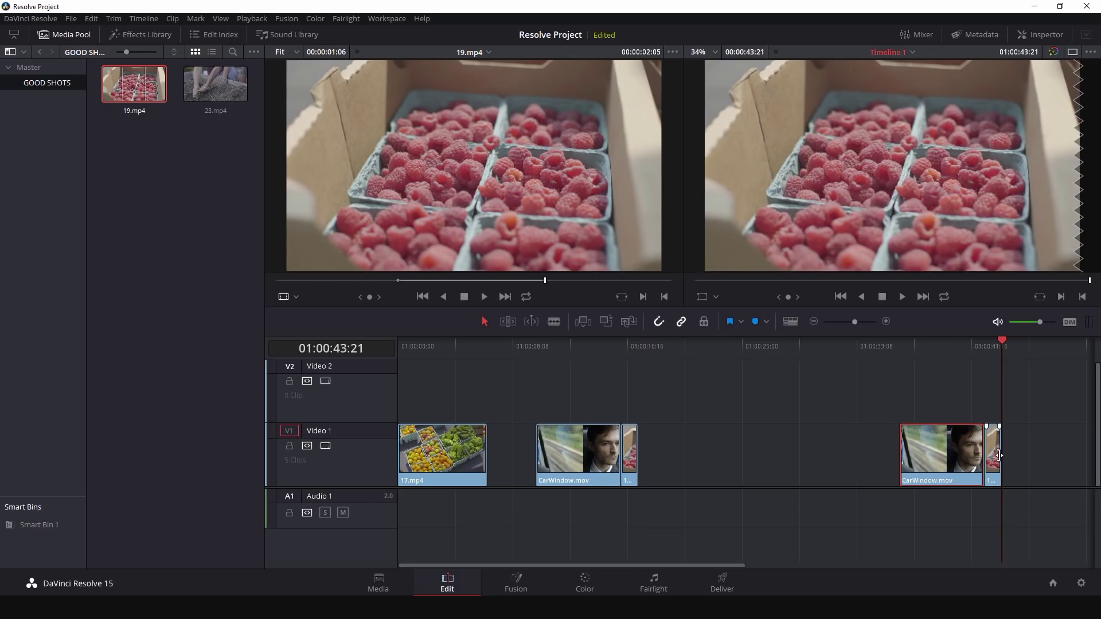
# Step: Append the 19.mp4 range at the end once more from a playhead near the timeline start, and try an Insert edit at 01:00:43:21
pyautogui.click(443, 344)
pyautogui.moveTo(443, 344); pyautogui.dragTo(398, 344)
pyautogui.moveTo(498, 126); pyautogui.dragTo(1044, 211)
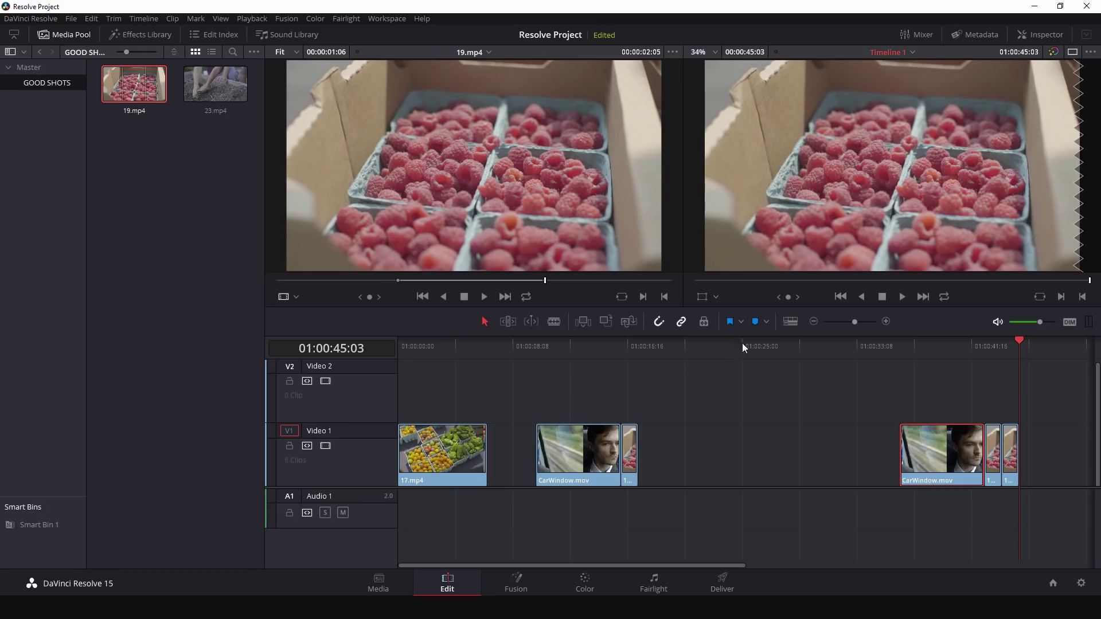
pyautogui.moveTo(498, 150); pyautogui.dragTo(1034, 188)
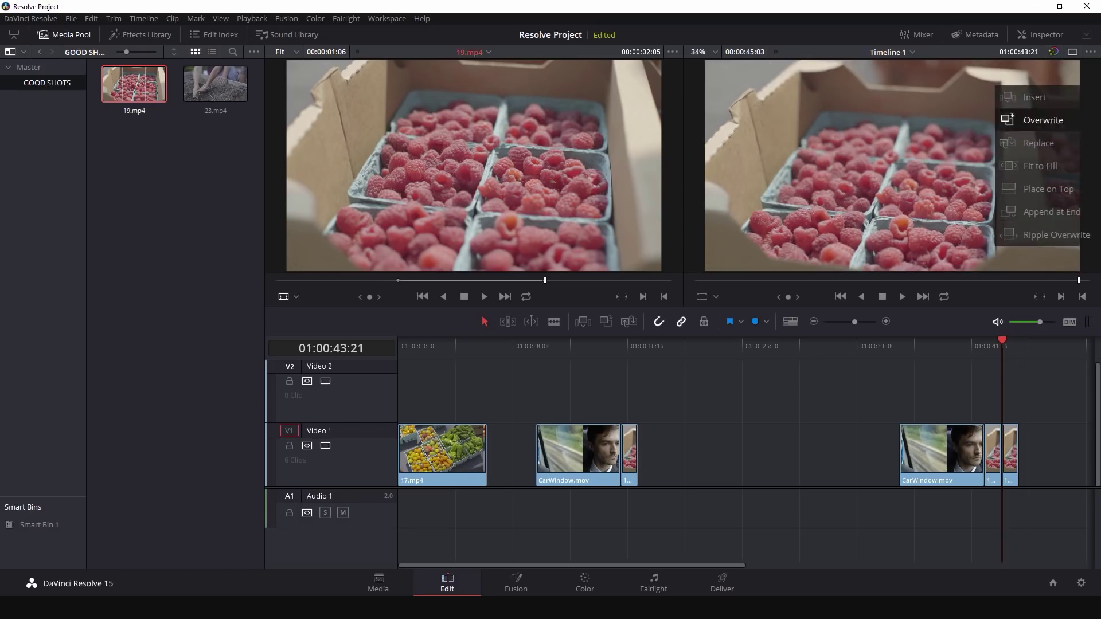
pyautogui.moveTo(1034, 120); pyautogui.dragTo(1033, 97)
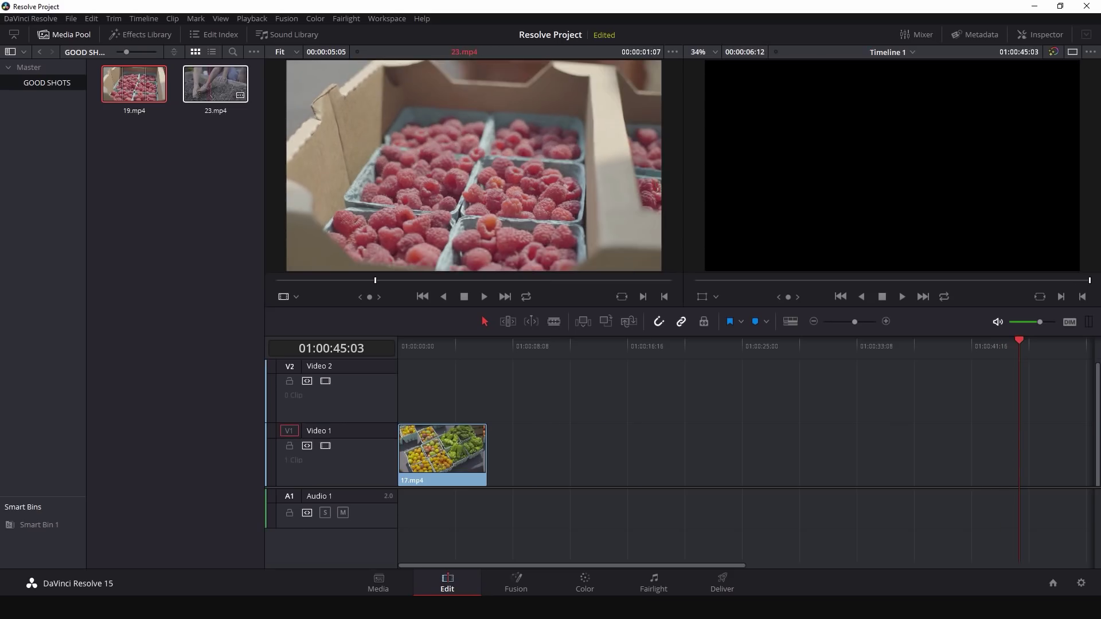
# Step: Place 23.mp4 on Video 1 after 17.mp4, spanning about 01:00:11:04 to 01:00:16:09
pyautogui.moveTo(201, 83); pyautogui.dragTo(521, 454)
pyautogui.click(621, 450)
pyautogui.moveTo(605, 456); pyautogui.dragTo(631, 452)
# Step: Play 23.mp4 from its start on the timeline and split it at 01:00:13:10
pyautogui.click(553, 344)
pyautogui.press('space')
pyautogui.press('space')
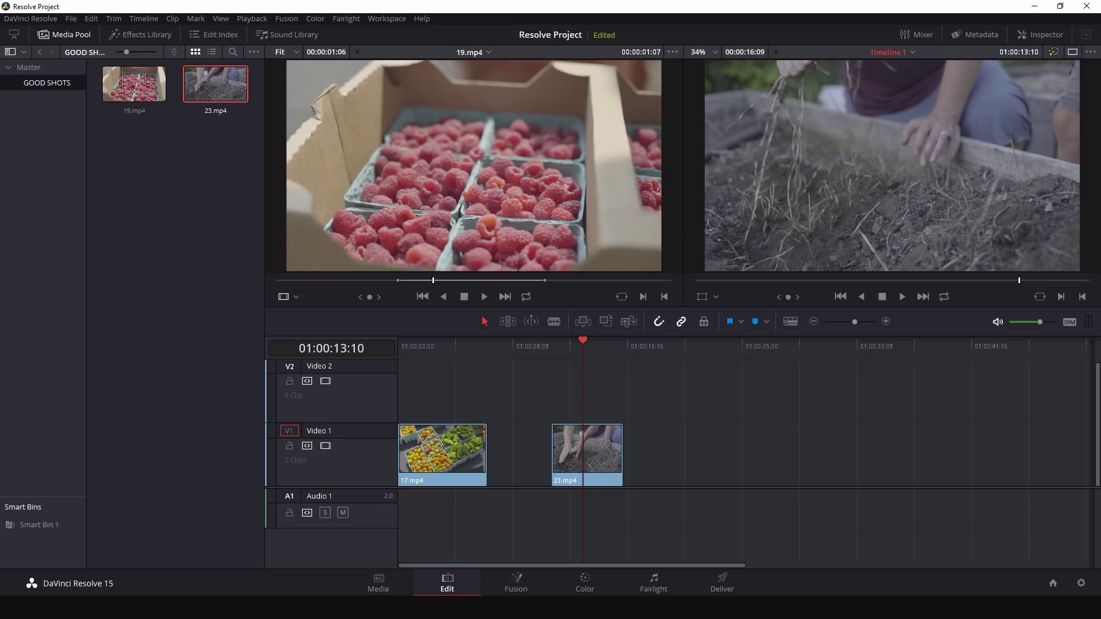
pyautogui.hotkey('ctrl', 'b')
# Step: Try two more splits of 23.mp4 at about 01:00:14:16 and 01:00:15:21, and undo both extra cuts
pyautogui.click(603, 346)
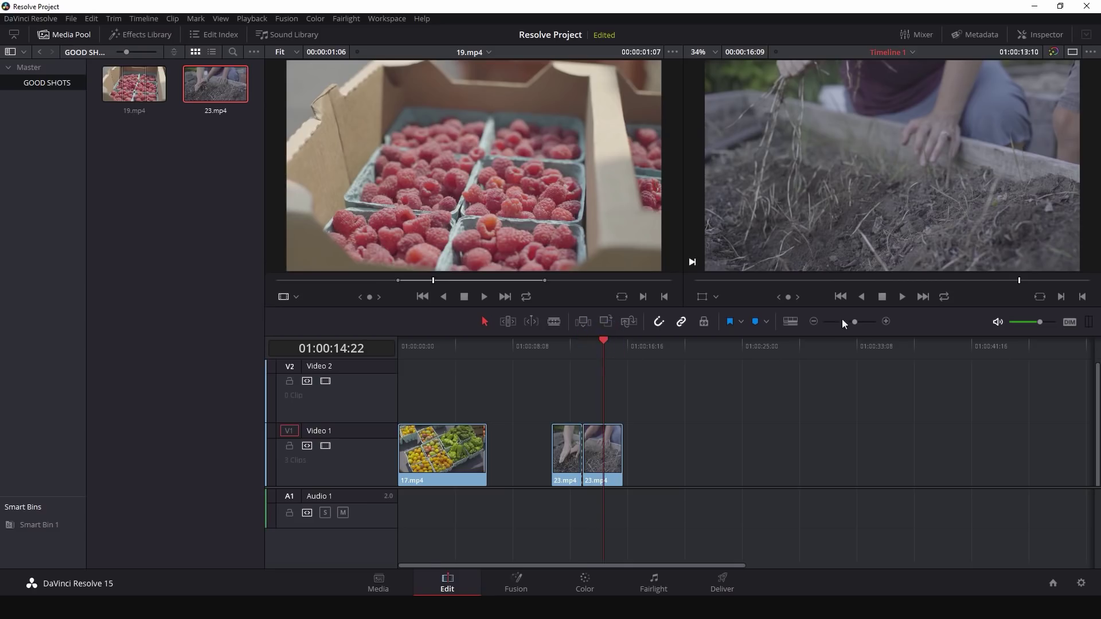
pyautogui.click(886, 321)
pyautogui.click(886, 321)
pyautogui.moveTo(637, 346); pyautogui.dragTo(746, 345)
pyautogui.hotkey('ctrl', 'b')
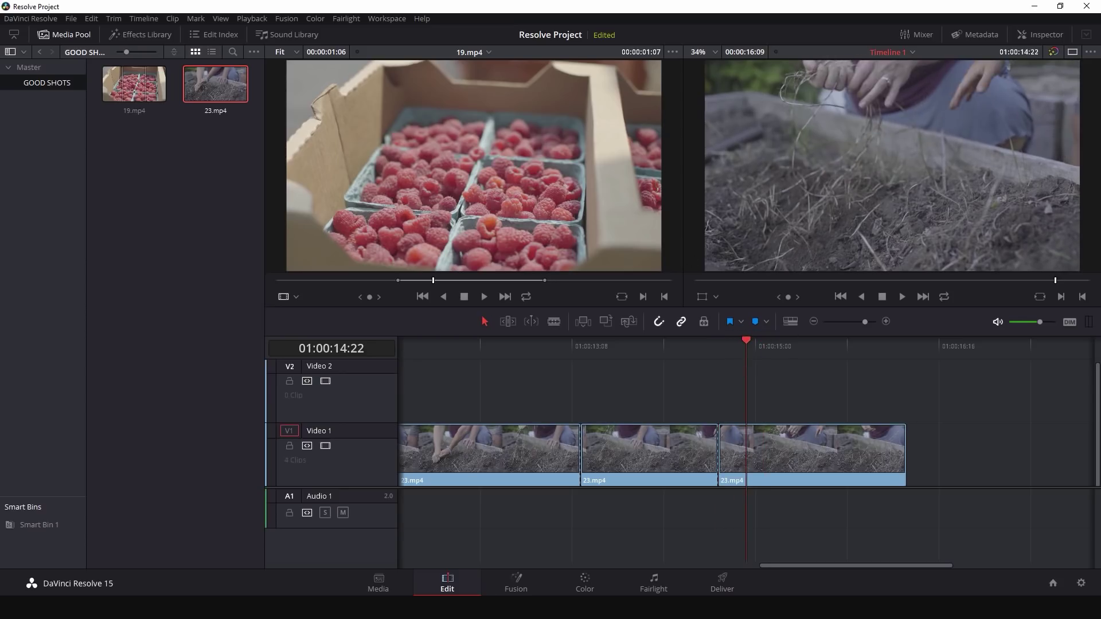
pyautogui.moveTo(746, 346); pyautogui.dragTo(851, 346)
pyautogui.hotkey('ctrl', 'b')
pyautogui.moveTo(851, 345); pyautogui.dragTo(787, 346)
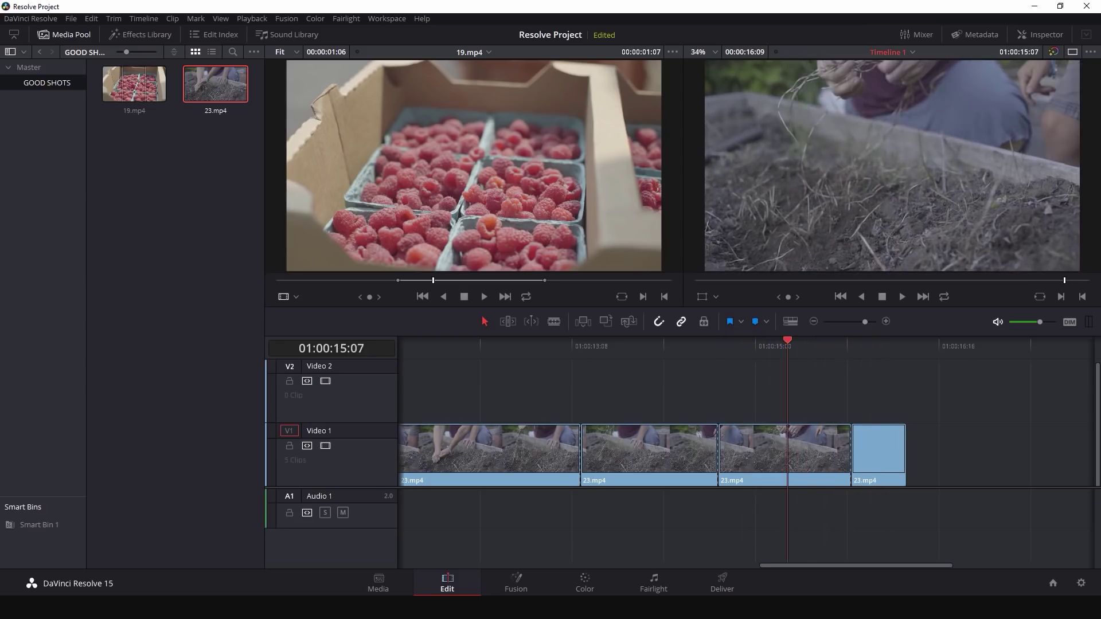
pyautogui.hotkey('ctrl', 'z')
pyautogui.hotkey('ctrl', 'z')
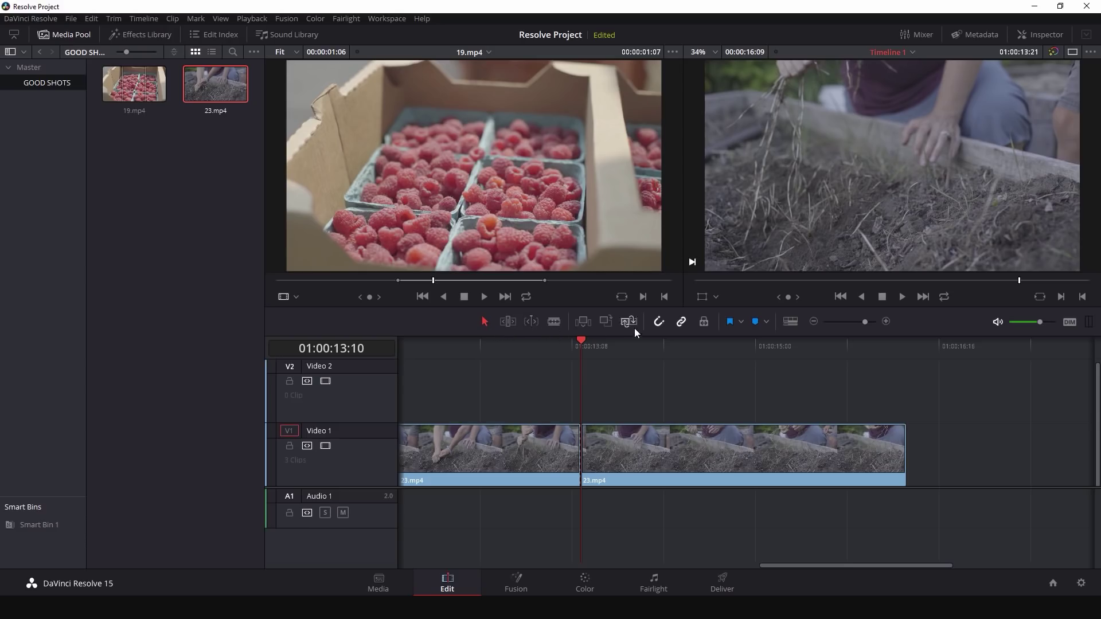
# Step: Play the second 23.mp4 clip and roll the cut between the two 23.mp4 clips back to about 01:00:13:08
pyautogui.press('v')
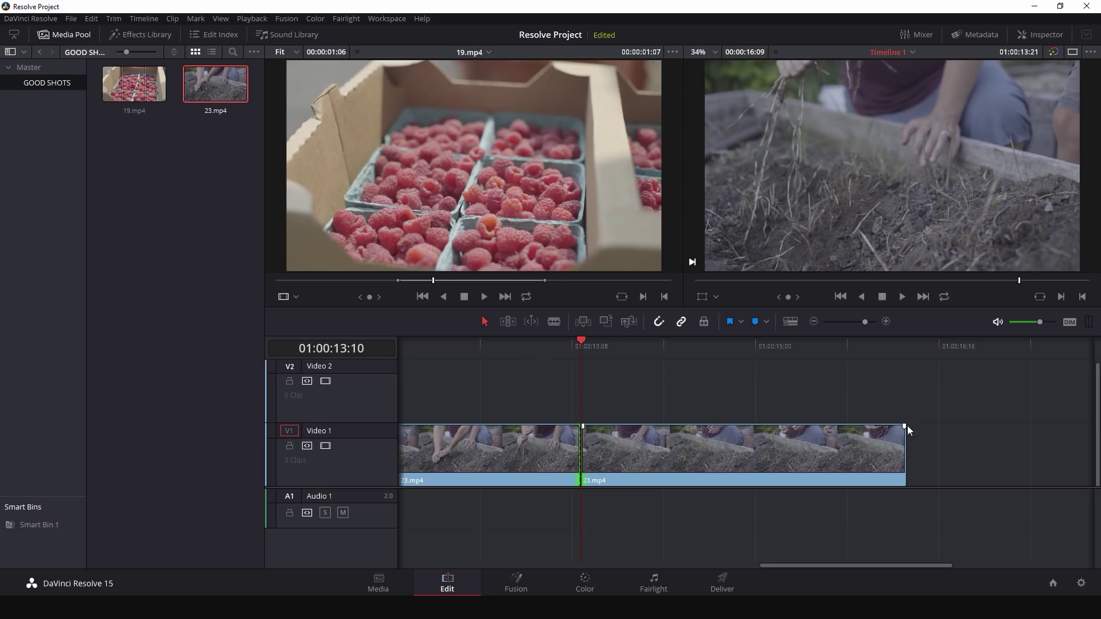
pyautogui.moveTo(904, 440)
pyautogui.mouseDown()
pyautogui.moveTo(818, 442)
pyautogui.moveTo(912, 449)
pyautogui.mouseUp()
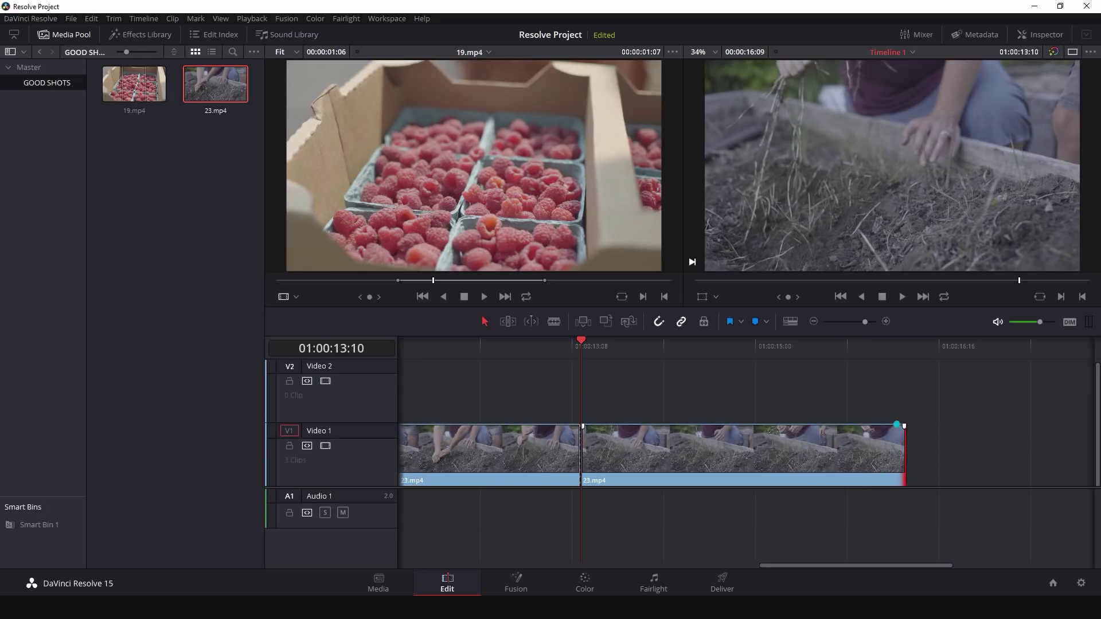
pyautogui.click(793, 345)
pyautogui.press('space')
pyautogui.moveTo(580, 450)
pyautogui.mouseDown()
pyautogui.moveTo(570, 450)
pyautogui.moveTo(644, 439)
pyautogui.moveTo(571, 439)
pyautogui.mouseUp()
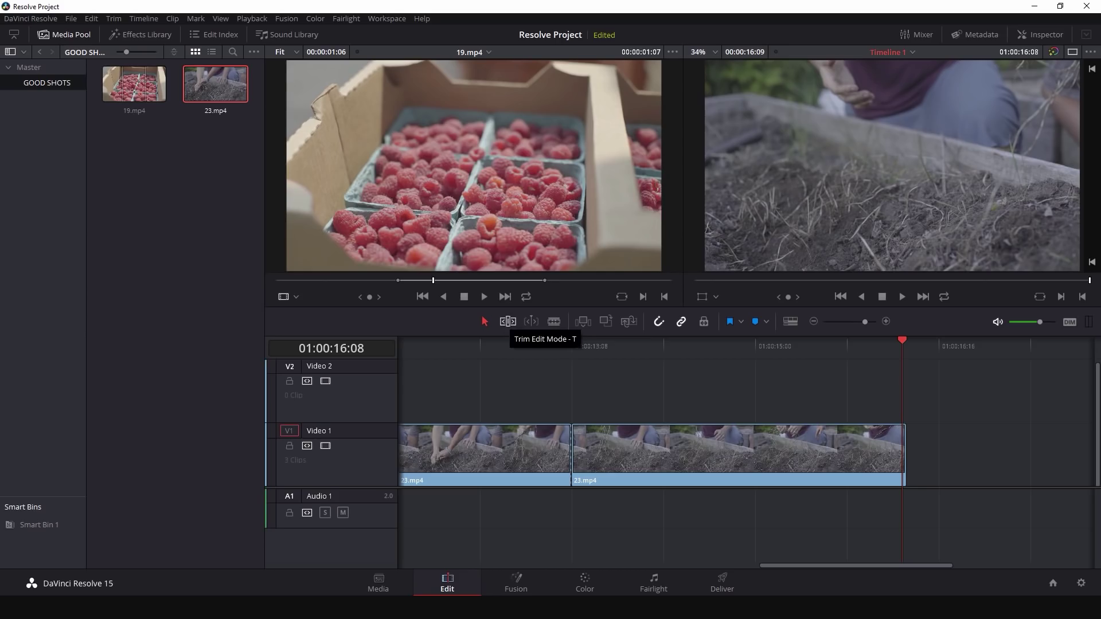
# Step: In Trim Edit Mode, slip the footage inside the second 23.mp4 clip in both directions and play it back
pyautogui.click(508, 321)
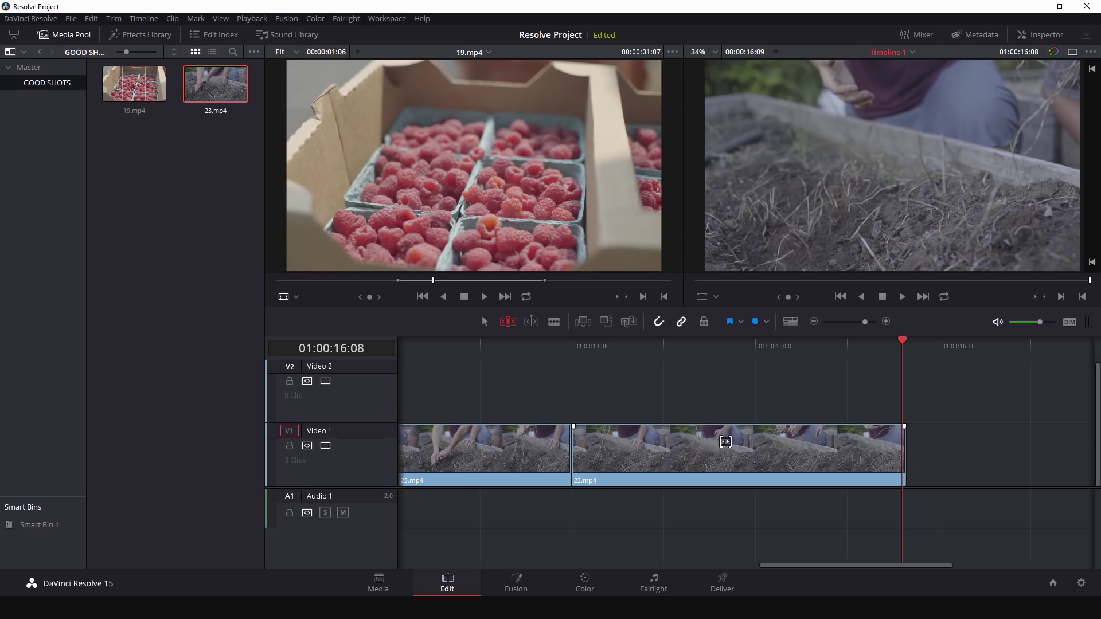
pyautogui.moveTo(730, 447); pyautogui.dragTo(794, 447)
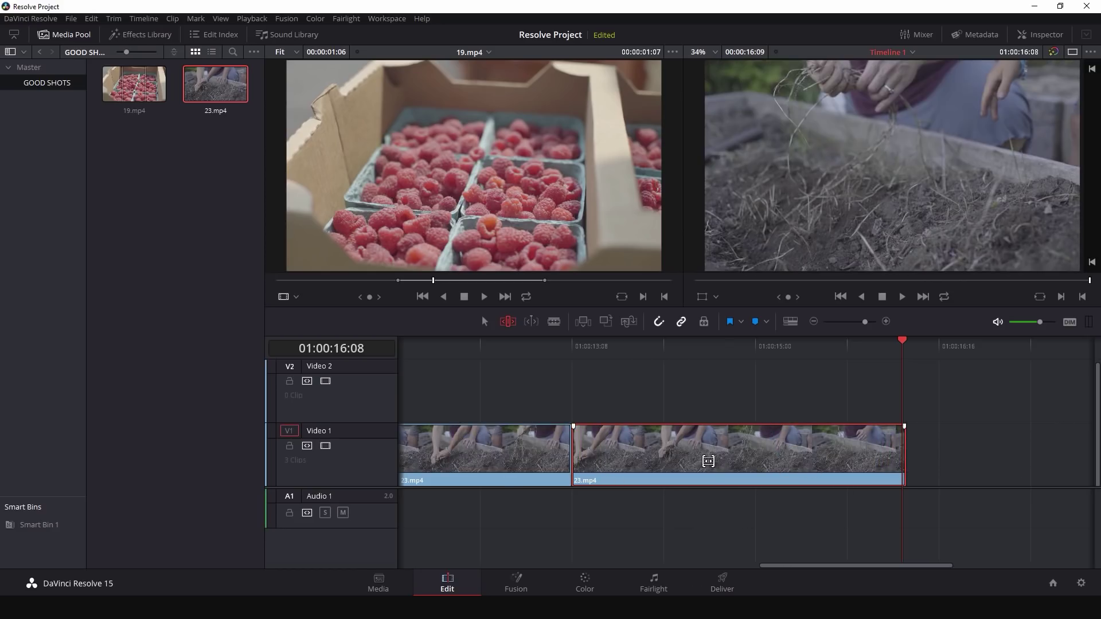
pyautogui.click(715, 346)
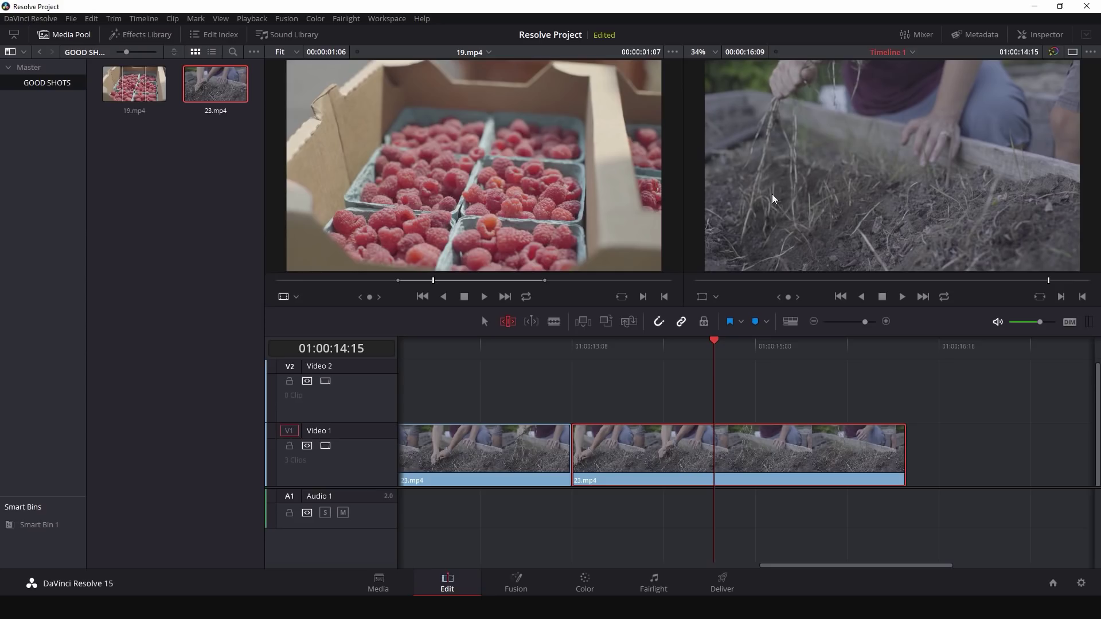
pyautogui.moveTo(713, 445); pyautogui.dragTo(635, 446)
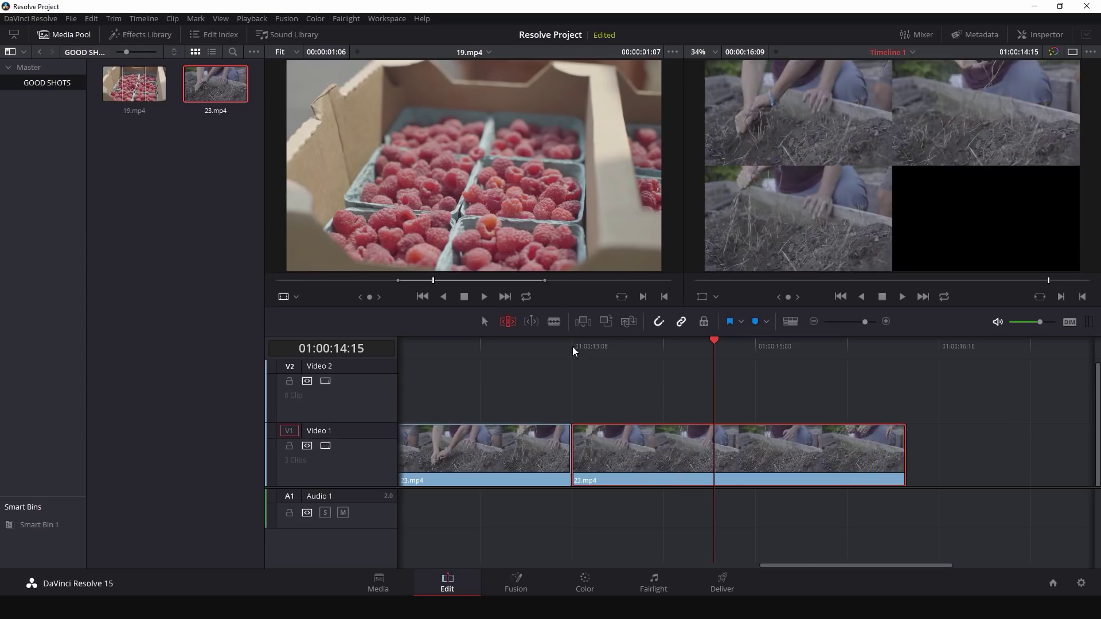
pyautogui.press('space')
pyautogui.moveTo(625, 344); pyautogui.dragTo(577, 346)
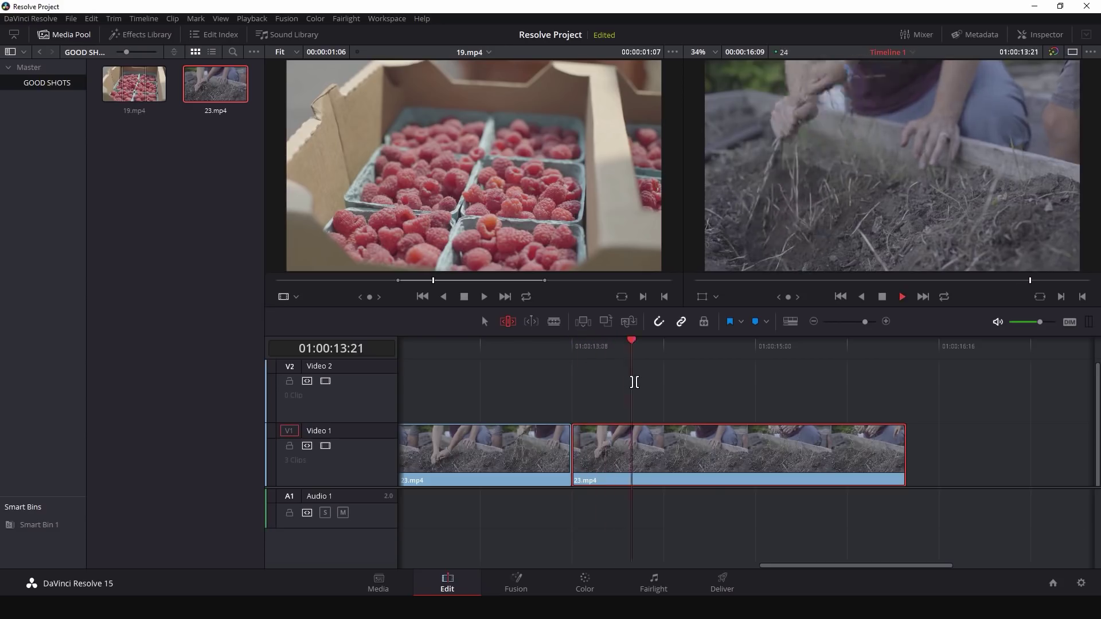
pyautogui.press('space')
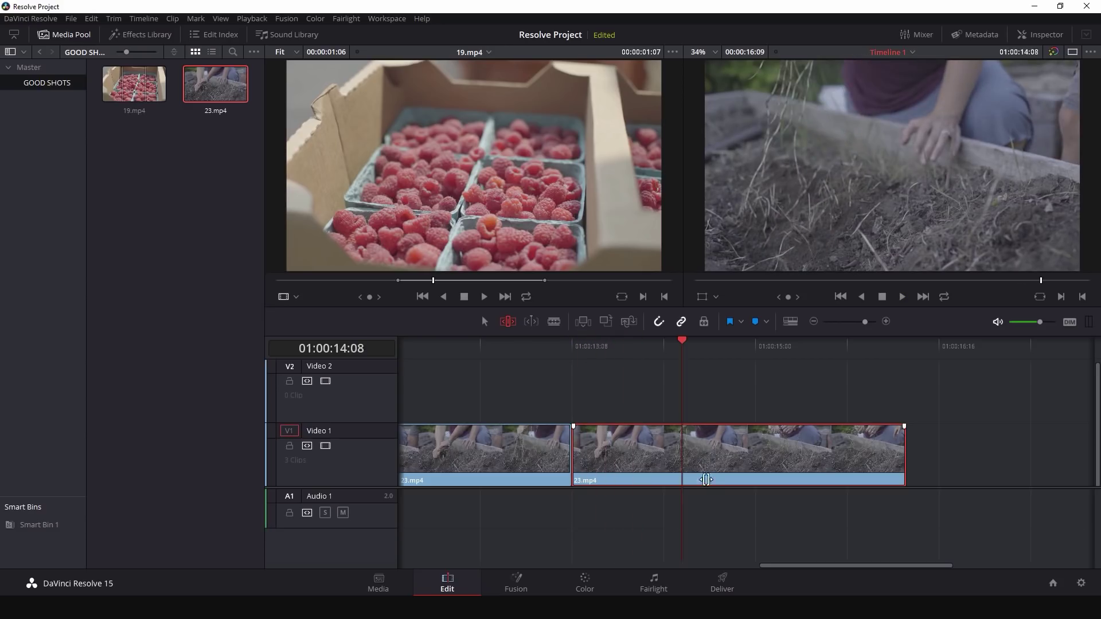
# Step: Slide the middle 23.mp4 clip between its neighbours on Video 1, leaving the playhead at 01:00:13:22
pyautogui.moveTo(698, 477)
pyautogui.mouseDown()
pyautogui.moveTo(775, 478)
pyautogui.moveTo(614, 481)
pyautogui.moveTo(720, 480)
pyautogui.moveTo(699, 479)
pyautogui.mouseUp()
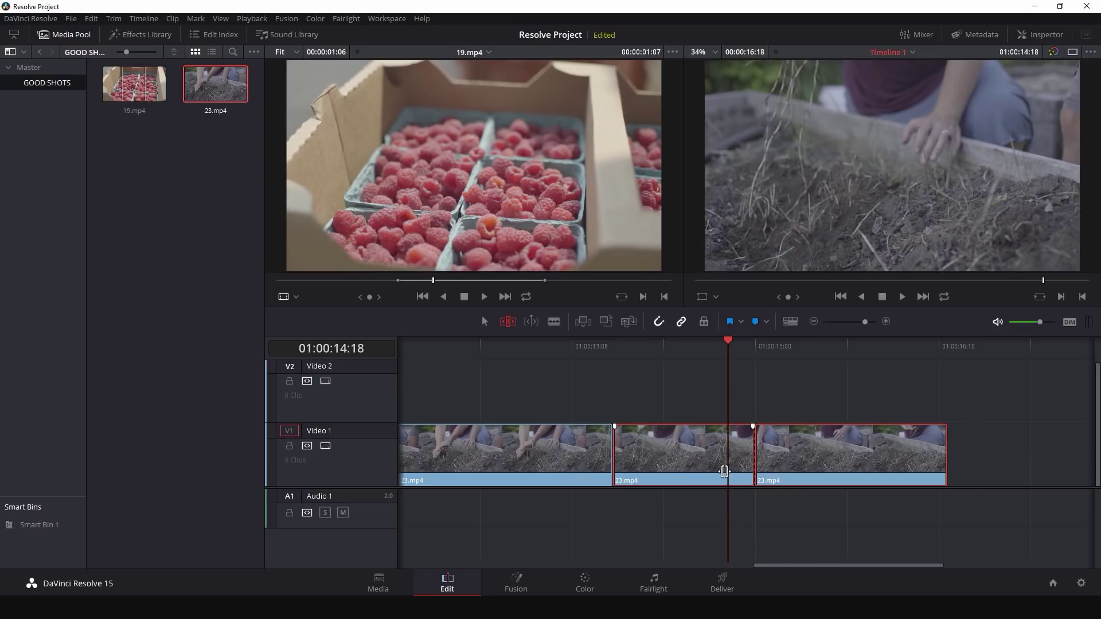
pyautogui.moveTo(660, 446); pyautogui.dragTo(677, 479)
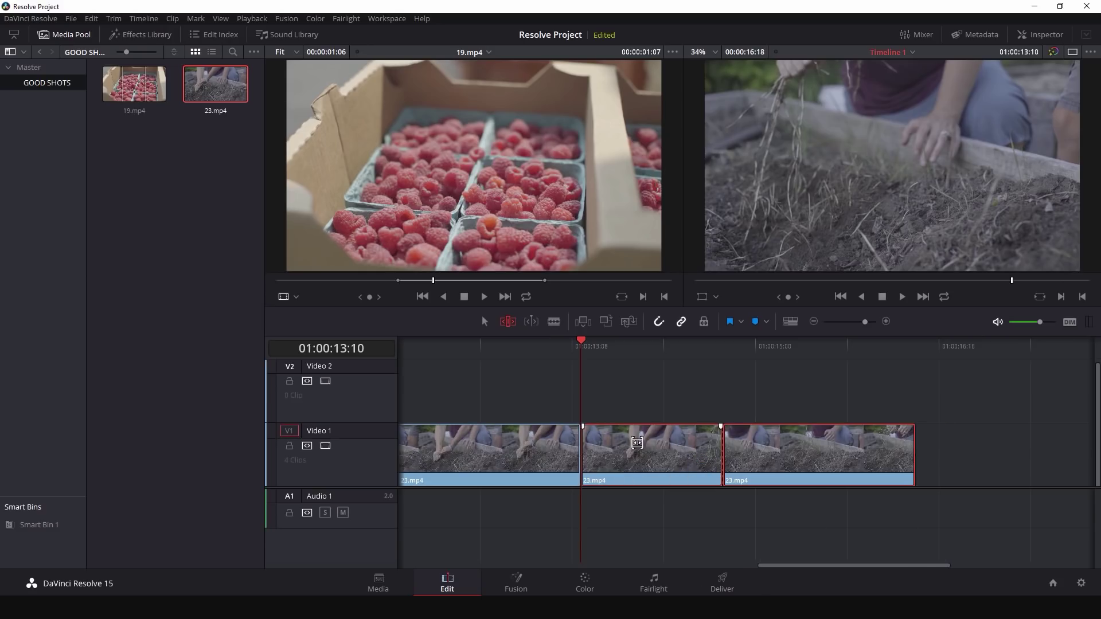
pyautogui.click(636, 346)
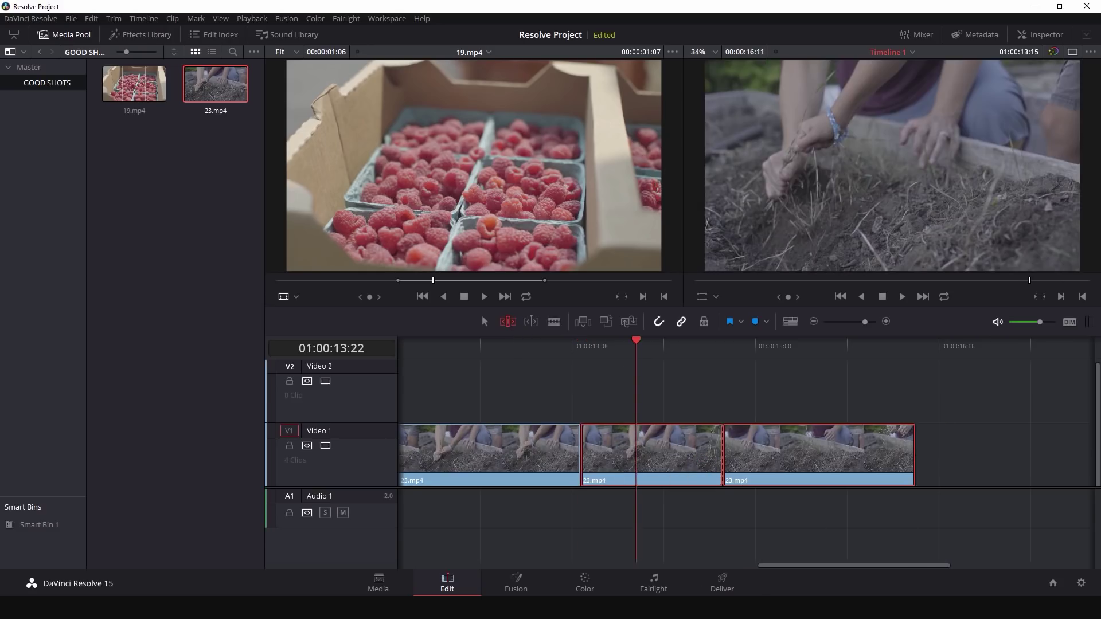
# Step: Cut the 23.mp4 clips with Blade Edit Mode at about 01:00:12:16, 01:00:13:02 and 01:00:15:15
pyautogui.click(554, 322)
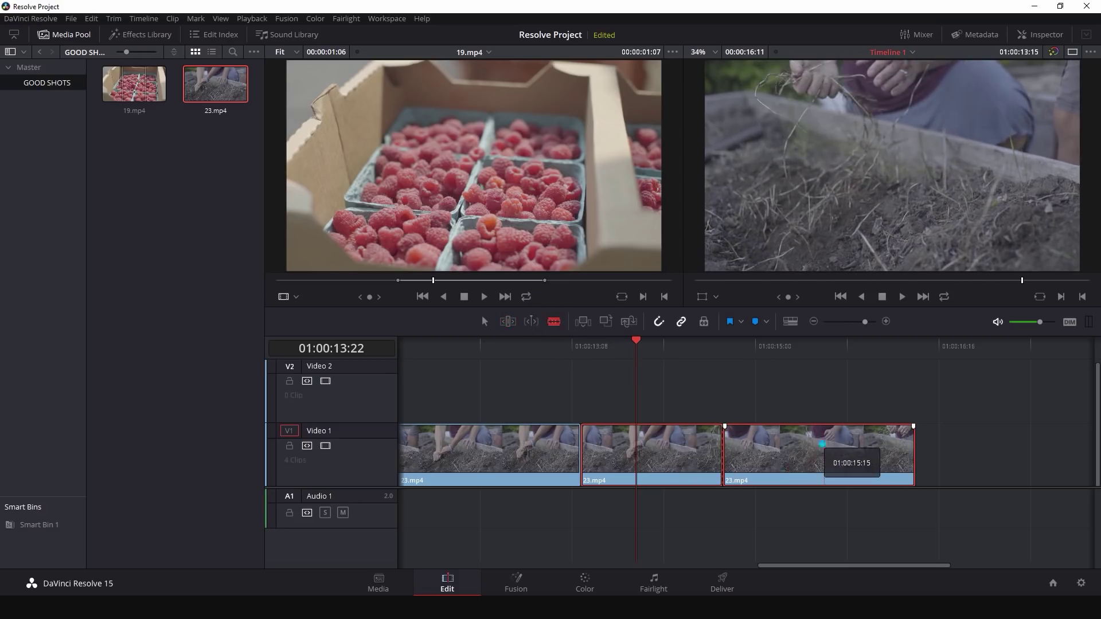
pyautogui.click(824, 450)
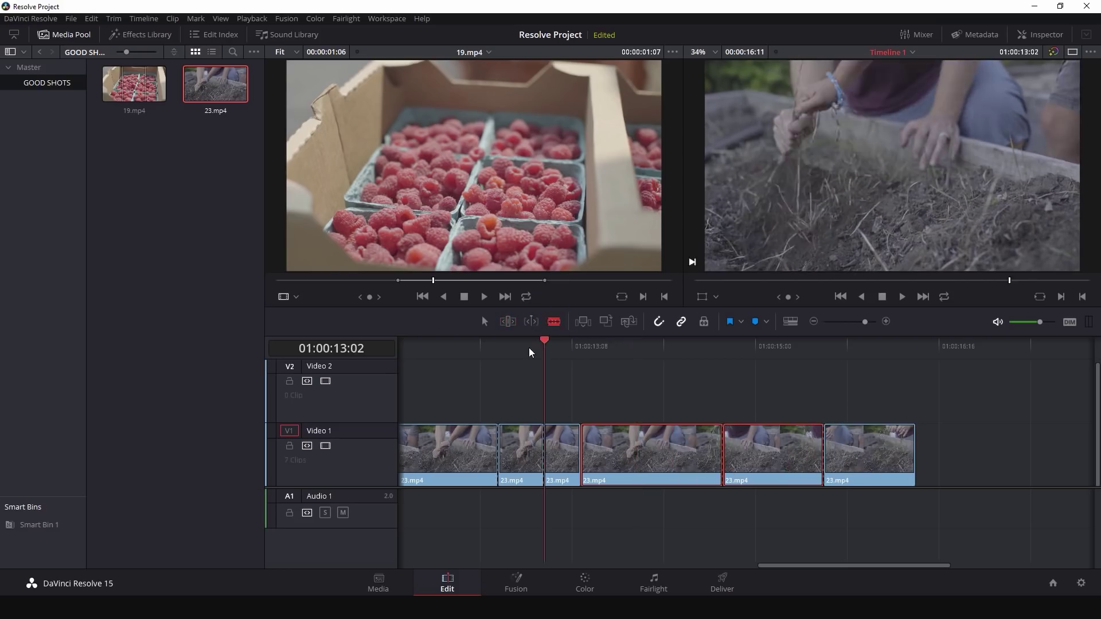
pyautogui.click(526, 348)
pyautogui.click(650, 347)
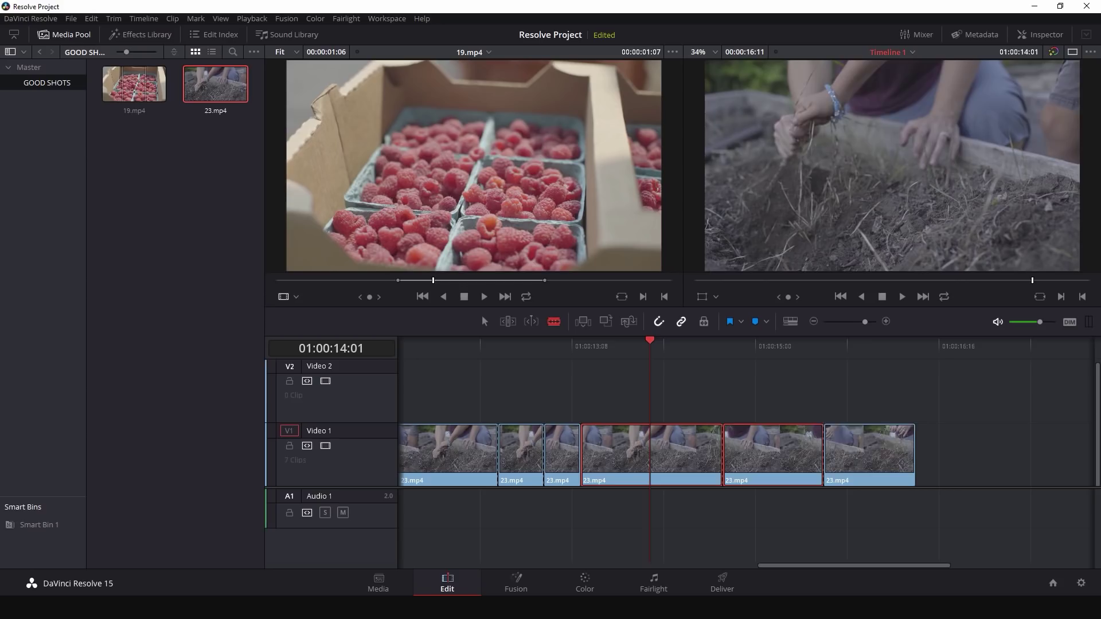
# Step: Return to Selection Mode and reduce the 23.mp4 pieces to two clips meeting at about 01:00:13:12, with the timeline lasting 00:00:16:05
pyautogui.press('a')
pyautogui.click(860, 457)
pyautogui.moveTo(769, 384); pyautogui.dragTo(900, 474)
pyautogui.moveTo(640, 460); pyautogui.dragTo(633, 459)
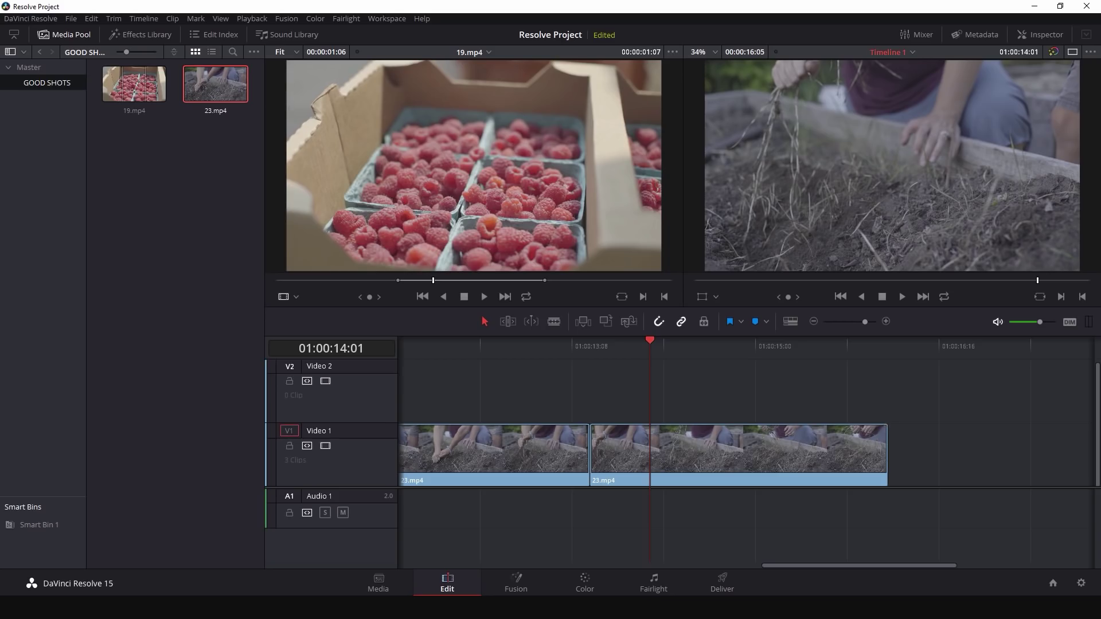
# Step: Place 19.mp4 after the first 23.mp4 clip at 01:00:13:12, delete the leftover 23.mp4 piece and move the playhead to that cut
pyautogui.moveTo(131, 80); pyautogui.dragTo(593, 454)
pyautogui.moveTo(600, 347); pyautogui.dragTo(627, 346)
pyautogui.click(793, 452)
pyautogui.press('Delete')
pyautogui.press('Up')
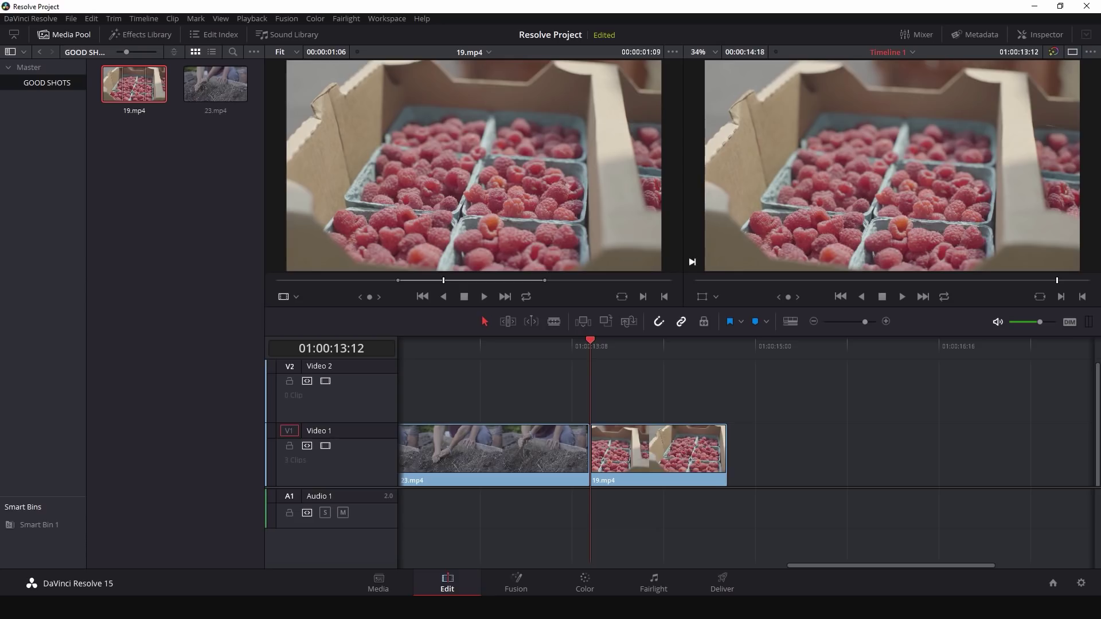
# Step: Split 19.mp4 at 01:00:14:02, delete its first part and move the remaining piece against the 23.mp4 clip
pyautogui.press('space')
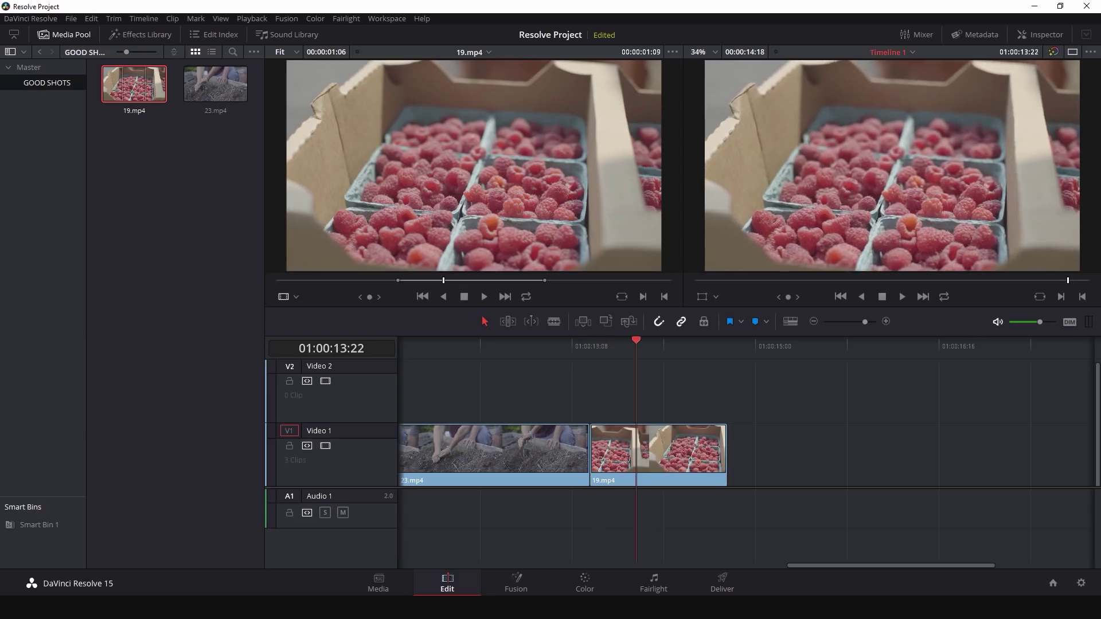
pyautogui.press('b')
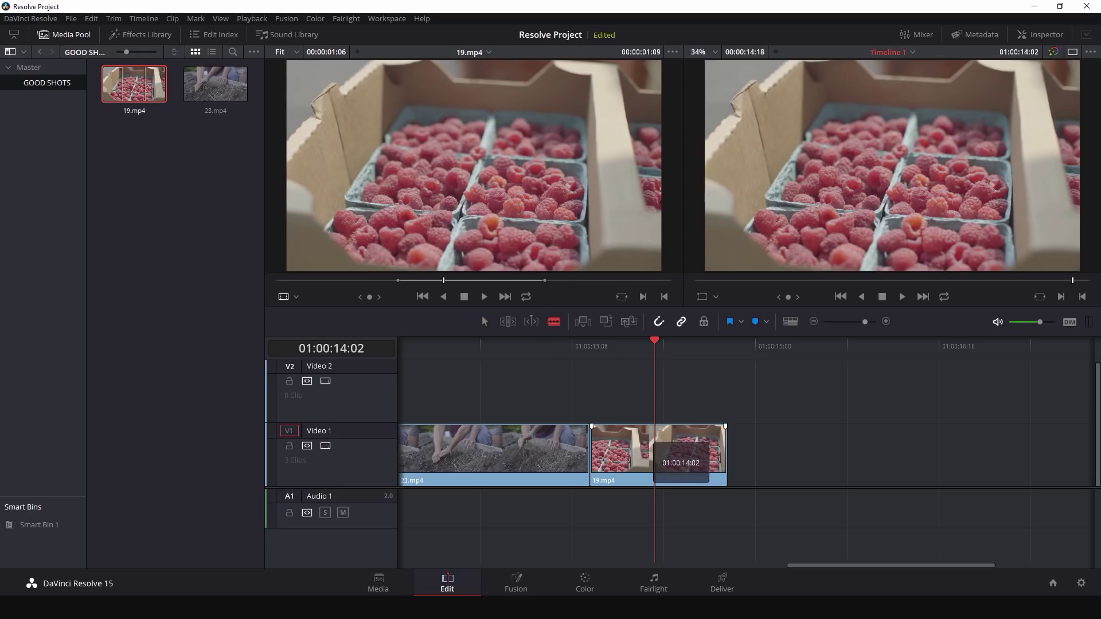
pyautogui.click(654, 448)
pyautogui.press('a')
pyautogui.click(619, 447)
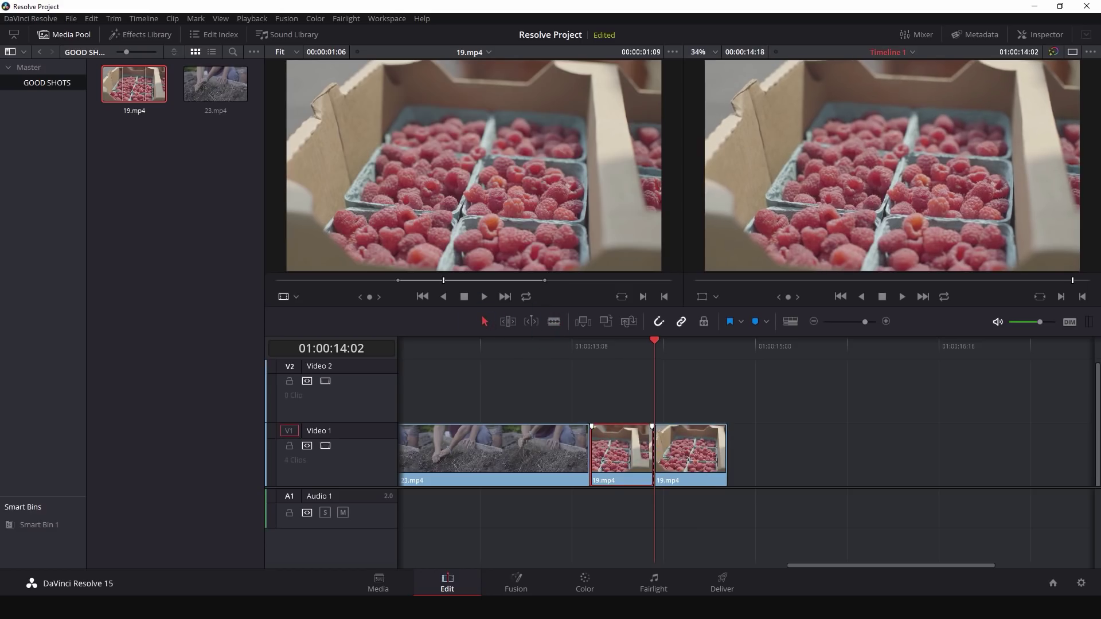
pyautogui.press('BackSpace')
pyautogui.moveTo(698, 459); pyautogui.dragTo(632, 458)
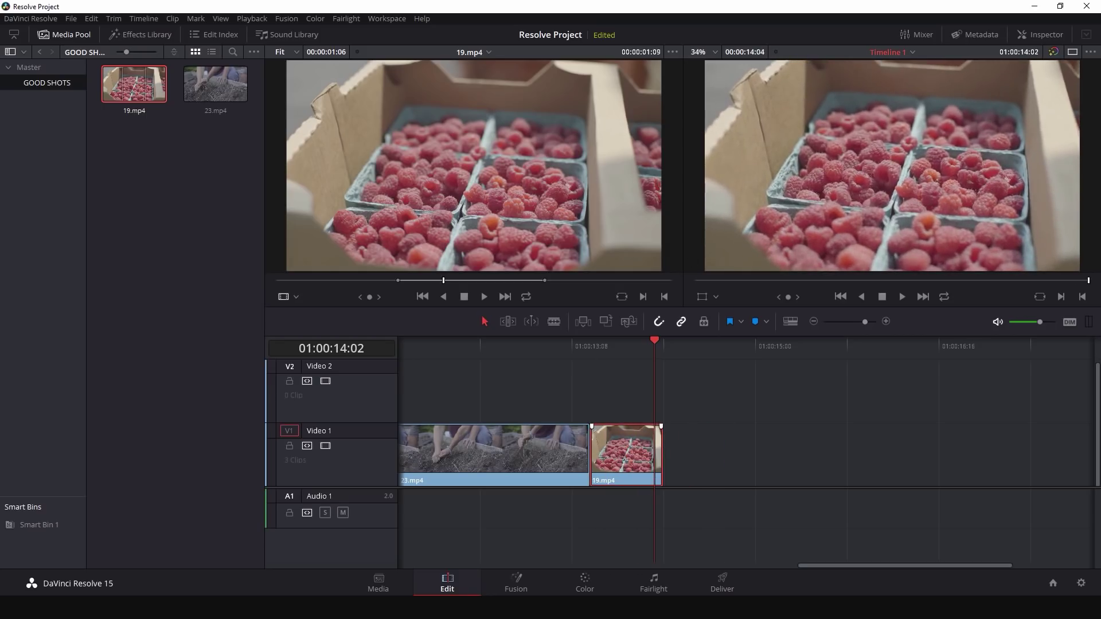
# Step: Undo the split of 19.mp4 and ripple-trim the clip's start to 01:00:14:02 instead
pyautogui.hotkey('ctrl', 'z')
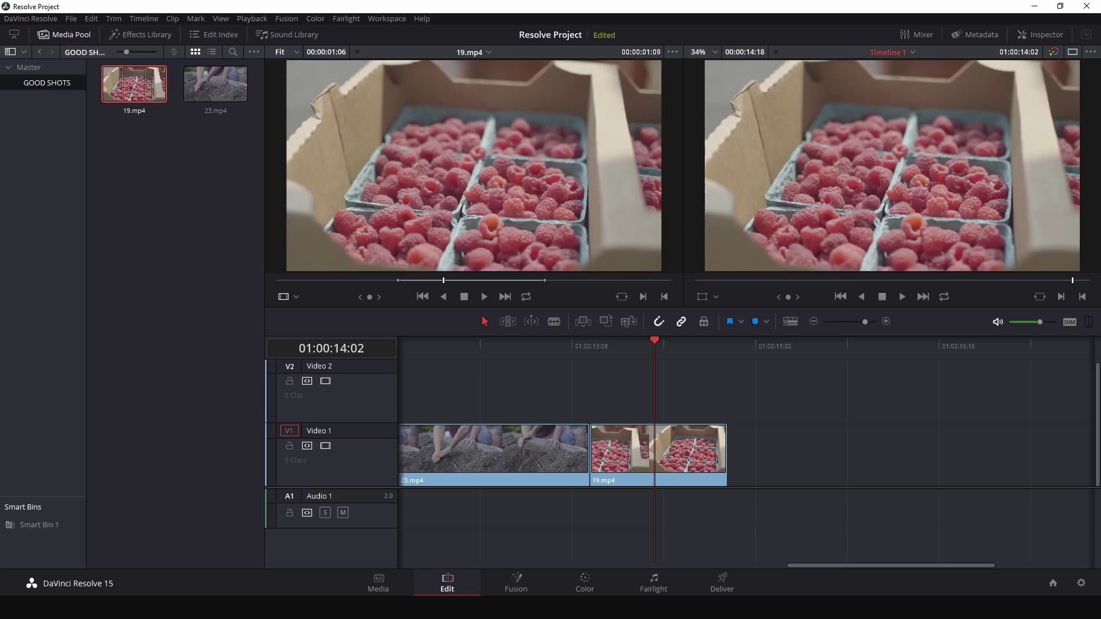
pyautogui.hotkey('ctrl', 'shift', 'z')
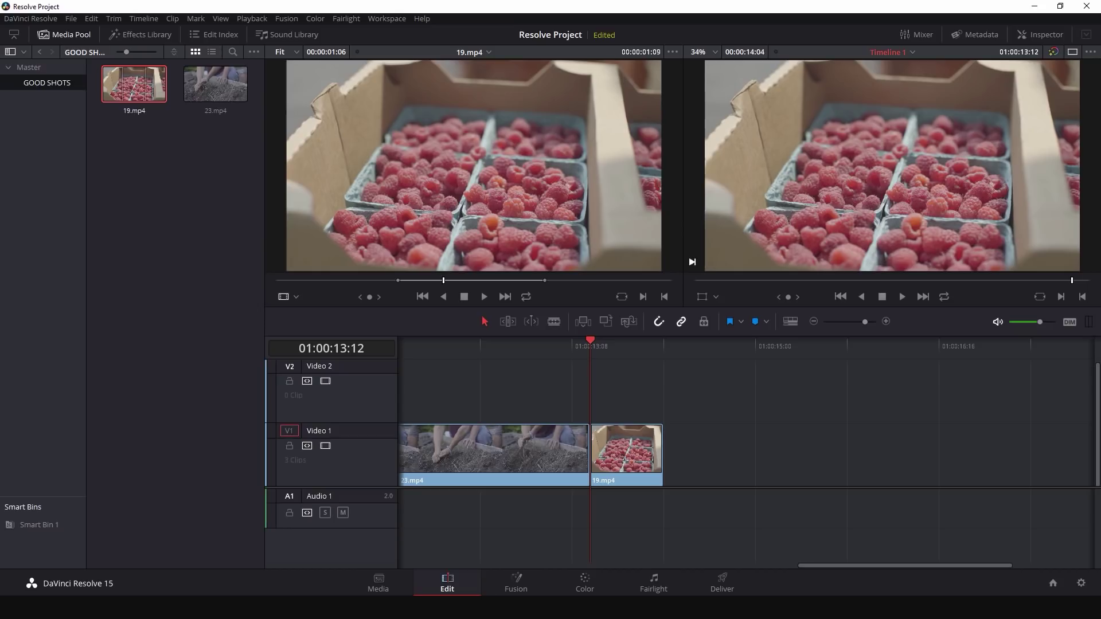
# Step: Place CarWindow.mov from the Master bin on Video 1 at 01:00:12:23, ripple-trimming its start at 01:00:15:09 and its end at 01:00:13:15
pyautogui.click(29, 67)
pyautogui.moveTo(134, 144); pyautogui.dragTo(550, 453)
pyautogui.moveTo(591, 345); pyautogui.dragTo(797, 346)
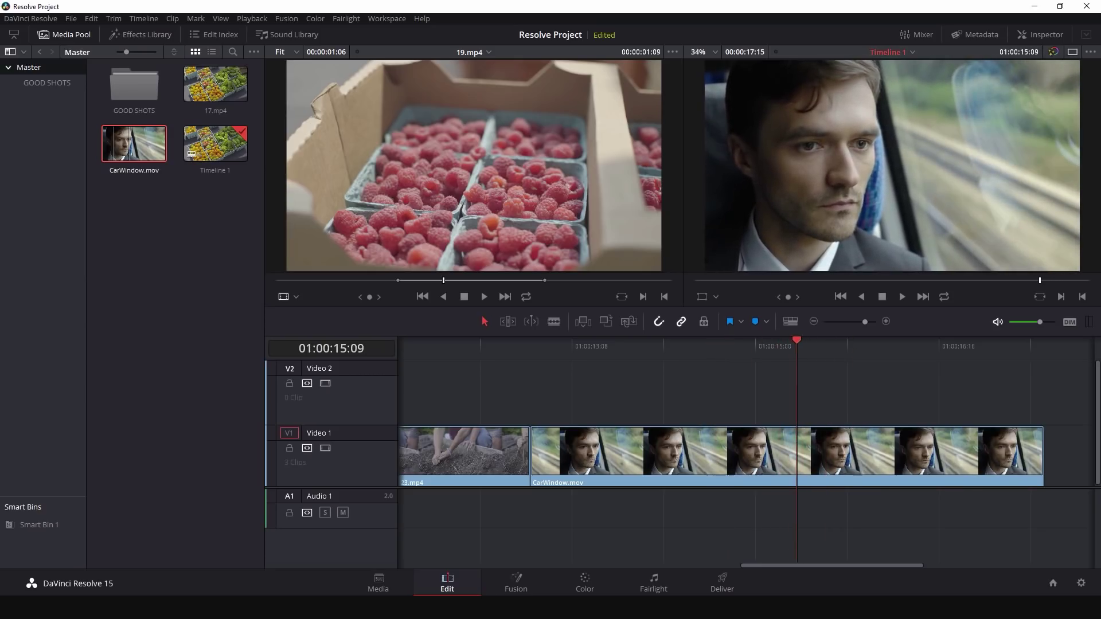
pyautogui.hotkey('shift', '[')
pyautogui.click(603, 346)
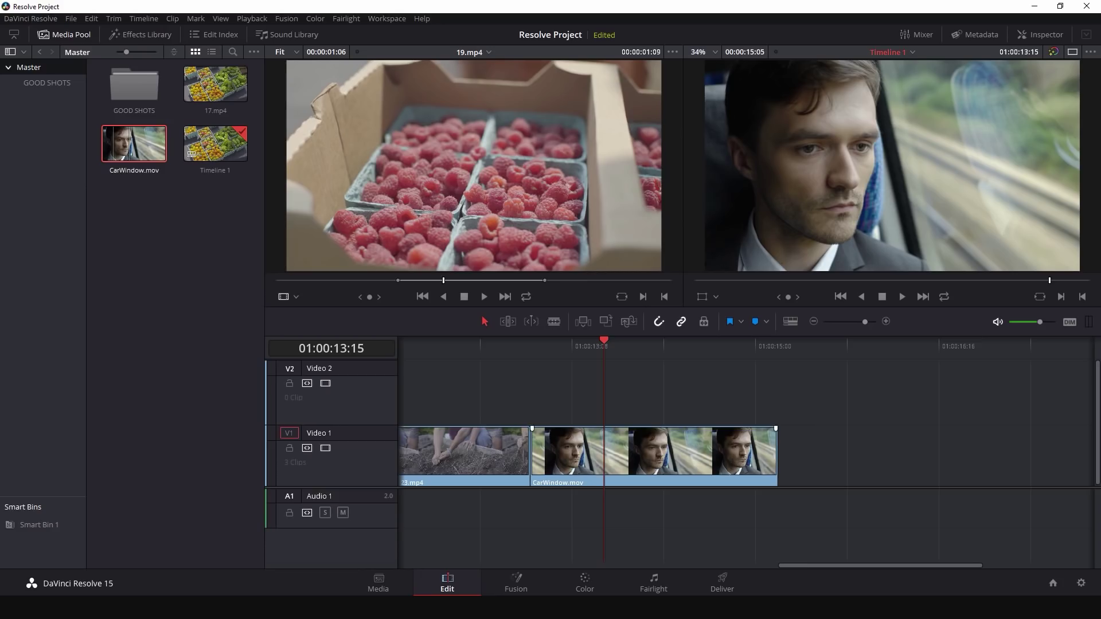
pyautogui.hotkey('shift', ']')
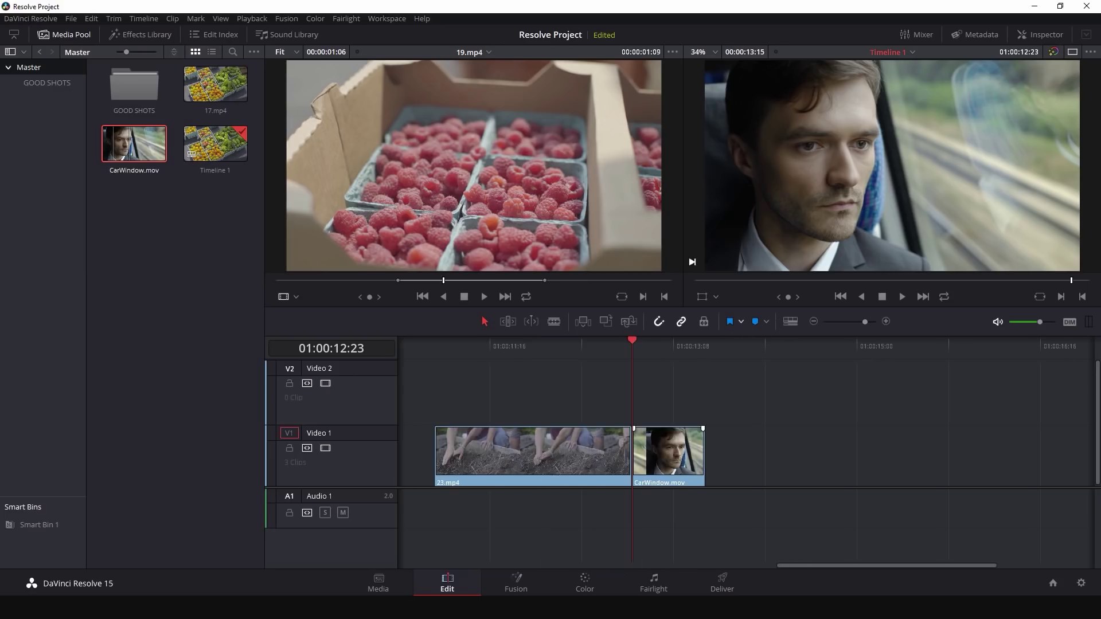
# Step: Flag the 23.mp4 clip in blue and add blue markers at 01:00:13:08 to both the timeline and the CarWindow.mov clip
pyautogui.click(619, 458)
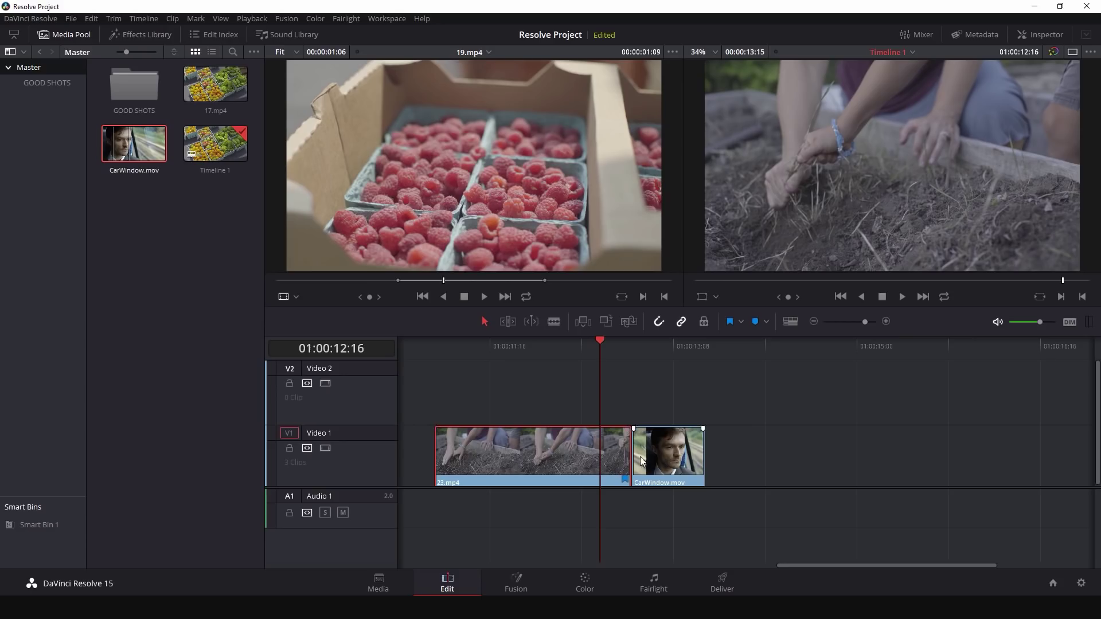
pyautogui.moveTo(644, 344); pyautogui.dragTo(673, 345)
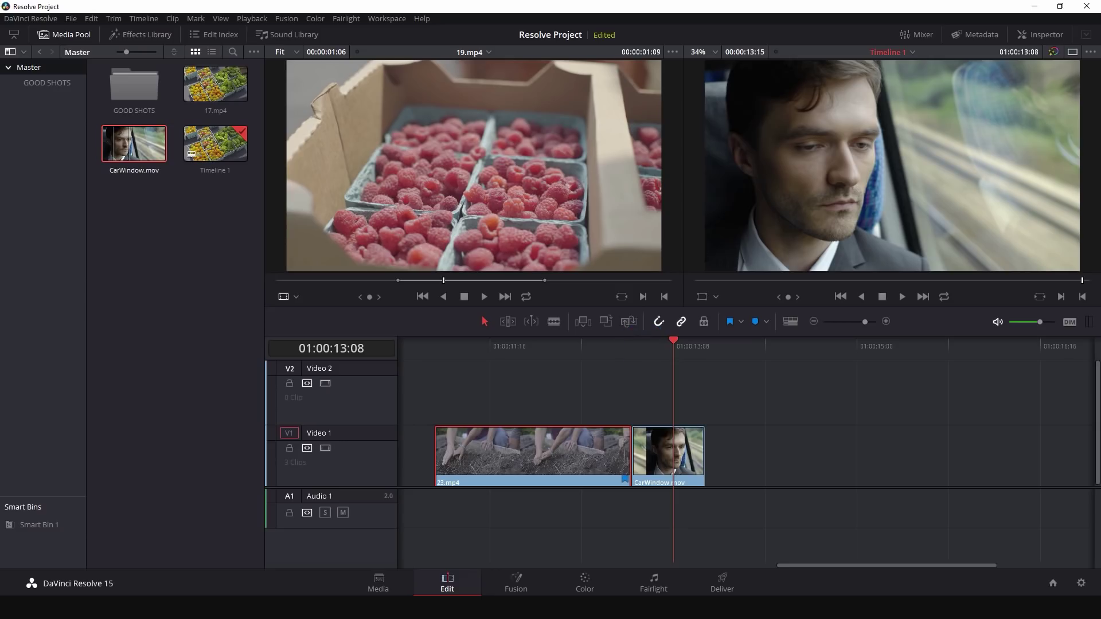
pyautogui.click(729, 376)
pyautogui.press('m')
pyautogui.click(677, 446)
pyautogui.click(756, 322)
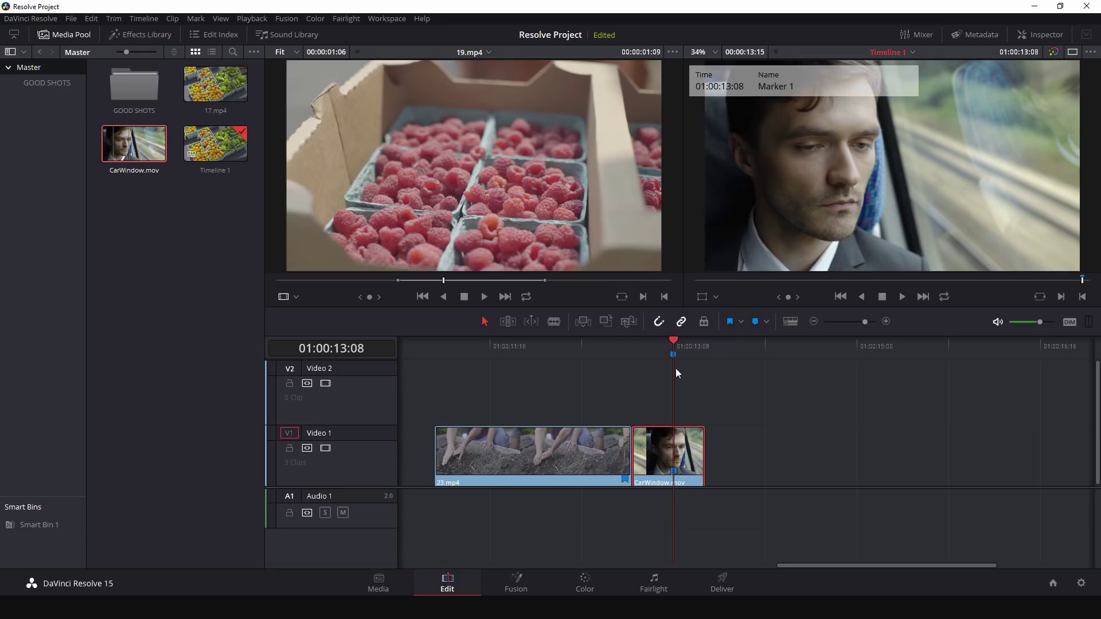
# Step: Move the playhead back to 01:00:13:03 and review the name, notes and color settings of the marker at 01:00:13:08
pyautogui.press('Left')
pyautogui.press('Left')
pyautogui.press('Left')
pyautogui.press('Left')
pyautogui.press('Left')
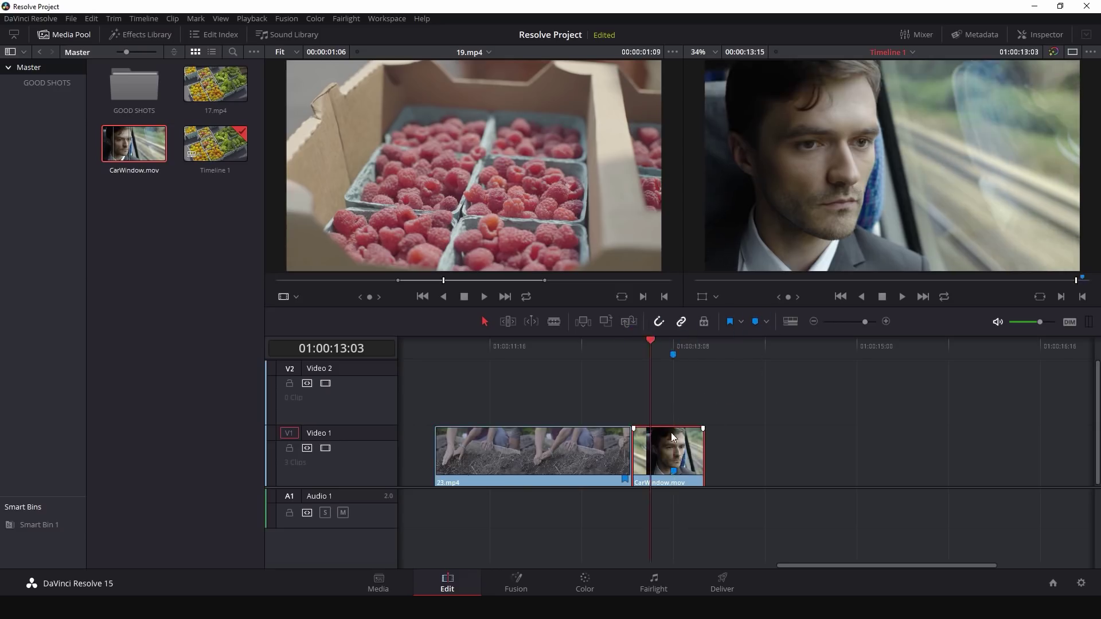
pyautogui.doubleClick(673, 471)
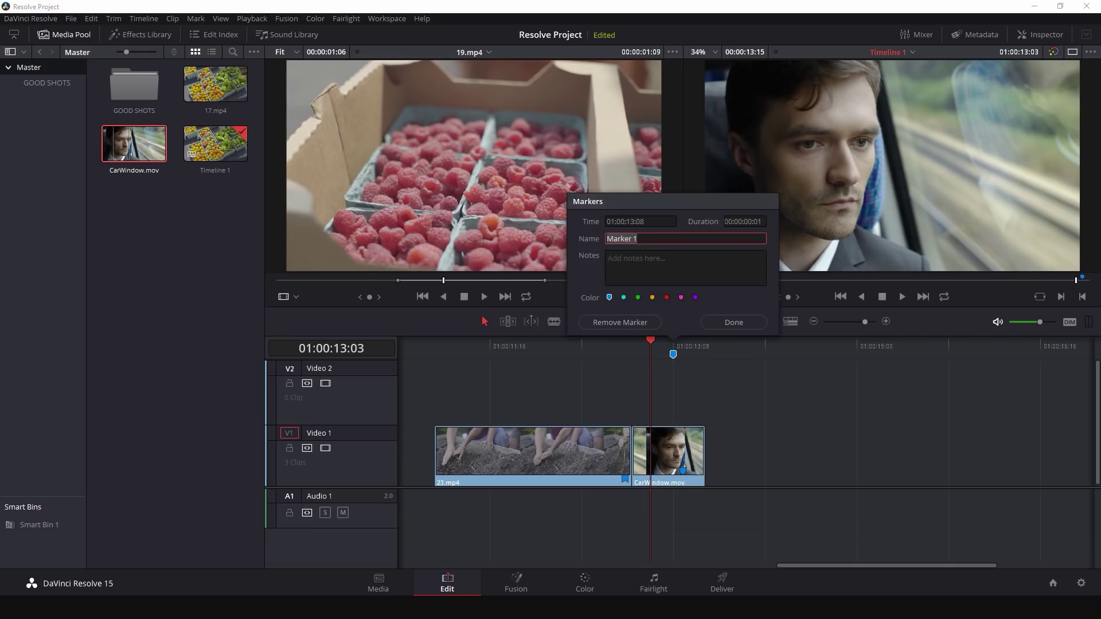
pyautogui.click(737, 323)
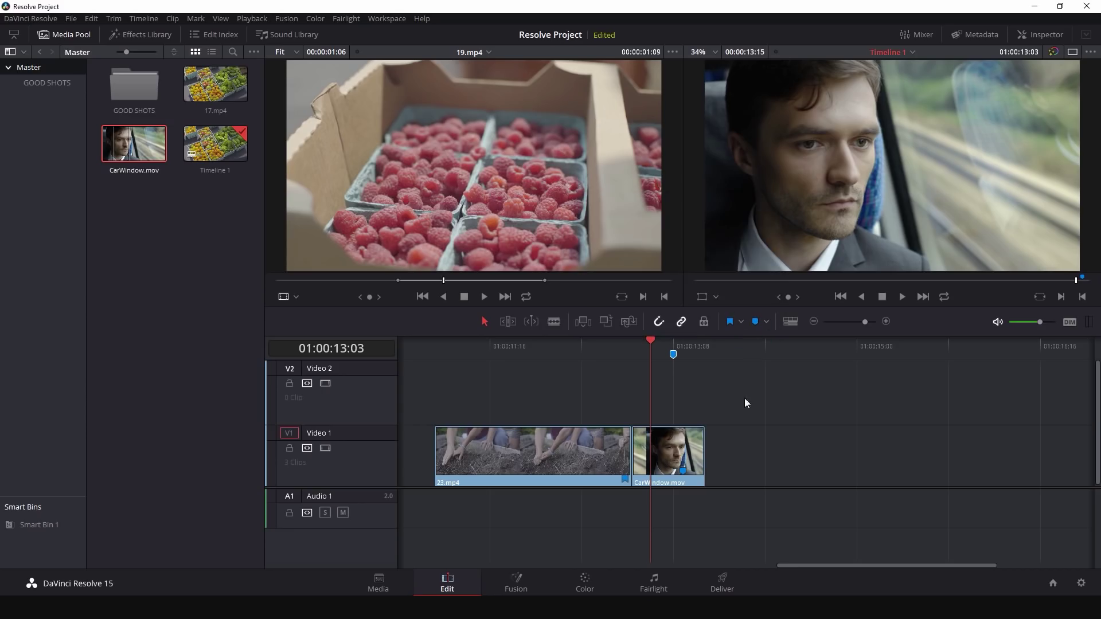
pyautogui.rightClick(674, 357)
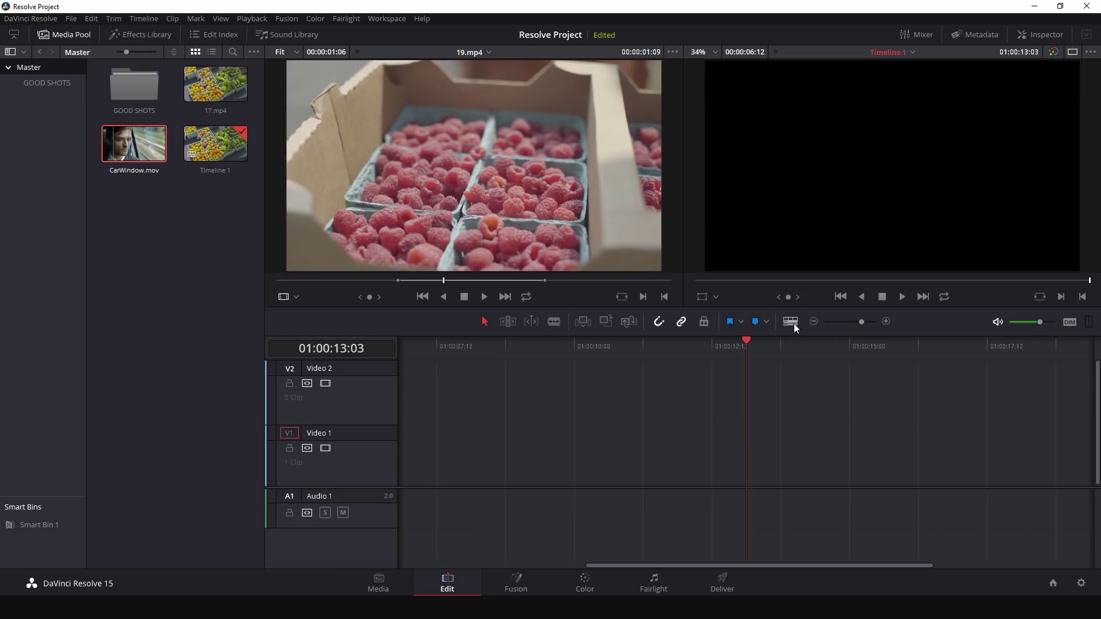
# Step: Enable stacked timelines, open Copy of Timeline 1 in a second tab and switch between and reorder the tabs
pyautogui.click(790, 323)
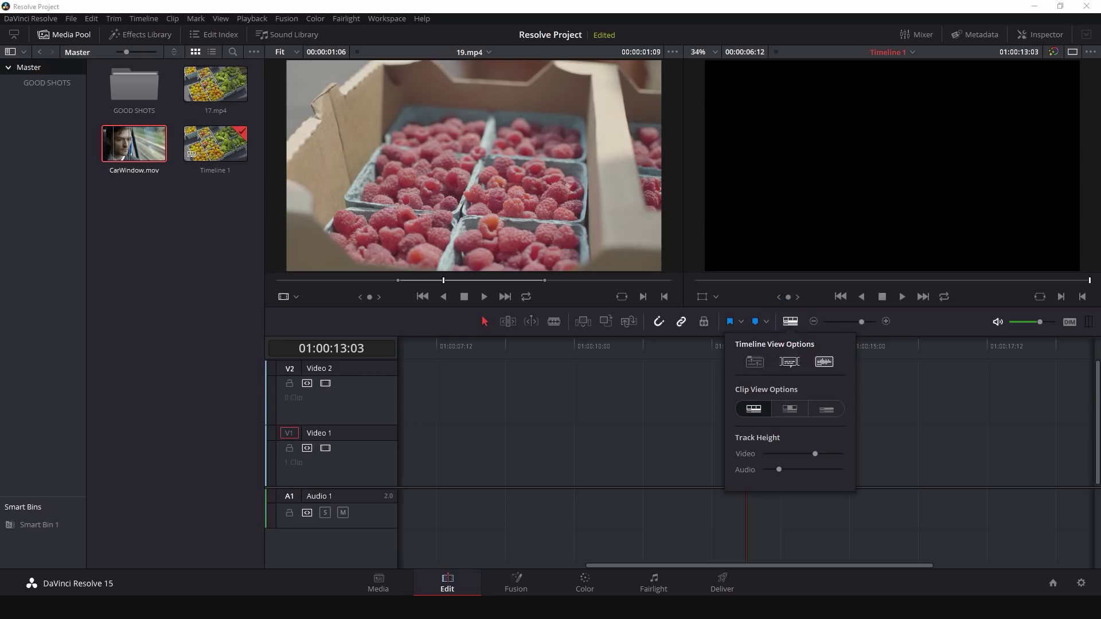
pyautogui.click(754, 362)
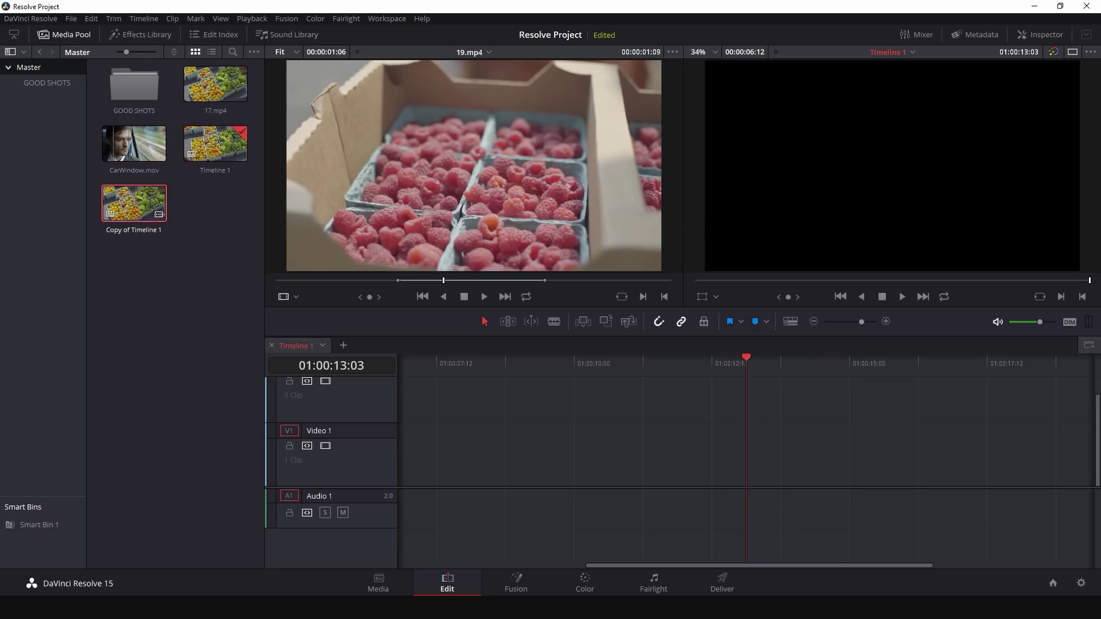
pyautogui.doubleClick(137, 205)
pyautogui.click(372, 347)
pyautogui.click(293, 345)
pyautogui.moveTo(376, 345); pyautogui.dragTo(305, 345)
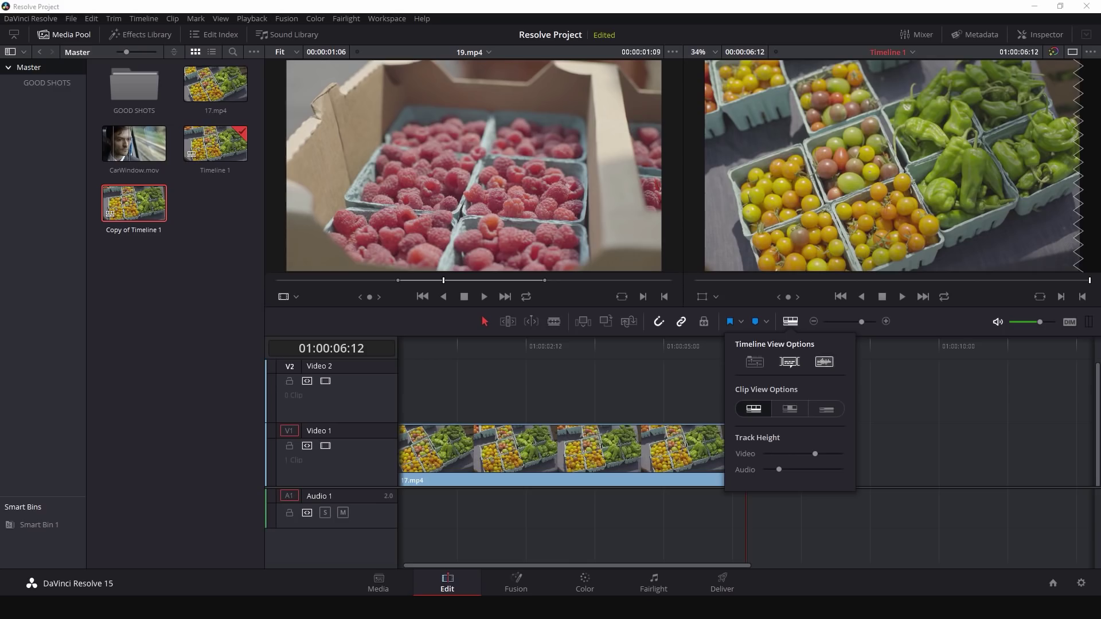
# Step: Place the WB_Rustic_Creaks sound on Audio 1 at about 01:00:01:22 and move the playhead to 01:00:02:02
pyautogui.click(582, 369)
pyautogui.moveTo(274, 454); pyautogui.dragTo(499, 513)
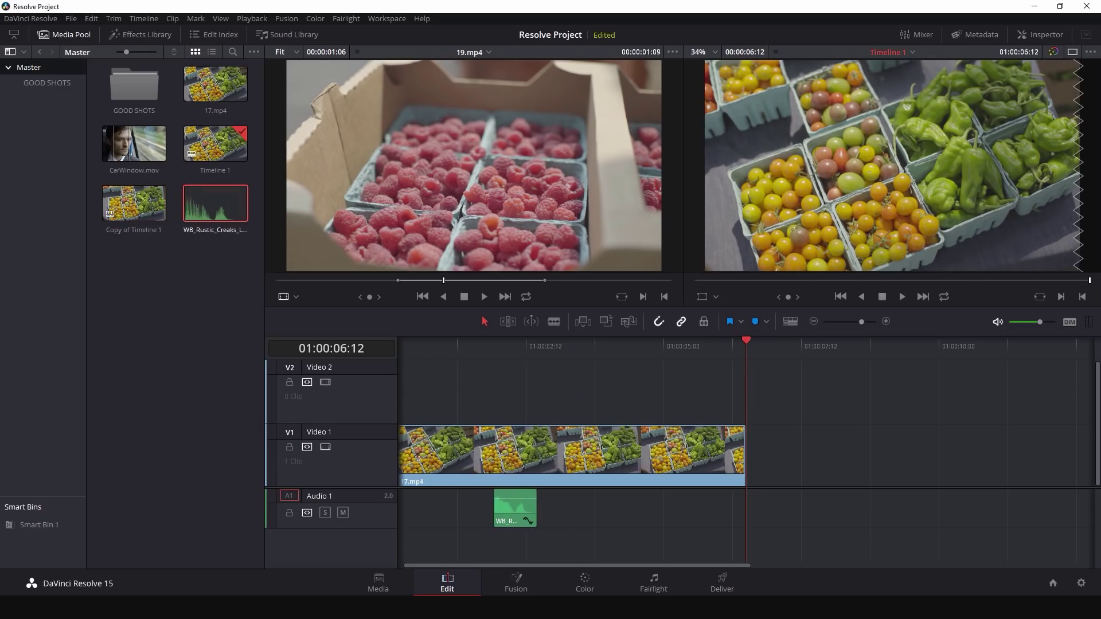
pyautogui.click(504, 344)
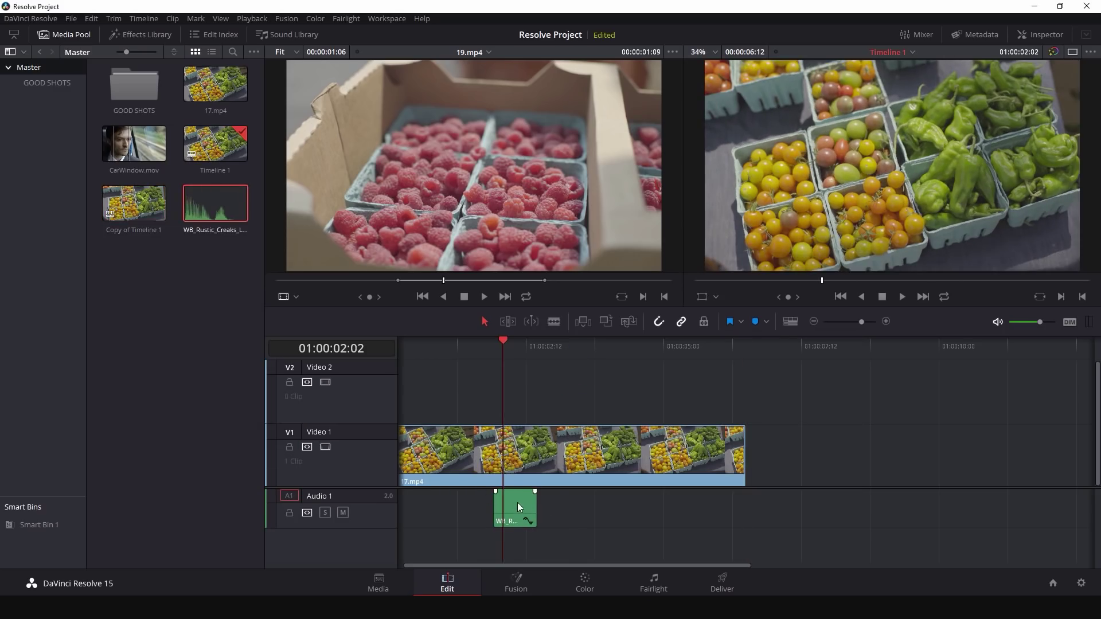
# Step: Try the audio waveform toggle and the thumbnail and simple clip views, ending with the filmstrip view
pyautogui.click(790, 321)
pyautogui.click(824, 361)
pyautogui.click(824, 361)
pyautogui.click(824, 361)
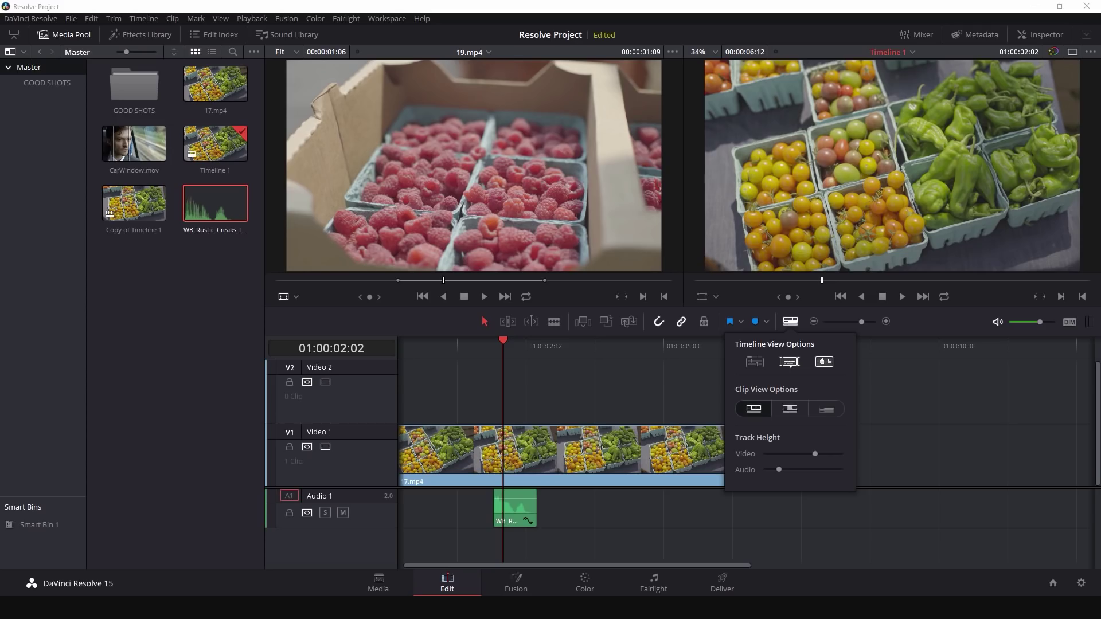
pyautogui.click(790, 409)
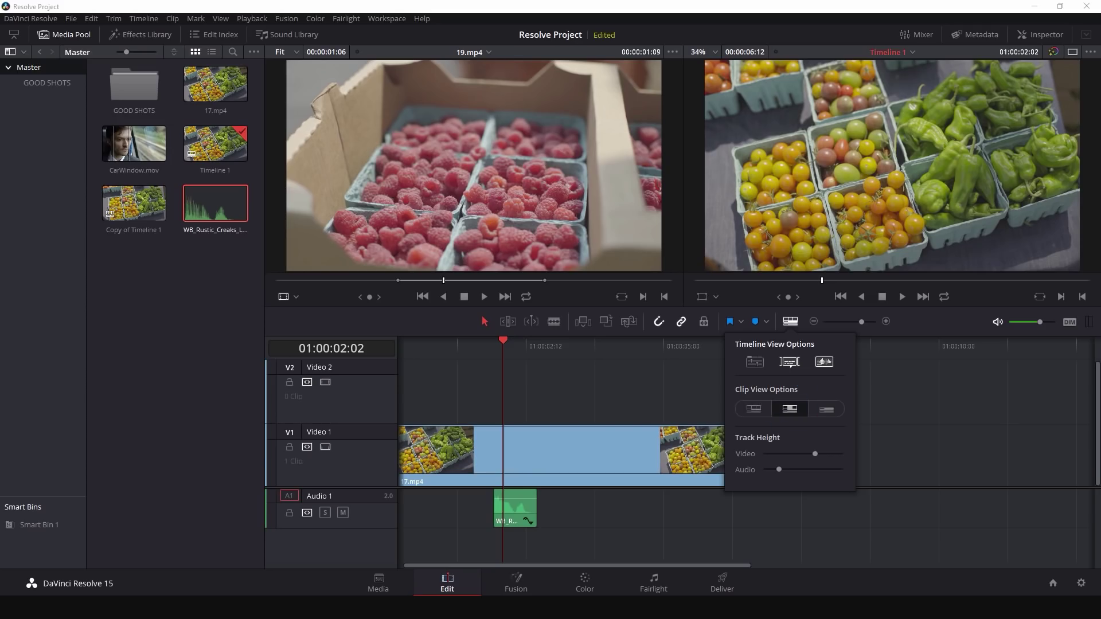
pyautogui.click(826, 409)
pyautogui.click(790, 409)
pyautogui.click(753, 408)
# Step: Reduce the video and audio track heights and magnify the timeline around the playhead
pyautogui.moveTo(763, 453); pyautogui.dragTo(782, 453)
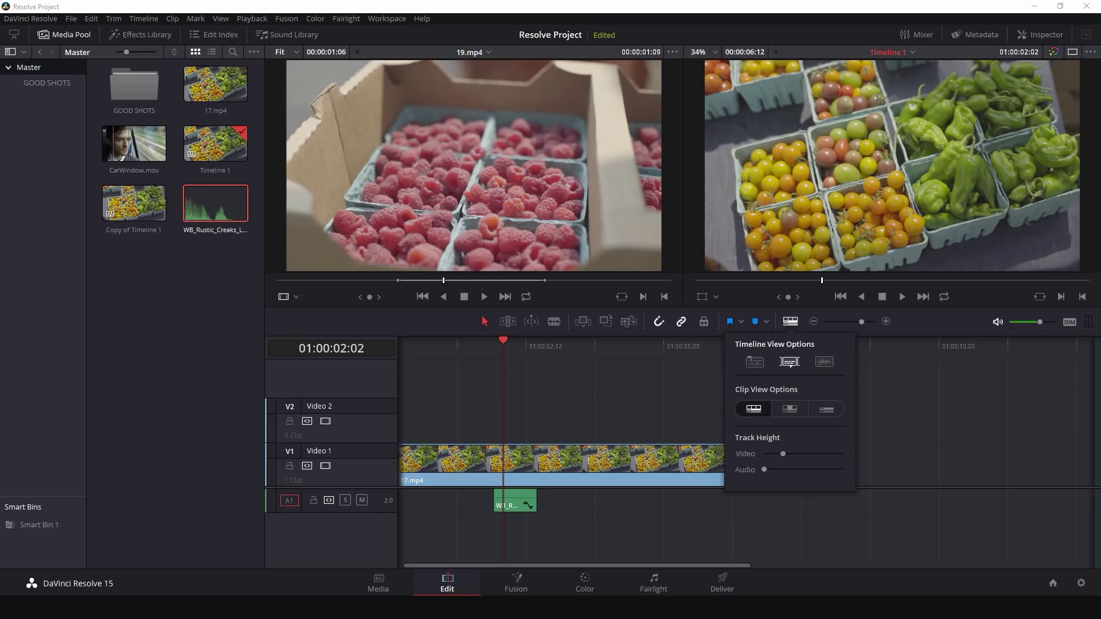
pyautogui.click(792, 324)
pyautogui.moveTo(862, 322); pyautogui.dragTo(866, 322)
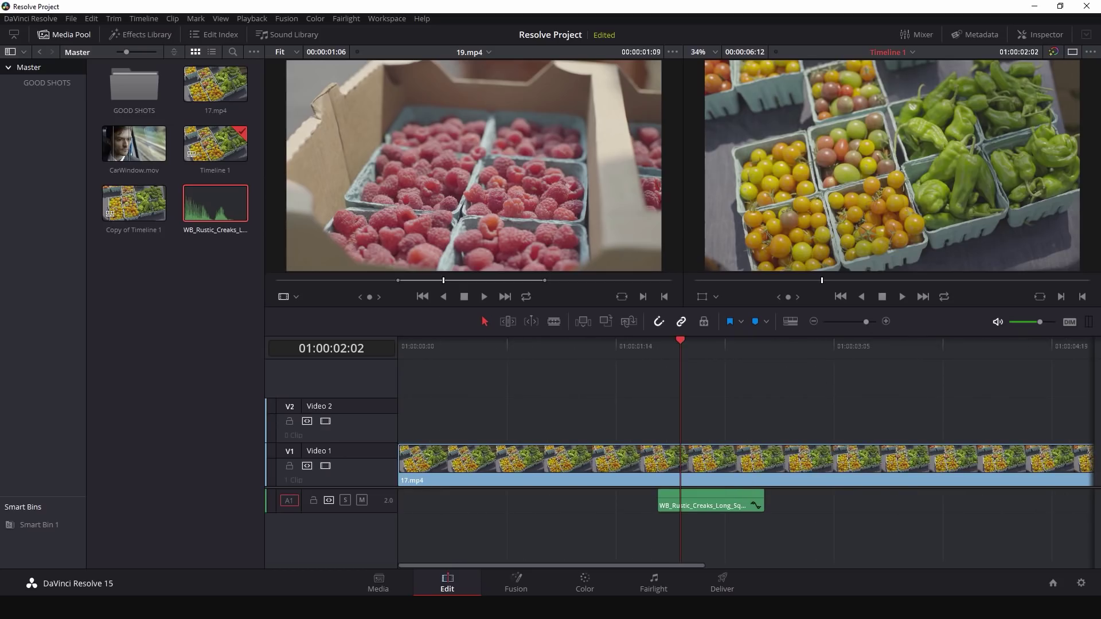
# Step: Examine 17.mp4 and the audio clip along the timeline at different zoom levels, with the playhead one frame earlier
pyautogui.hscroll(10, 746, 453)
pyautogui.hscroll(-3, 746, 453)
pyautogui.hscroll(4, 746, 453)
pyautogui.hscroll(-8, 746, 453)
pyautogui.hscroll(3, 745, 453)
pyautogui.hscroll(-5, 745, 453)
pyautogui.scroll(-2, 745, 453)
pyautogui.press('Left')
pyautogui.hscroll(2, 745, 453)
pyautogui.hscroll(-3, 745, 453)
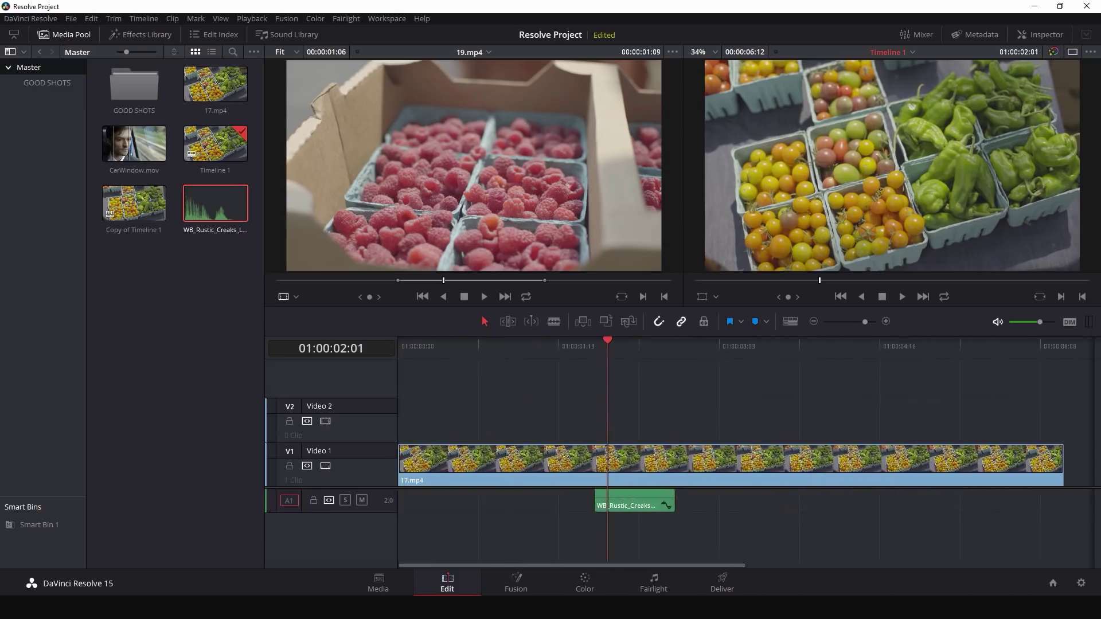
pyautogui.scroll(1, 745, 453)
pyautogui.scroll(-2, 745, 453)
pyautogui.scroll(4, 746, 453)
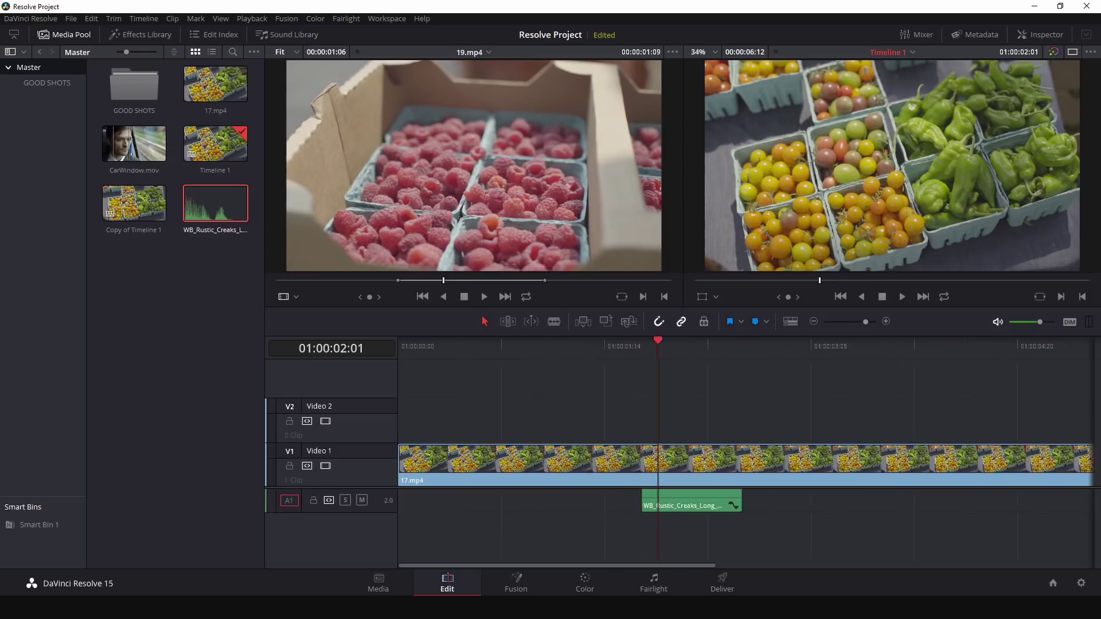
pyautogui.scroll(2, 745, 453)
pyautogui.scroll(-6, 746, 453)
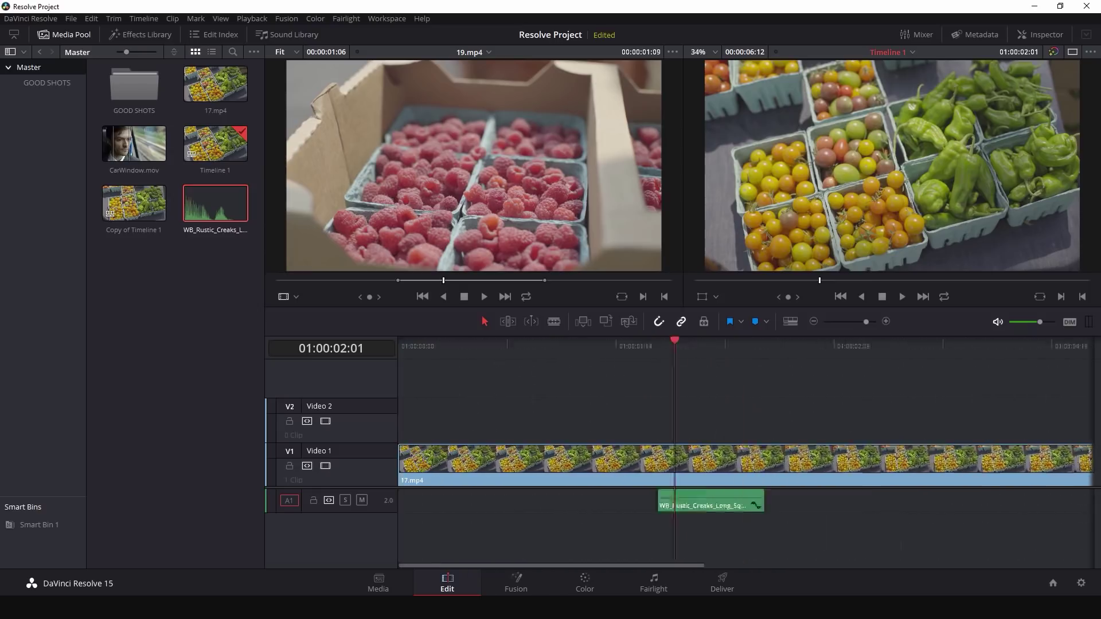
pyautogui.hscroll(2, 745, 453)
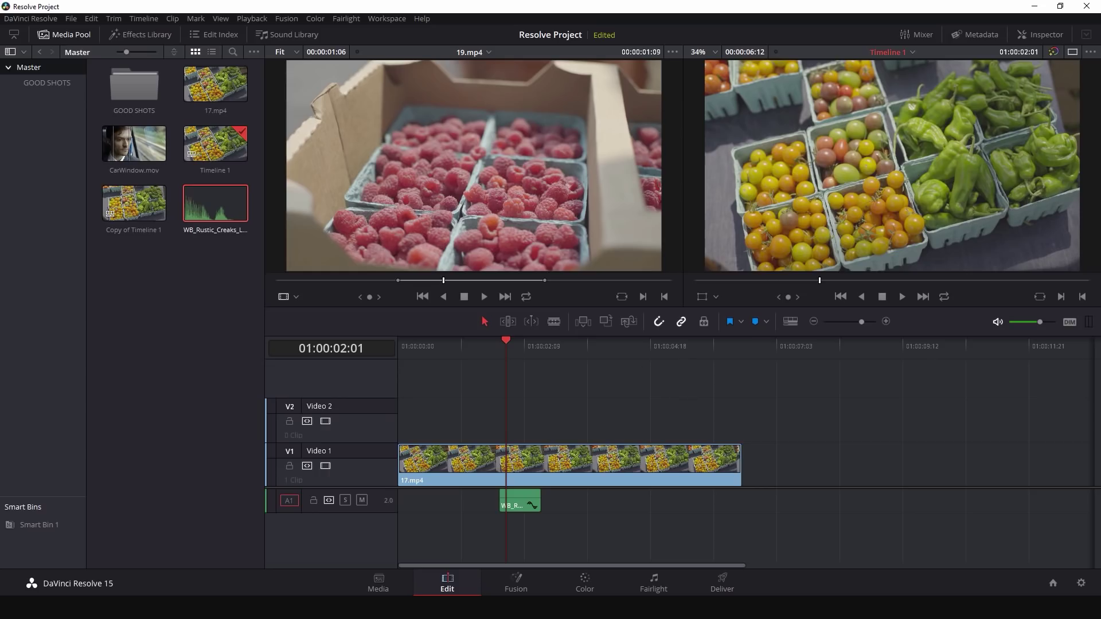
# Step: Magnify the 19.mp4 picture in the source viewer to 46%, pan it, reduce it to 32% and recentre it
pyautogui.scroll(4, 473, 166)
pyautogui.scroll(-2, 473, 166)
pyautogui.scroll(3, 473, 166)
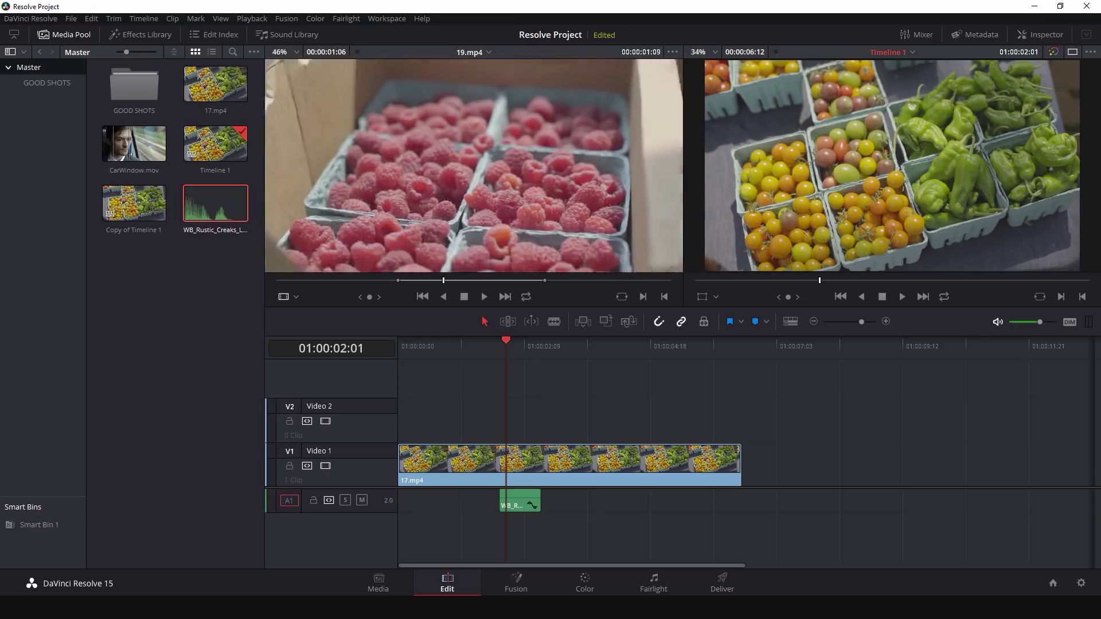
pyautogui.moveTo(473, 166); pyautogui.dragTo(533, 107)
pyautogui.scroll(-4, 509, 158)
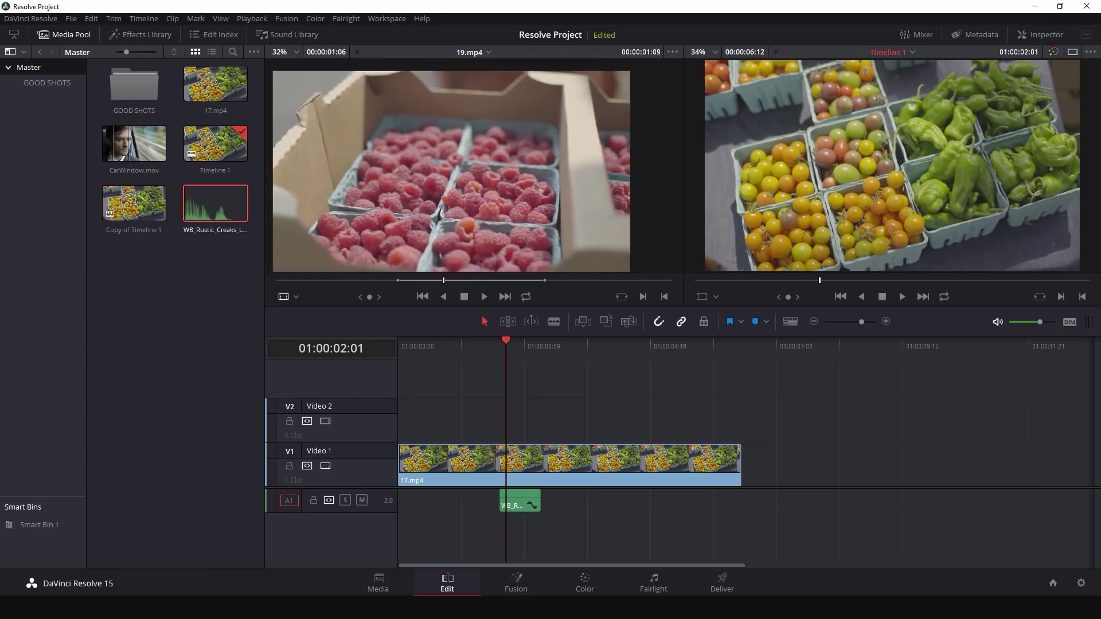
pyautogui.moveTo(509, 158); pyautogui.dragTo(527, 149)
# Step: At 01:00:03:16, set the 17.mp4 clip's linked zoom to 1.150 and its rotation angle to -72.000 in the Inspector
pyautogui.click(591, 346)
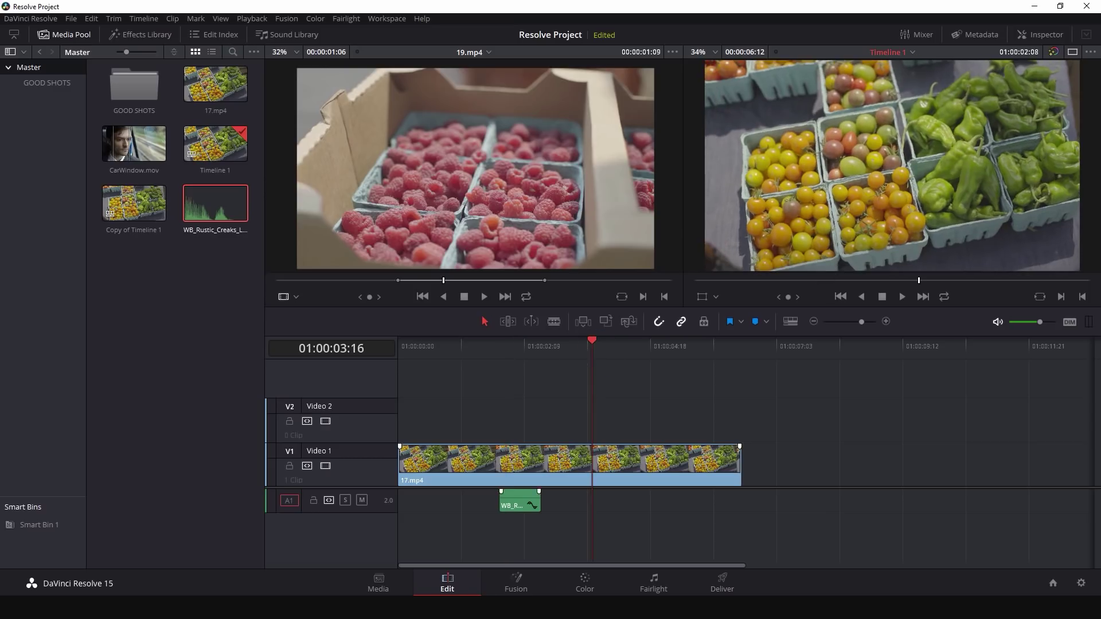
pyautogui.click(580, 461)
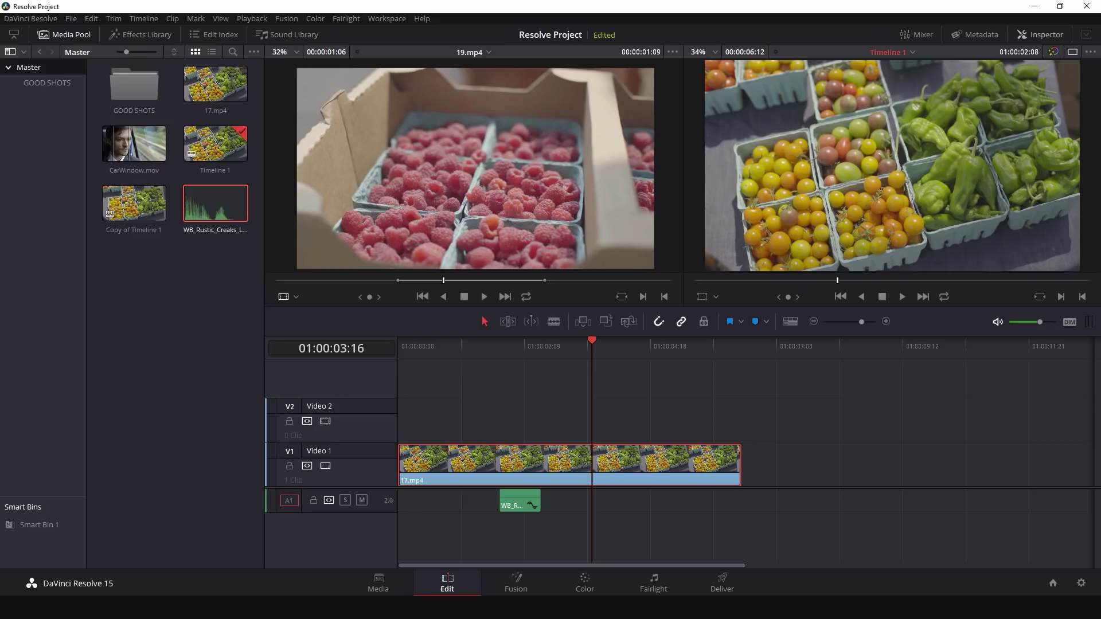
pyautogui.click(1039, 35)
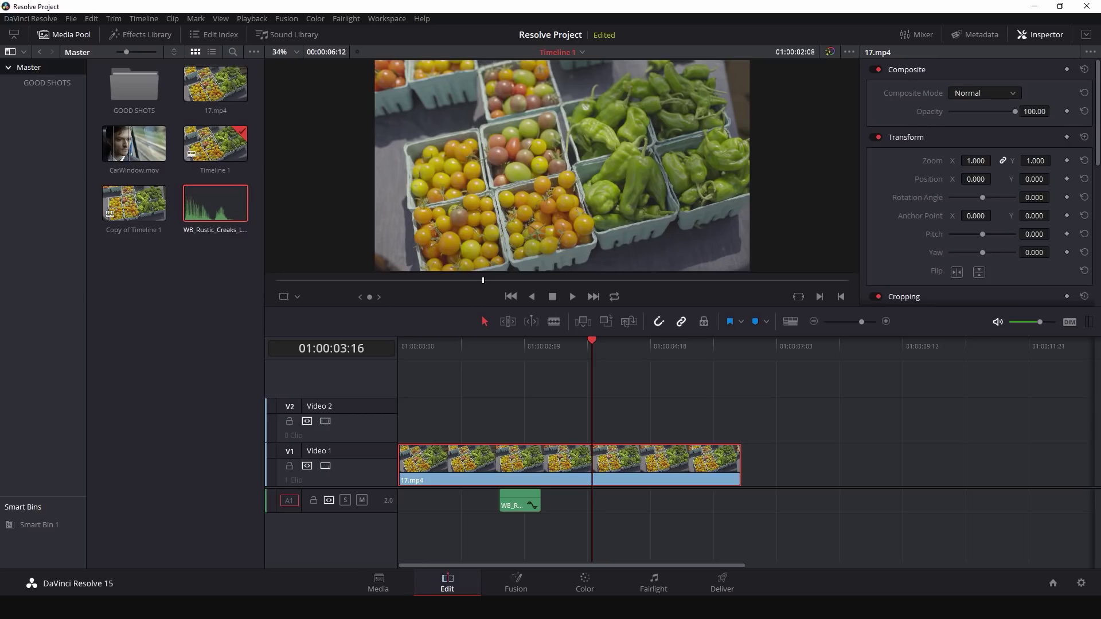
pyautogui.moveTo(975, 160); pyautogui.dragTo(984, 161)
pyautogui.moveTo(983, 199); pyautogui.dragTo(982, 200)
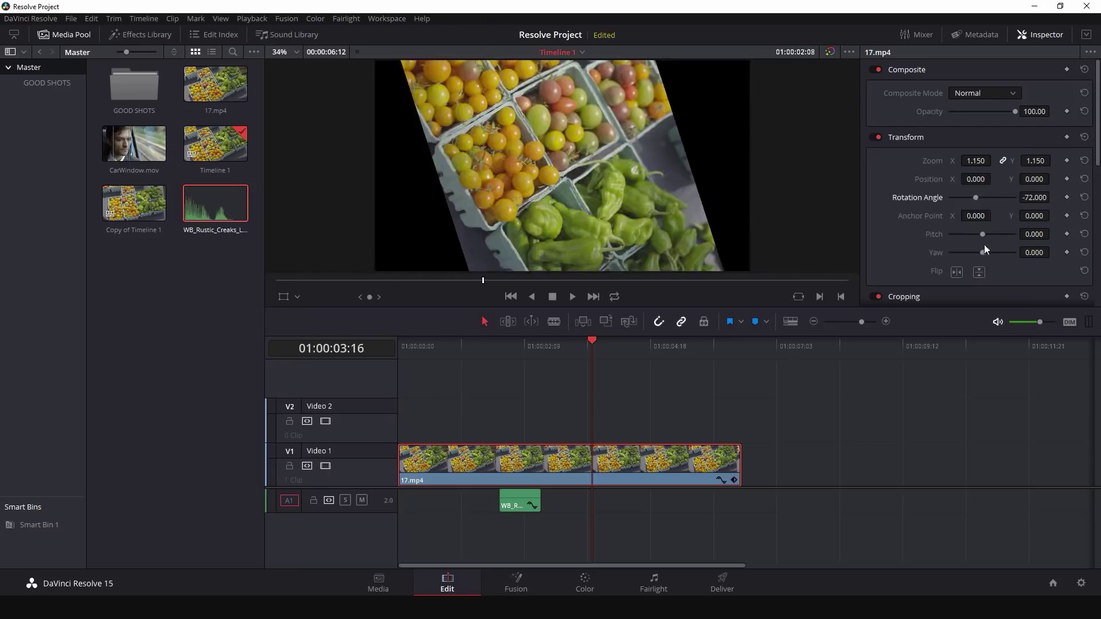
# Step: Crop the 17.mp4 clip inward from its left edge by more than half the frame
pyautogui.scroll(-2, 983, 263)
pyautogui.scroll(-2, 983, 229)
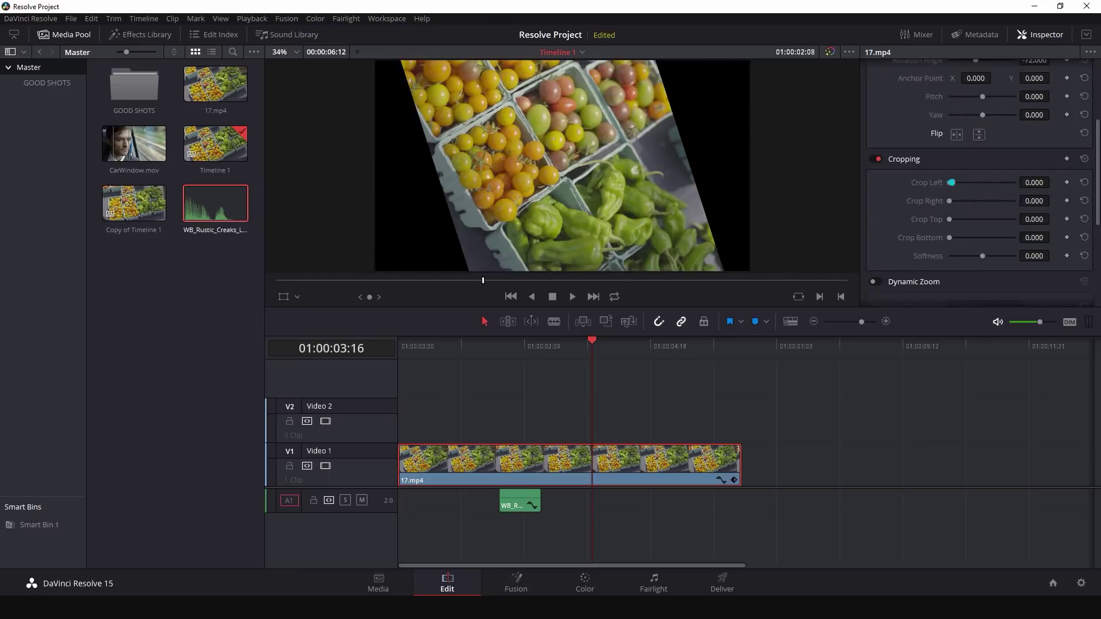
pyautogui.moveTo(949, 182); pyautogui.dragTo(993, 183)
# Step: Reset all Transform and Cropping settings of the 17.mp4 clip to their defaults
pyautogui.scroll(4, 1032, 172)
pyautogui.click(1084, 136)
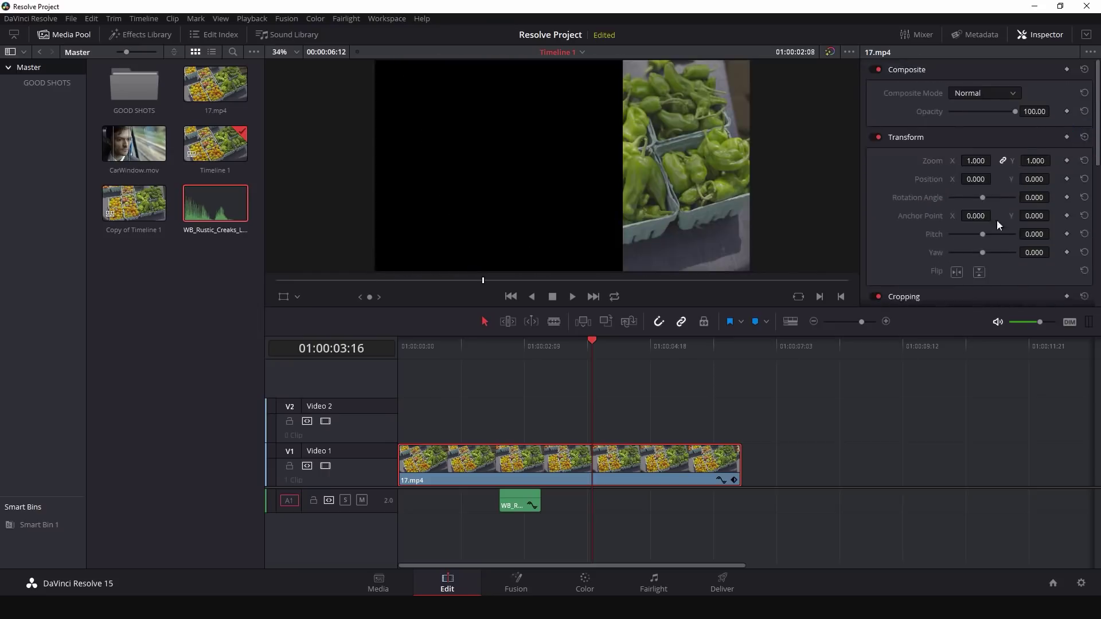
pyautogui.scroll(-3, 1026, 218)
pyautogui.click(1084, 192)
# Step: Look through the clip's Composite, Transform, Cropping, Dynamic Zoom, Retime and Scaling, and Lens Correction settings in the Inspector
pyautogui.scroll(-5, 1032, 195)
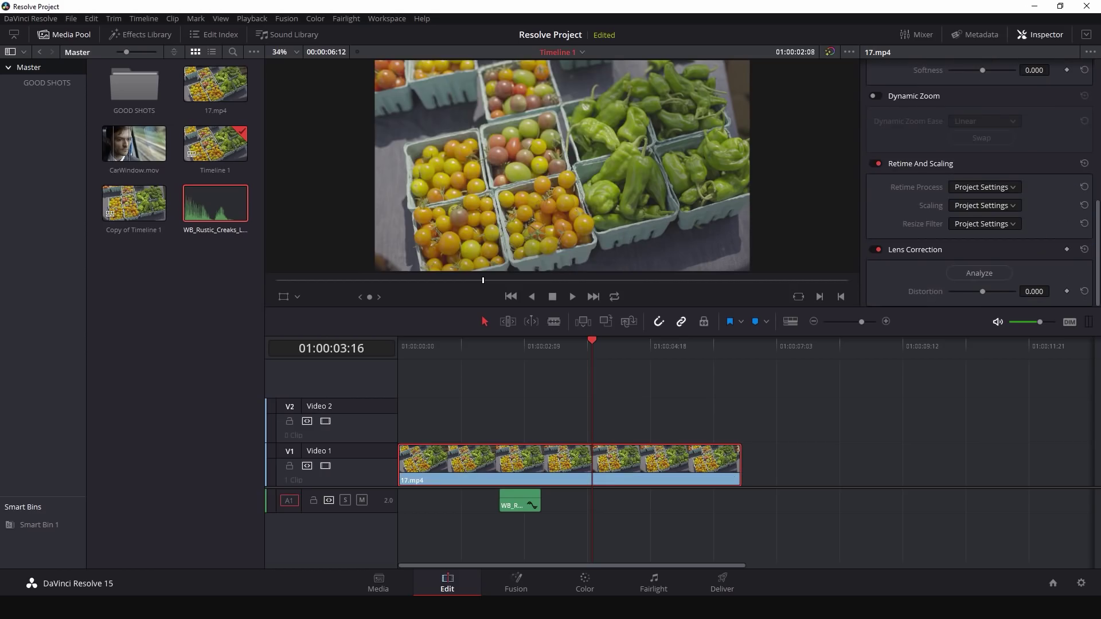
pyautogui.scroll(5, 981, 184)
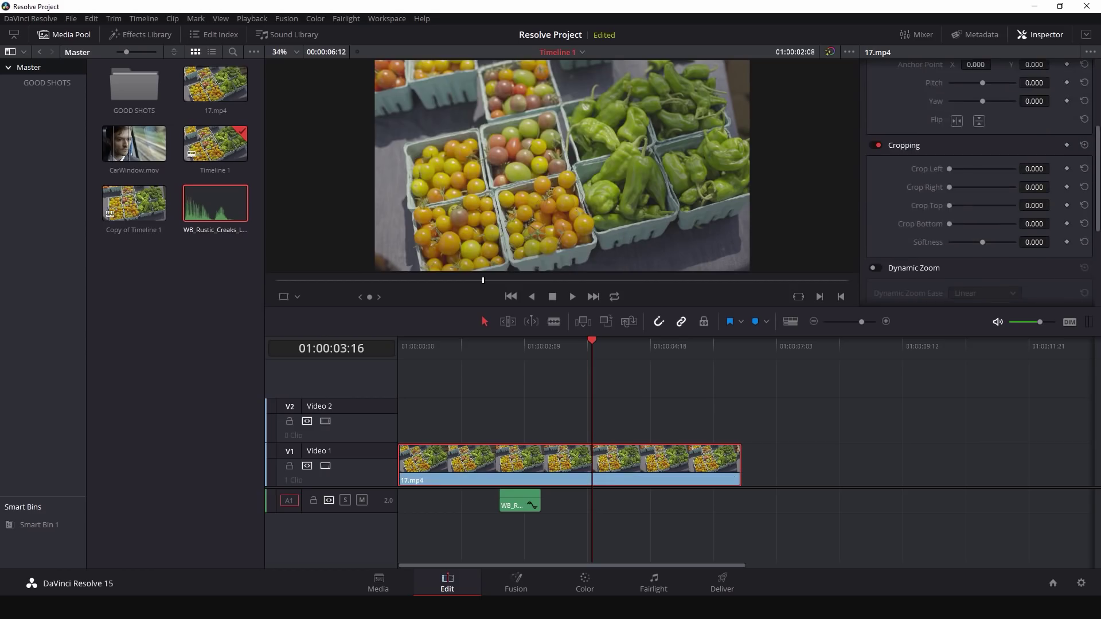
pyautogui.scroll(4, 981, 184)
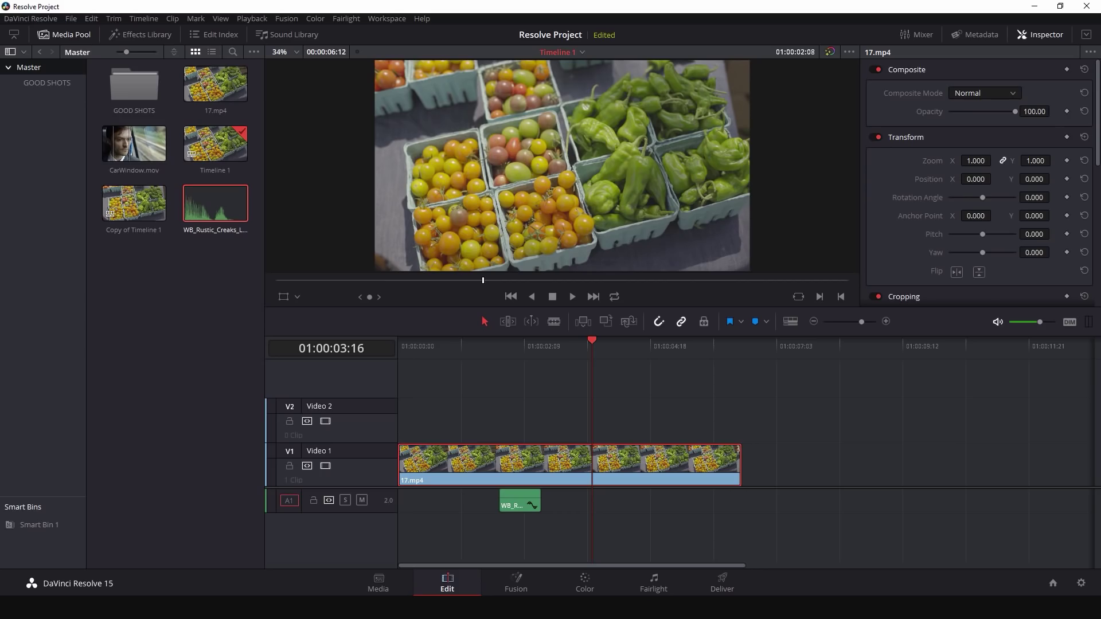
pyautogui.scroll(-5, 980, 183)
pyautogui.scroll(5, 981, 183)
# Step: Try the full-height and half-height layouts of the Inspector and the Media Pool, returning both to their original heights
pyautogui.click(1086, 34)
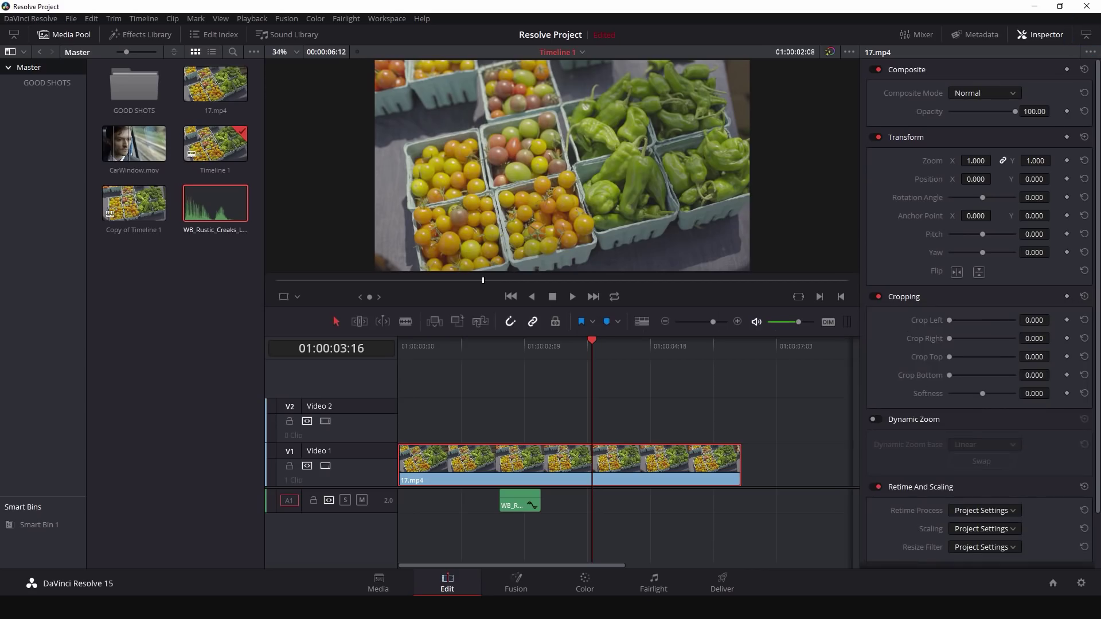
pyautogui.click(1086, 35)
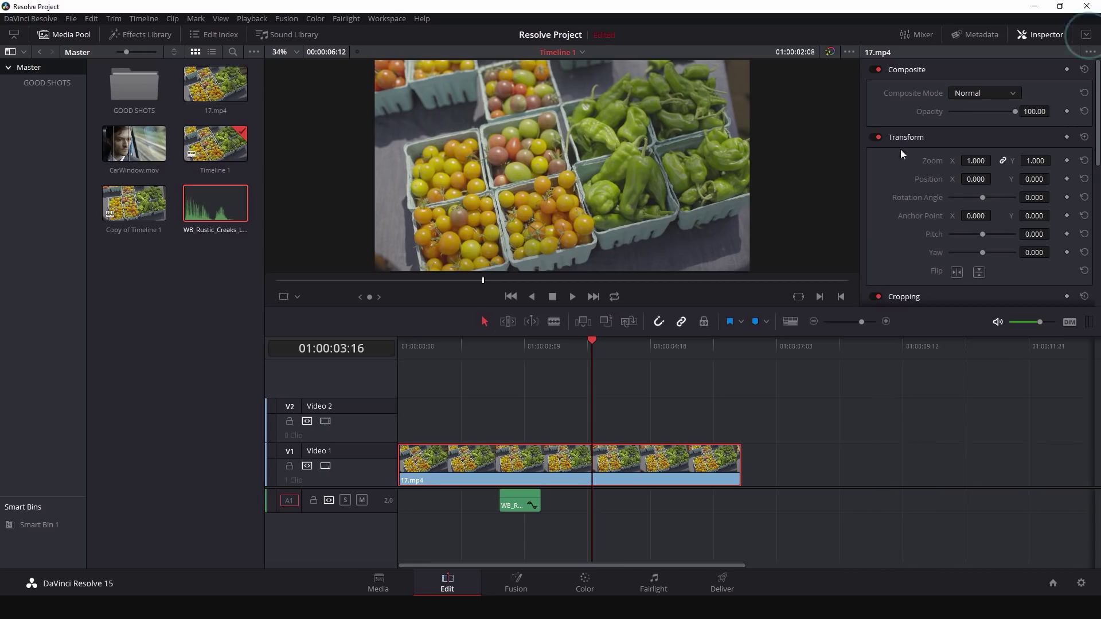
pyautogui.click(1086, 34)
pyautogui.click(1086, 35)
pyautogui.click(14, 34)
pyautogui.click(14, 34)
pyautogui.click(14, 34)
pyautogui.click(14, 34)
pyautogui.click(1086, 34)
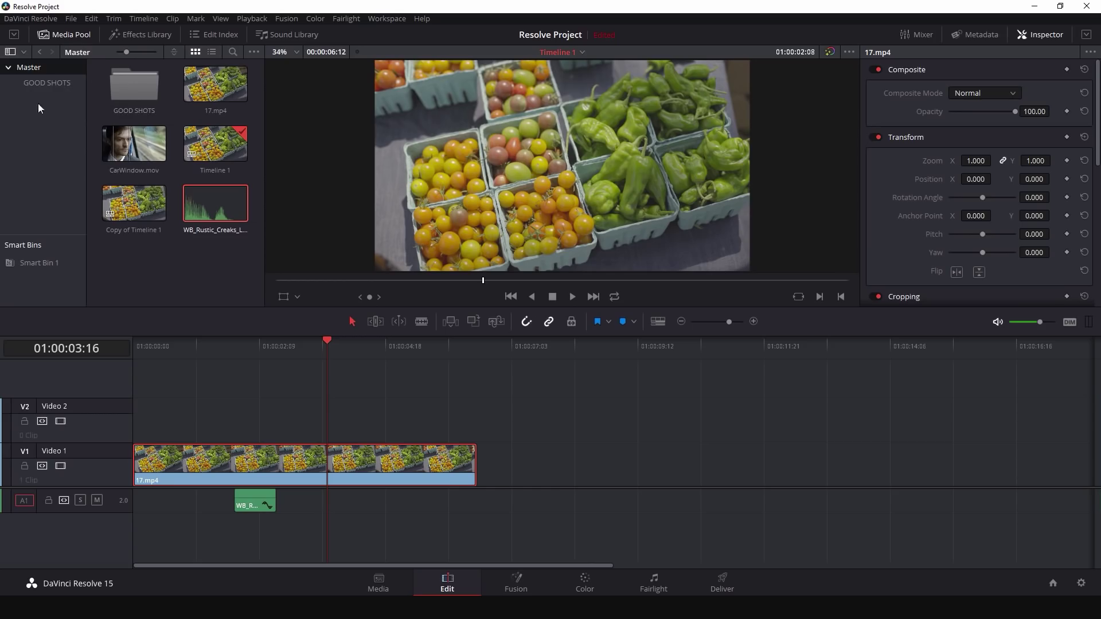
pyautogui.click(14, 35)
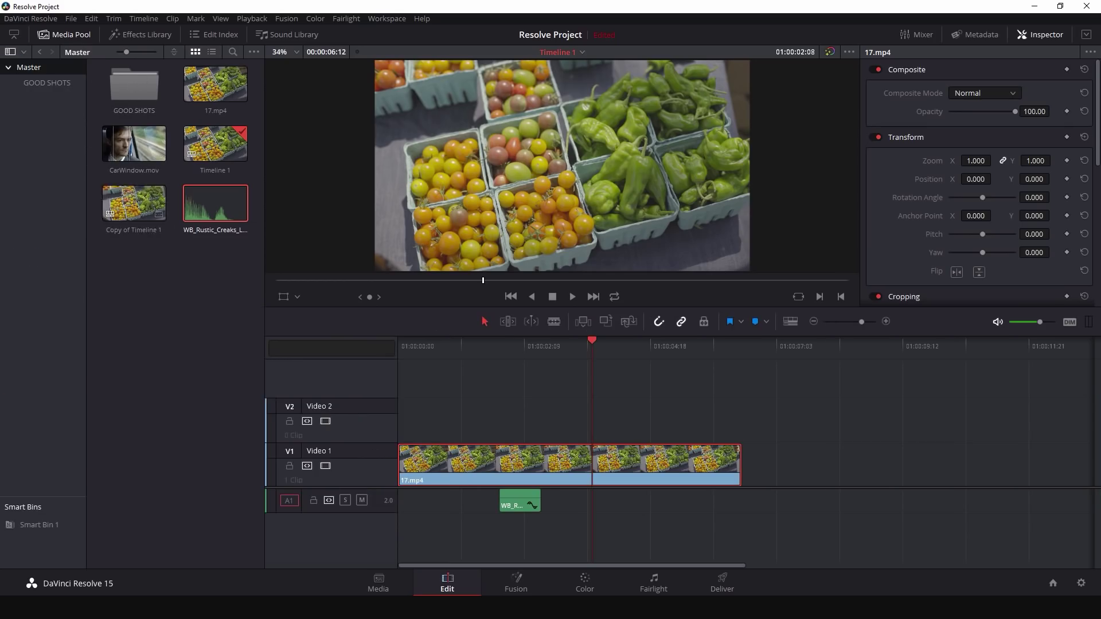
# Step: Open the Effects Library and display its Video Transitions
pyautogui.click(140, 35)
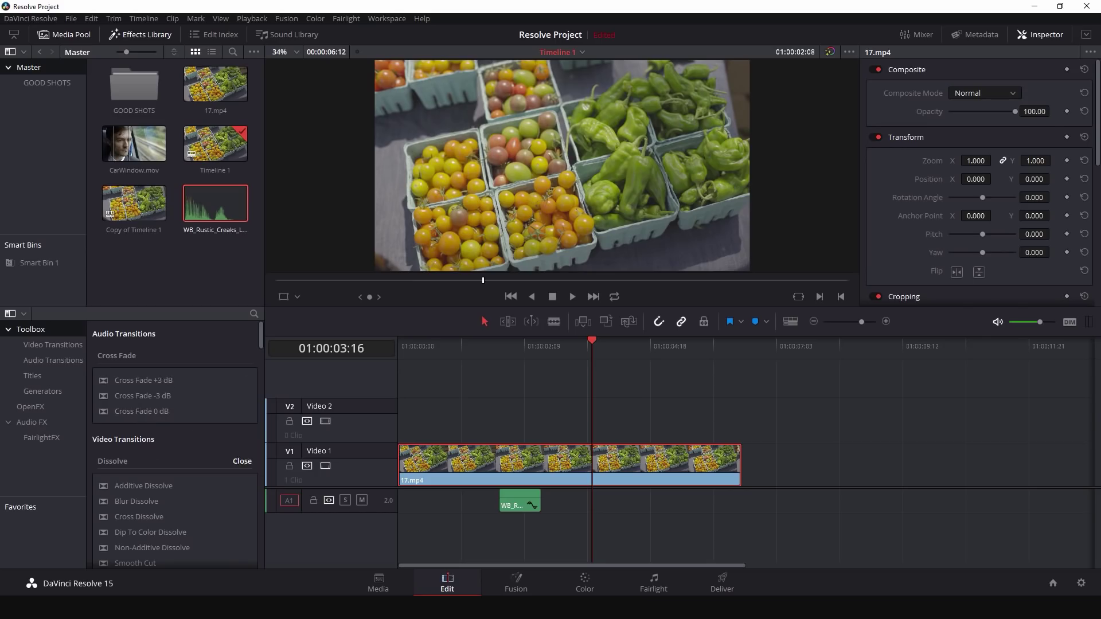
pyautogui.click(53, 345)
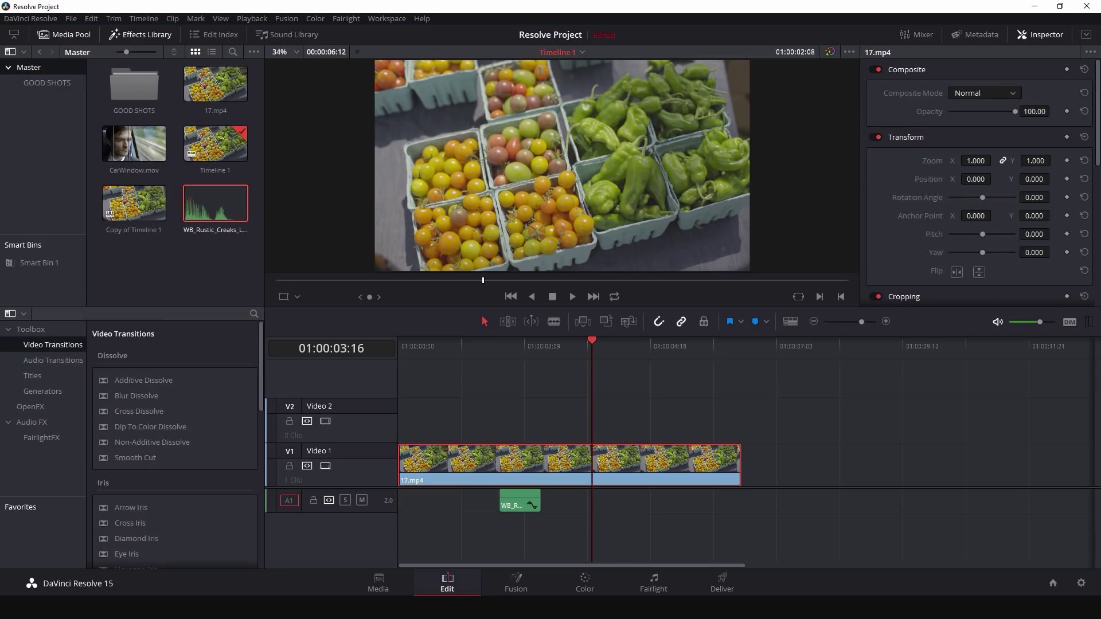
# Step: Try the Push transition on the end of the 17.mp4 clip, and undo it after previewing
pyautogui.scroll(-5, 127, 373)
pyautogui.moveTo(123, 485); pyautogui.dragTo(725, 453)
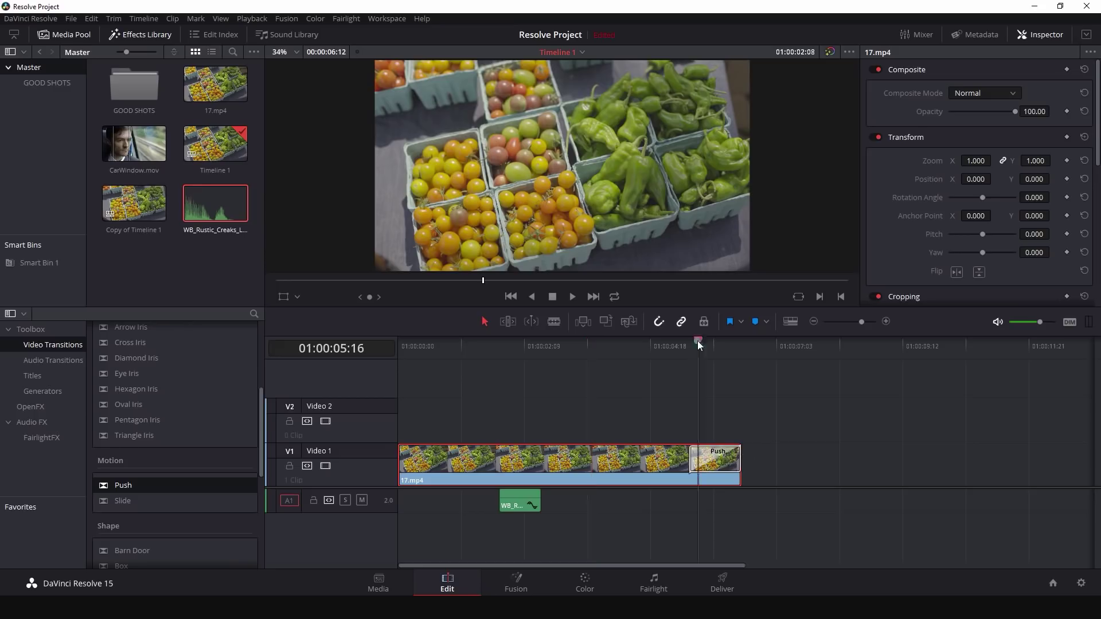
pyautogui.click(690, 343)
pyautogui.press('space')
pyautogui.moveTo(740, 342); pyautogui.dragTo(710, 342)
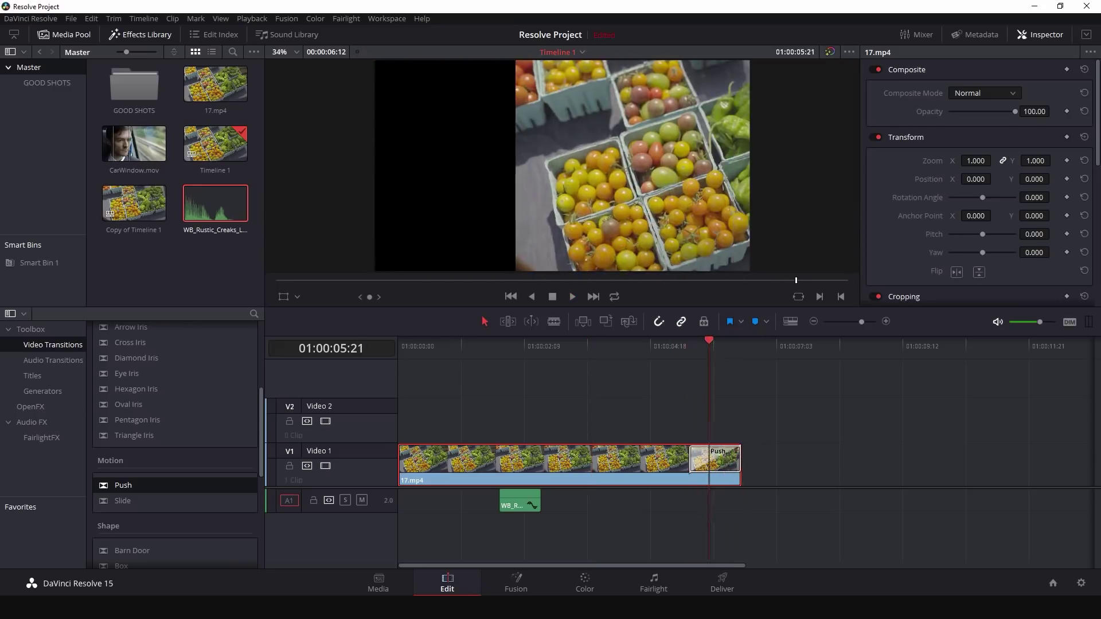
pyautogui.hotkey('ctrl', 'z')
pyautogui.scroll(5, 152, 442)
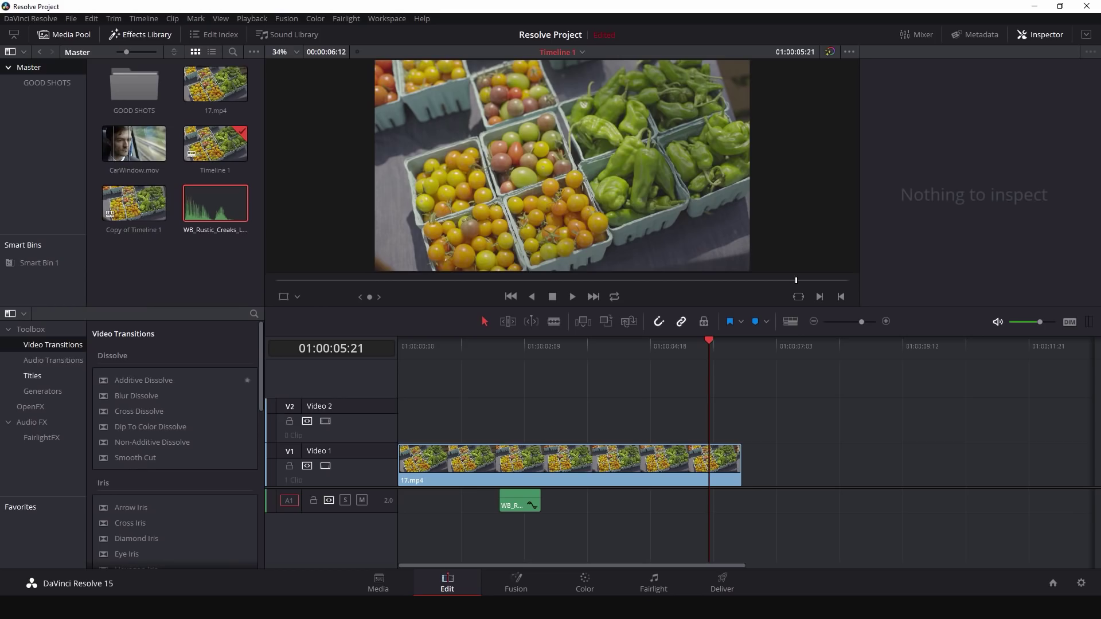
# Step: Split the 17.mp4 clip with the blade at about 01:00:03:09 and display the Titles in the Effects Library
pyautogui.click(556, 326)
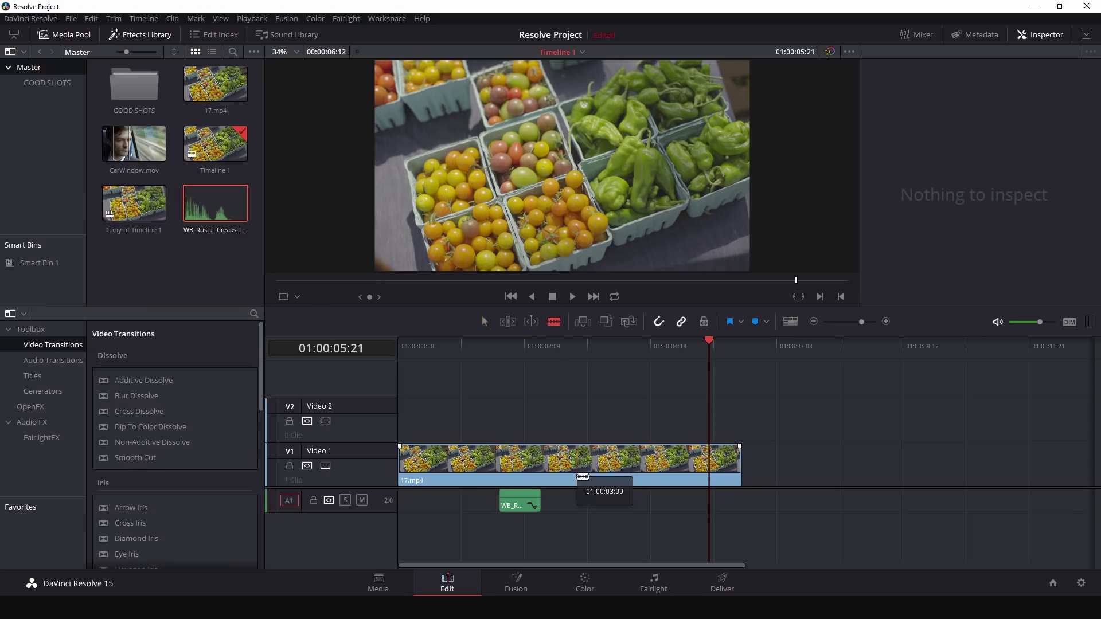
pyautogui.click(578, 476)
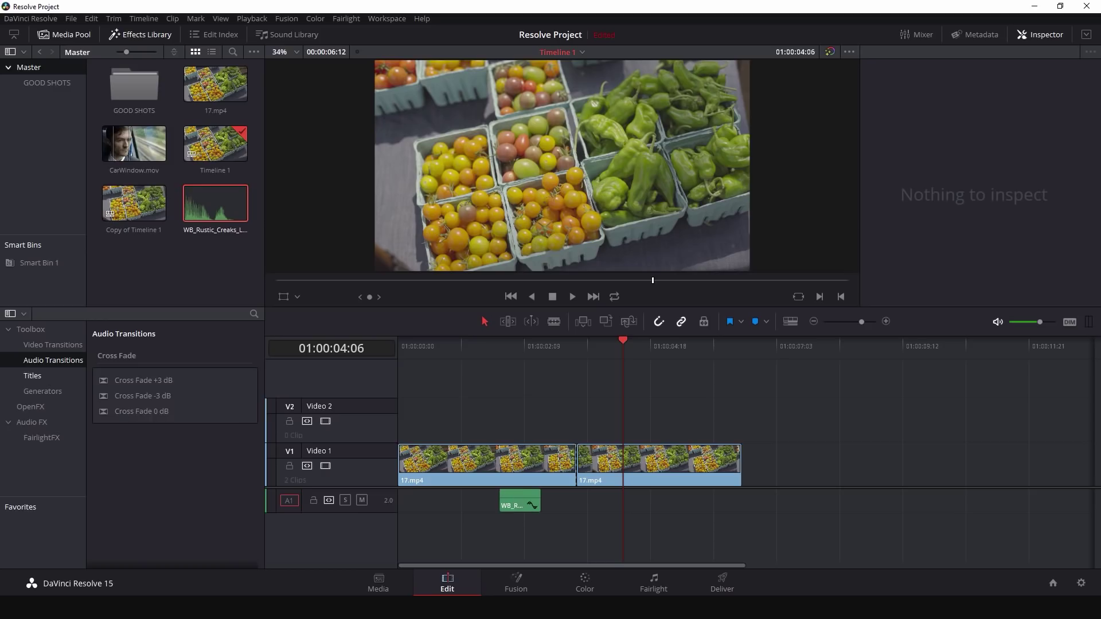
pyautogui.click(32, 376)
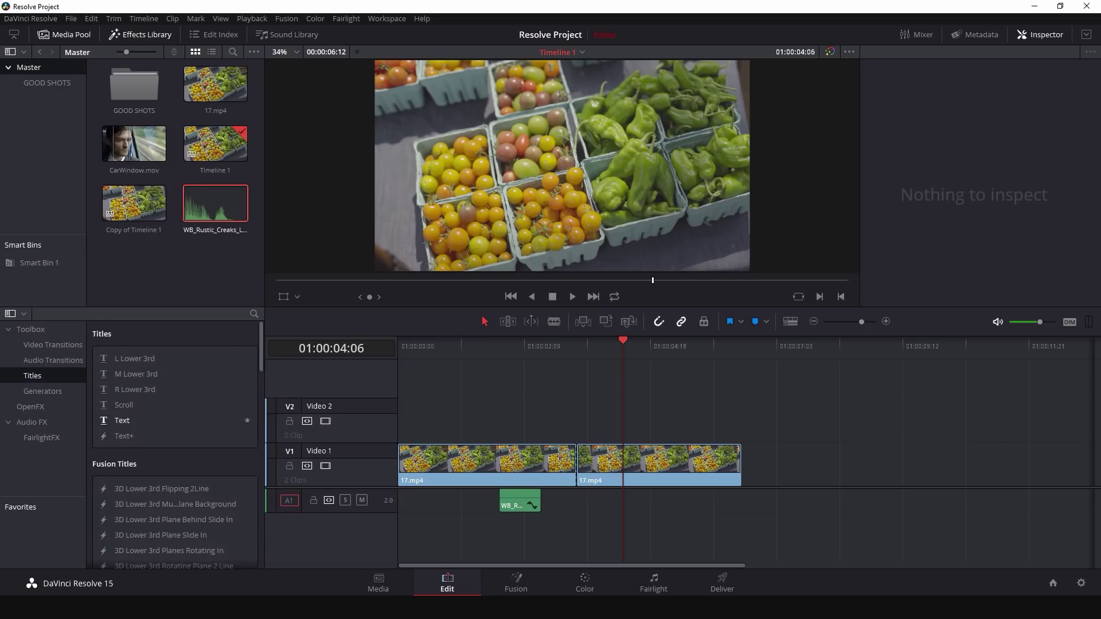
# Step: Add a Text title to Video 2 above the 17.mp4 clips and select it with the playhead at 01:00:04:20
pyautogui.scroll(-1, 123, 421)
pyautogui.scroll(1, 143, 467)
pyautogui.moveTo(123, 420); pyautogui.dragTo(553, 435)
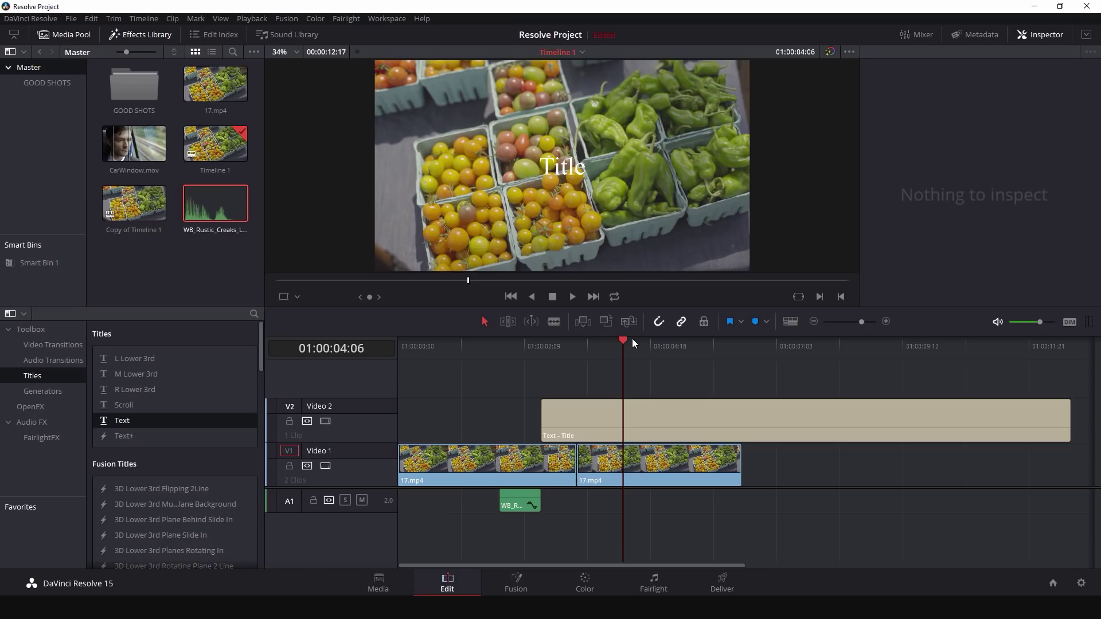
pyautogui.moveTo(631, 339); pyautogui.dragTo(654, 340)
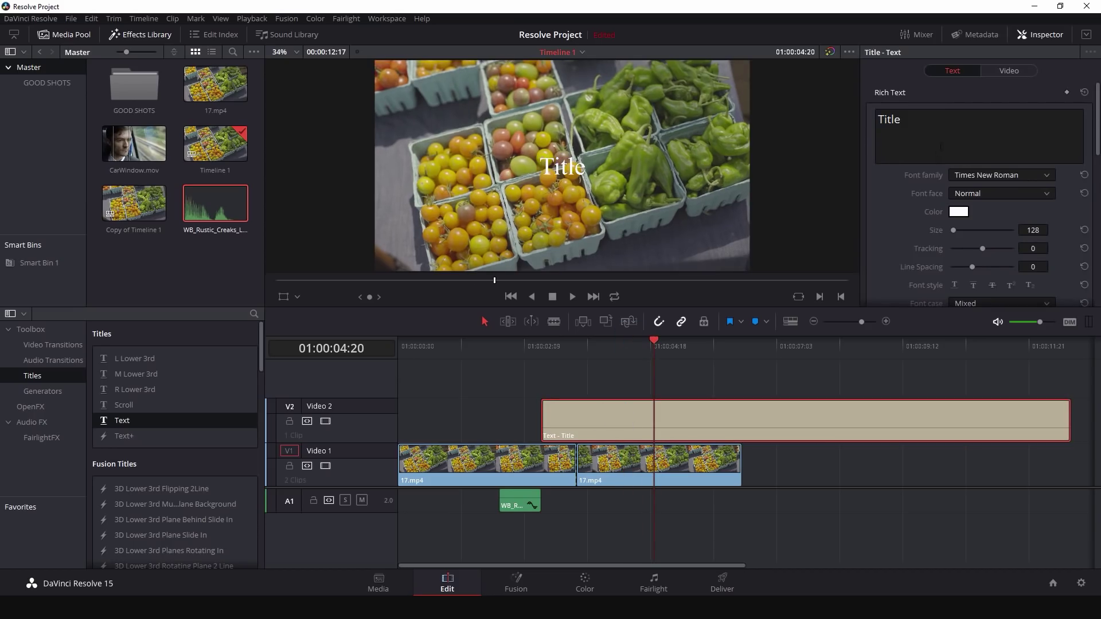
# Step: Set the title text to "LOOK AT THIS!" in Rounded Elegance, with a drop shadow offset of 10.000, -6.000 and blur 34
pyautogui.click(917, 128)
pyautogui.write('LOOK AT THIS')
pyautogui.write('!')
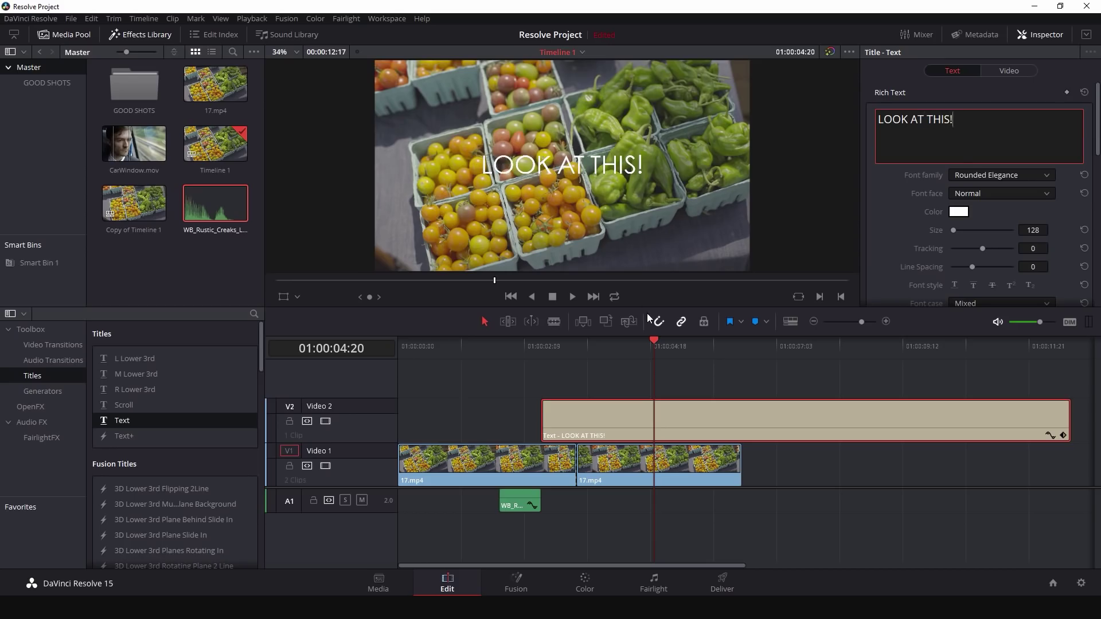
pyautogui.scroll(-10, 891, 226)
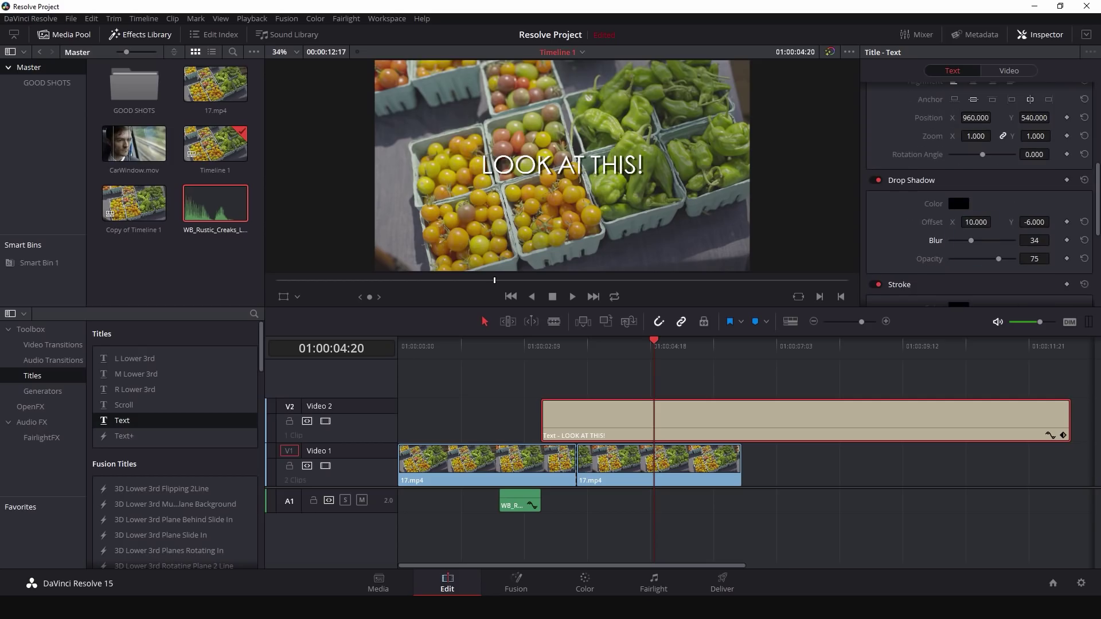
pyautogui.scroll(-3, 904, 155)
# Step: Try the R Lower 3rd title on Video 2, scrub through it and undo its insertion
pyautogui.scroll(15, 904, 155)
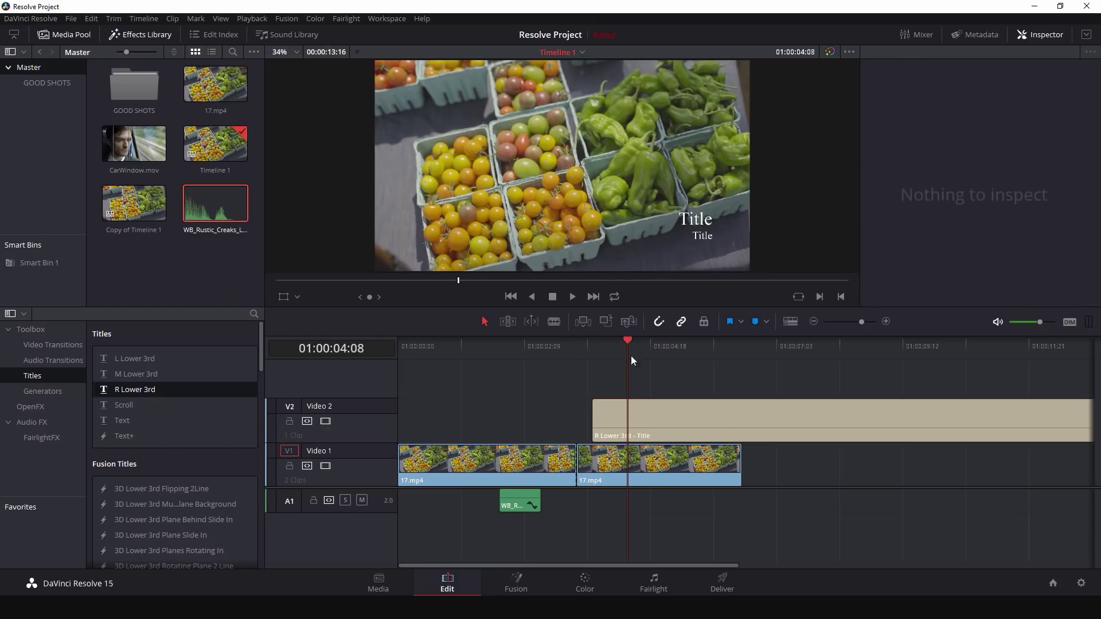
pyautogui.moveTo(631, 346); pyautogui.dragTo(656, 344)
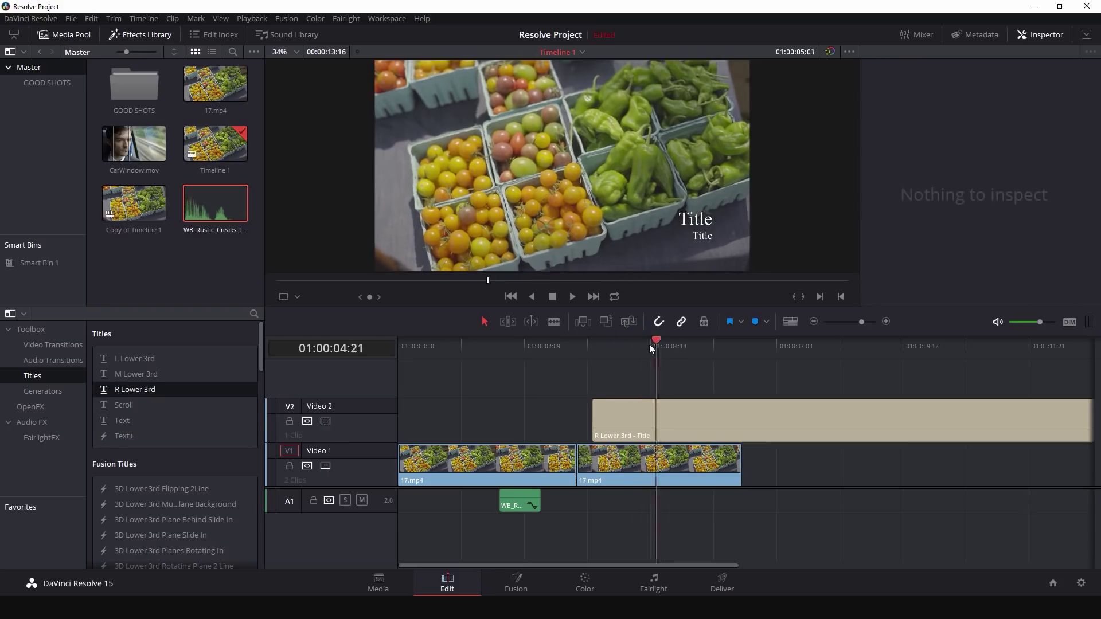
pyautogui.hotkey('ctrl', 'z')
# Step: Add a Text+ title to Video 2 and look through its text, layout and transform settings
pyautogui.moveTo(122, 436); pyautogui.dragTo(527, 412)
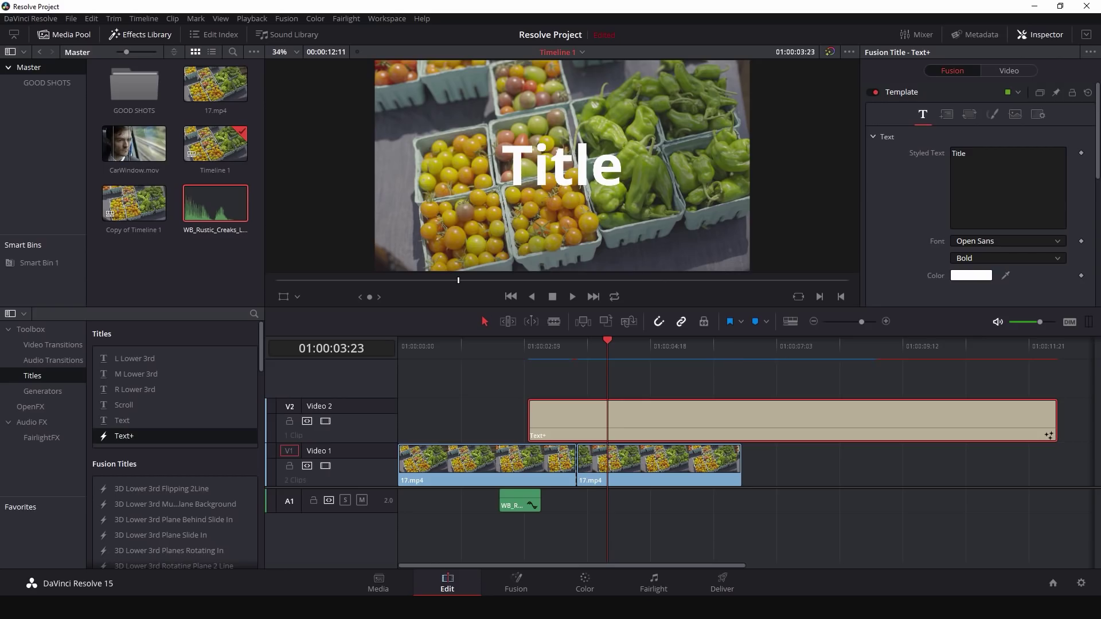
pyautogui.scroll(-5, 980, 206)
pyautogui.scroll(5, 980, 207)
pyautogui.click(946, 114)
pyautogui.click(969, 114)
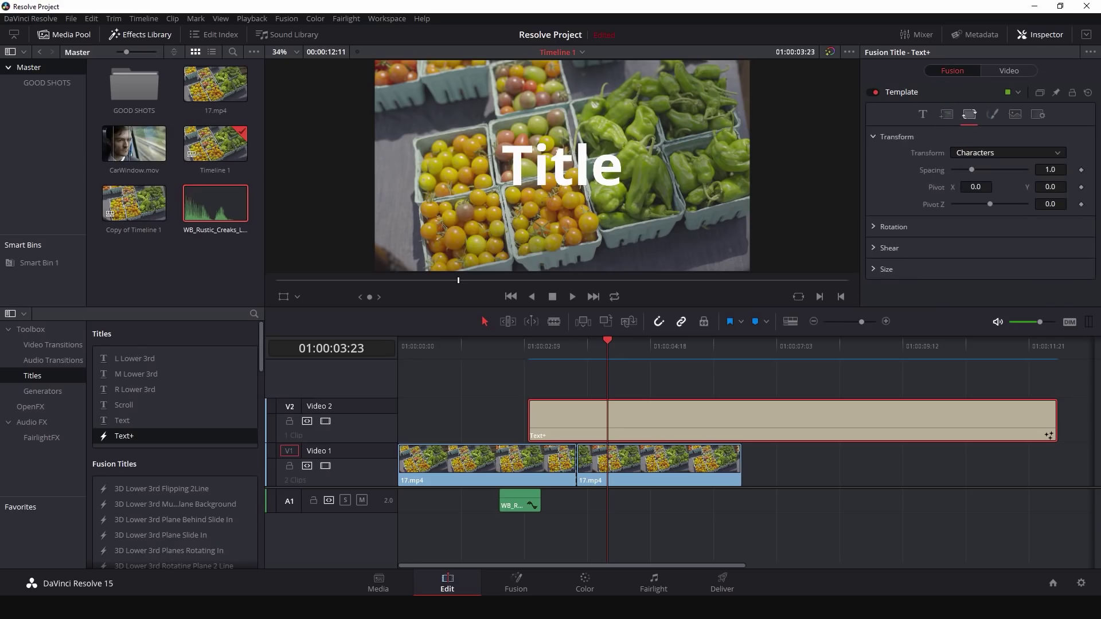
# Step: Look through the Text+ title's shading, image and text settings, and delete the title from the timeline
pyautogui.click(992, 114)
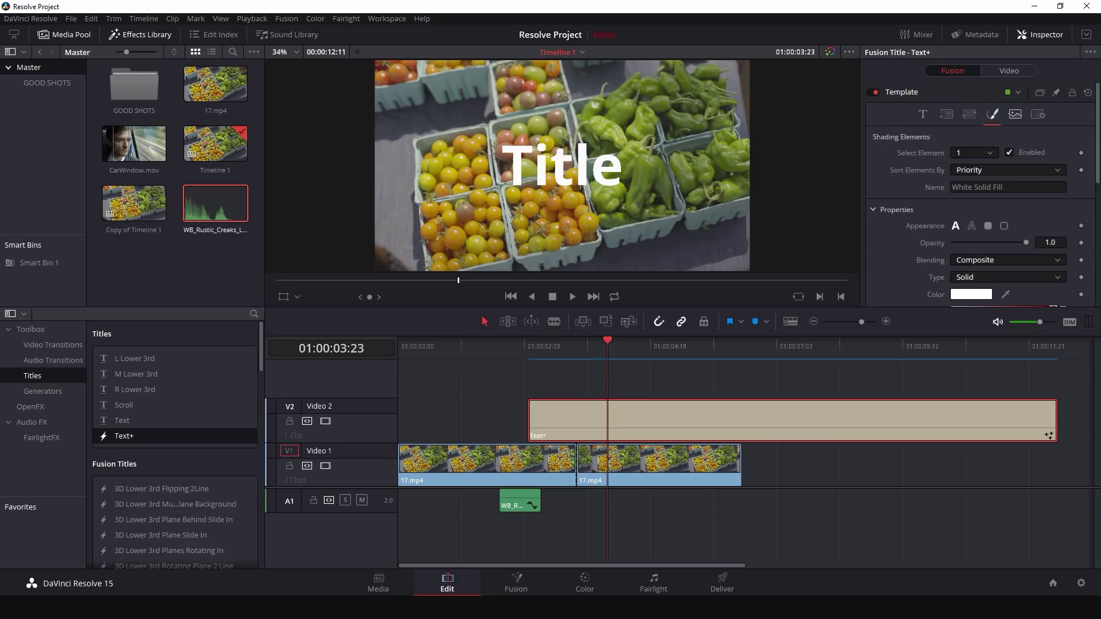
pyautogui.click(1010, 116)
pyautogui.click(992, 114)
pyautogui.scroll(-5, 981, 200)
pyautogui.scroll(5, 981, 201)
pyautogui.click(923, 114)
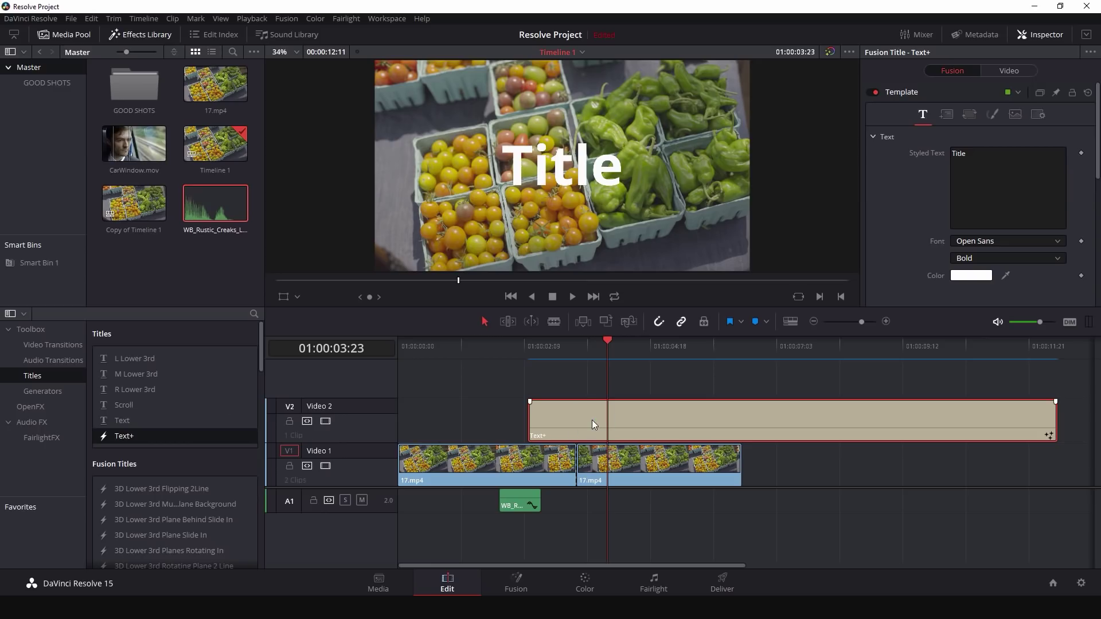
pyautogui.press('Delete')
# Step: Add the Title Center Reveal Fusion title to Video 2 starting at 01:00:00:16, with the playhead at its start
pyautogui.scroll(-10, 172, 425)
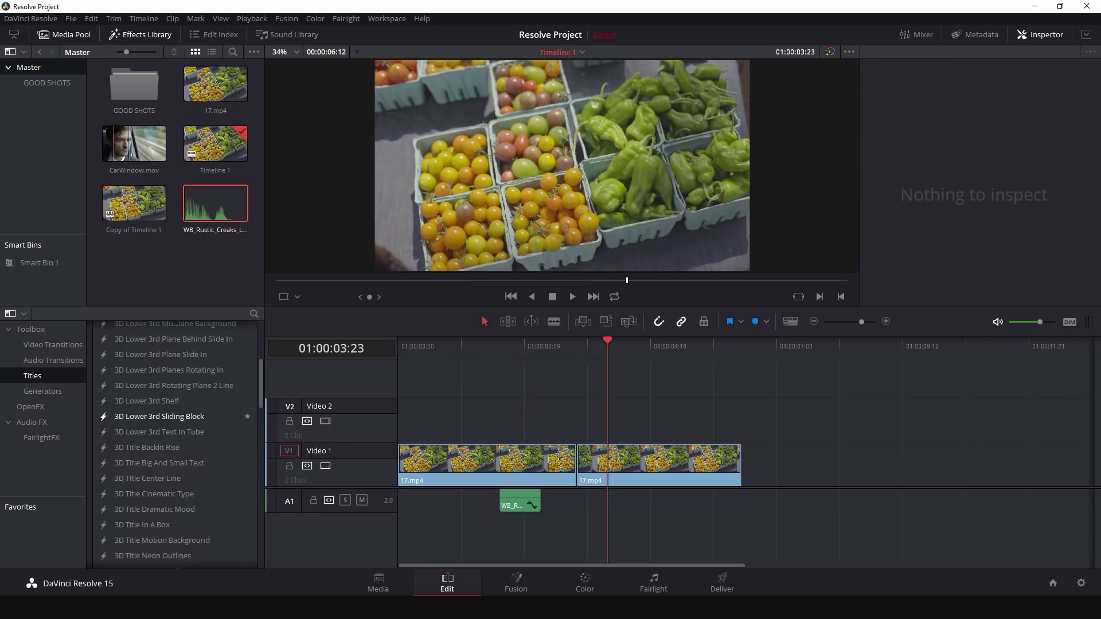
pyautogui.scroll(3, 172, 414)
pyautogui.scroll(-15, 172, 411)
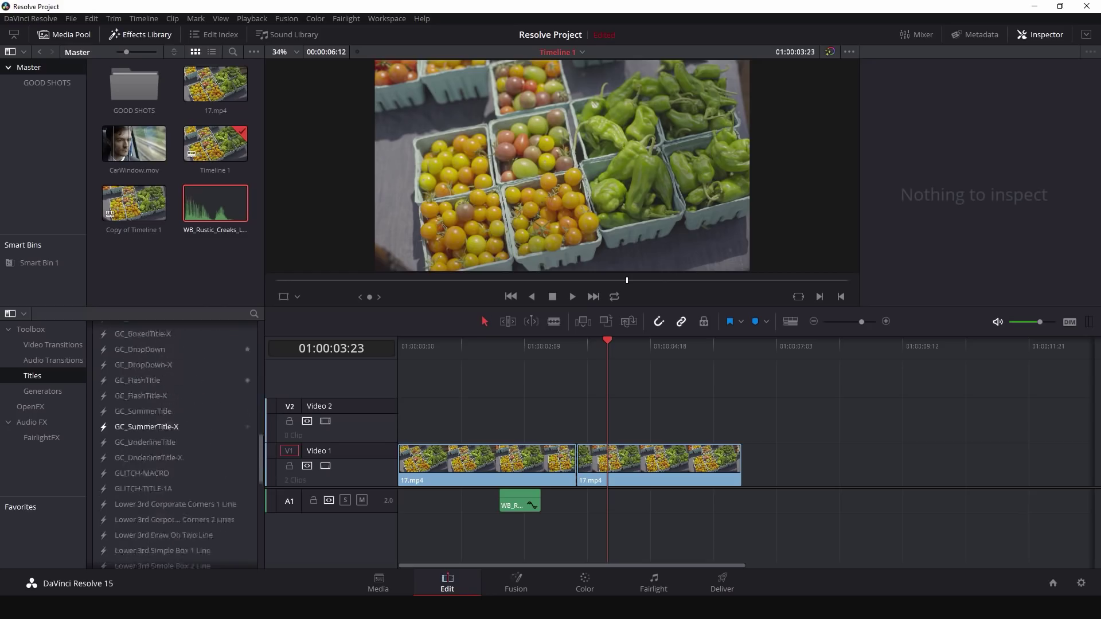
pyautogui.scroll(-3, 146, 427)
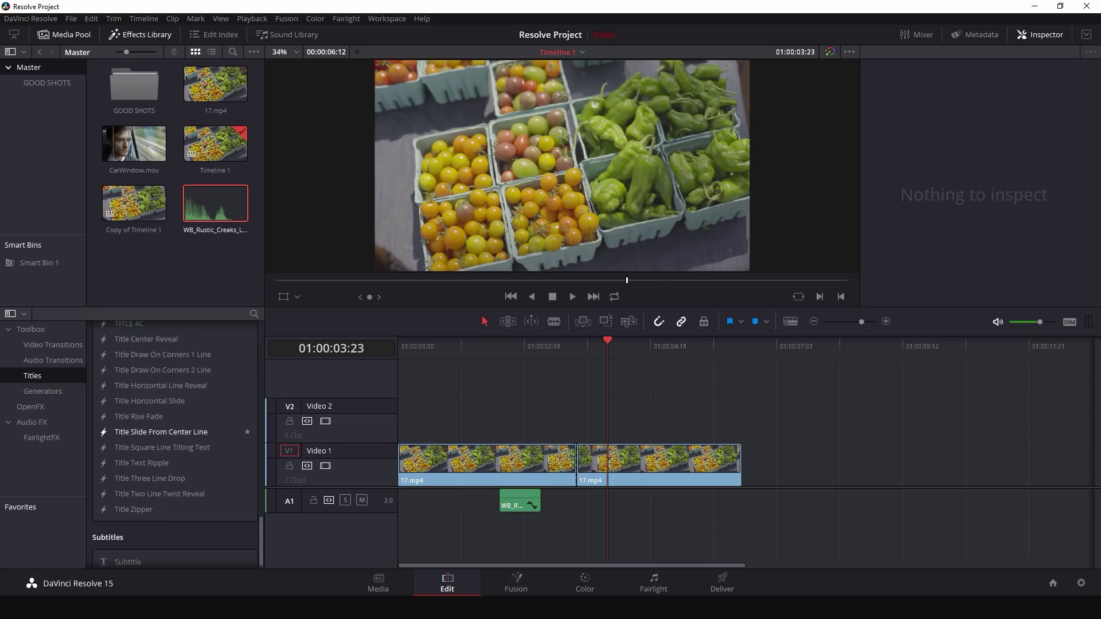
pyautogui.moveTo(138, 339); pyautogui.dragTo(435, 417)
pyautogui.press('Up')
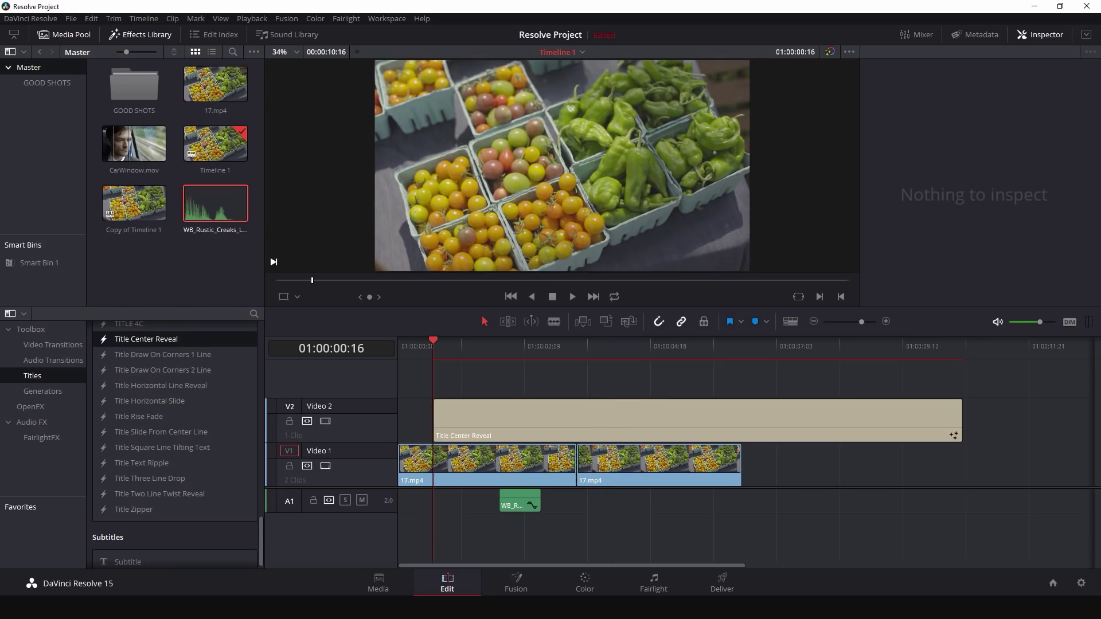
# Step: Play back the Title Center Reveal title and display its settings in the Inspector with the playhead at 01:00:02:03
pyautogui.click(441, 346)
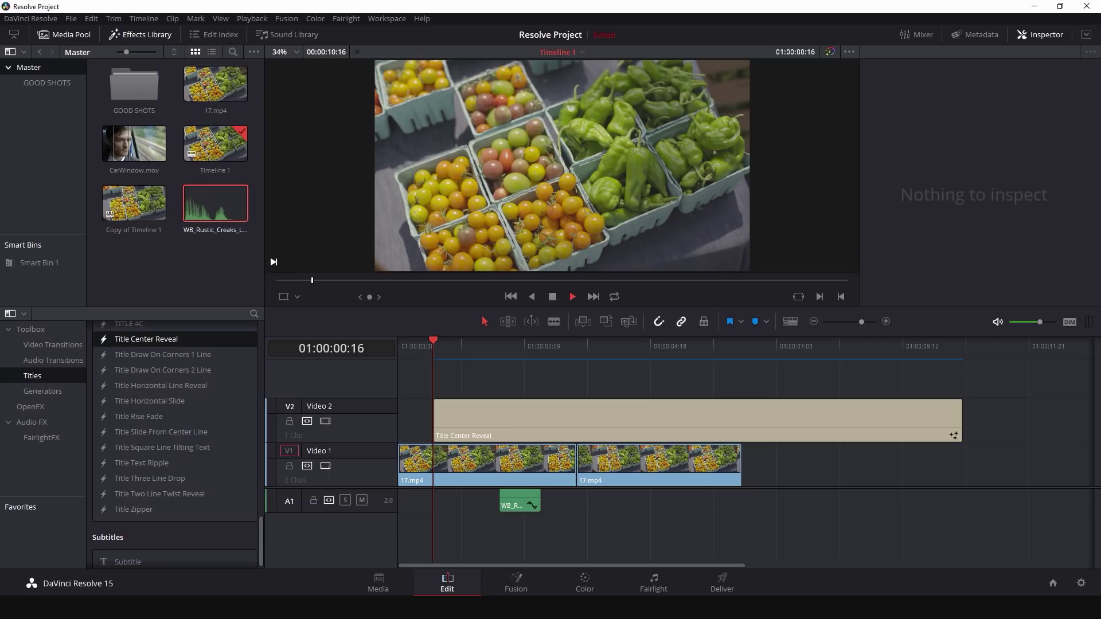
pyautogui.press('space')
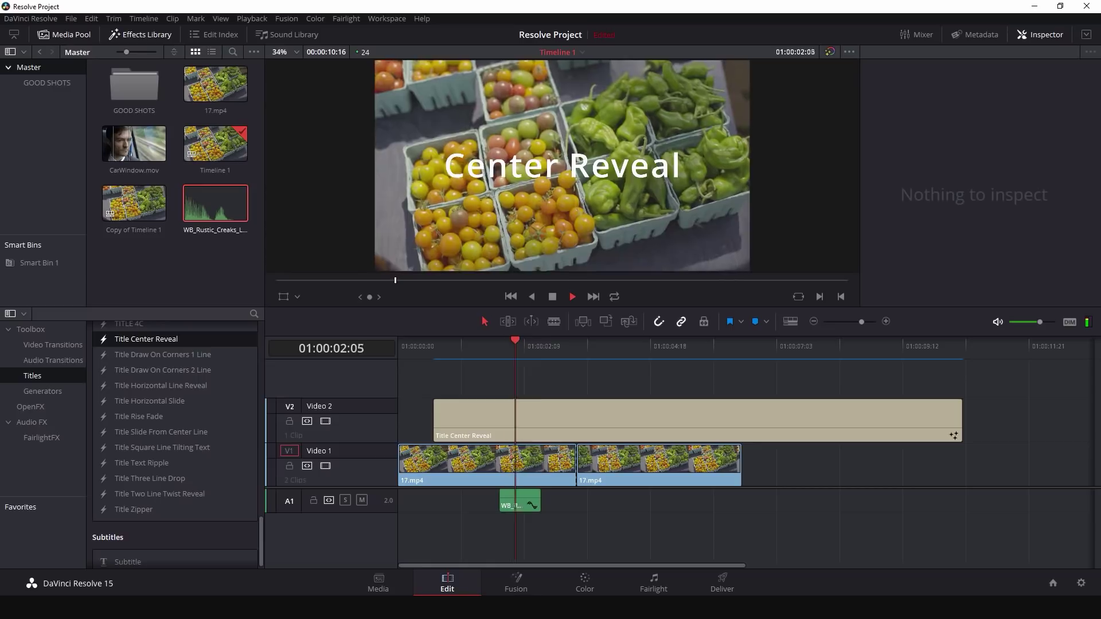
pyautogui.press('space')
pyautogui.moveTo(518, 347)
pyautogui.mouseDown()
pyautogui.moveTo(462, 344)
pyautogui.moveTo(510, 344)
pyautogui.mouseUp()
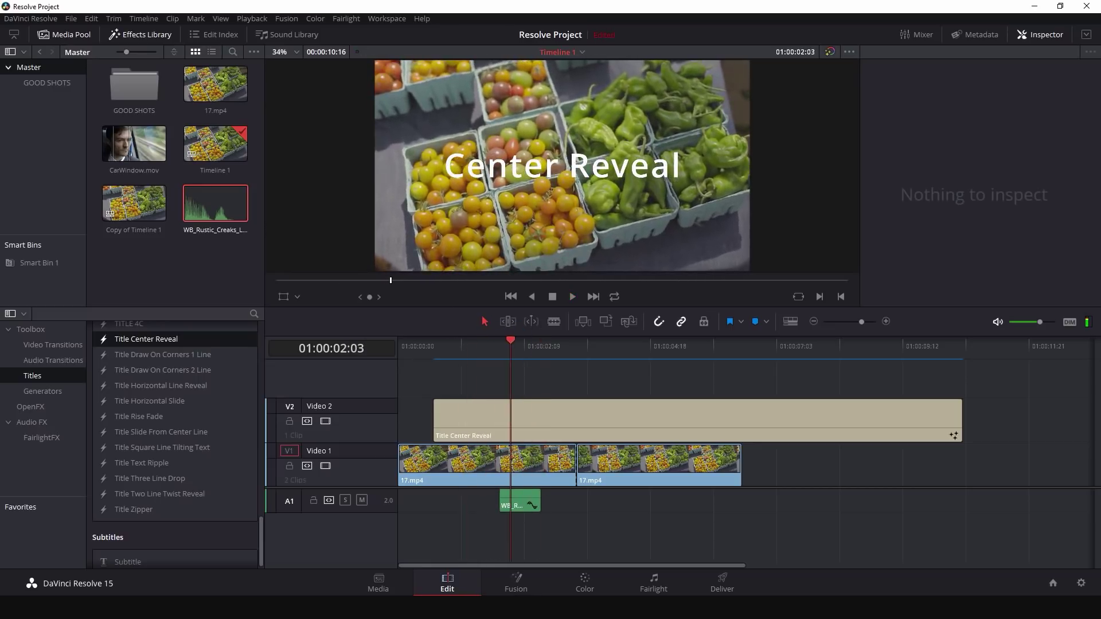
pyautogui.click(552, 411)
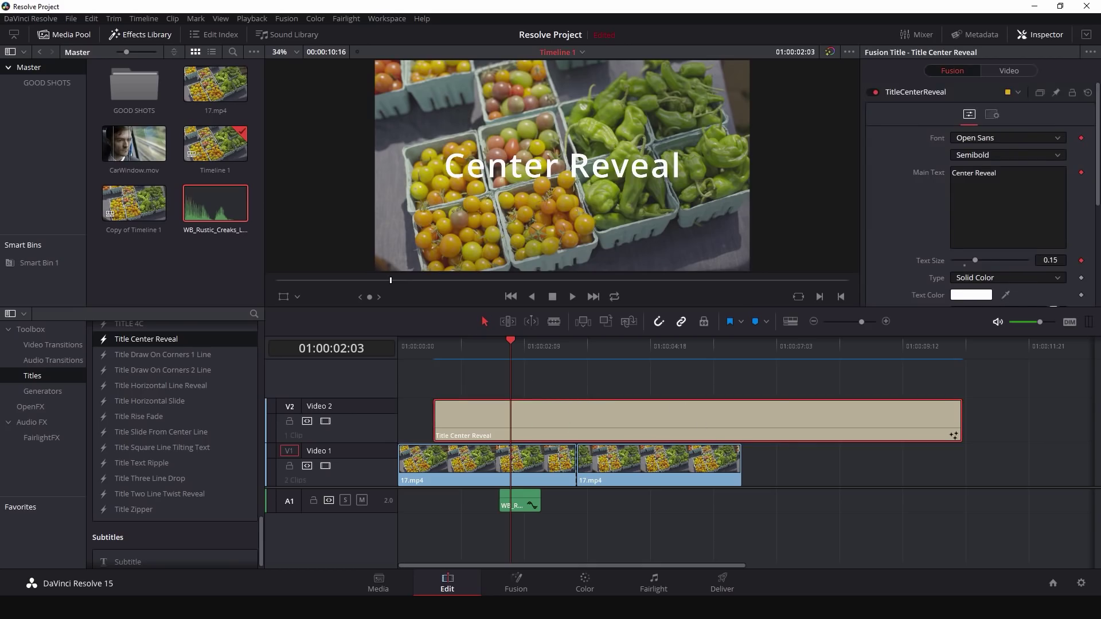
# Step: Change the text colour of the Title Center Reveal title to light green
pyautogui.click(970, 295)
pyautogui.scroll(4, 975, 230)
pyautogui.scroll(-4, 975, 229)
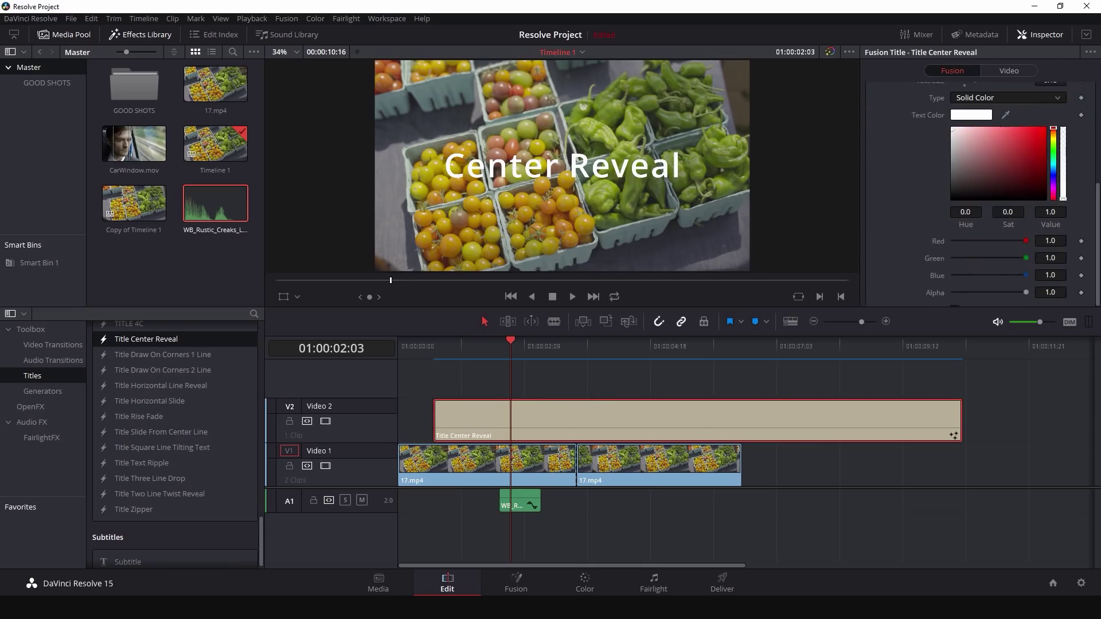
pyautogui.click(1053, 154)
pyautogui.click(1029, 130)
pyautogui.moveTo(1025, 145); pyautogui.dragTo(1038, 129)
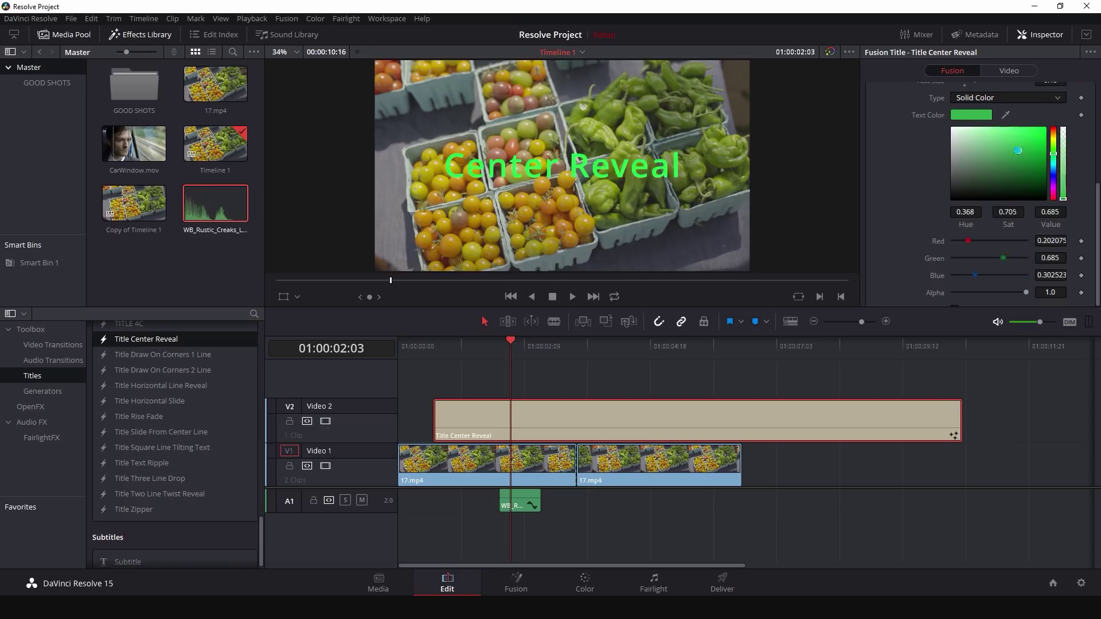
pyautogui.click(971, 115)
pyautogui.scroll(3, 172, 430)
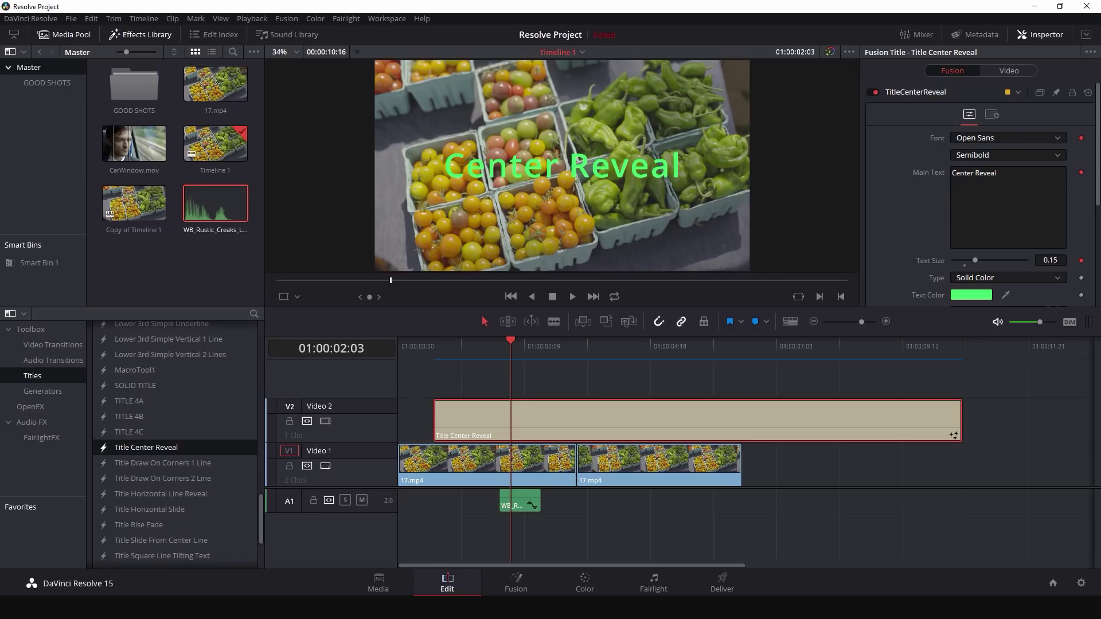
# Step: Add the SOLID TITLE Fusion title at the start of Video 2 in place of Title Center Reveal, and play it back
pyautogui.moveTo(135, 386); pyautogui.dragTo(386, 419)
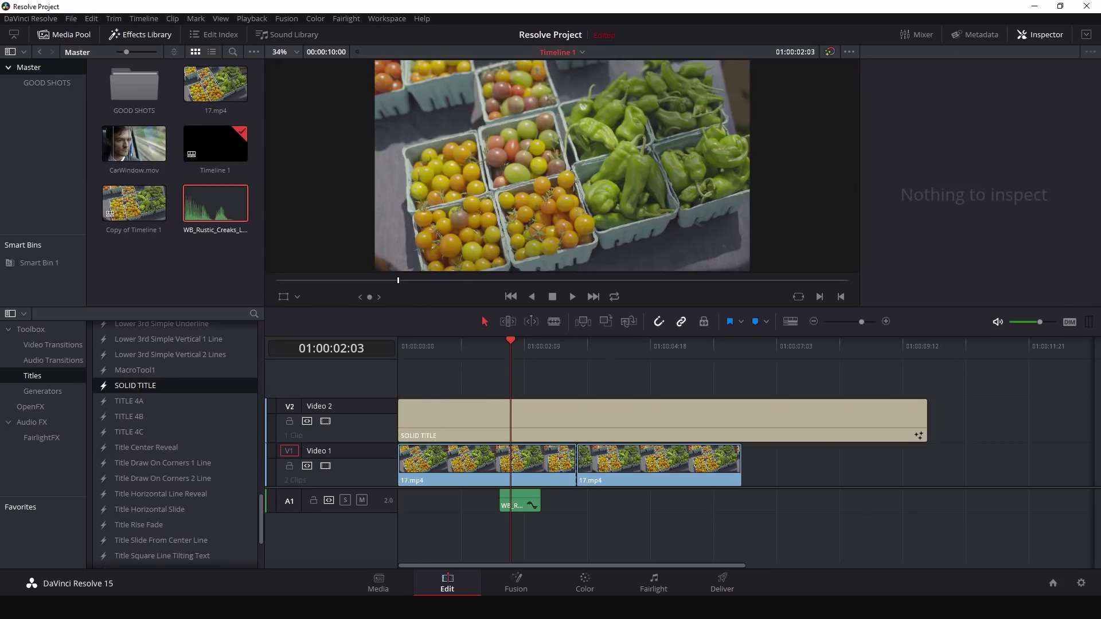
pyautogui.press('Home')
pyautogui.press('space')
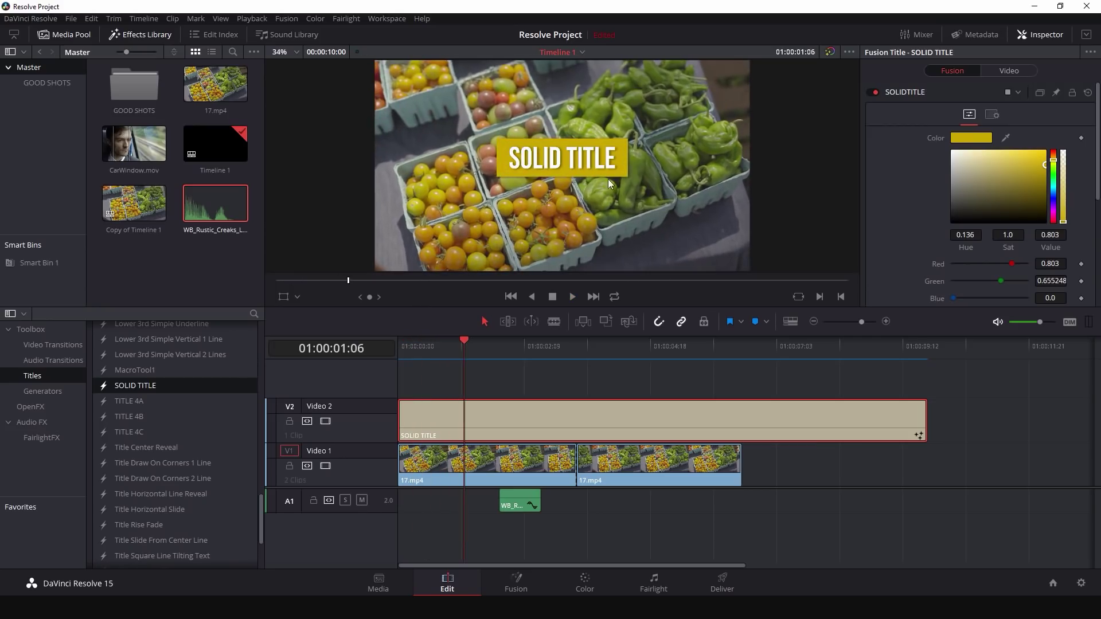
# Step: Change the SOLID TITLE background colour to green and play the title back
pyautogui.click(1053, 180)
pyautogui.moveTo(1036, 177)
pyautogui.mouseDown()
pyautogui.moveTo(1025, 173)
pyautogui.moveTo(1044, 183)
pyautogui.mouseUp()
pyautogui.press('space')
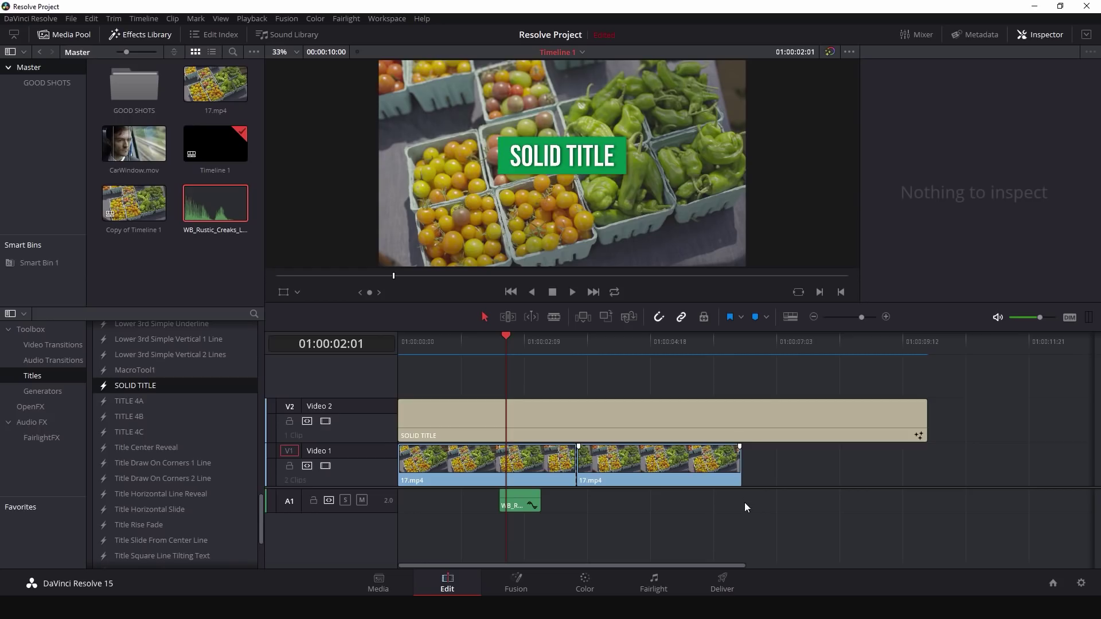
# Step: Open the R15 CRASH COURSE project and place 10.mp4 at the start of Video 1
pyautogui.hotkey('shift', '1')
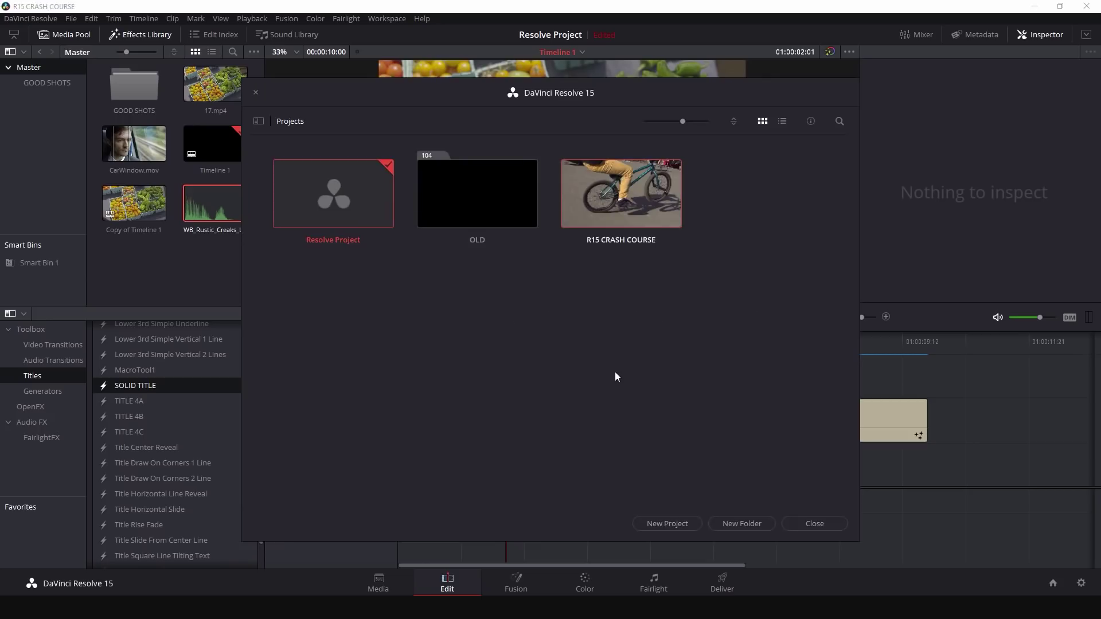
pyautogui.hotkey('shift', '1')
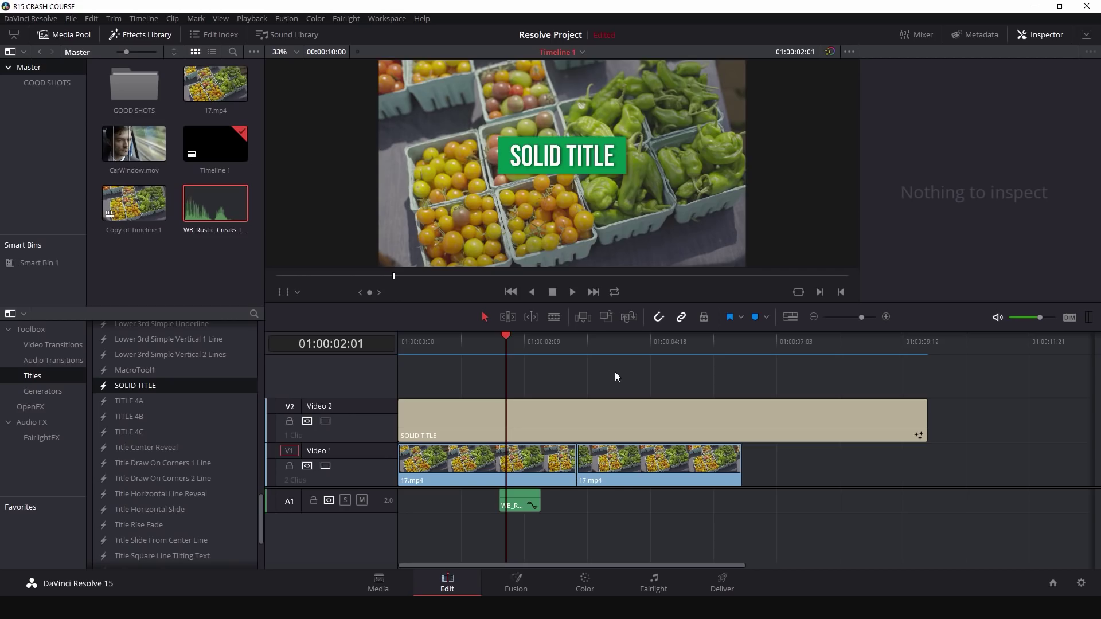
pyautogui.moveTo(133, 144); pyautogui.dragTo(403, 467)
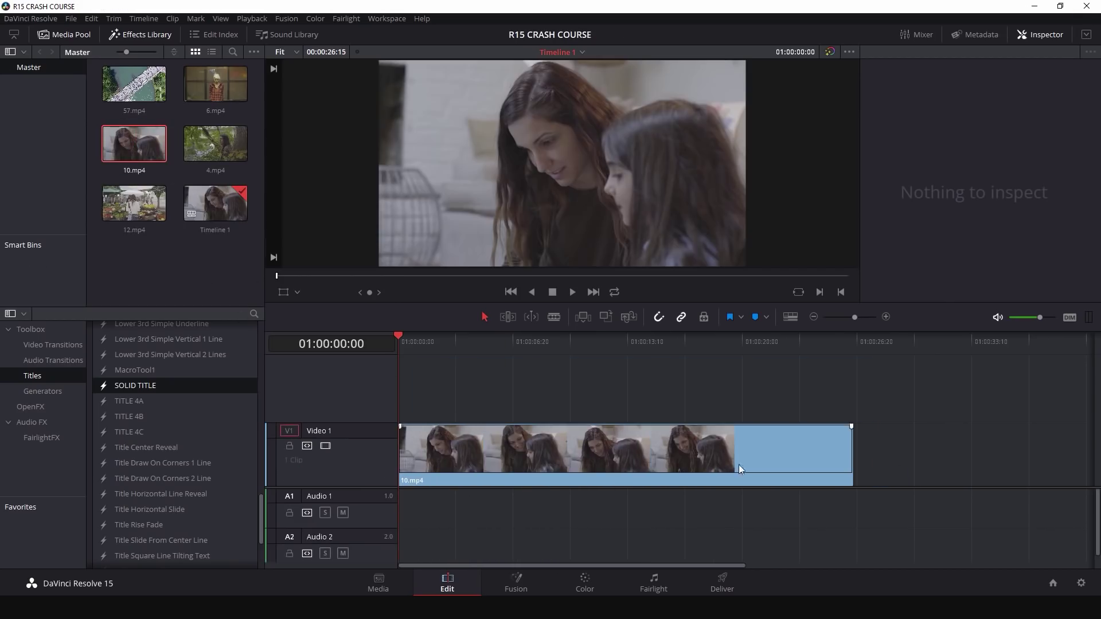
# Step: Append 57.mp4 and 12.mp4 after 10.mp4 on Video 1
pyautogui.click(134, 84)
pyautogui.hotkey('shift', 'F12')
pyautogui.moveTo(131, 207); pyautogui.dragTo(738, 474)
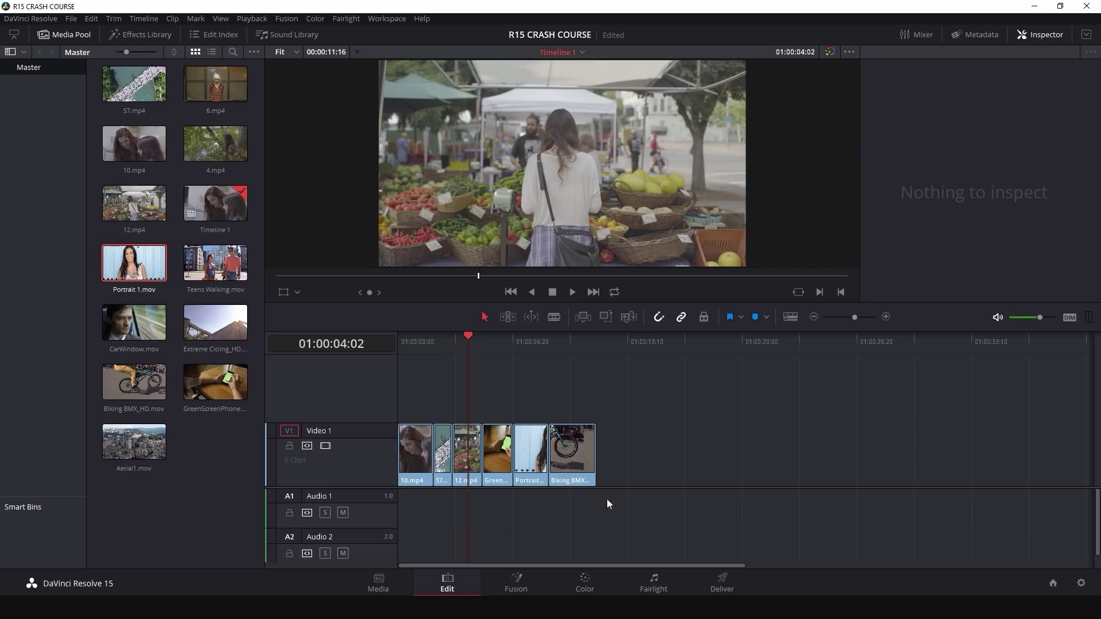
# Step: Play 12.mp4 on the Fusion page, and open GreenScreenPhone.mov there with the timeline playhead at 01:00:05:28
pyautogui.click(513, 581)
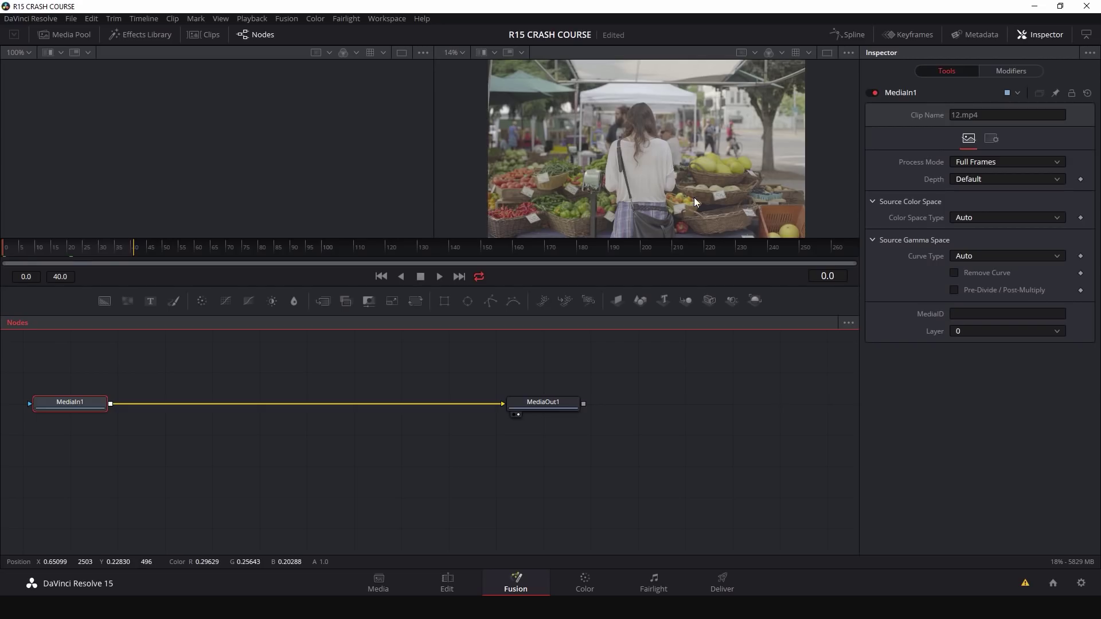
pyautogui.press('space')
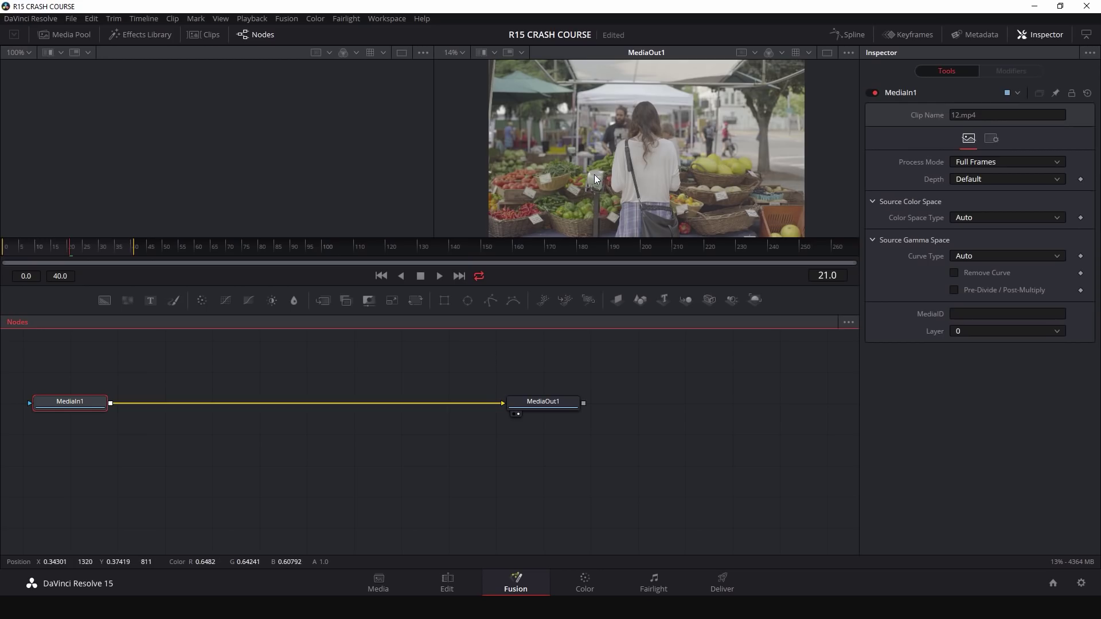
pyautogui.click(451, 583)
pyautogui.moveTo(513, 340); pyautogui.dragTo(500, 341)
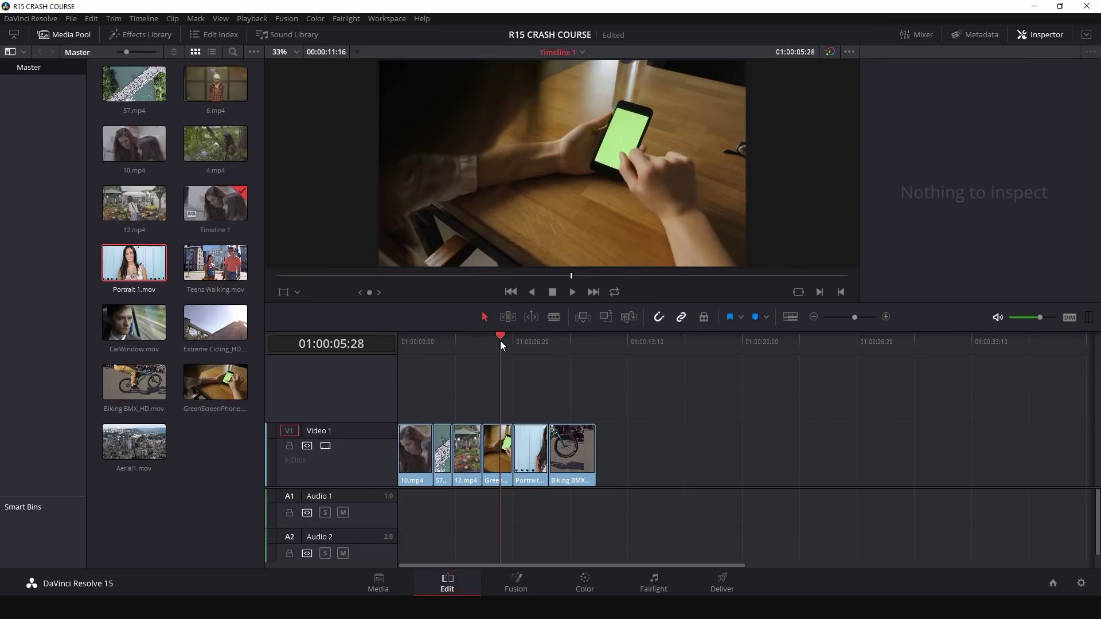
pyautogui.click(519, 579)
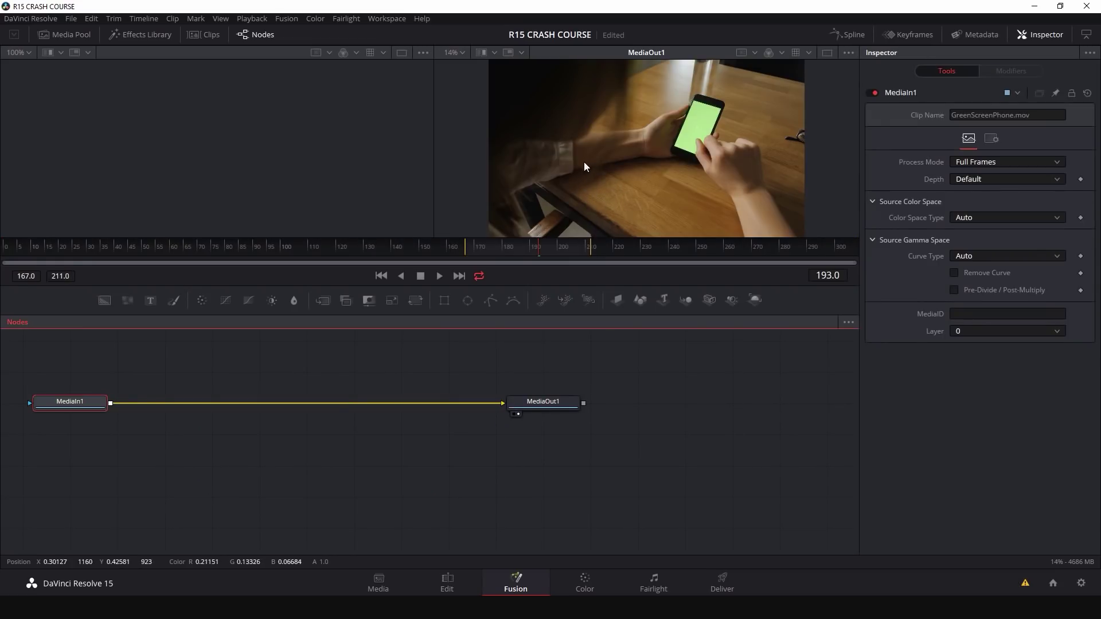
# Step: Show the Fusion page's clip strip, view Portrait 1.mov, Biking BMX_HD.mov and 12.mp4 through it, and hide the strip
pyautogui.click(198, 34)
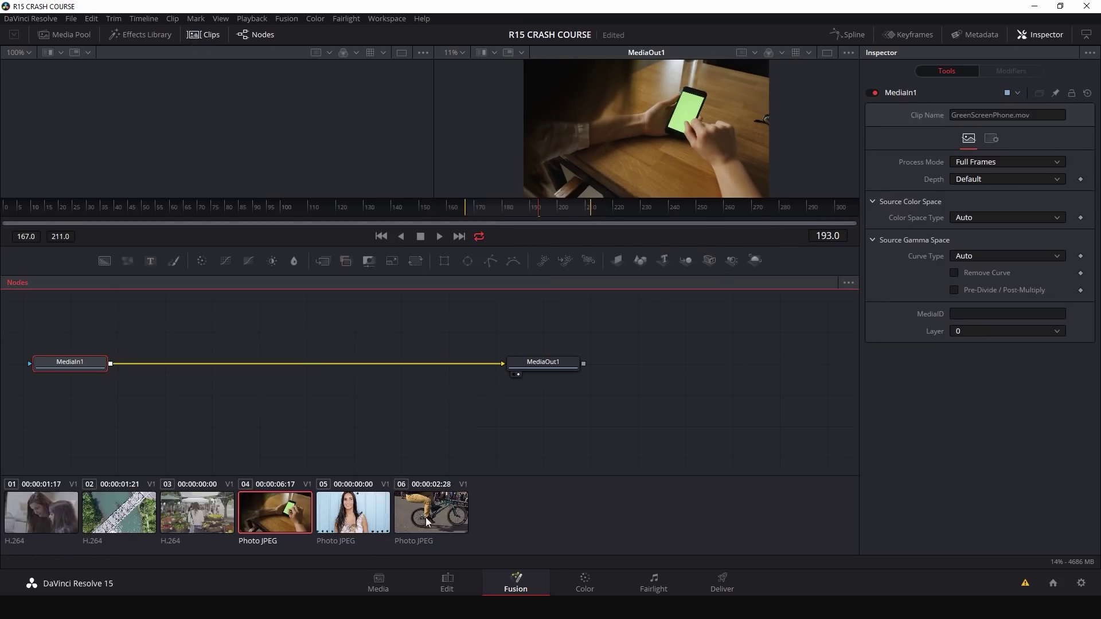
pyautogui.click(388, 512)
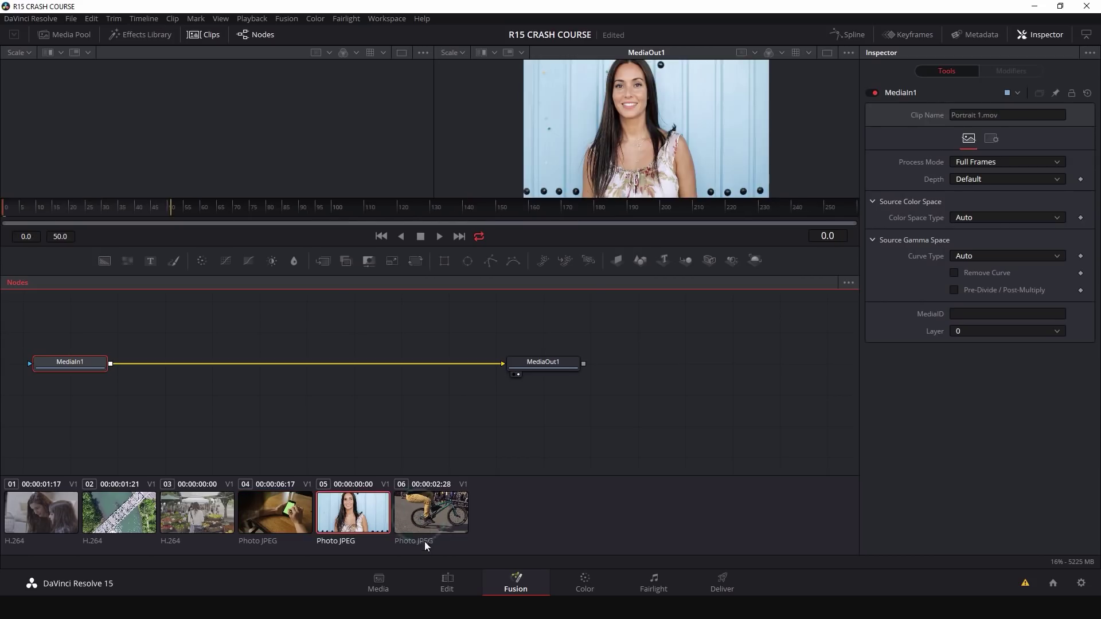
pyautogui.click(406, 490)
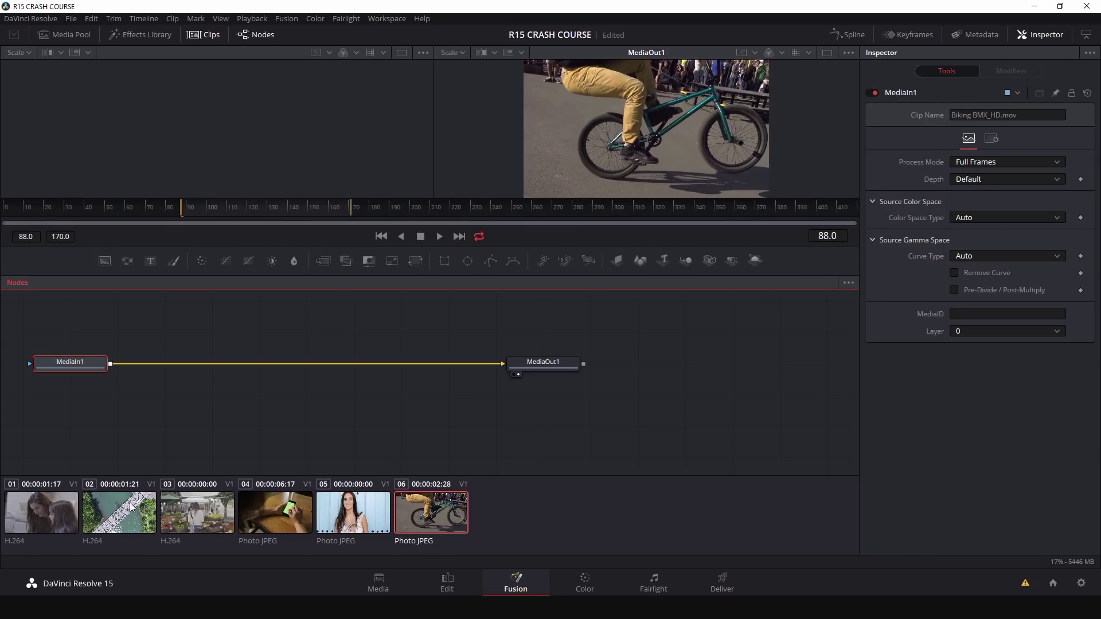
pyautogui.click(278, 519)
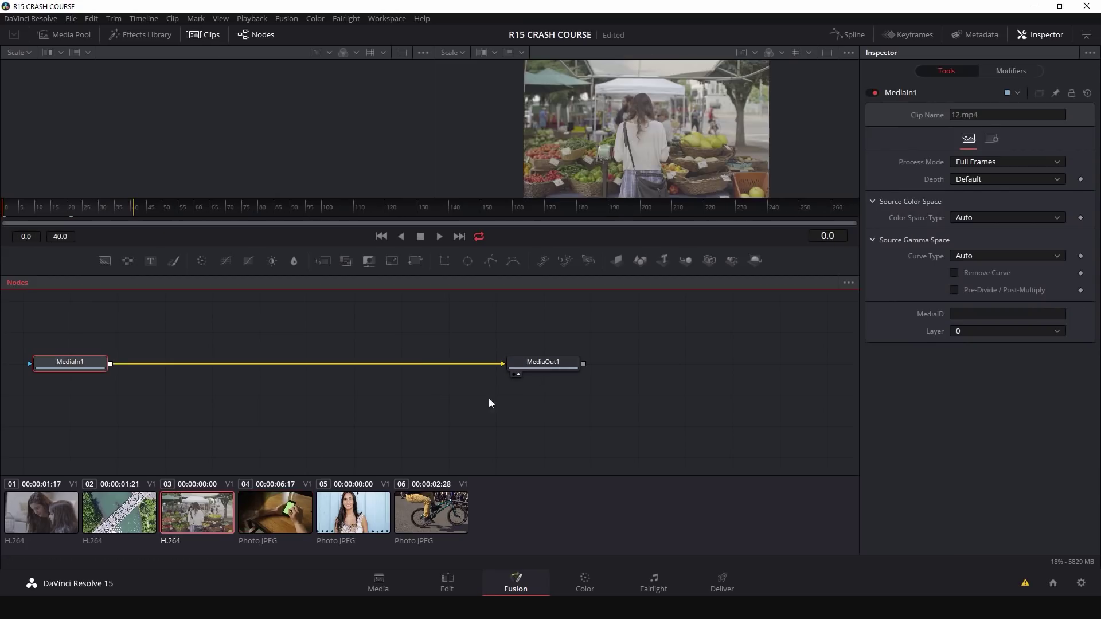
pyautogui.click(202, 34)
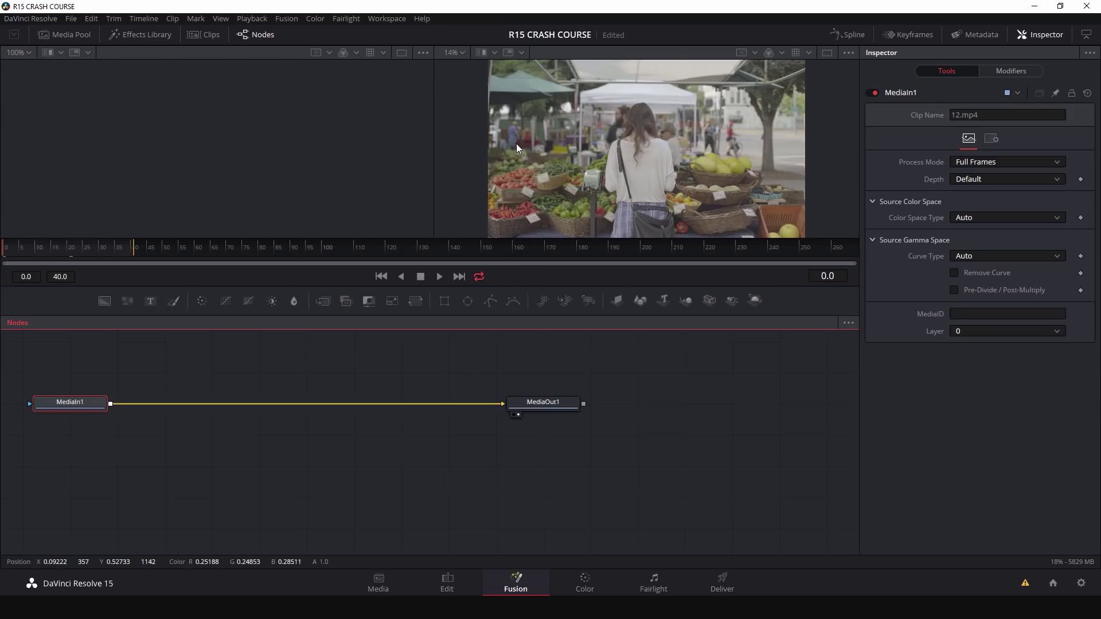
# Step: Compare the timeline on the Edit page with the Fusion page, and scrub 12.mp4 to frame 12 in Fusion
pyautogui.hotkey('shift', '4')
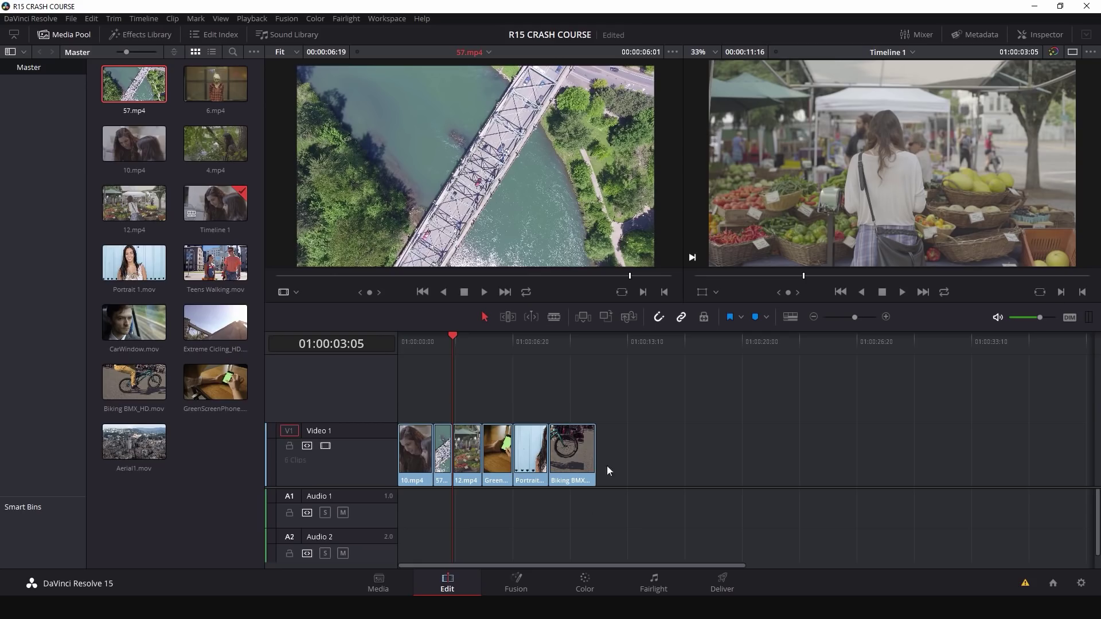
pyautogui.hotkey('shift', '5')
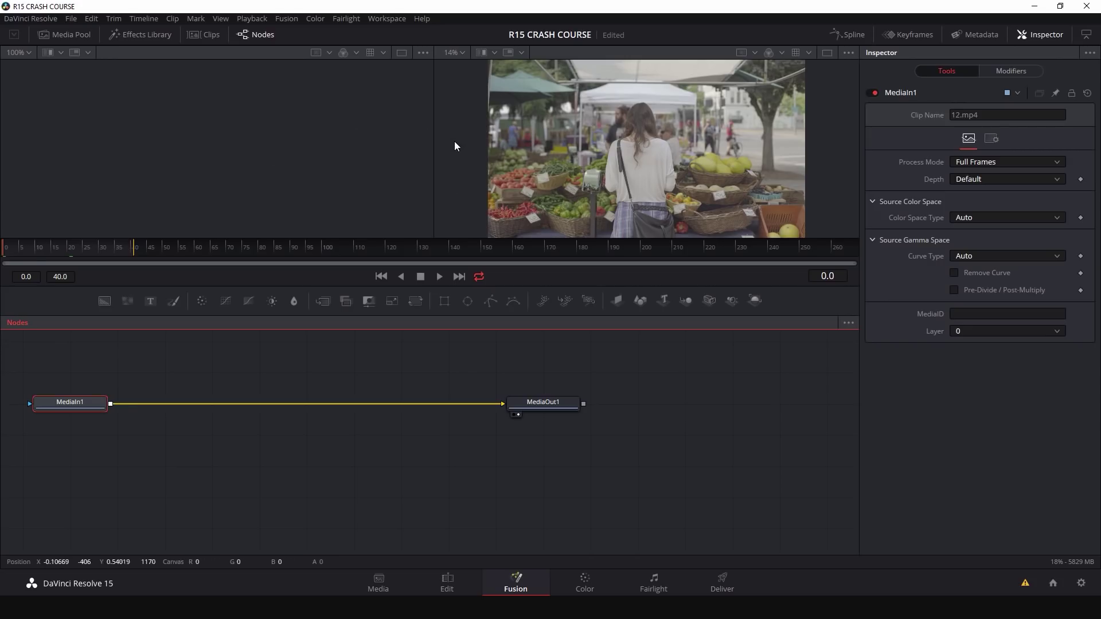
pyautogui.moveTo(76, 244); pyautogui.dragTo(42, 250)
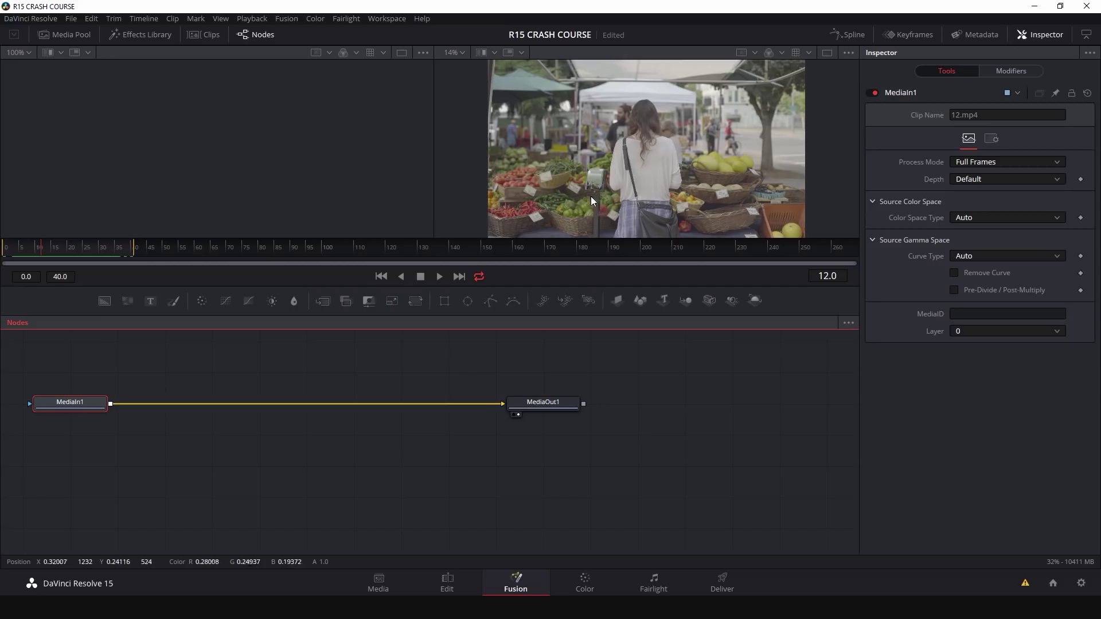
# Step: Add Portrait 1.mov to Video 2 at 01:00:09:27 on the Edit page, and trim it to end with the Biking BMX clip
pyautogui.click(437, 592)
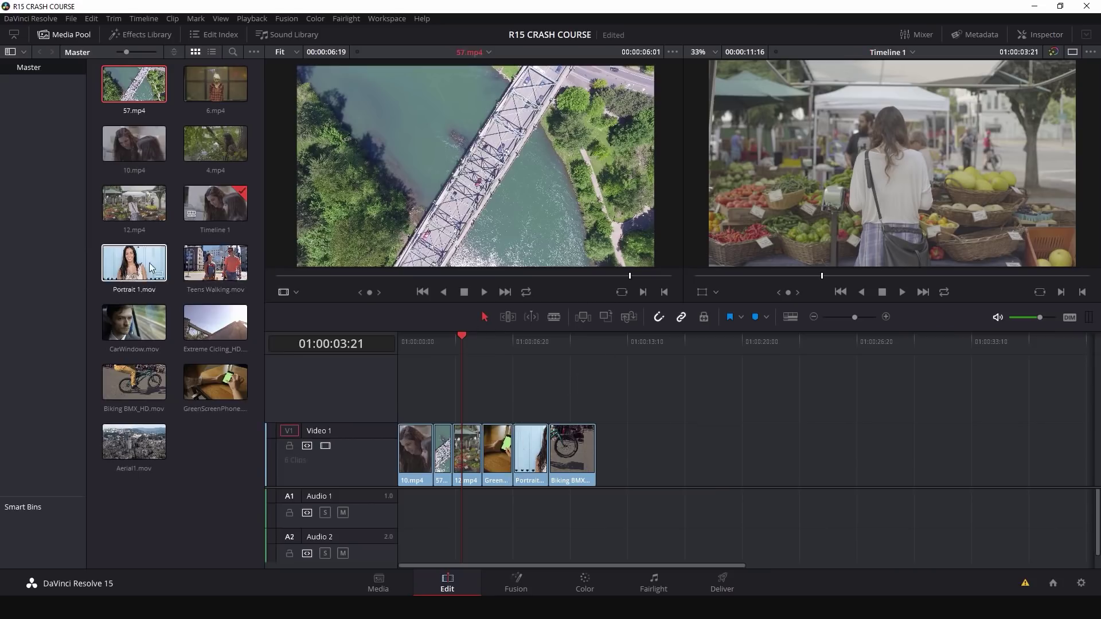
pyautogui.moveTo(156, 270); pyautogui.dragTo(569, 393)
pyautogui.moveTo(745, 384); pyautogui.dragTo(594, 386)
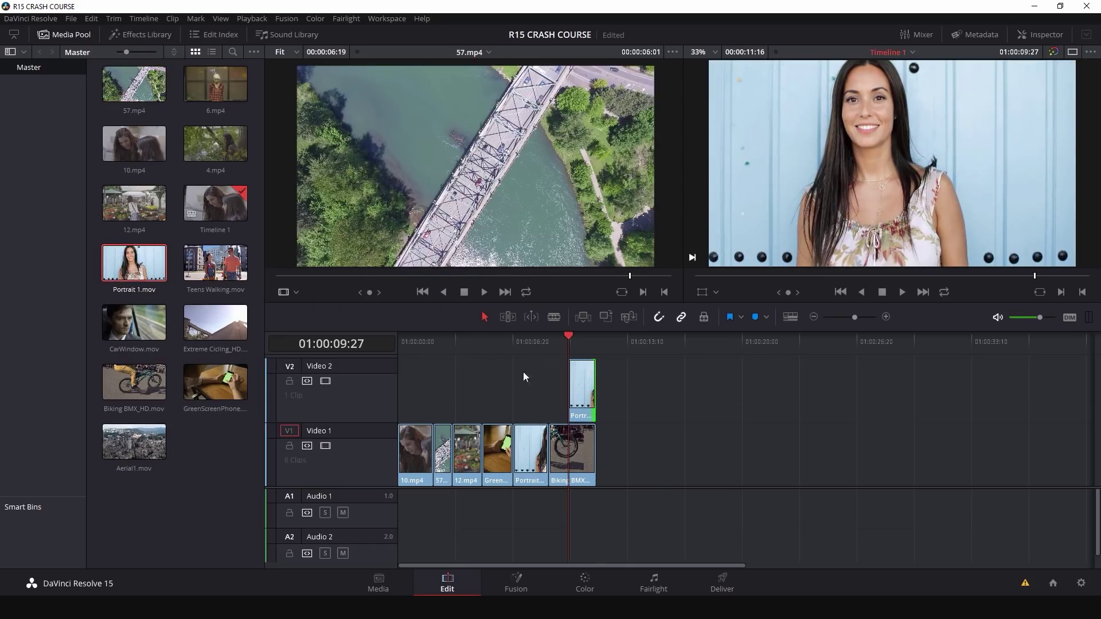
# Step: Lower the opacity of Portrait 1.mov on Video 2 to 52.17 and view the blend at 01:00:10:21
pyautogui.click(582, 384)
pyautogui.click(1040, 34)
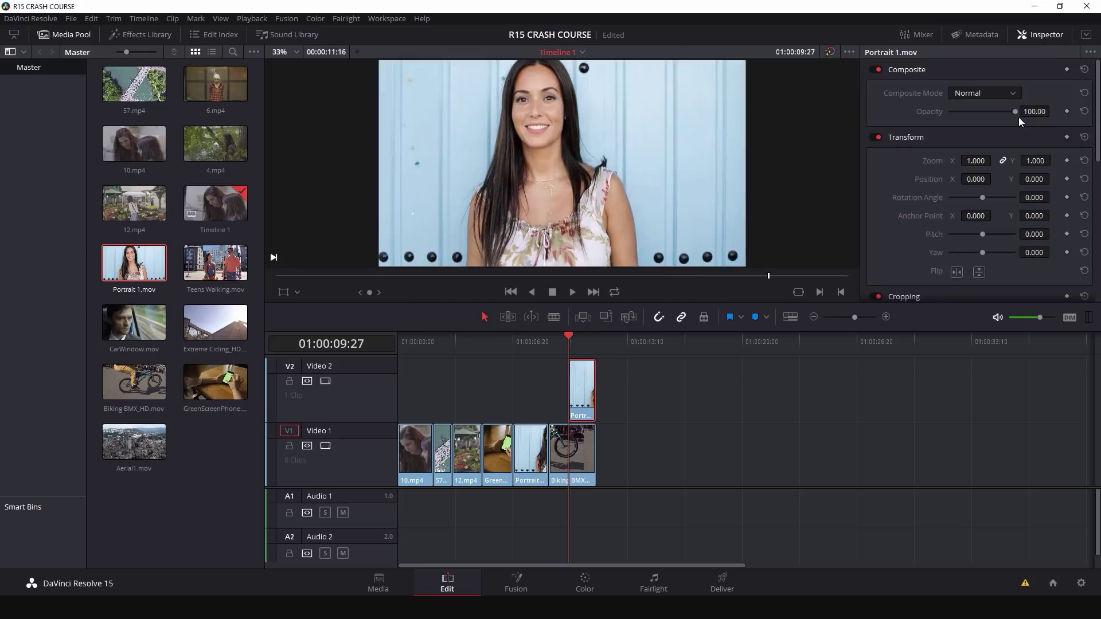
pyautogui.moveTo(1014, 111); pyautogui.dragTo(983, 114)
pyautogui.click(582, 339)
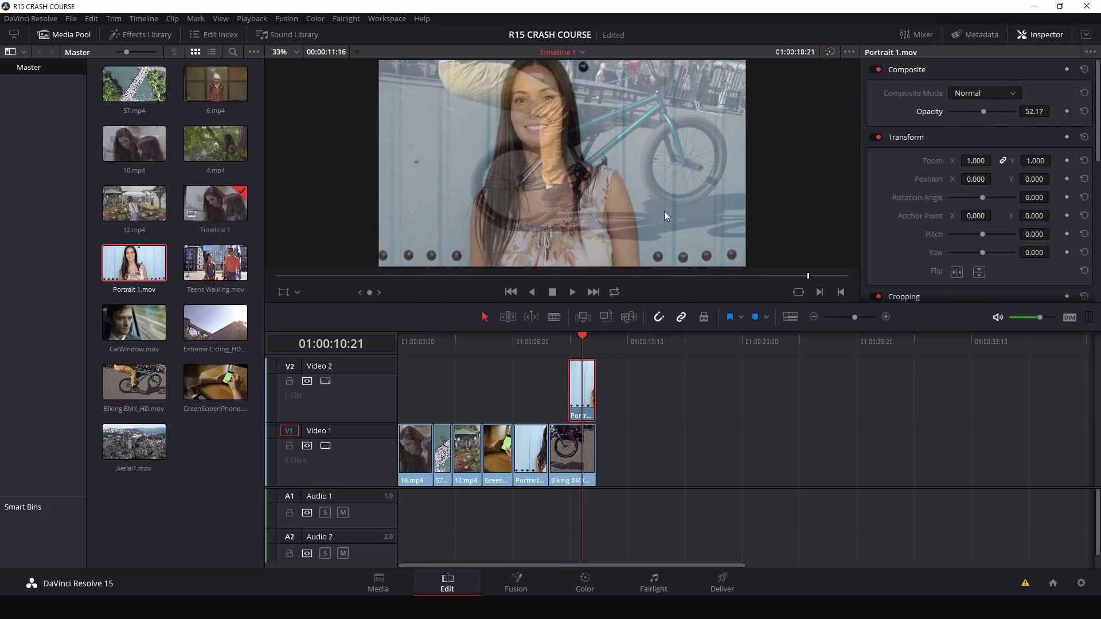
# Step: Compare the 12.mp4 node graph on the Fusion page with the layered clips in the Edit page timeline
pyautogui.hotkey('shift', '5')
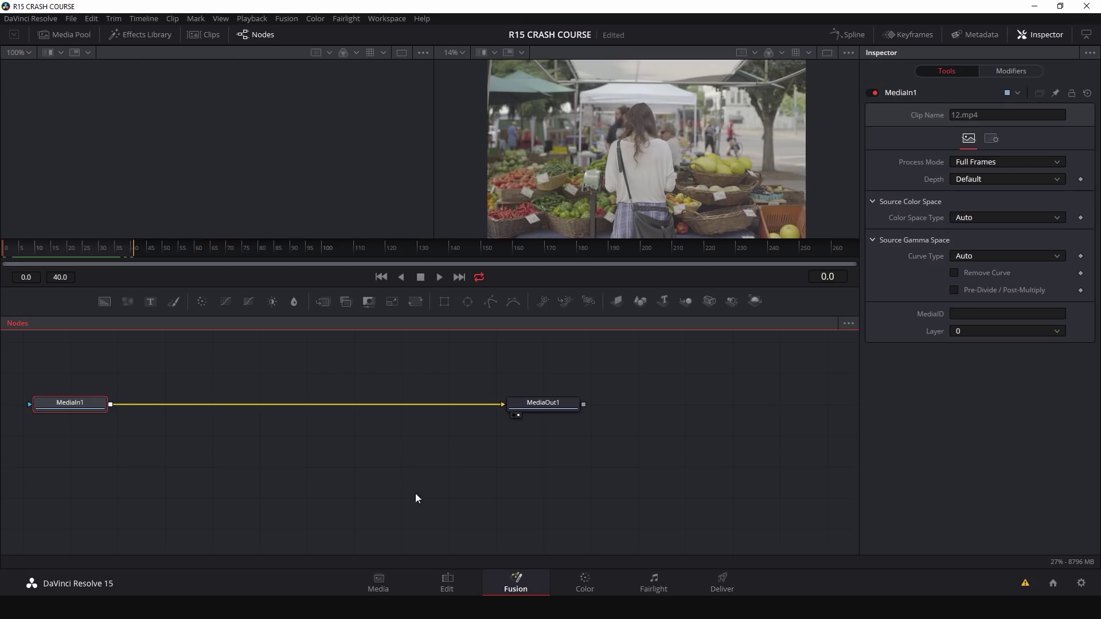
pyautogui.moveTo(403, 439); pyautogui.dragTo(536, 472)
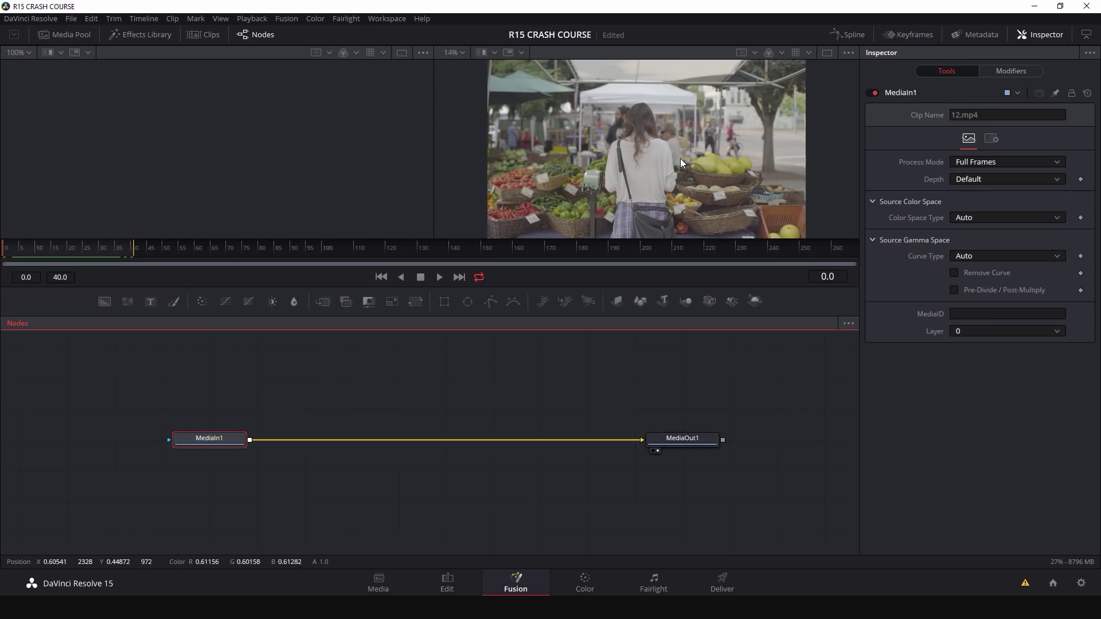
pyautogui.click(448, 582)
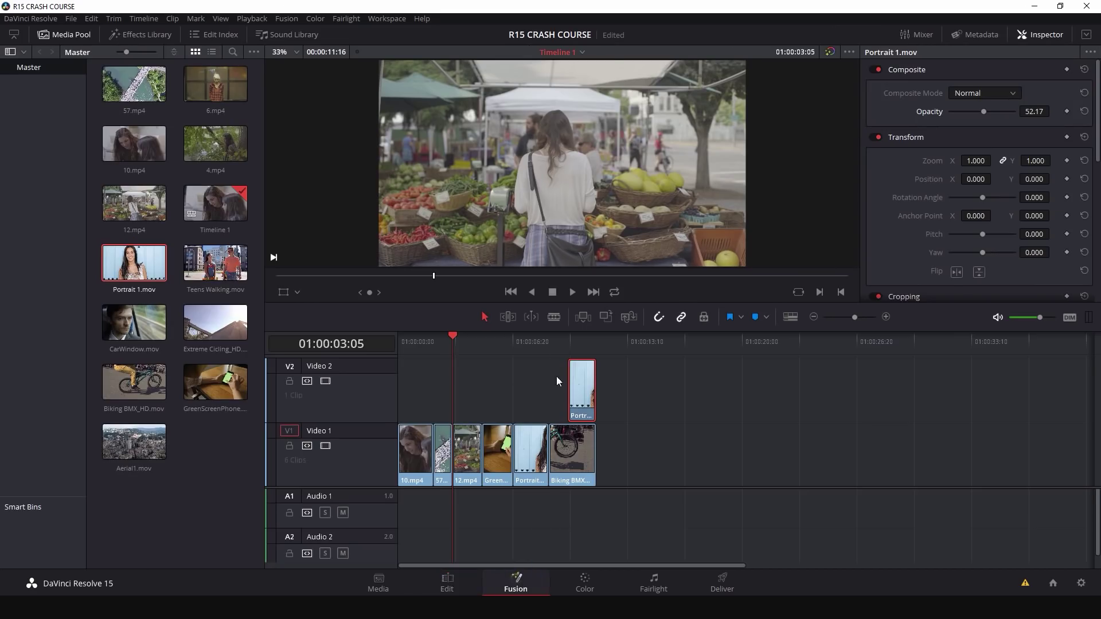
pyautogui.click(523, 582)
# Step: Reposition the MediaIn1 and MediaOut1 nodes slightly in the 12.mp4 node graph
pyautogui.click(217, 441)
pyautogui.moveTo(218, 440); pyautogui.dragTo(206, 442)
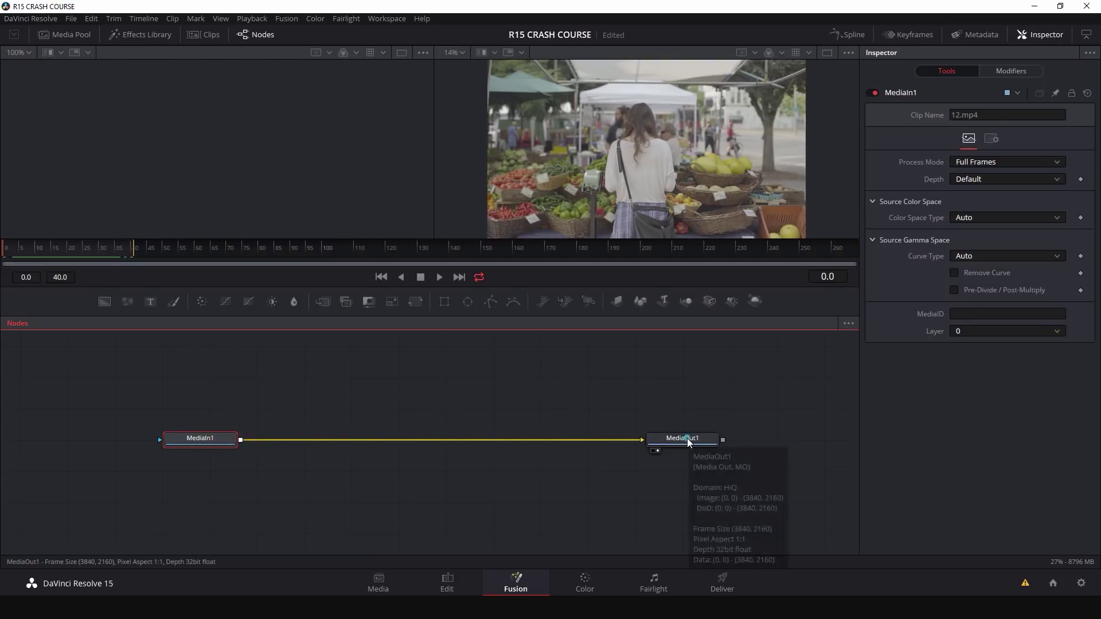
pyautogui.moveTo(687, 438); pyautogui.dragTo(673, 438)
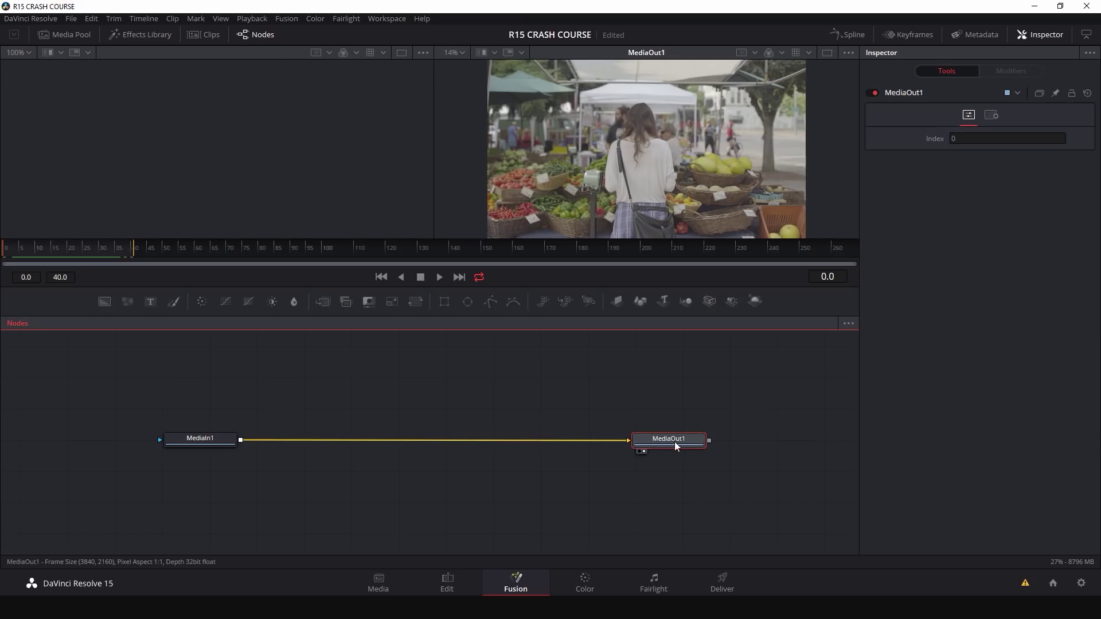
# Step: View MediaOut1 and MediaIn1 in turn in the first Fusion viewer, and clear that viewer
pyautogui.press('1')
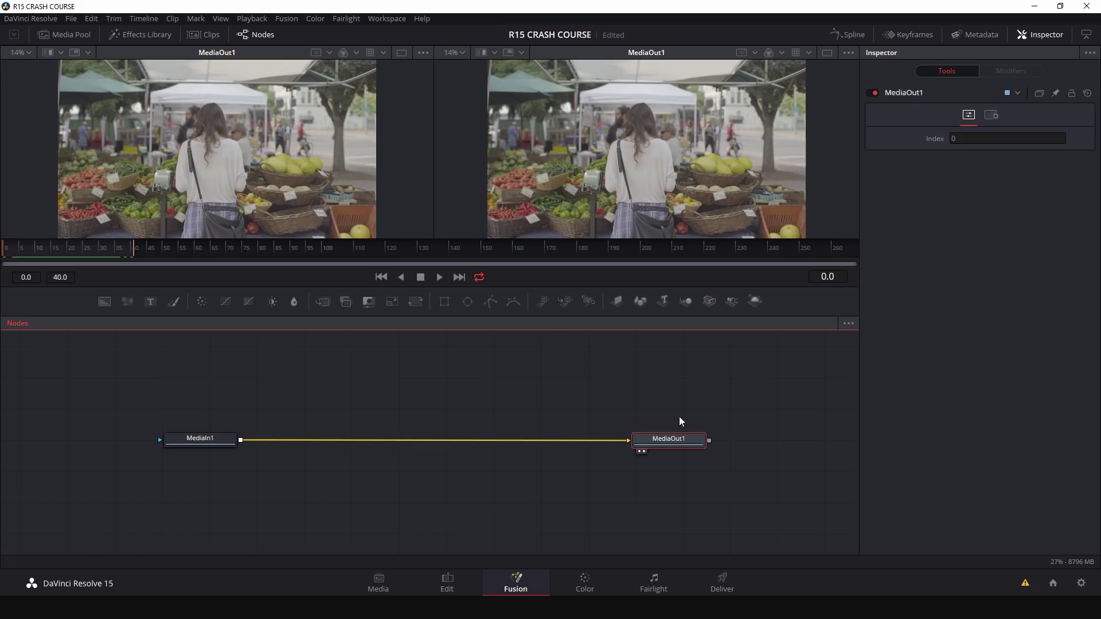
pyautogui.click(206, 442)
pyautogui.press('1')
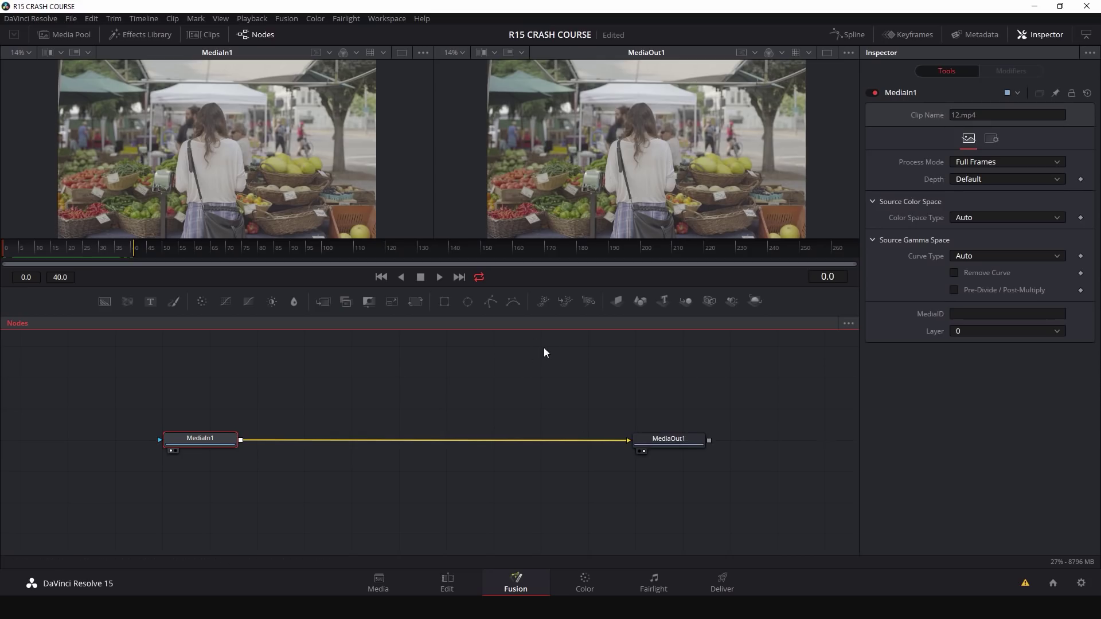
pyautogui.press('1')
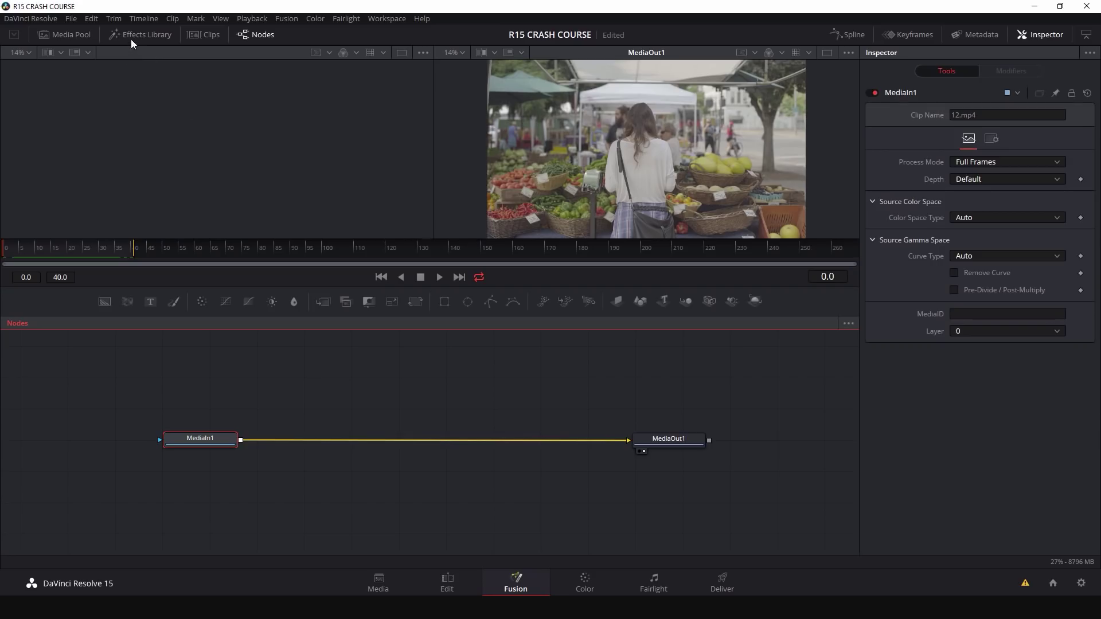
# Step: Show the Effects Library on the Fusion page and expand it to full height
pyautogui.click(69, 36)
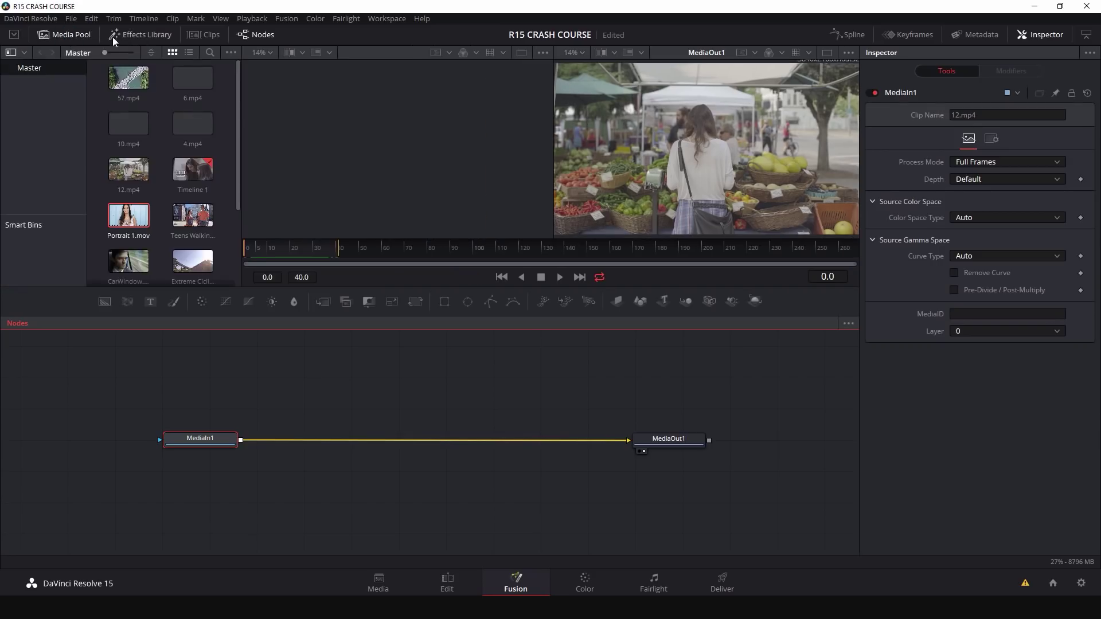
pyautogui.click(132, 37)
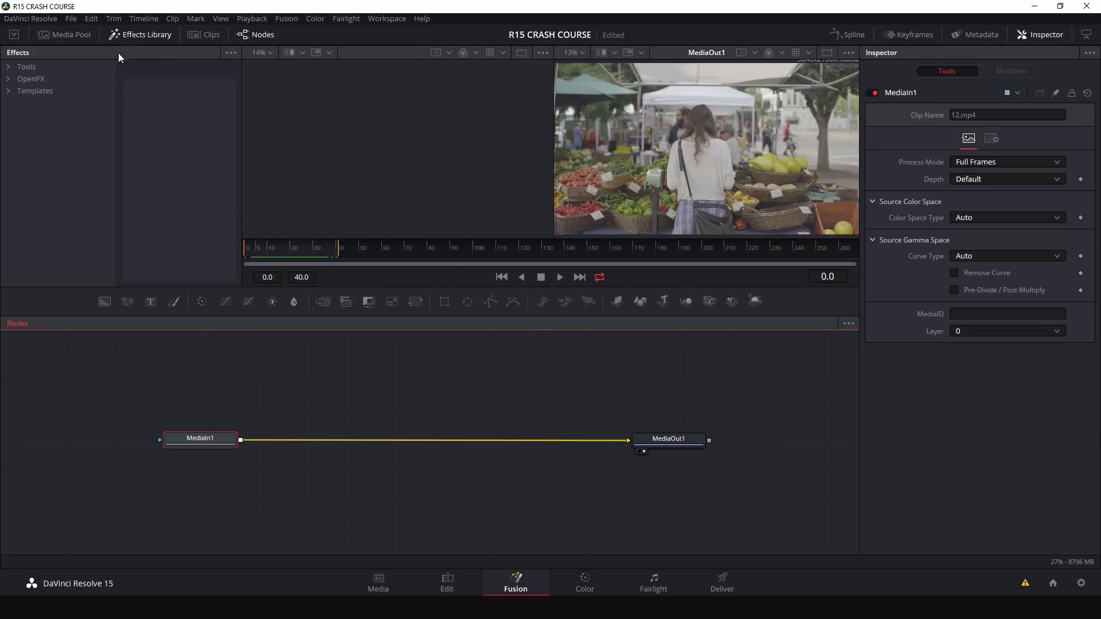
pyautogui.click(14, 35)
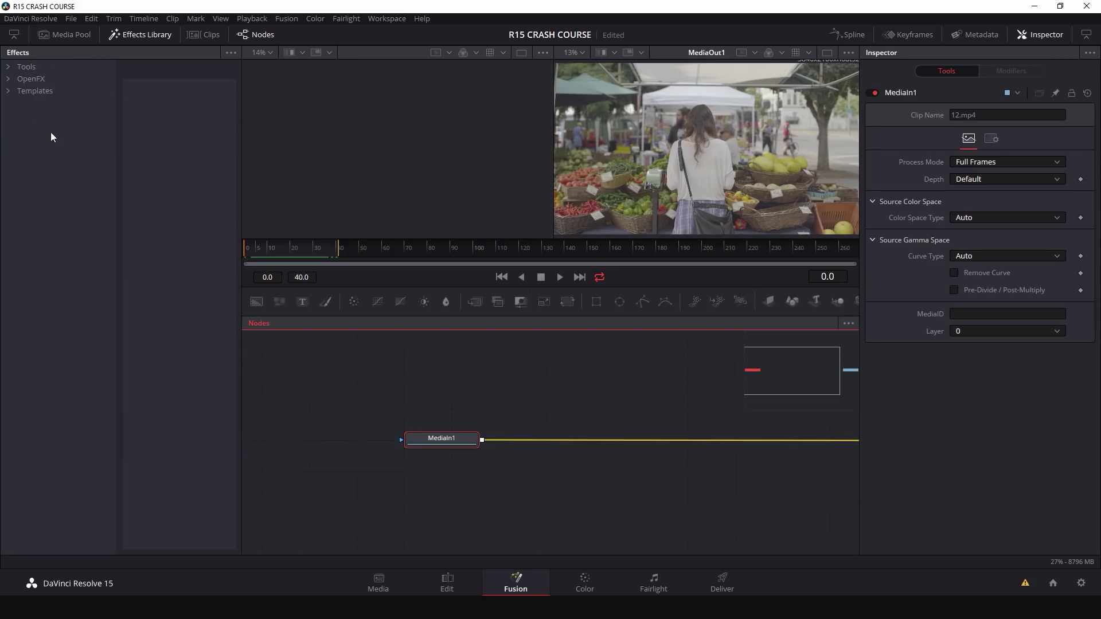
# Step: Add a Blur node from the Blur tools above the connection between MediaIn1 and MediaOut1
pyautogui.click(8, 67)
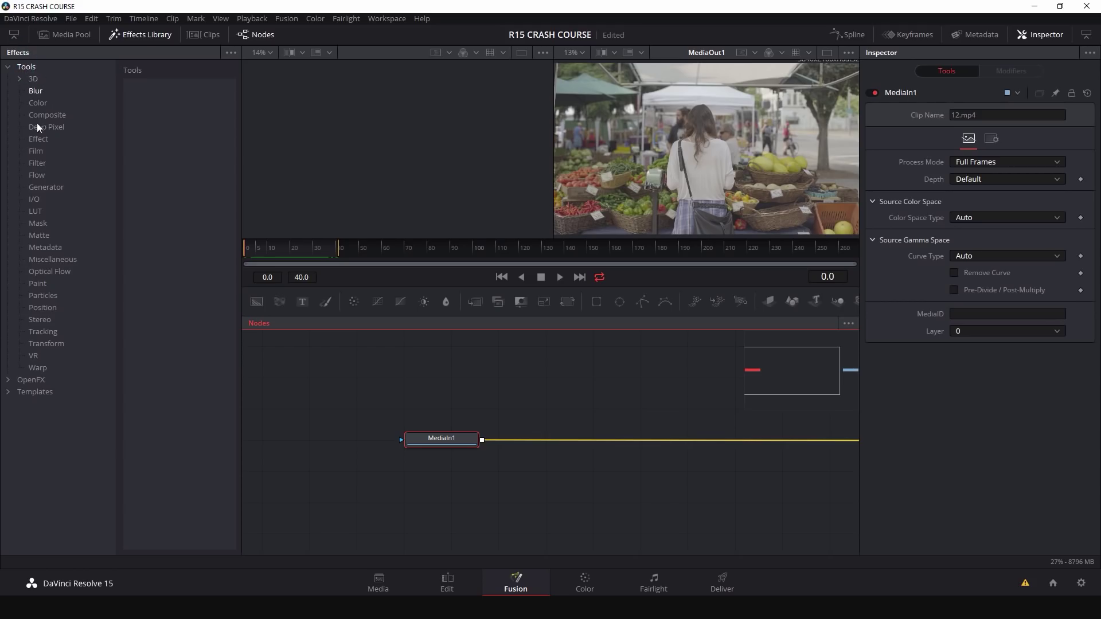
pyautogui.click(36, 91)
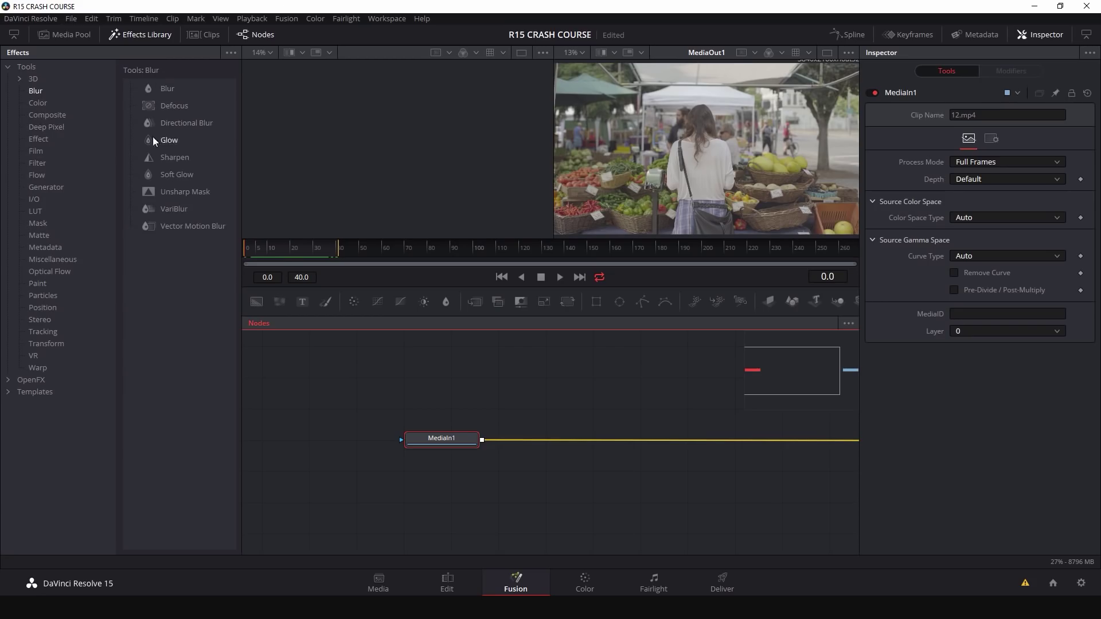
pyautogui.moveTo(539, 381); pyautogui.dragTo(427, 393)
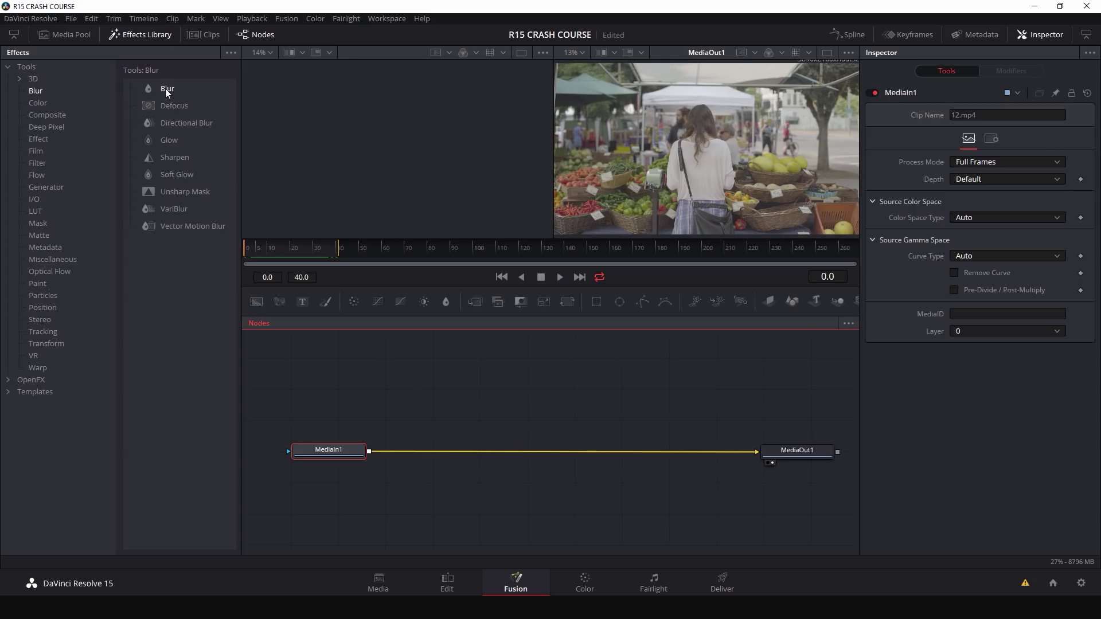
pyautogui.moveTo(164, 90); pyautogui.dragTo(534, 406)
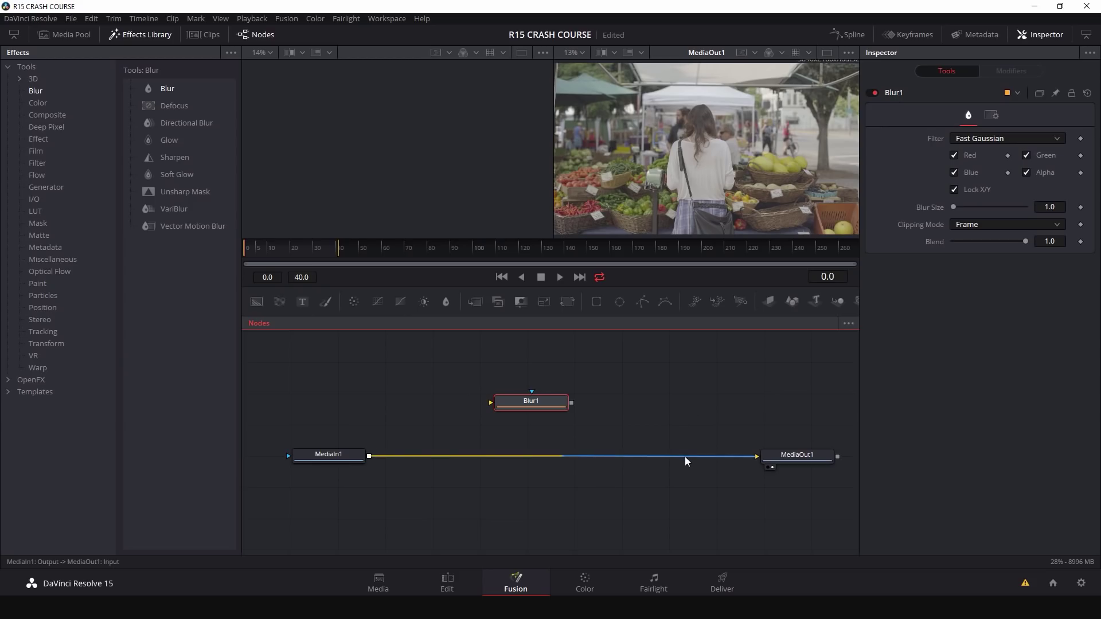
# Step: Replace the direct MediaIn1-MediaOut1 connection with a route through Blur1, with MediaIn1 shown in the first viewer
pyautogui.moveTo(687, 461); pyautogui.dragTo(623, 466)
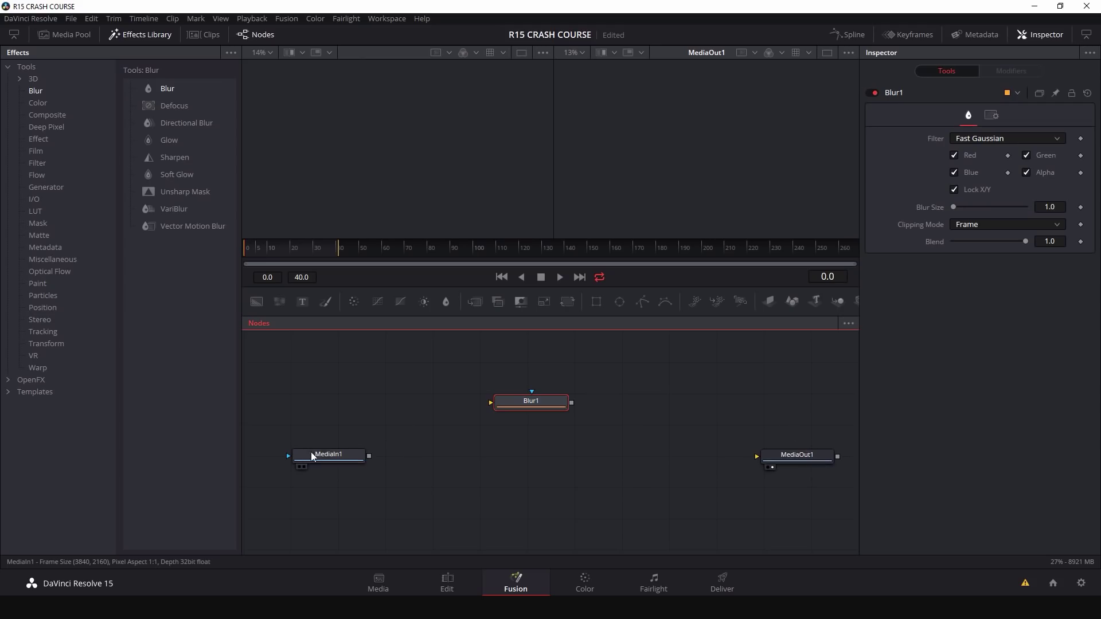
pyautogui.click(334, 459)
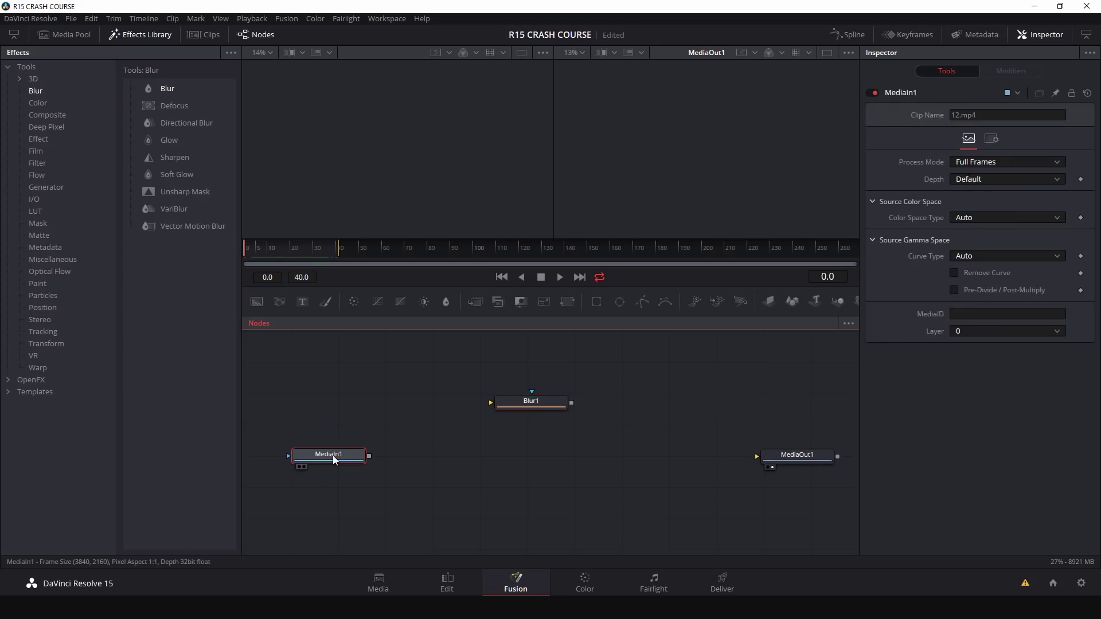
pyautogui.press('1')
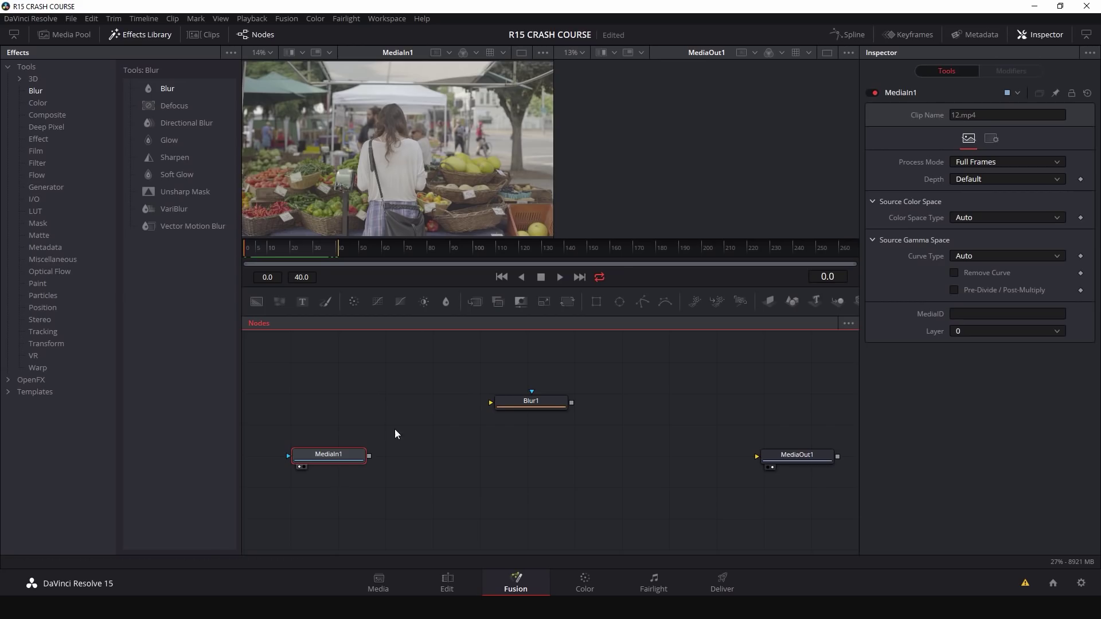
pyautogui.moveTo(369, 456); pyautogui.dragTo(802, 459)
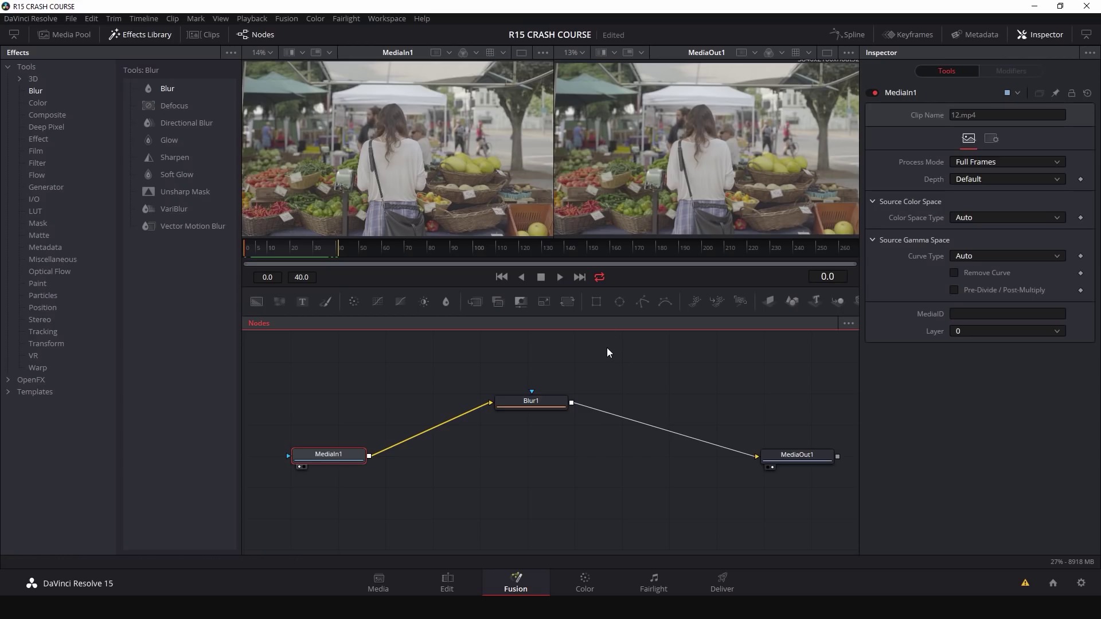
# Step: Set Blur1's Blur Size to 21.3 and line the node up between MediaIn1 and MediaOut1
pyautogui.click(532, 402)
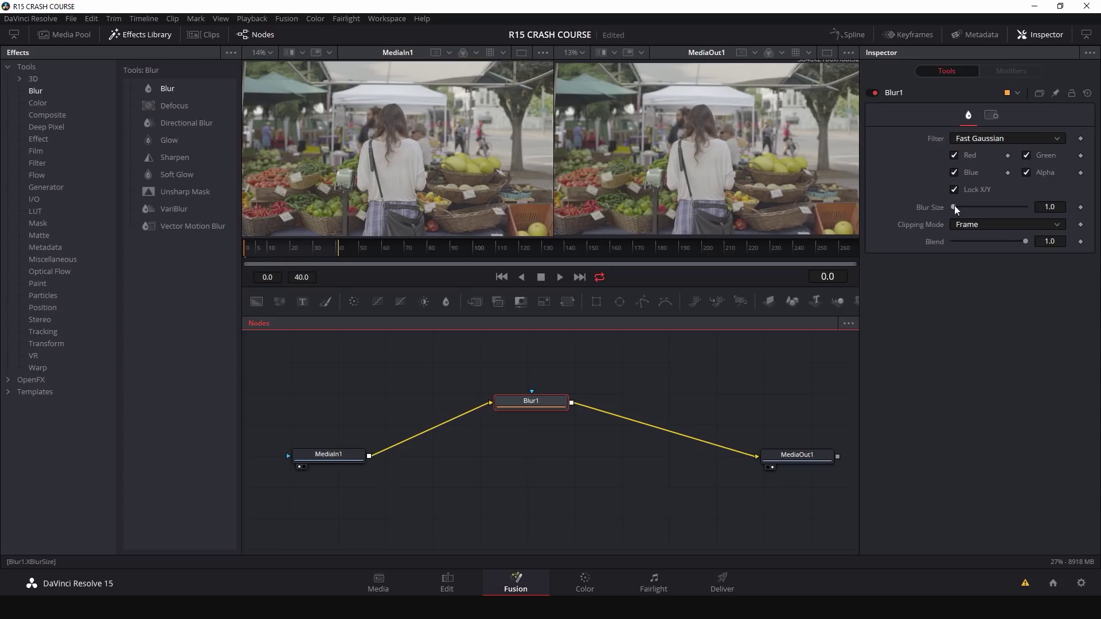
pyautogui.moveTo(954, 208); pyautogui.dragTo(969, 208)
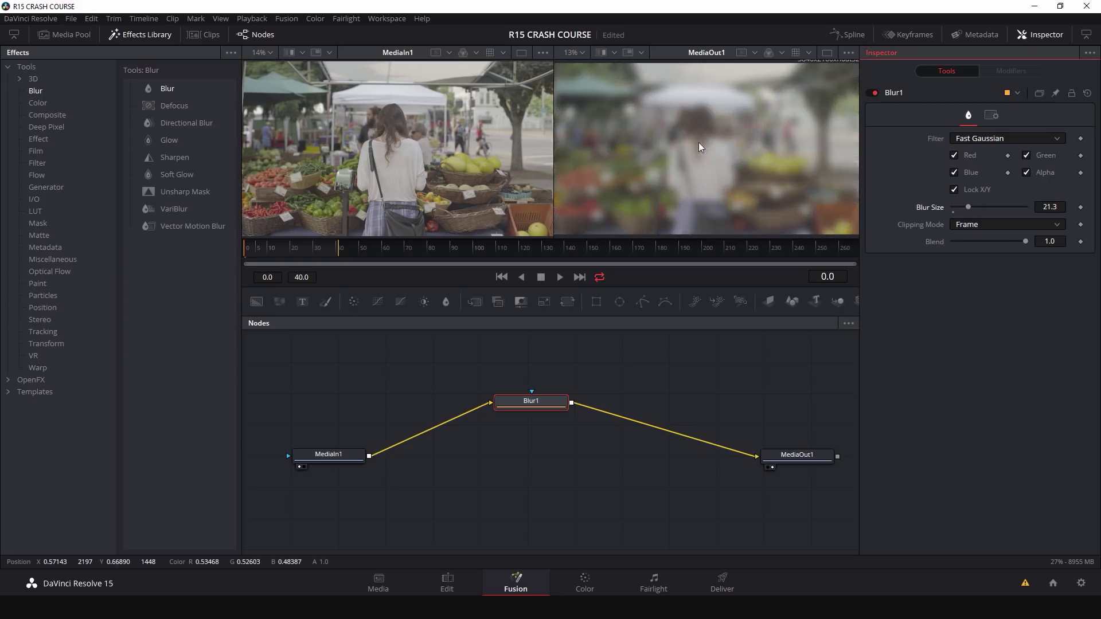
pyautogui.moveTo(541, 409); pyautogui.dragTo(567, 461)
pyautogui.click(603, 390)
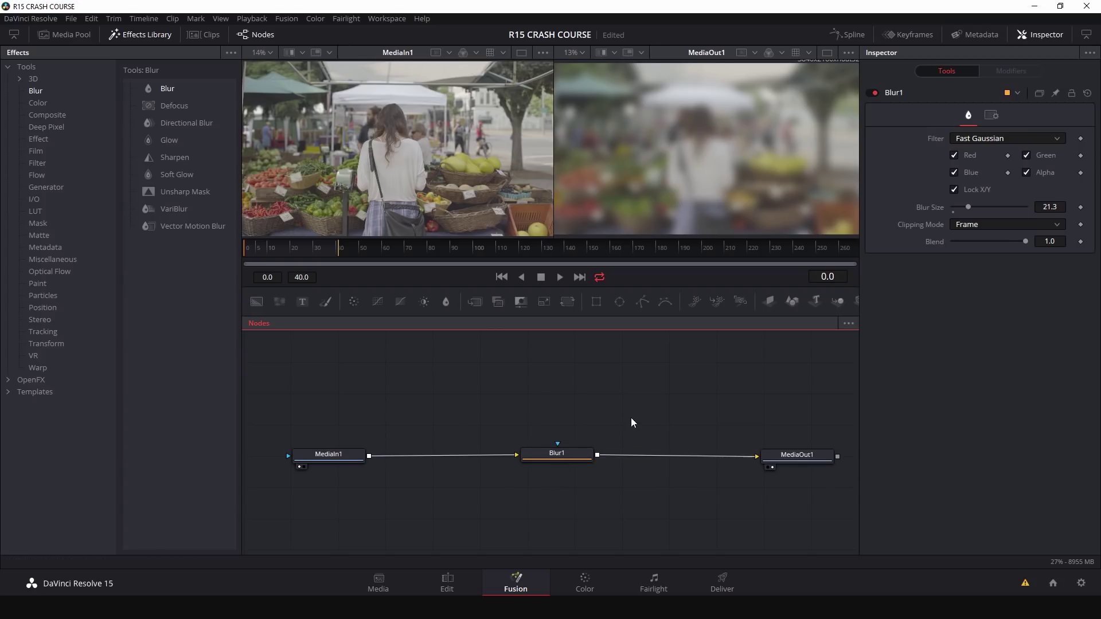
# Step: Trace the node flow from MediaIn1 through Blur1 to MediaOut1
pyautogui.click(342, 456)
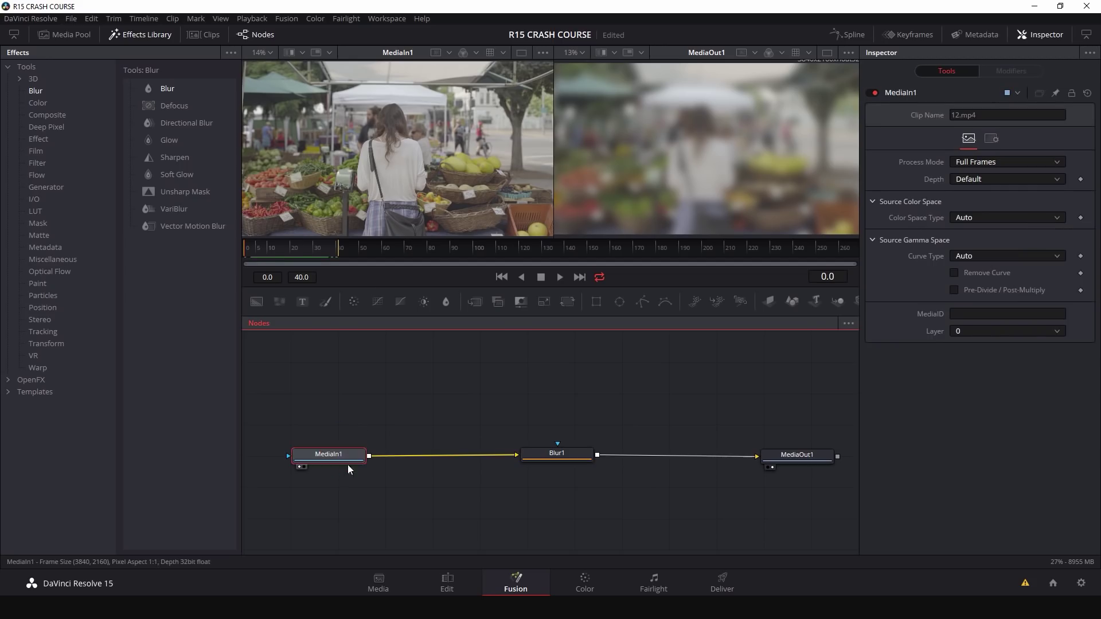
pyautogui.click(560, 454)
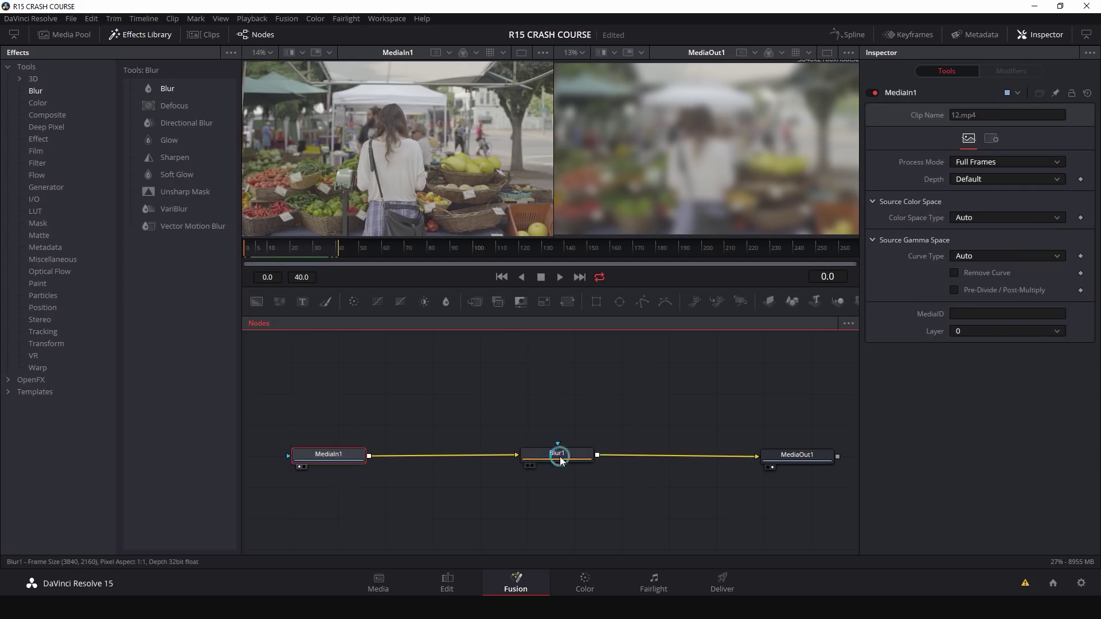
pyautogui.click(788, 462)
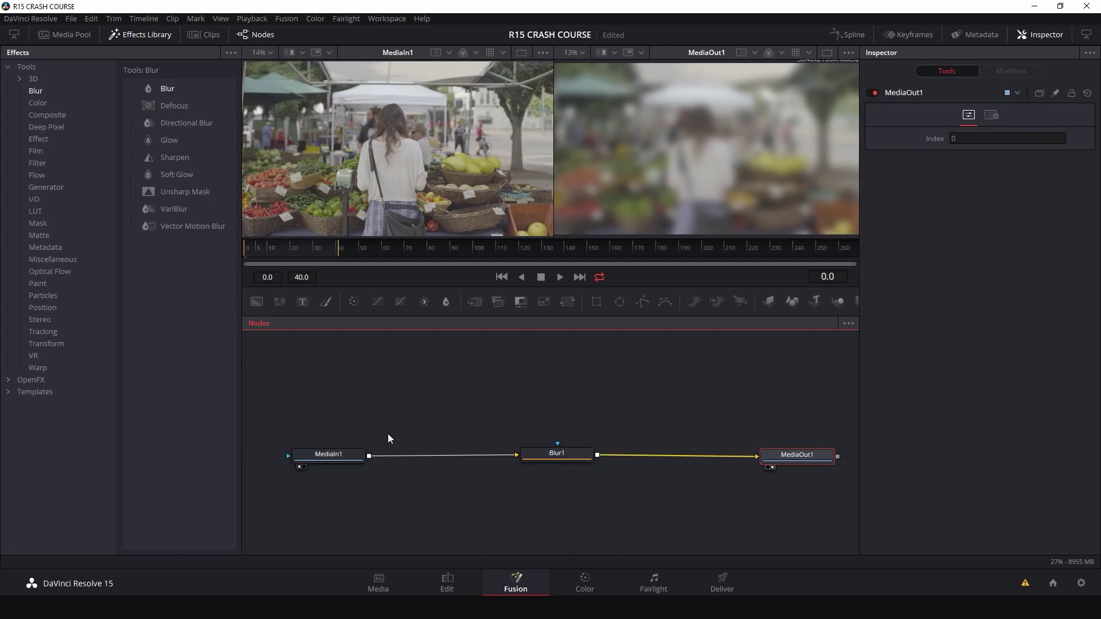
pyautogui.click(775, 410)
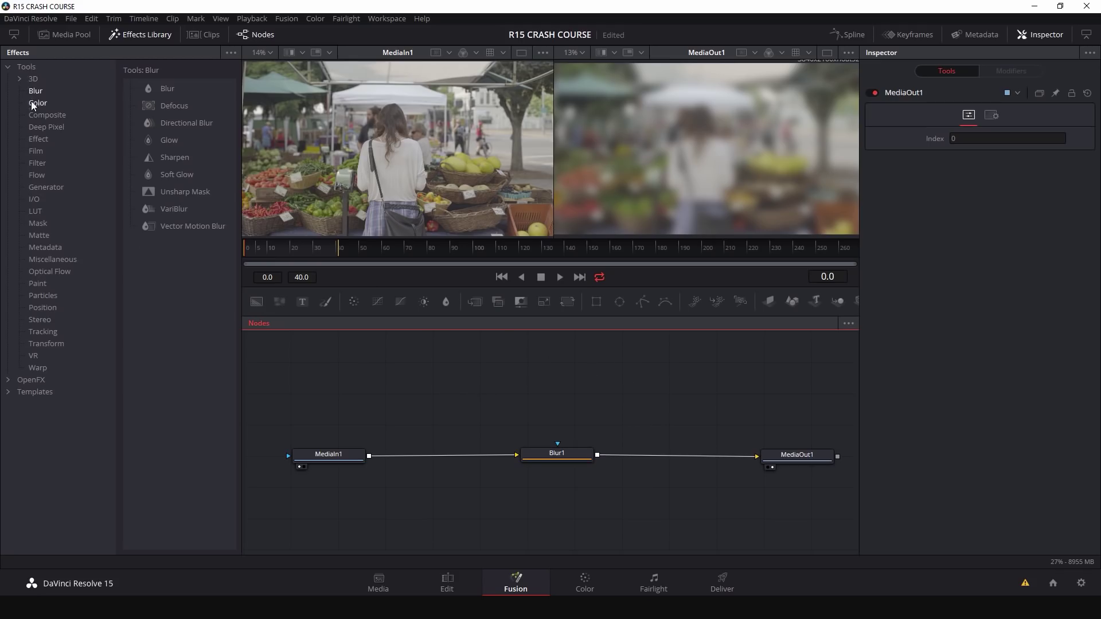
# Step: Add a Text+ generator node above Blur1 and set its styled text to "TEXT"
pyautogui.click(46, 188)
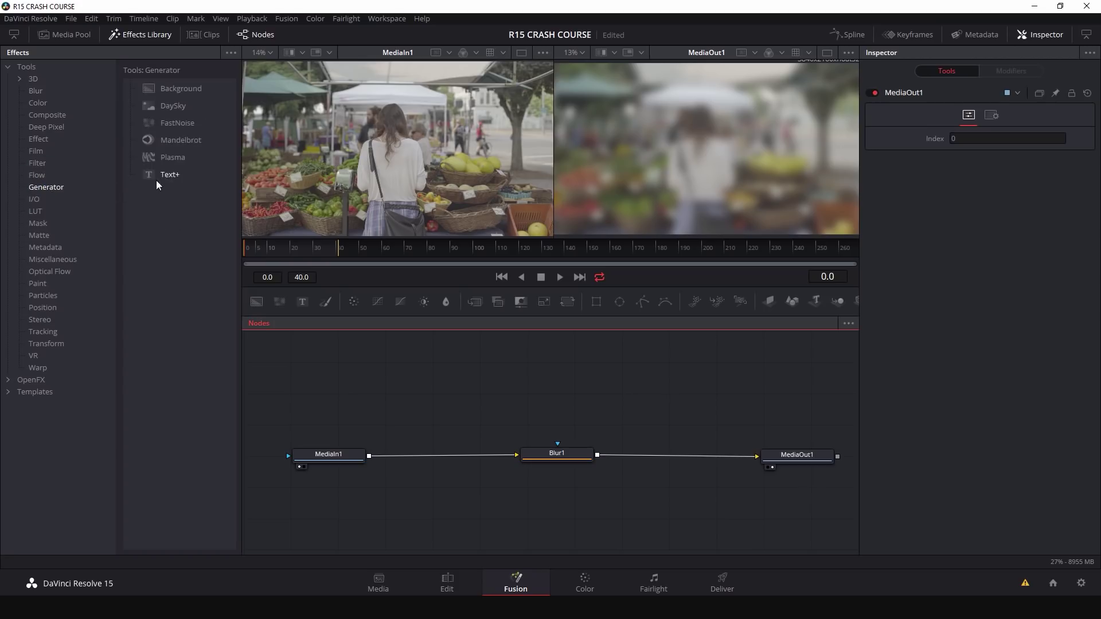
pyautogui.moveTo(170, 181); pyautogui.dragTo(564, 383)
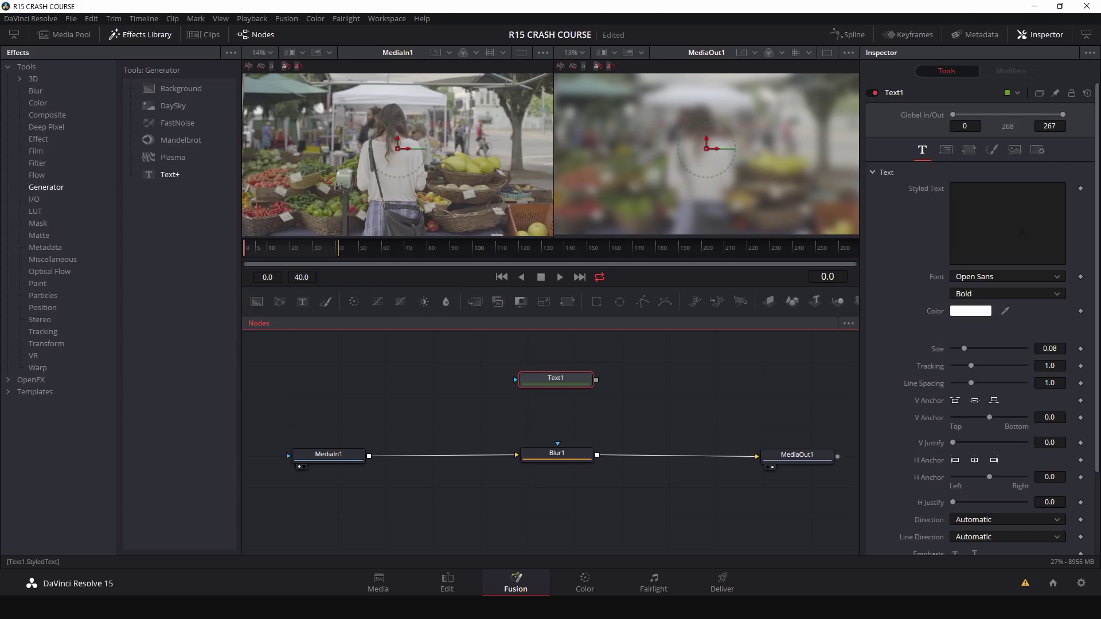
pyautogui.scroll(-3, 913, 346)
pyautogui.scroll(3, 887, 241)
pyautogui.click(976, 216)
pyautogui.write('text')
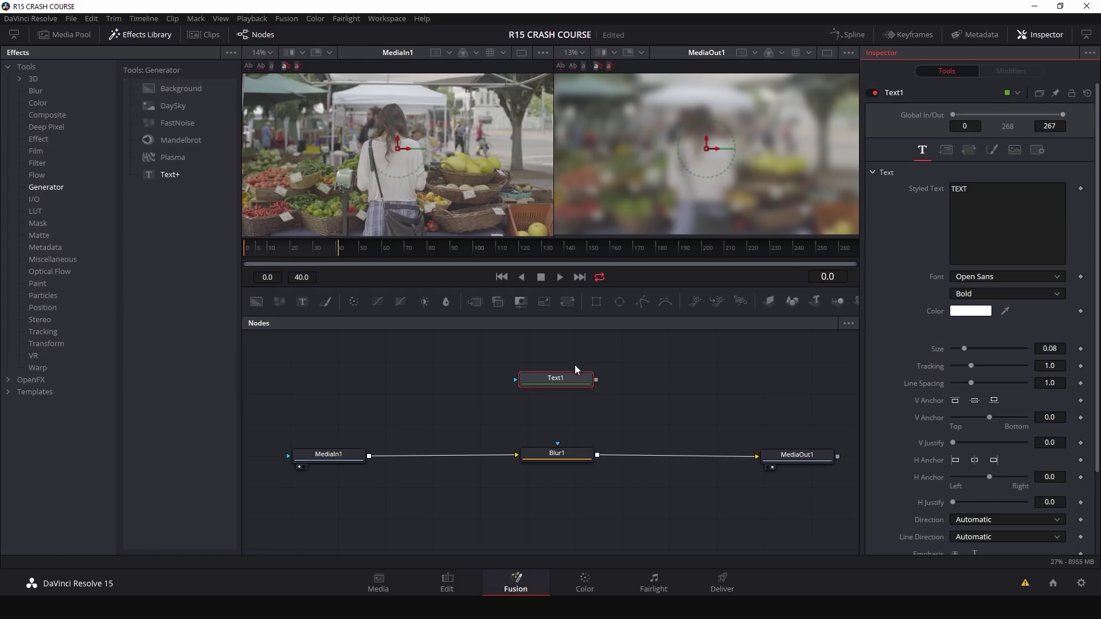
# Step: View Text1, Blur1 and MediaIn1 in turn in the first viewer, ending with Text1 displayed
pyautogui.click(567, 380)
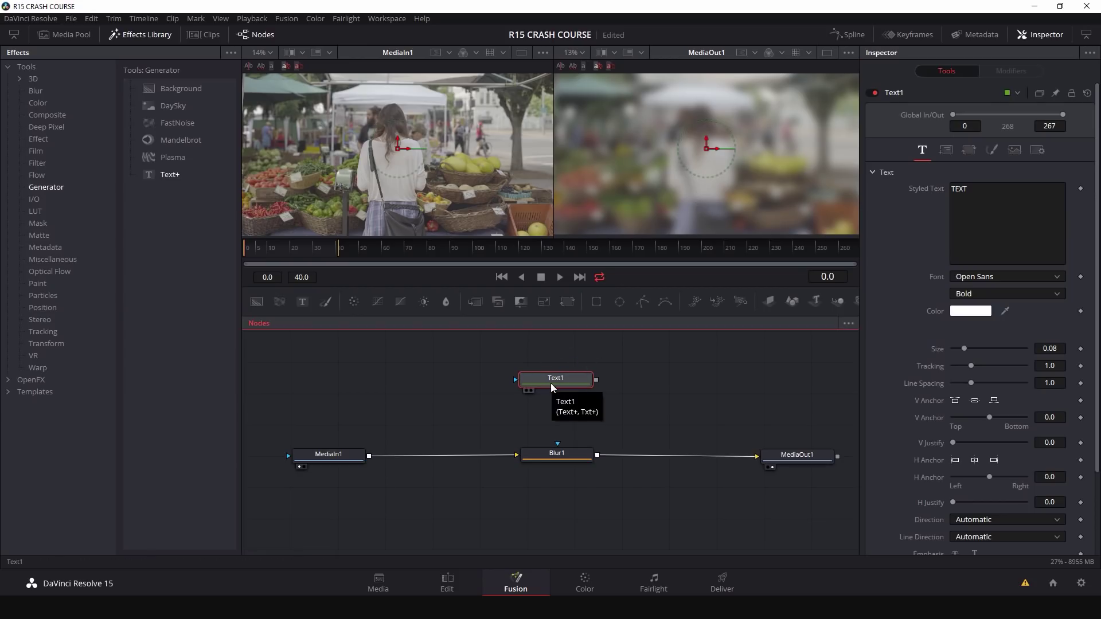
pyautogui.press('1')
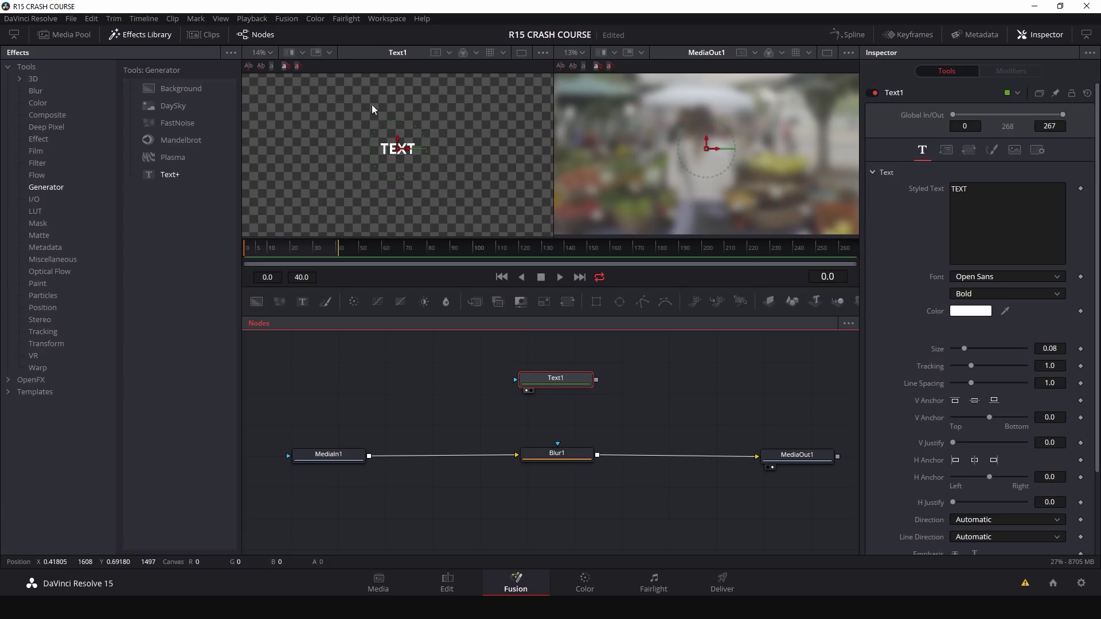
pyautogui.click(554, 456)
pyautogui.press('1')
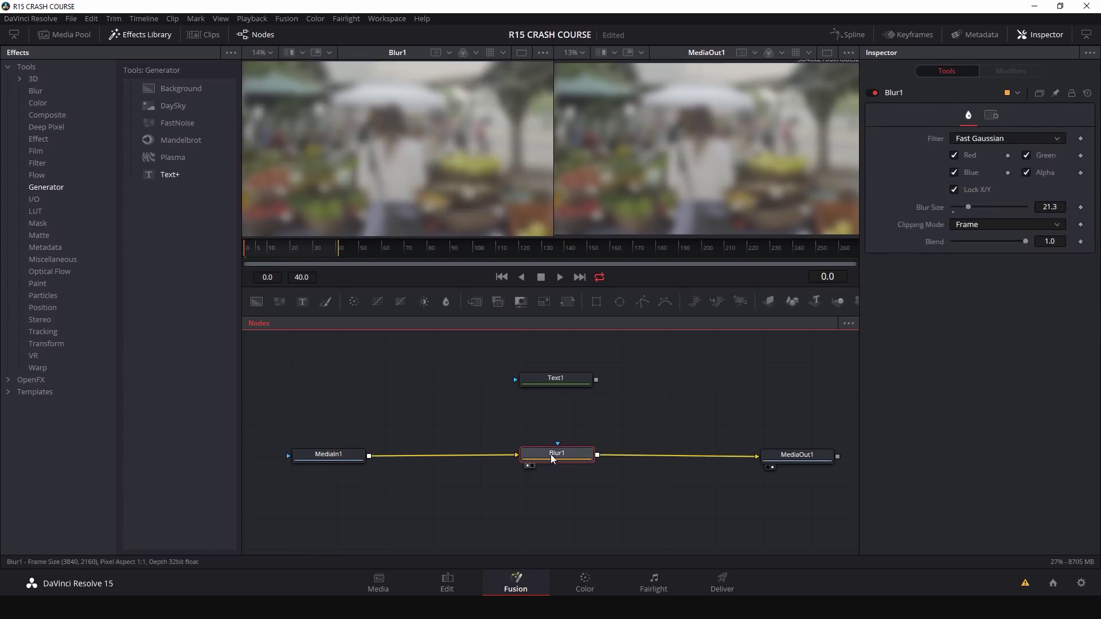
pyautogui.click(328, 454)
pyautogui.press('1')
pyautogui.click(554, 382)
pyautogui.press('1')
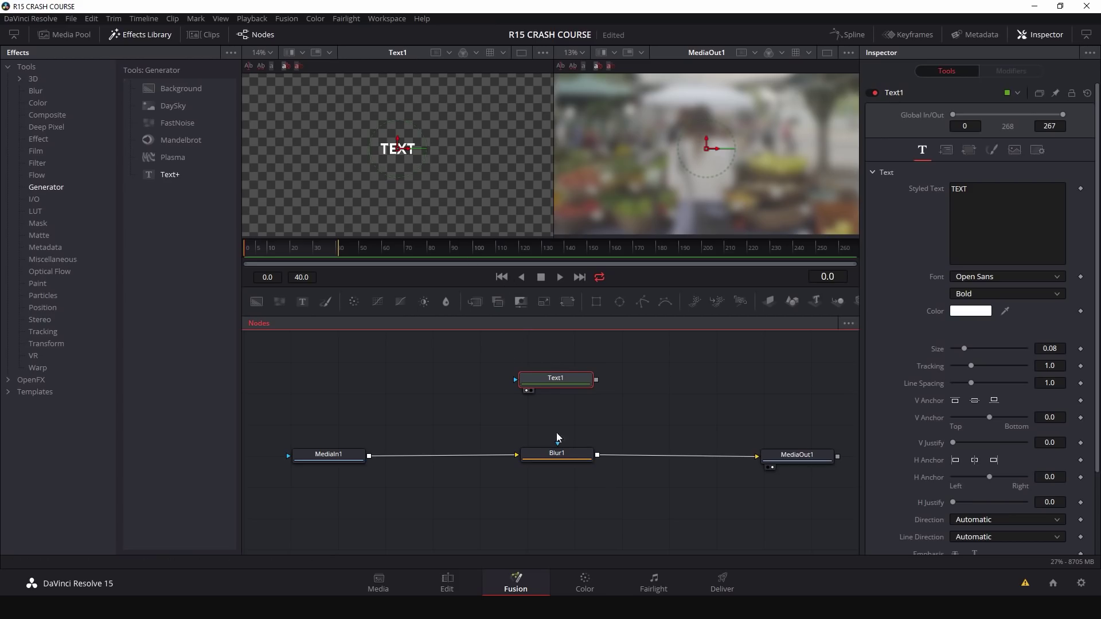
# Step: Try to insert Text1 between Blur1 and MediaOut1 by connecting Blur1 to Text1 and Text1 to MediaOut1
pyautogui.moveTo(546, 381); pyautogui.dragTo(641, 400)
pyautogui.click(726, 457)
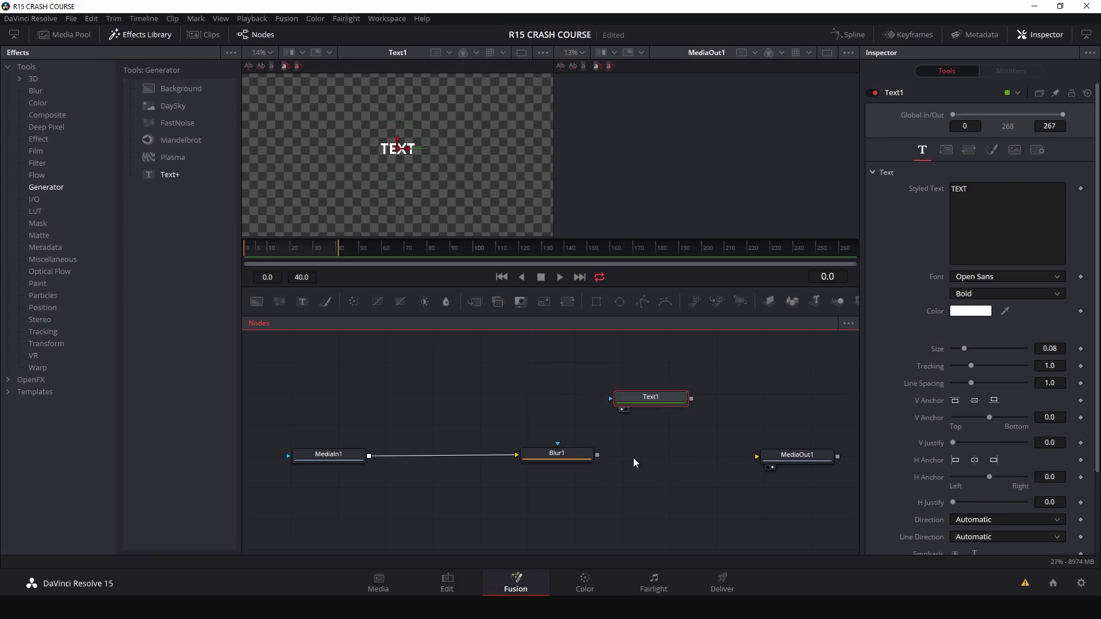
pyautogui.moveTo(597, 455); pyautogui.dragTo(627, 399)
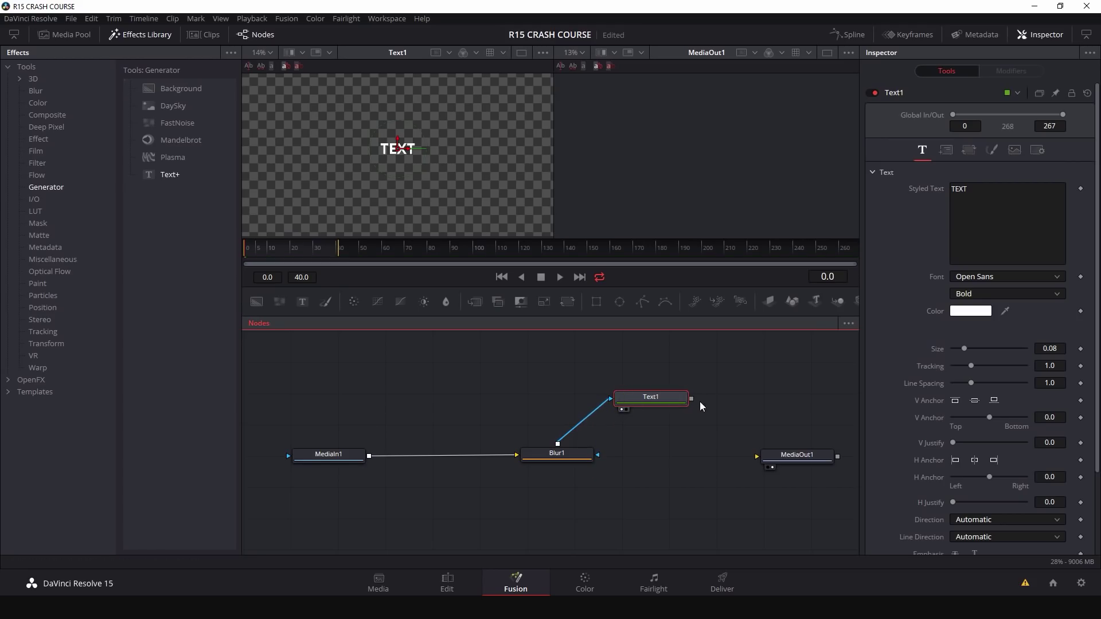
pyautogui.moveTo(692, 401); pyautogui.dragTo(758, 457)
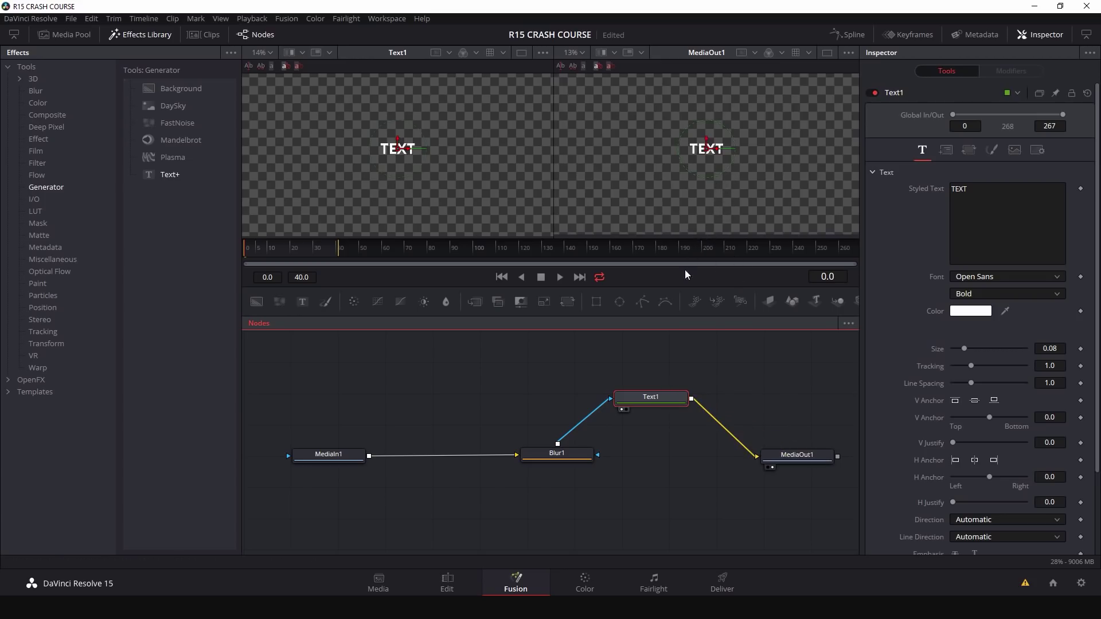
# Step: Undo the rewiring and move of Text1, and deselect the node
pyautogui.hotkey('ctrl', 'z')
pyautogui.hotkey('ctrl', 'z')
pyautogui.hotkey('ctrl', 'z')
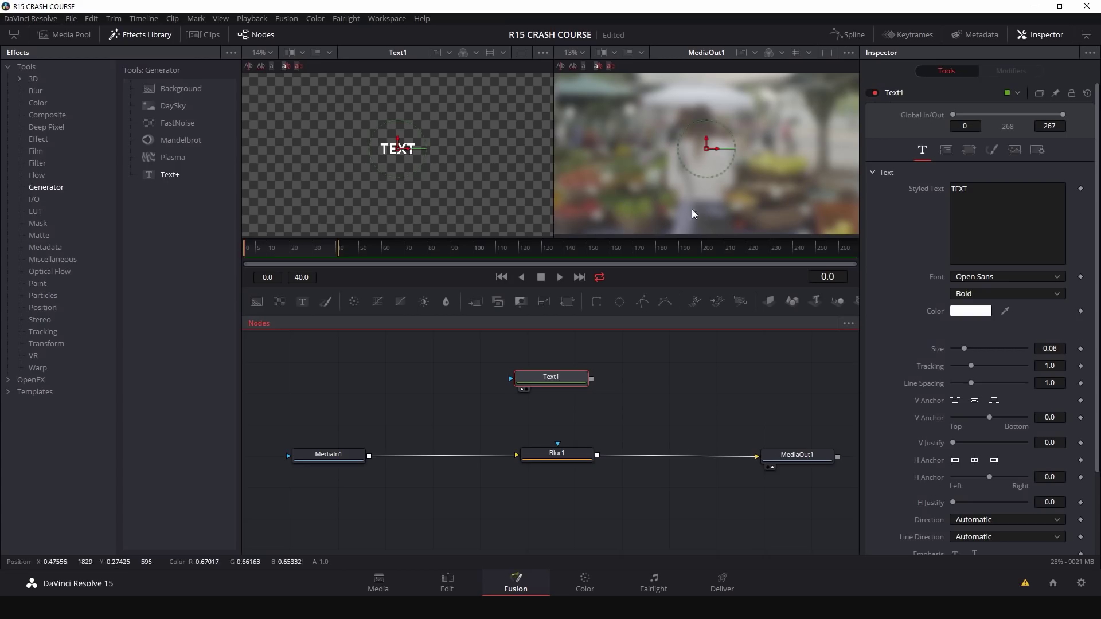
pyautogui.click(688, 351)
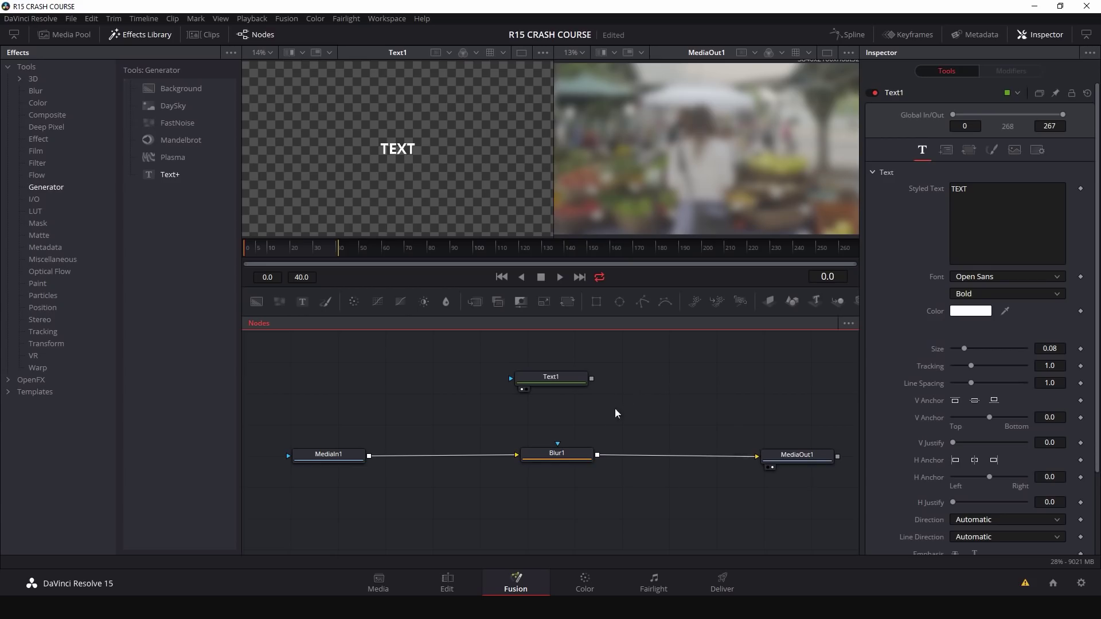
# Step: Add a Merge node between Text1 and MediaOut1 and disconnect Blur1 from MediaOut1
pyautogui.click(559, 453)
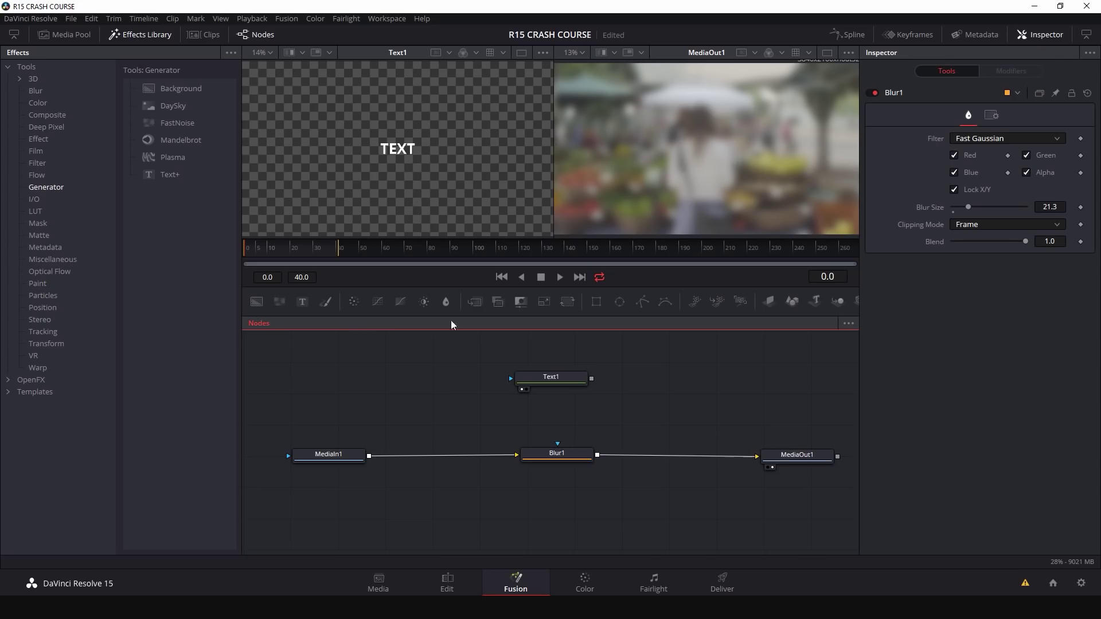
pyautogui.moveTo(475, 304); pyautogui.dragTo(668, 408)
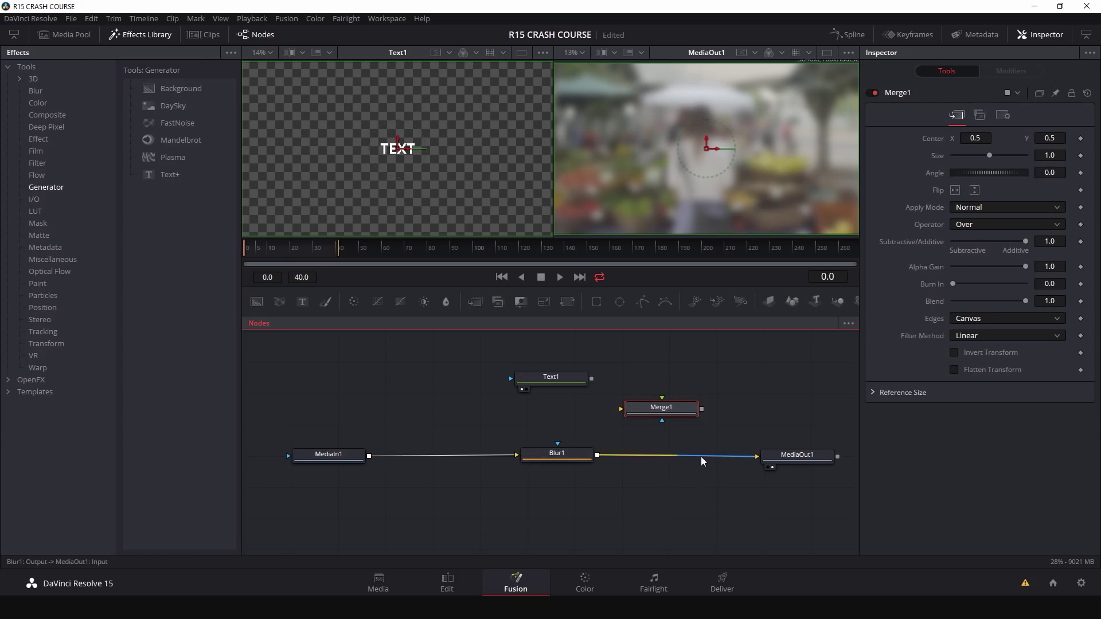
pyautogui.moveTo(731, 464); pyautogui.dragTo(727, 467)
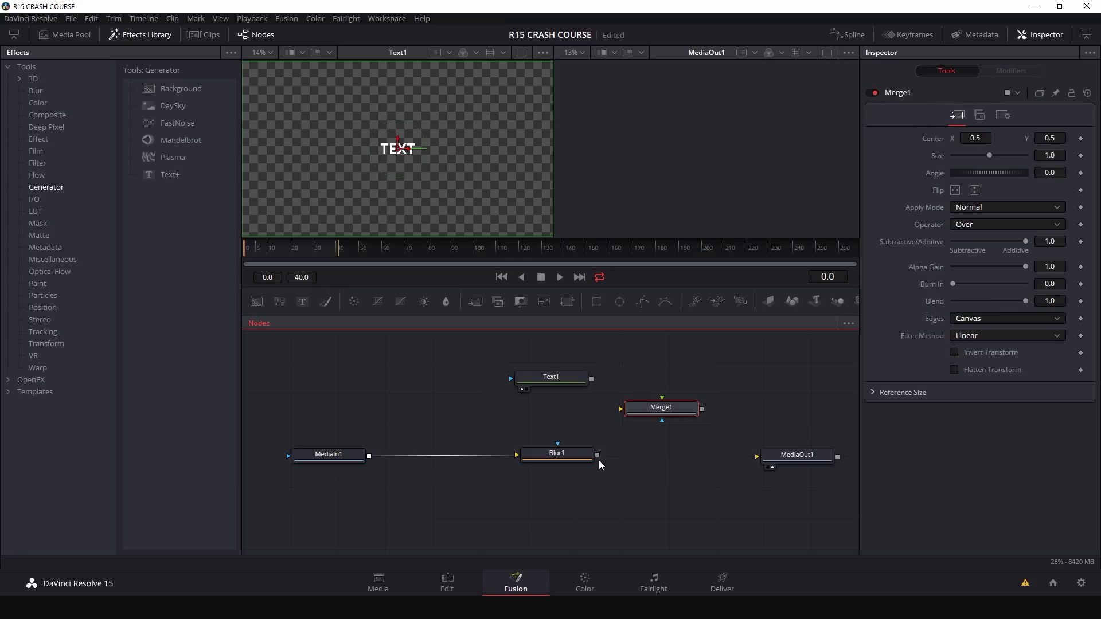
# Step: Route Blur1 through Merge1 to MediaOut1 with the nodes in line, and connect Text1 to Merge1's foreground input
pyautogui.moveTo(597, 455); pyautogui.dragTo(630, 409)
pyautogui.moveTo(702, 409); pyautogui.dragTo(793, 462)
pyautogui.moveTo(686, 408); pyautogui.dragTo(699, 450)
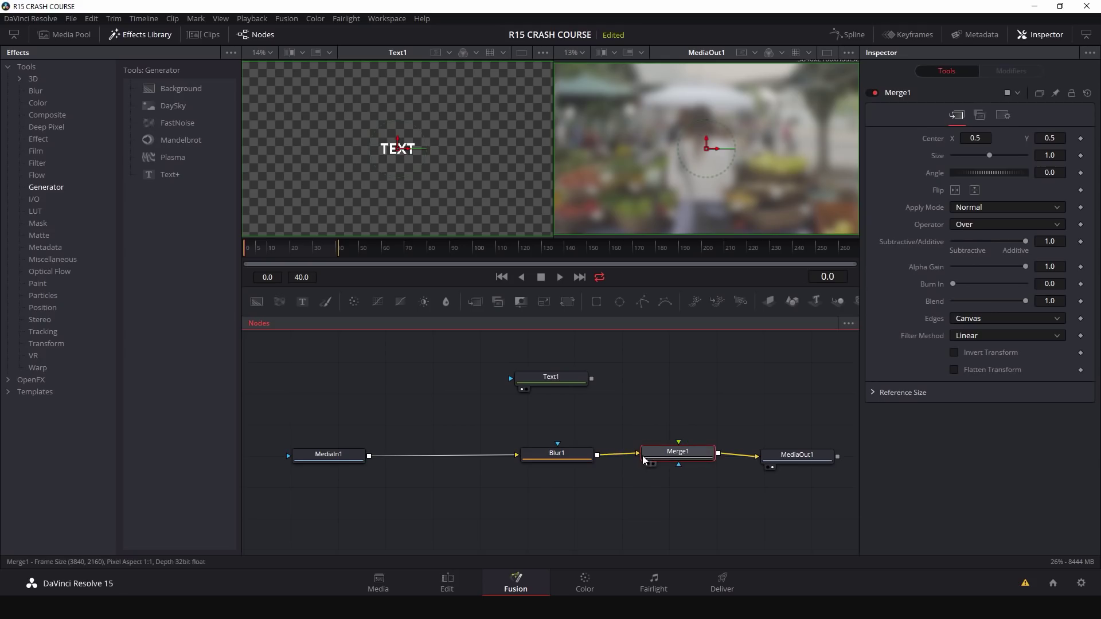
pyautogui.moveTo(592, 383); pyautogui.dragTo(682, 472)
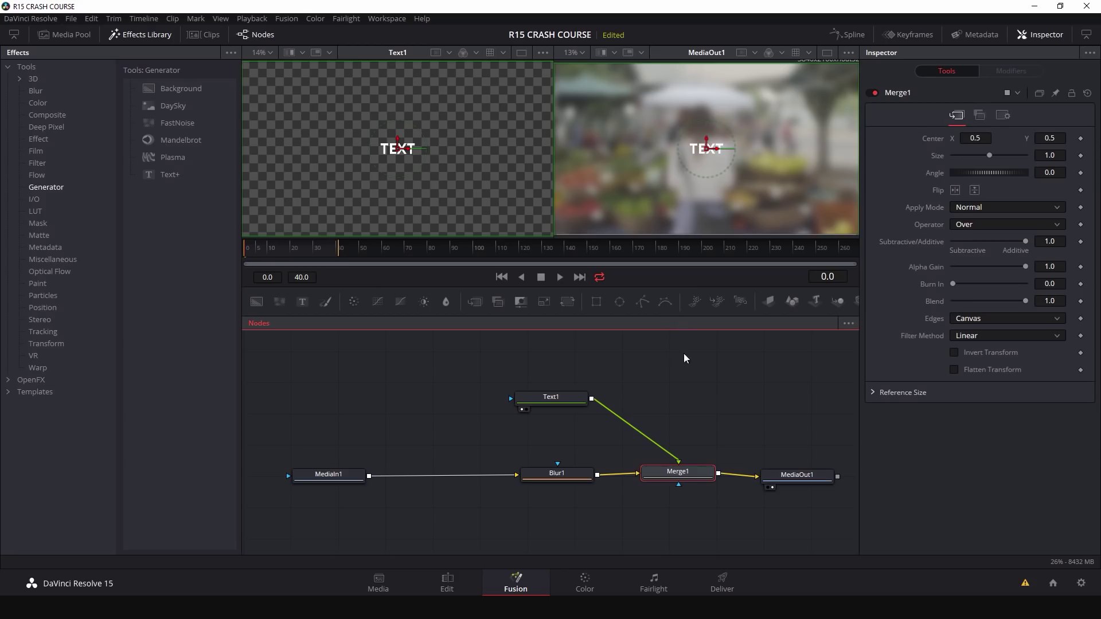
# Step: Delete the Merge1 node and leave no node selected
pyautogui.click(714, 394)
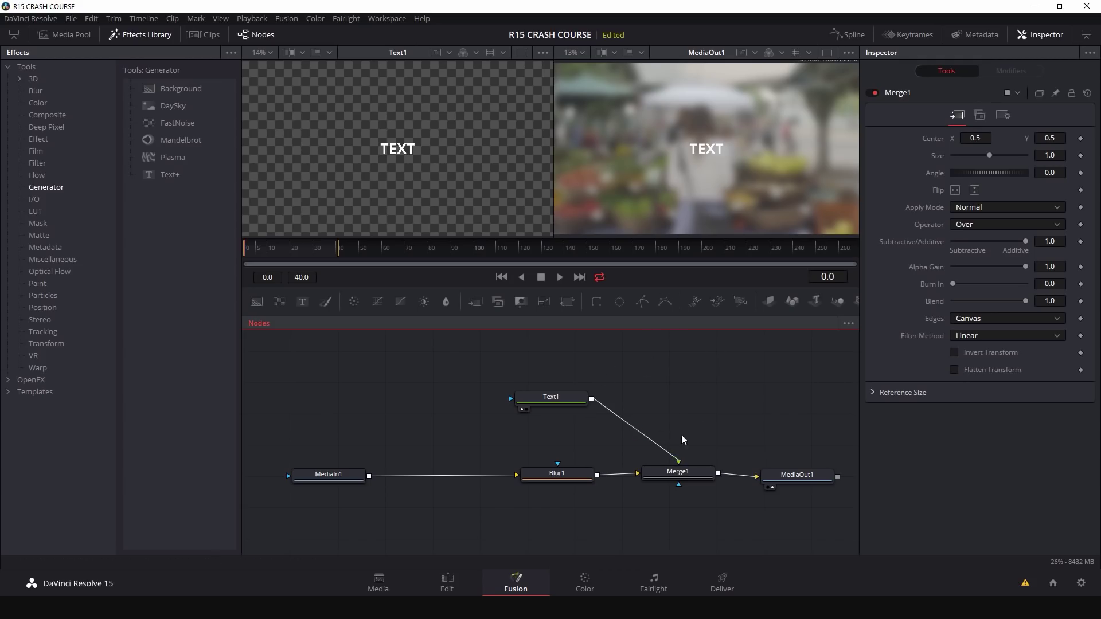
pyautogui.click(691, 479)
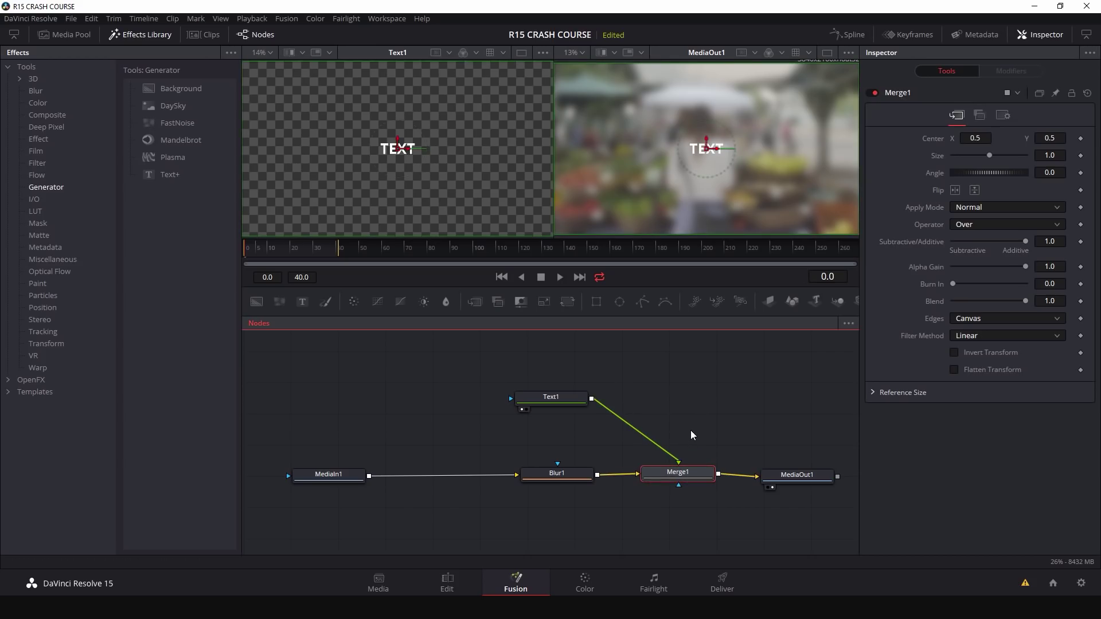
pyautogui.press('Delete')
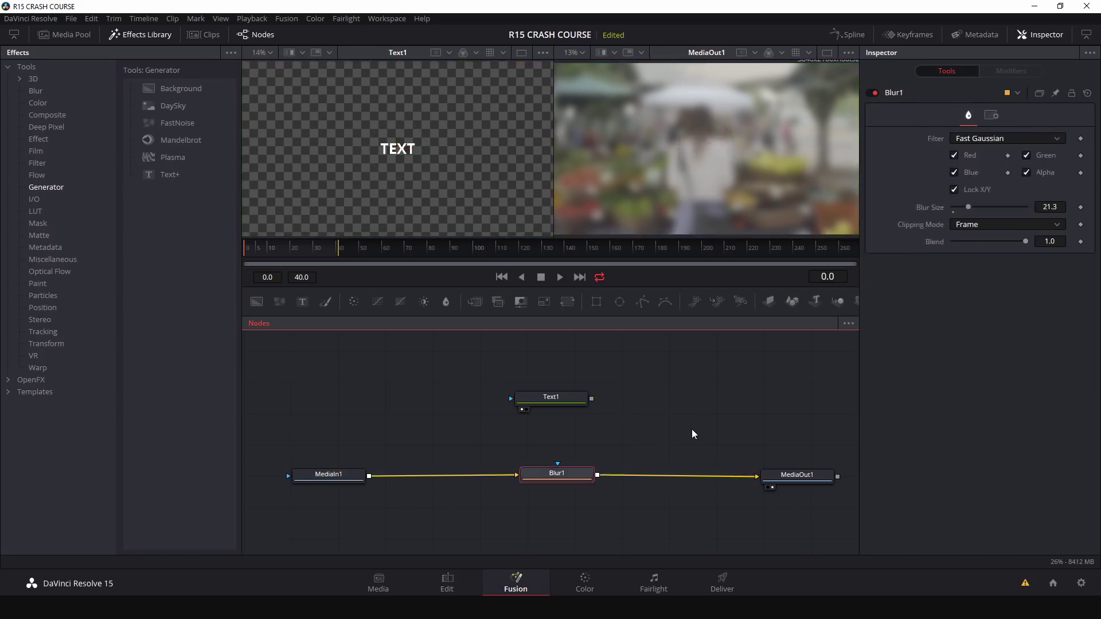
pyautogui.click(659, 443)
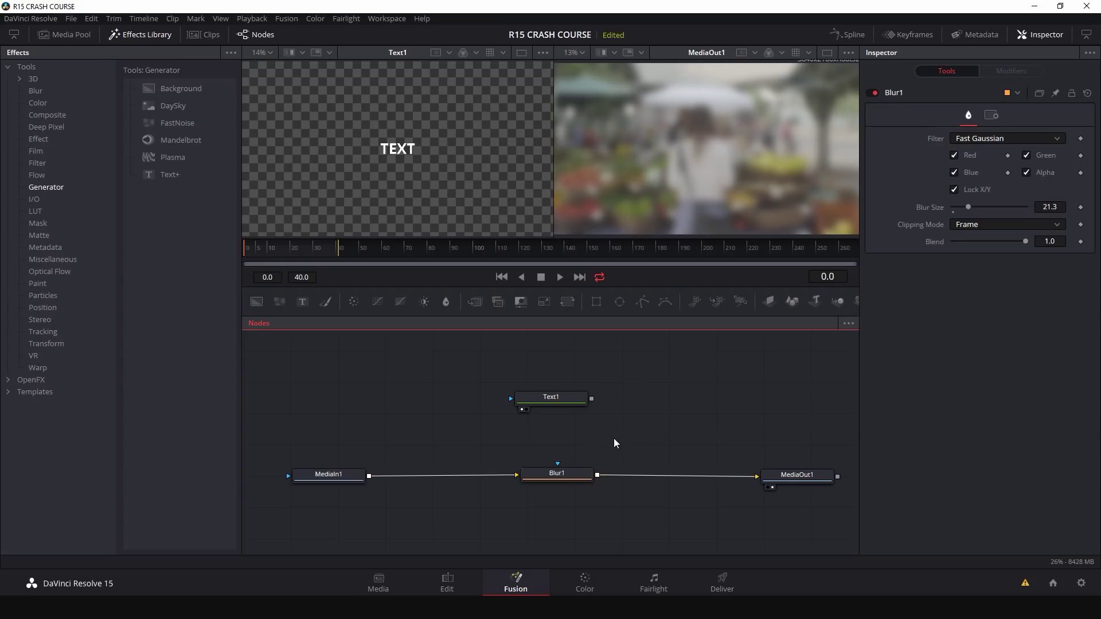
# Step: Try adding a standalone Merge node by searching for MRG with no node selected, and delete it
pyautogui.hotkey('shift', 'space')
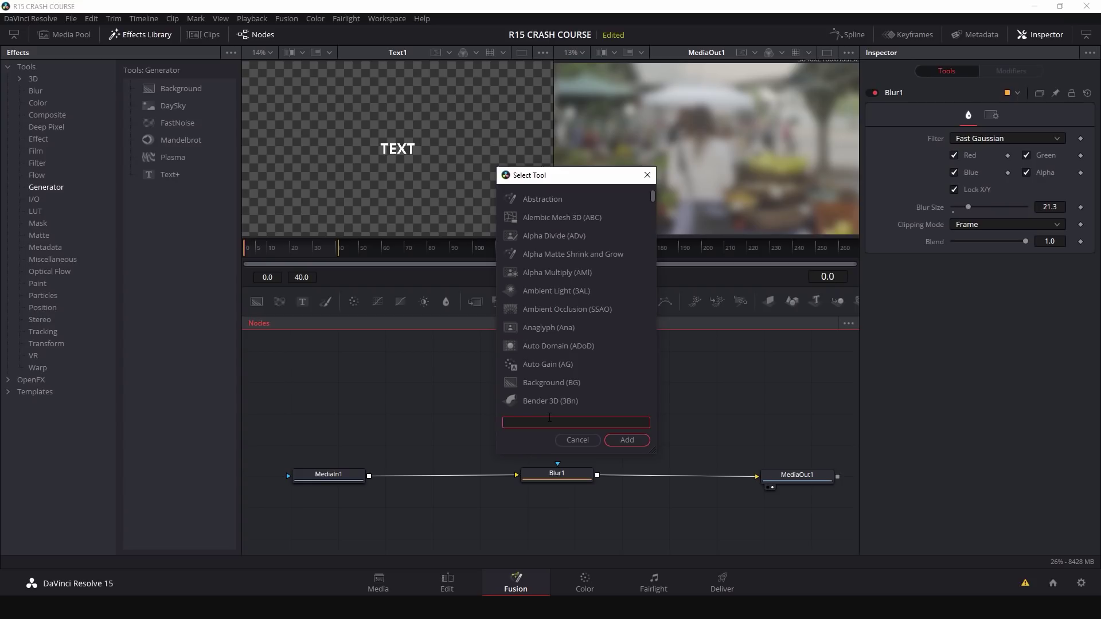
pyautogui.write('MRG')
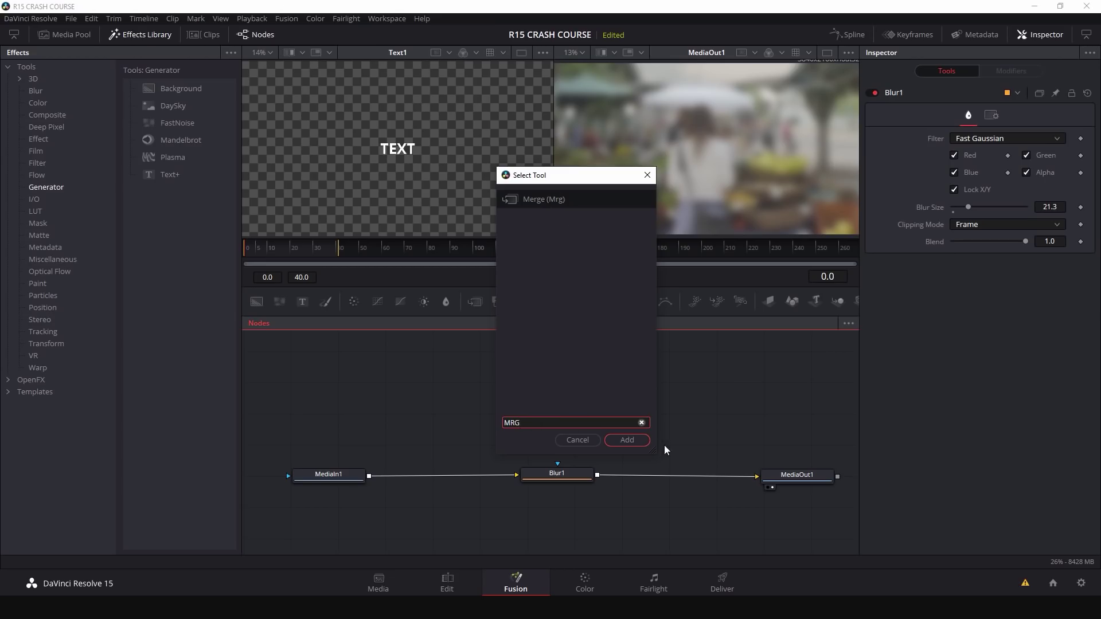
pyautogui.click(633, 442)
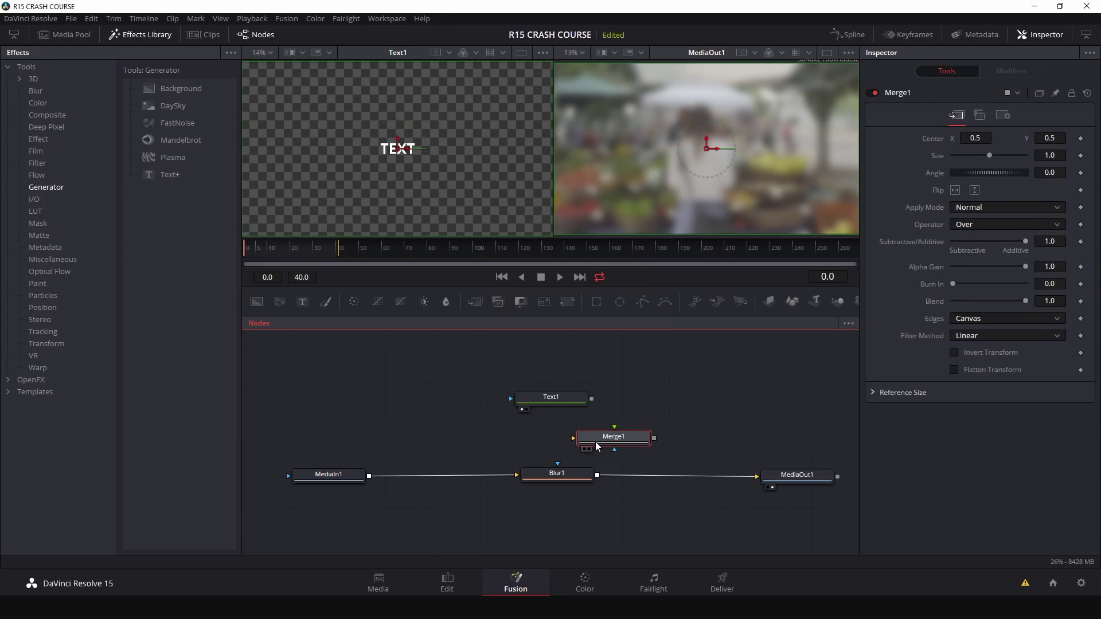
pyautogui.moveTo(612, 443); pyautogui.dragTo(716, 423)
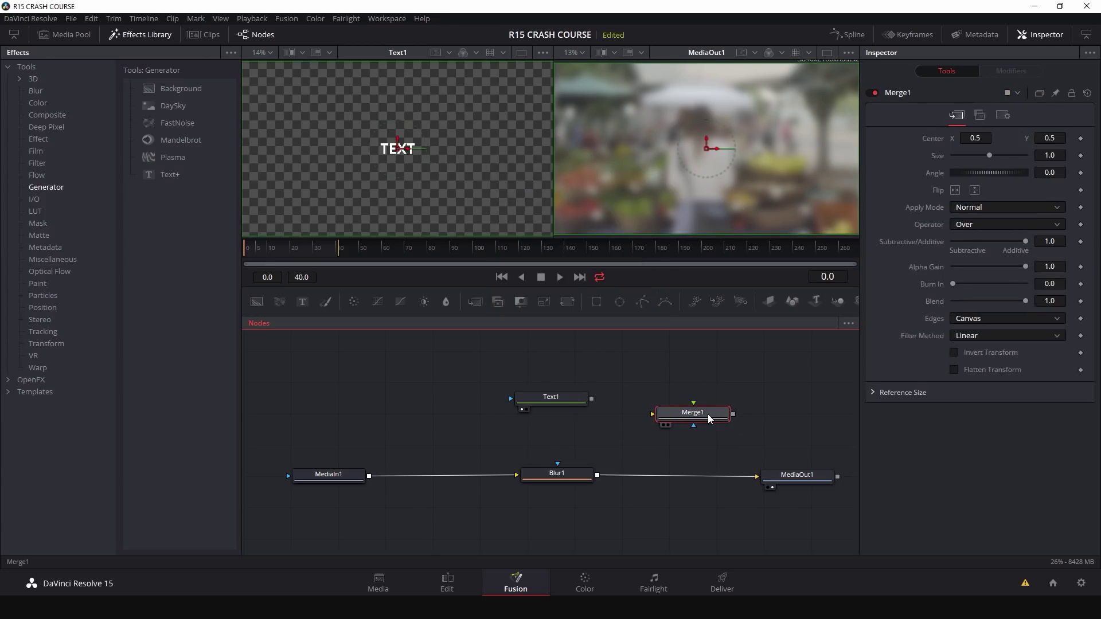
pyautogui.press('Delete')
# Step: Insert a Merge node directly after Blur1 and connect Text1 to its foreground input
pyautogui.click(576, 474)
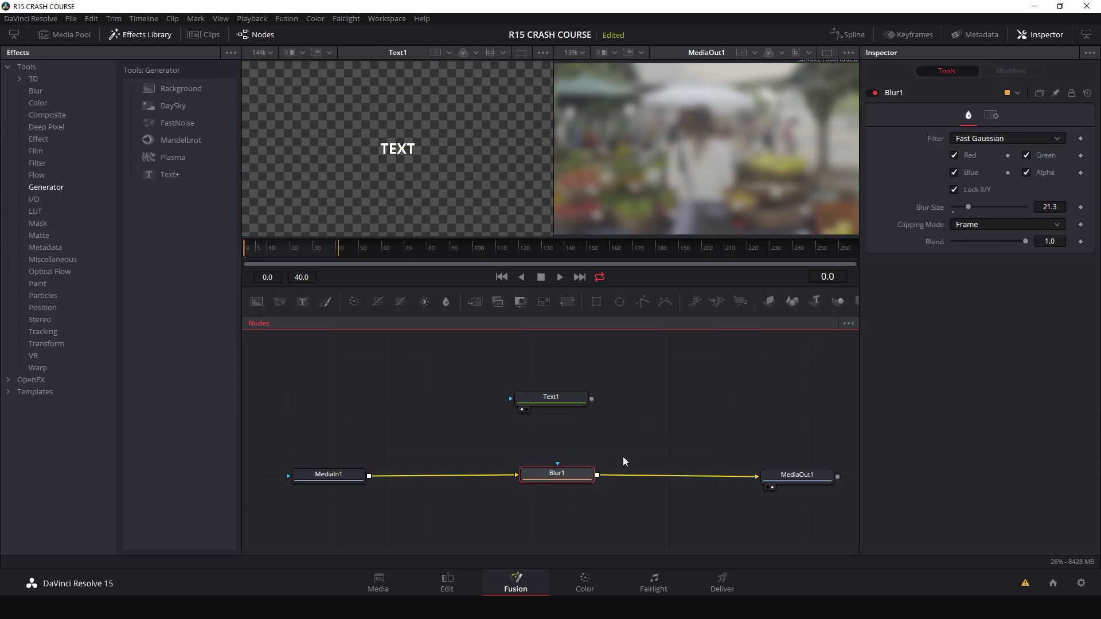
pyautogui.hotkey('shift', 'space')
pyautogui.write('MR')
pyautogui.press('Return')
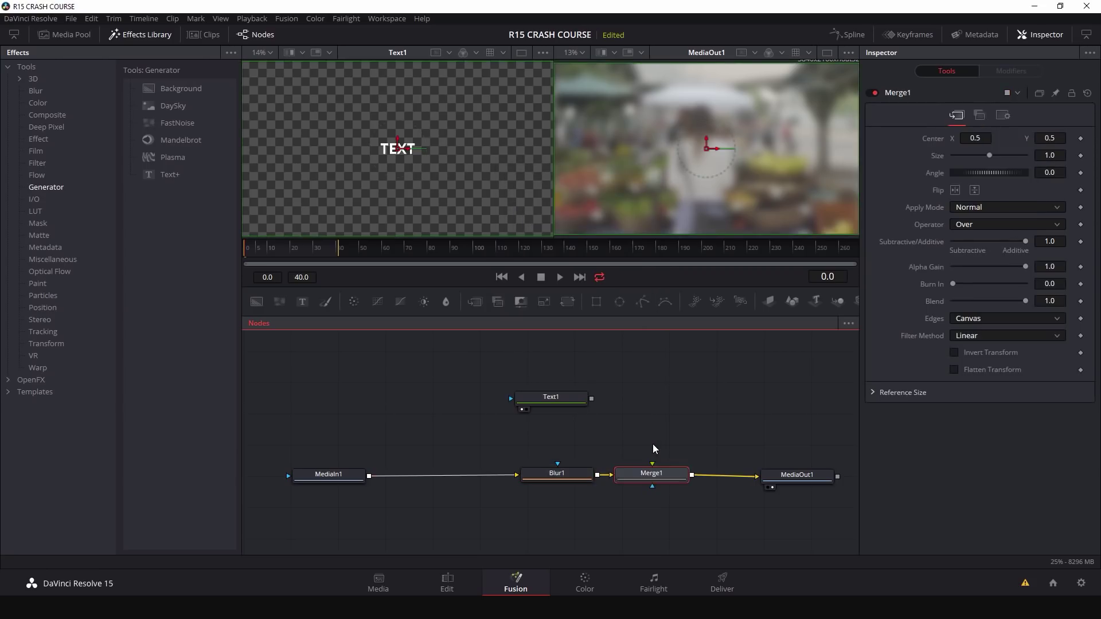
pyautogui.moveTo(667, 479); pyautogui.dragTo(696, 475)
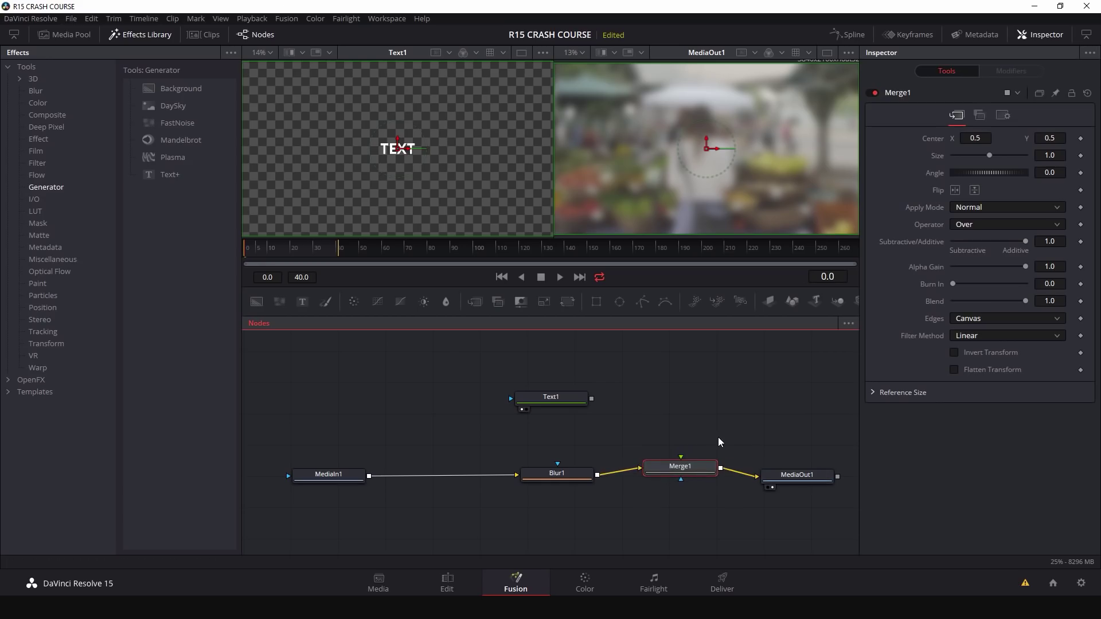
pyautogui.hotkey('ctrl', 'z')
pyautogui.moveTo(591, 398); pyautogui.dragTo(652, 472)
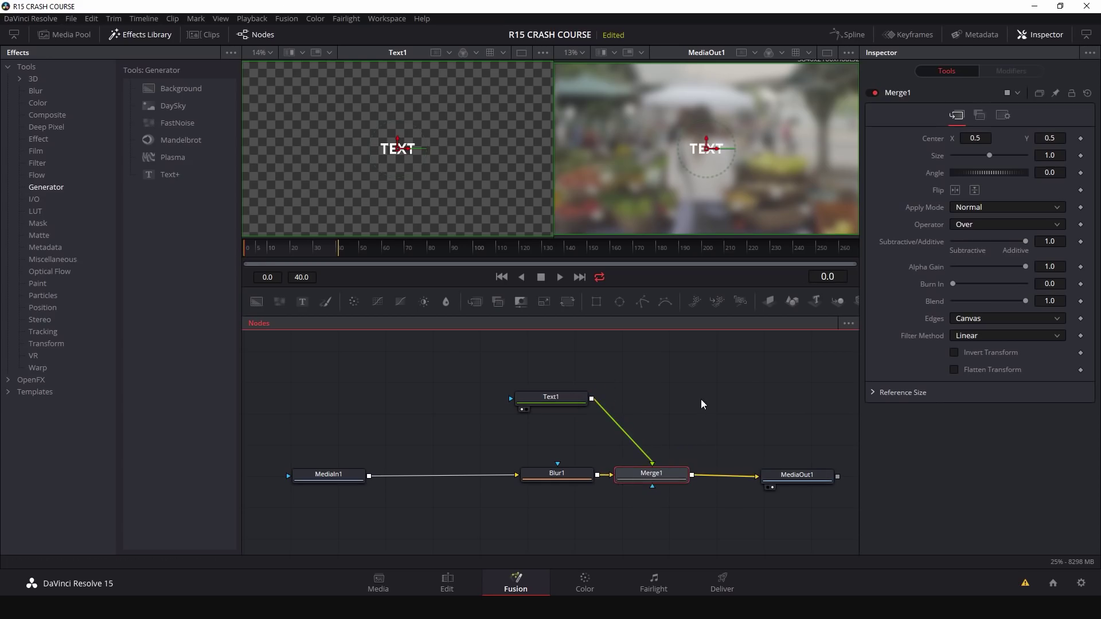
pyautogui.click(699, 401)
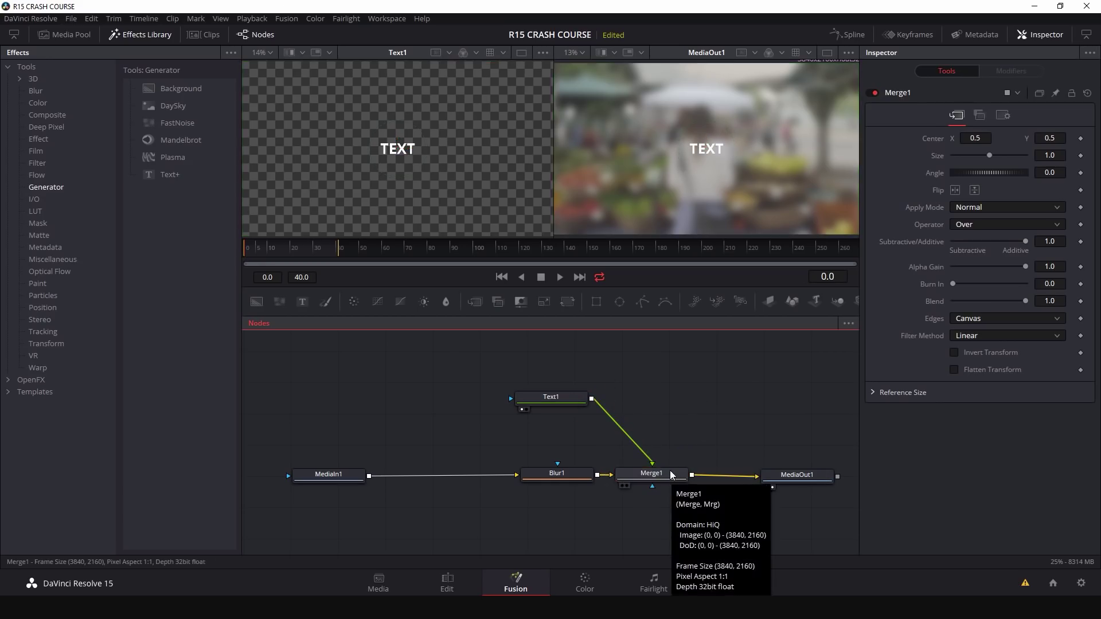
# Step: Delete Merge1 and create a new Merge by joining Text1's output directly to Blur1's output
pyautogui.click(671, 475)
pyautogui.press('Delete')
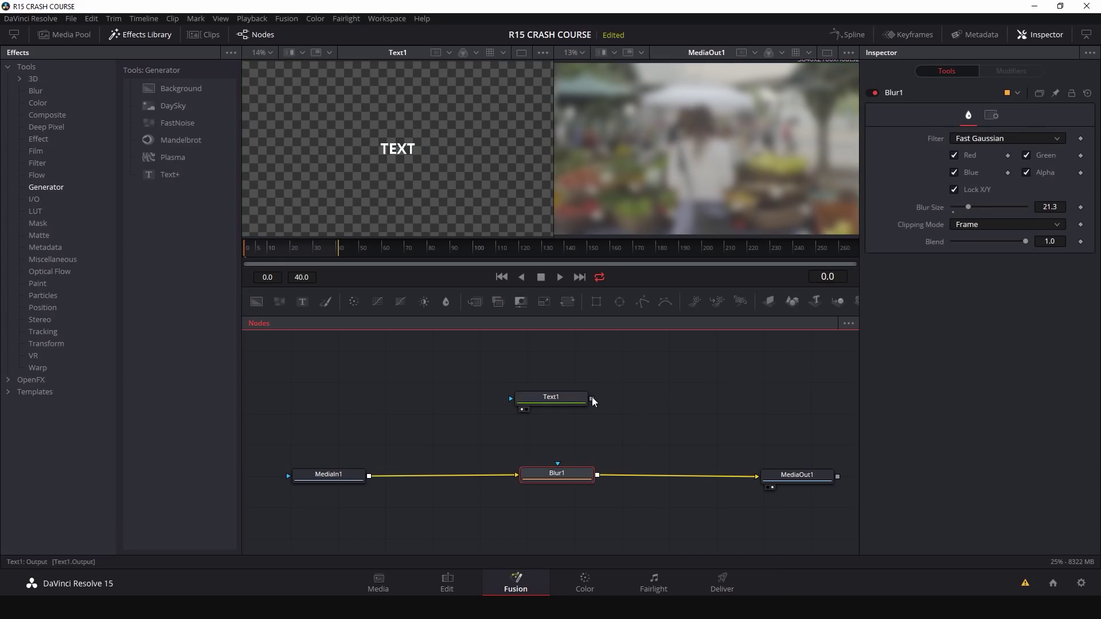
pyautogui.moveTo(591, 399); pyautogui.dragTo(597, 476)
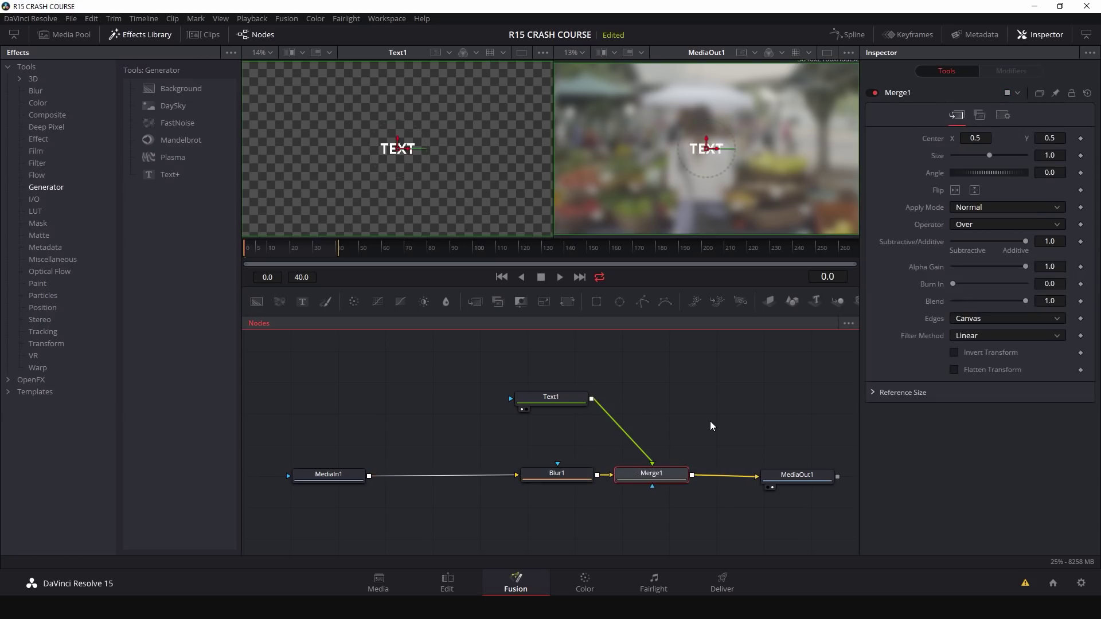
pyautogui.click(681, 429)
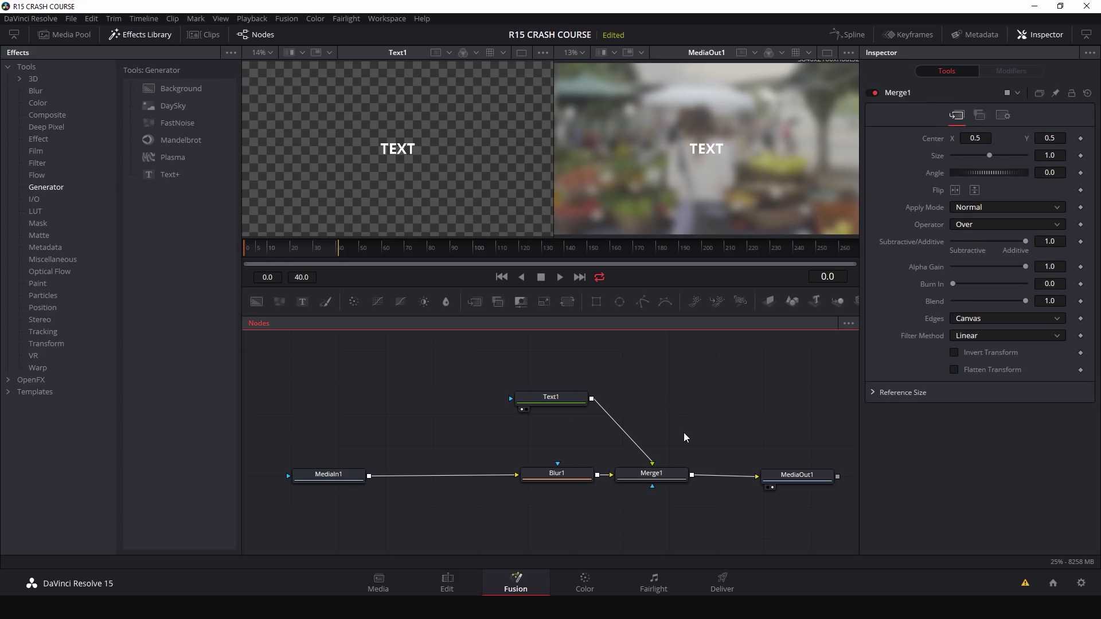
# Step: Add a Background node above Text1 and attach a Transform node to its output
pyautogui.moveTo(720, 386); pyautogui.dragTo(704, 399)
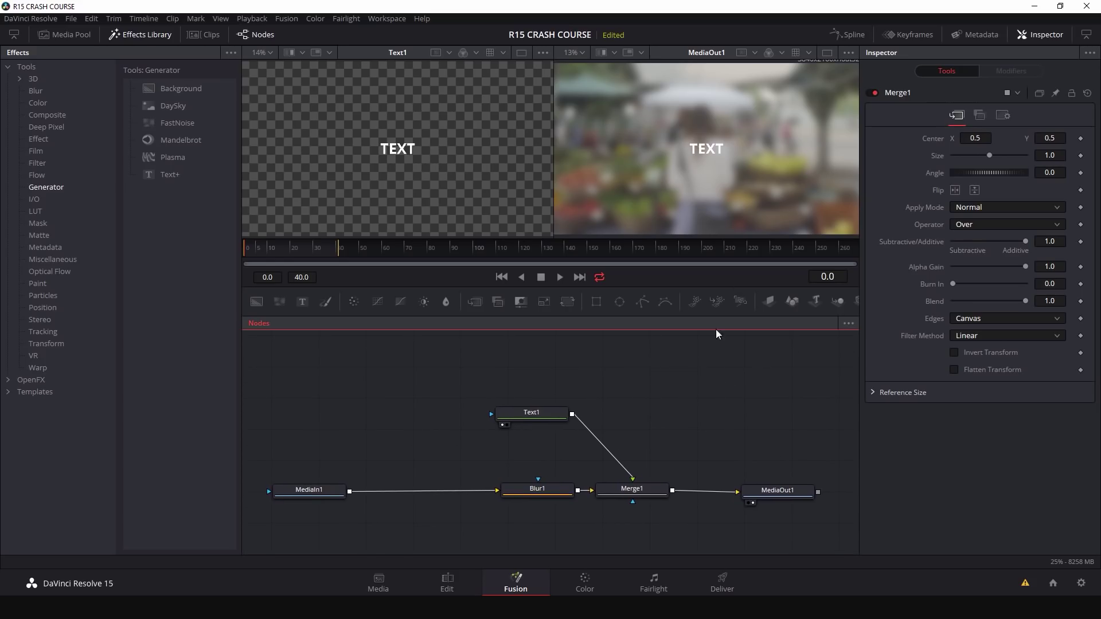
pyautogui.moveTo(698, 407); pyautogui.dragTo(669, 418)
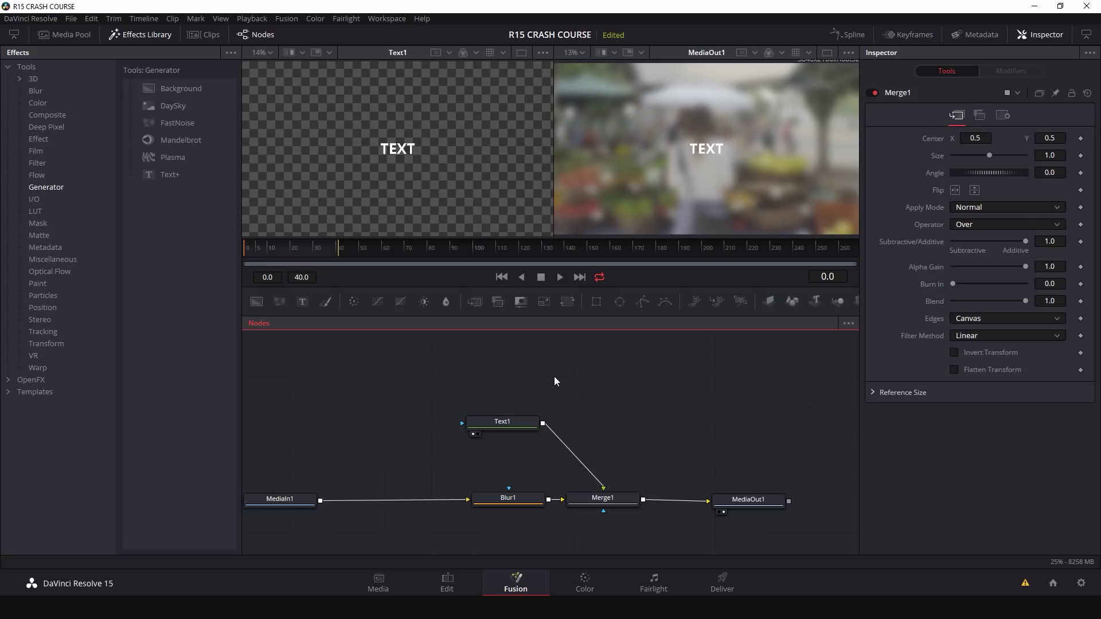
pyautogui.hotkey('shift', 'space')
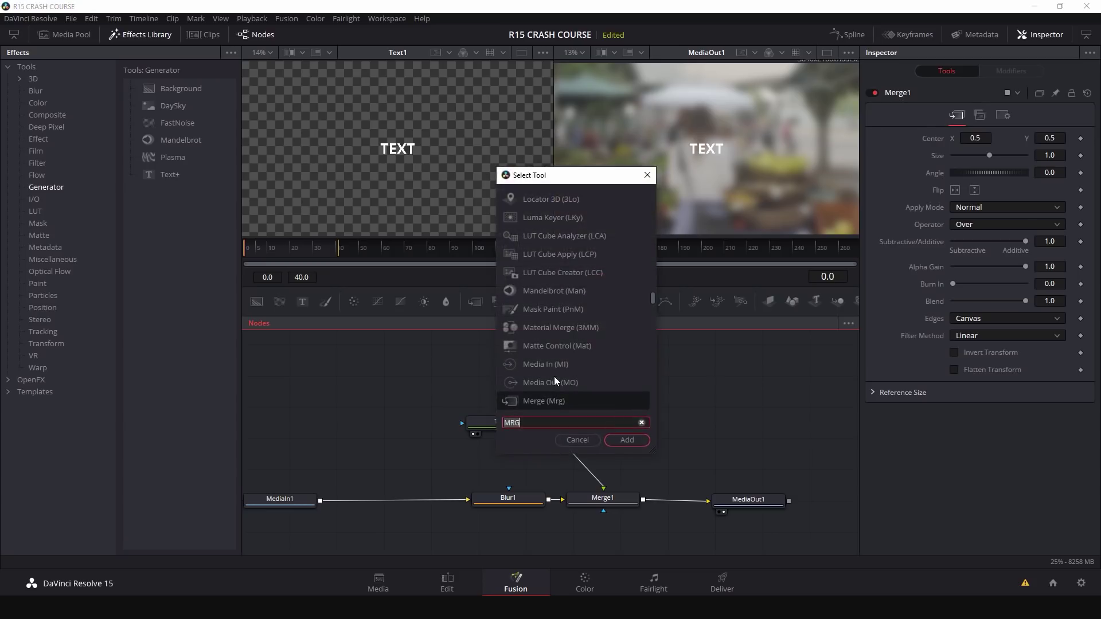
pyautogui.write('bg')
pyautogui.press('Return')
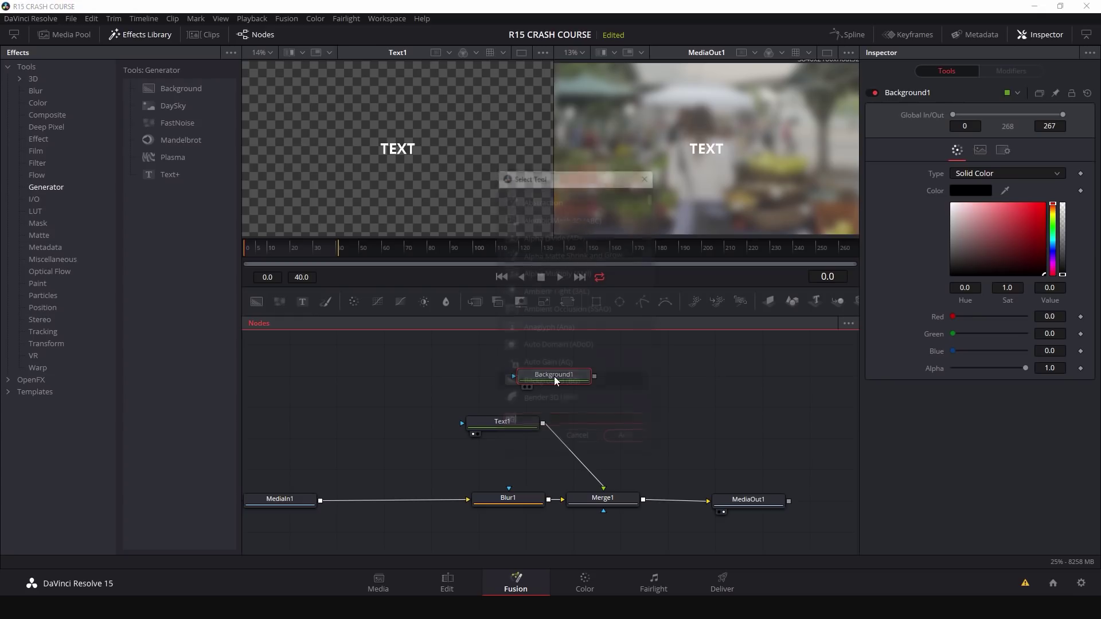
pyautogui.hotkey('shift', 'space')
pyautogui.write('XF')
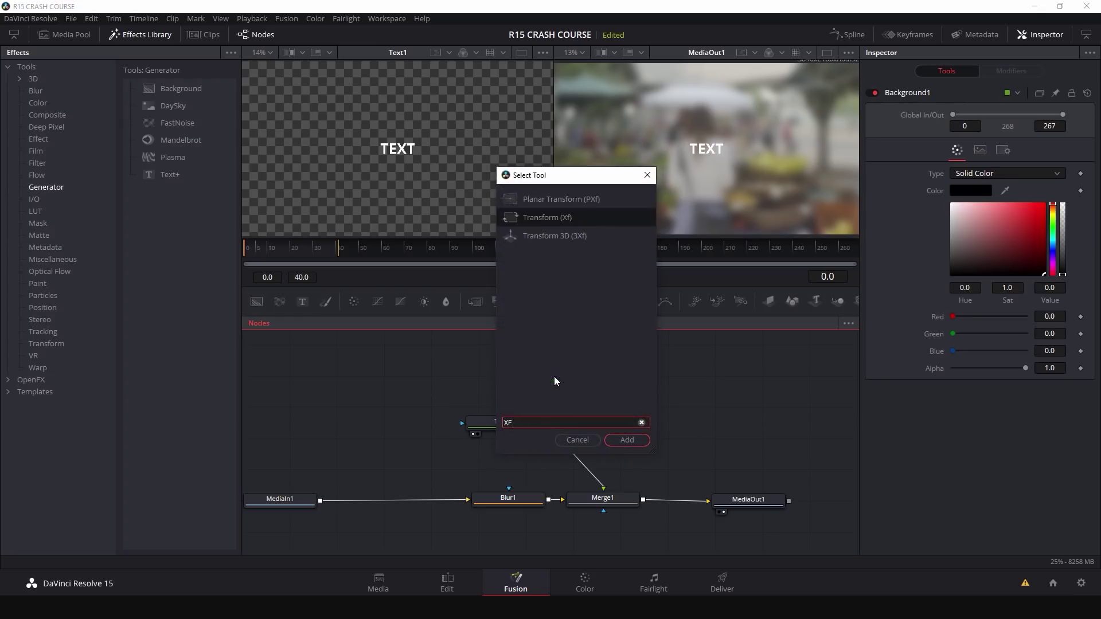
pyautogui.press('Return')
# Step: Show Background1 in the first viewer and set its solid color to green with hue 0.248 and value 0.622
pyautogui.click(555, 380)
pyautogui.press('1')
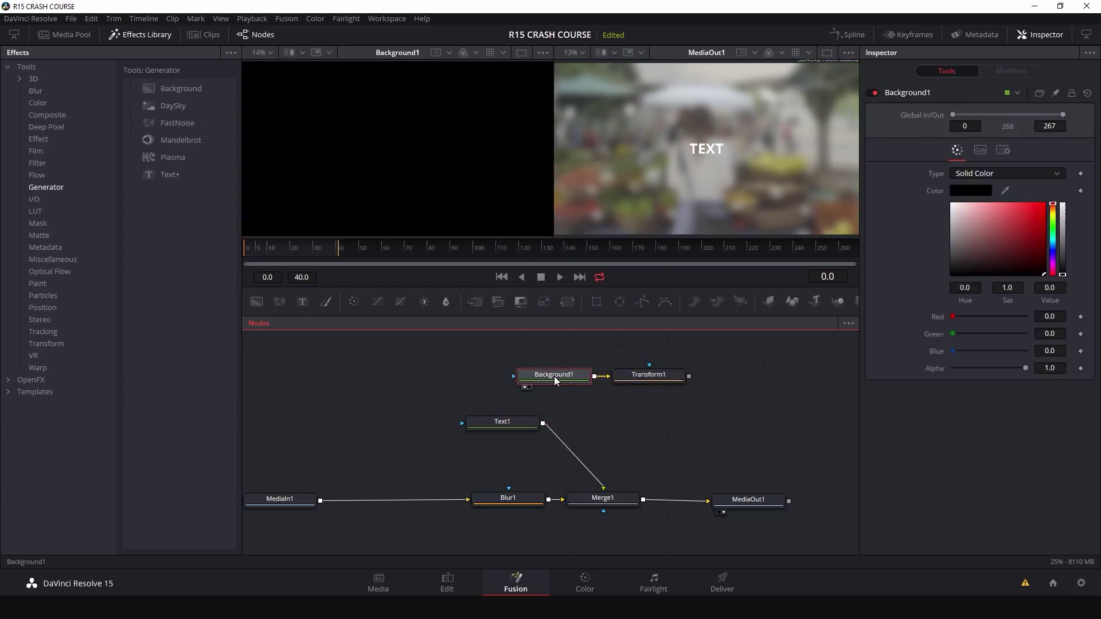
pyautogui.click(1063, 208)
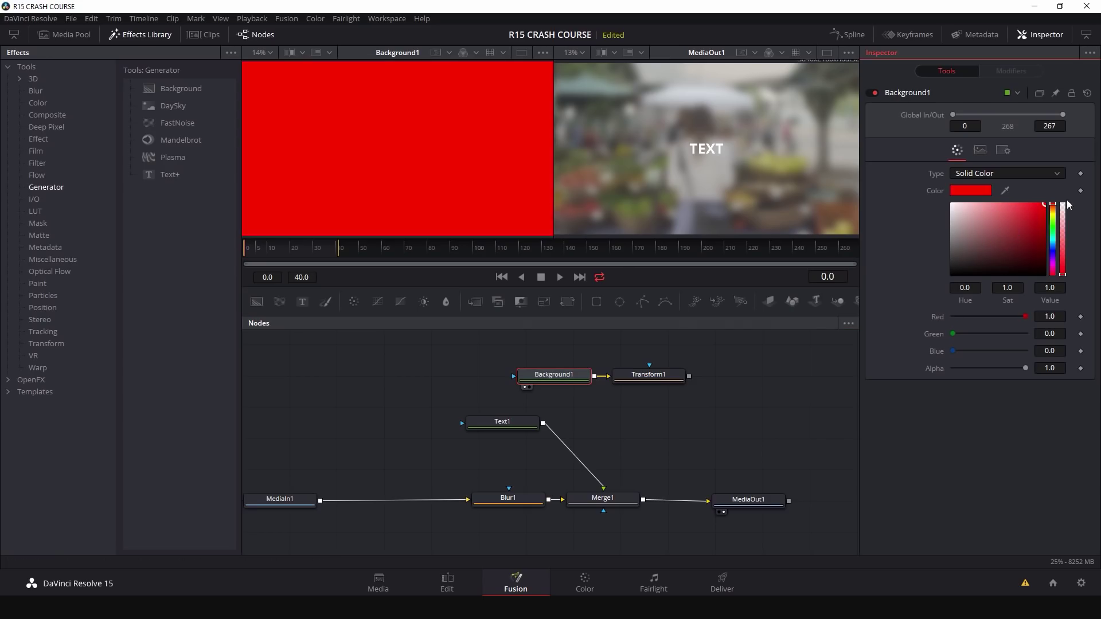
pyautogui.click(1044, 231)
pyautogui.click(1053, 220)
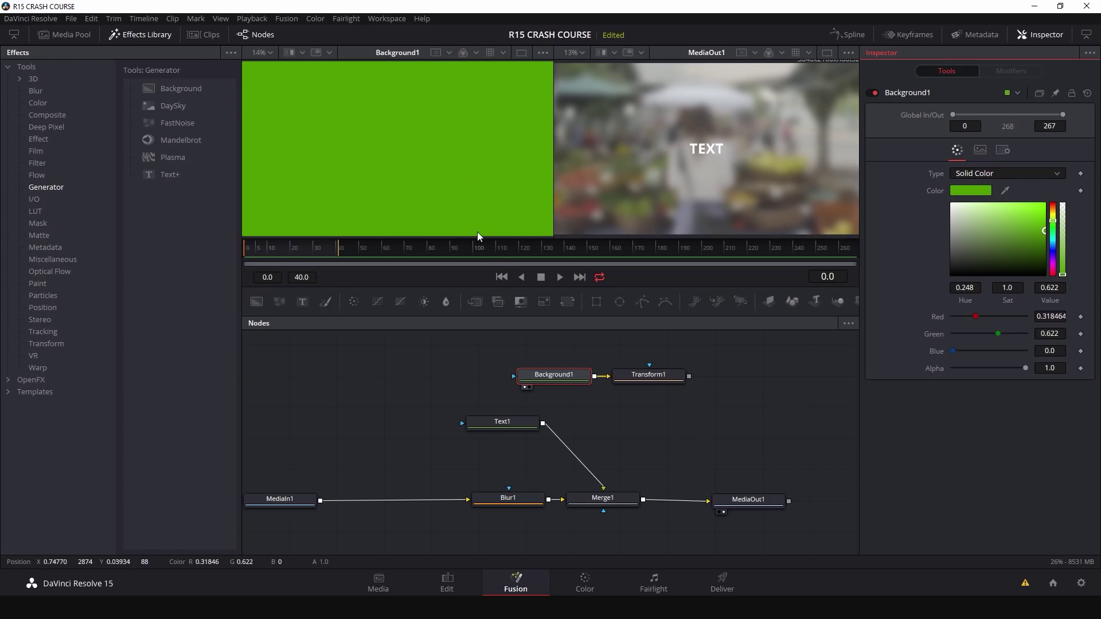
# Step: Shape the green background into a bar by setting Transform1's size to 0.5 and aspect to 0.258
pyautogui.click(643, 376)
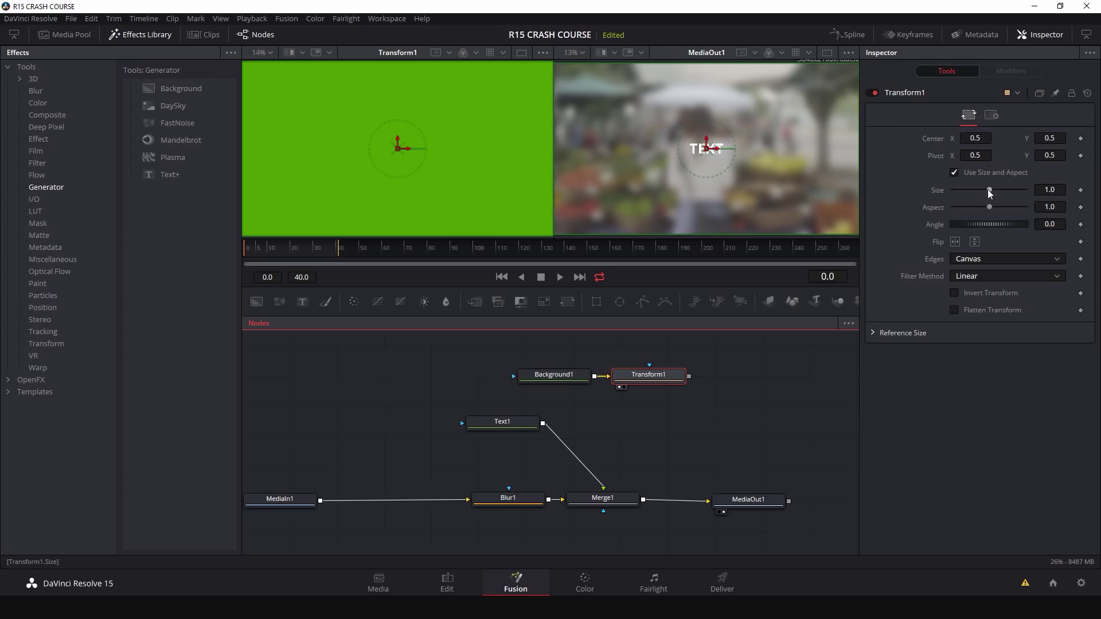
pyautogui.moveTo(989, 191); pyautogui.dragTo(970, 191)
pyautogui.moveTo(989, 207); pyautogui.dragTo(962, 209)
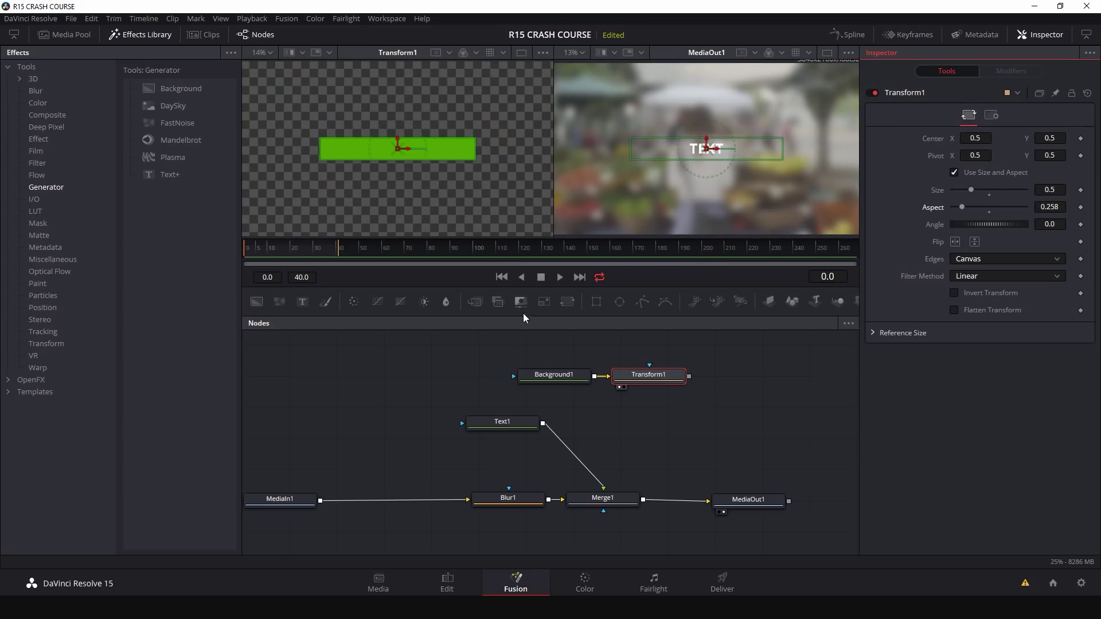
# Step: Shift Background1 and Transform1 aside, merge Text1 over Transform1 with a new Merge, and show the result in the first viewer
pyautogui.keyDown('ctrl'); pyautogui.click(553, 374); pyautogui.keyUp('ctrl')
pyautogui.moveTo(553, 374); pyautogui.dragTo(427, 373)
pyautogui.moveTo(542, 423); pyautogui.dragTo(564, 378)
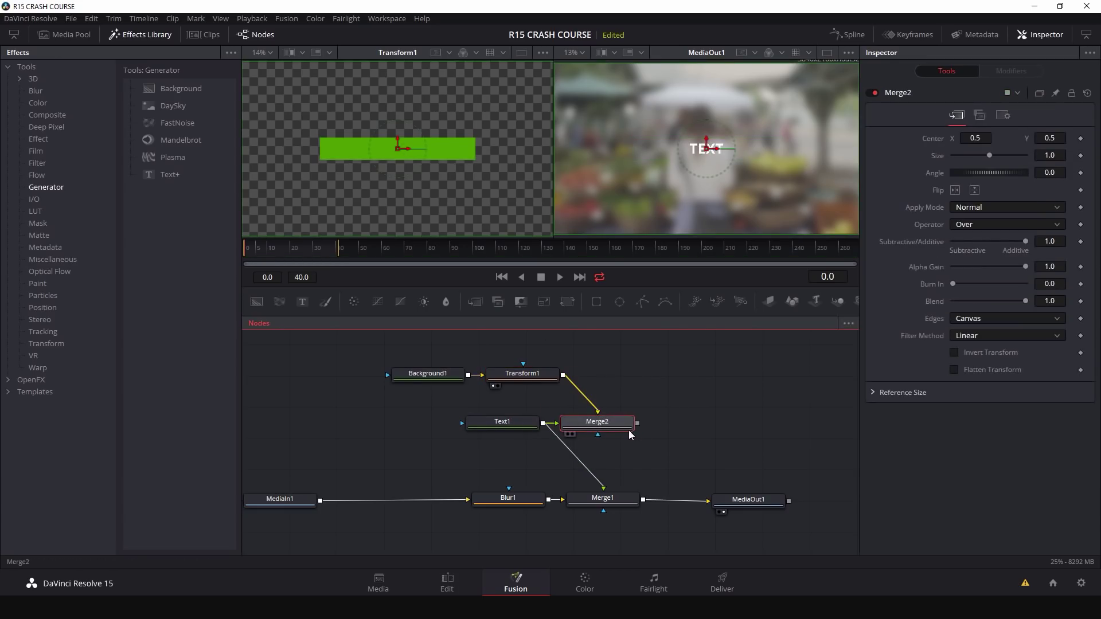
pyautogui.moveTo(604, 426); pyautogui.dragTo(614, 420)
pyautogui.press('1')
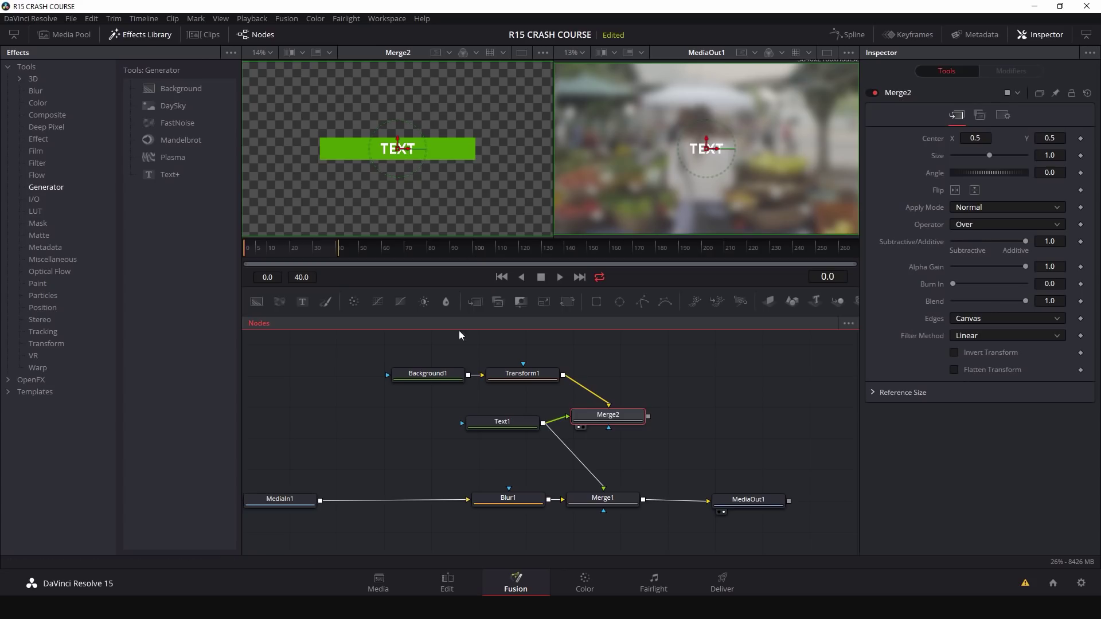
# Step: Replace Text1 with Merge2's output as Merge1's foreground input, and move MediaOut1 farther from Merge1
pyautogui.click(296, 334)
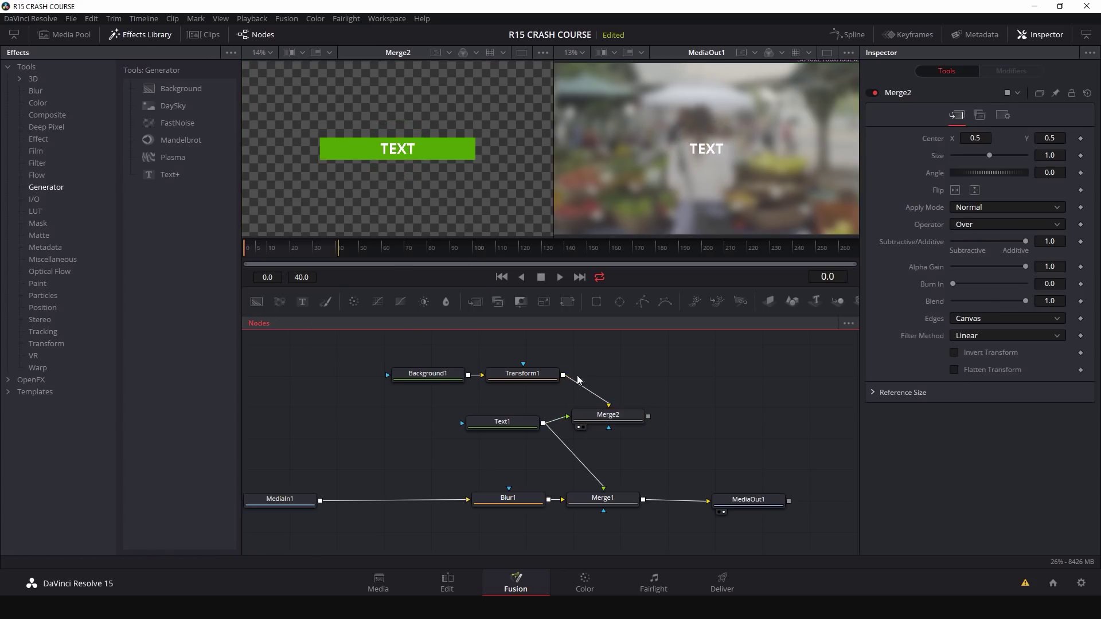
pyautogui.click(597, 481)
pyautogui.moveTo(655, 479); pyautogui.dragTo(631, 495)
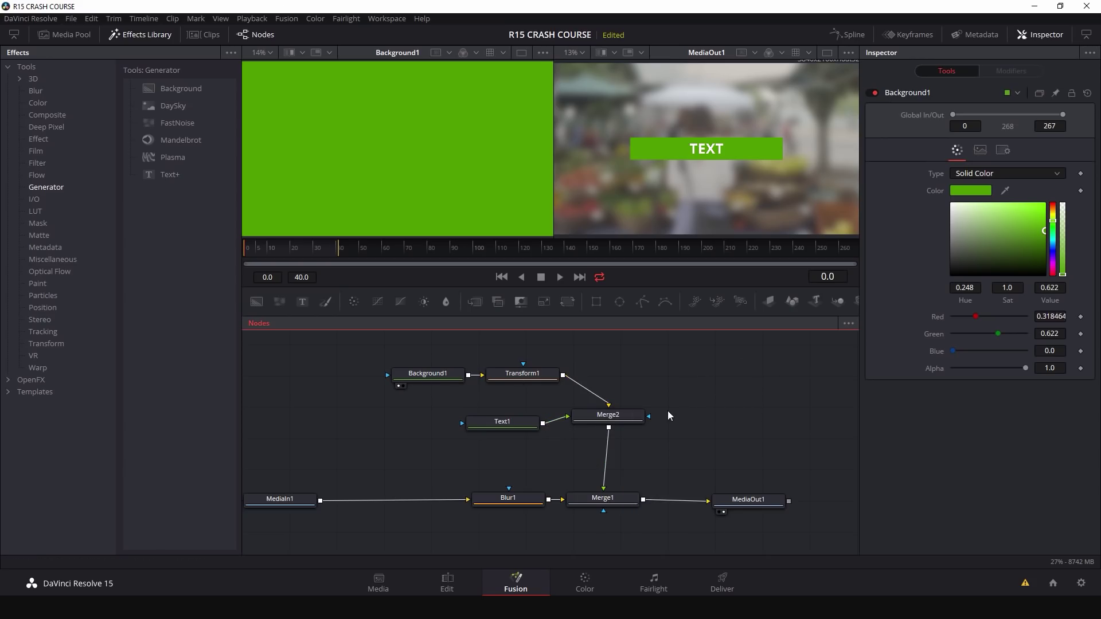
pyautogui.moveTo(748, 500); pyautogui.dragTo(776, 496)
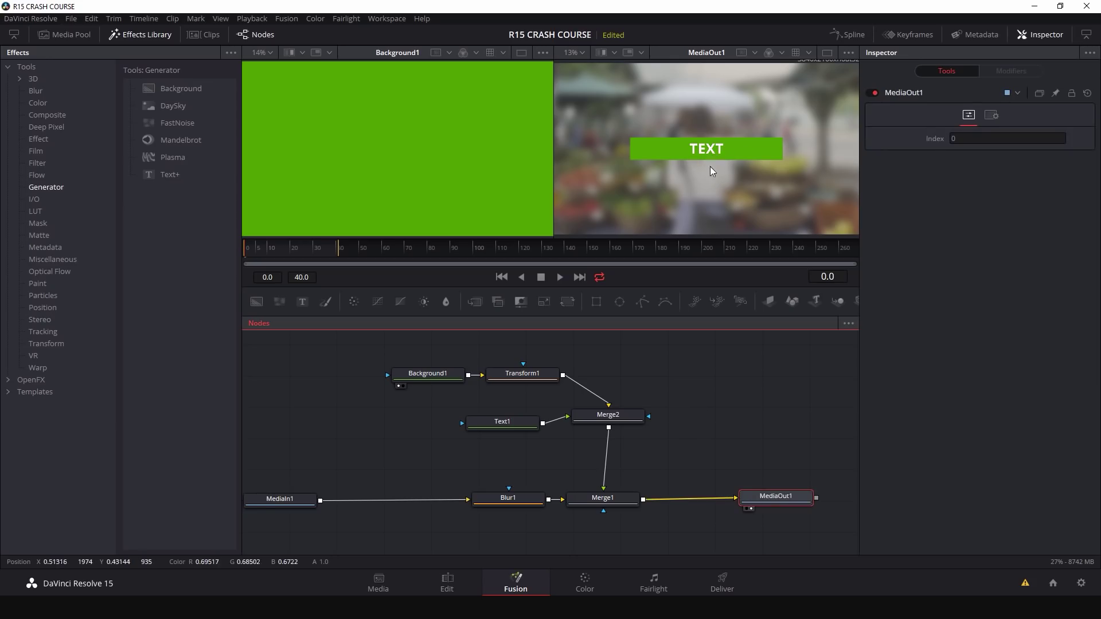
# Step: Connect Text1's output to Background1's mask input and enable Apply Mask Inverted on Background1
pyautogui.moveTo(502, 422); pyautogui.dragTo(388, 375)
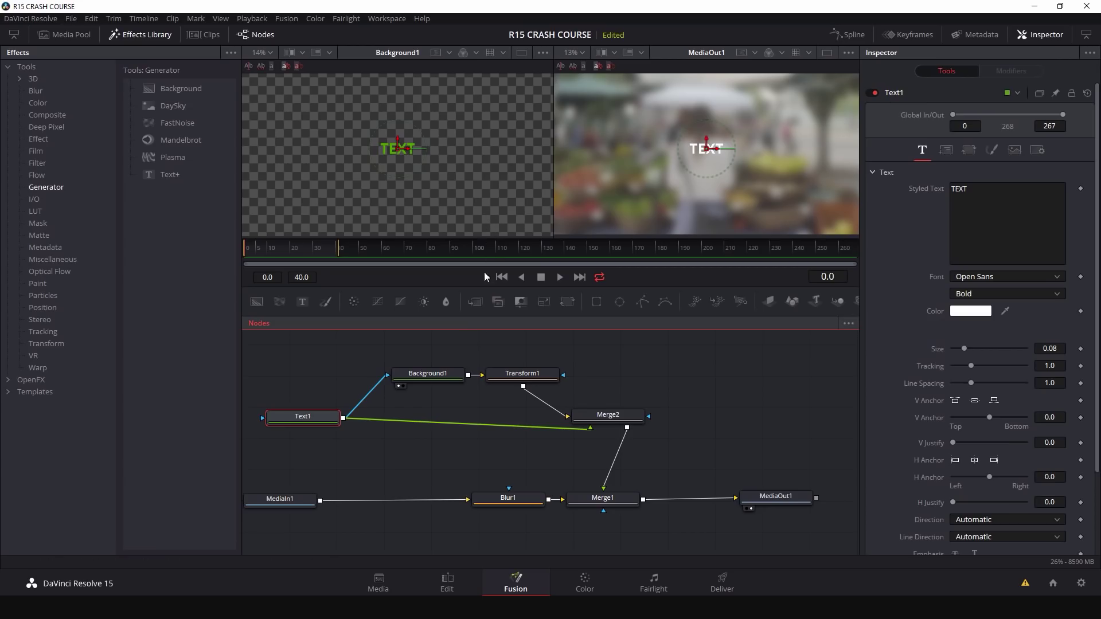
pyautogui.click(429, 373)
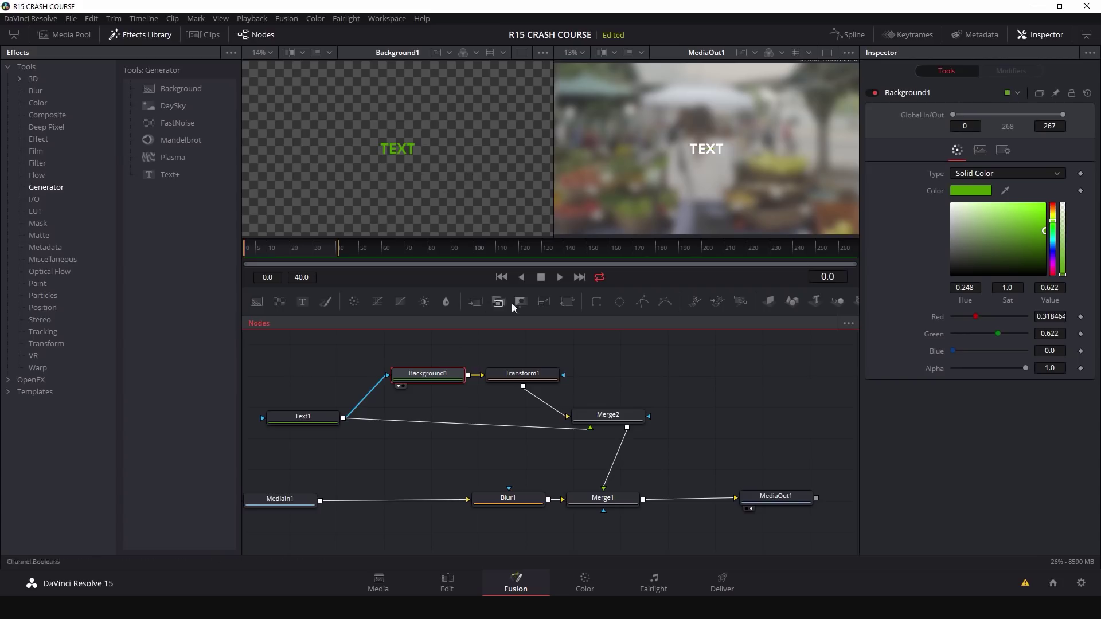
pyautogui.click(1003, 150)
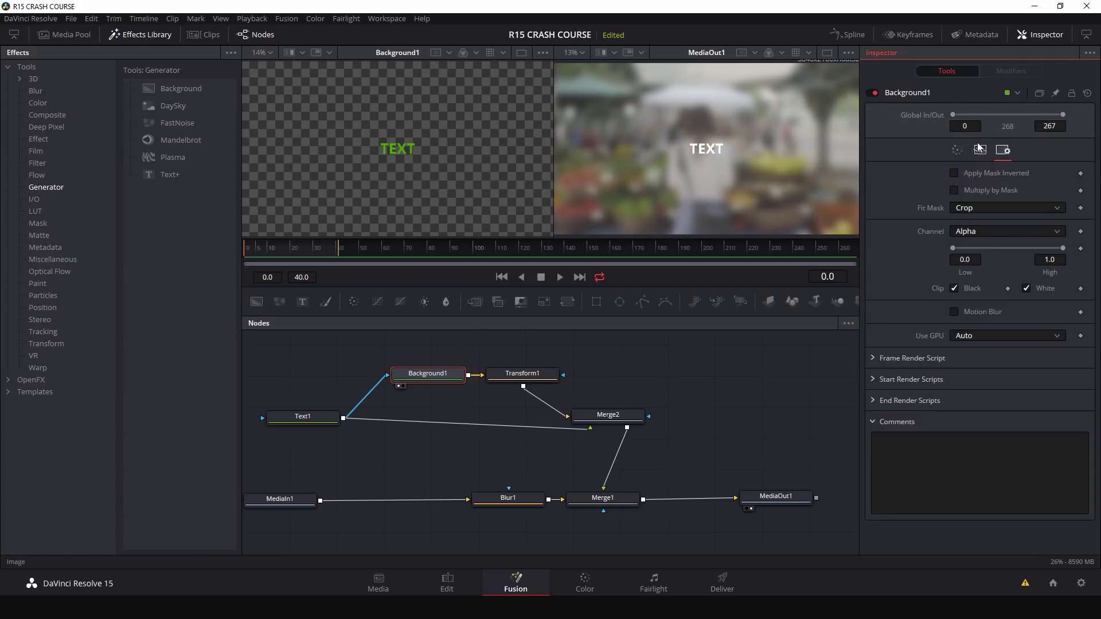
pyautogui.click(953, 172)
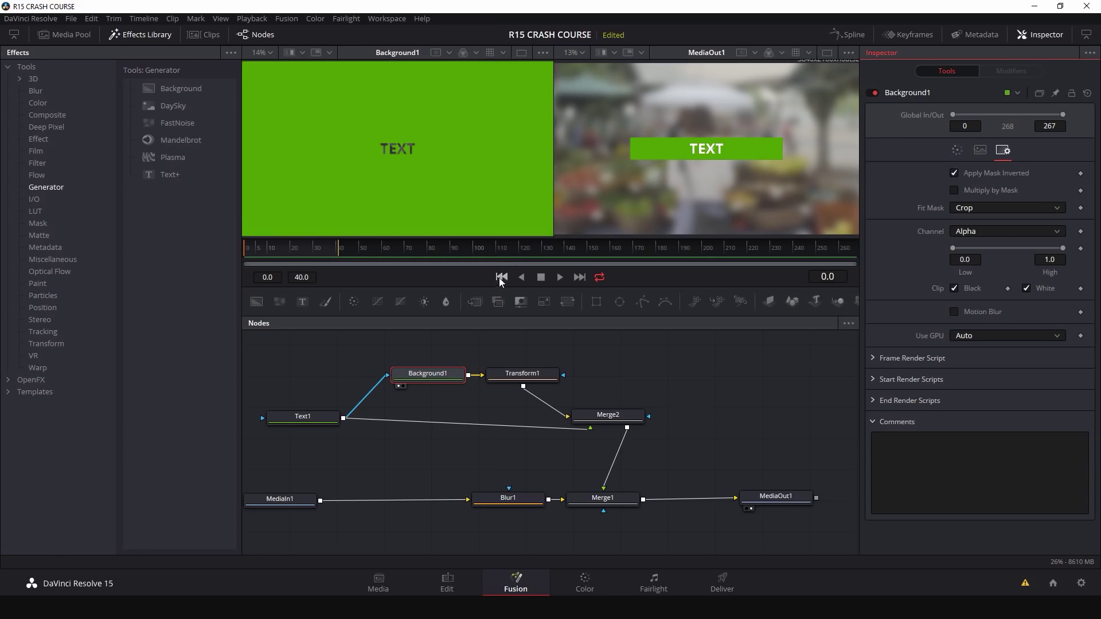
# Step: Enlarge Text1 to a size of 0.3701 and reset Transform1 to its default settings
pyautogui.click(302, 416)
pyautogui.moveTo(963, 349); pyautogui.dragTo(1006, 346)
pyautogui.click(522, 373)
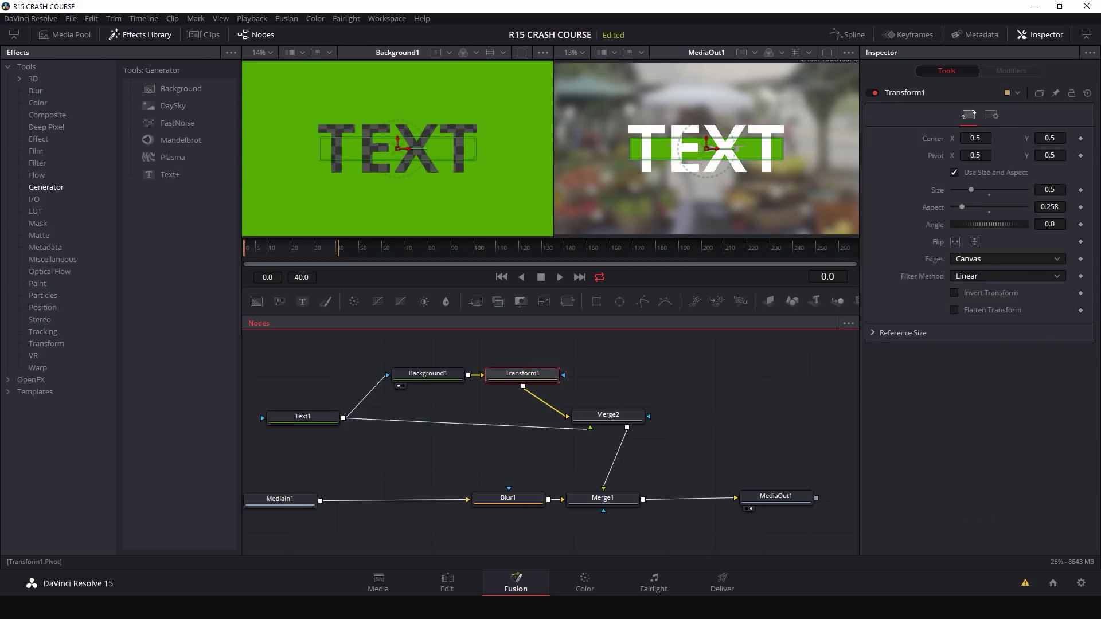
pyautogui.click(1087, 93)
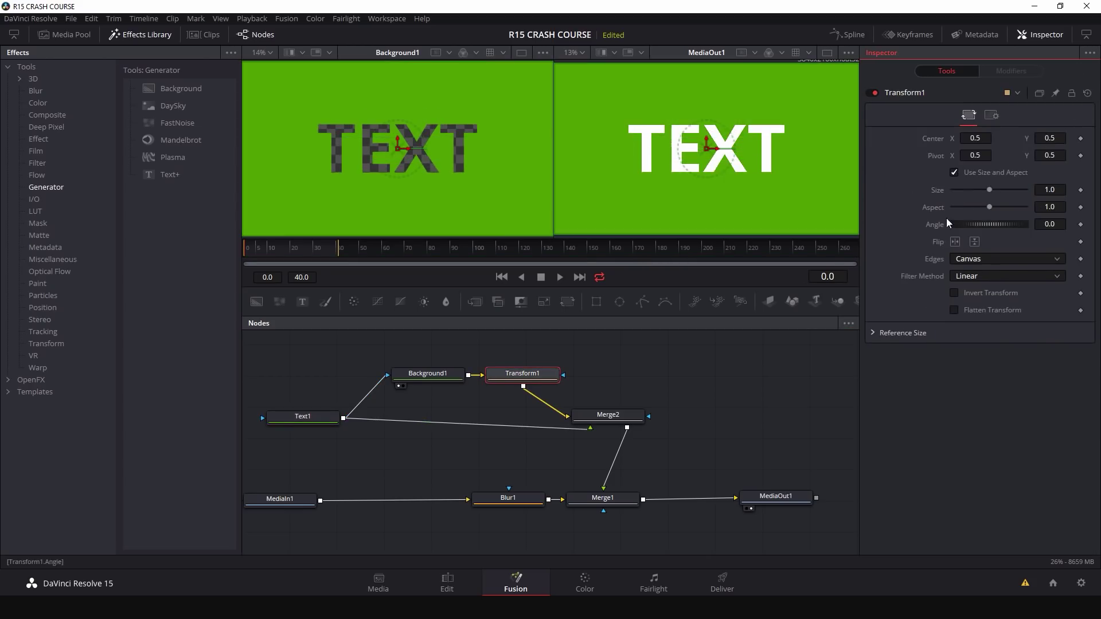
# Step: Replace Text1 with Transform1's output as Merge2's foreground input, and move Text1 in line with Background1
pyautogui.click(539, 424)
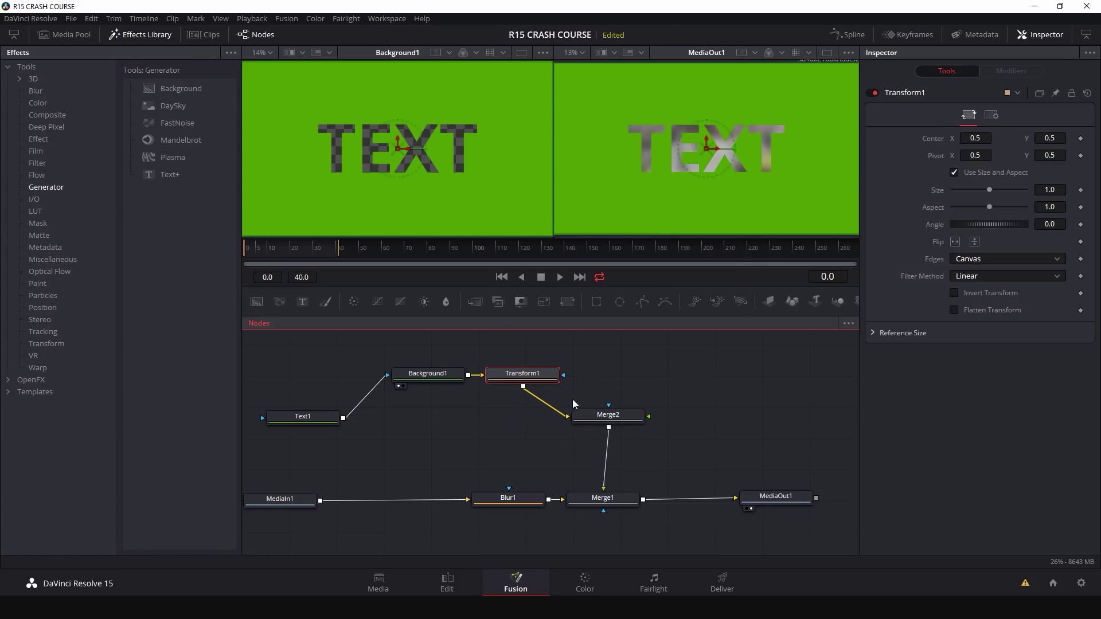
pyautogui.moveTo(336, 419); pyautogui.dragTo(353, 379)
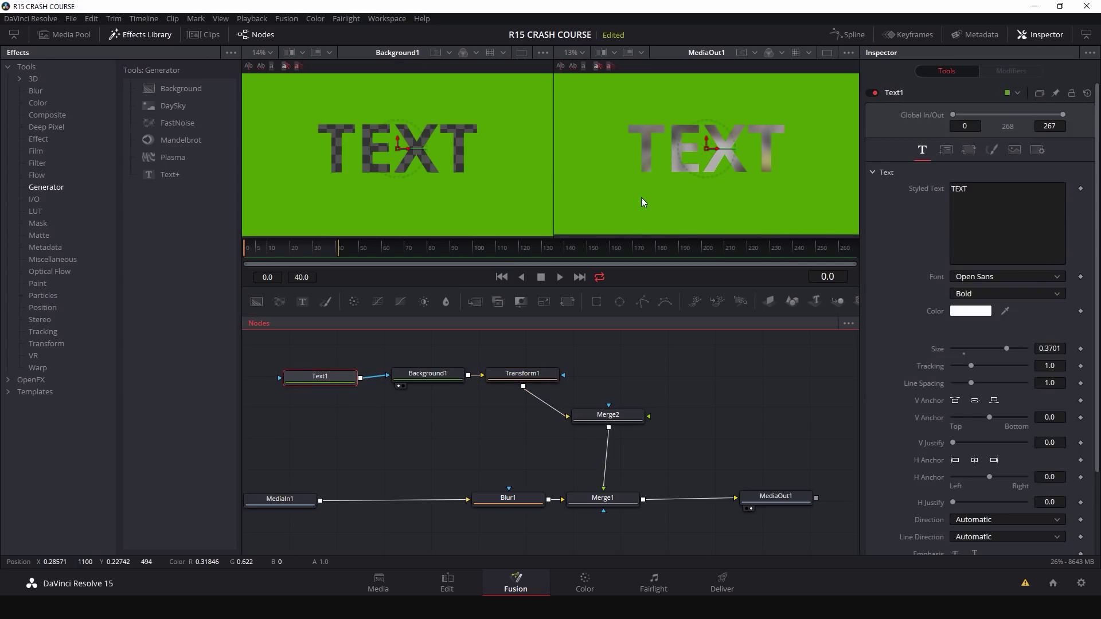
pyautogui.click(520, 374)
pyautogui.moveTo(523, 386); pyautogui.dragTo(650, 420)
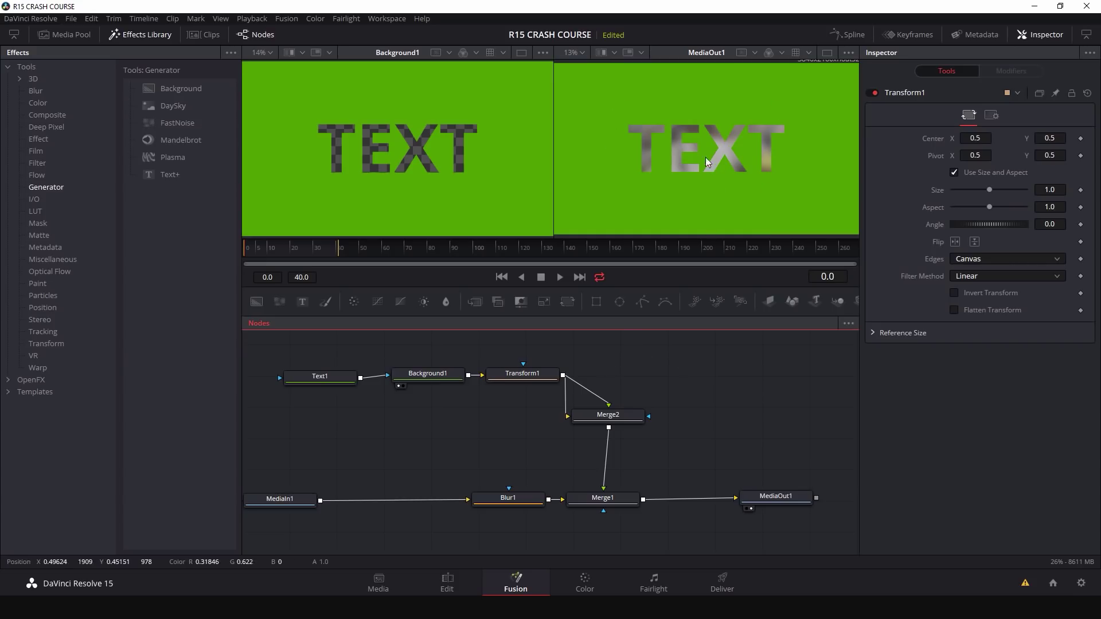
# Step: Insert a Color Corrector between Transform1 and Merge2's foreground input and tint it blue with the master color wheel
pyautogui.hotkey('shift', 'space')
pyautogui.write('COLOR')
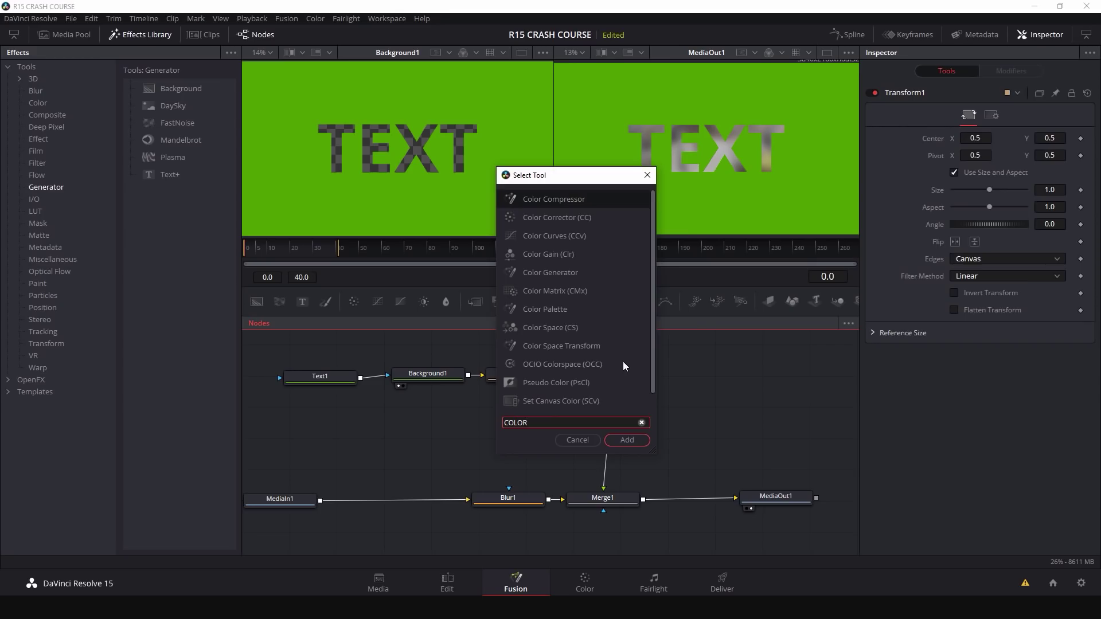
pyautogui.press('Return')
pyautogui.moveTo(522, 390); pyautogui.dragTo(618, 361)
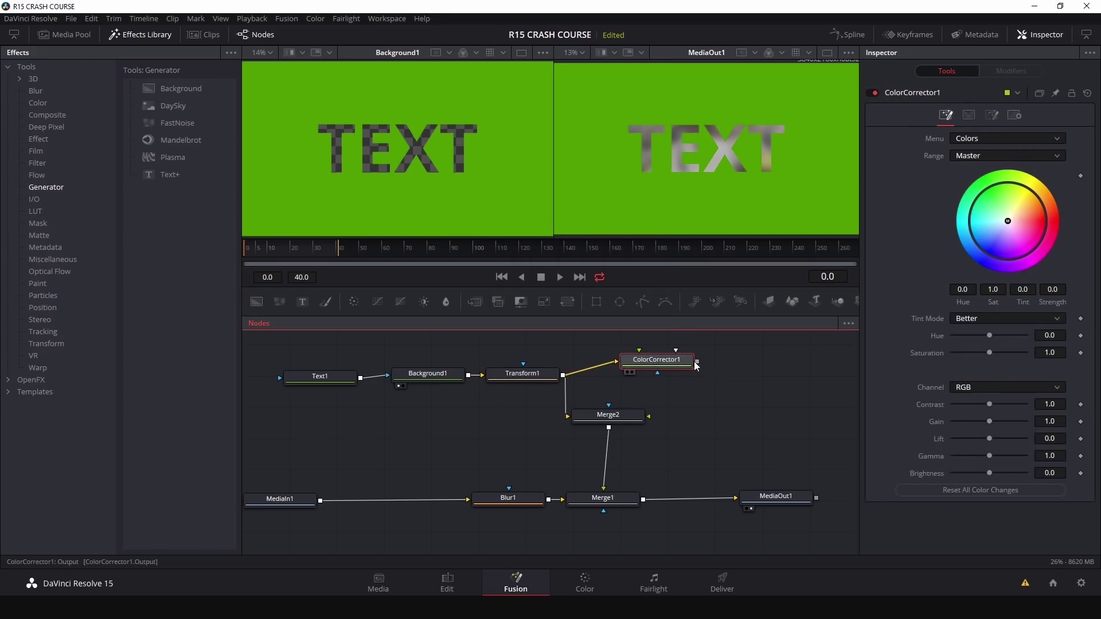
pyautogui.moveTo(697, 361); pyautogui.dragTo(633, 421)
pyautogui.moveTo(1008, 221); pyautogui.dragTo(971, 235)
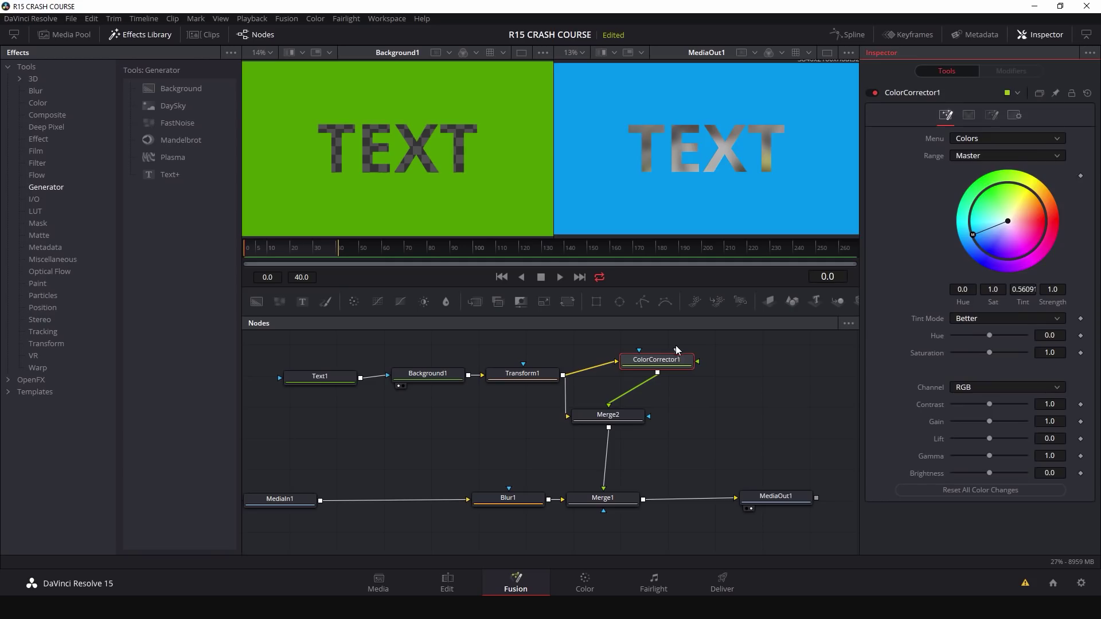
# Step: Try mixing the blue-tinted background with the green one by lowering Merge2's Blend
pyautogui.click(608, 414)
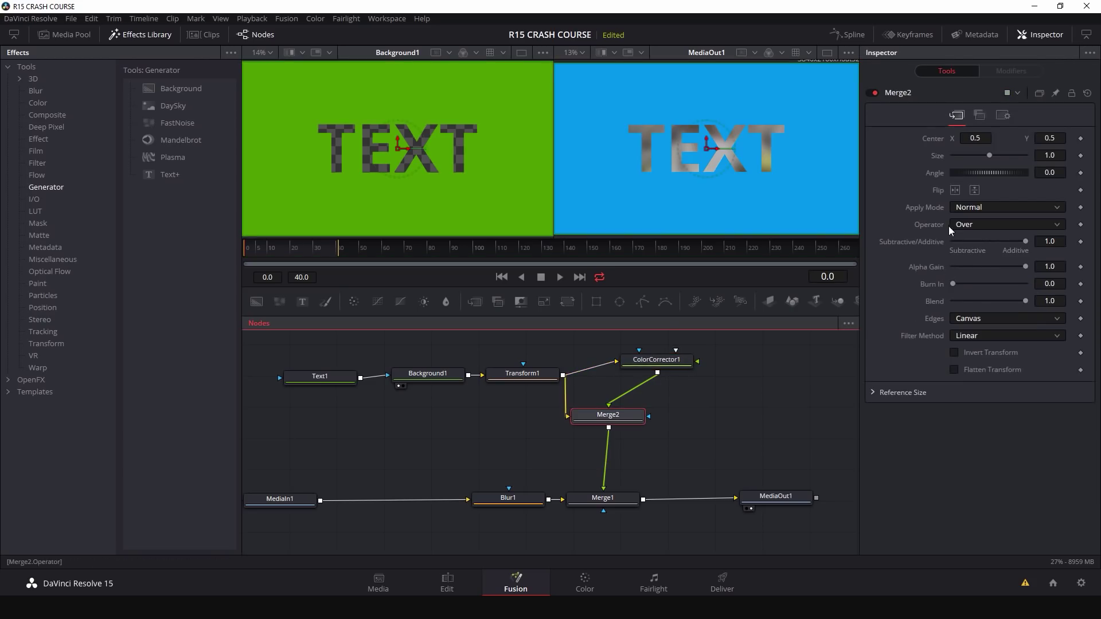
pyautogui.moveTo(1018, 299); pyautogui.dragTo(1007, 303)
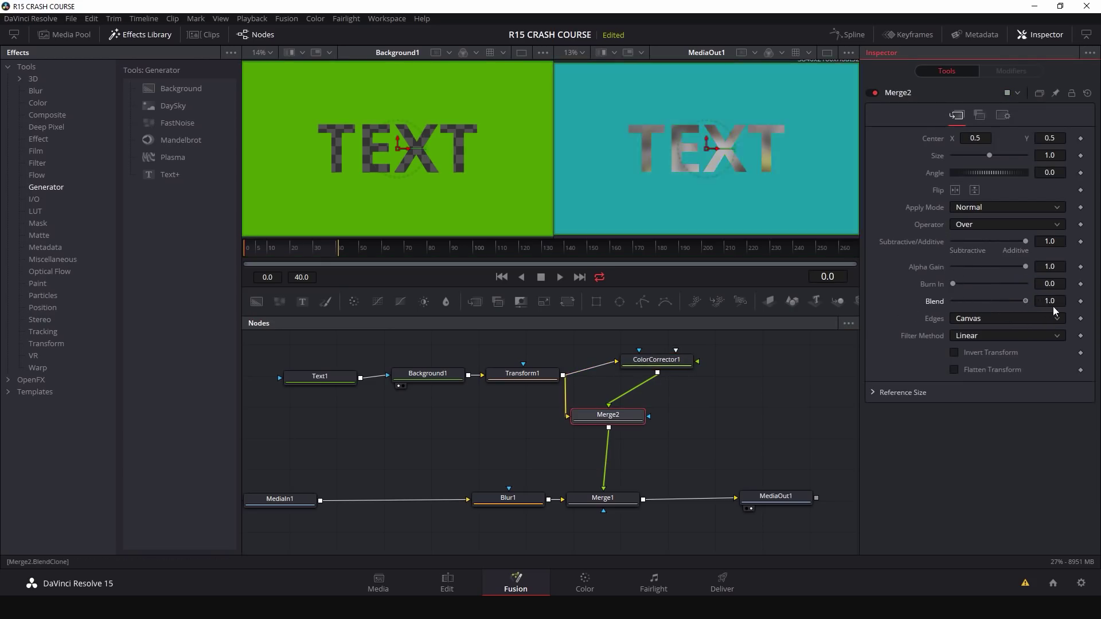
pyautogui.moveTo(332, 346); pyautogui.dragTo(549, 435)
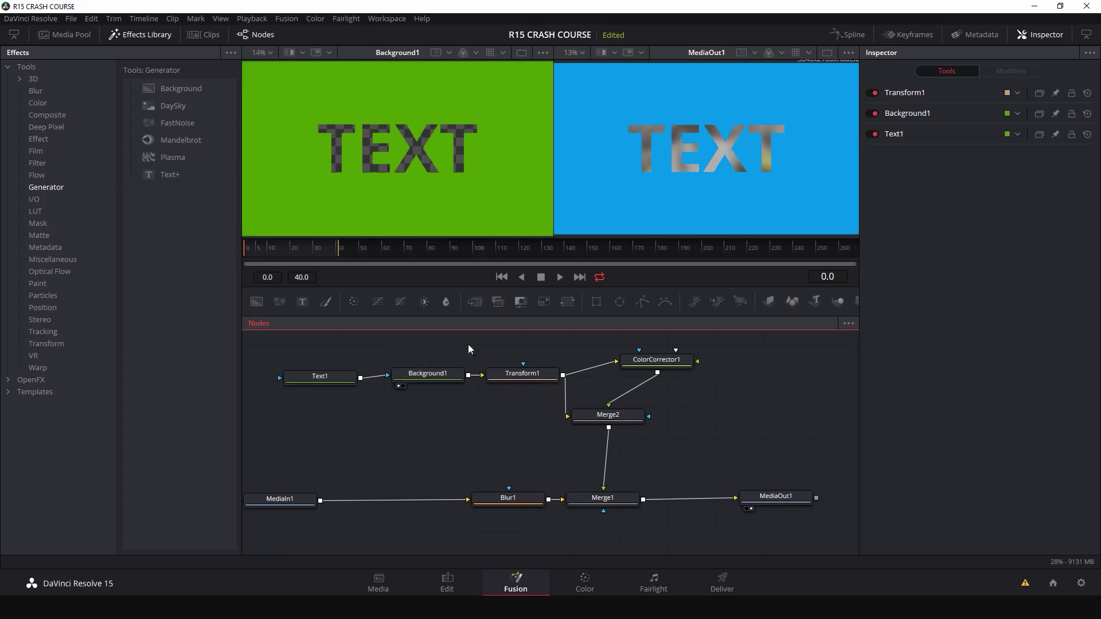
pyautogui.click(194, 36)
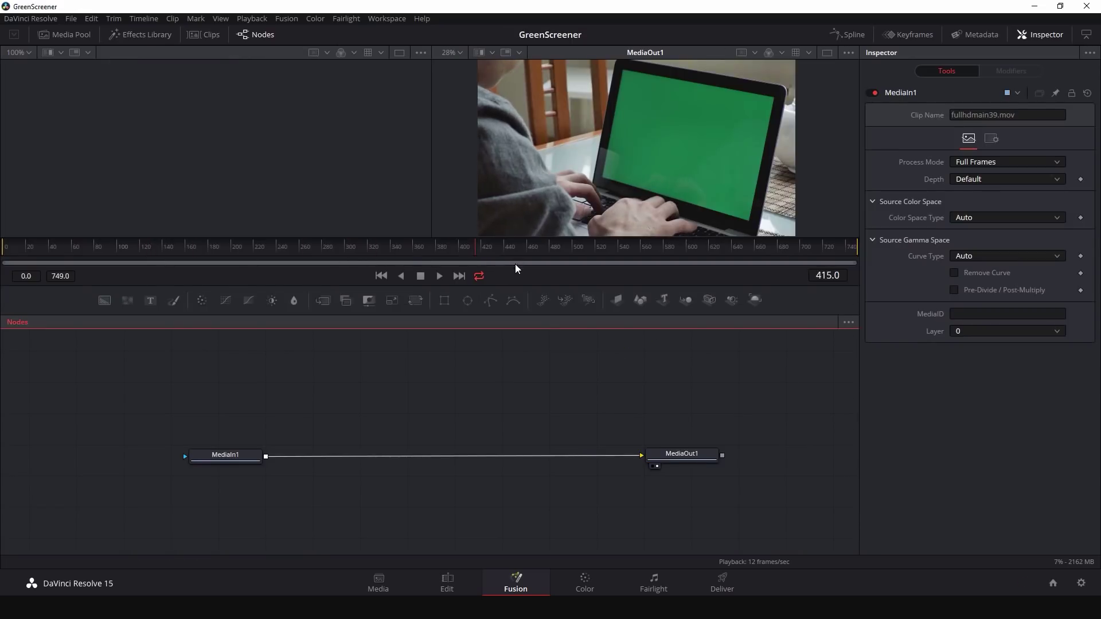
# Step: Insert a Delta Keyer between MediaIn1 and MediaOut1 and sample the laptop's green screen as its background color
pyautogui.moveTo(518, 286); pyautogui.dragTo(519, 323)
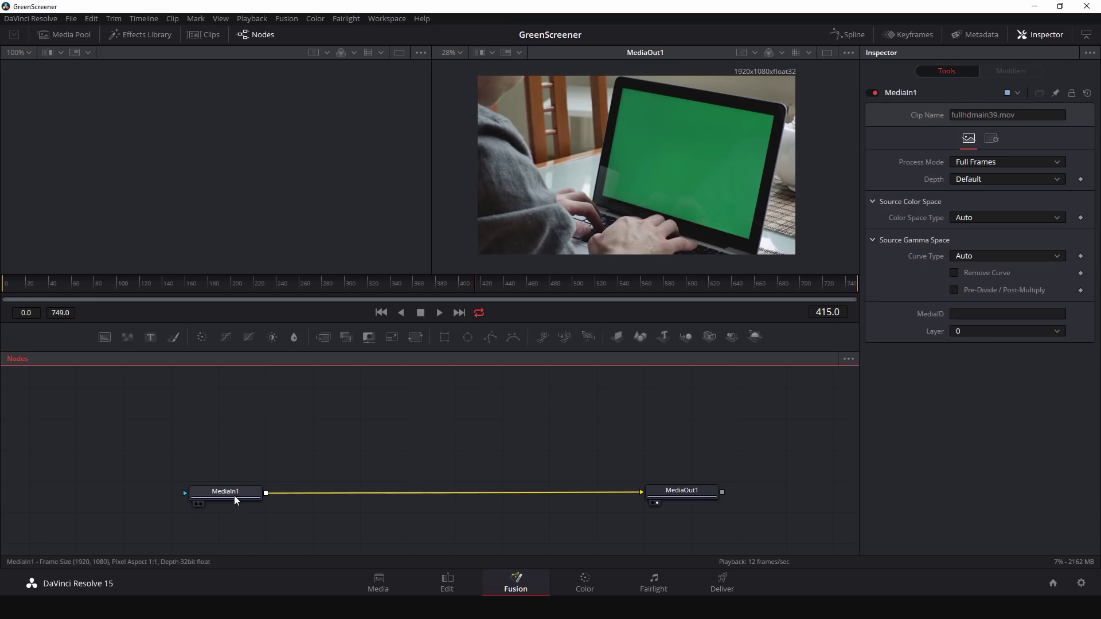
pyautogui.hotkey('shift', 'space')
pyautogui.write('delt')
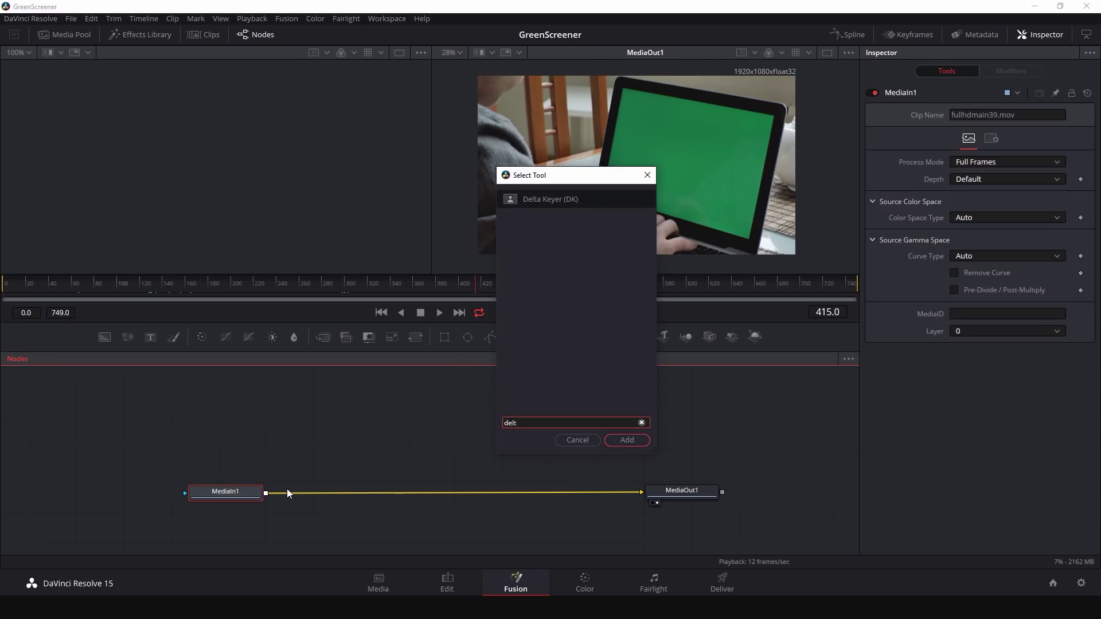
pyautogui.press('Return')
pyautogui.moveTo(313, 491); pyautogui.dragTo(450, 491)
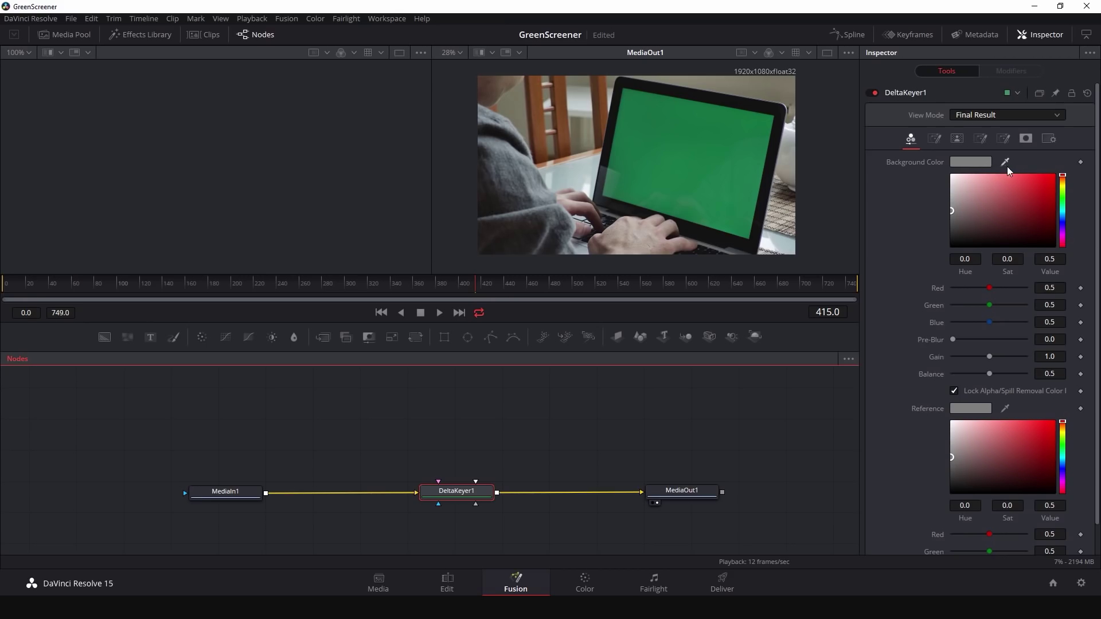
pyautogui.moveTo(1005, 162); pyautogui.dragTo(680, 123)
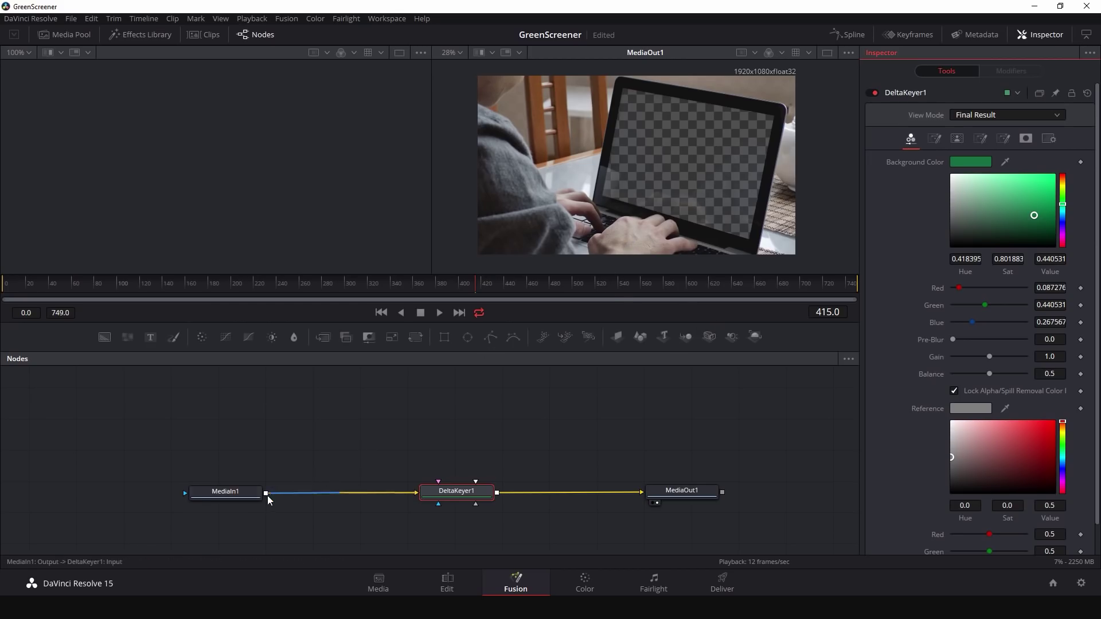
# Step: Merge MediaIn1 over DeltaKeyer1 with a new Merge ahead of MediaOut1, and space out the nodes
pyautogui.moveTo(267, 493); pyautogui.dragTo(591, 430)
pyautogui.moveTo(555, 494); pyautogui.dragTo(436, 491)
pyautogui.moveTo(574, 424); pyautogui.dragTo(555, 430)
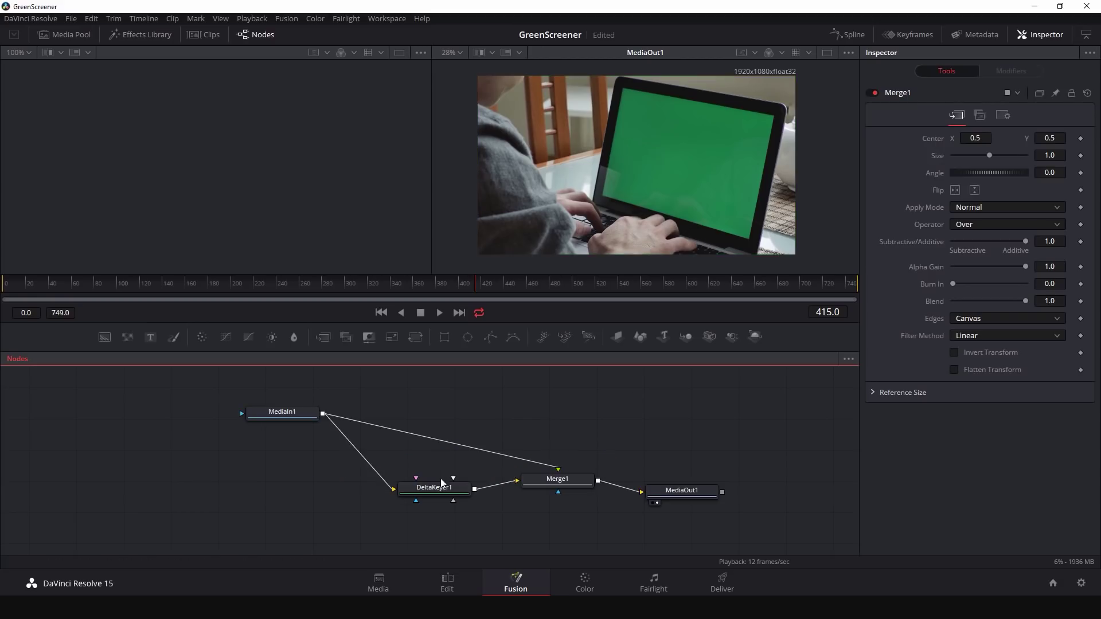
pyautogui.moveTo(438, 487)
pyautogui.mouseDown()
pyautogui.moveTo(435, 497)
pyautogui.moveTo(419, 483)
pyautogui.mouseUp()
# Step: Swap Merge1's inputs so MediaIn1 becomes the background, and arrange DeltaKeyer1 above Merge1 with MediaIn1 level with it
pyautogui.click(555, 483)
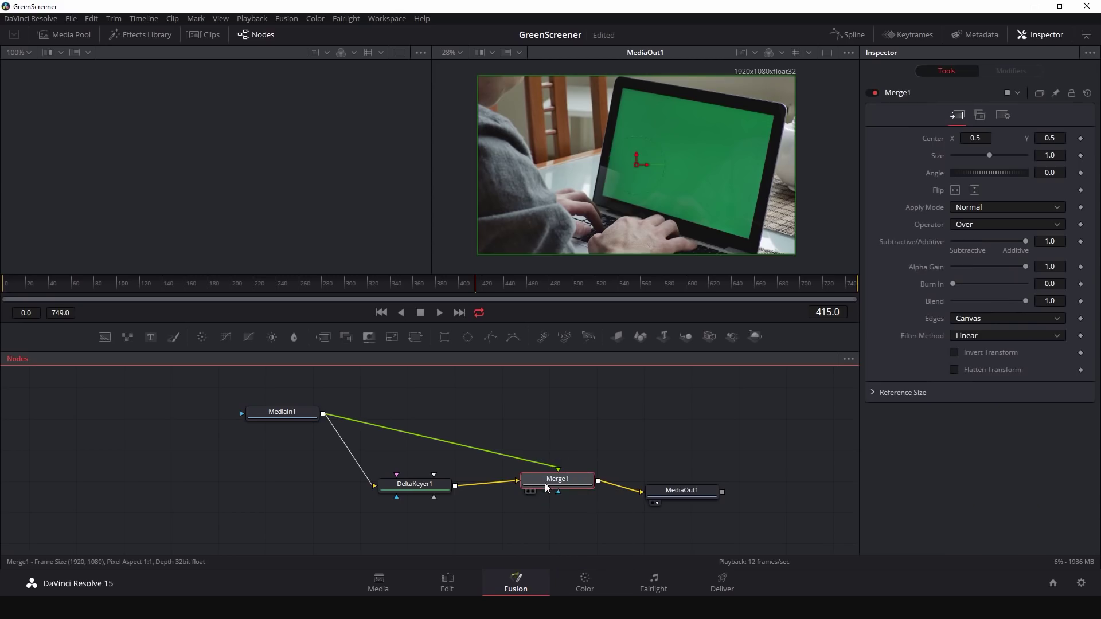
pyautogui.hotkey('ctrl', 't')
pyautogui.moveTo(415, 484); pyautogui.dragTo(493, 412)
pyautogui.moveTo(296, 415); pyautogui.dragTo(345, 489)
pyautogui.moveTo(495, 415); pyautogui.dragTo(529, 416)
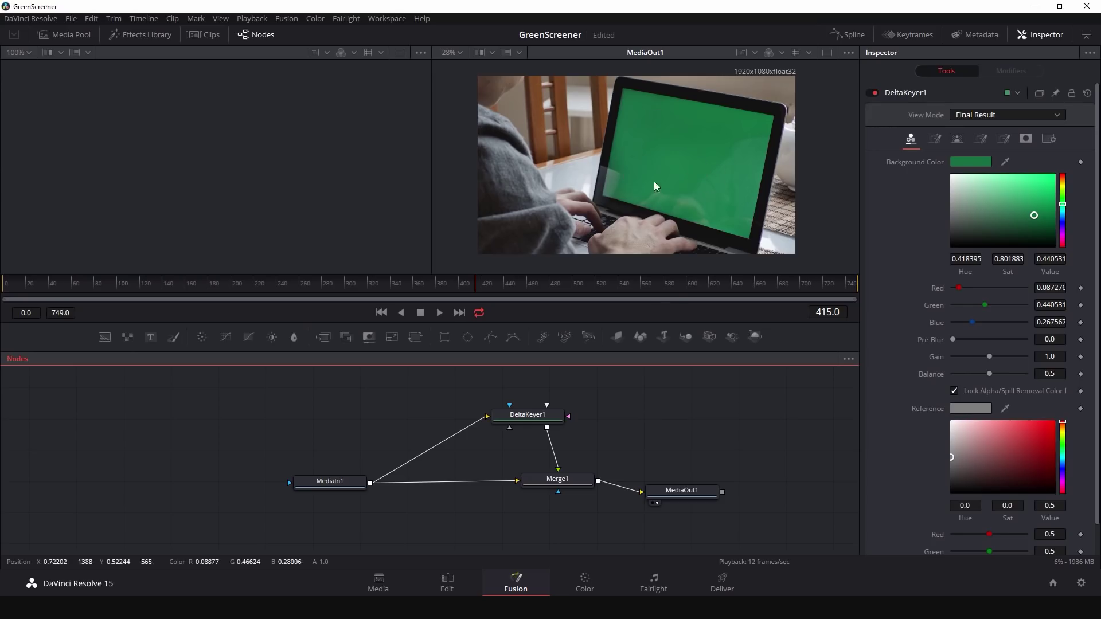
# Step: Bring the Windows desktop image from the file explorer into the node graph and show it in the first viewer
pyautogui.hotkey('alt', 'Tab')
pyautogui.moveTo(164, 201); pyautogui.dragTo(54, 202)
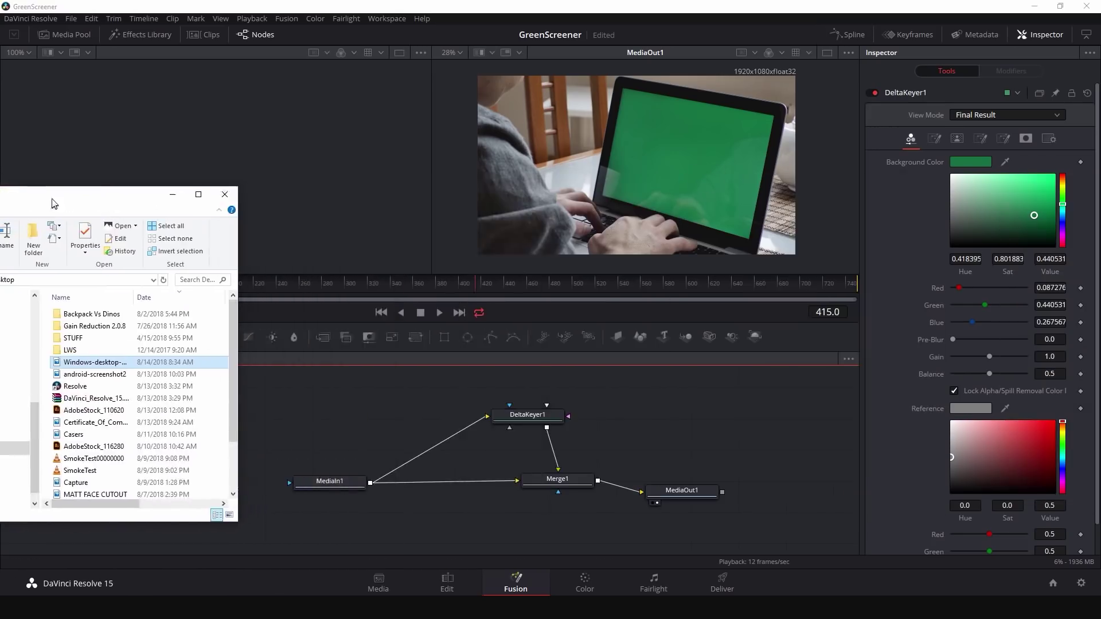
pyautogui.moveTo(56, 363); pyautogui.dragTo(661, 414)
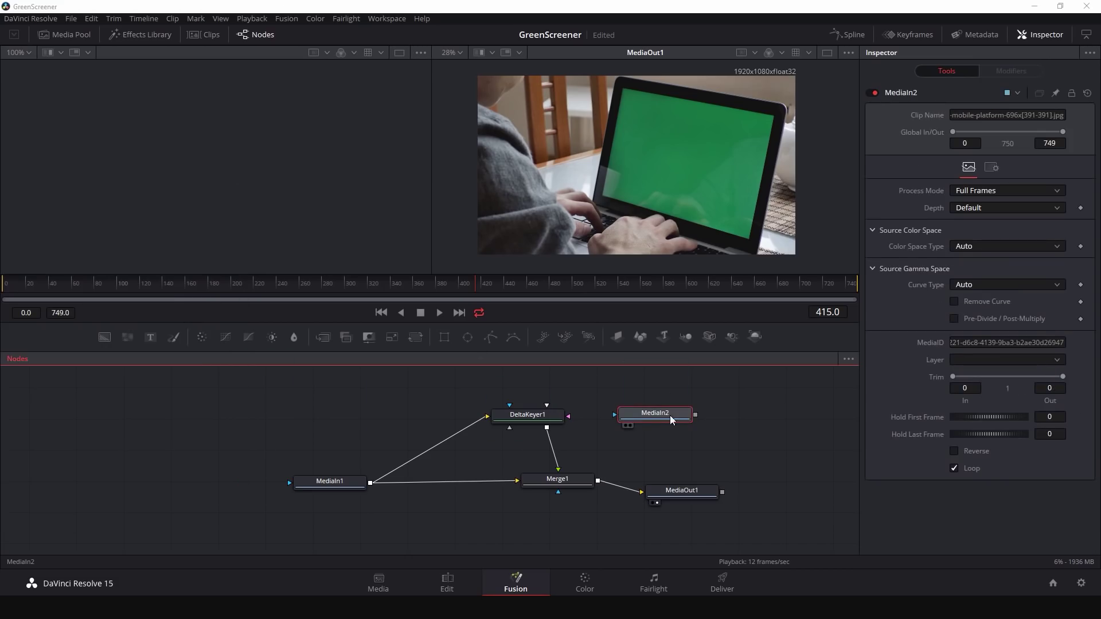
pyautogui.press('1')
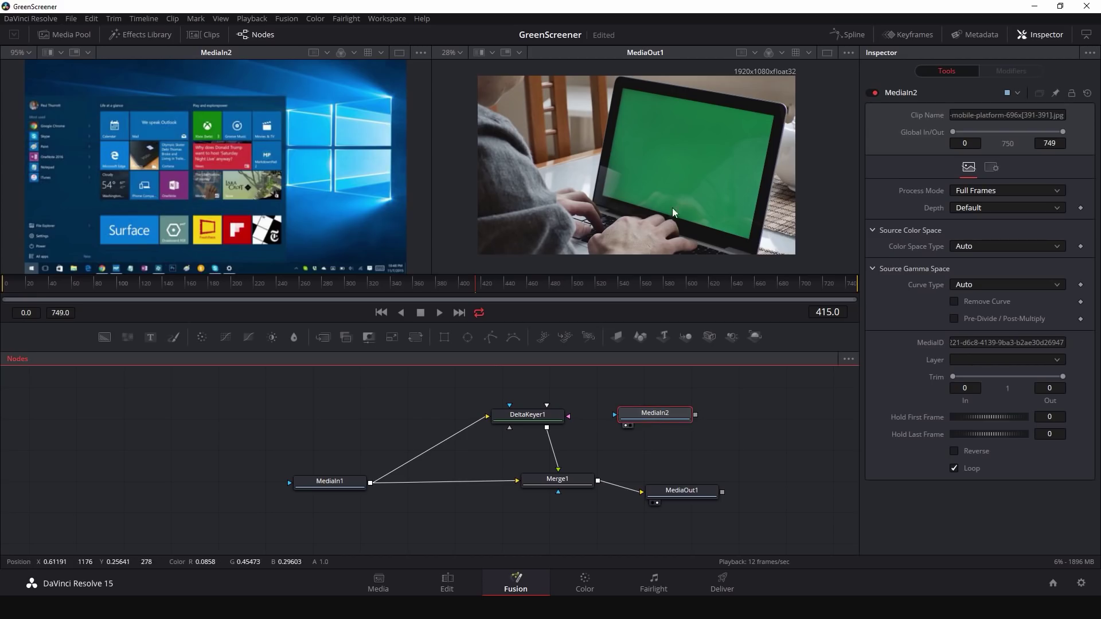
# Step: Combine MediaIn2 with DeltaKeyer1 through a new Merge feeding Merge1, keeping the keyed footage in front, and rearrange the nodes
pyautogui.moveTo(697, 418); pyautogui.dragTo(548, 428)
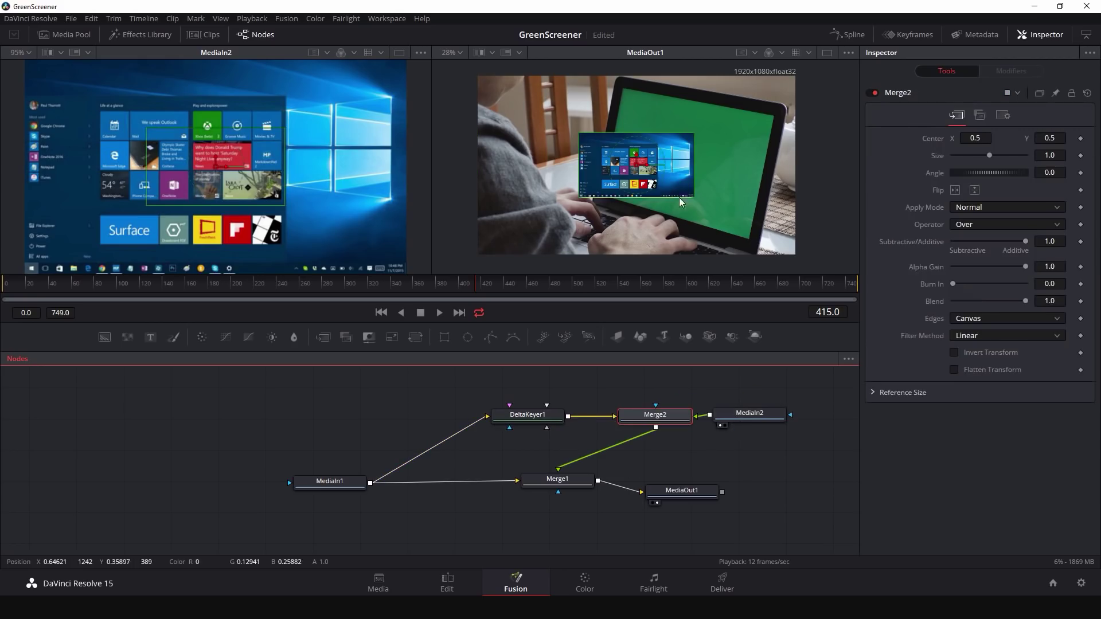
pyautogui.moveTo(538, 415); pyautogui.dragTo(513, 396)
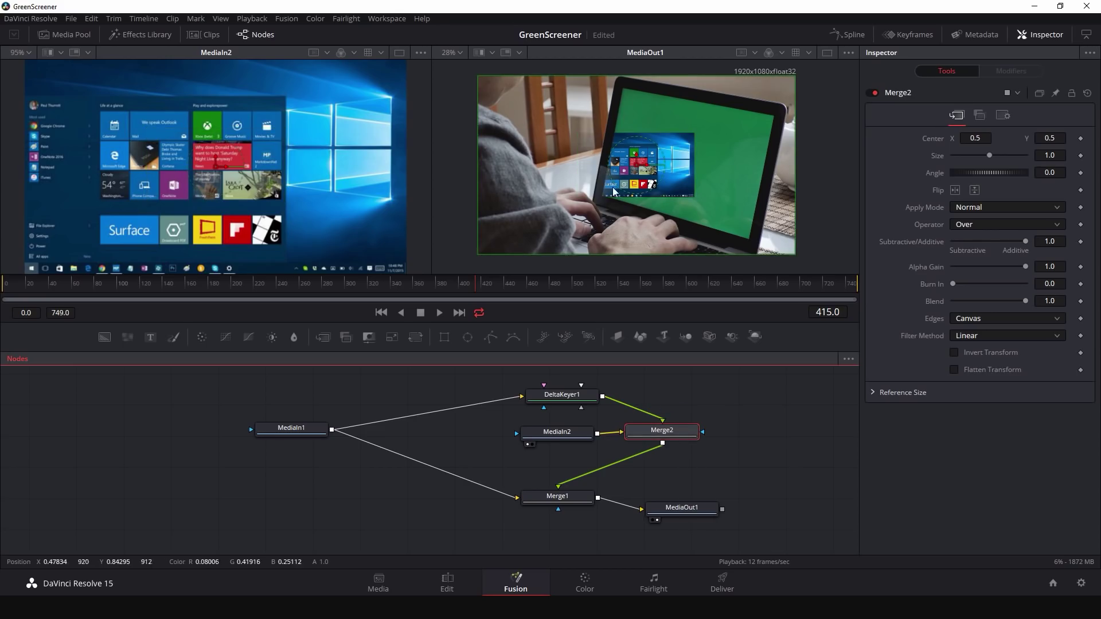
# Step: Try shifting Merge2's foreground footage in the MediaOut1 viewer, and undo the move
pyautogui.moveTo(641, 166); pyautogui.dragTo(539, 135)
pyautogui.click(584, 438)
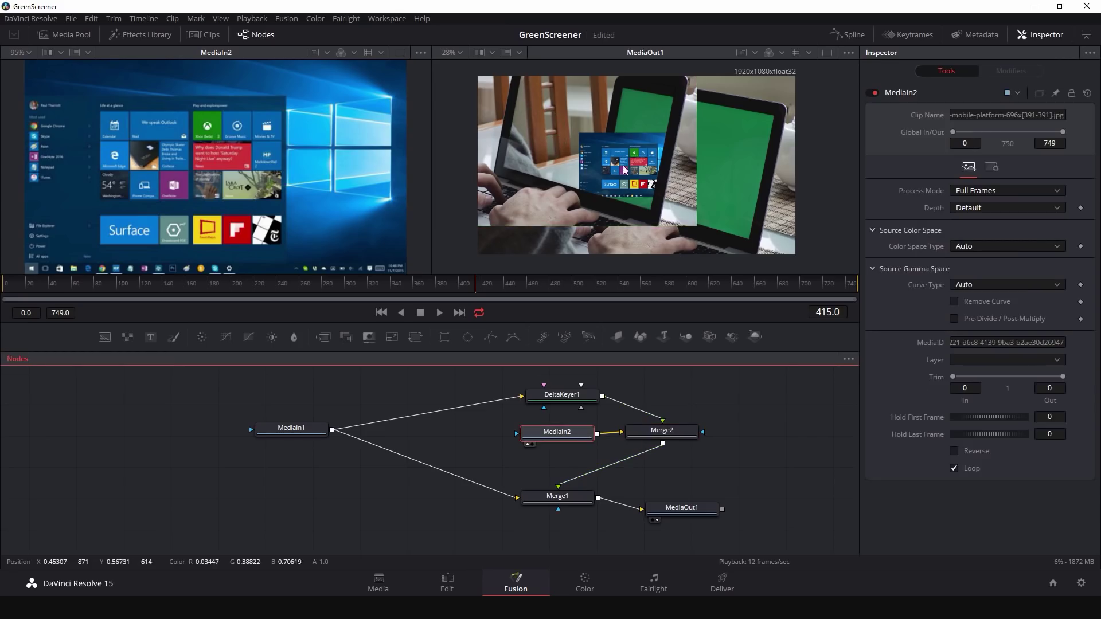
pyautogui.hotkey('ctrl', 'z')
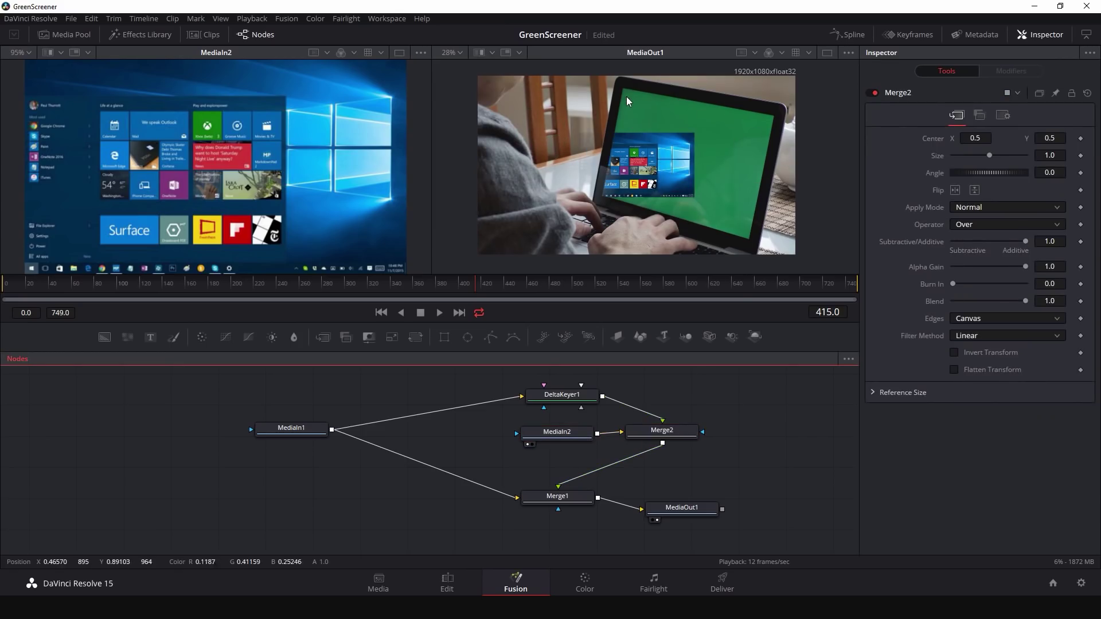
# Step: Move MediaIn2 farther from Merge2 and rename it screen
pyautogui.moveTo(579, 436); pyautogui.dragTo(482, 441)
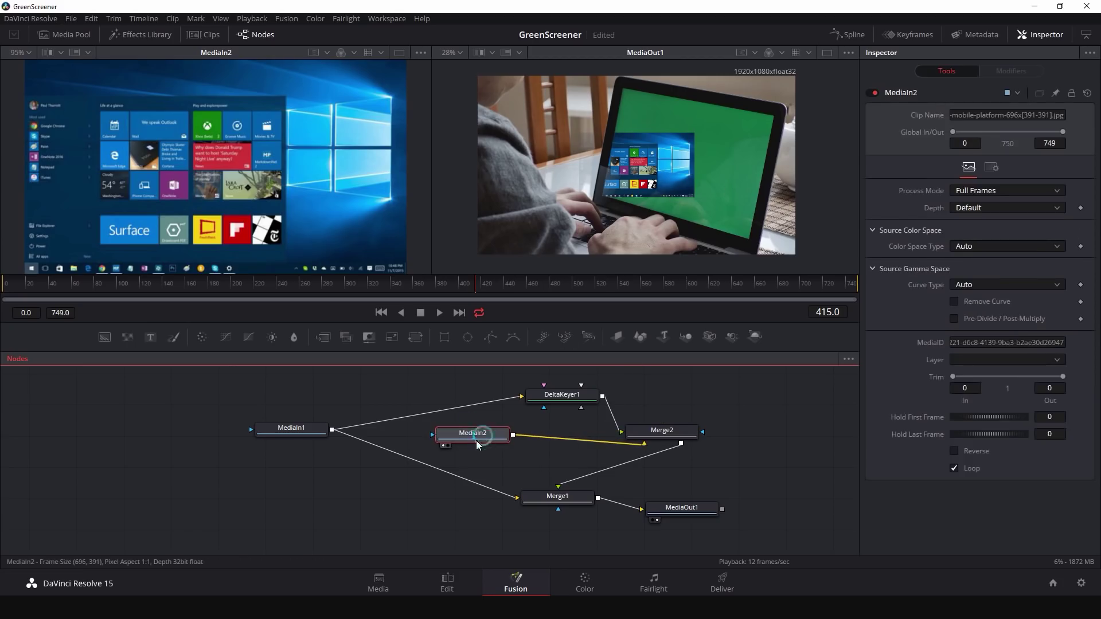
pyautogui.press('F2')
pyautogui.write('screen')
pyautogui.press('Return')
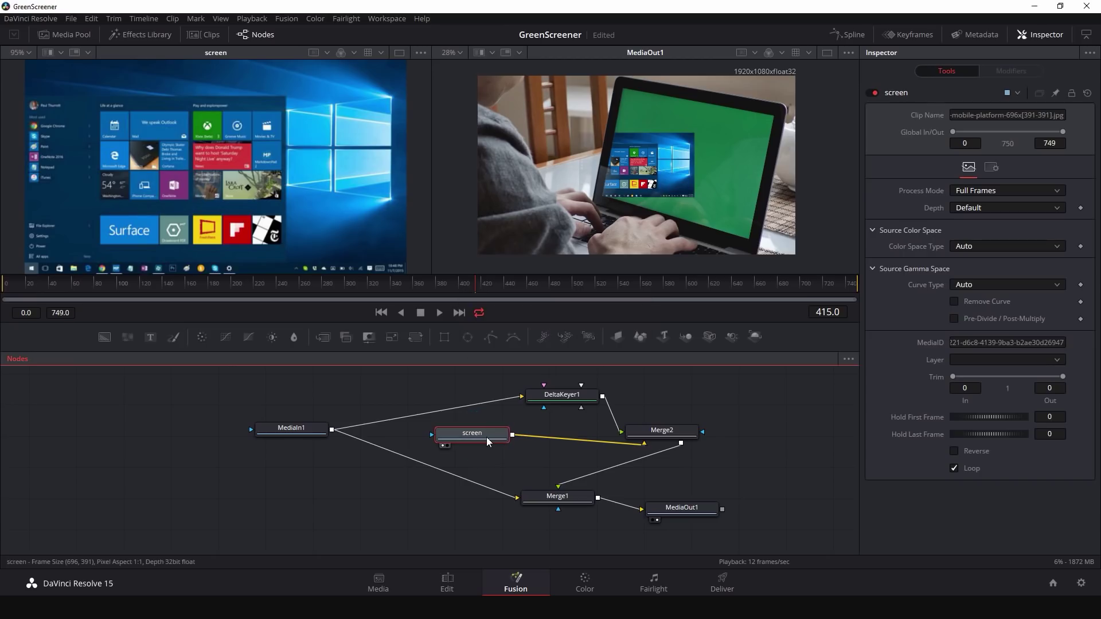
# Step: Insert a Corner Positioner between the screen node and Merge2
pyautogui.hotkey('shift', 'space')
pyautogui.write('delt')
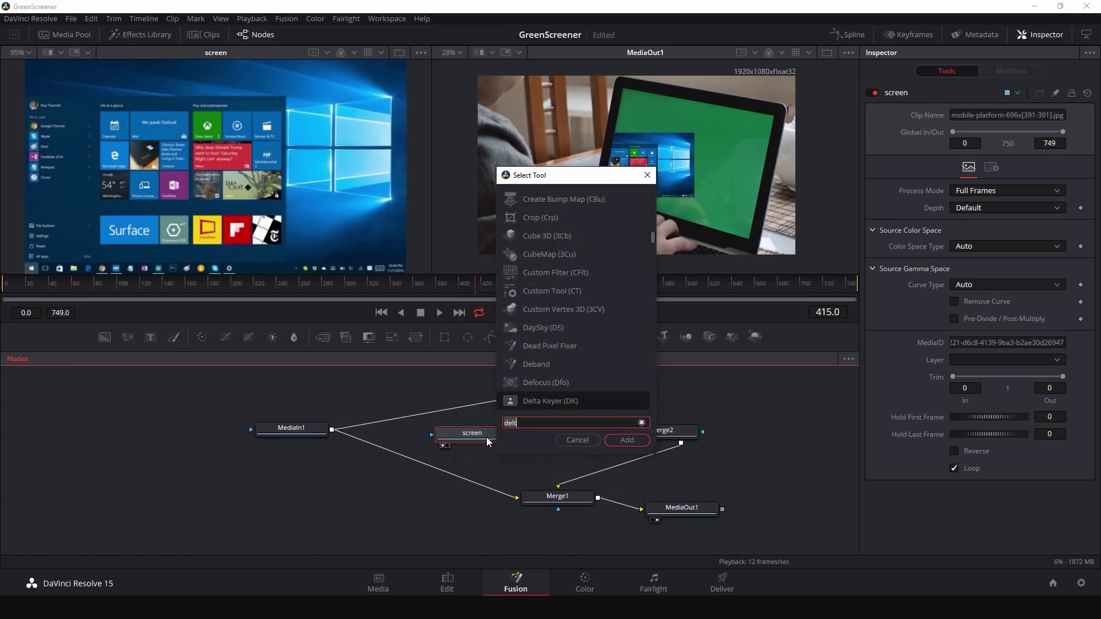
pyautogui.press('BackSpace')
pyautogui.press('BackSpace')
pyautogui.press('BackSpace')
pyautogui.press('BackSpace')
pyautogui.write('cor')
pyautogui.press('Return')
# Step: Fit the desktop image's corners to the laptop display with CornerPositioner1, and play the composite from an earlier frame
pyautogui.moveTo(688, 137); pyautogui.dragTo(777, 113)
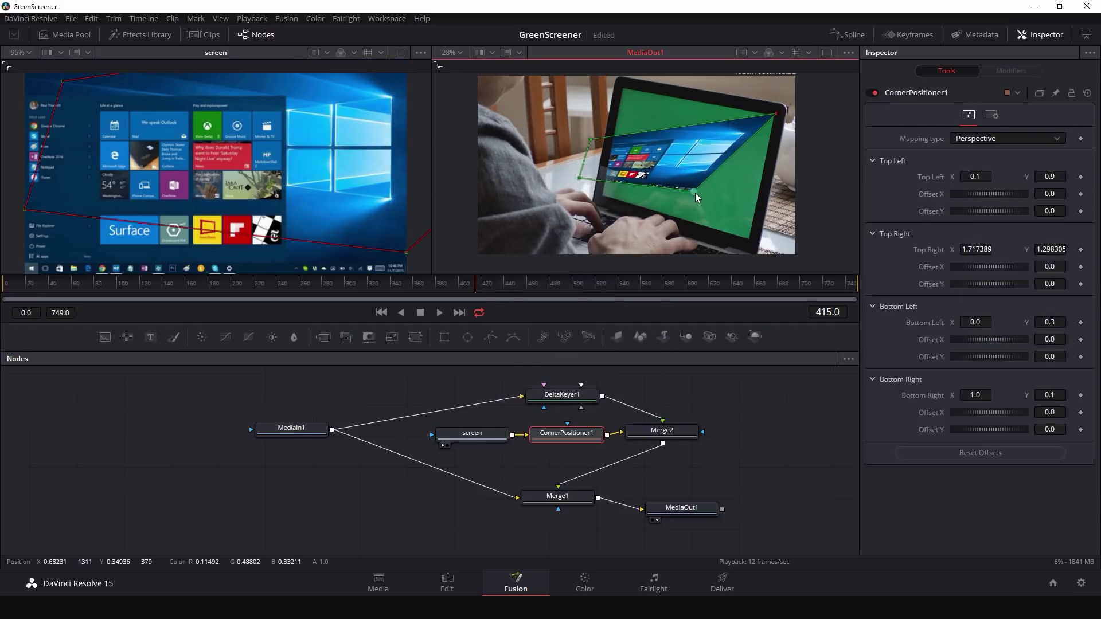
pyautogui.moveTo(695, 196); pyautogui.dragTo(751, 241)
pyautogui.moveTo(579, 178); pyautogui.dragTo(601, 197)
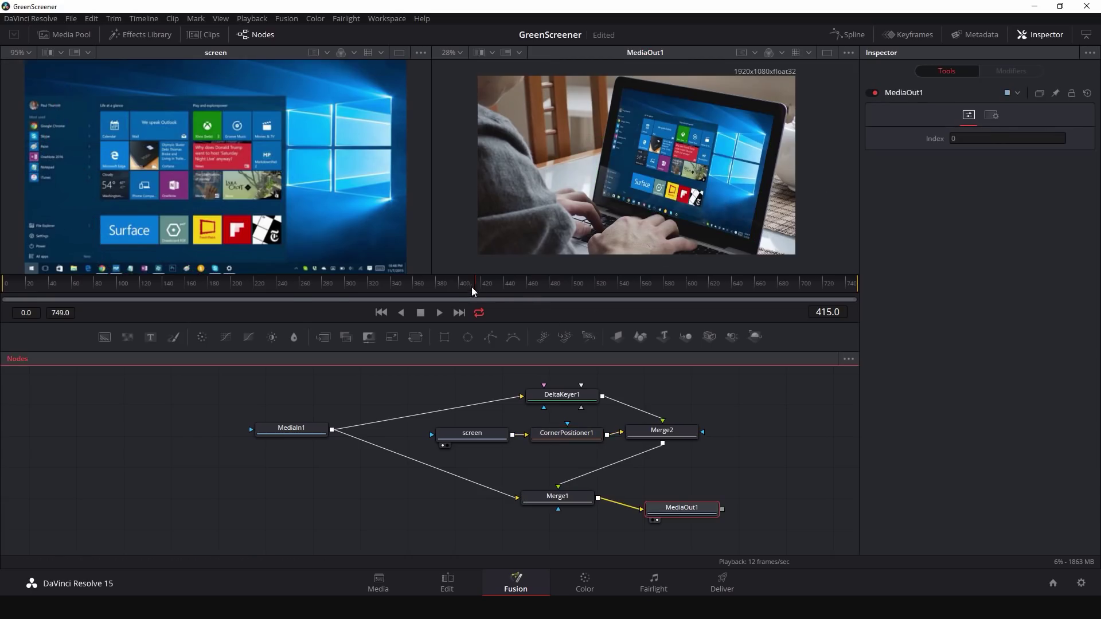
pyautogui.moveTo(474, 291); pyautogui.dragTo(253, 292)
pyautogui.press('space')
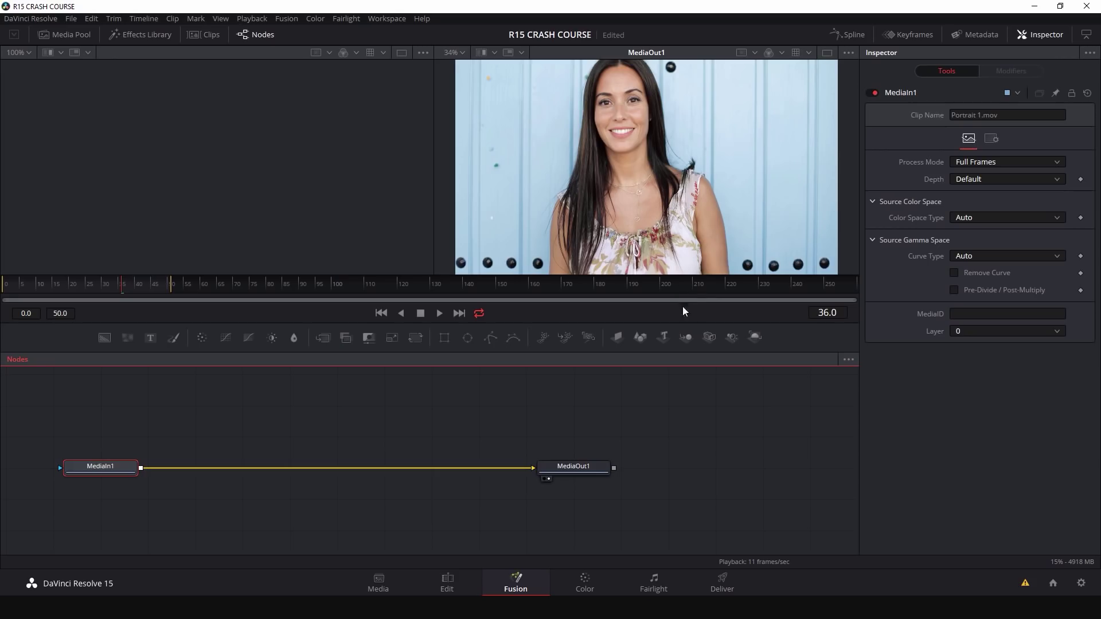
# Step: Merge a Text+ with the woman's first name over MediaIn1, set in NEXT ART Regular and placed in the picture's lower-left area
pyautogui.hotkey('shift', 'space')
pyautogui.write('text')
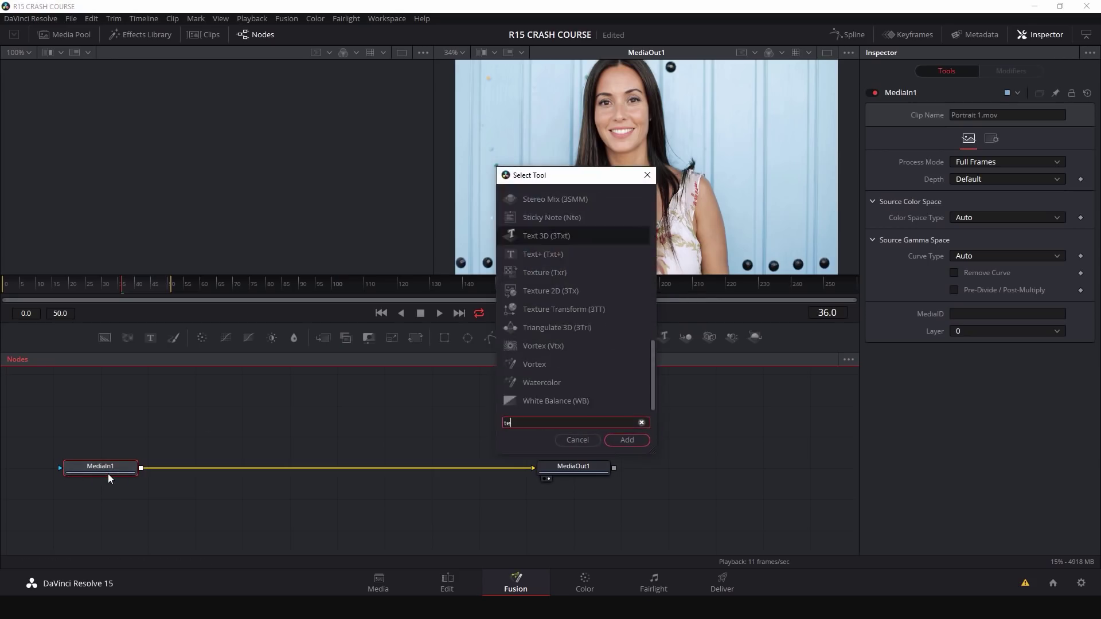
pyautogui.press('Return')
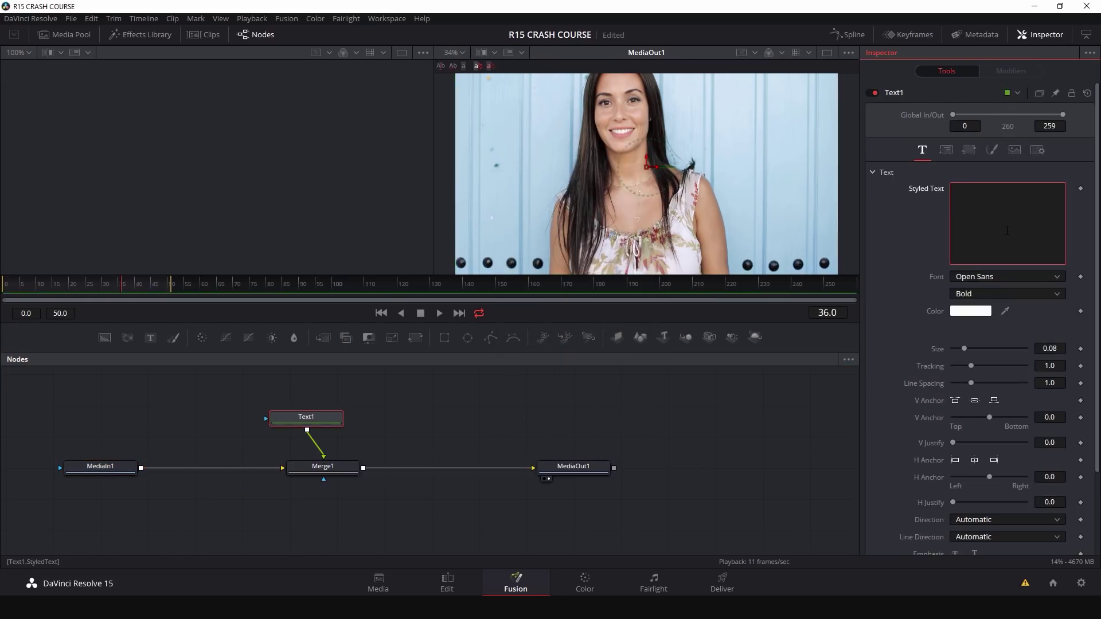
pyautogui.write('JANNA')
pyautogui.click(306, 417)
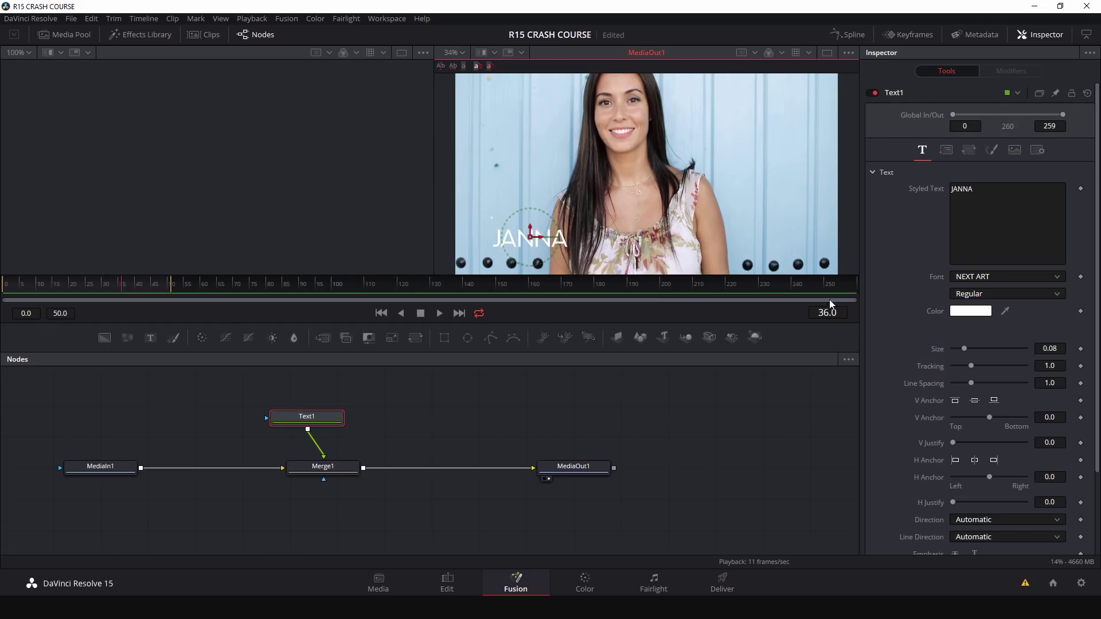
# Step: Insert a Shadow node after Text1
pyautogui.click(337, 421)
pyautogui.hotkey('shift', 'space')
pyautogui.write('tex')
pyautogui.press('BackSpace')
pyautogui.press('BackSpace')
pyautogui.press('BackSpace')
pyautogui.write('SHAD')
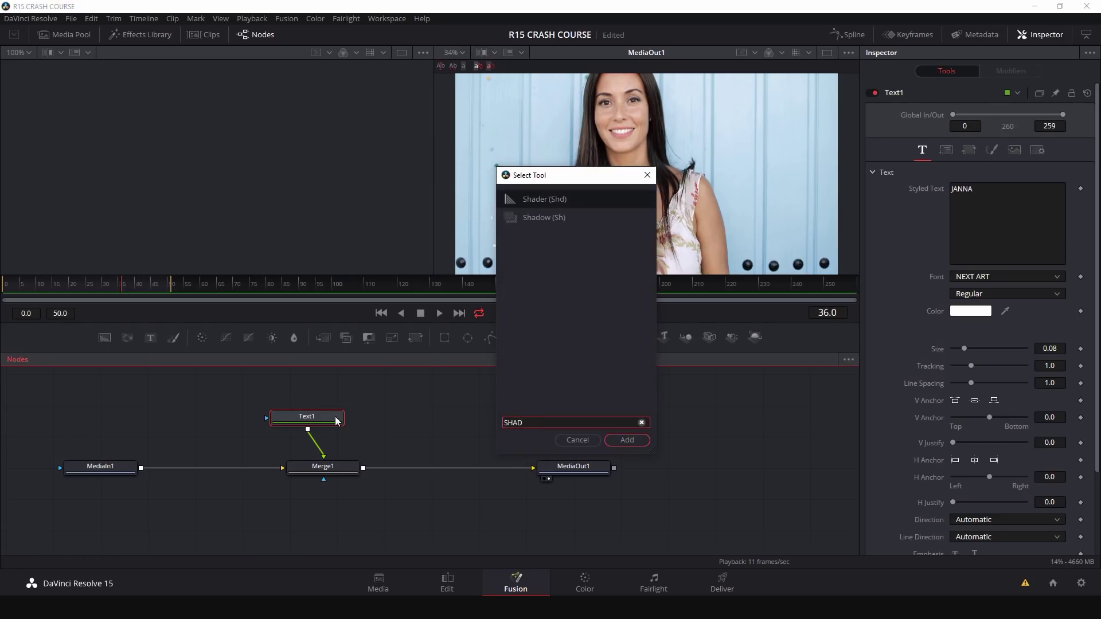
# Step: Add a Shadow node after Text1 and set its shadow offset to X 0.504, Y 0.496
pyautogui.press('Down')
pyautogui.press('Return')
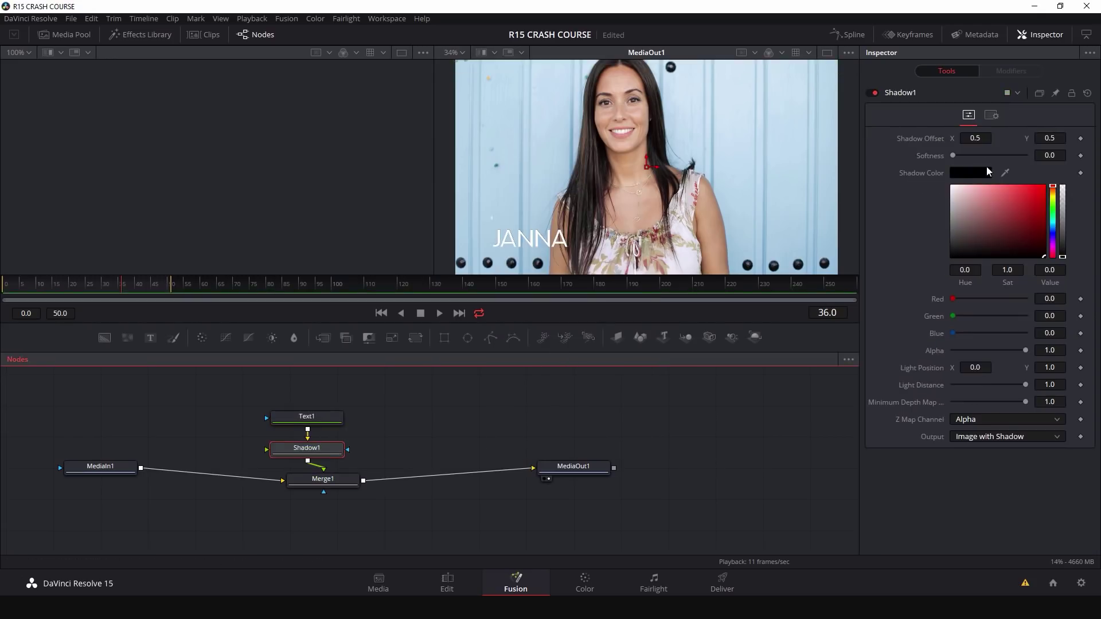
pyautogui.moveTo(959, 141); pyautogui.dragTo(962, 143)
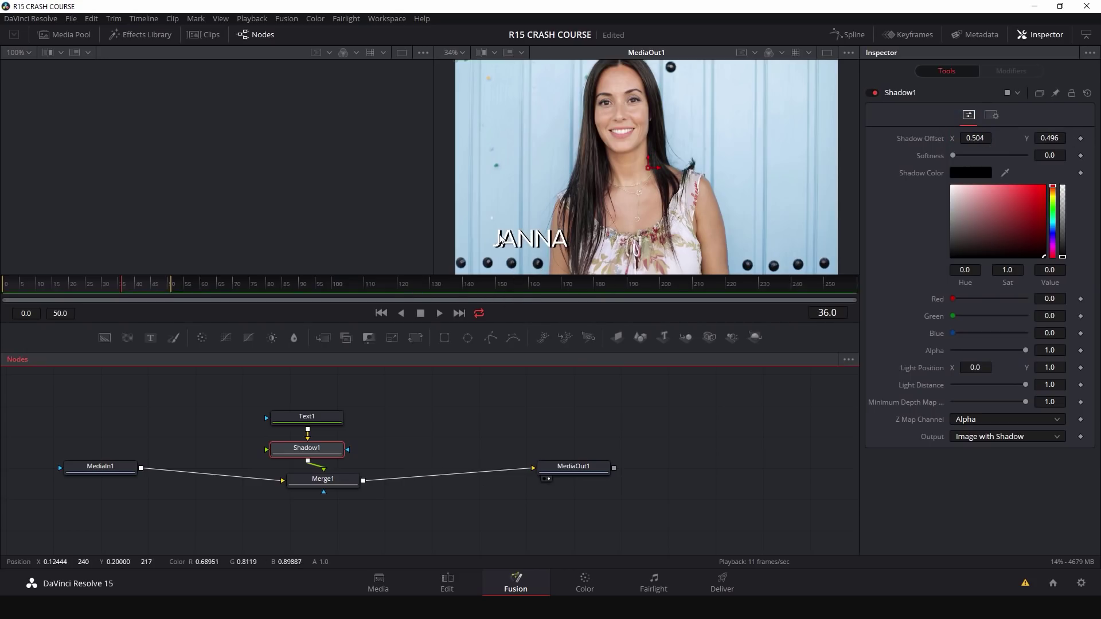
# Step: Select Merge1 with the playhead at frame 0, try shifting its center to X 0.503, and undo the shift
pyautogui.moveTo(118, 284); pyautogui.dragTo(3, 285)
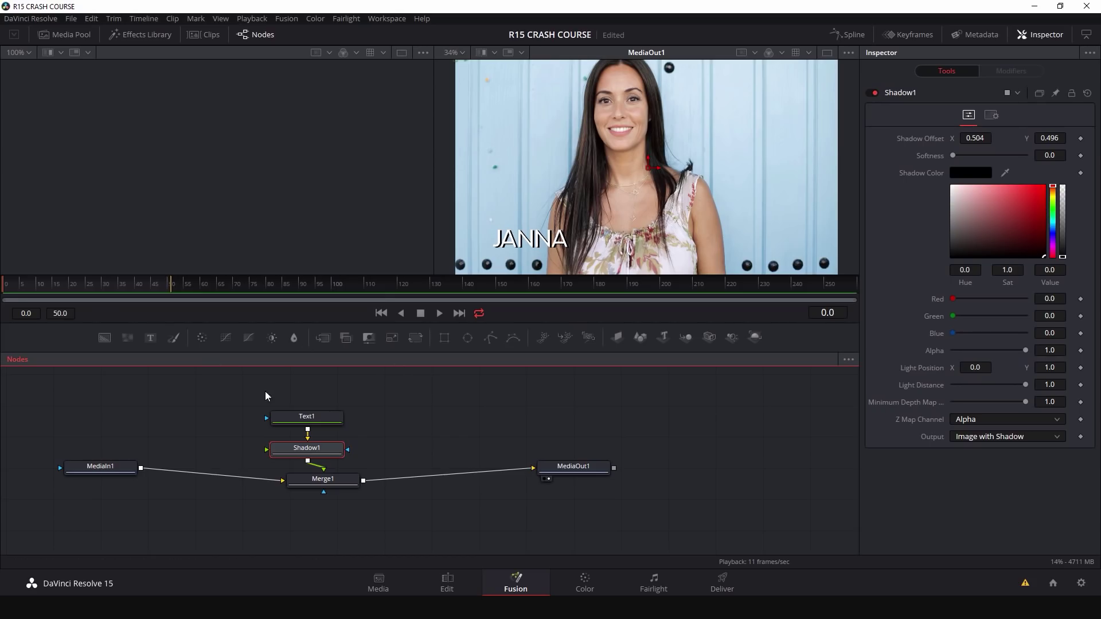
pyautogui.moveTo(260, 390); pyautogui.dragTo(352, 459)
pyautogui.click(328, 481)
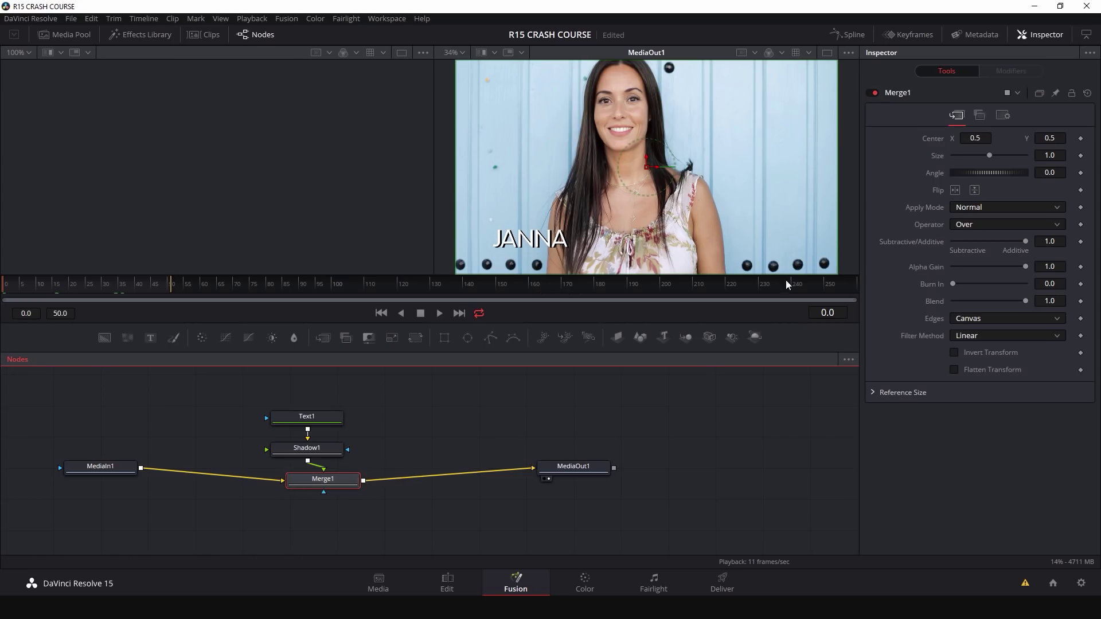
pyautogui.moveTo(977, 137)
pyautogui.mouseDown()
pyautogui.moveTo(1034, 138)
pyautogui.moveTo(946, 137)
pyautogui.moveTo(979, 138)
pyautogui.mouseUp()
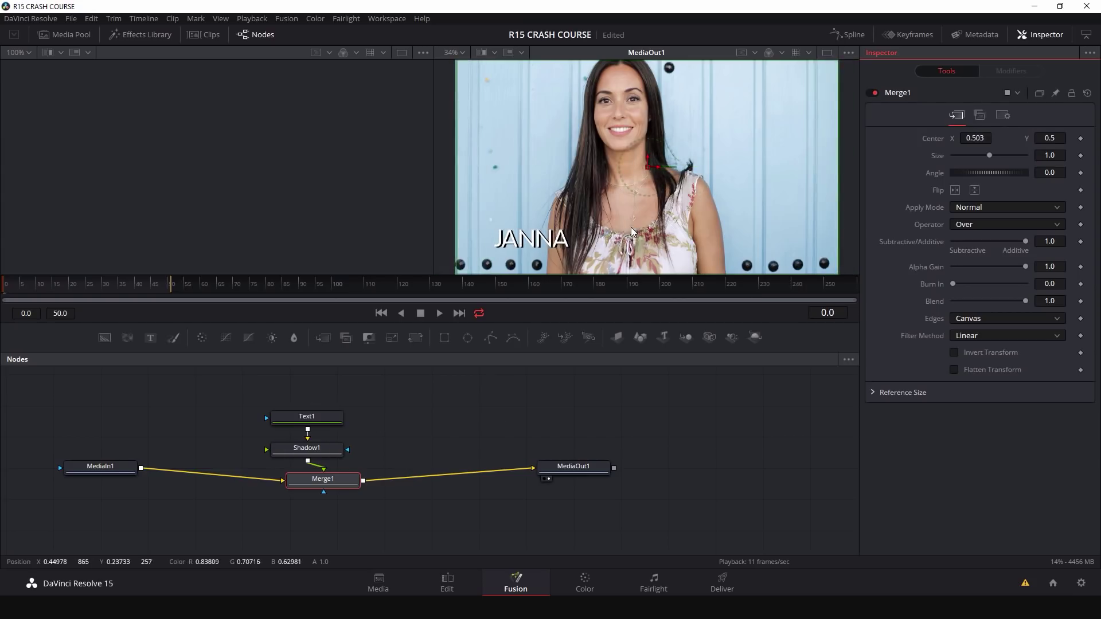
pyautogui.hotkey('ctrl', 'z')
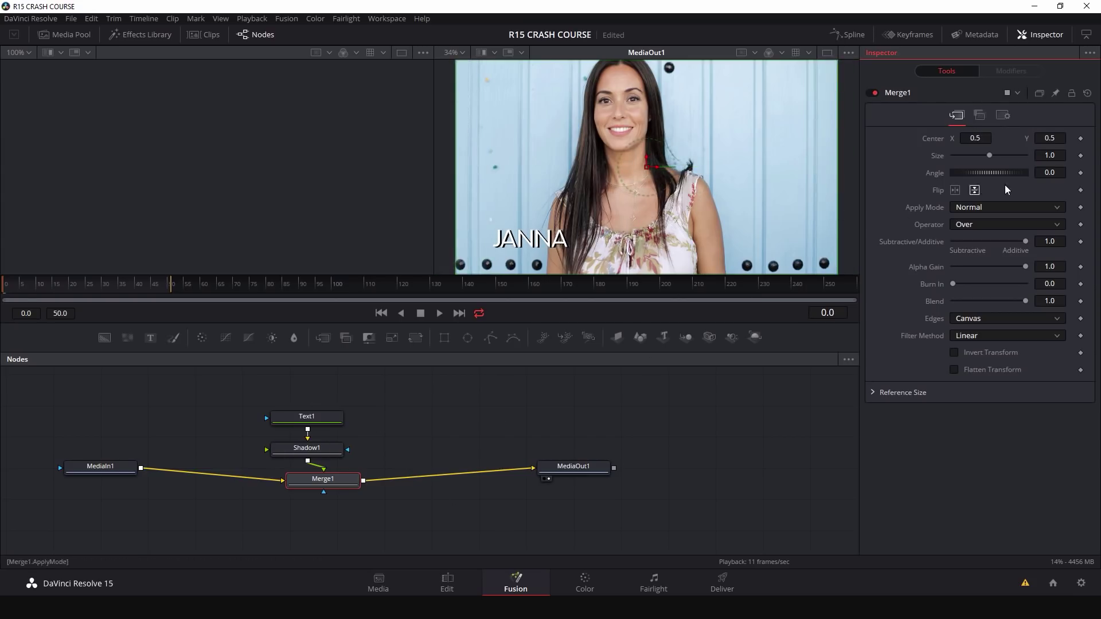
# Step: Animate Merge1's center so the title slides in from off-screen left at frame 0 to X 0.5 at frame 10, and preview it
pyautogui.click(29, 283)
pyautogui.moveTo(29, 284); pyautogui.dragTo(37, 284)
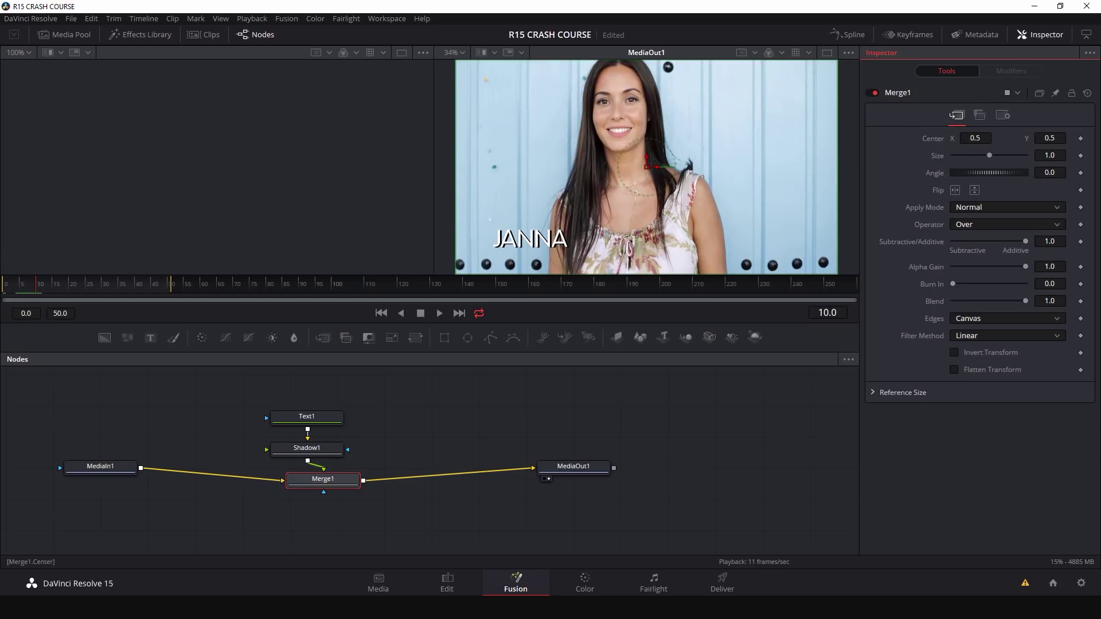
pyautogui.click(1080, 139)
pyautogui.moveTo(36, 284); pyautogui.dragTo(6, 291)
pyautogui.moveTo(983, 140)
pyautogui.mouseDown()
pyautogui.moveTo(969, 140)
pyautogui.moveTo(983, 139)
pyautogui.mouseUp()
pyautogui.press('space')
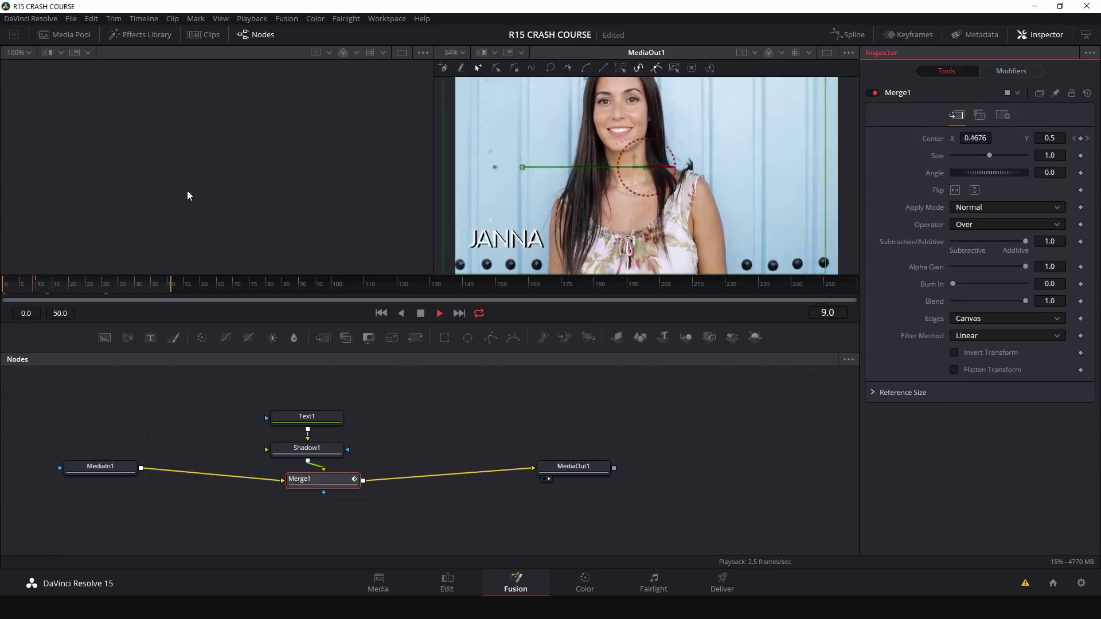
# Step: Keyframe Merge1's center at frame 42, move the title off-screen left at about frame 47, and play back the slide-out
pyautogui.click(142, 284)
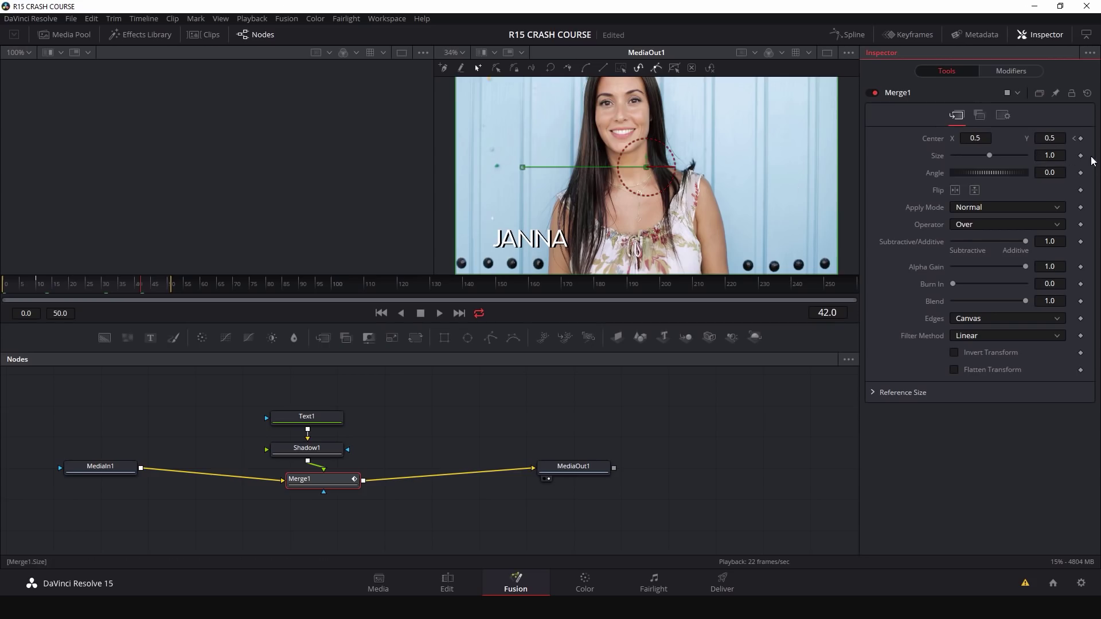
pyautogui.click(1081, 139)
pyautogui.click(158, 285)
pyautogui.moveTo(975, 138); pyautogui.dragTo(946, 139)
pyautogui.click(149, 287)
pyautogui.press('space')
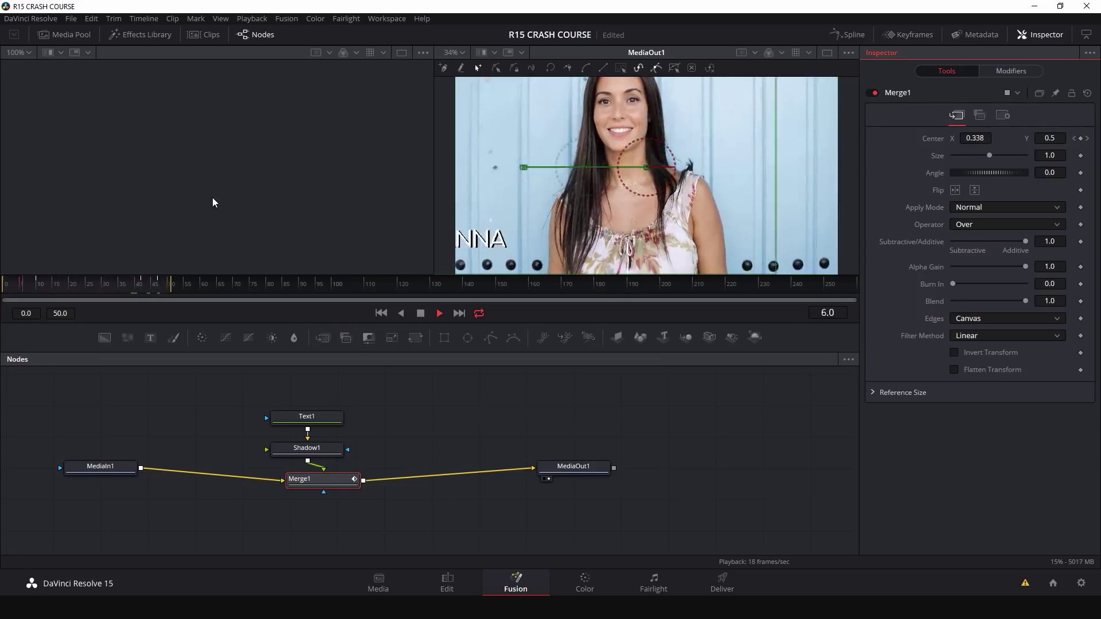
pyautogui.press('space')
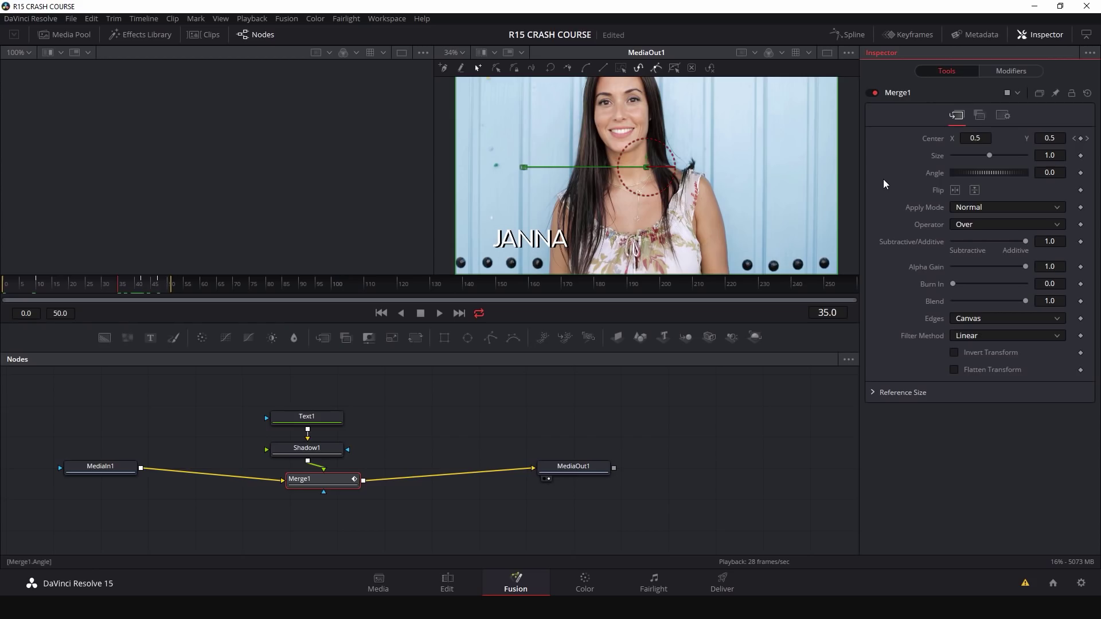
# Step: Open the Keyframes editor at full width and expand Merge1 to show its center displacement keyframes enlarged
pyautogui.click(910, 34)
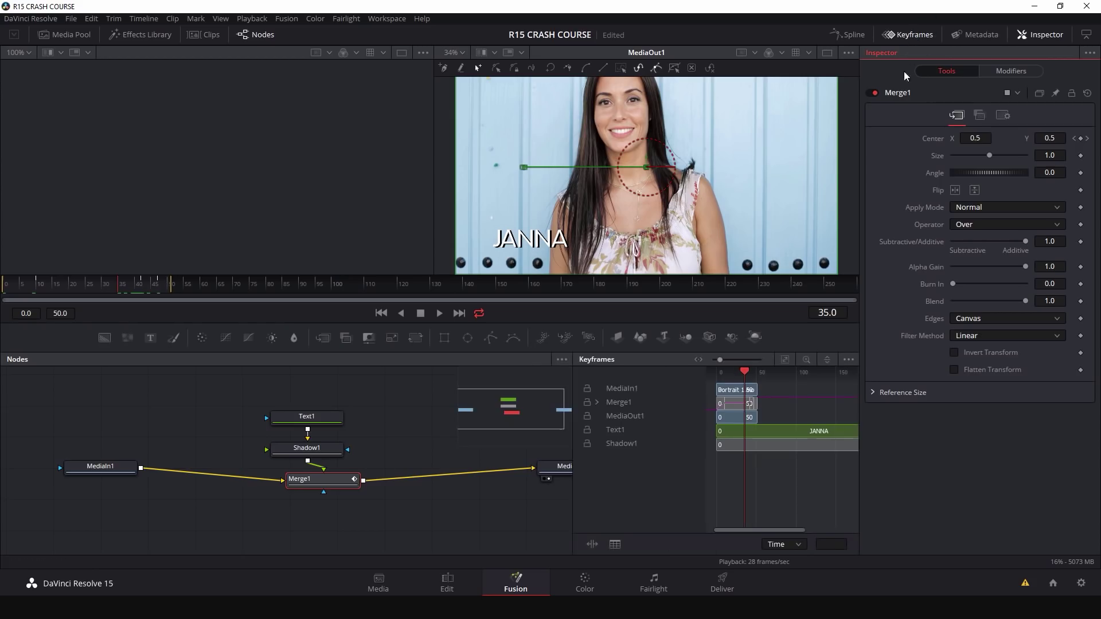
pyautogui.click(1086, 36)
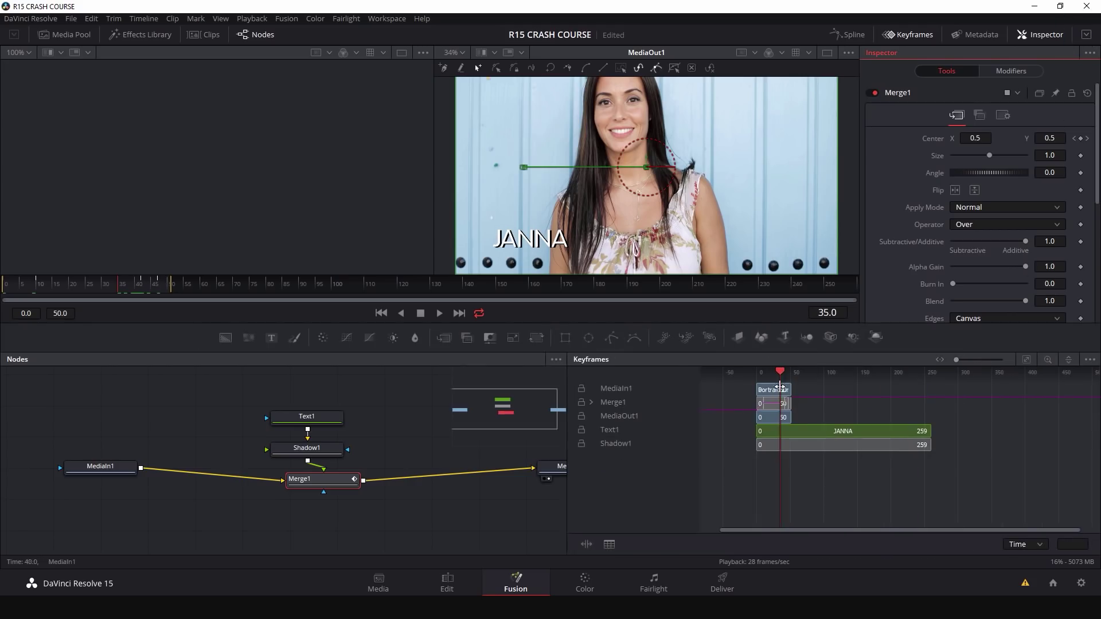
pyautogui.moveTo(956, 359); pyautogui.dragTo(962, 359)
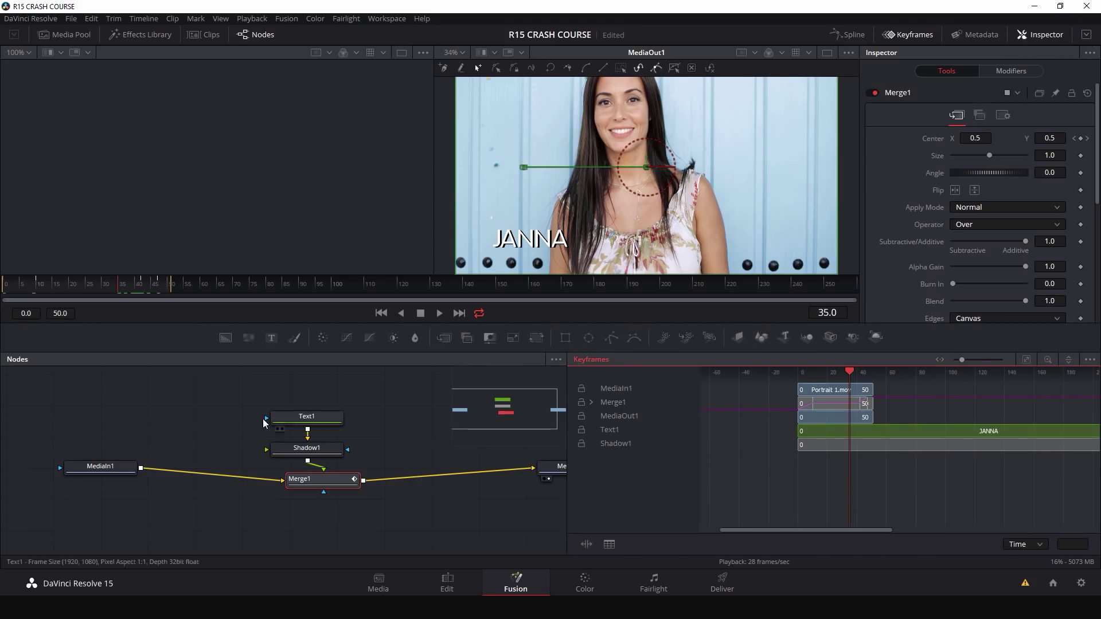
pyautogui.click(591, 403)
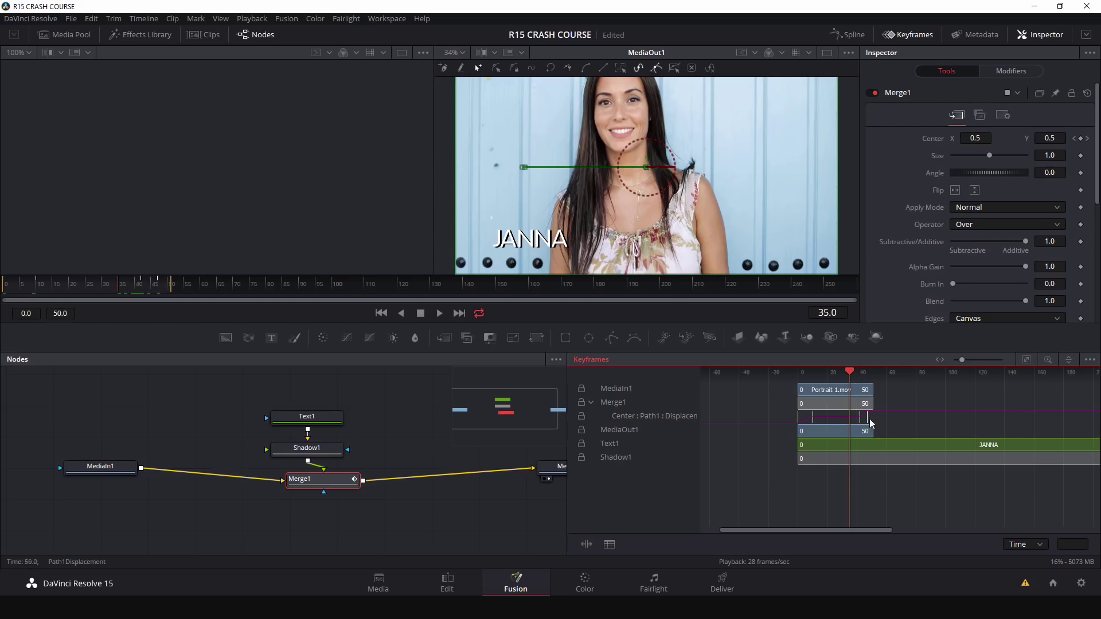
pyautogui.click(989, 359)
pyautogui.moveTo(801, 529); pyautogui.dragTo(793, 529)
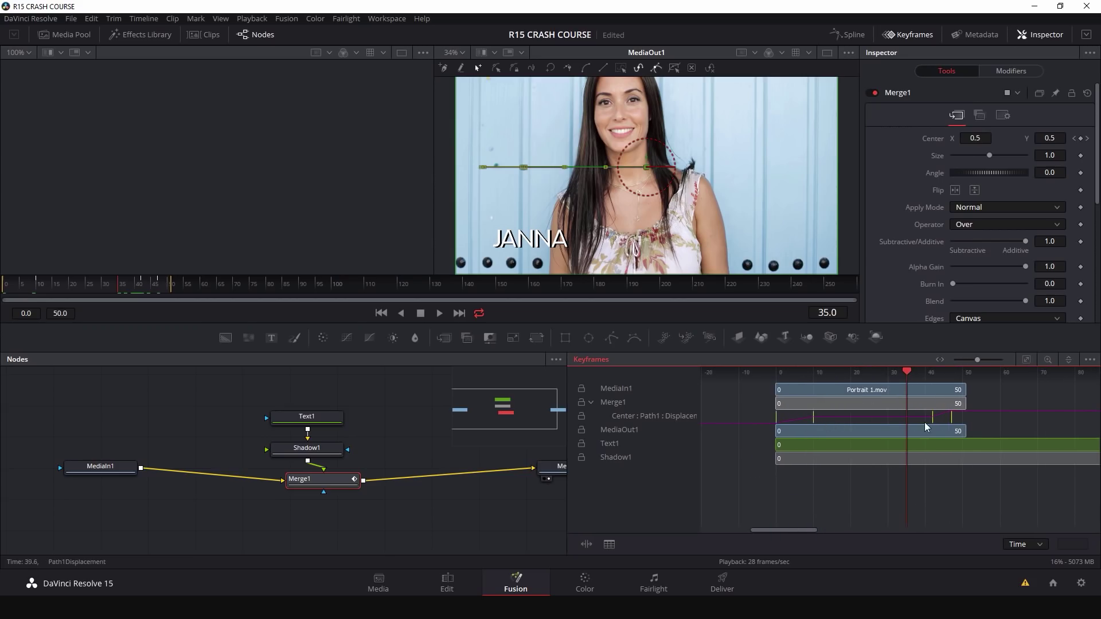
# Step: Retime Merge1's first center keyframe, settling it at about frame 1, and scrub through the animation to check the timing
pyautogui.moveTo(908, 371); pyautogui.dragTo(775, 372)
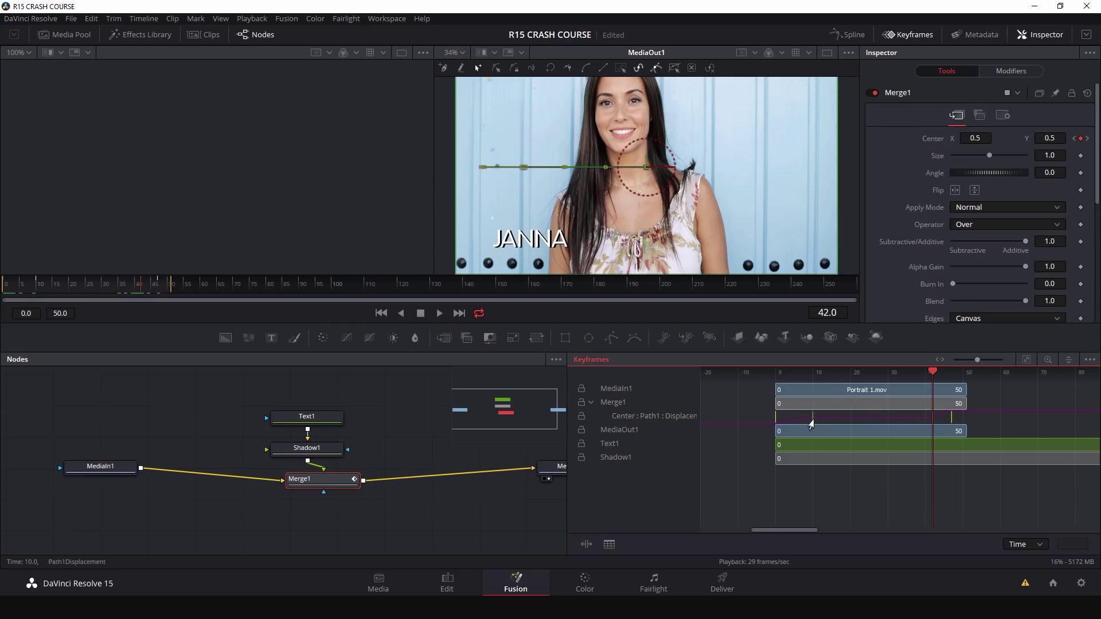
pyautogui.moveTo(811, 424); pyautogui.dragTo(788, 422)
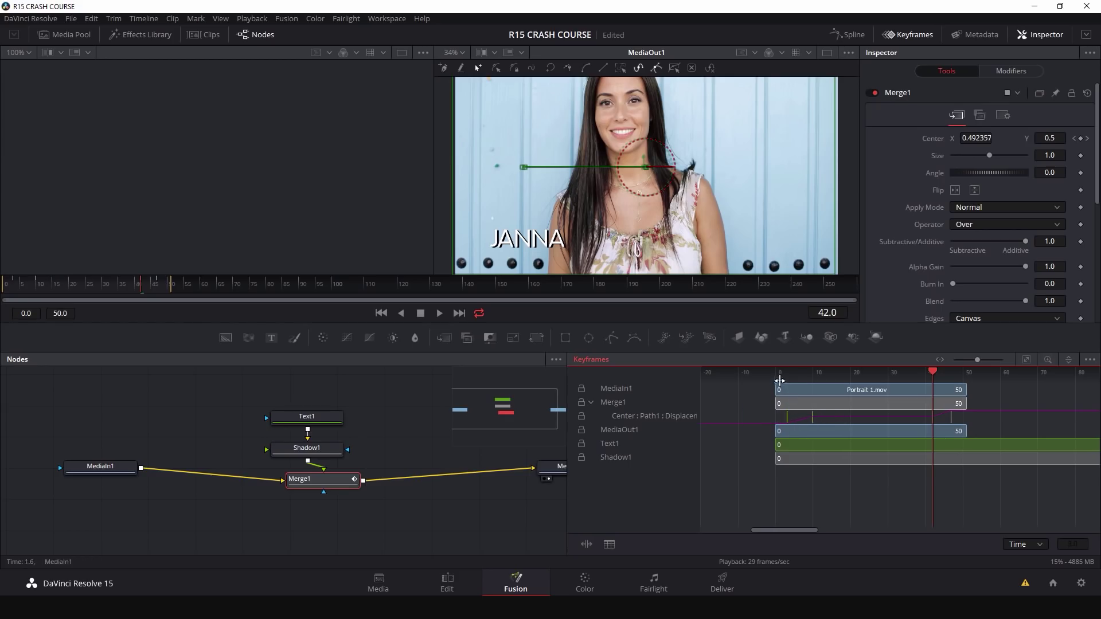
pyautogui.moveTo(926, 370); pyautogui.dragTo(866, 372)
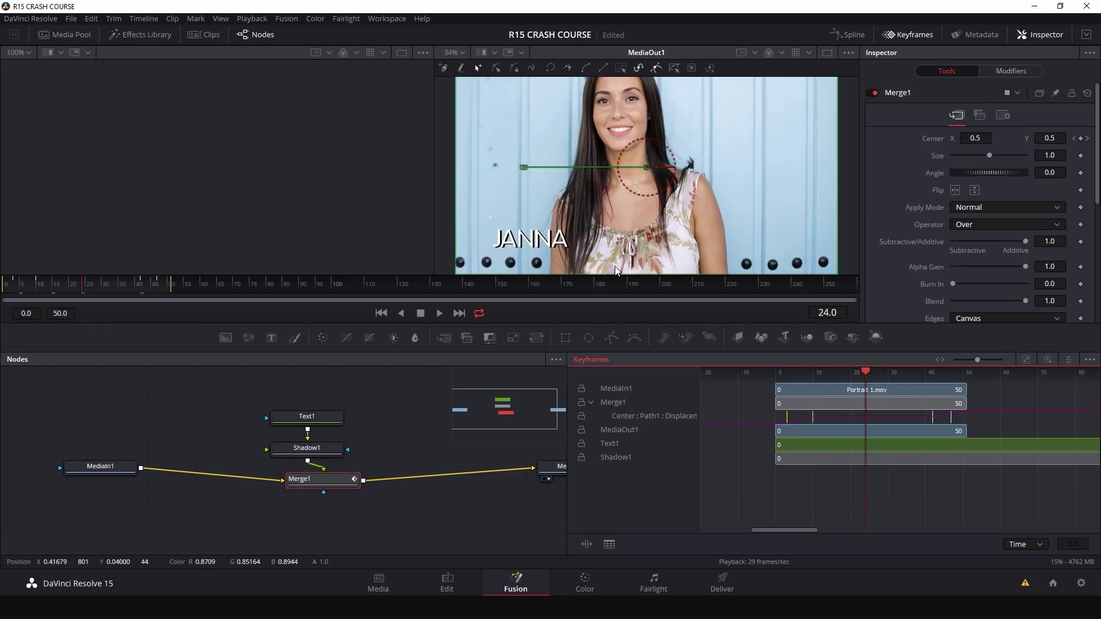
pyautogui.moveTo(787, 422); pyautogui.dragTo(779, 423)
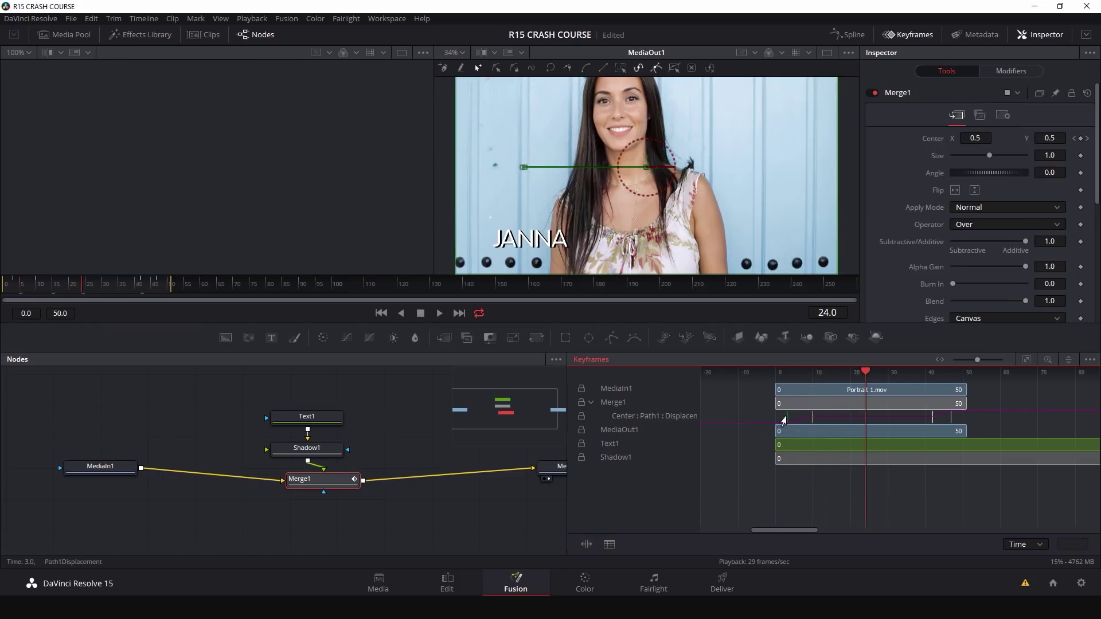
# Step: Switch from the Keyframes editor to the Spline editor, enable Merge1's displacement curve, and enlarge and fit the graph
pyautogui.click(906, 36)
pyautogui.click(842, 35)
pyautogui.click(800, 431)
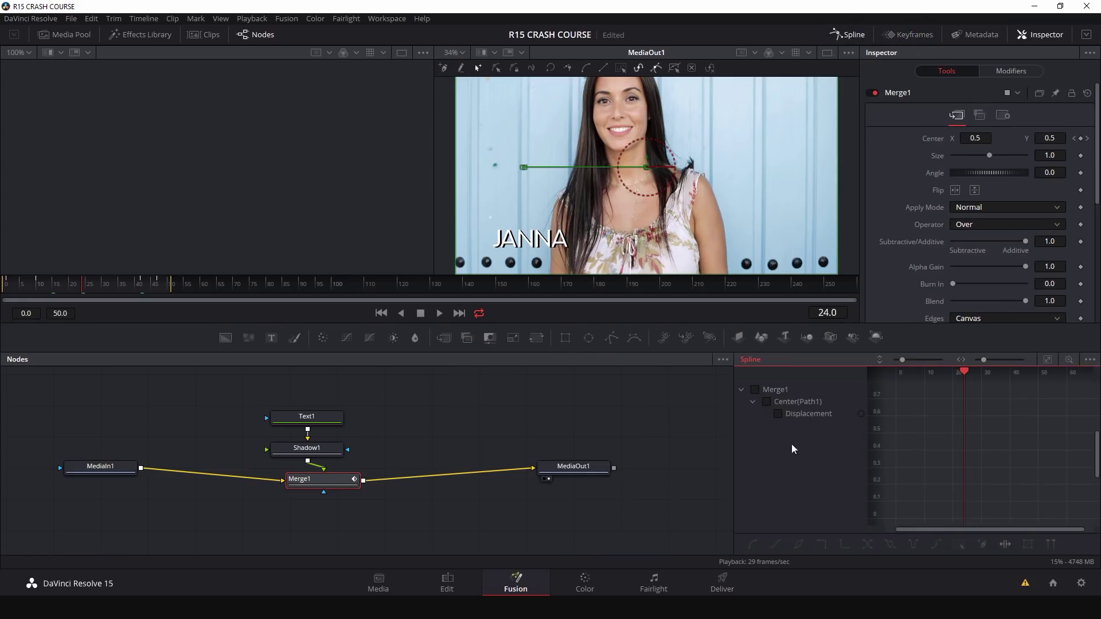
pyautogui.click(768, 393)
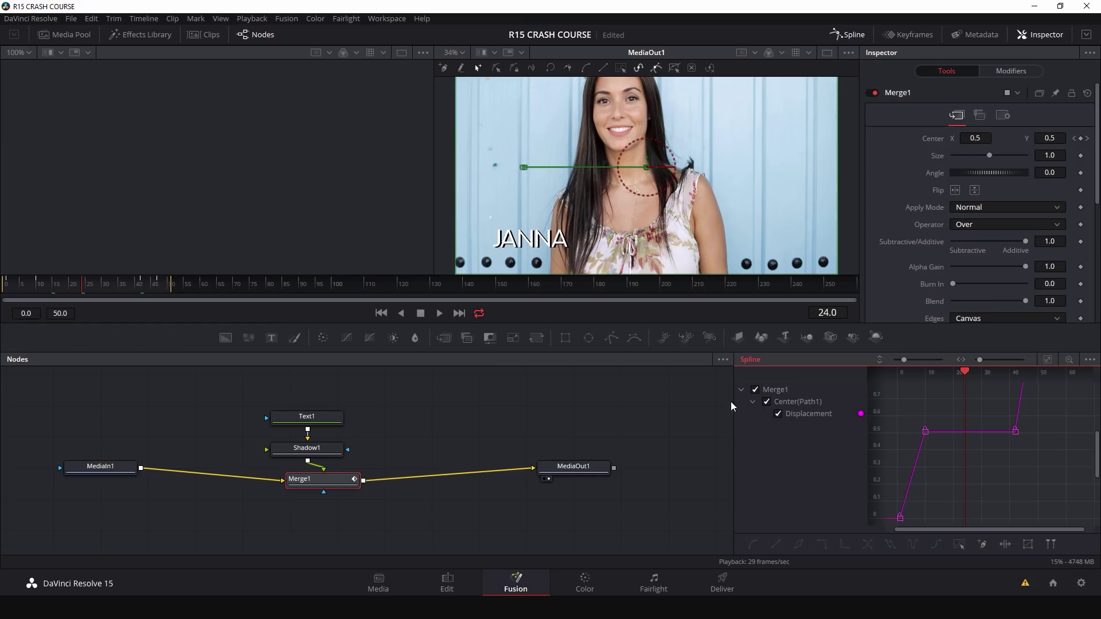
pyautogui.moveTo(733, 400); pyautogui.dragTo(545, 402)
pyautogui.click(1047, 360)
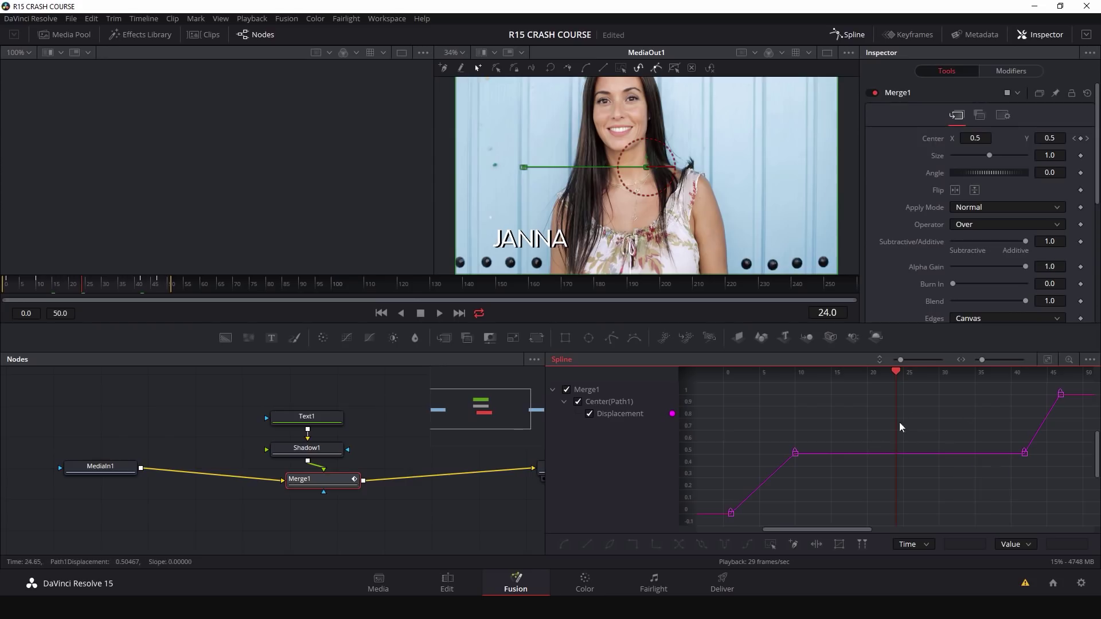
# Step: Scrub through the title animation to examine how its motion follows the keyframes on the displacement curve
pyautogui.moveTo(795, 452)
pyautogui.mouseDown()
pyautogui.moveTo(753, 456)
pyautogui.moveTo(789, 456)
pyautogui.mouseUp()
pyautogui.click(831, 442)
pyautogui.moveTo(898, 372)
pyautogui.mouseDown()
pyautogui.moveTo(726, 374)
pyautogui.moveTo(773, 404)
pyautogui.moveTo(904, 378)
pyautogui.mouseUp()
pyautogui.moveTo(76, 279)
pyautogui.mouseDown()
pyautogui.moveTo(22, 285)
pyautogui.moveTo(66, 287)
pyautogui.mouseUp()
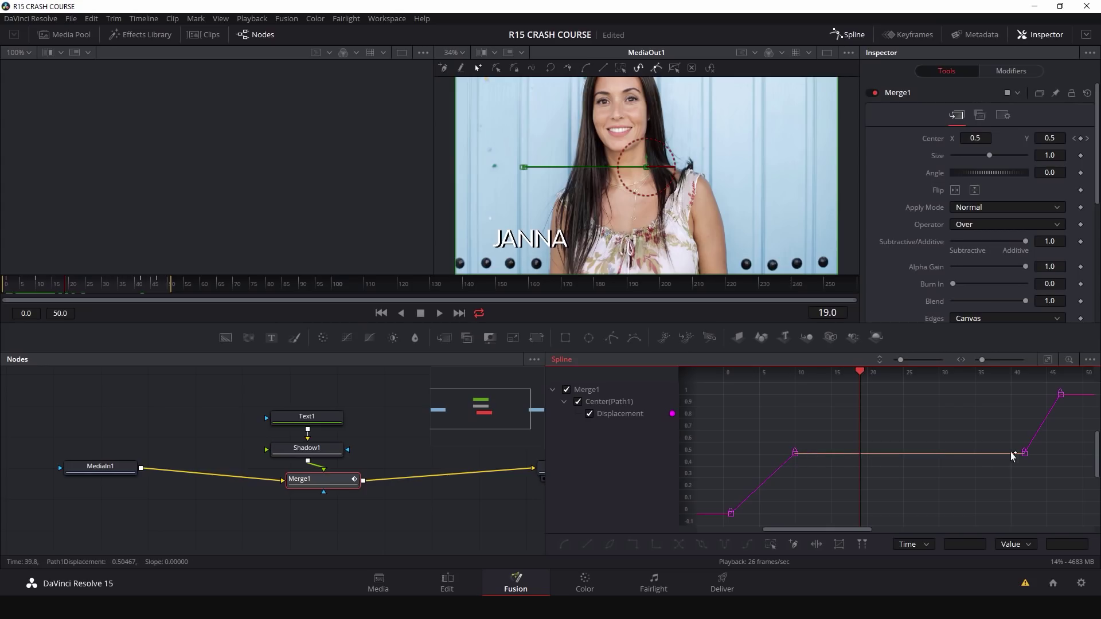
pyautogui.scroll(2, 1003, 375)
pyautogui.scroll(-3, 996, 372)
pyautogui.click(736, 379)
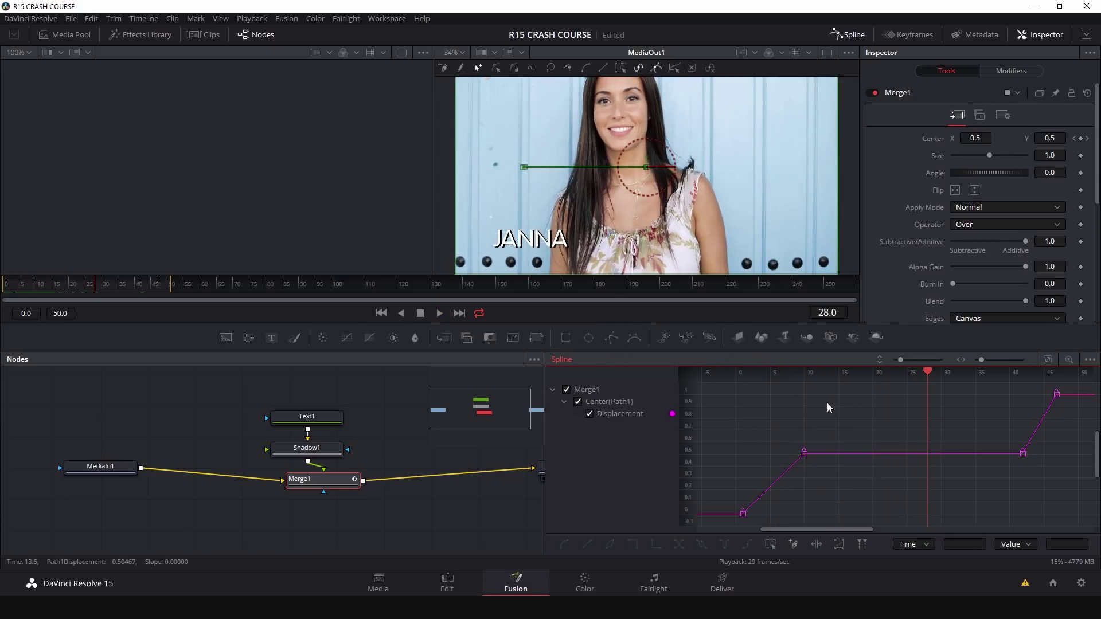
# Step: Smooth the two middle keyframes of Merge1's displacement curve to ease the title in and out
pyautogui.moveTo(757, 418); pyautogui.dragTo(1030, 465)
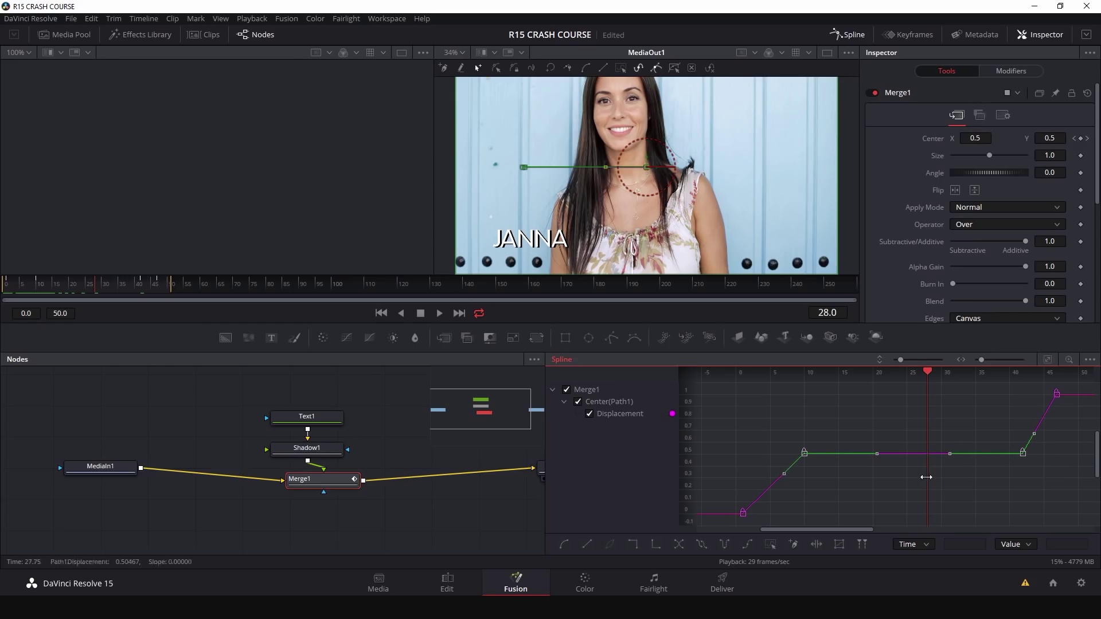
pyautogui.press('s')
pyautogui.click(804, 453)
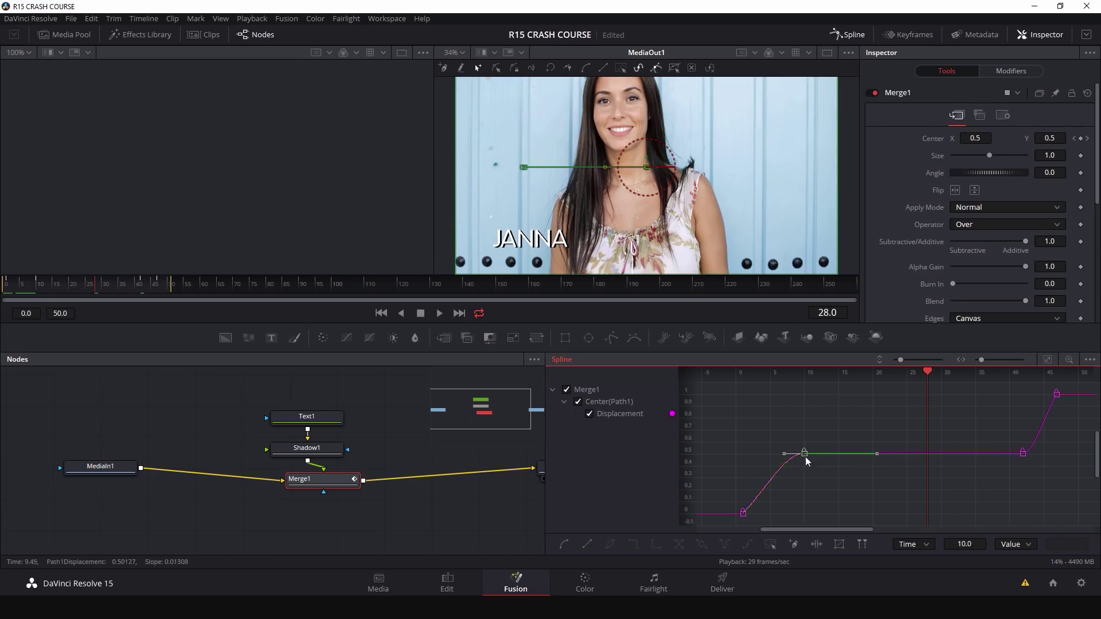
# Step: Play back the smoothed title animation from the start and close the Spline editor
pyautogui.moveTo(926, 372); pyautogui.dragTo(738, 374)
pyautogui.press('space')
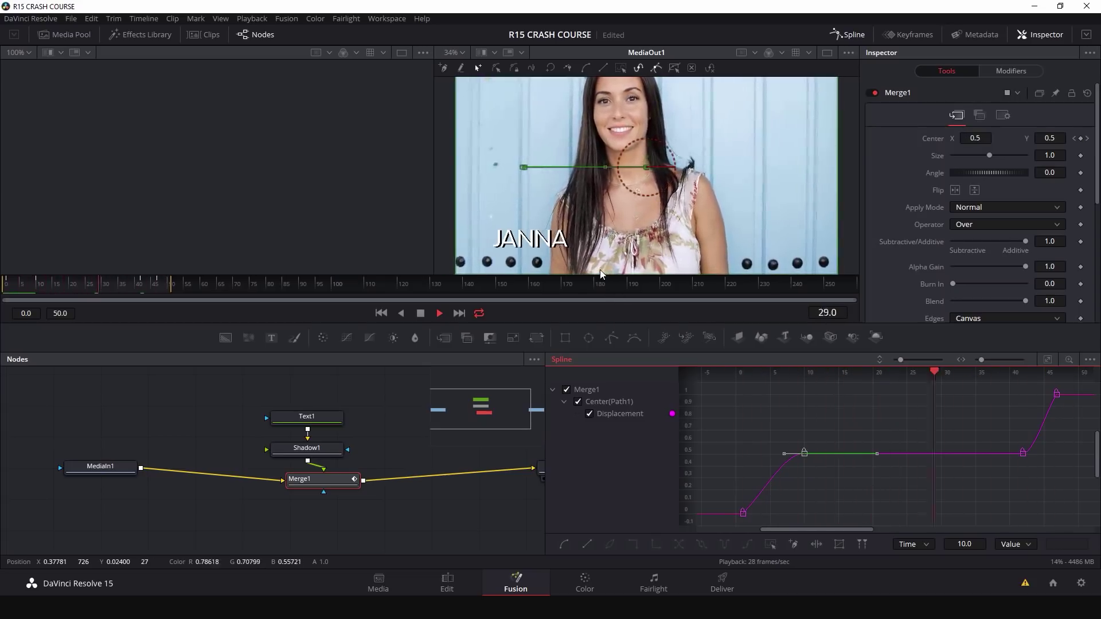
pyautogui.press('space')
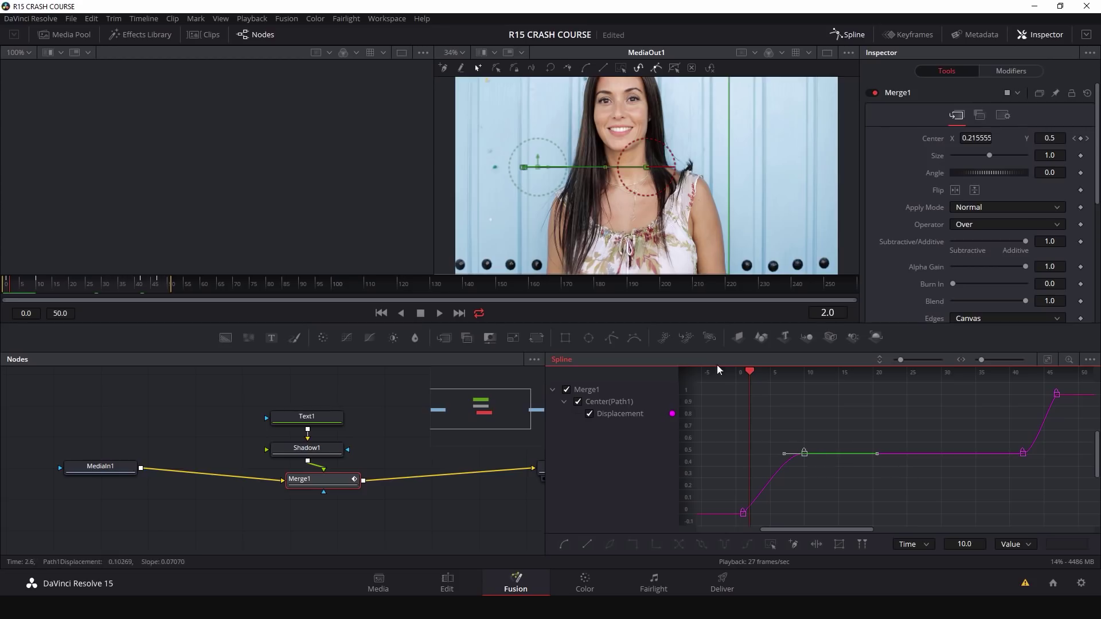
pyautogui.moveTo(130, 288)
pyautogui.mouseDown()
pyautogui.moveTo(98, 286)
pyautogui.moveTo(112, 287)
pyautogui.mouseUp()
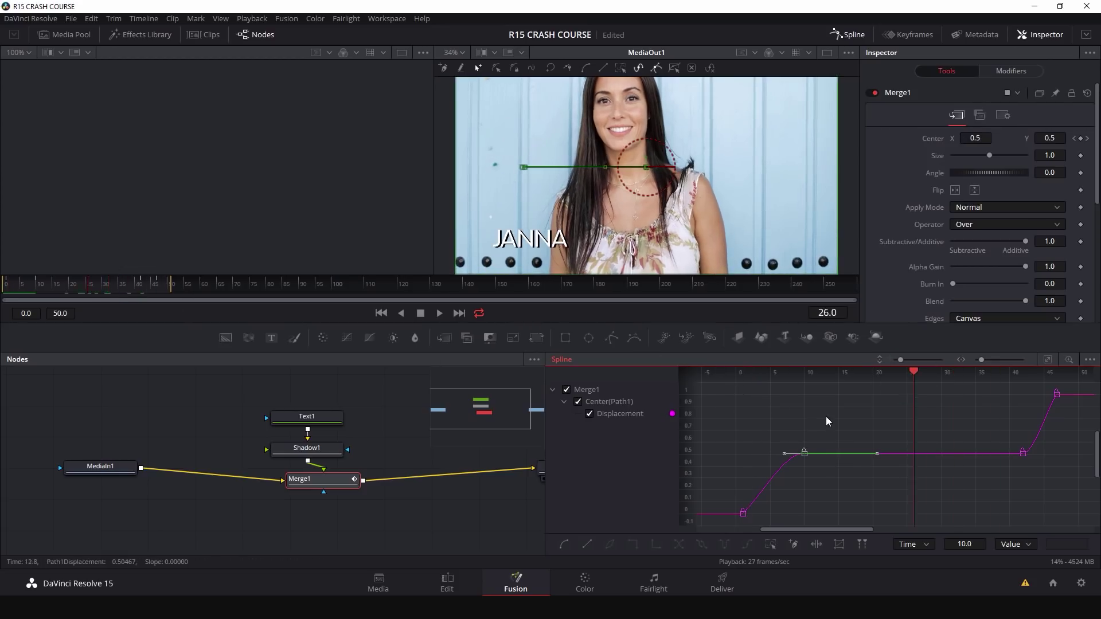
pyautogui.click(847, 34)
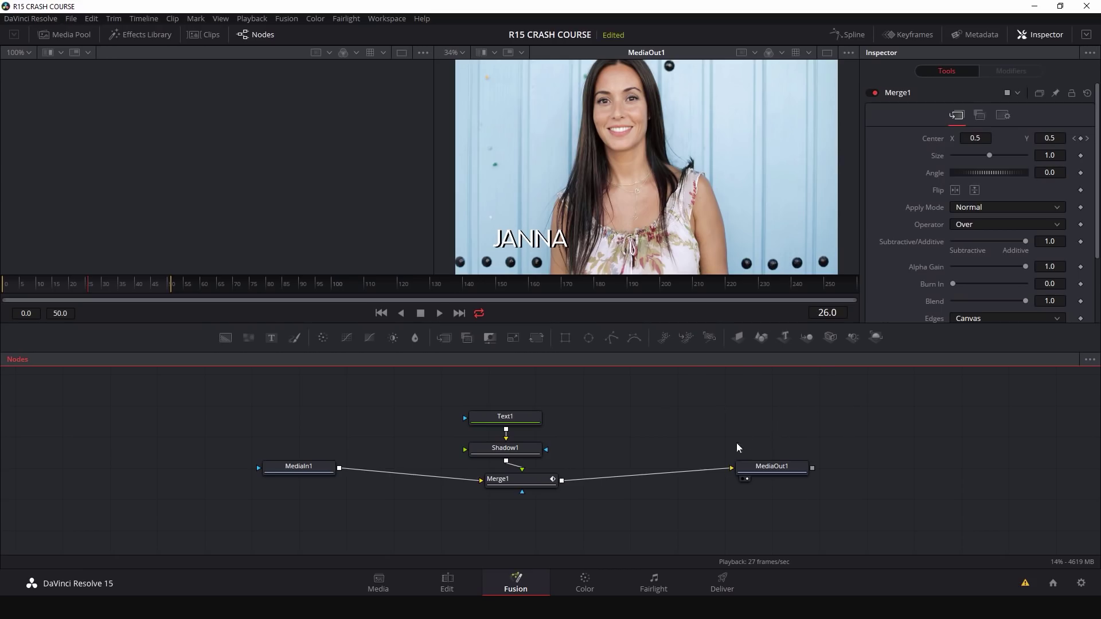
# Step: On the Color page, push clip 04's gain toward red (R 2.54, G 0.60, B 0.41) and grab a still of the graded frame
pyautogui.click(584, 584)
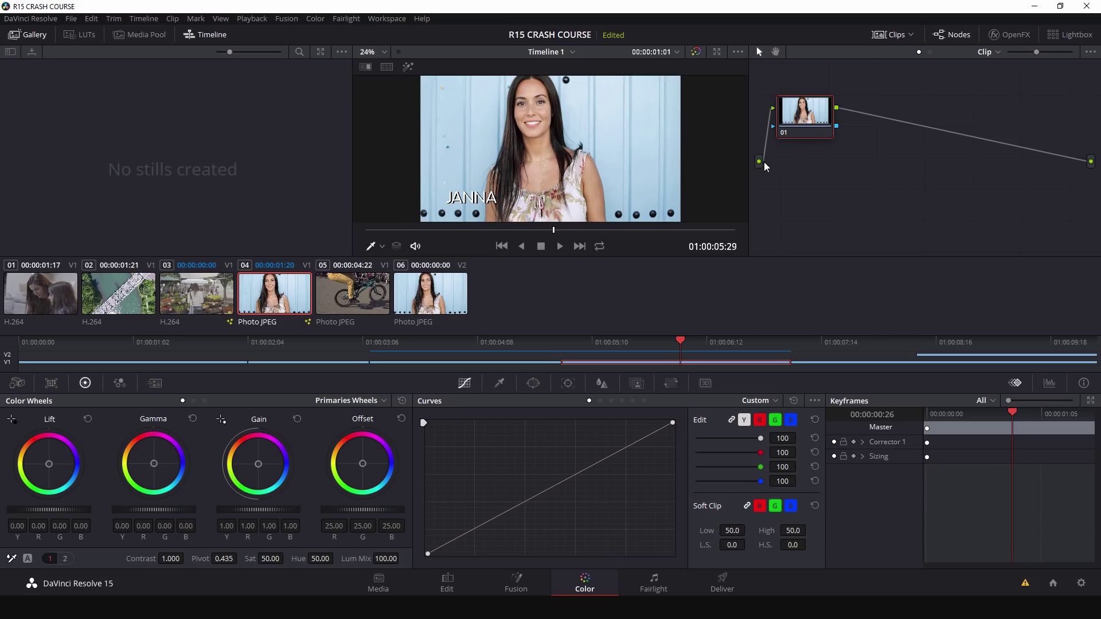
pyautogui.moveTo(1073, 141); pyautogui.dragTo(1095, 191)
pyautogui.moveTo(258, 469); pyautogui.dragTo(249, 436)
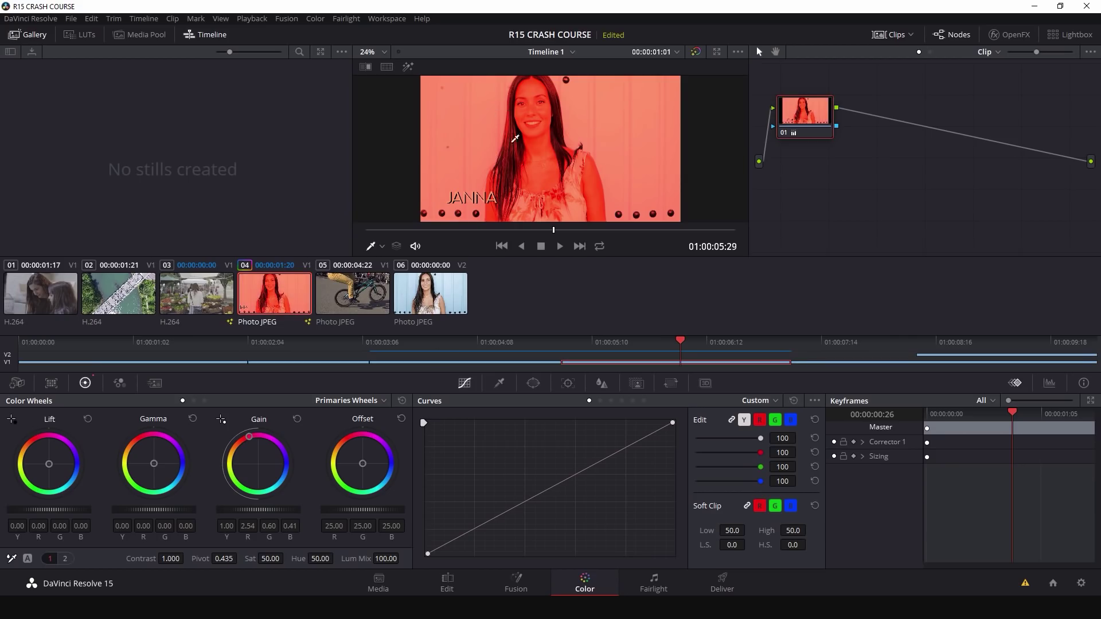
pyautogui.rightClick(470, 112)
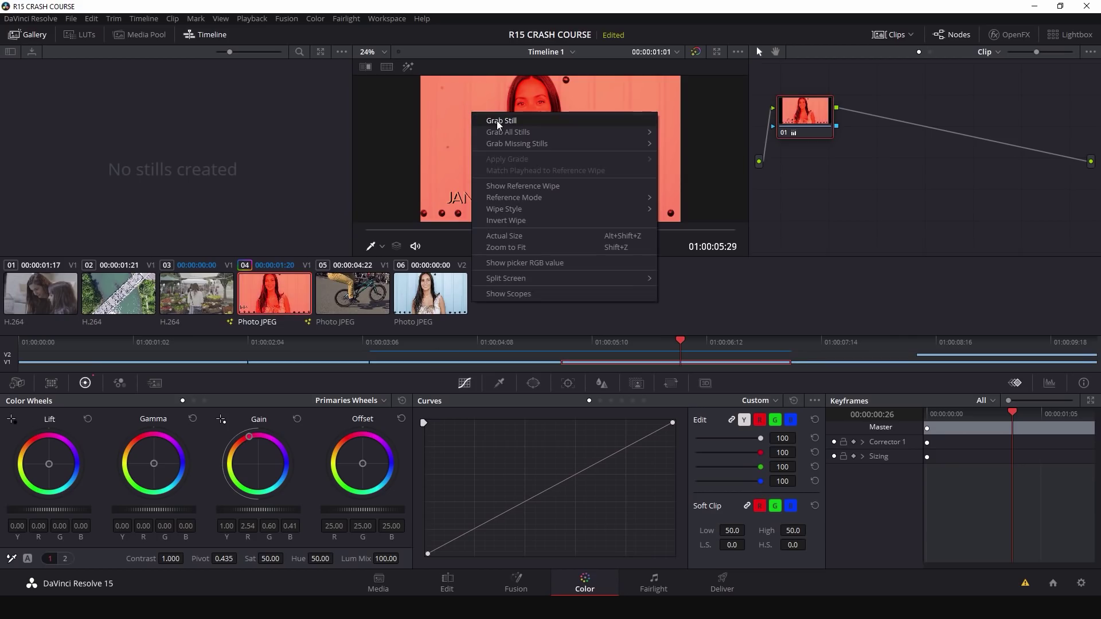
pyautogui.click(498, 122)
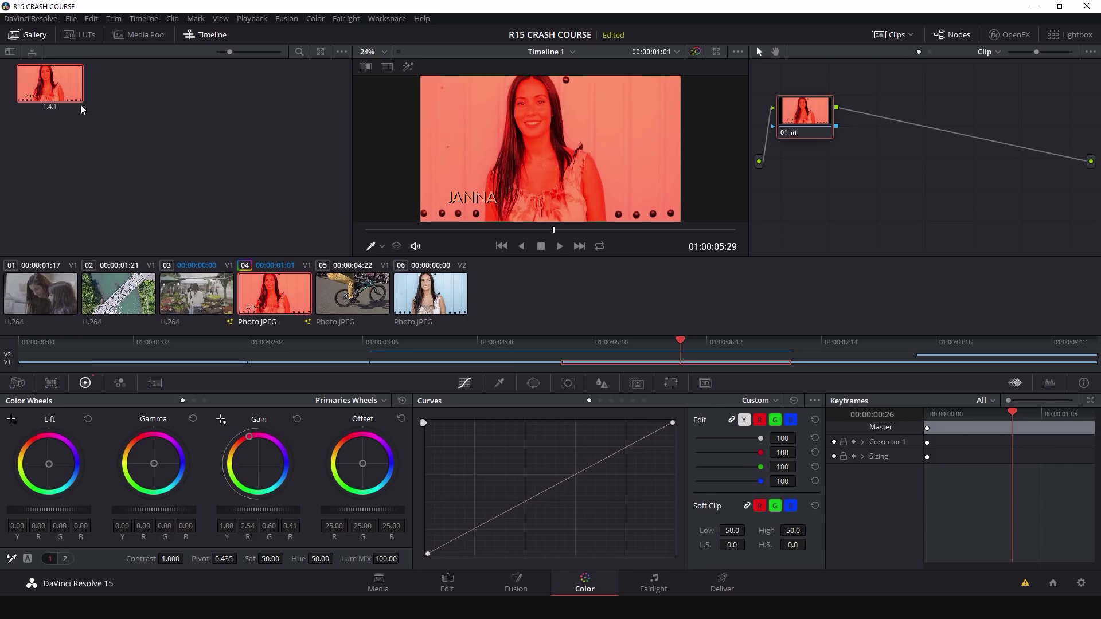
# Step: Undo the red gain push on clip 04 and show the Media Pool in place of the Gallery
pyautogui.hotkey('ctrl', 'z')
pyautogui.click(139, 41)
pyautogui.click(30, 36)
pyautogui.click(140, 34)
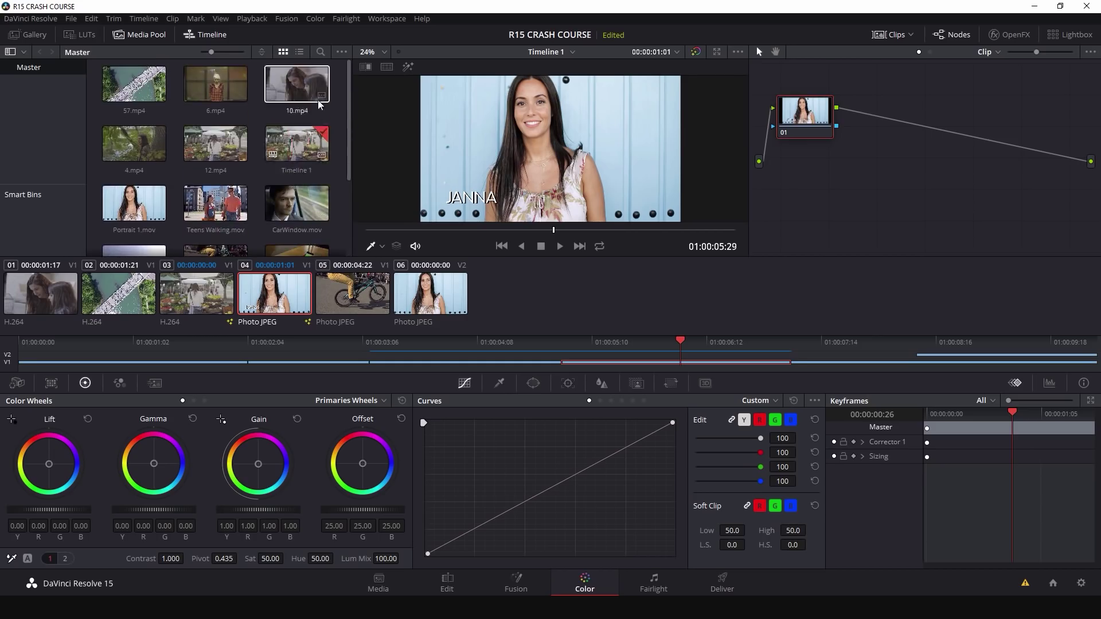
# Step: Try to drop Media Pool clips such as 10.mp4 and 57.mp4 into the empty area after the last clip thumbnail
pyautogui.moveTo(295, 85); pyautogui.dragTo(561, 327)
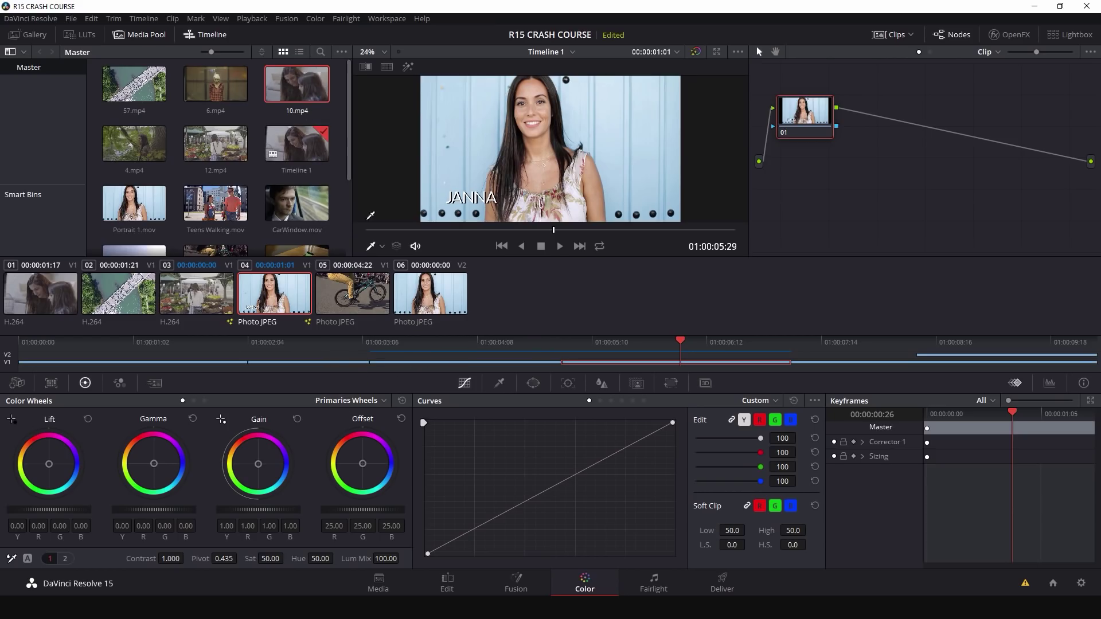
pyautogui.moveTo(133, 87); pyautogui.dragTo(599, 292)
pyautogui.moveTo(272, 98); pyautogui.dragTo(549, 302)
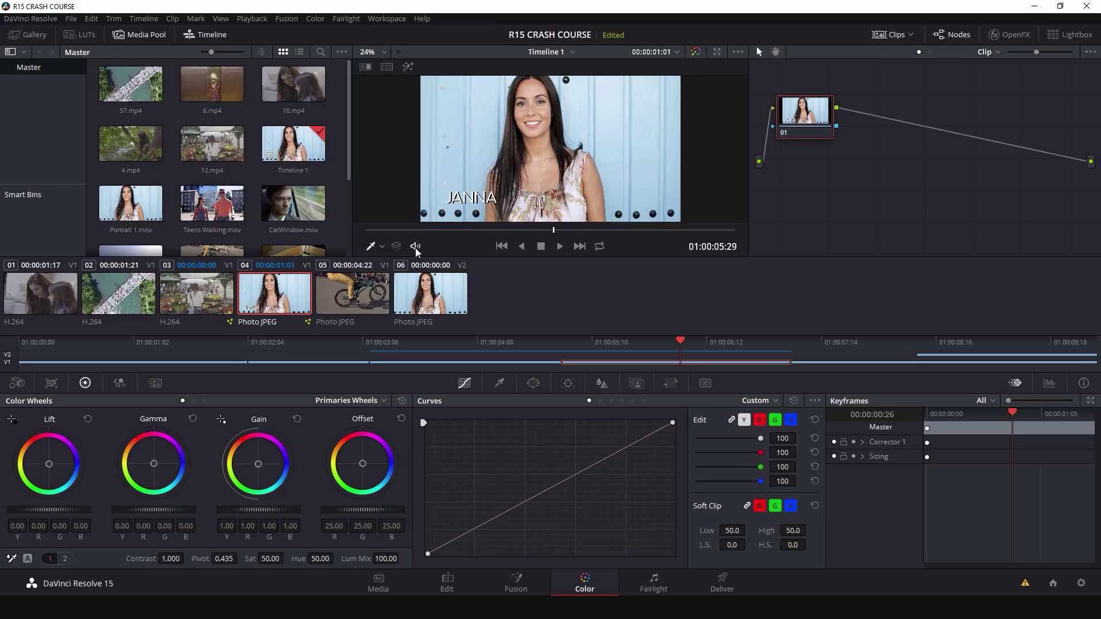
# Step: View the GC_Anchor_709 looks in the LUT browser, leaving both it and the Media Pool hidden
pyautogui.click(148, 35)
pyautogui.click(141, 35)
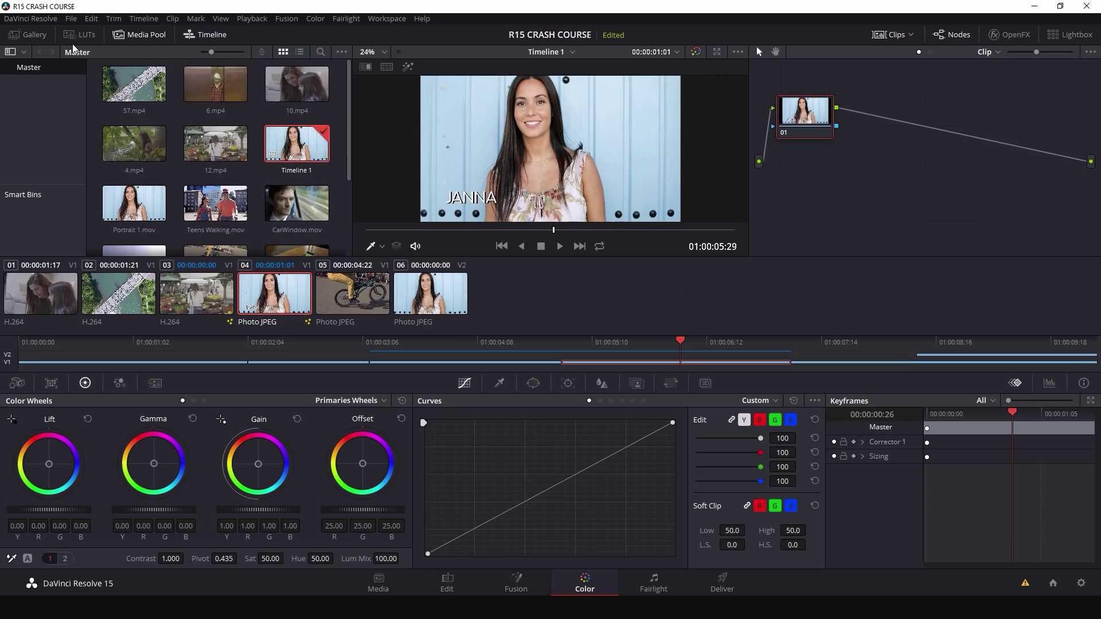
pyautogui.click(139, 35)
pyautogui.click(81, 35)
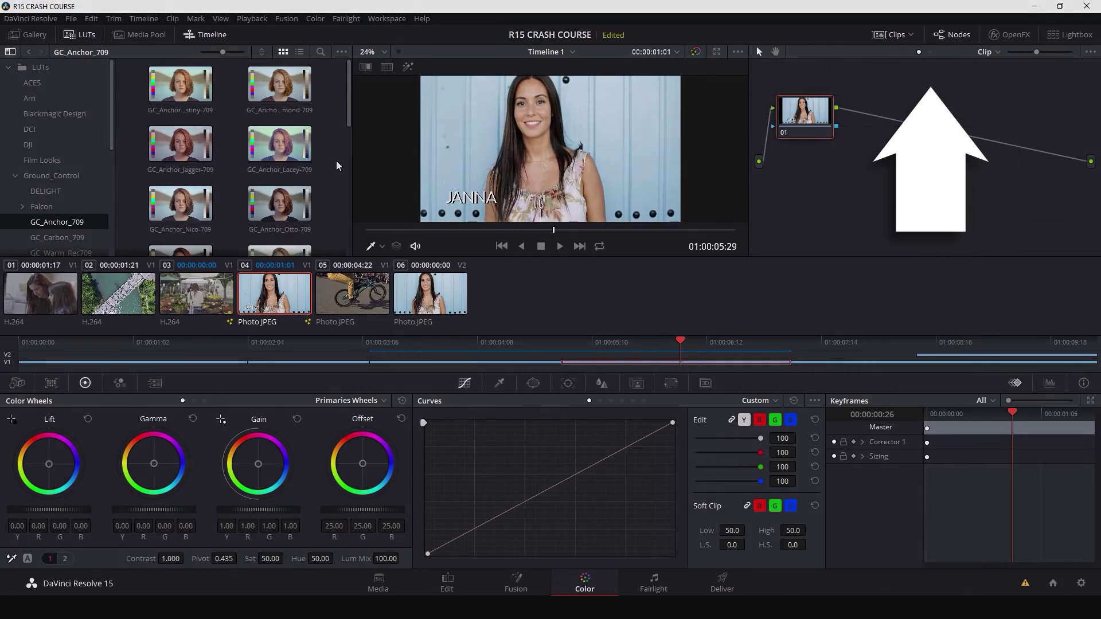
pyautogui.click(80, 35)
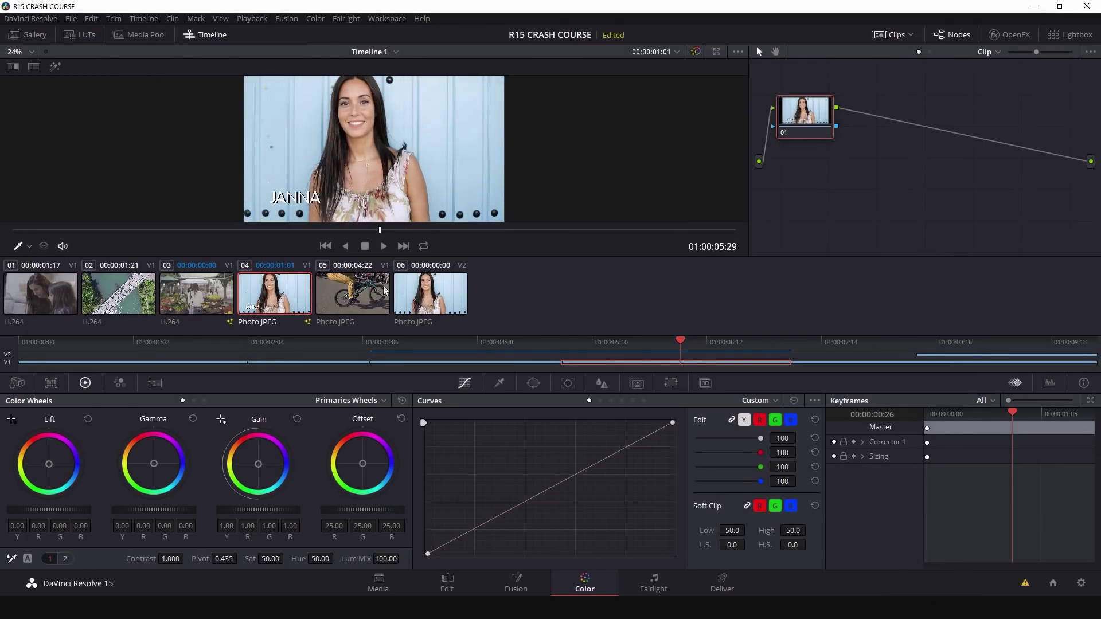
# Step: Look through clips 02 to 04, select bike clip 05, and hide the mini timeline to enlarge the viewer
pyautogui.click(197, 290)
pyautogui.click(129, 304)
pyautogui.click(203, 300)
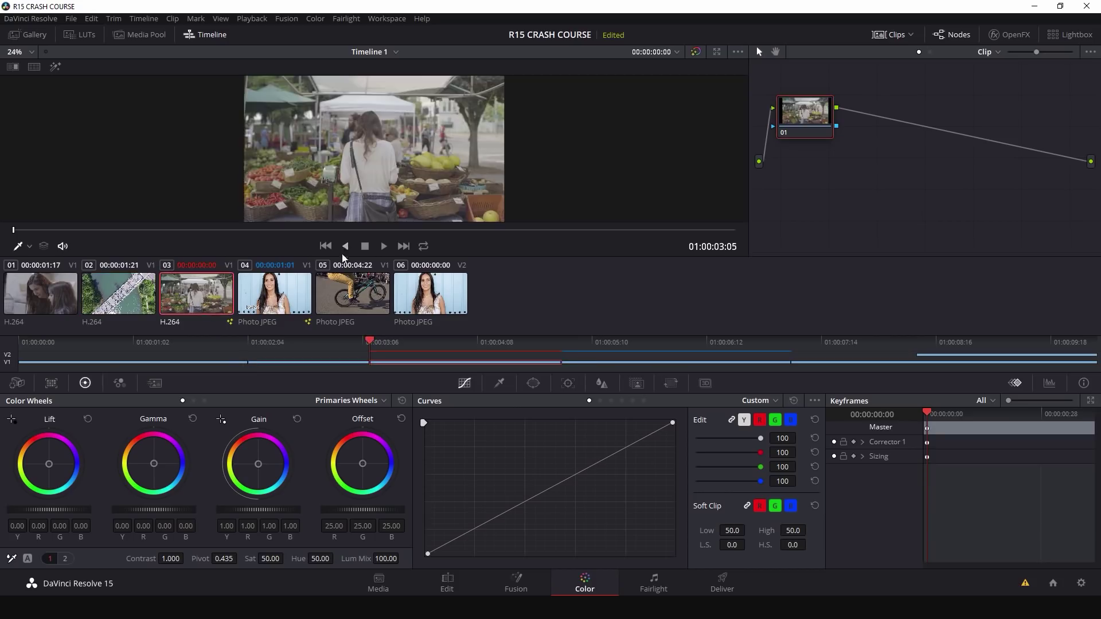
pyautogui.click(288, 287)
pyautogui.click(337, 298)
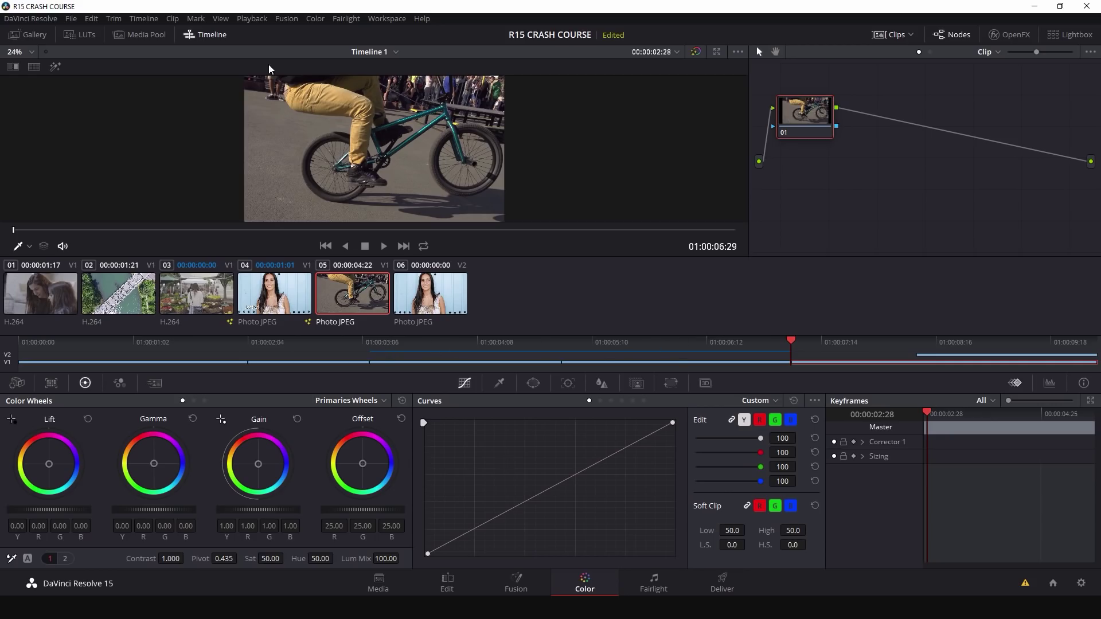
pyautogui.click(205, 34)
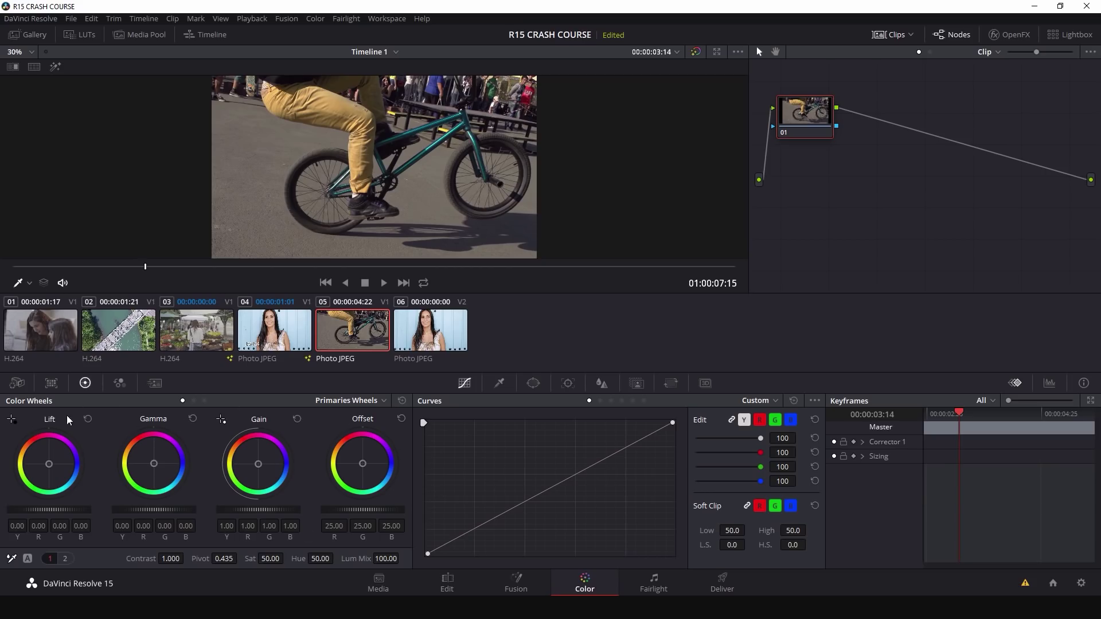
# Step: Try color pushes on clip 05's Gain, Gamma and Lift wheels, including a blue lift, and reset each wheel
pyautogui.moveTo(248, 456)
pyautogui.mouseDown()
pyautogui.moveTo(296, 452)
pyautogui.moveTo(265, 449)
pyautogui.moveTo(260, 461)
pyautogui.moveTo(265, 447)
pyautogui.moveTo(262, 465)
pyautogui.mouseUp()
pyautogui.doubleClick(265, 449)
pyautogui.doubleClick(261, 474)
pyautogui.moveTo(155, 465); pyautogui.dragTo(159, 451)
pyautogui.doubleClick(159, 451)
pyautogui.moveTo(48, 463); pyautogui.dragTo(57, 470)
pyautogui.doubleClick(56, 457)
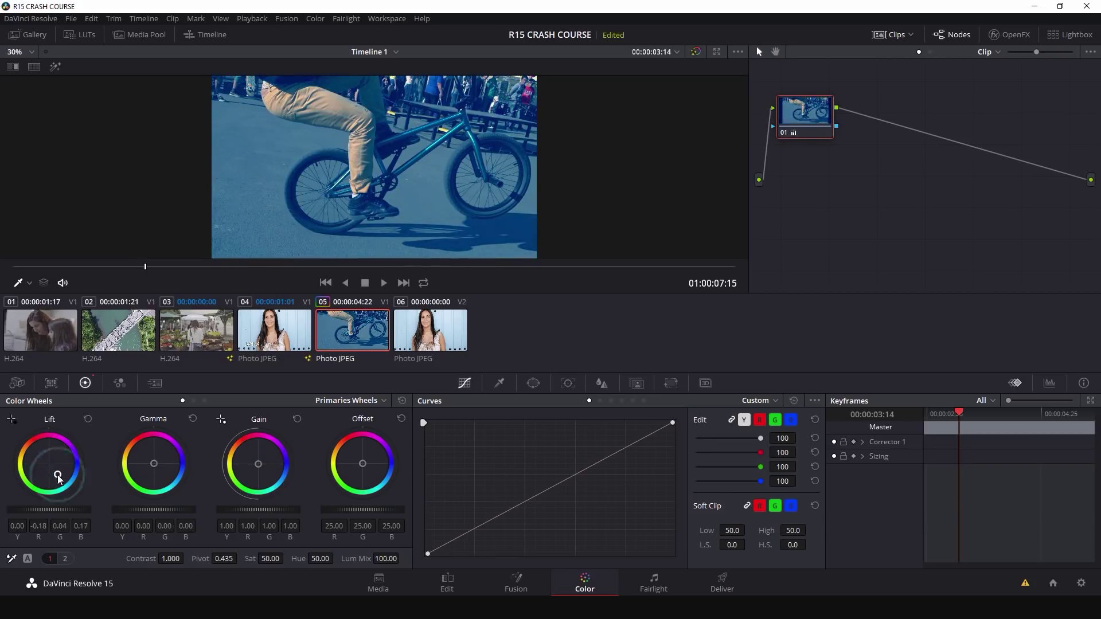
pyautogui.doubleClick(253, 458)
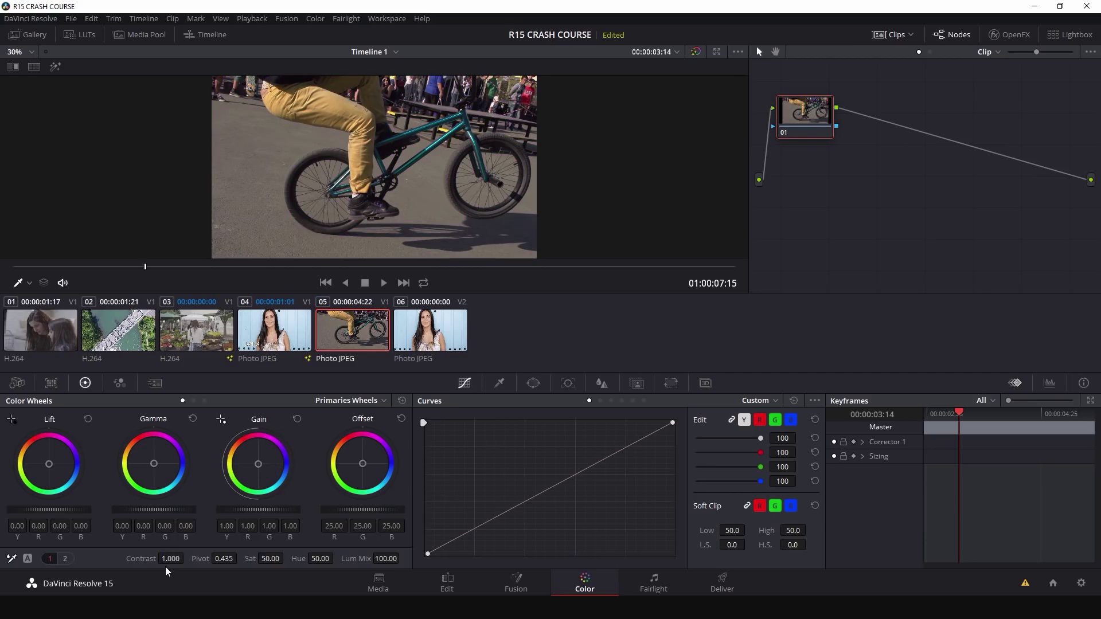
# Step: Try raising clip 05's saturation to 88.60 and shifting its hue, and reset both adjustments
pyautogui.moveTo(259, 557); pyautogui.dragTo(286, 557)
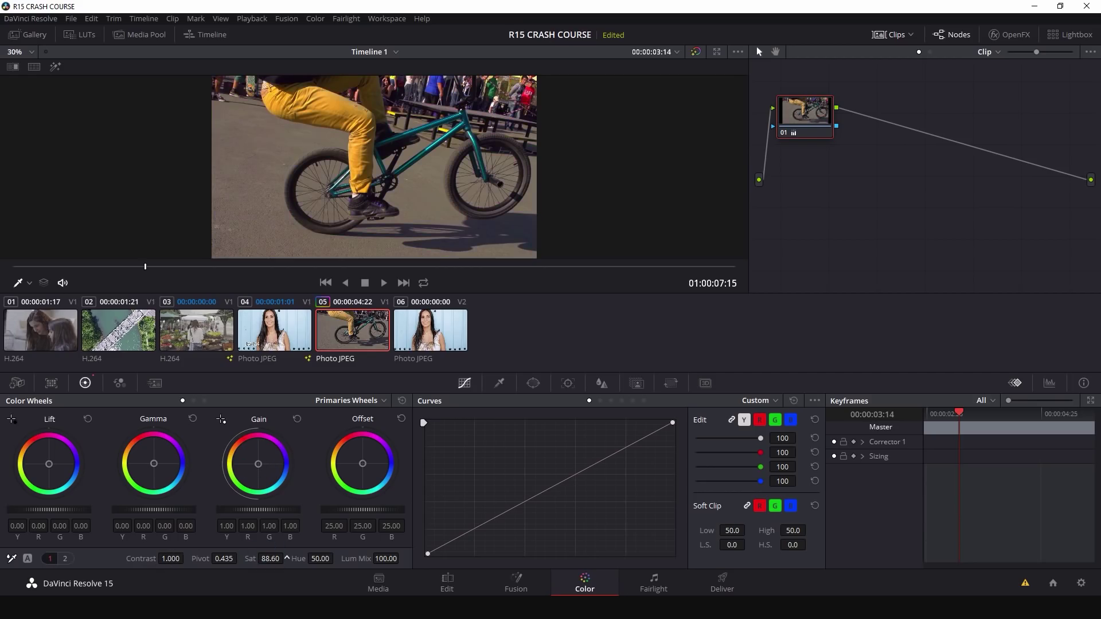
pyautogui.doubleClick(250, 559)
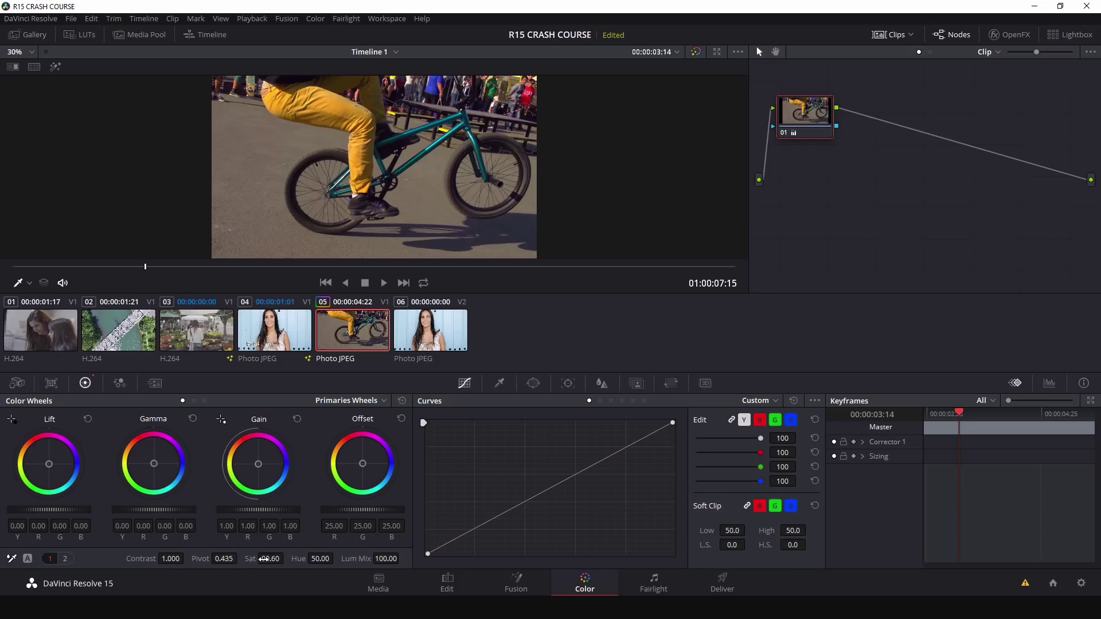
pyautogui.moveTo(323, 558); pyautogui.dragTo(337, 559)
pyautogui.doubleClick(298, 560)
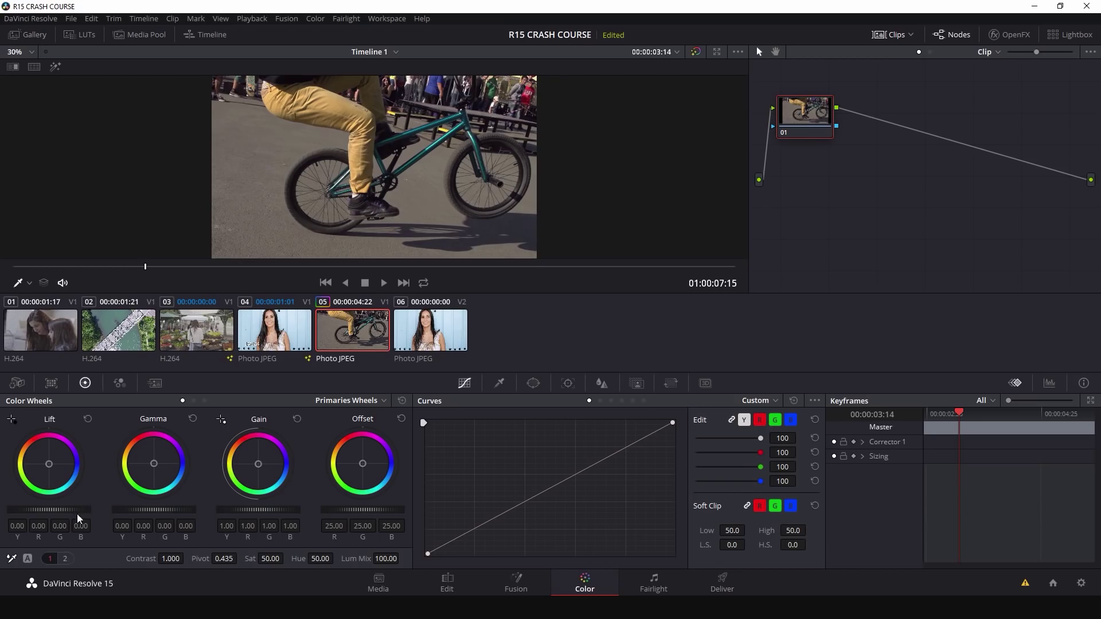
# Step: On the second page of primary adjustments, try changing Temp and MD on clip 05, and revert both
pyautogui.click(65, 559)
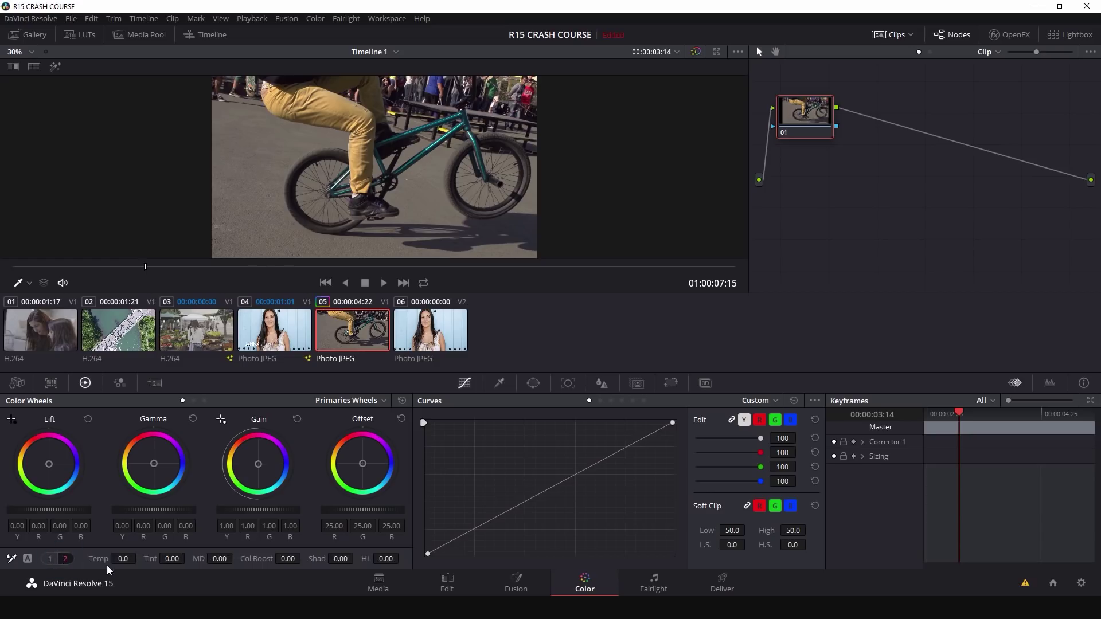
pyautogui.moveTo(117, 559)
pyautogui.mouseDown()
pyautogui.moveTo(152, 558)
pyautogui.moveTo(101, 558)
pyautogui.mouseUp()
pyautogui.hotkey('ctrl', 'z')
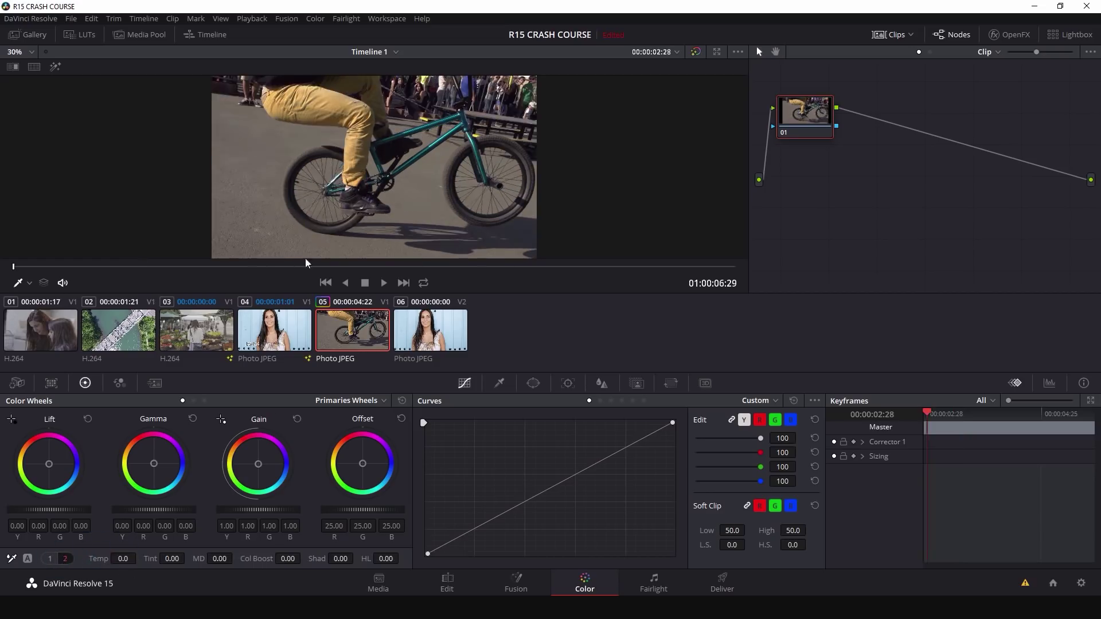
pyautogui.moveTo(221, 555); pyautogui.dragTo(208, 555)
pyautogui.moveTo(218, 558); pyautogui.dragTo(457, 528)
pyautogui.doubleClick(198, 559)
# Step: Examine the Color Match, RGB Mixer, Motion Effects and Camera Raw palettes, and return to the Color Wheels
pyautogui.click(53, 383)
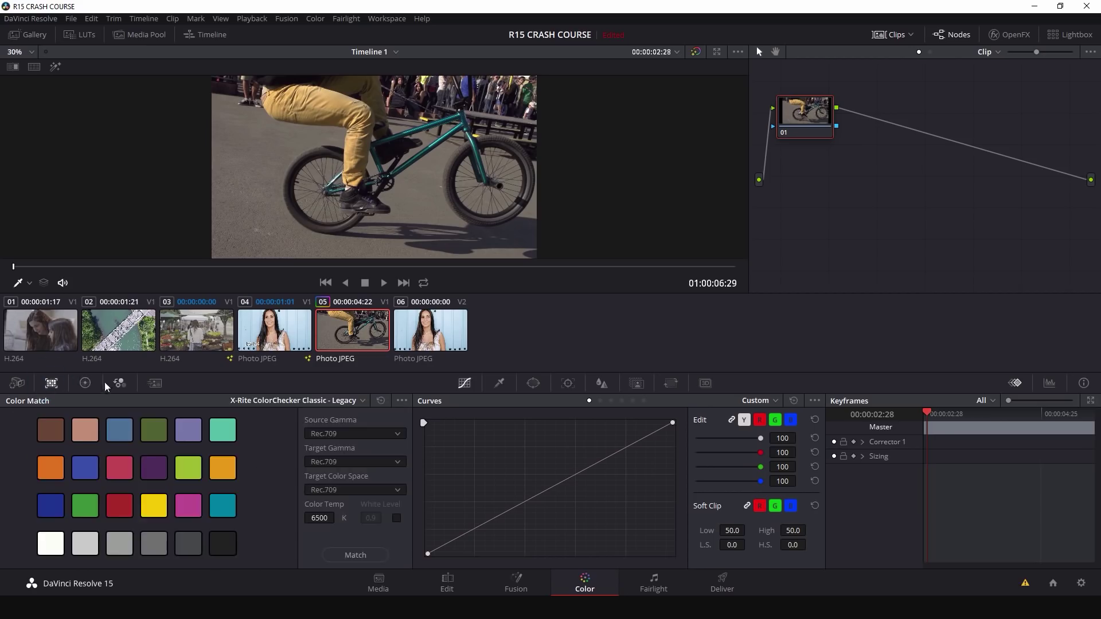
pyautogui.click(119, 383)
pyautogui.click(155, 383)
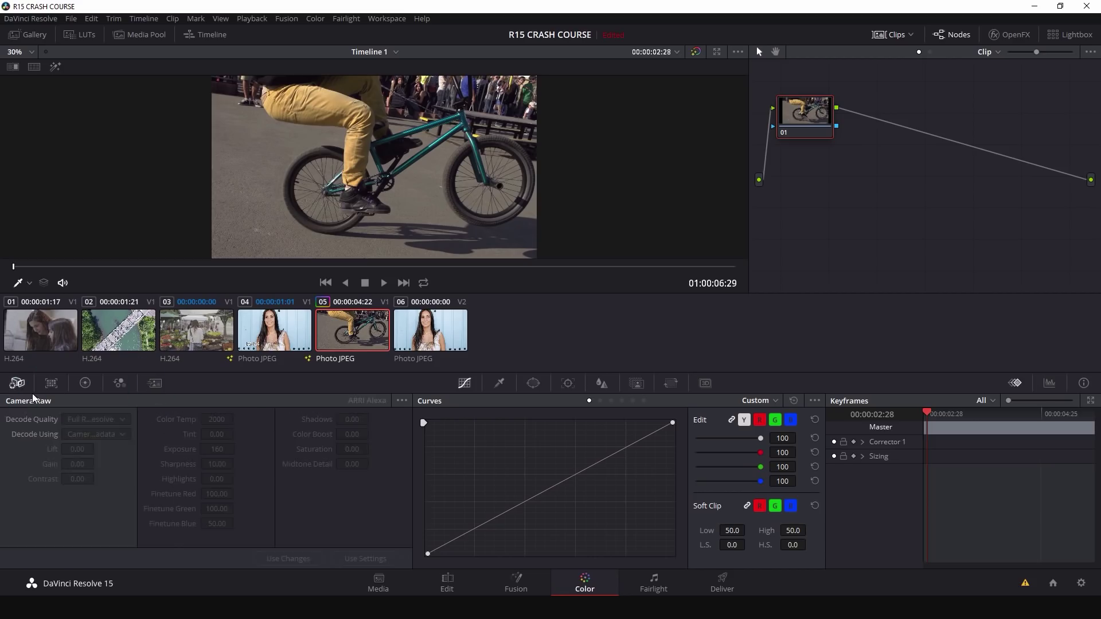
pyautogui.click(18, 384)
pyautogui.click(15, 385)
pyautogui.click(51, 383)
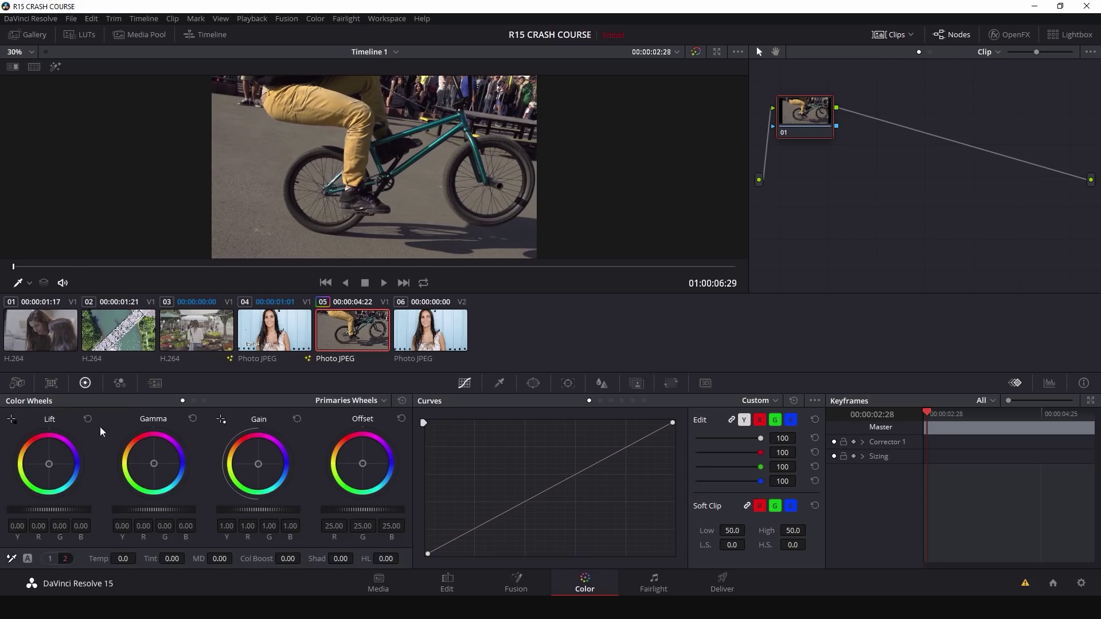
pyautogui.click(17, 383)
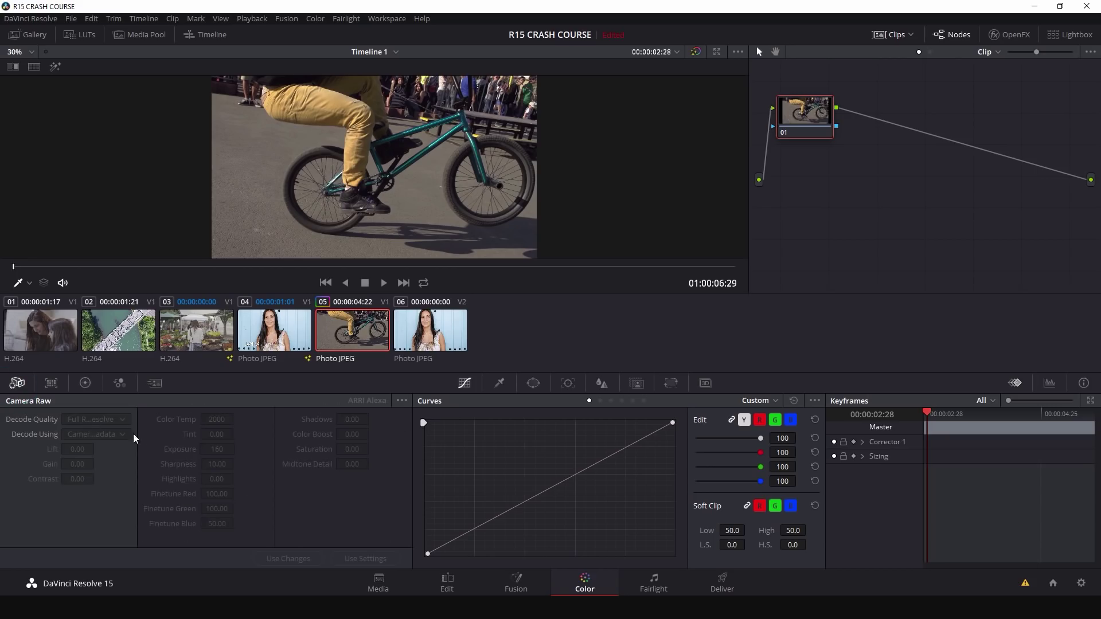
pyautogui.click(84, 383)
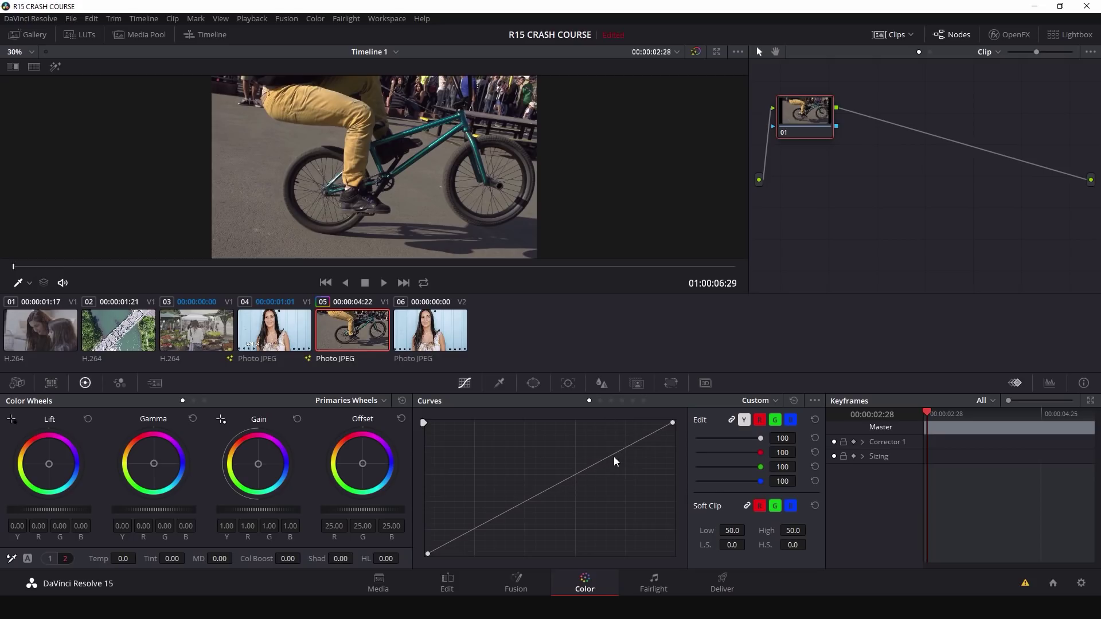
# Step: Try adding a highlight point and a shadow point to clip 05's linked custom curve and adjusting its contrast
pyautogui.moveTo(610, 453); pyautogui.dragTo(593, 451)
pyautogui.moveTo(459, 538); pyautogui.dragTo(485, 531)
pyautogui.moveTo(593, 452); pyautogui.dragTo(592, 460)
pyautogui.moveTo(491, 525); pyautogui.dragTo(488, 520)
# Step: Unlink the curve channels, bend only the red curve, reset all custom curves and relink the channels
pyautogui.click(733, 420)
pyautogui.click(759, 421)
pyautogui.moveTo(592, 459); pyautogui.dragTo(595, 474)
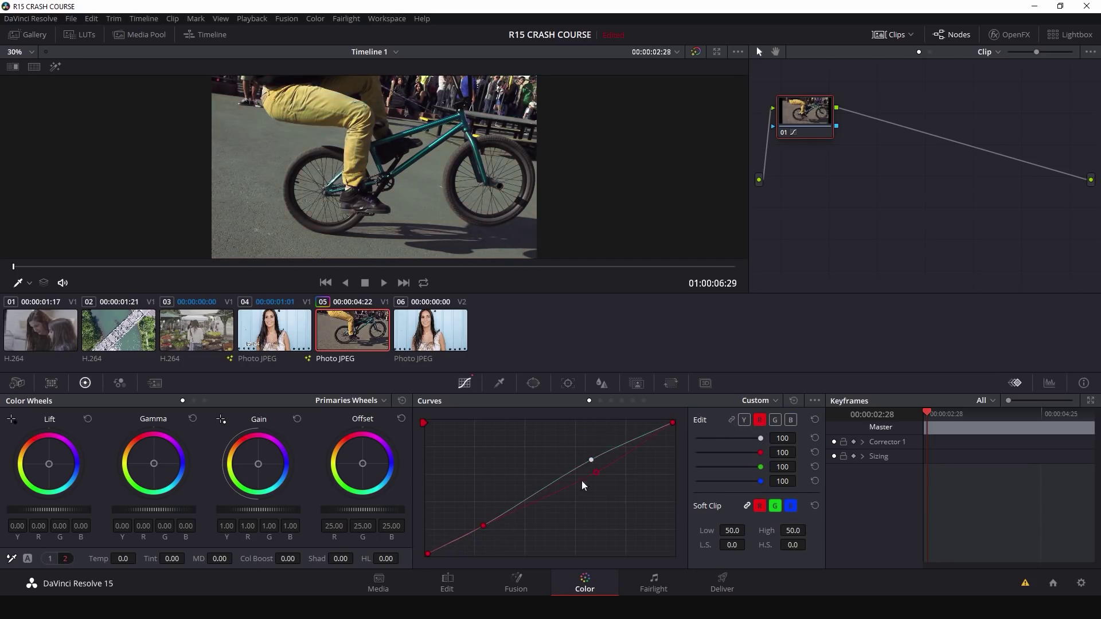
pyautogui.moveTo(484, 525); pyautogui.dragTo(506, 528)
pyautogui.click(793, 401)
pyautogui.click(733, 419)
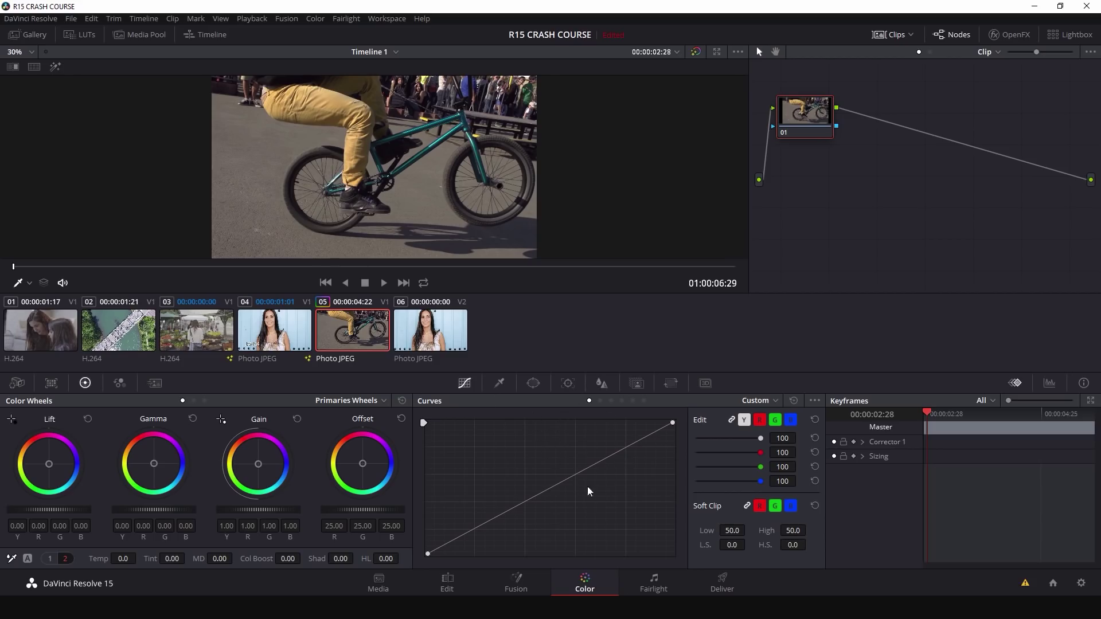
# Step: Examine the curve modes from Custom through Hue Vs Hue, Hue Vs Sat, Hue Vs Lum, Lum Vs Sat and Sat Vs Sat
pyautogui.click(611, 400)
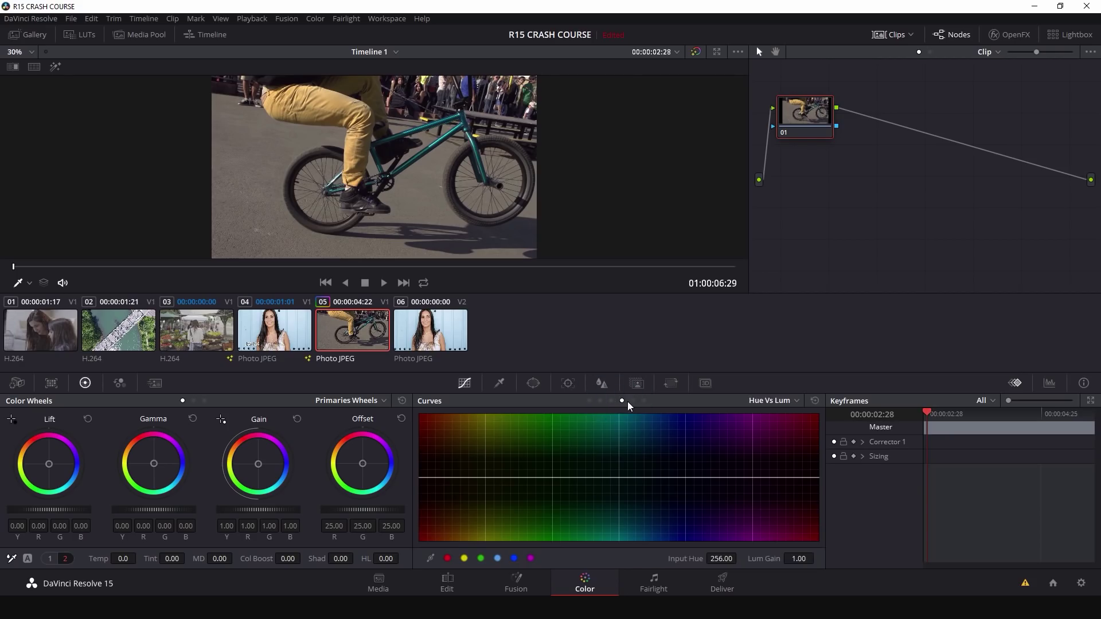
pyautogui.click(633, 402)
pyautogui.click(643, 401)
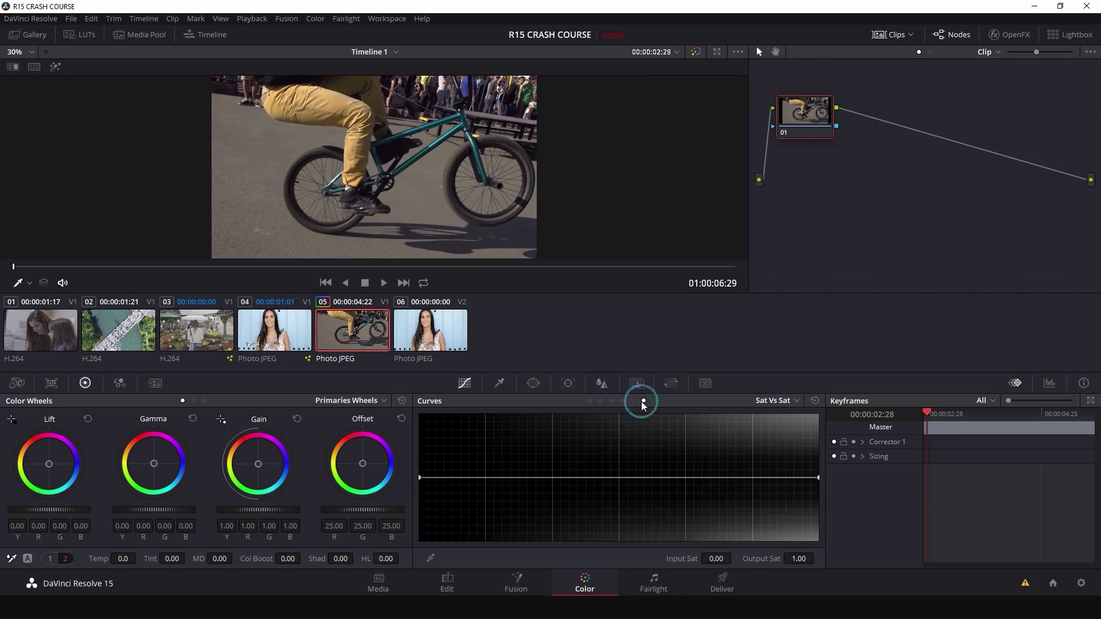
pyautogui.click(601, 402)
pyautogui.click(590, 401)
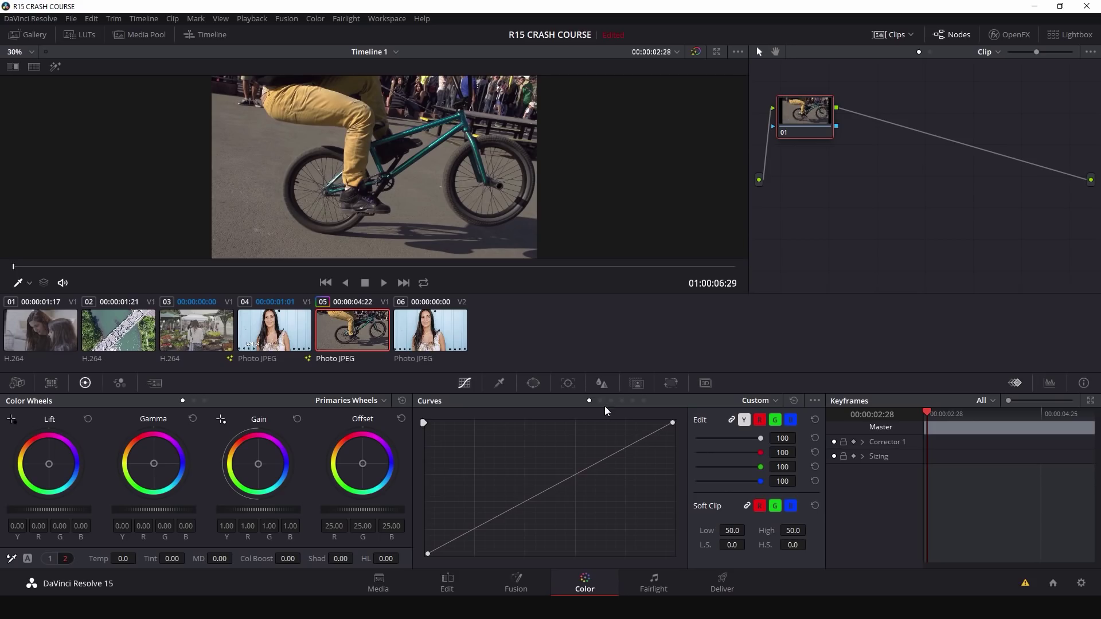
pyautogui.click(600, 401)
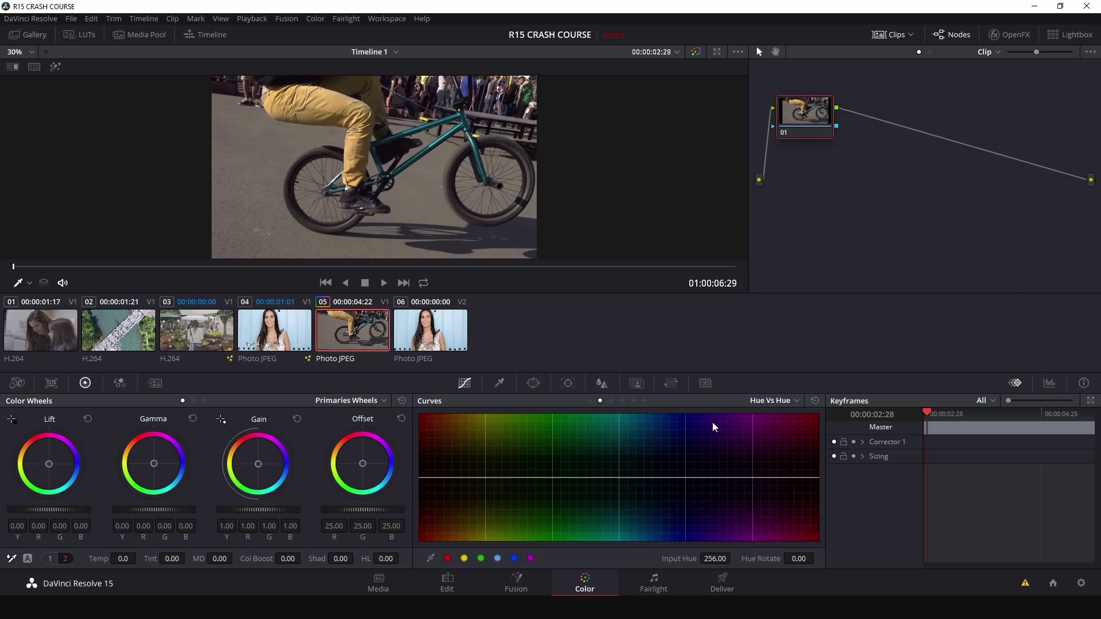
pyautogui.click(611, 400)
pyautogui.click(622, 401)
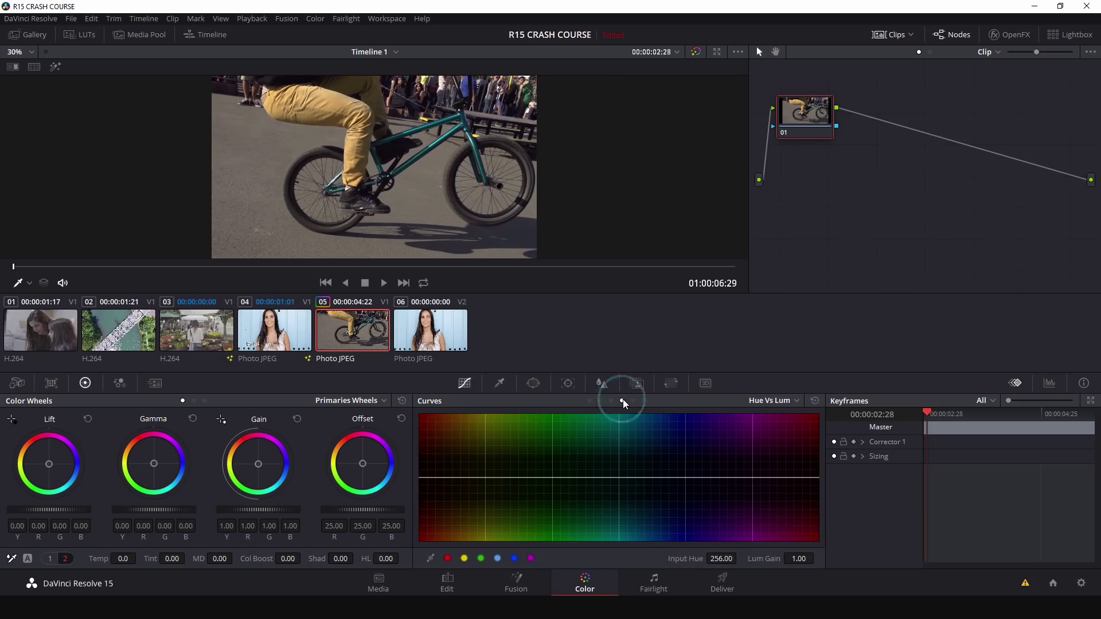
pyautogui.click(634, 400)
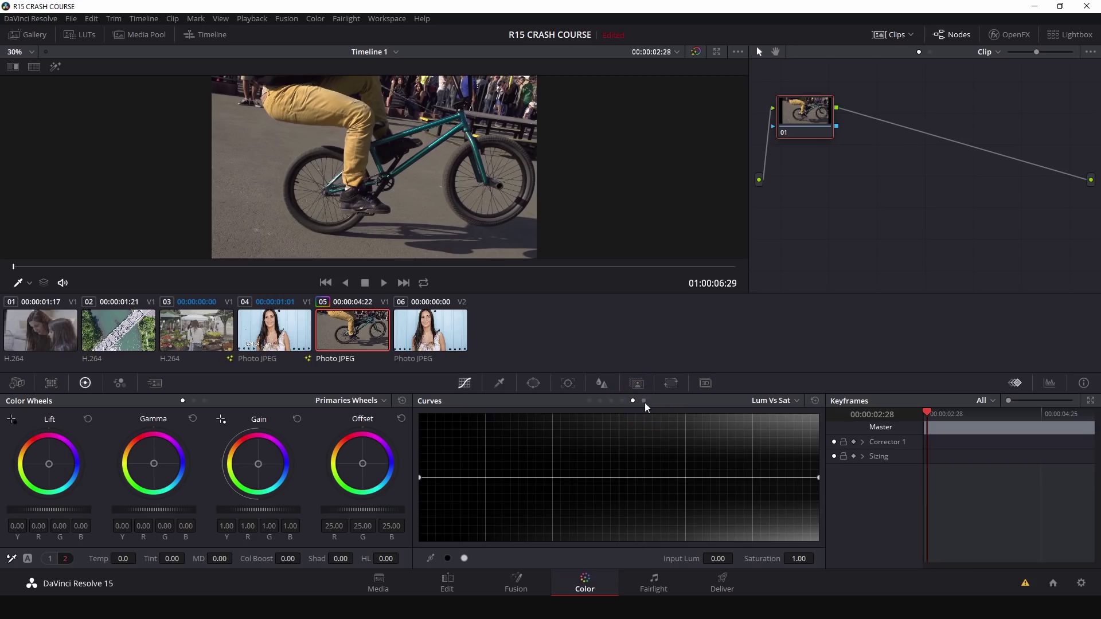
pyautogui.click(644, 400)
pyautogui.click(600, 400)
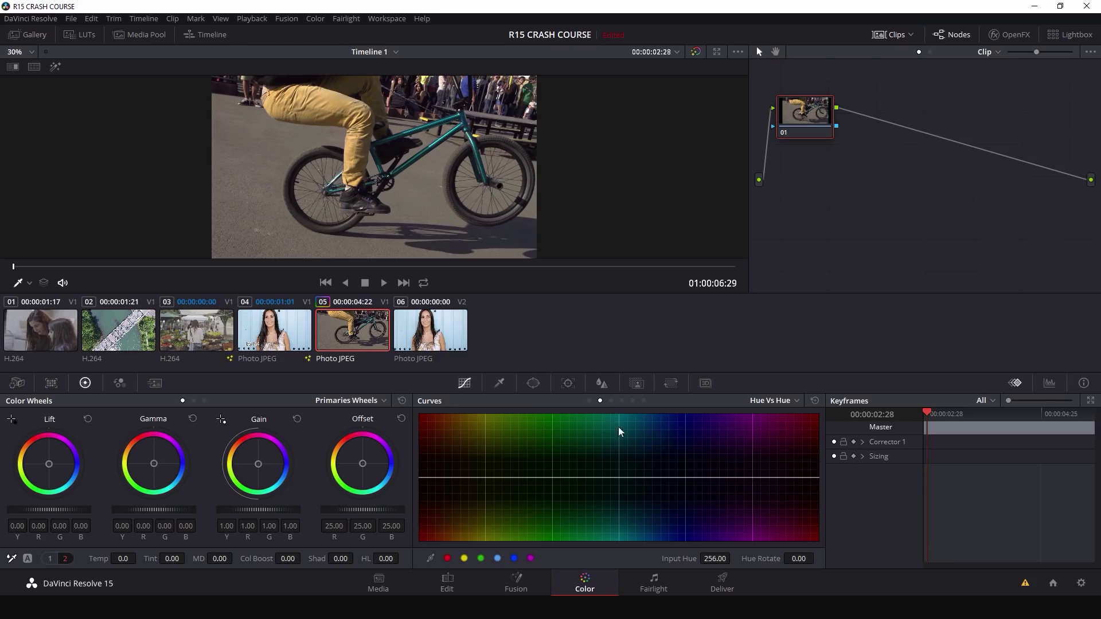
pyautogui.click(621, 401)
pyautogui.click(631, 400)
# Step: Try isolating the yellow trousers with Hue Vs Sat by sampling them and desaturating the other hues, and return to Hue Vs Hue
pyautogui.click(611, 400)
pyautogui.click(339, 99)
pyautogui.moveTo(475, 477); pyautogui.dragTo(554, 531)
pyautogui.moveTo(445, 481); pyautogui.dragTo(420, 539)
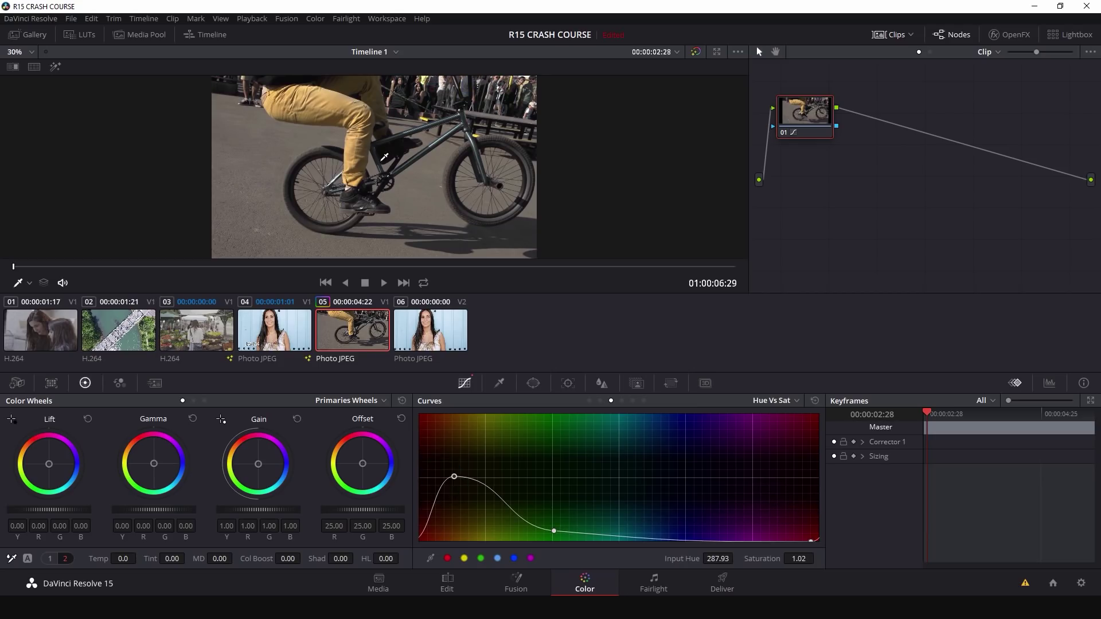
pyautogui.click(632, 400)
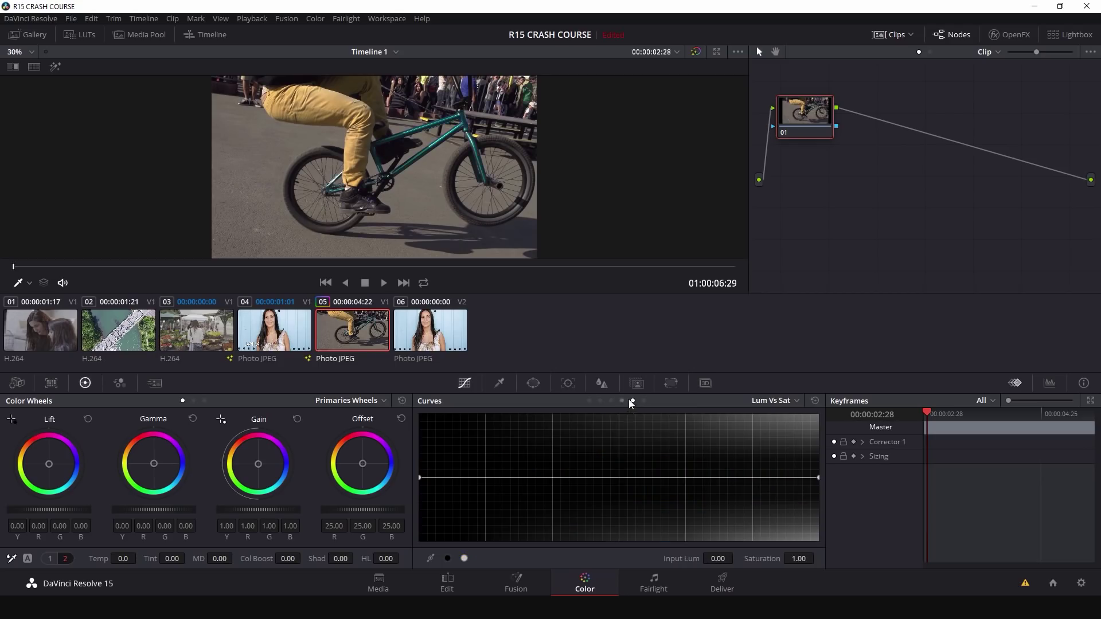
pyautogui.click(600, 401)
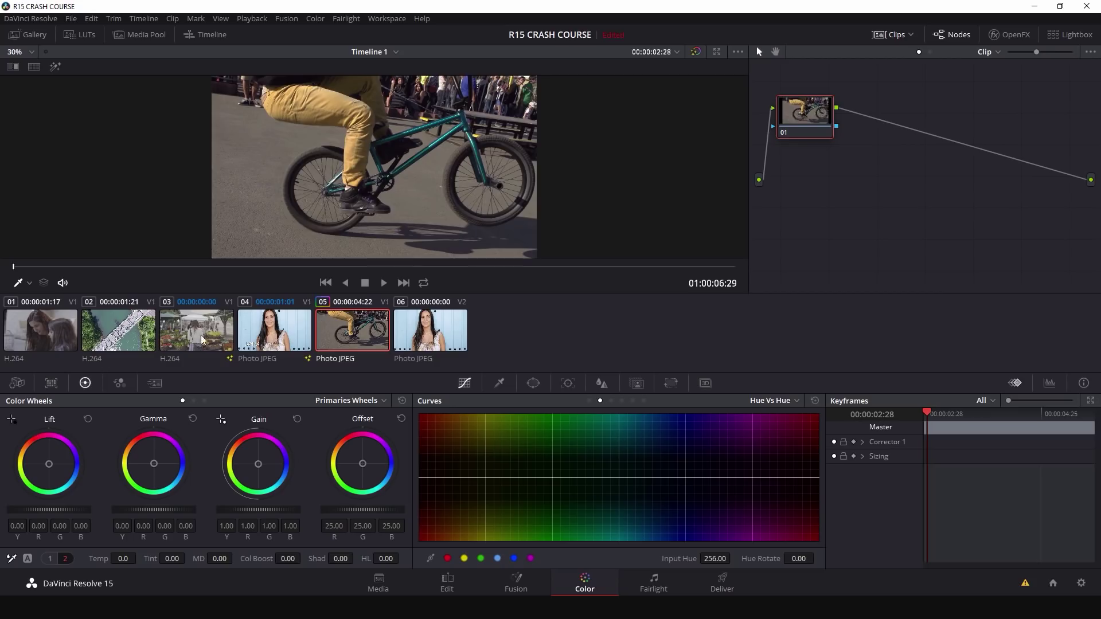
# Step: Select market clip 03 and push its gamma toward orange-yellow (R 0.23, G -0.02, B -0.42)
pyautogui.click(220, 343)
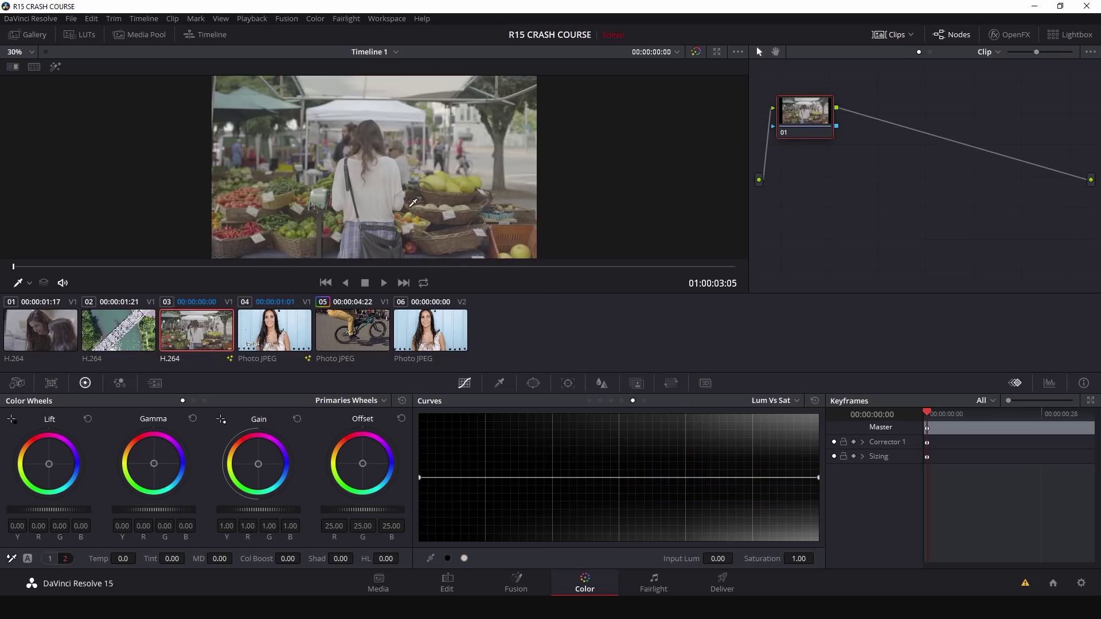
pyautogui.click(357, 160)
pyautogui.moveTo(166, 474); pyautogui.dragTo(127, 445)
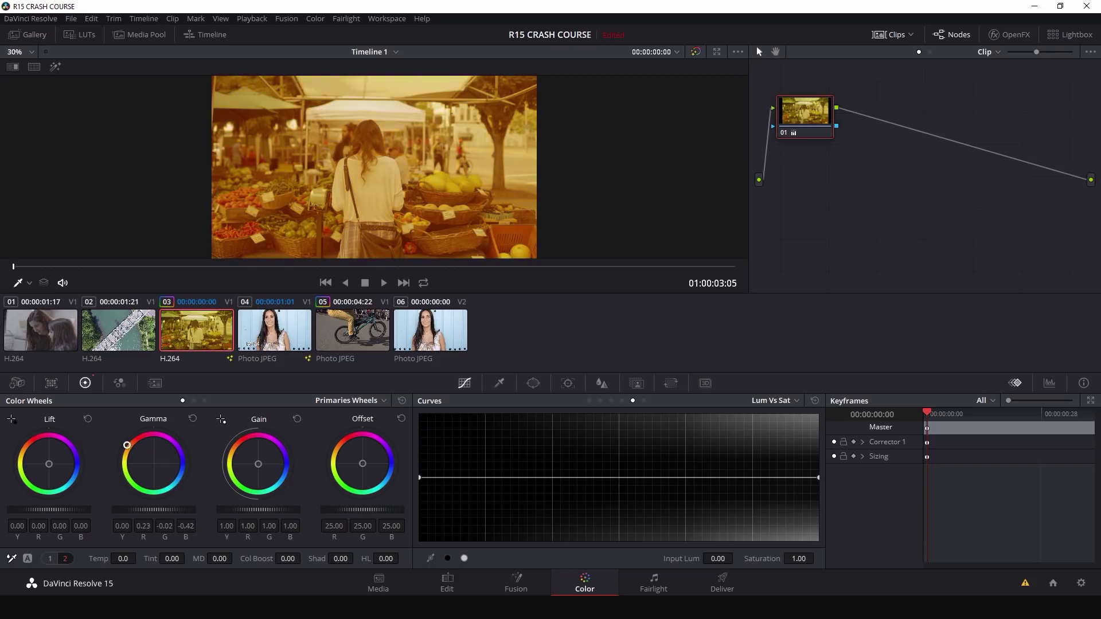
# Step: Try desaturating the darkest and brightest areas with the Lum Vs Sat curve, and reset the curve and the clip's grade
pyautogui.click(576, 476)
pyautogui.moveTo(420, 477); pyautogui.dragTo(420, 541)
pyautogui.moveTo(817, 478); pyautogui.dragTo(763, 540)
pyautogui.click(494, 533)
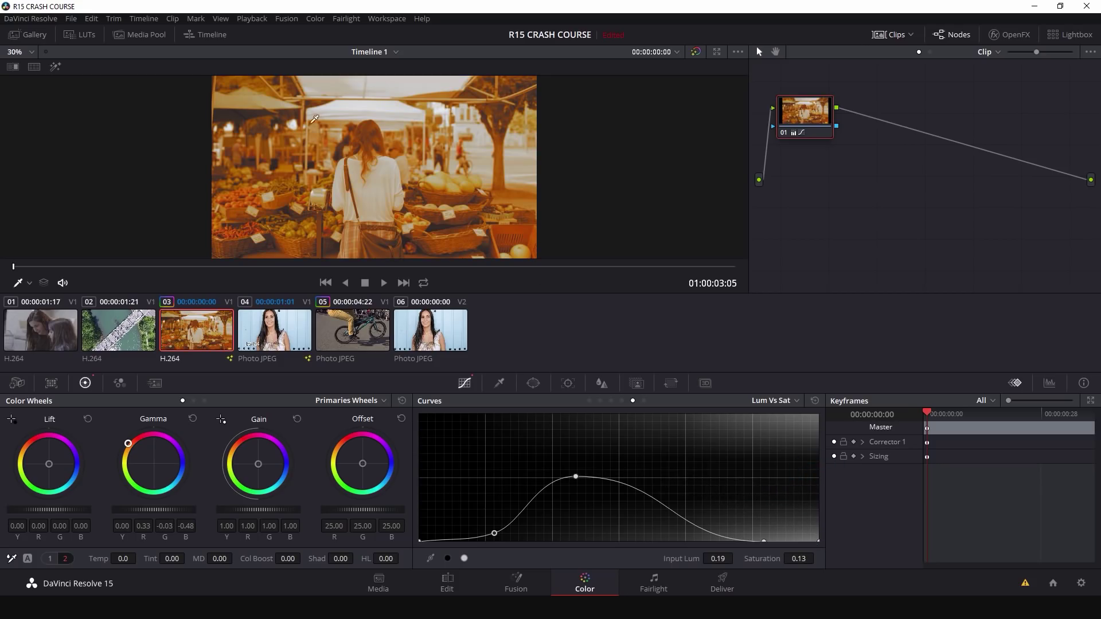
pyautogui.click(815, 400)
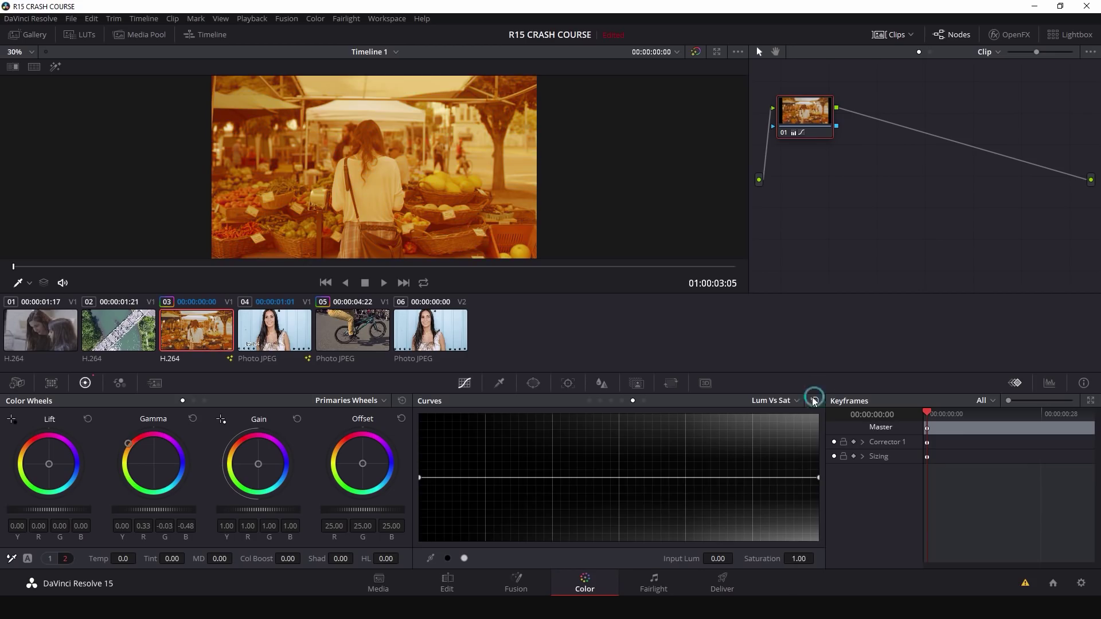
pyautogui.click(590, 401)
# Step: Sample the yellow melons with the HSL Qualifier and highlight the qualified area
pyautogui.click(501, 383)
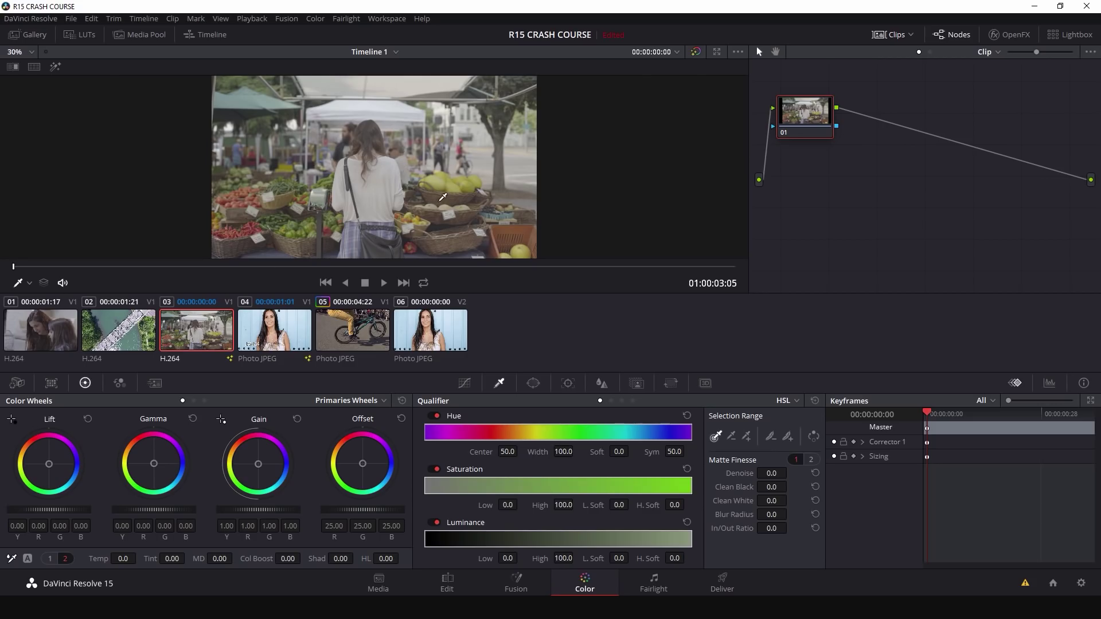
pyautogui.scroll(2, 468, 209)
pyautogui.scroll(5, 472, 211)
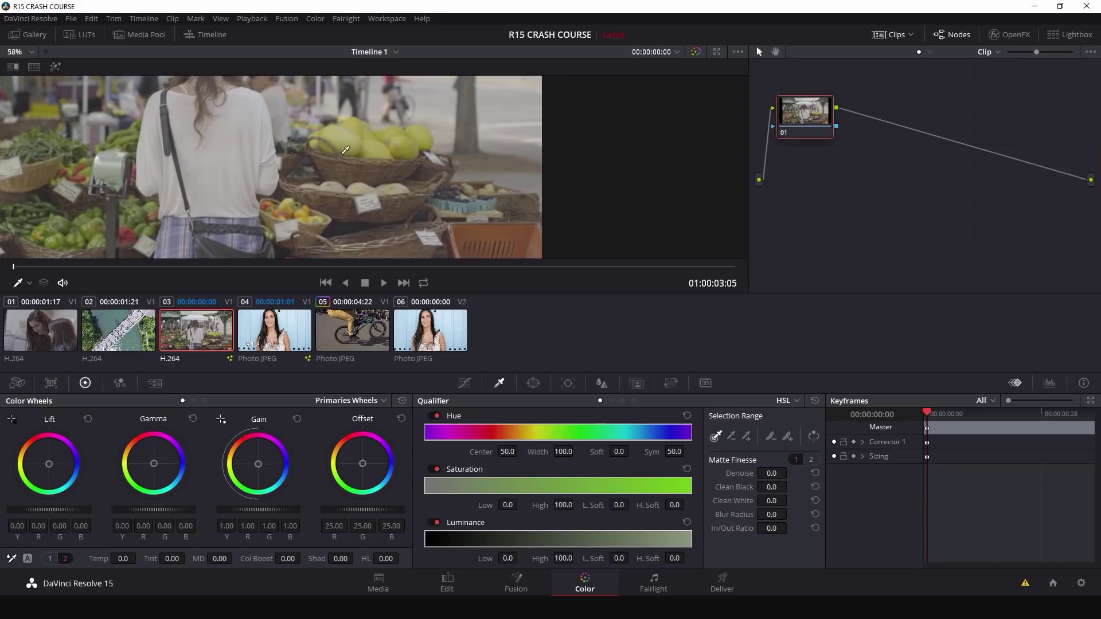
pyautogui.click(345, 135)
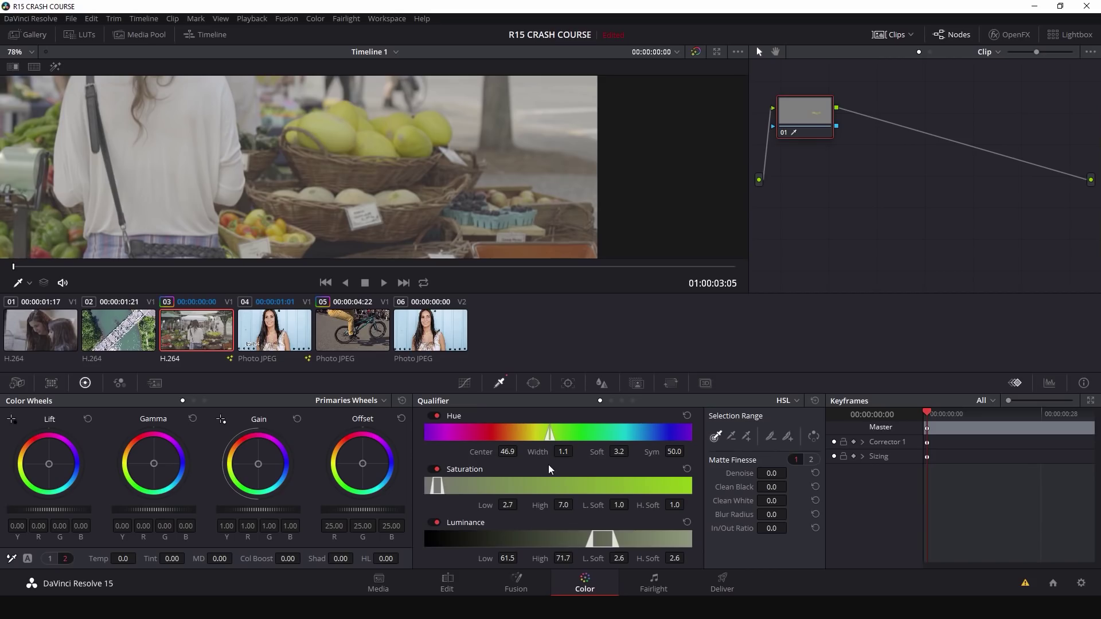
pyautogui.click(55, 66)
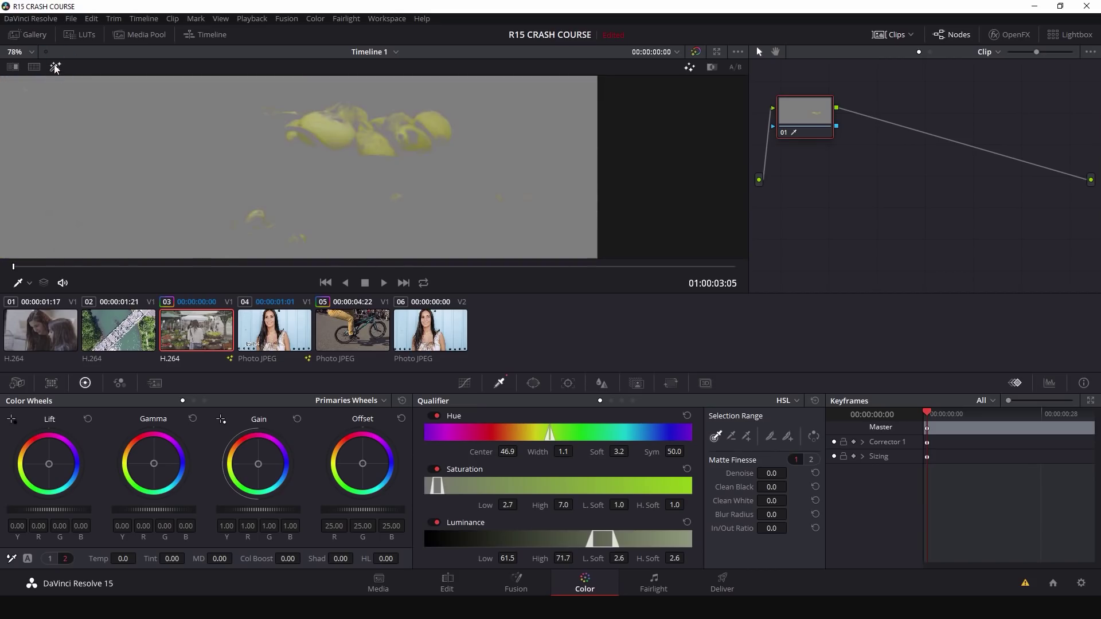
# Step: Refine the melon key to hue width 18.7, saturation range 2.0 to 10.4 and luminance range 61.8 to 70.1
pyautogui.scroll(-4, 266, 184)
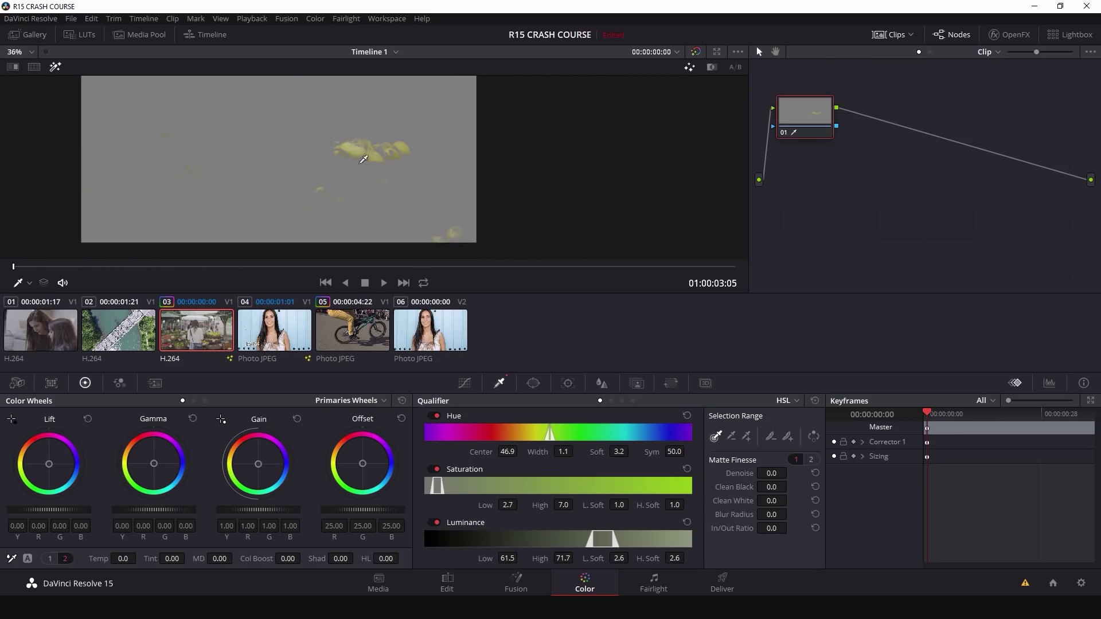
pyautogui.scroll(3, 355, 172)
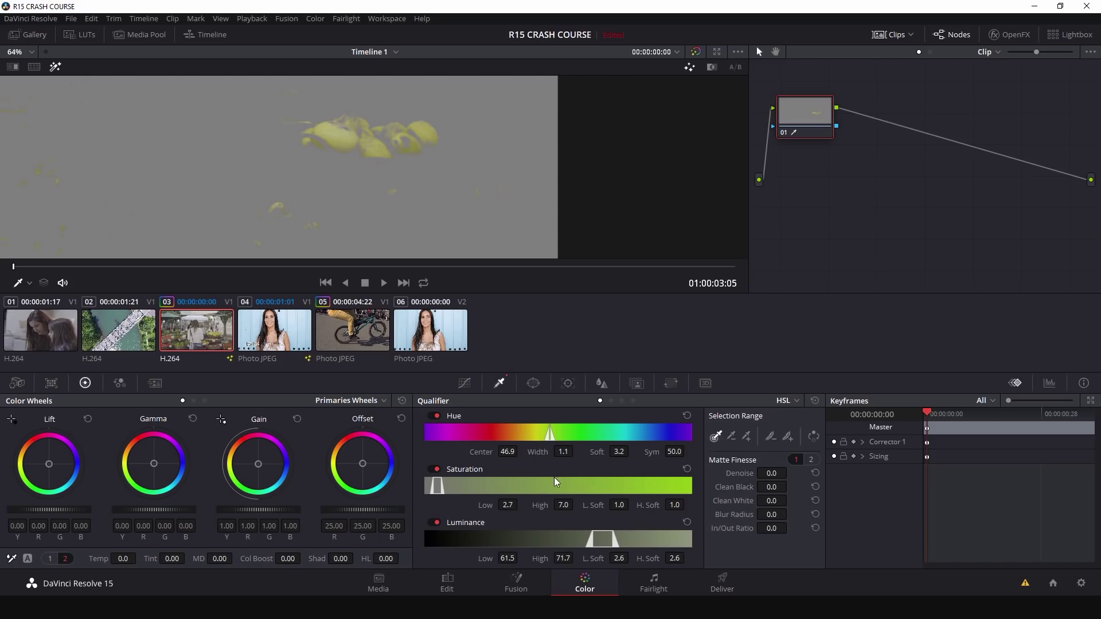
pyautogui.scroll(3, 384, 181)
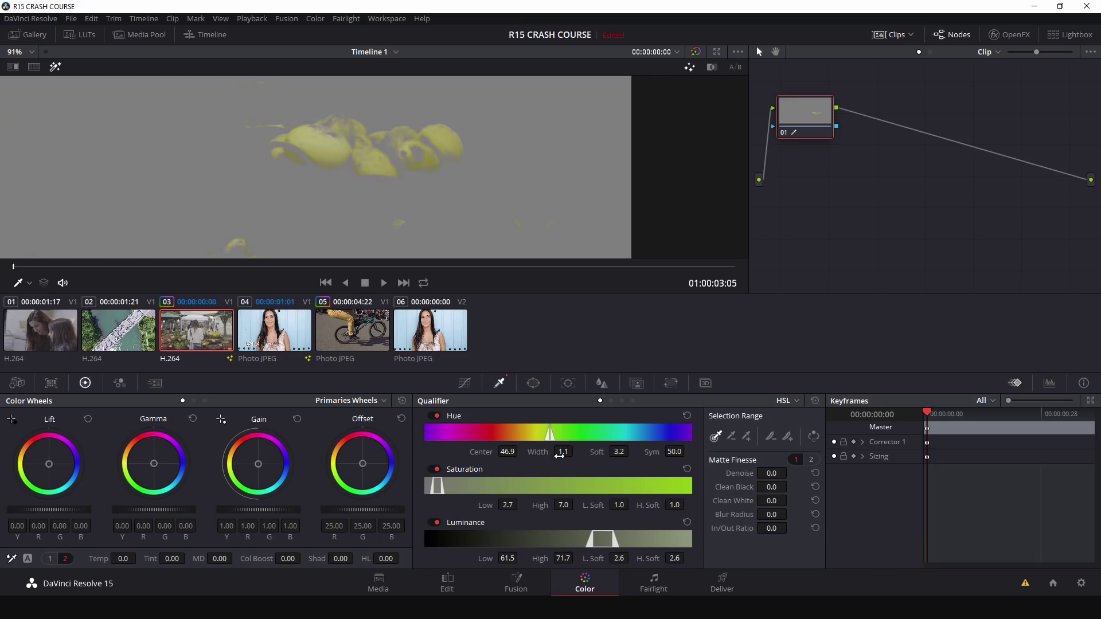
pyautogui.moveTo(564, 452); pyautogui.dragTo(577, 452)
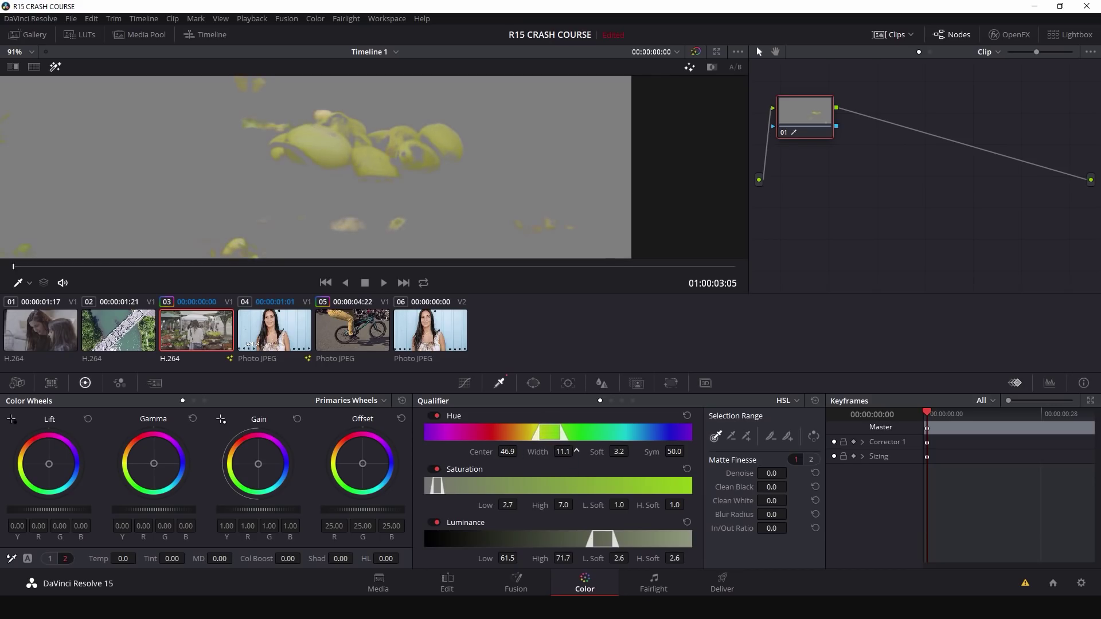
pyautogui.scroll(-2, 381, 159)
pyautogui.scroll(-2, 384, 155)
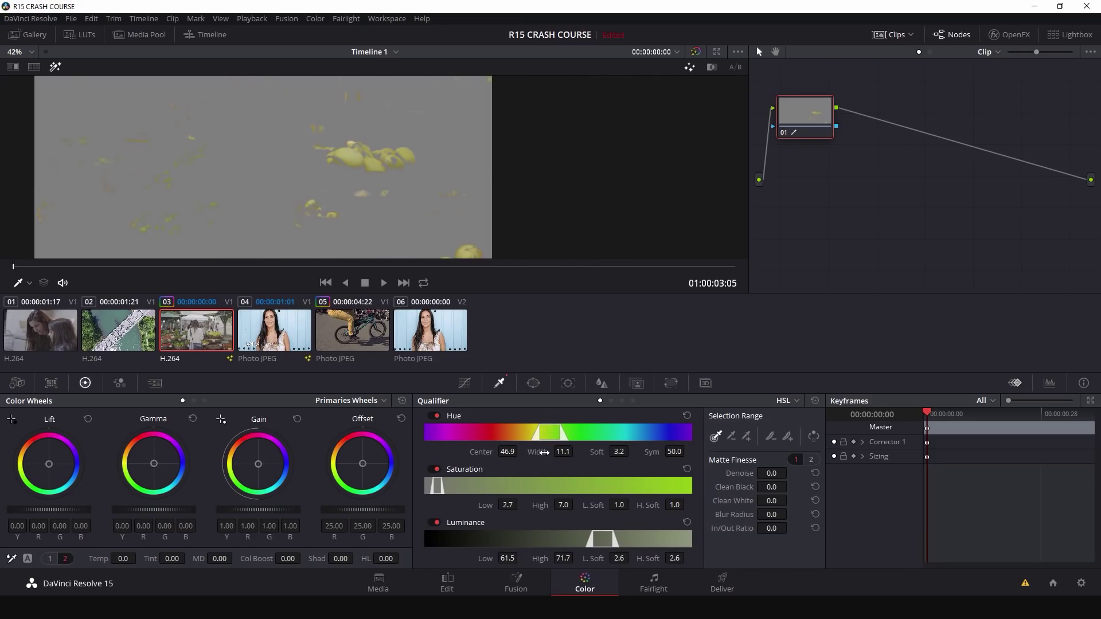
pyautogui.moveTo(566, 452); pyautogui.dragTo(570, 451)
pyautogui.moveTo(562, 505); pyautogui.dragTo(580, 504)
pyautogui.moveTo(504, 503); pyautogui.dragTo(500, 503)
pyautogui.moveTo(507, 558); pyautogui.dragTo(509, 558)
pyautogui.moveTo(564, 558); pyautogui.dragTo(576, 558)
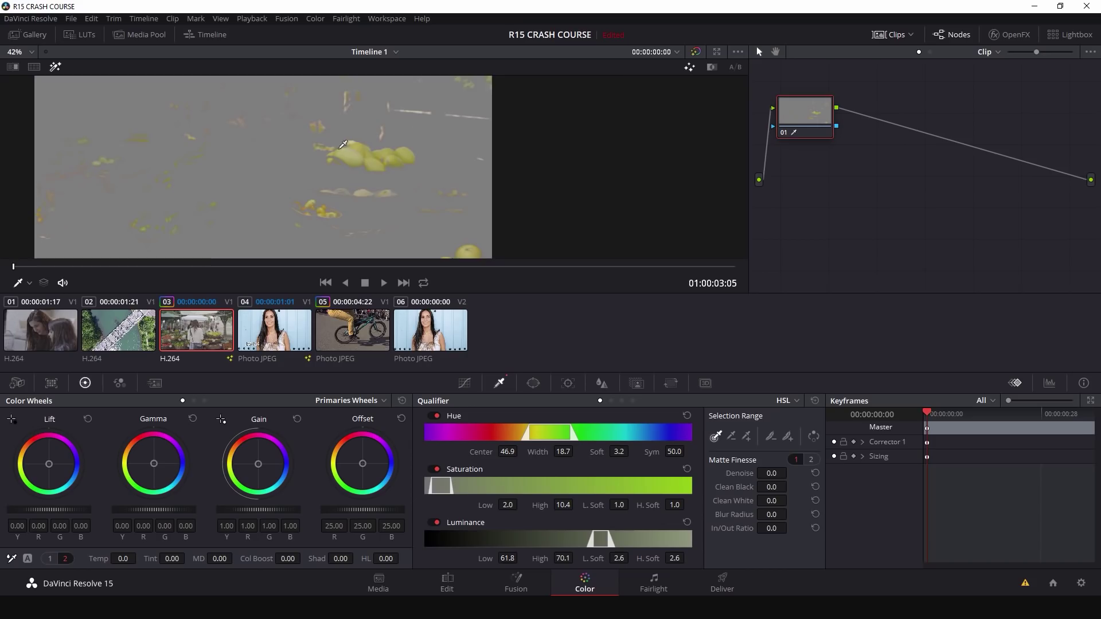
# Step: Set Clean Black to 9.8 and Clean White to 13.5, turn off the highlight and try a gain color shift on the melons
pyautogui.scroll(3, 367, 135)
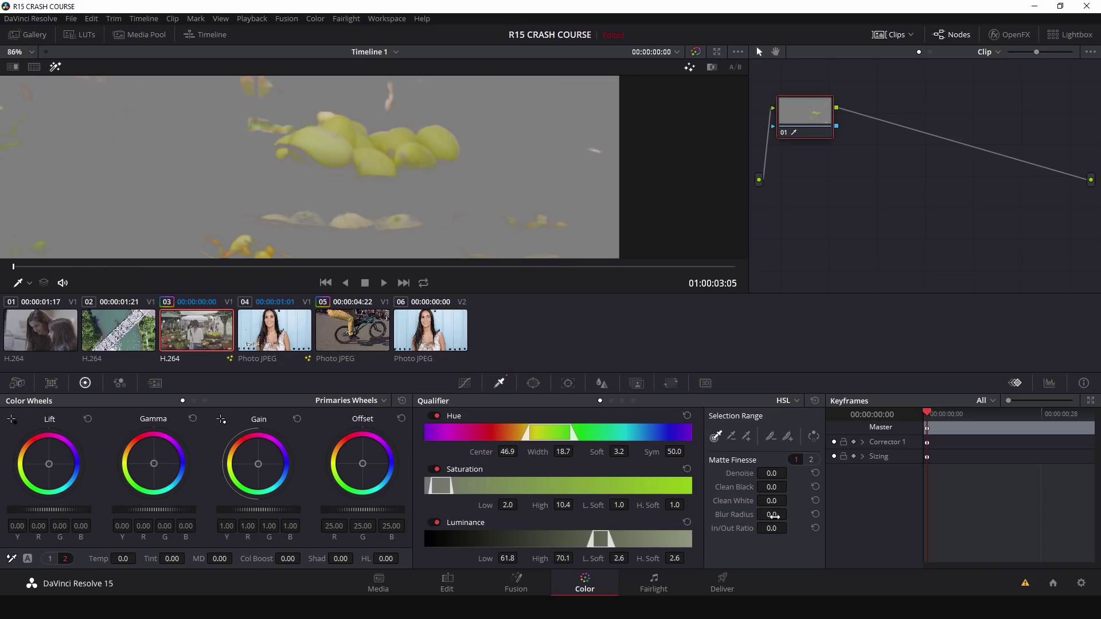
pyautogui.moveTo(771, 501); pyautogui.dragTo(790, 486)
pyautogui.click(55, 68)
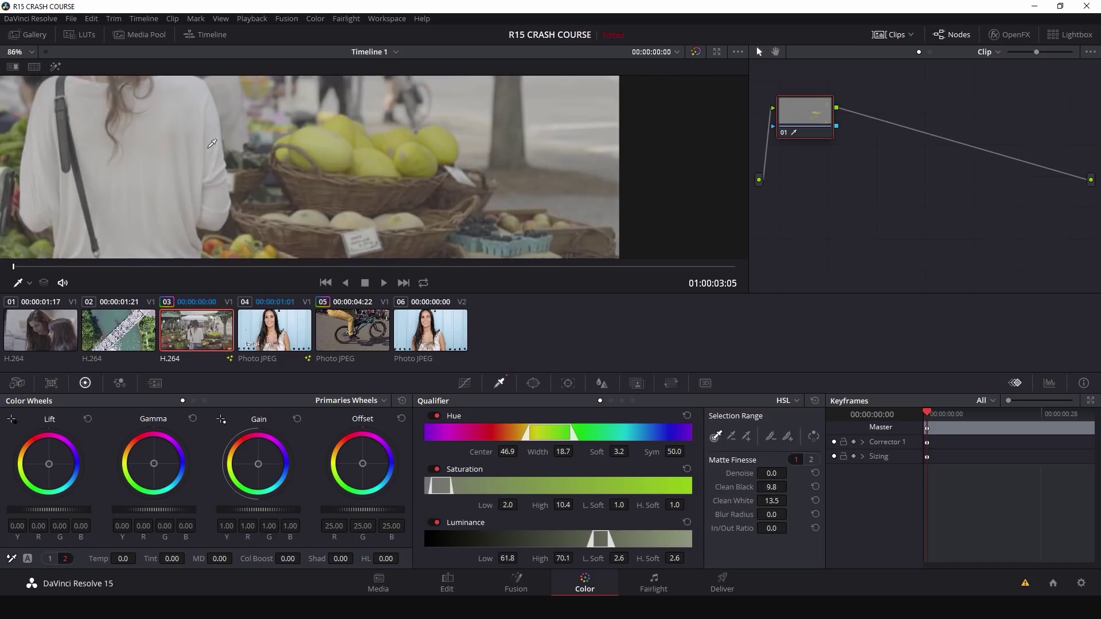
pyautogui.moveTo(260, 470)
pyautogui.mouseDown()
pyautogui.moveTo(237, 457)
pyautogui.moveTo(268, 463)
pyautogui.moveTo(248, 457)
pyautogui.moveTo(246, 467)
pyautogui.moveTo(247, 455)
pyautogui.mouseUp()
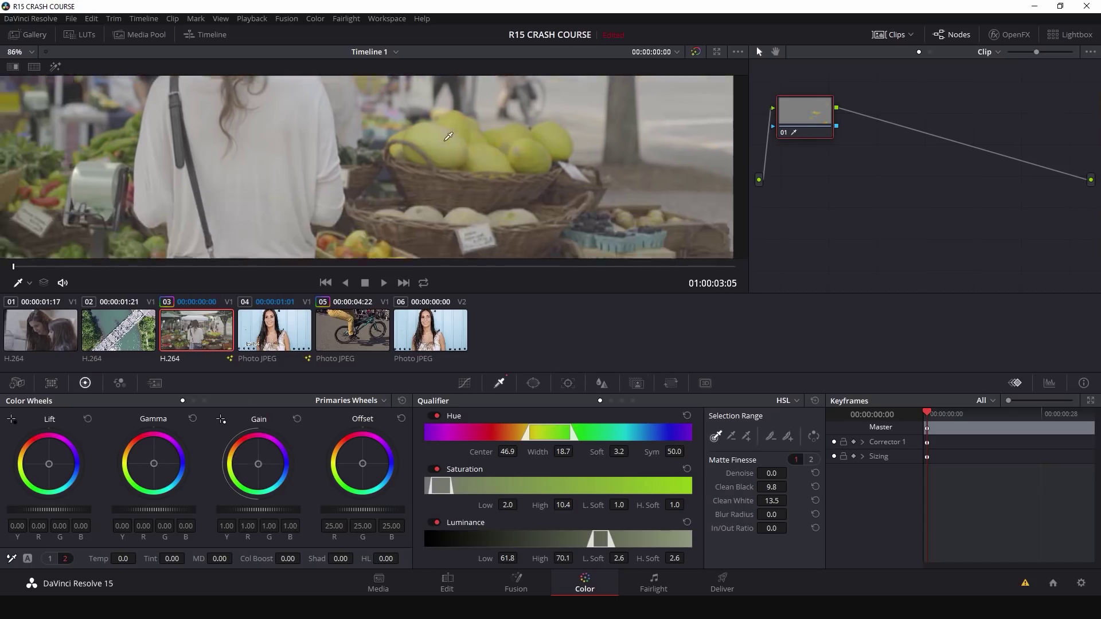
pyautogui.scroll(-4, 449, 137)
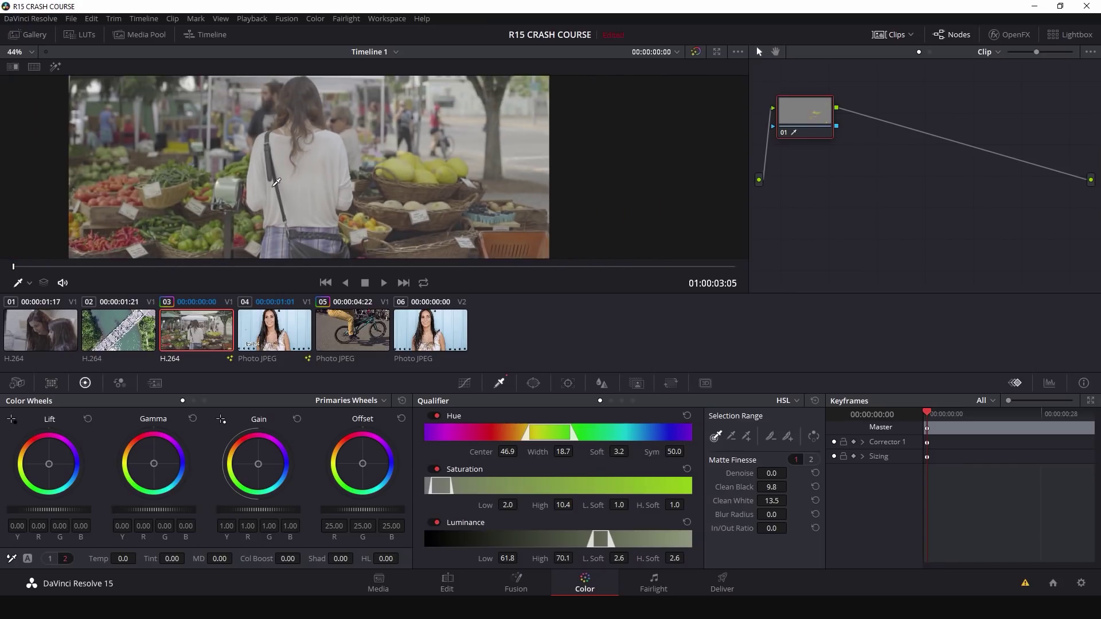
# Step: Select portrait clip 04, sample the woman's facial skin with the HSL Qualifier and highlight the qualified area
pyautogui.click(270, 333)
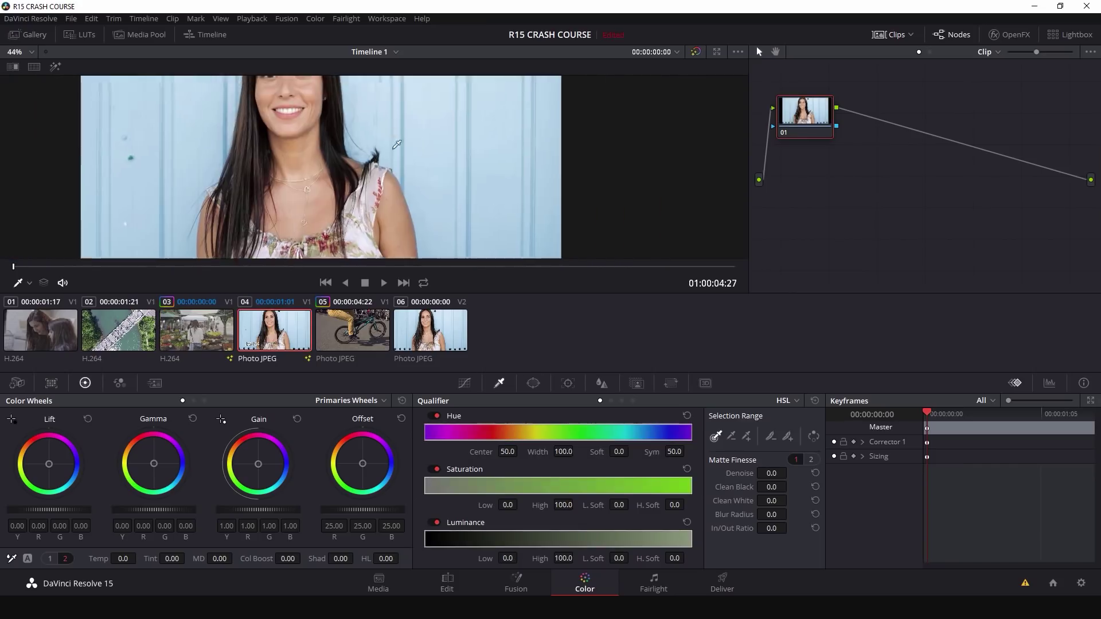
pyautogui.click(326, 113)
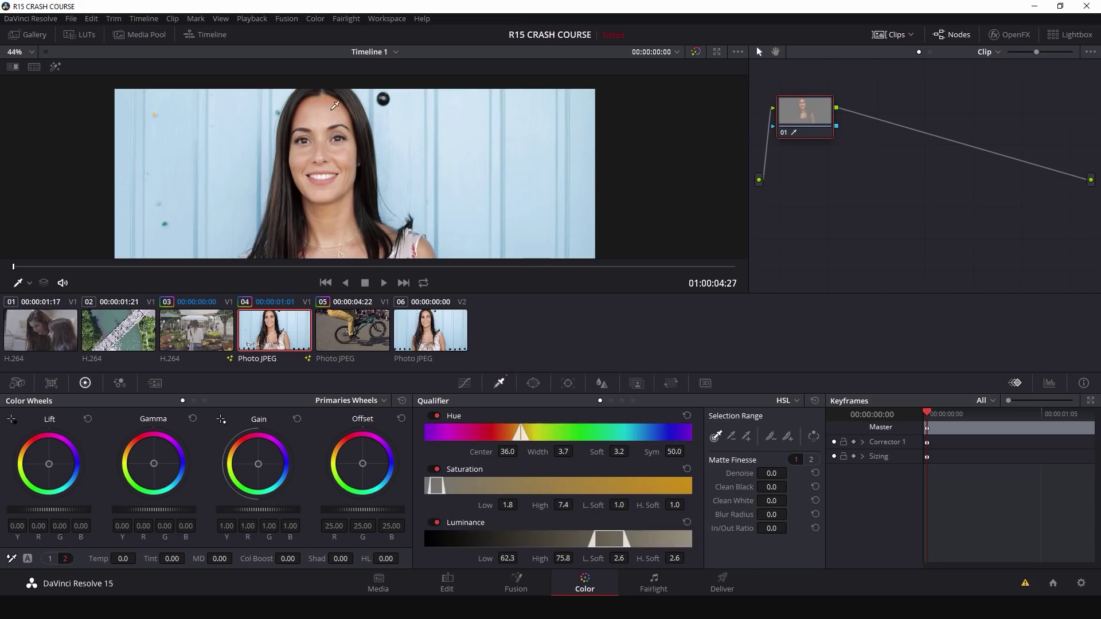
pyautogui.click(55, 66)
pyautogui.scroll(4, 400, 185)
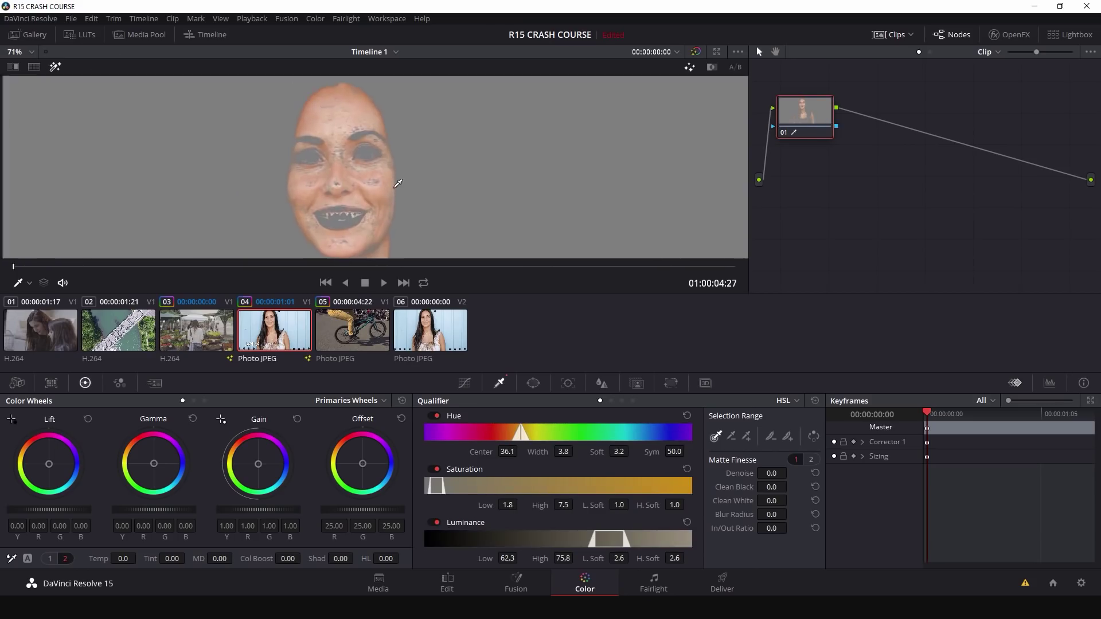
pyautogui.moveTo(396, 190); pyautogui.dragTo(426, 178)
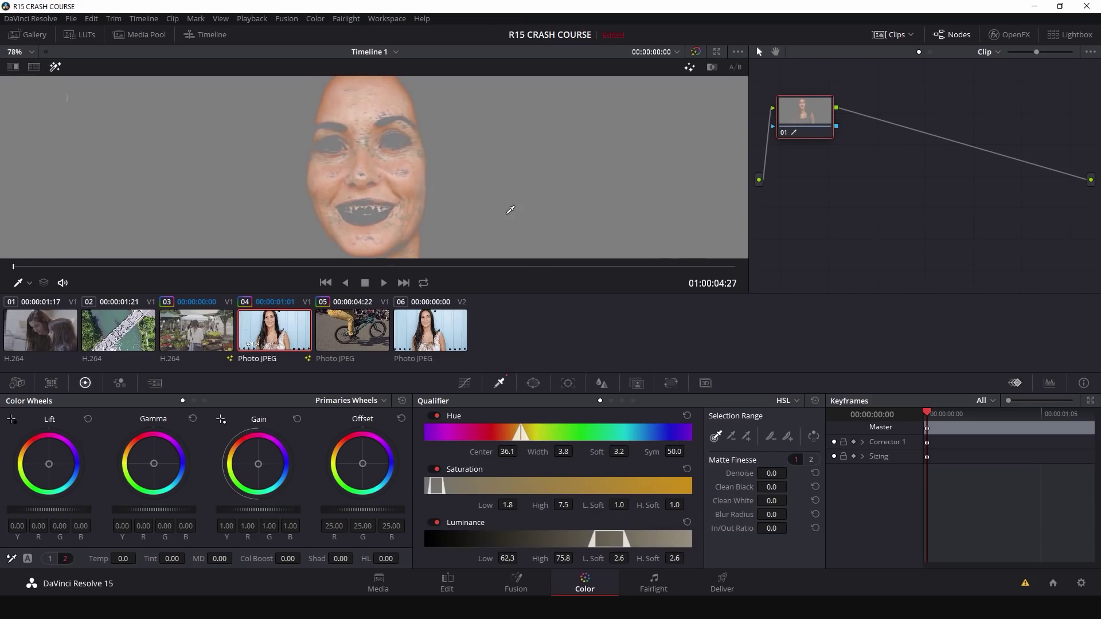
# Step: Set the skin key's Clean Black to 8.8 and Clean White to 53.2, and warm its gamma slightly without the highlight
pyautogui.moveTo(768, 487); pyautogui.dragTo(789, 487)
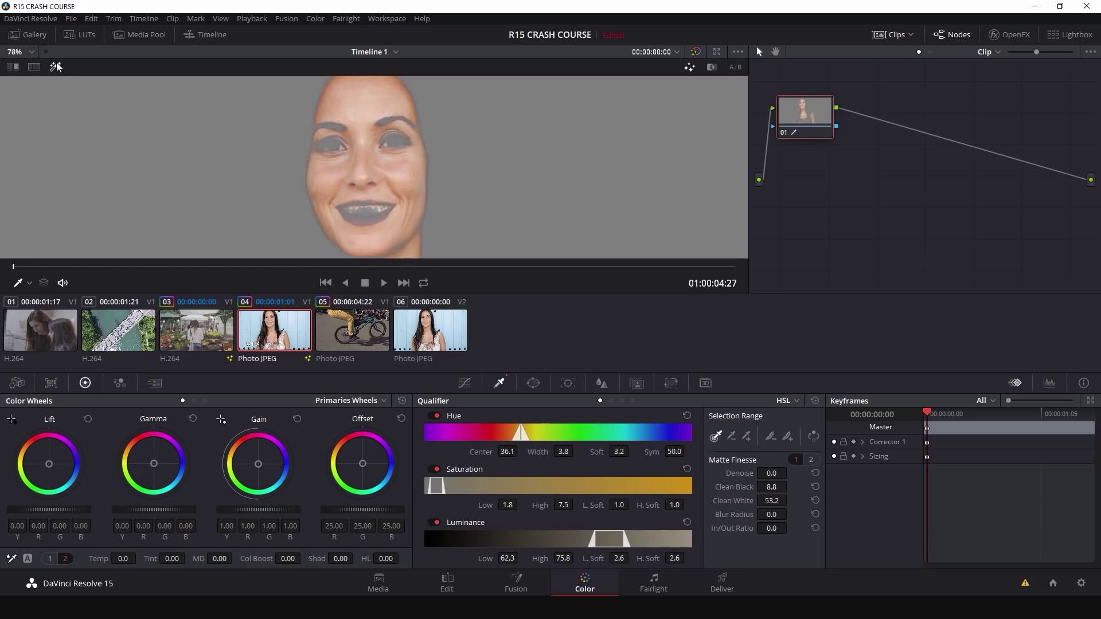
pyautogui.click(55, 67)
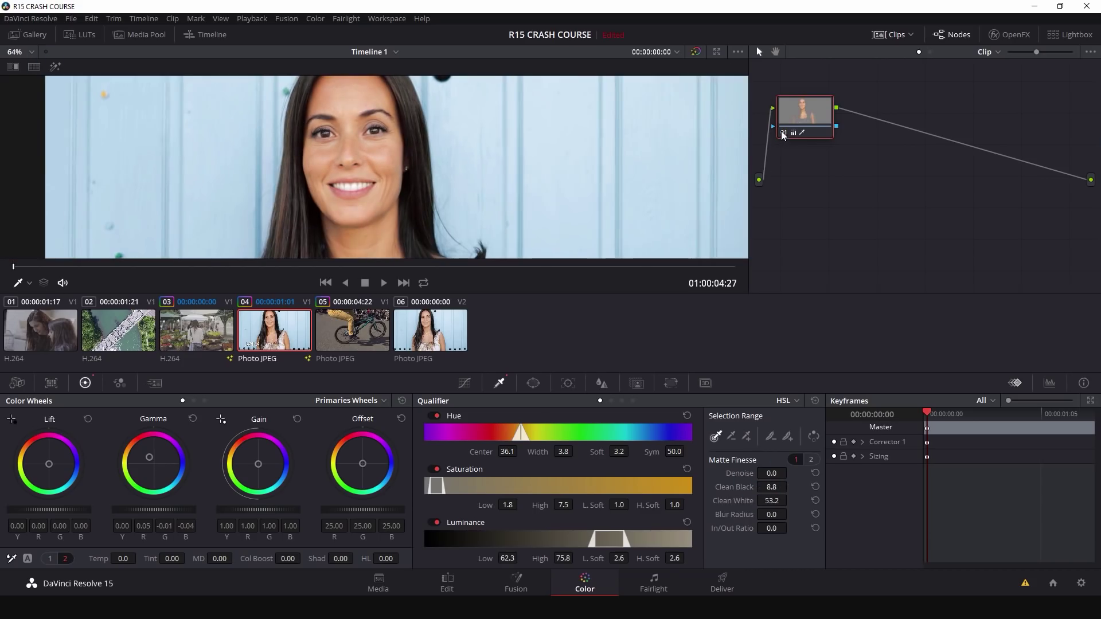
pyautogui.click(783, 135)
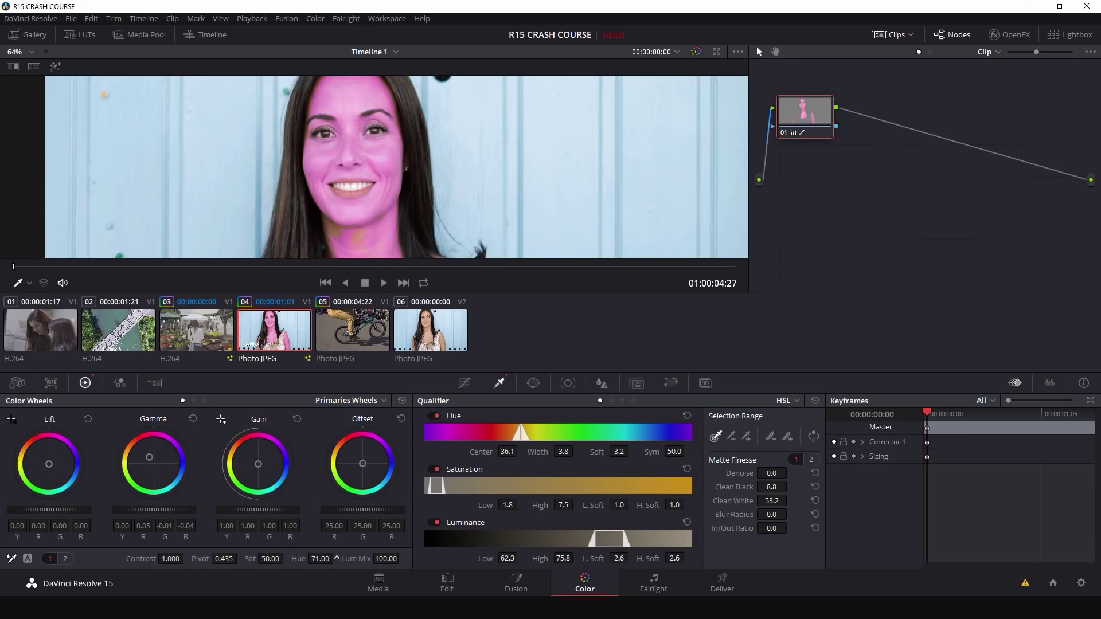
# Step: Try turning the skin blue with Hue 100 and a qualifier hue width of 5.9, and reset the qualifier and grade
pyautogui.moveTo(336, 557); pyautogui.dragTo(338, 557)
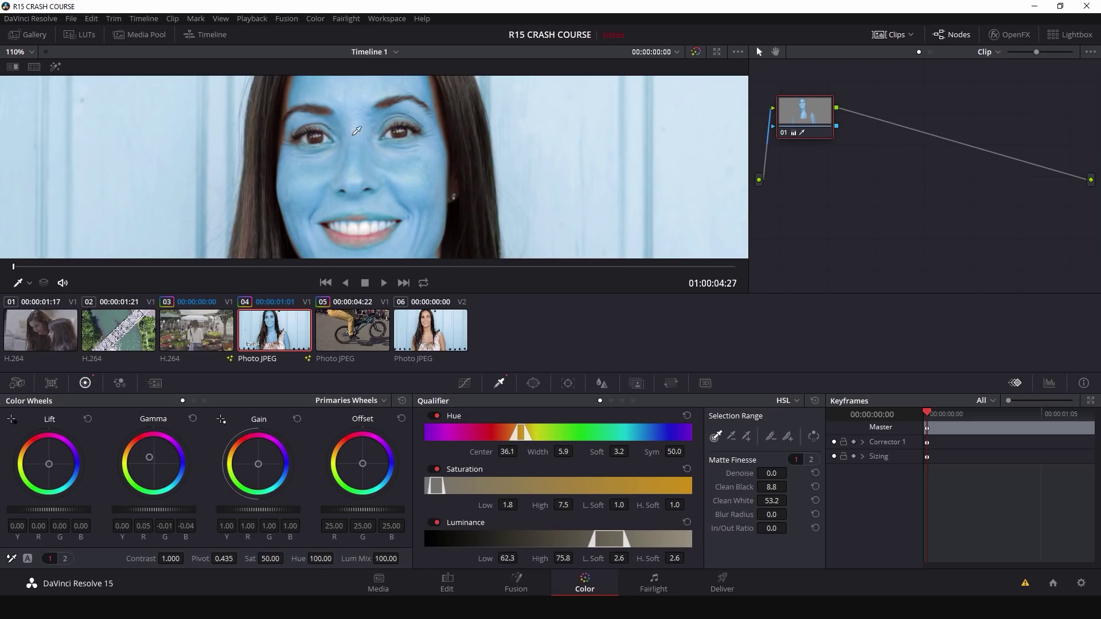
pyautogui.scroll(-5, 416, 205)
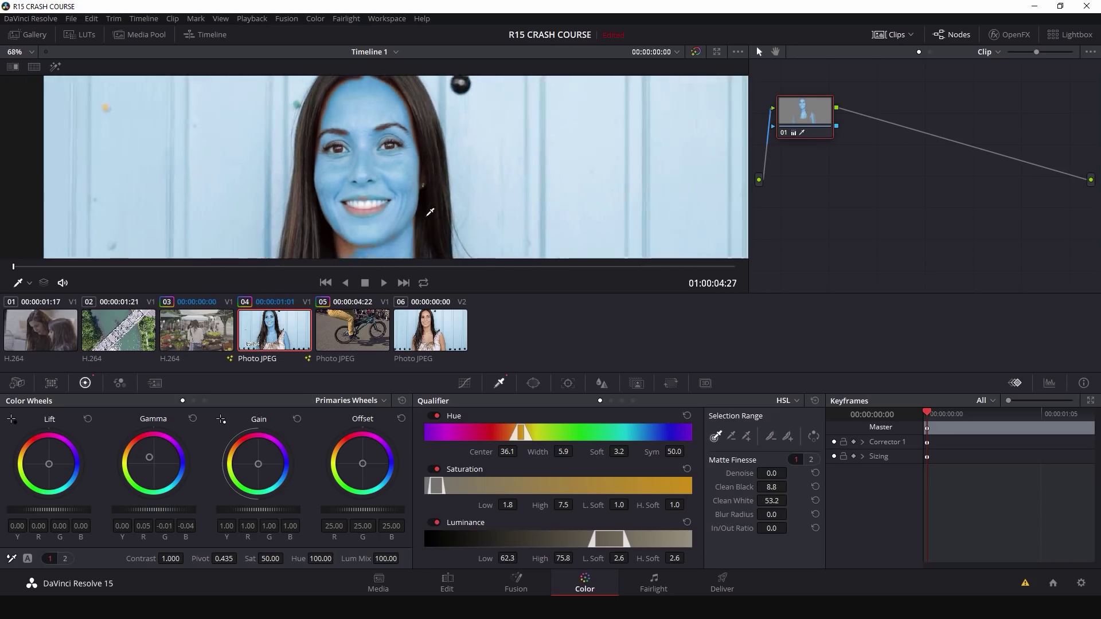
pyautogui.moveTo(425, 207); pyautogui.dragTo(409, 178)
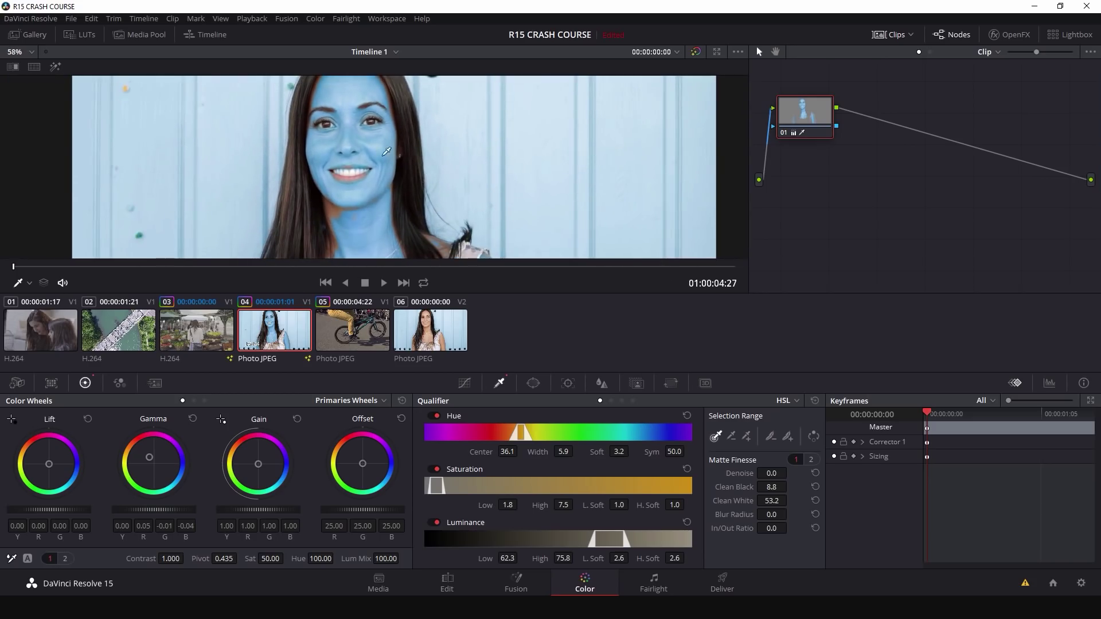
pyautogui.click(815, 400)
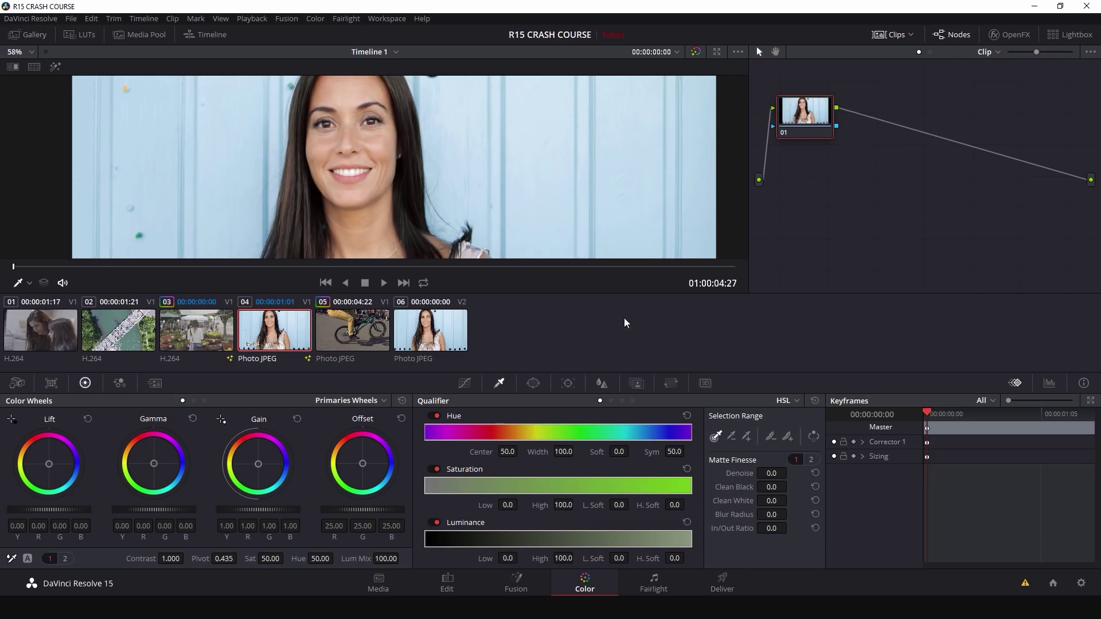
# Step: Switch the Qualifier to 3D mode, sample the skin with a stroke across the forehead and highlight the selection
pyautogui.click(794, 400)
pyautogui.click(802, 454)
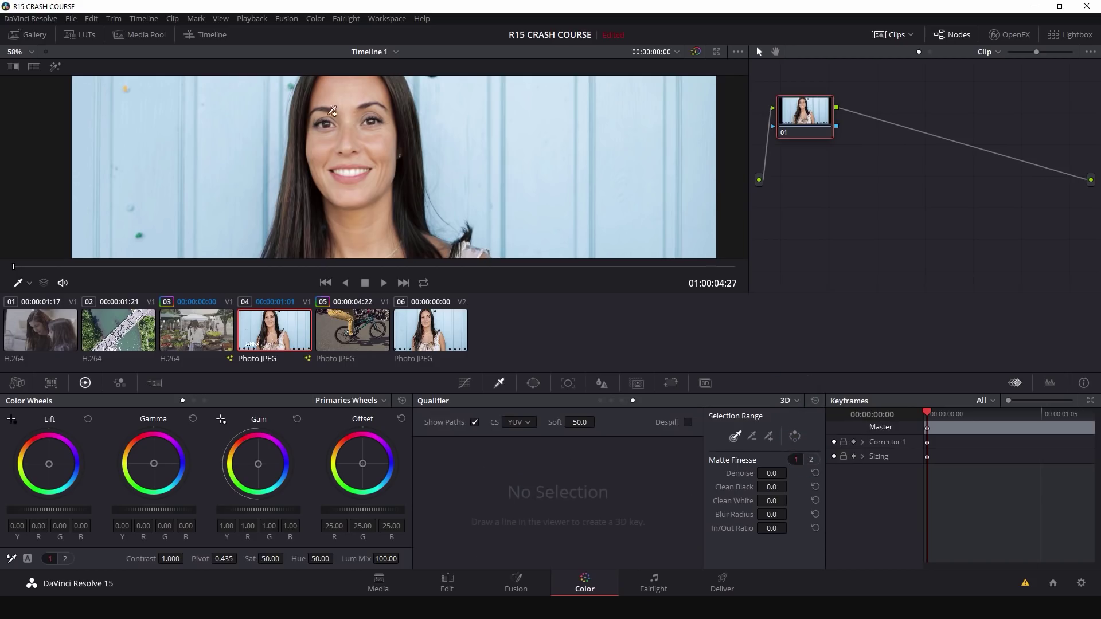
pyautogui.scroll(1, 338, 109)
pyautogui.moveTo(320, 91); pyautogui.dragTo(385, 92)
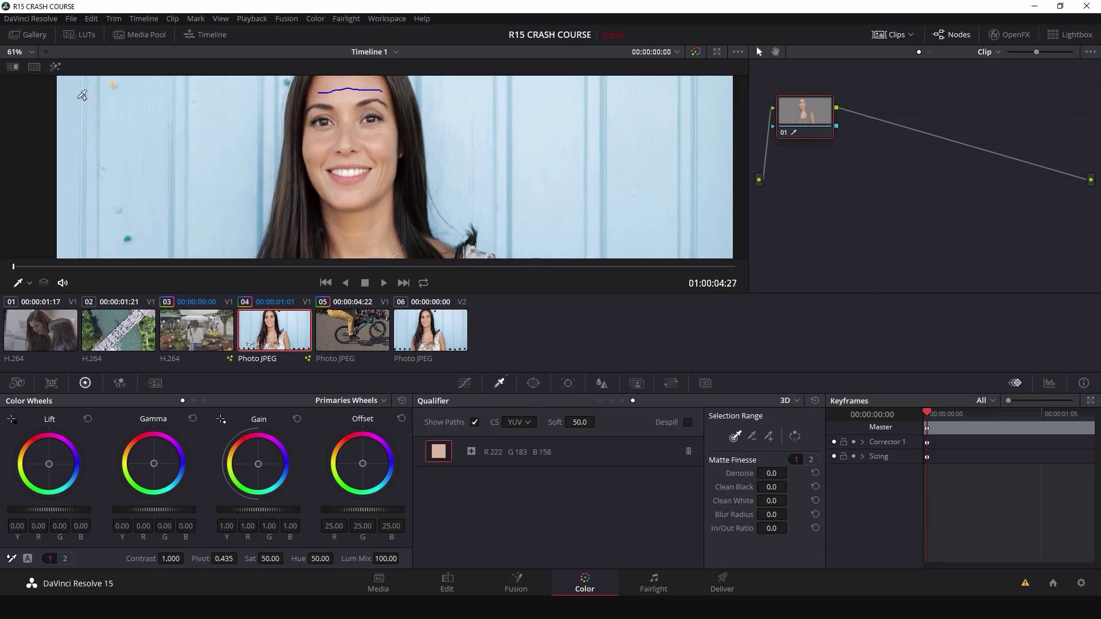
pyautogui.click(56, 67)
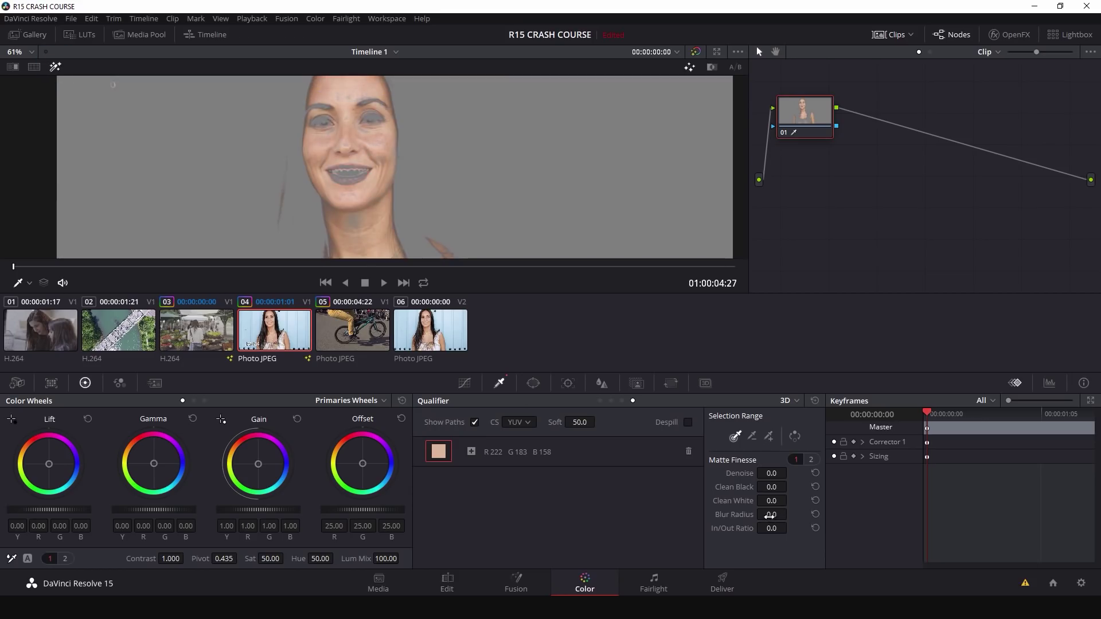
# Step: Set Clean White to 22.4, turn off the highlight and push the skin's gain toward blue (R 0.56, G 1.07, B 1.60)
pyautogui.moveTo(769, 500); pyautogui.dragTo(777, 501)
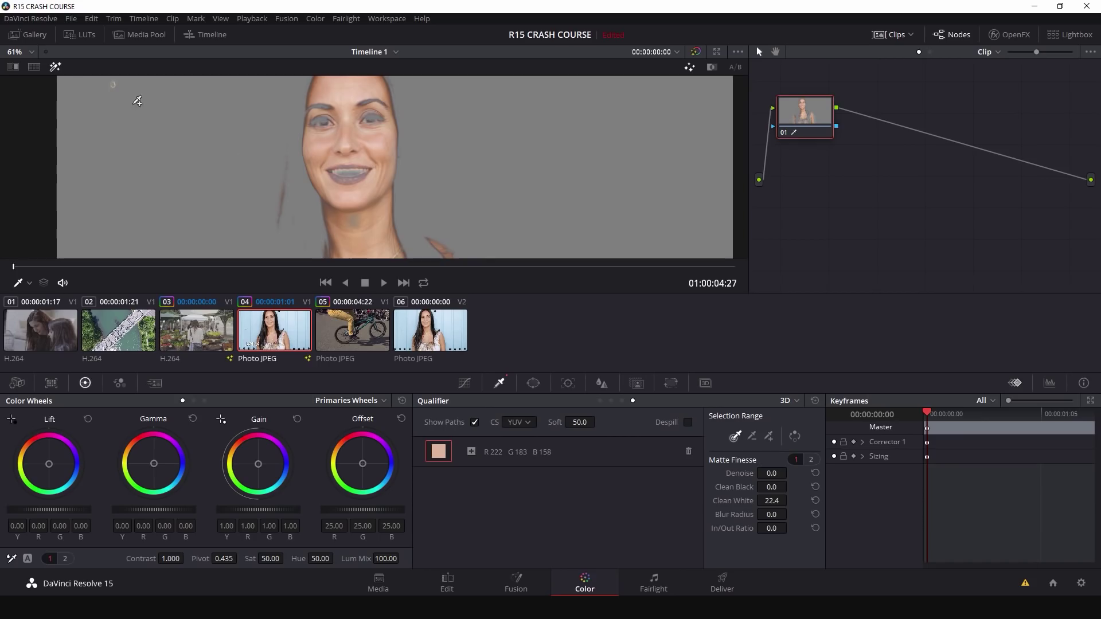
pyautogui.click(55, 67)
pyautogui.moveTo(259, 464)
pyautogui.mouseDown()
pyautogui.moveTo(252, 456)
pyautogui.moveTo(266, 472)
pyautogui.mouseUp()
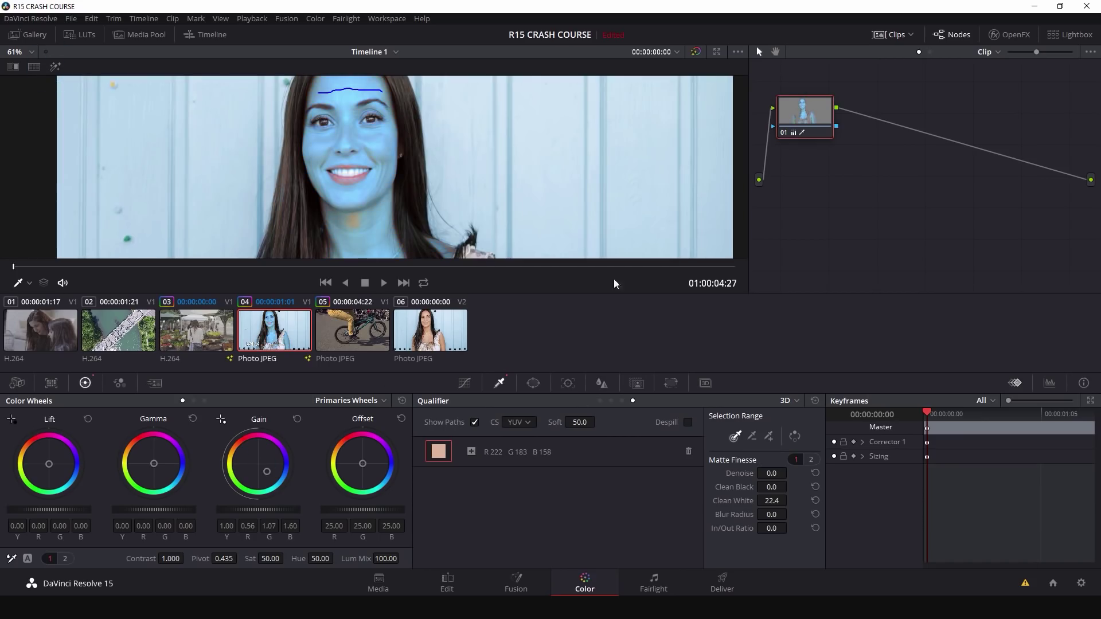
# Step: Delete the 3D skin sample, return the Qualifier to HSL mode and reset the portrait clip's grade
pyautogui.click(688, 452)
pyautogui.click(789, 400)
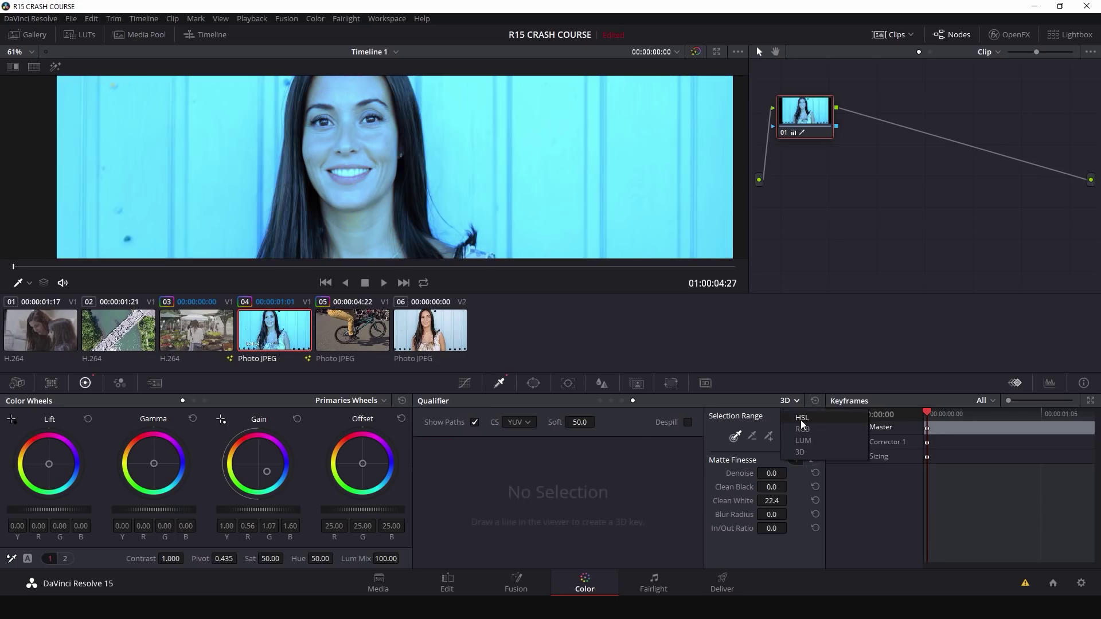
pyautogui.click(800, 412)
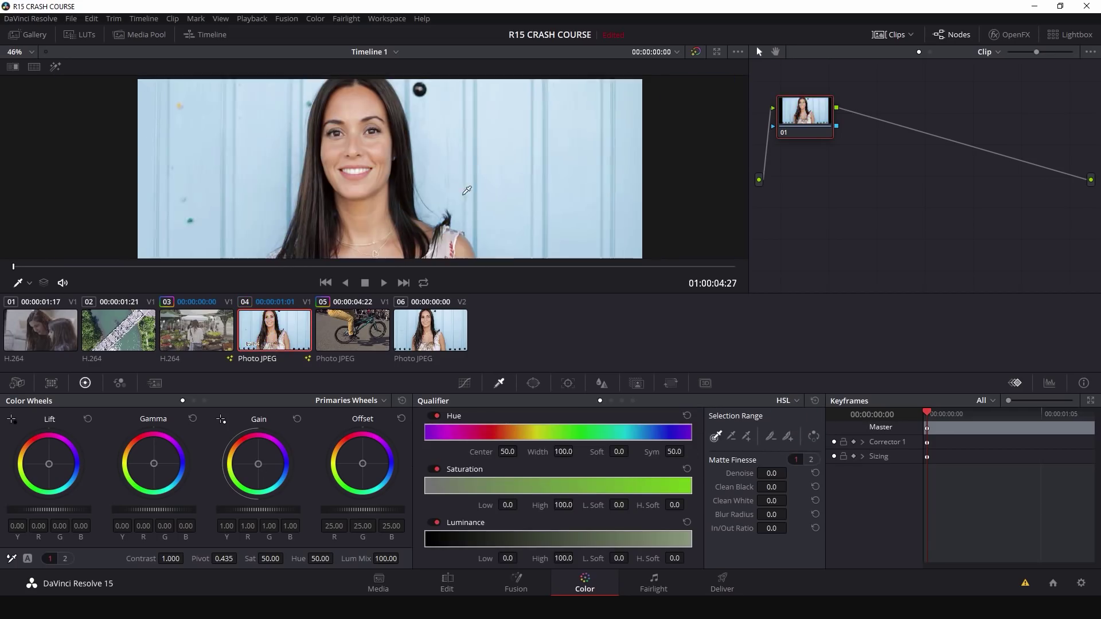
pyautogui.scroll(-1, 464, 192)
pyautogui.moveTo(459, 205)
pyautogui.mouseDown()
pyautogui.moveTo(451, 183)
pyautogui.moveTo(449, 201)
pyautogui.mouseUp()
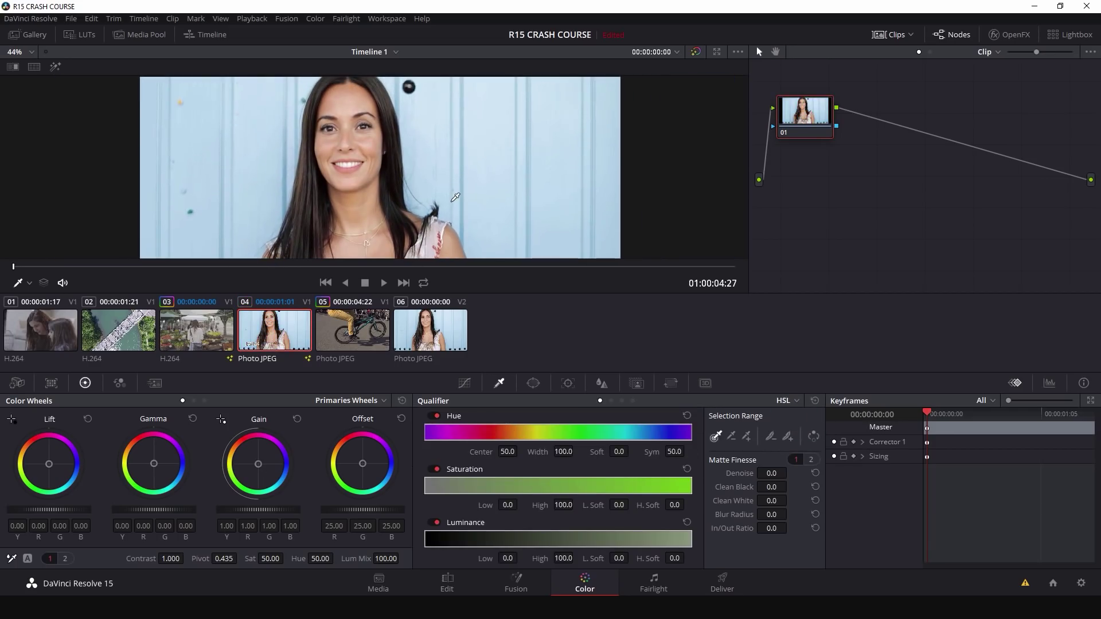
# Step: Add a circular window to the portrait, shaped into a tall oval over half of the woman's face (Size 33.17, Aspect 33.21)
pyautogui.click(531, 385)
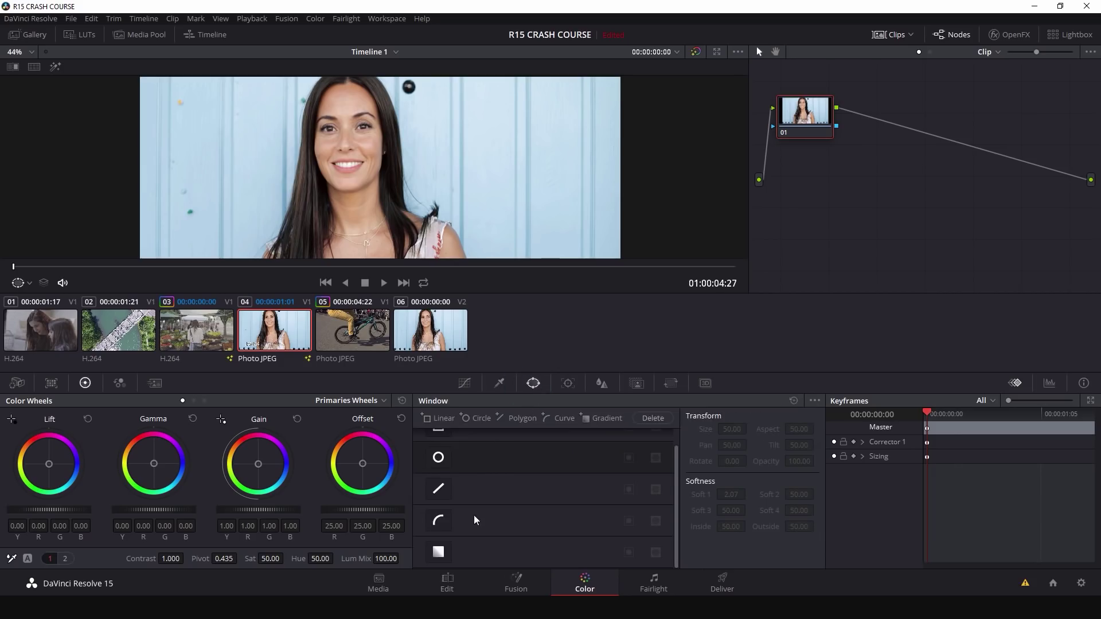
pyautogui.scroll(1, 500, 489)
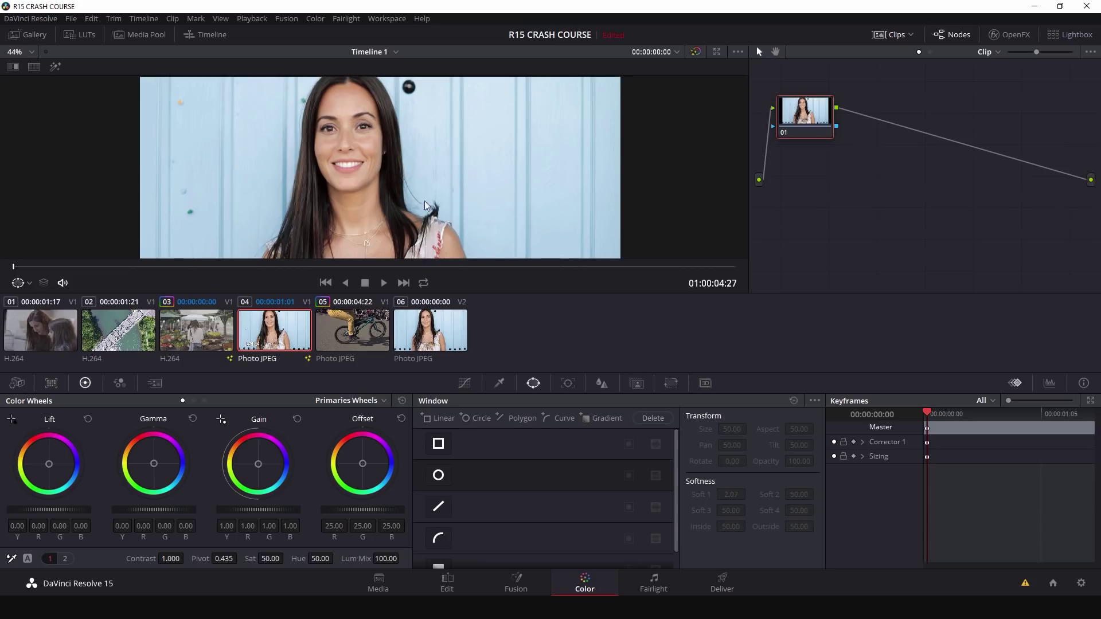
pyautogui.click(438, 476)
pyautogui.moveTo(418, 196); pyautogui.dragTo(540, 165)
pyautogui.moveTo(573, 208); pyautogui.dragTo(601, 235)
pyautogui.moveTo(610, 135); pyautogui.dragTo(443, 162)
# Step: Push the gamma inside the oval window toward red (R 0.70, G -0.06, B -0.22) and inspect it without the window outline
pyautogui.moveTo(153, 463); pyautogui.dragTo(137, 435)
pyautogui.click(465, 383)
pyautogui.click(533, 383)
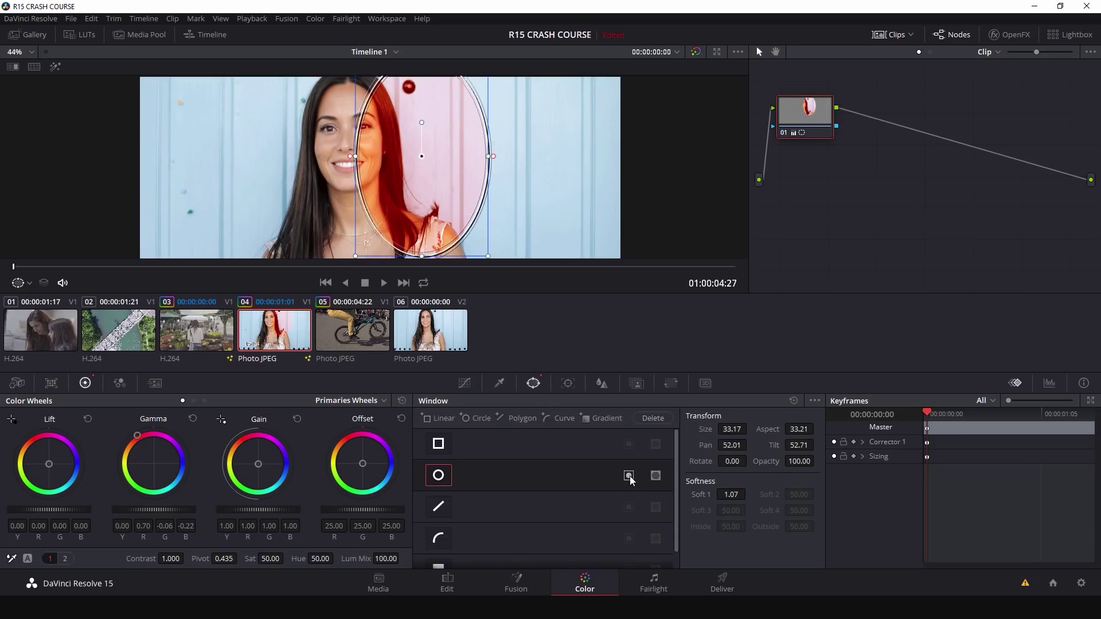
# Step: Try the oval window's inversion and an edge softness of about 23, and turn the window off
pyautogui.click(629, 477)
pyautogui.click(630, 477)
pyautogui.moveTo(432, 156); pyautogui.dragTo(493, 159)
pyautogui.click(438, 475)
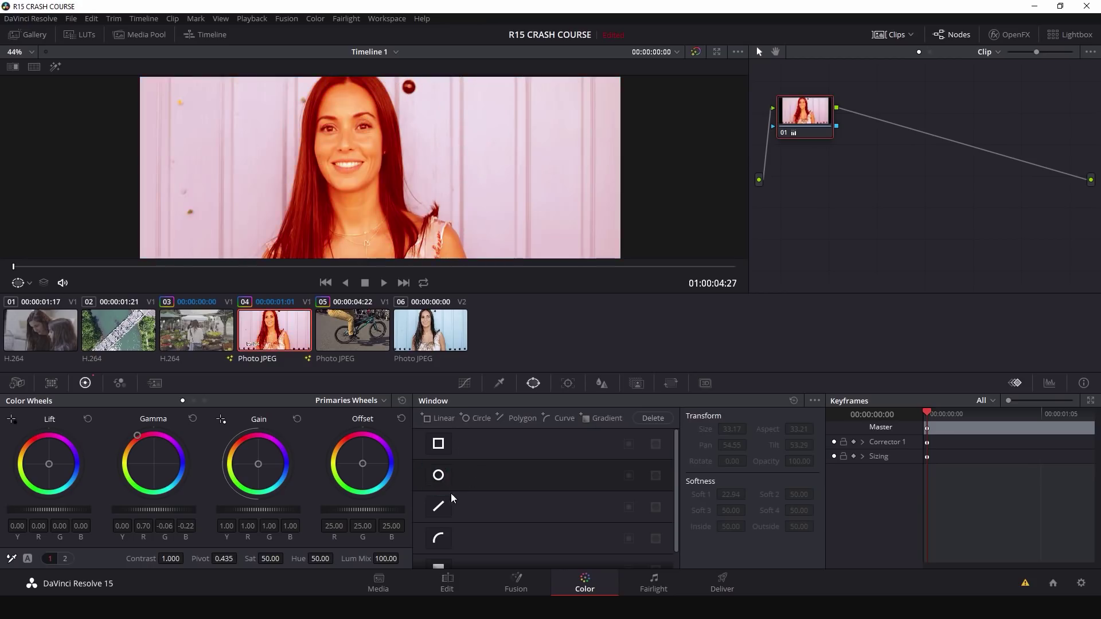
# Step: Draw a closed curve window around the woman's hair, face and shoulders and increase its inside softness
pyautogui.scroll(-1, 452, 505)
pyautogui.click(440, 519)
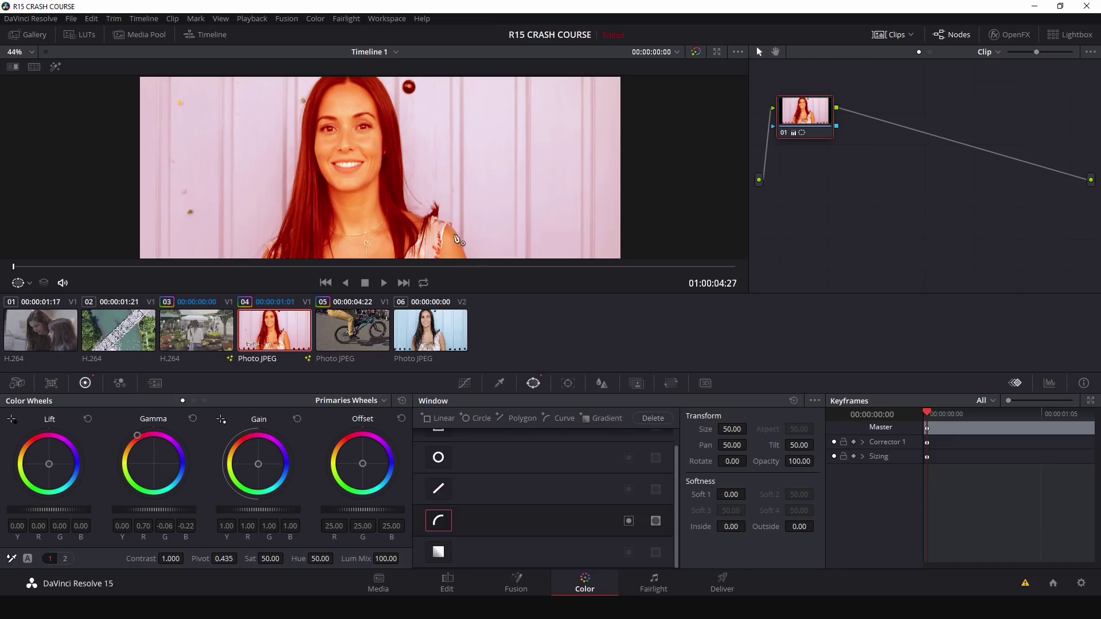
pyautogui.click(466, 253)
pyautogui.click(432, 216)
pyautogui.click(399, 191)
pyautogui.click(386, 82)
pyautogui.click(321, 82)
pyautogui.click(301, 172)
pyautogui.click(269, 244)
pyautogui.click(265, 255)
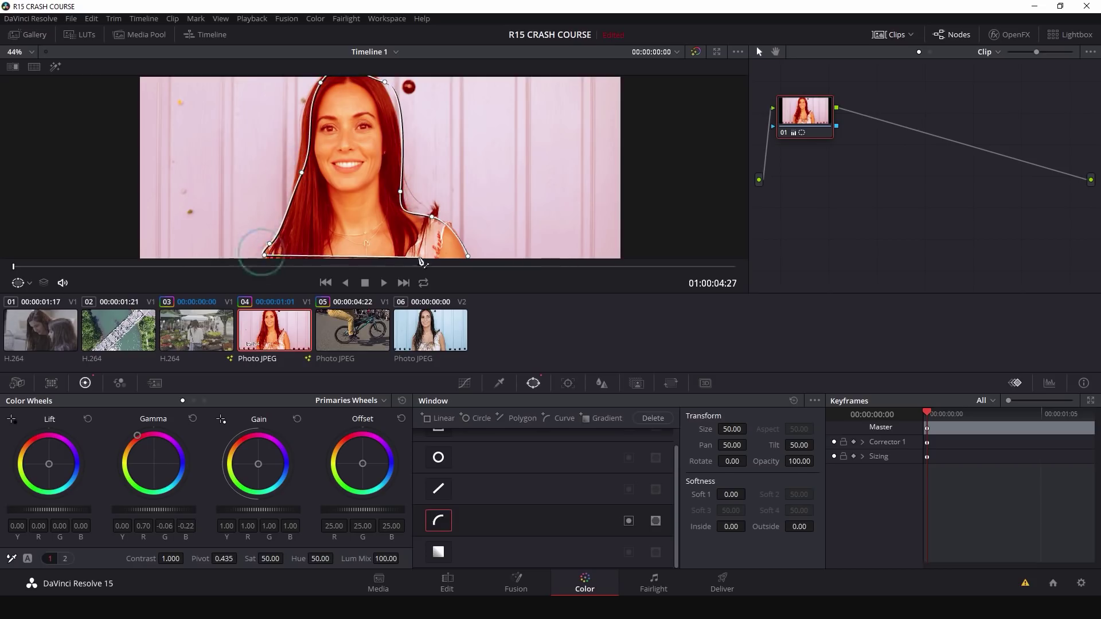
pyautogui.click(467, 256)
pyautogui.moveTo(723, 521); pyautogui.dragTo(750, 523)
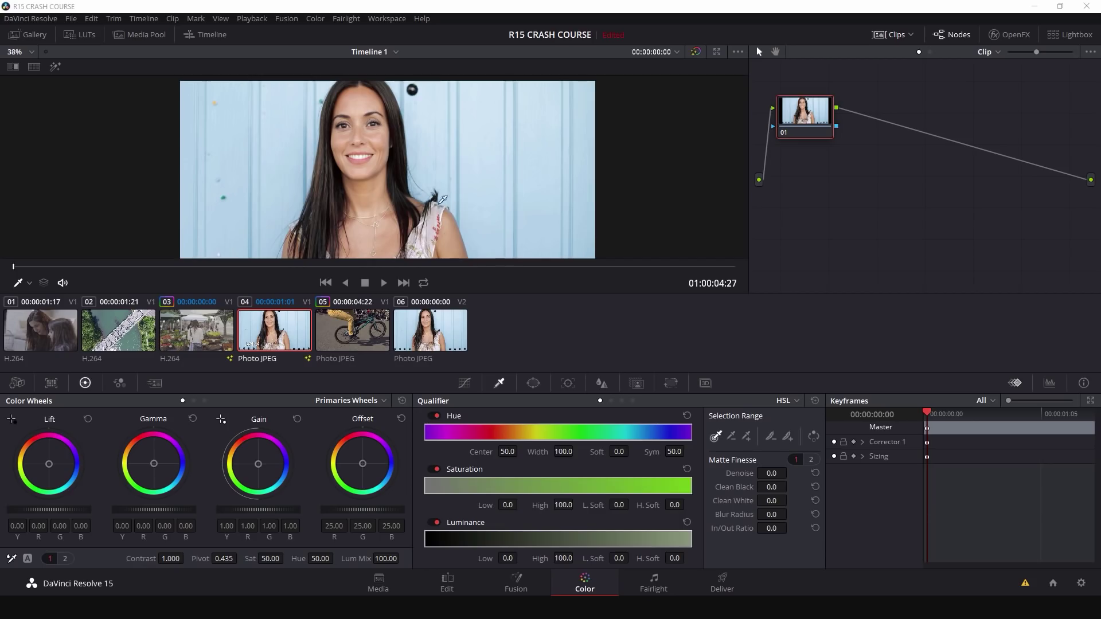
# Step: Switch the Qualifier to 3D mode, sample the skin with a stroke across the neck and raise Clean White on the highlighted selection
pyautogui.click(790, 400)
pyautogui.click(792, 449)
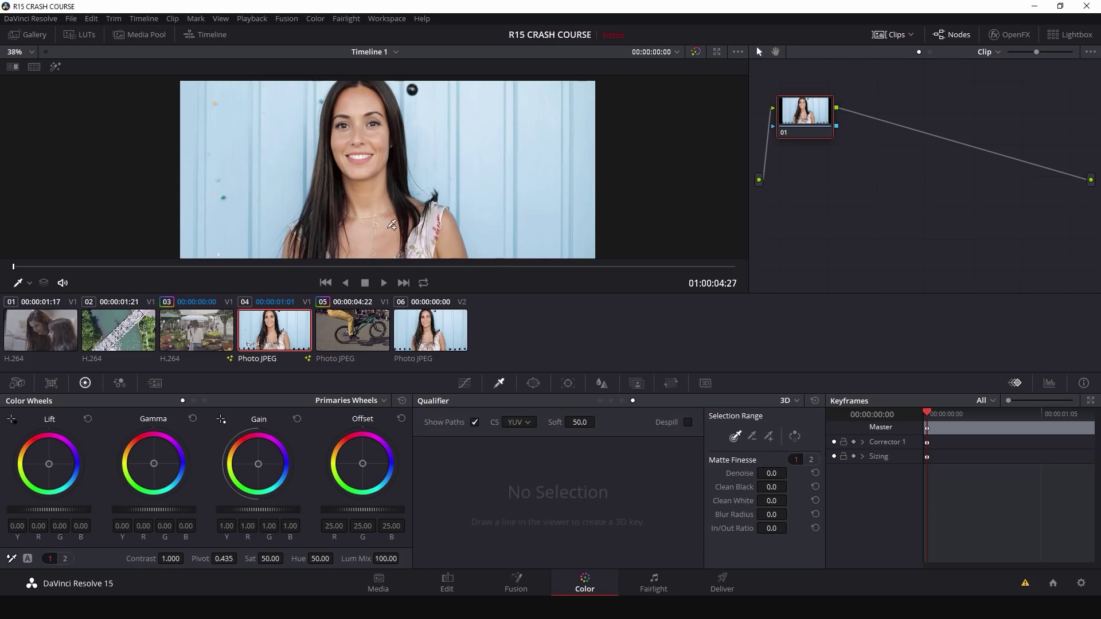
pyautogui.moveTo(379, 198); pyautogui.dragTo(354, 170)
pyautogui.click(55, 67)
pyautogui.moveTo(773, 501); pyautogui.dragTo(790, 500)
# Step: Add a circular window over the woman to confine the 3D skin selection and check it with the highlight
pyautogui.click(533, 383)
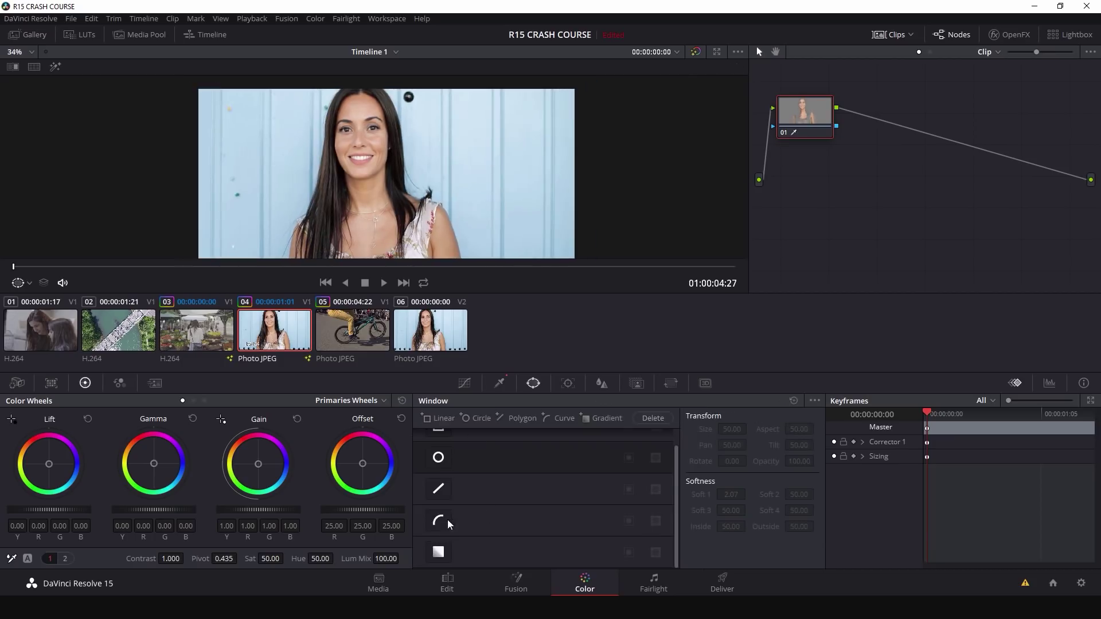
pyautogui.click(437, 459)
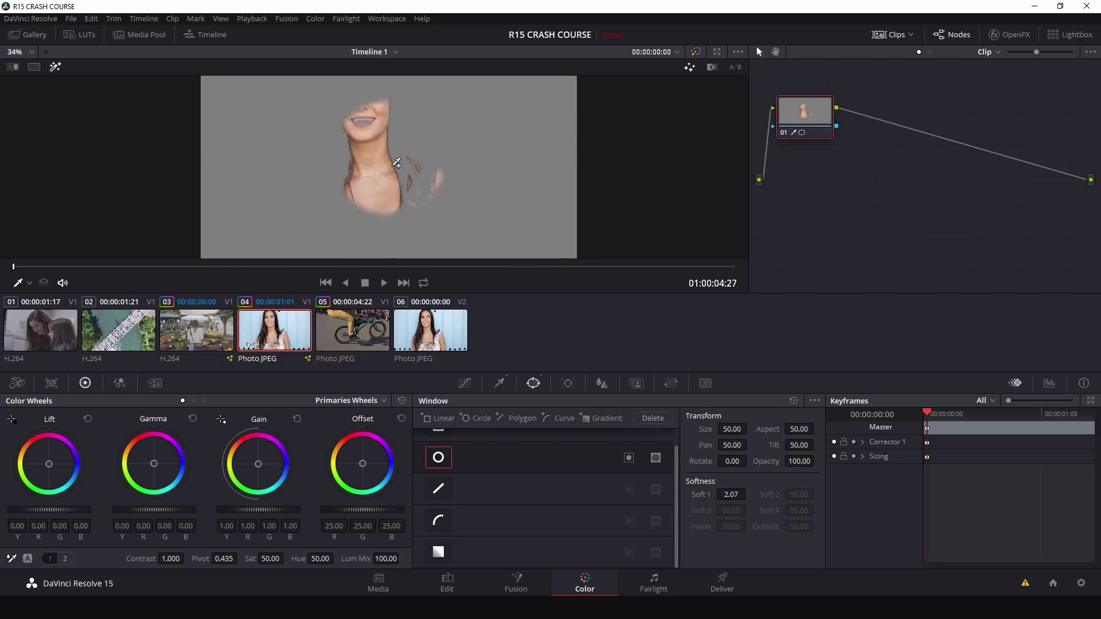
pyautogui.click(55, 67)
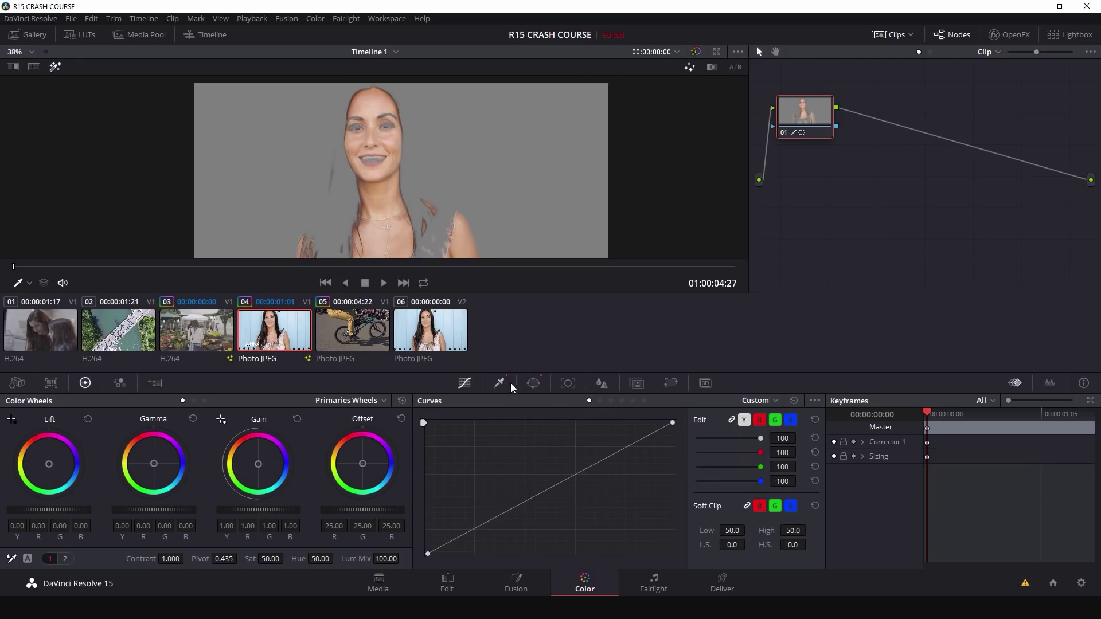
# Step: Turn off the highlight and shape the custom curve into an S to add contrast to the selected skin
pyautogui.click(55, 67)
pyautogui.moveTo(602, 458); pyautogui.dragTo(589, 459)
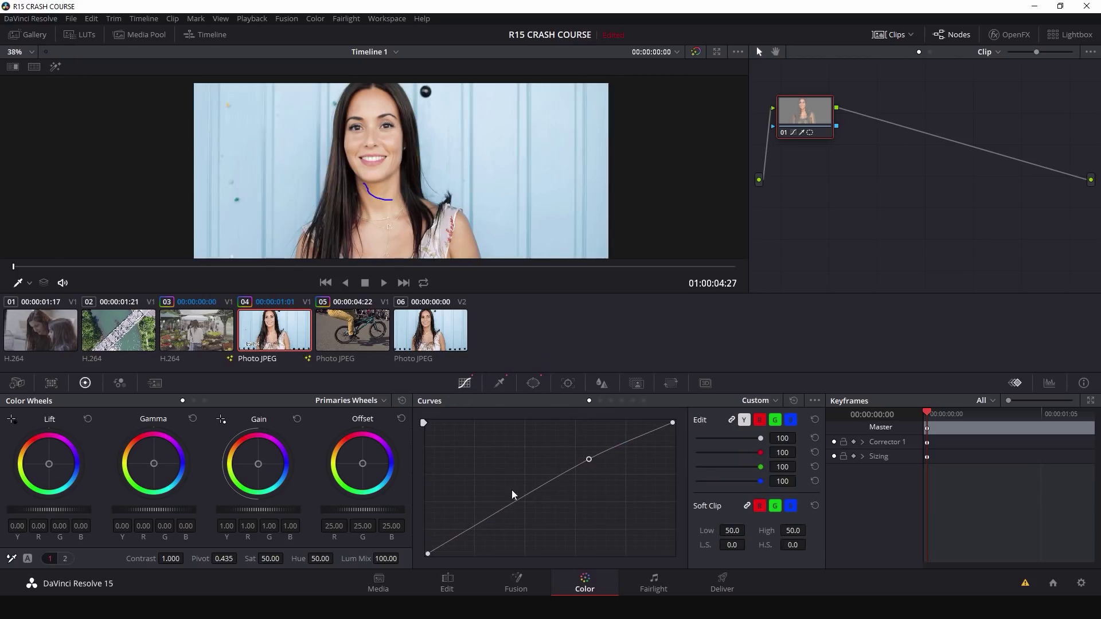
pyautogui.moveTo(513, 509); pyautogui.dragTo(519, 518)
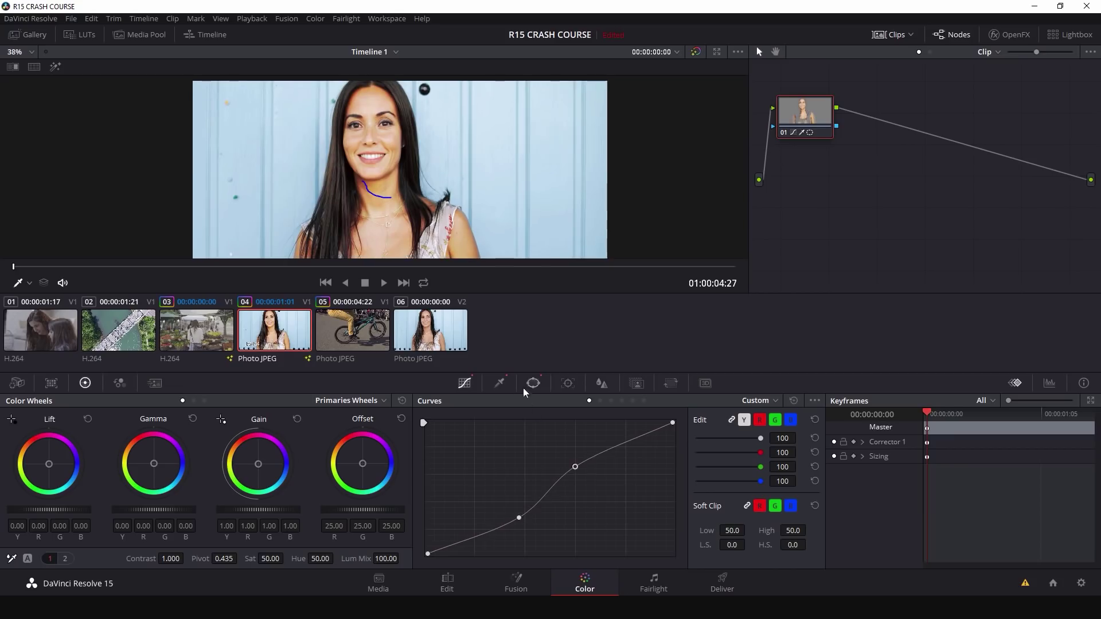
# Step: Go to the first frame of the bridge clip and outline the bridge with a closed four-point curve window
pyautogui.click(568, 383)
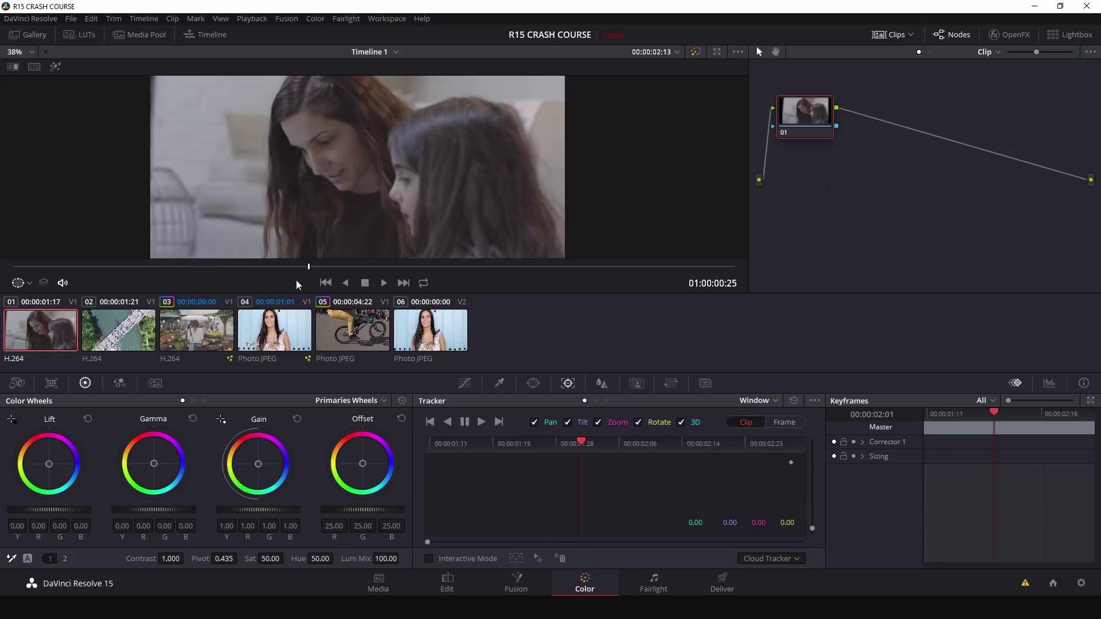
pyautogui.press('space')
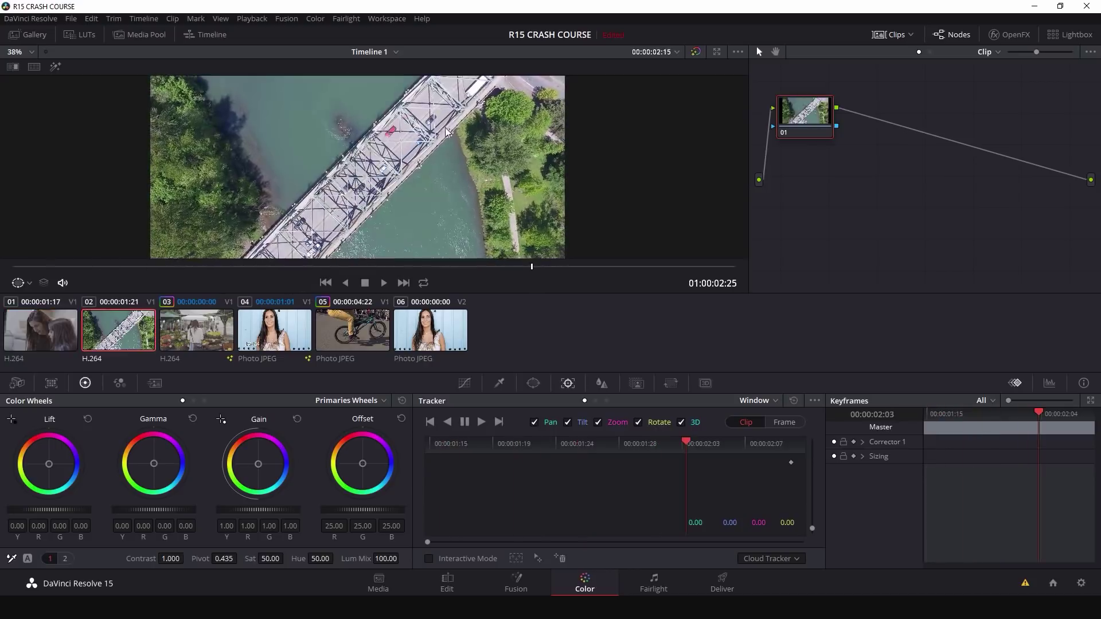
pyautogui.scroll(-2, 422, 212)
pyautogui.moveTo(477, 266); pyautogui.dragTo(736, 227)
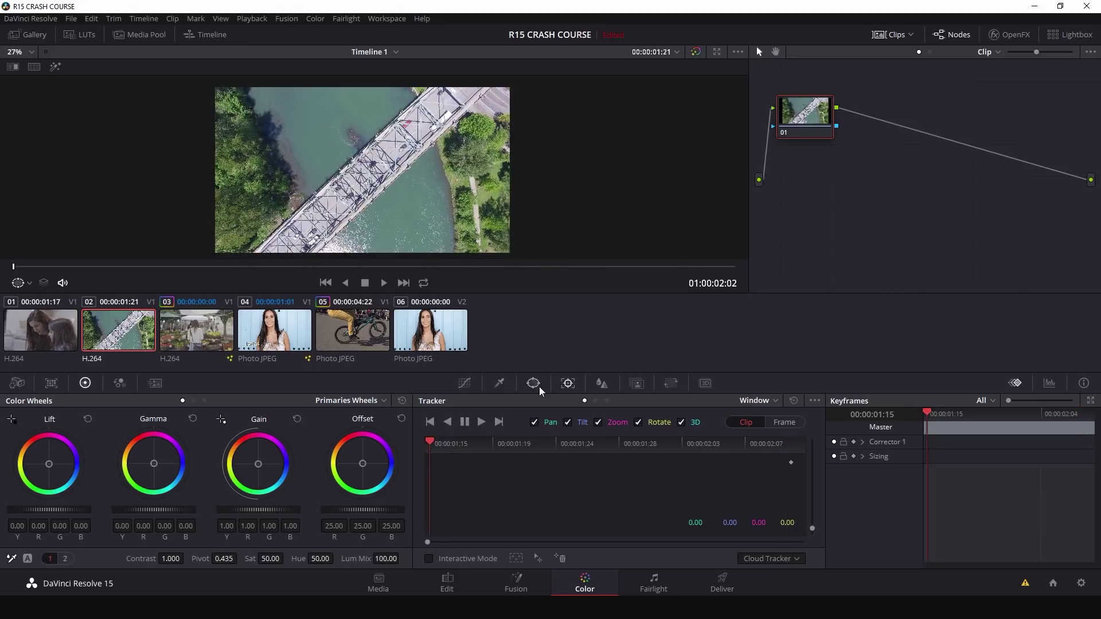
pyautogui.click(529, 386)
pyautogui.click(448, 530)
pyautogui.click(494, 86)
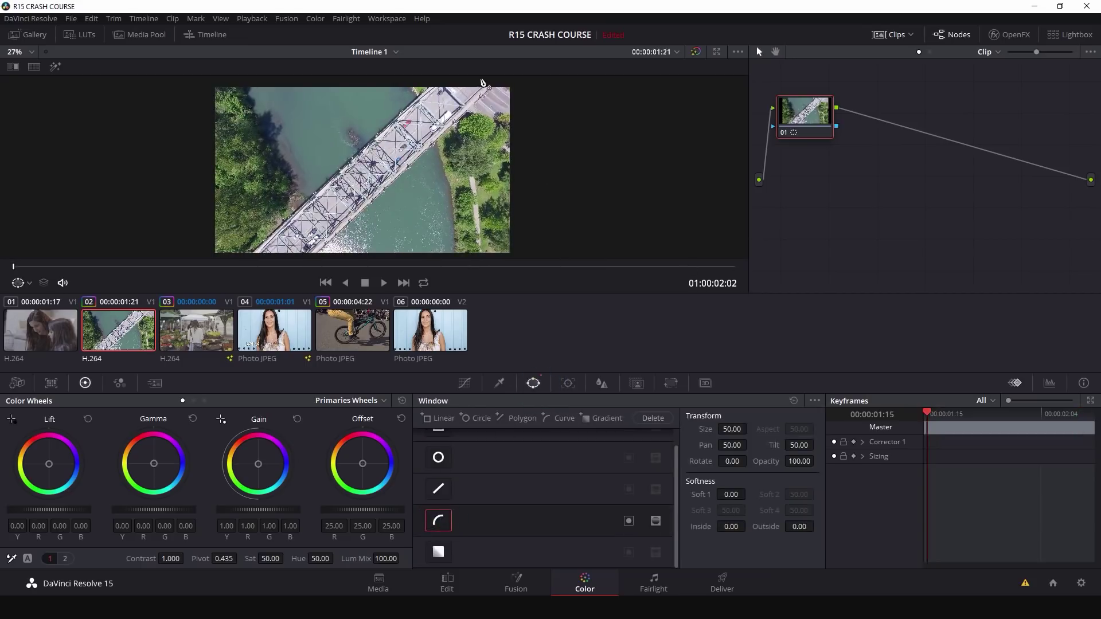
pyautogui.click(312, 256)
pyautogui.click(248, 257)
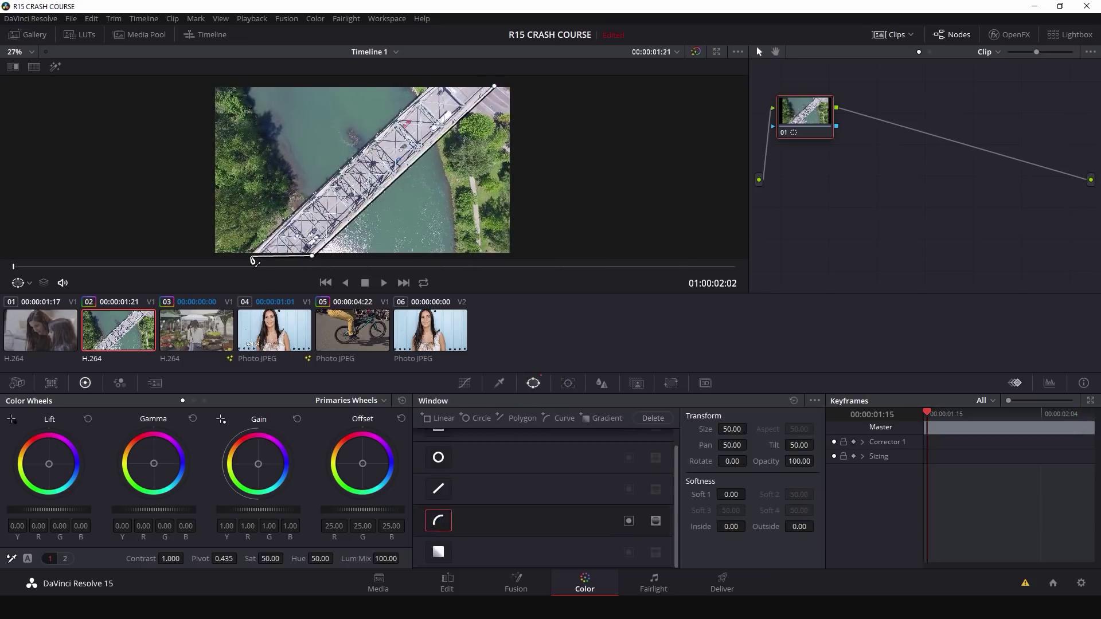
pyautogui.click(437, 82)
pyautogui.click(494, 86)
# Step: Track the bridge window forward through the clip and push its gamma toward blue (R -0.12, G 0.01, B 0.43)
pyautogui.click(567, 383)
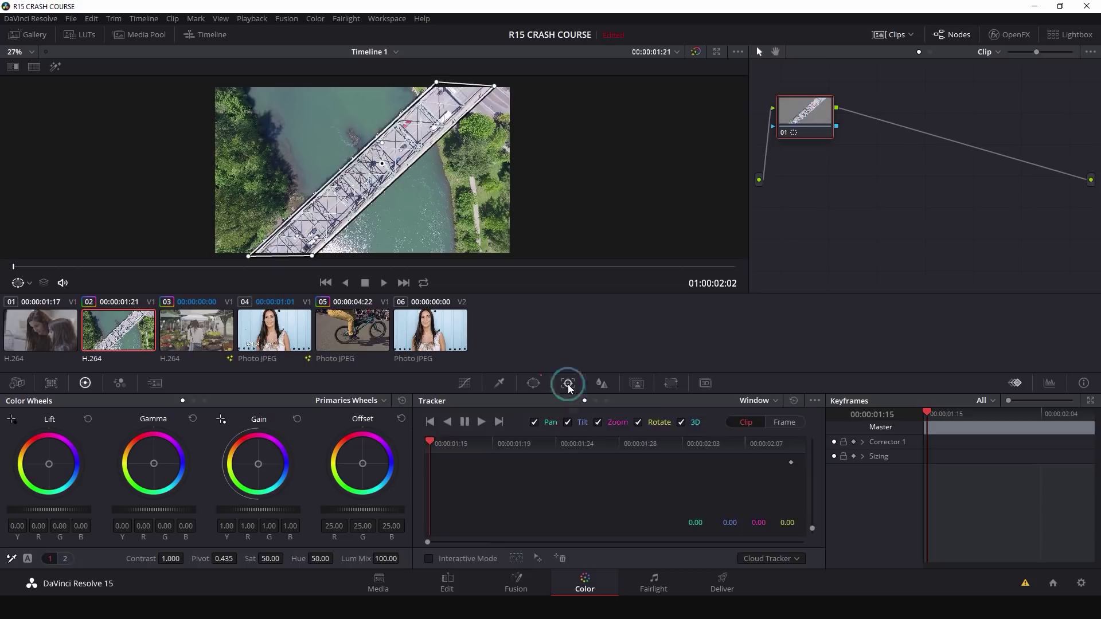
pyautogui.click(482, 424)
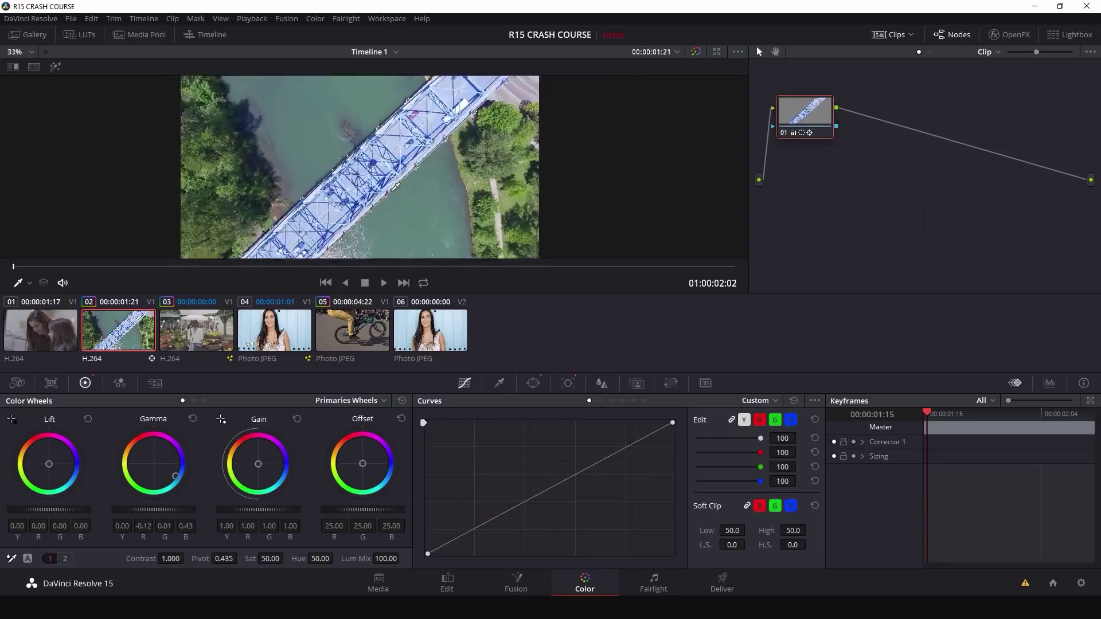
pyautogui.scroll(4, 388, 267)
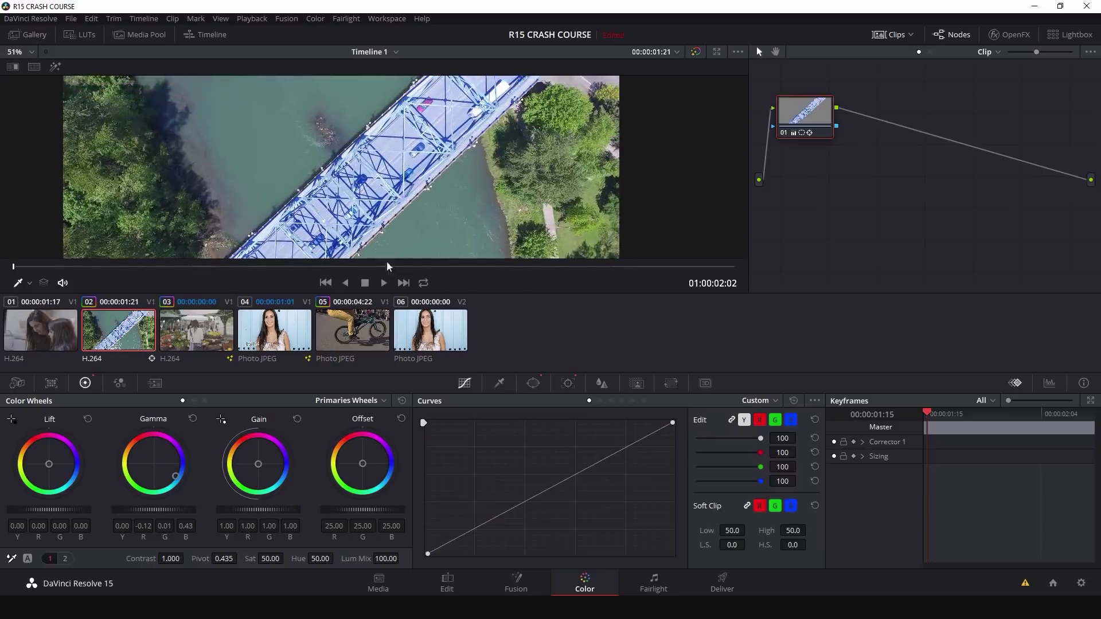
pyautogui.press('space')
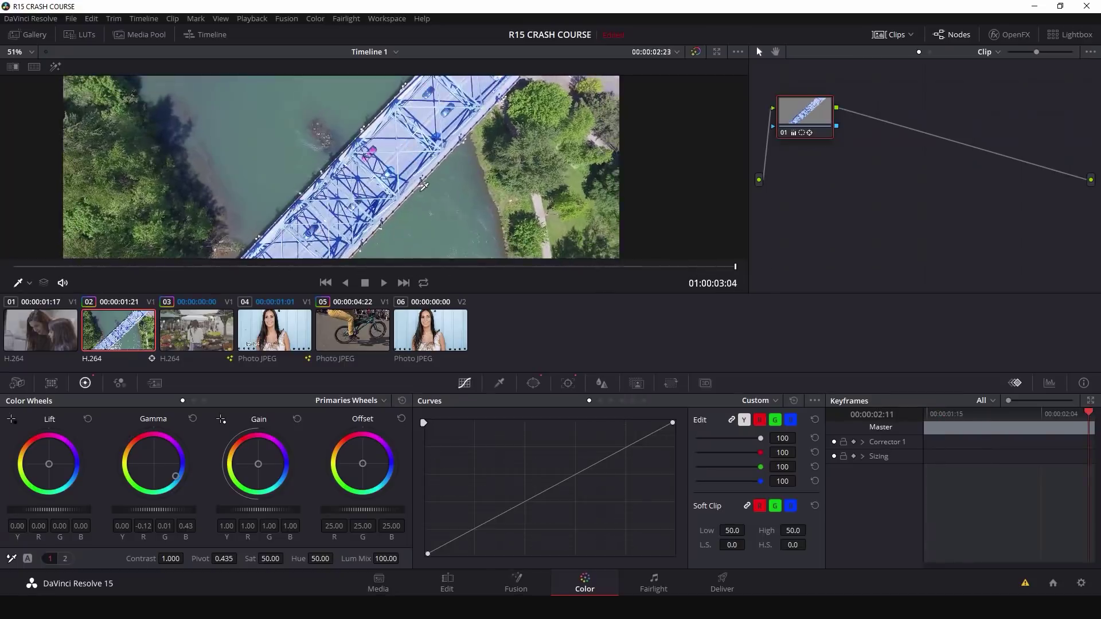
pyautogui.scroll(-1, 430, 191)
pyautogui.scroll(-1, 430, 190)
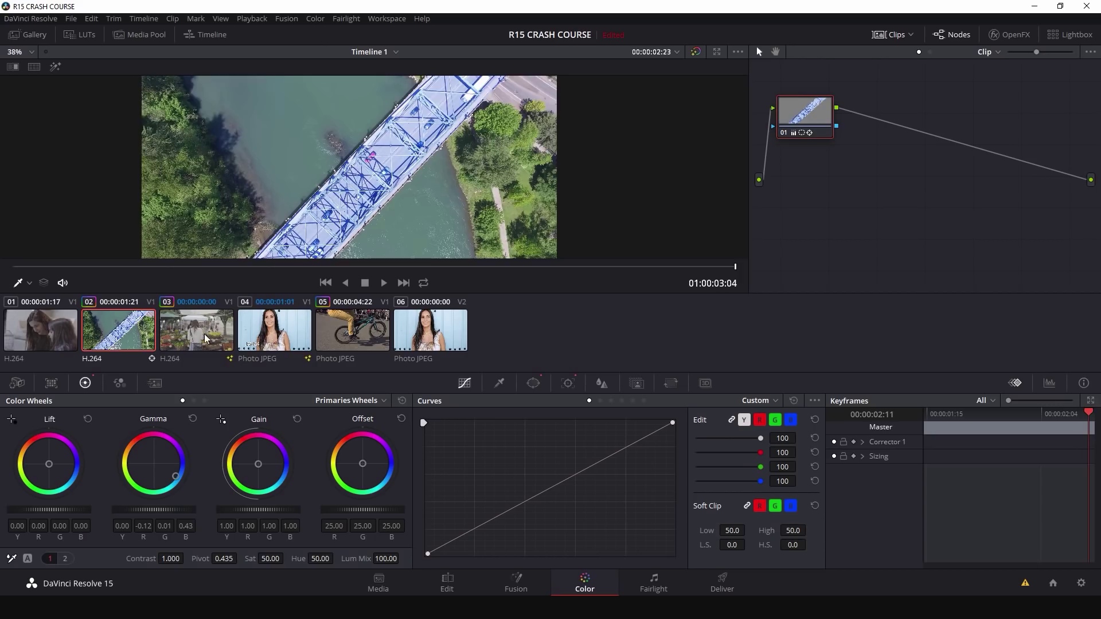
# Step: In the clip of the woman and girl, draw a closed curve window around the woman's face at 01:00:01:25
pyautogui.click(274, 330)
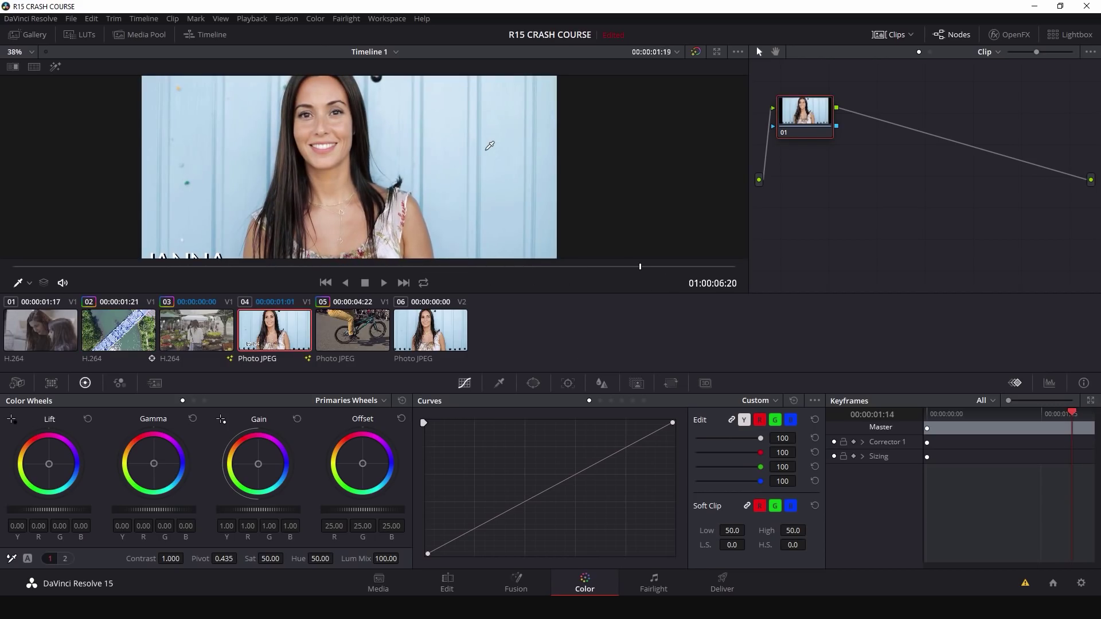
pyautogui.moveTo(167, 269); pyautogui.dragTo(664, 269)
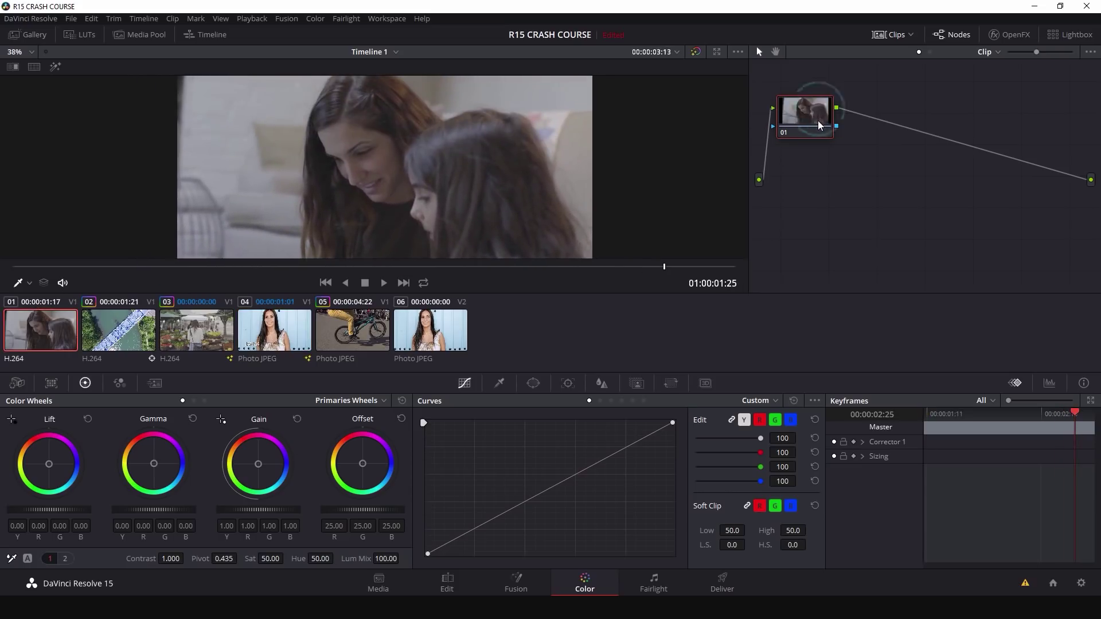
pyautogui.click(532, 384)
pyautogui.click(438, 520)
pyautogui.click(346, 120)
pyautogui.click(348, 150)
pyautogui.click(365, 171)
pyautogui.click(383, 179)
pyautogui.click(386, 197)
pyautogui.click(373, 201)
pyautogui.click(355, 185)
pyautogui.click(337, 175)
pyautogui.click(327, 155)
pyautogui.click(317, 132)
pyautogui.click(347, 120)
# Step: Track the face window forward and in reverse, and scrub the clip to check the track
pyautogui.click(567, 382)
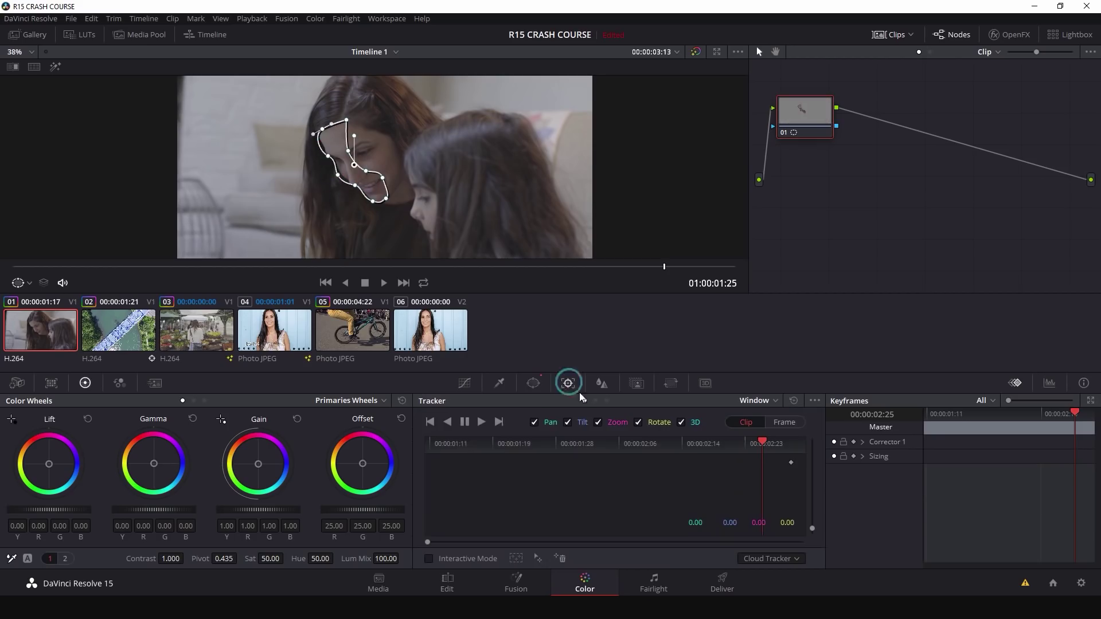
pyautogui.click(481, 422)
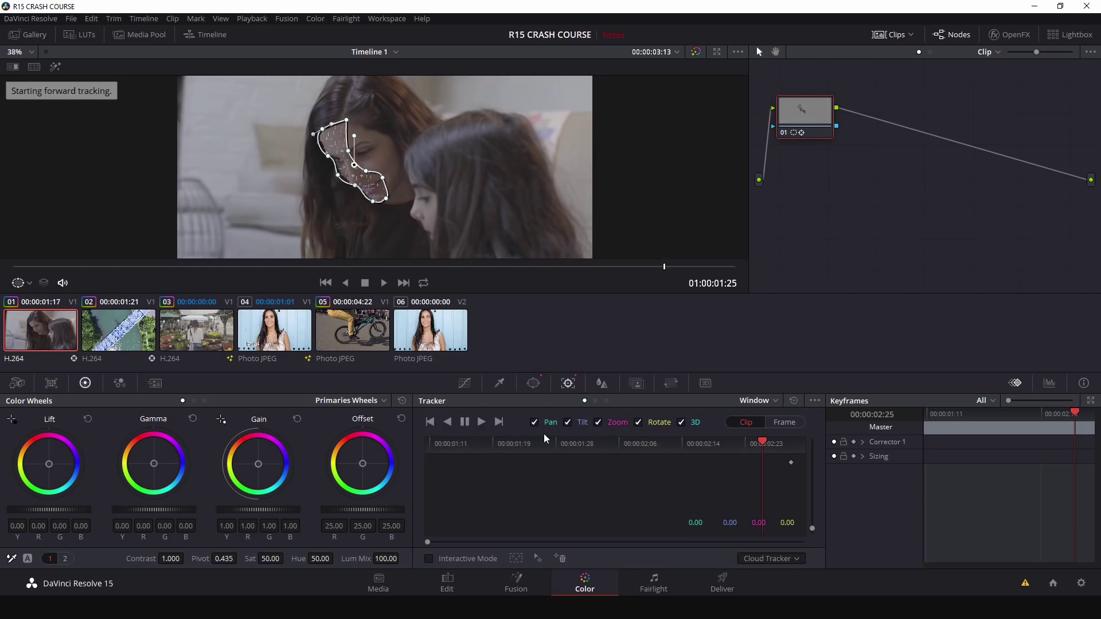
pyautogui.click(448, 423)
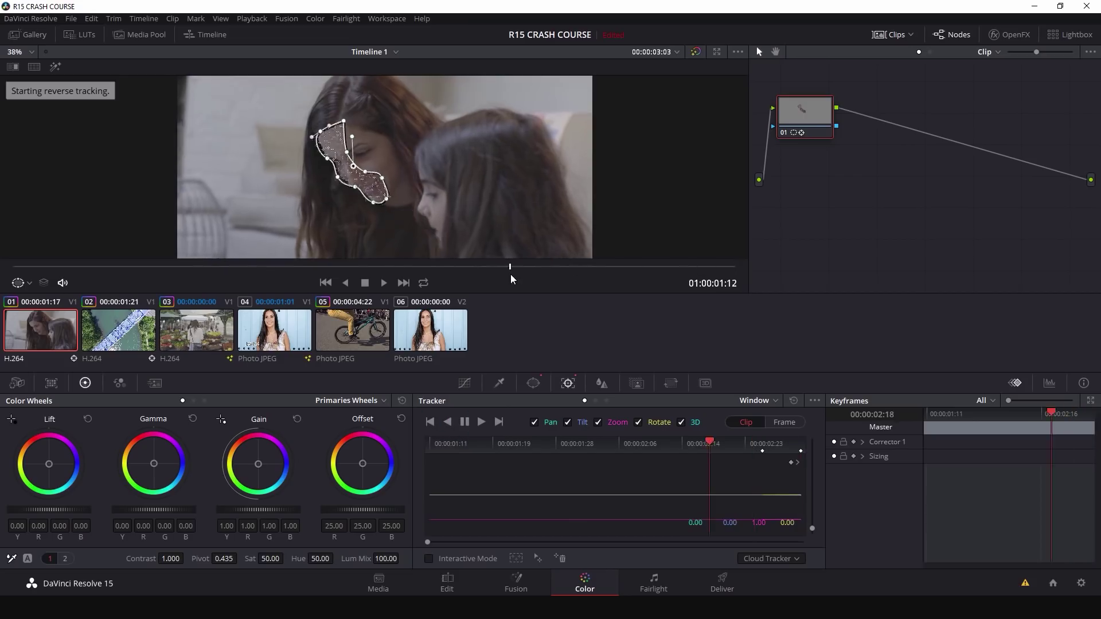
pyautogui.moveTo(76, 268); pyautogui.dragTo(690, 274)
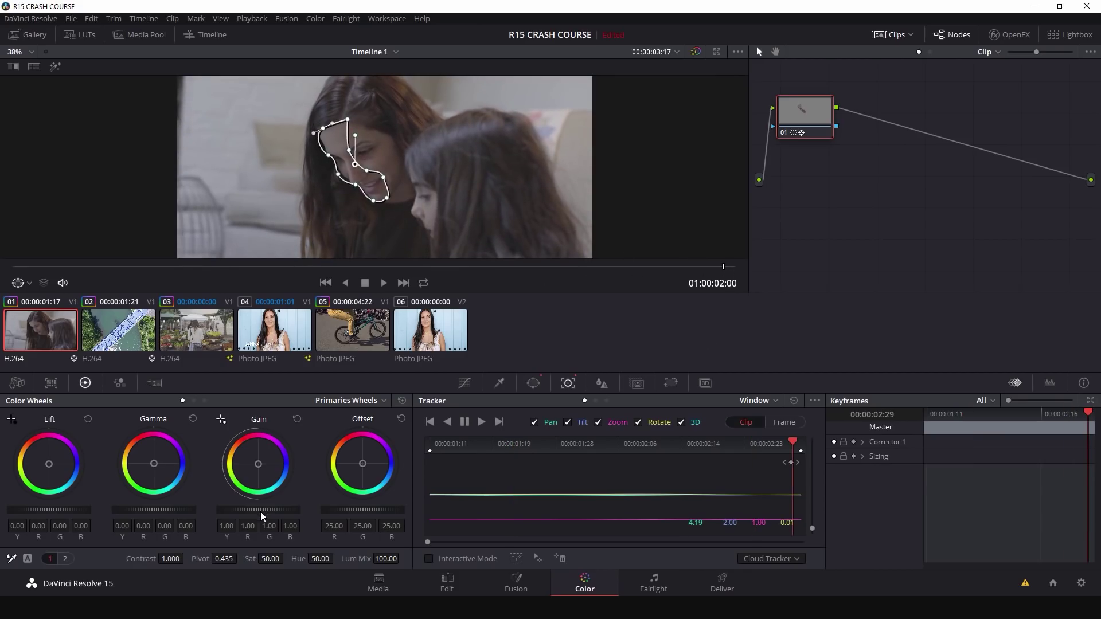
# Step: Brighten the tracked face and push its gain toward blue (Y 1.12, R 1.05, G 1.12, B 1.30)
pyautogui.moveTo(272, 510); pyautogui.dragTo(271, 510)
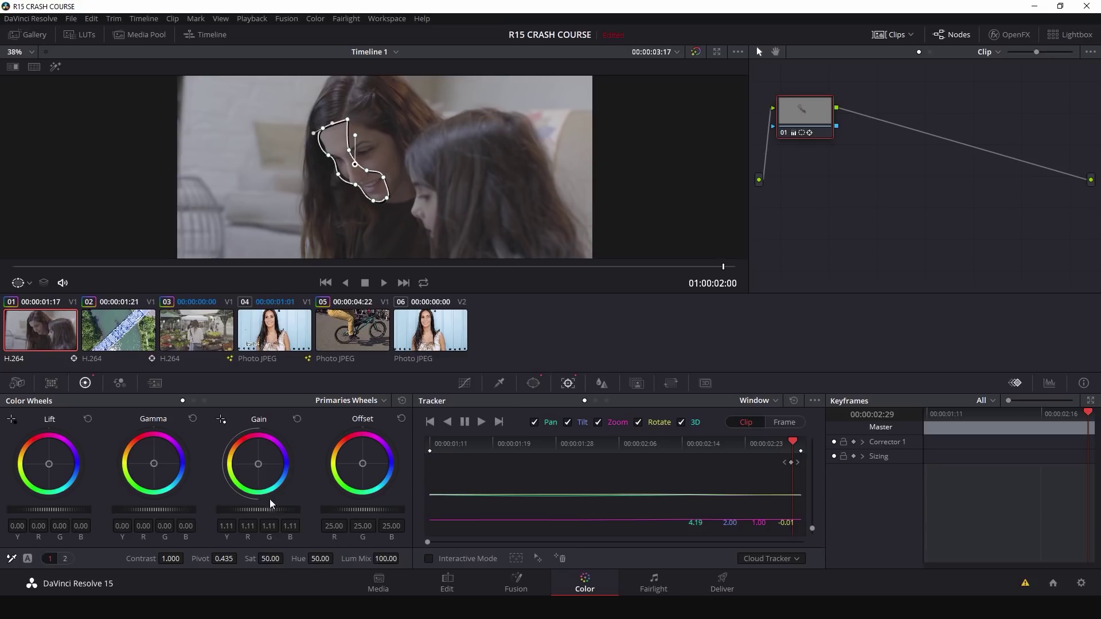
pyautogui.moveTo(252, 469); pyautogui.dragTo(254, 466)
pyautogui.click(465, 383)
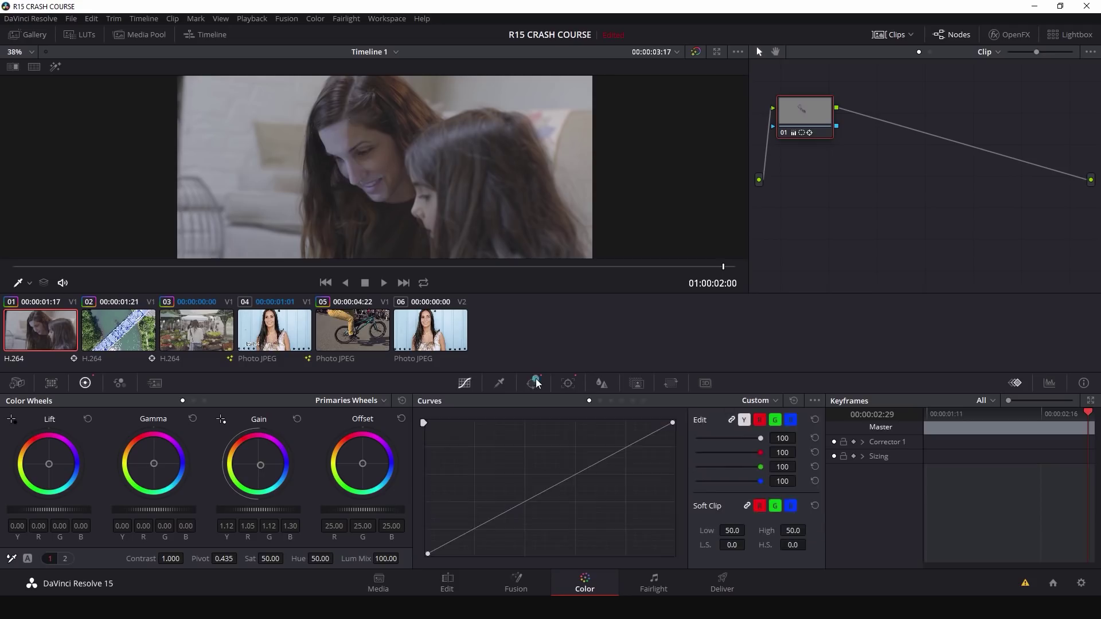
# Step: Increase the face window's inside softness and play the clip to check the blend
pyautogui.click(533, 383)
pyautogui.moveTo(733, 518); pyautogui.dragTo(749, 526)
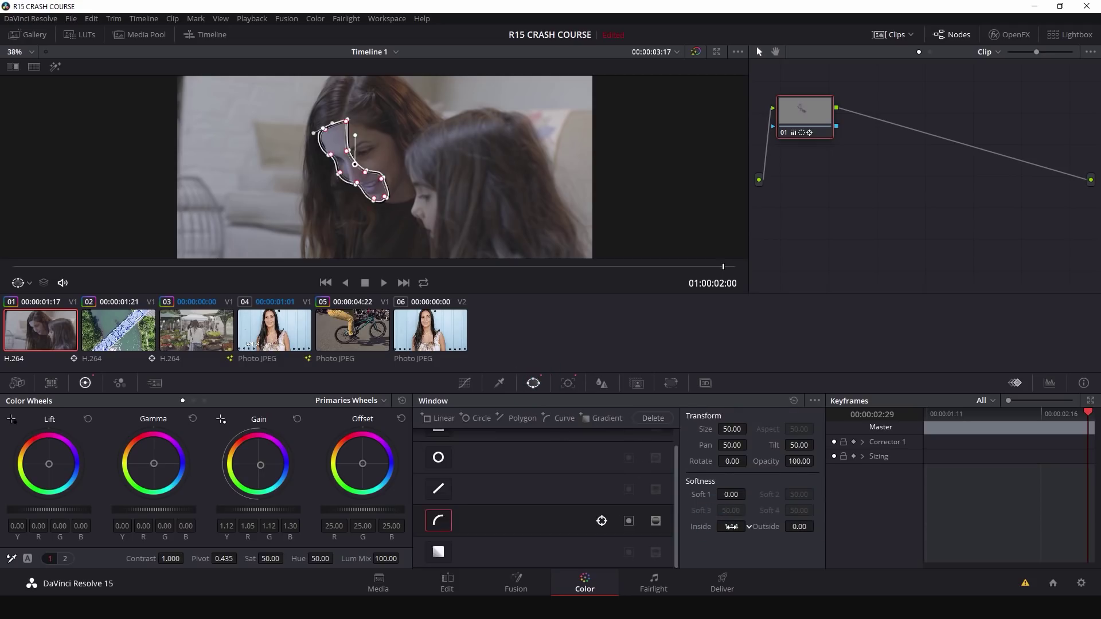
pyautogui.moveTo(158, 268); pyautogui.dragTo(545, 267)
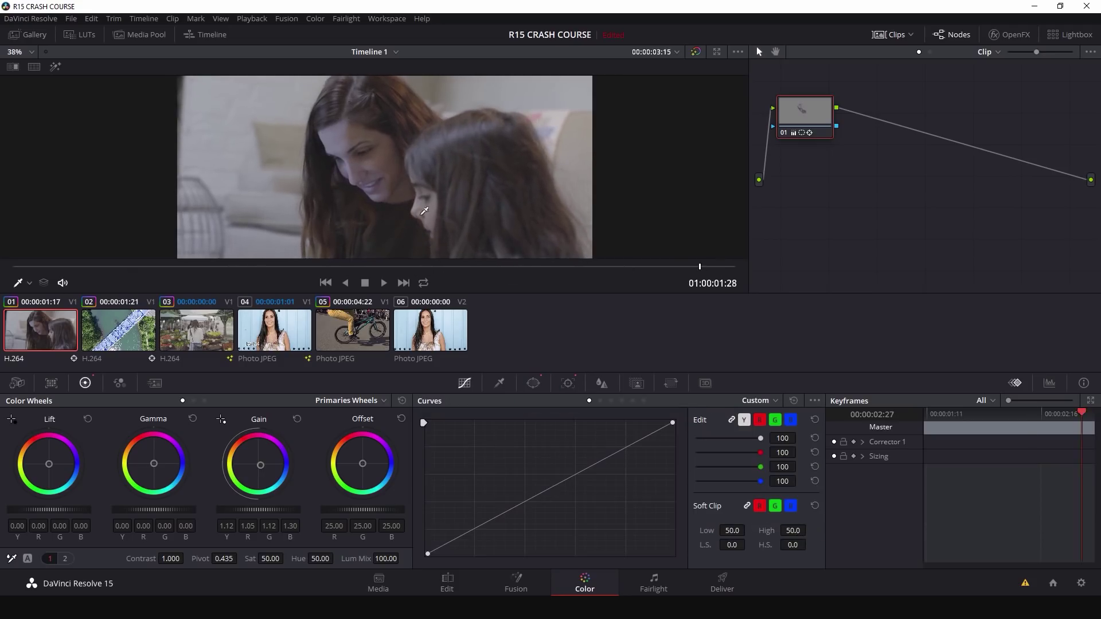
pyautogui.scroll(2, 372, 194)
pyautogui.press('space')
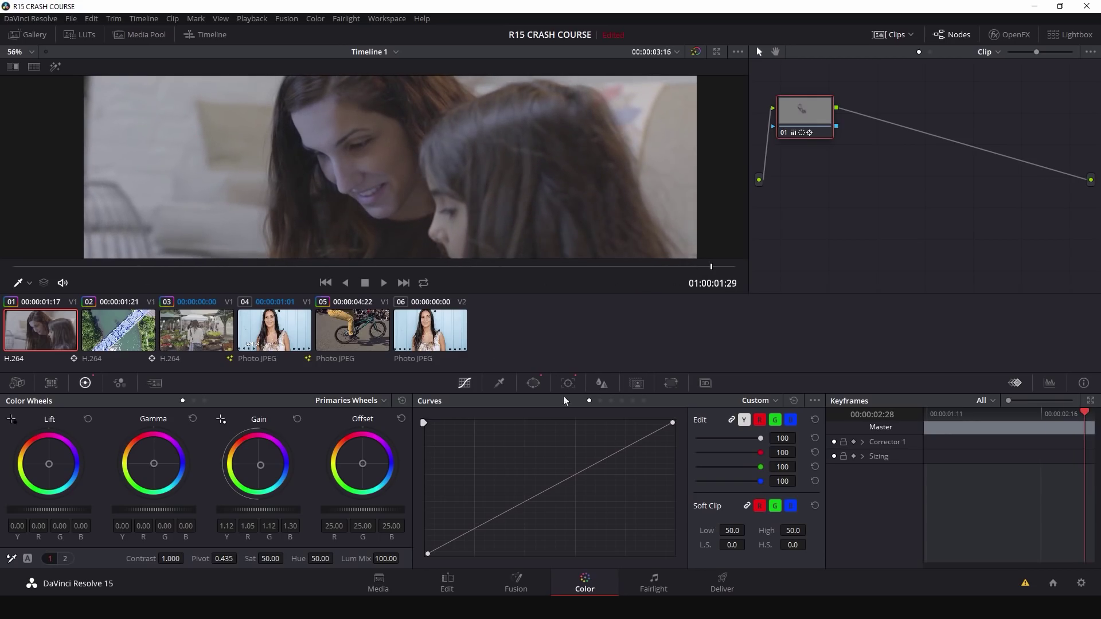
# Step: Look at the Blur and Key palettes and return to the Curves palette
pyautogui.click(601, 383)
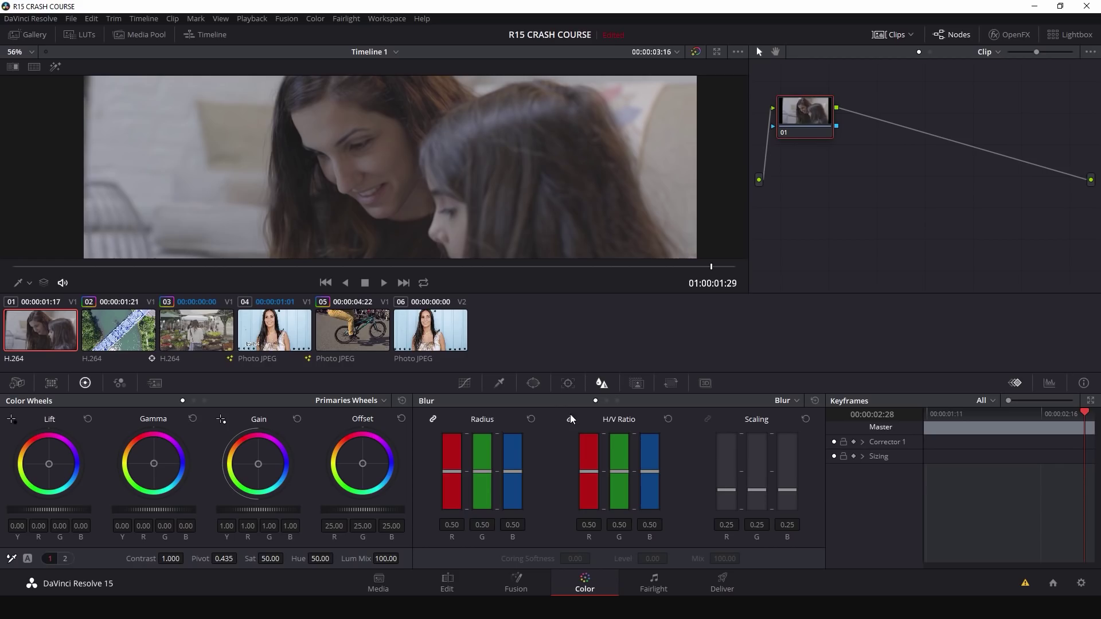
pyautogui.click(636, 383)
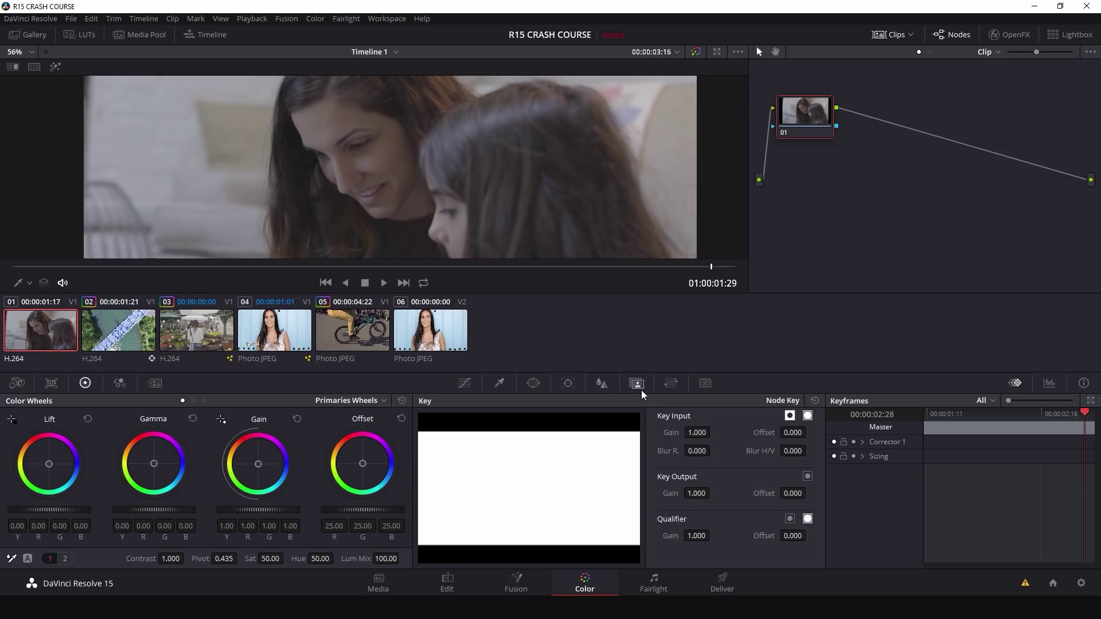
pyautogui.click(464, 383)
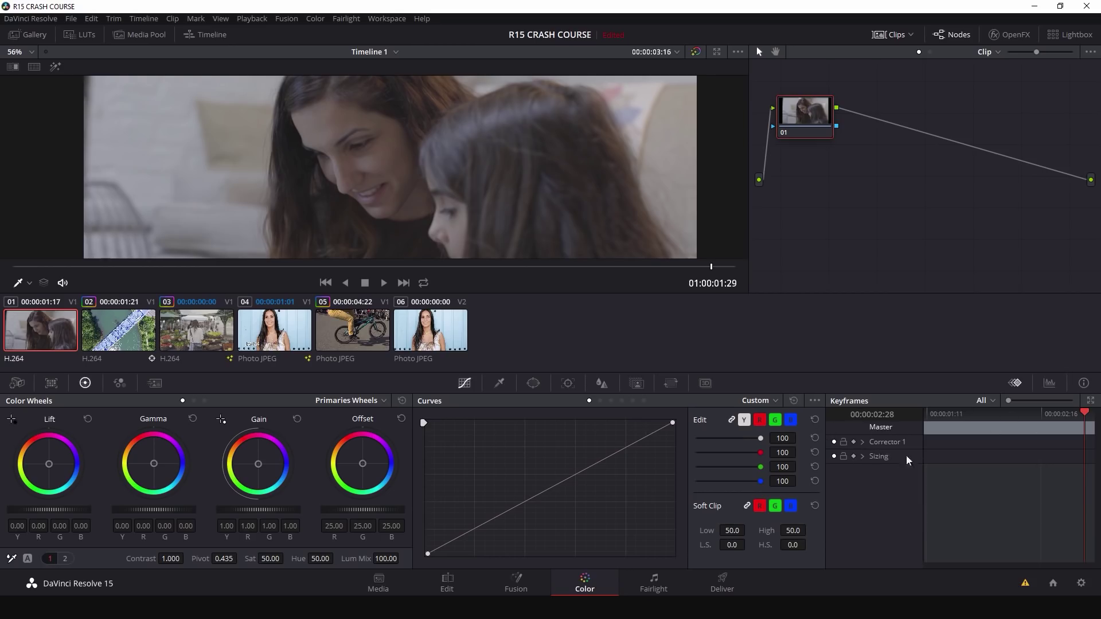
# Step: Expand Corrector 1 in the keyframe editor, look through its keyframable parameters, and collapse it again
pyautogui.click(862, 442)
pyautogui.click(862, 442)
pyautogui.click(862, 442)
pyautogui.scroll(-1, 905, 461)
pyautogui.scroll(-3, 905, 461)
pyautogui.scroll(5, 897, 461)
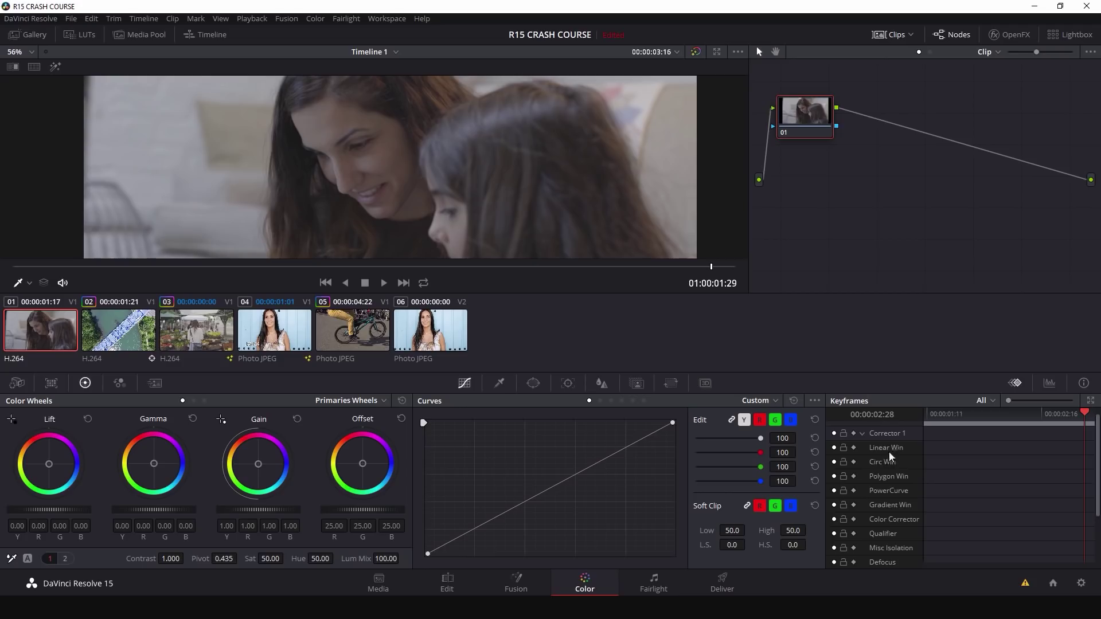
pyautogui.click(862, 434)
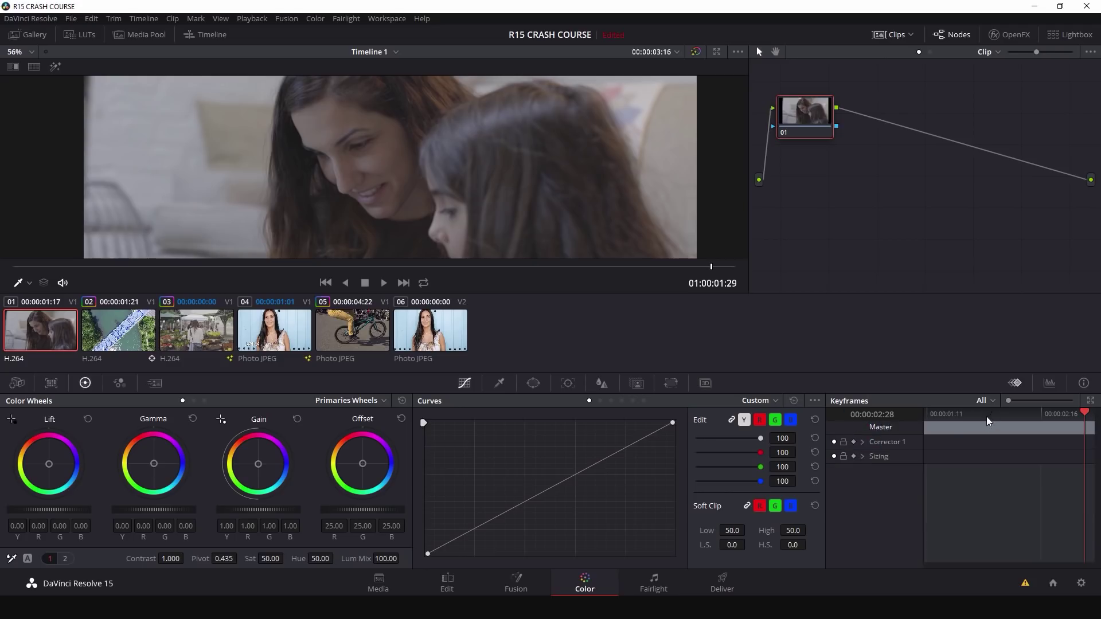
pyautogui.click(943, 416)
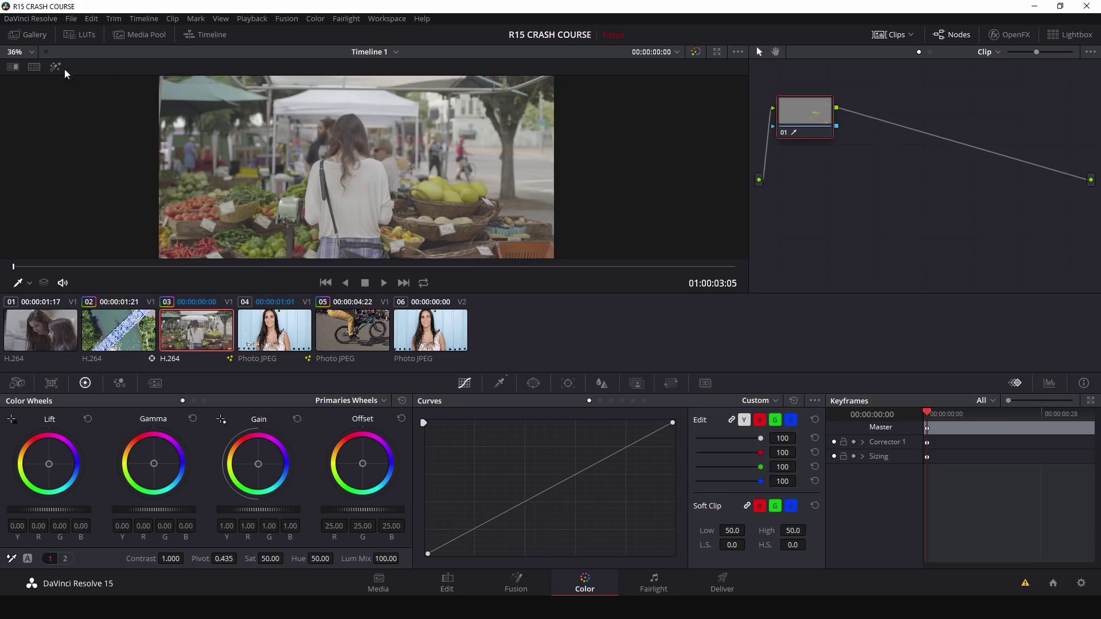
# Step: Hide the clip thumbnails and open the four video scopes in a floating window beside the market clip's image
pyautogui.click(892, 34)
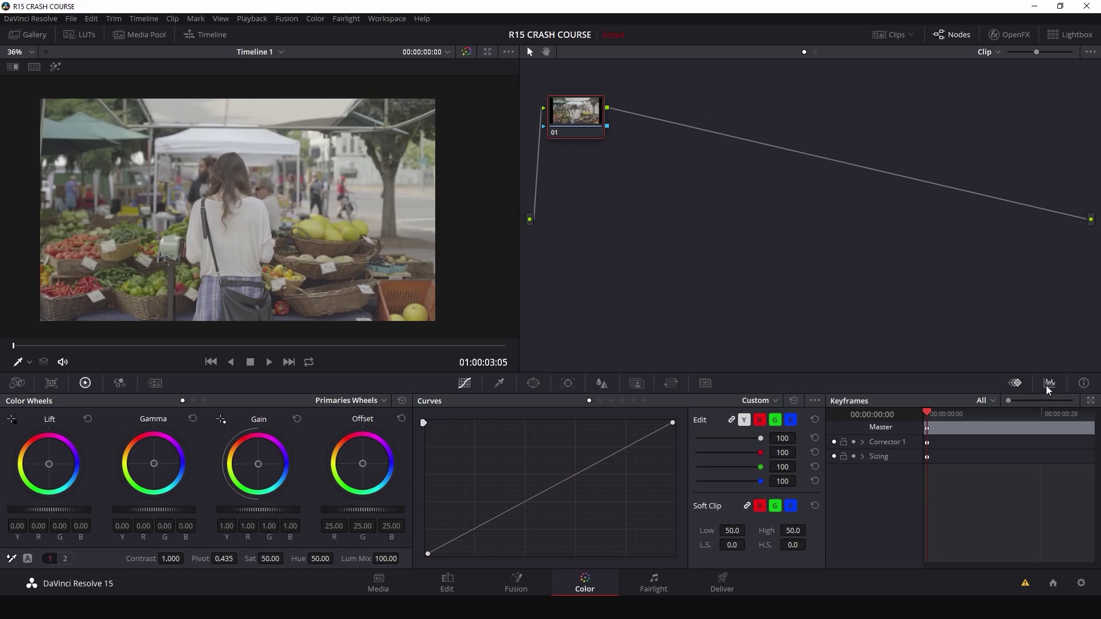
pyautogui.click(1050, 384)
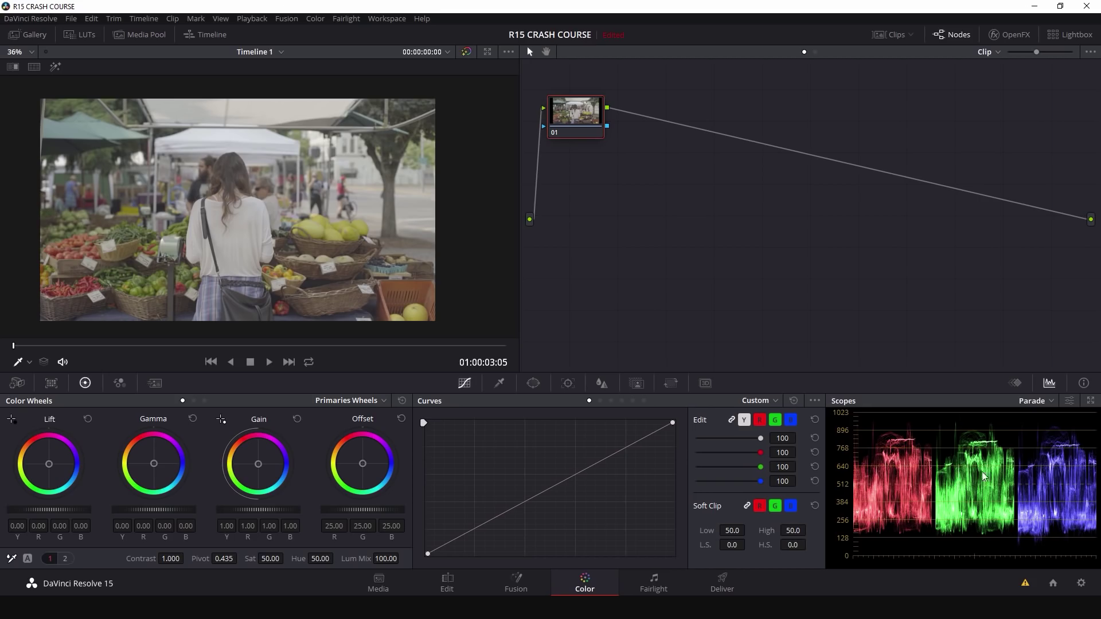
pyautogui.click(1090, 400)
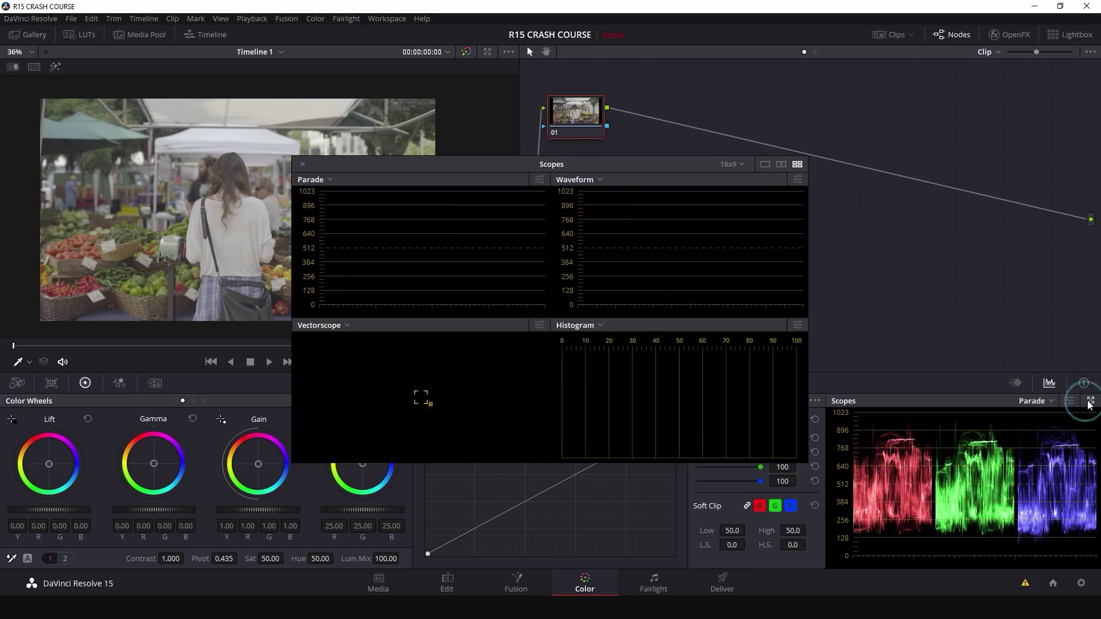
pyautogui.moveTo(662, 165); pyautogui.dragTo(791, 158)
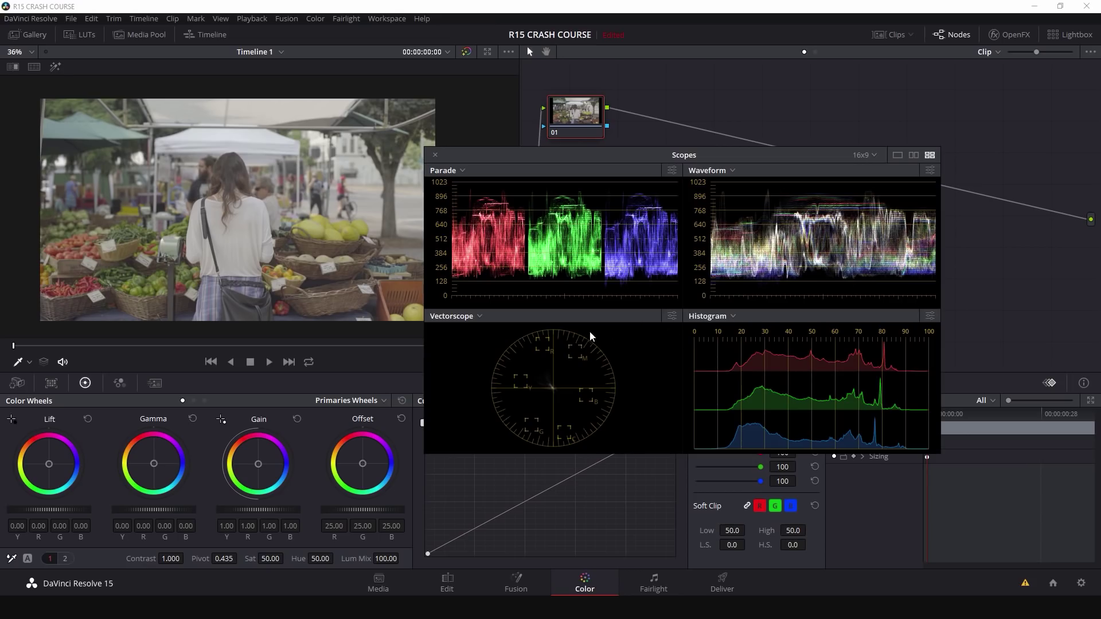
# Step: Brighten the vectorscope trace
pyautogui.click(672, 316)
pyautogui.moveTo(578, 328); pyautogui.dragTo(612, 331)
pyautogui.click(506, 332)
# Step: Push the market clip's offset strongly toward green (R -39.10, G 48.29, B -25.50), compare the vectorscope, and undo it
pyautogui.moveTo(363, 468); pyautogui.dragTo(380, 435)
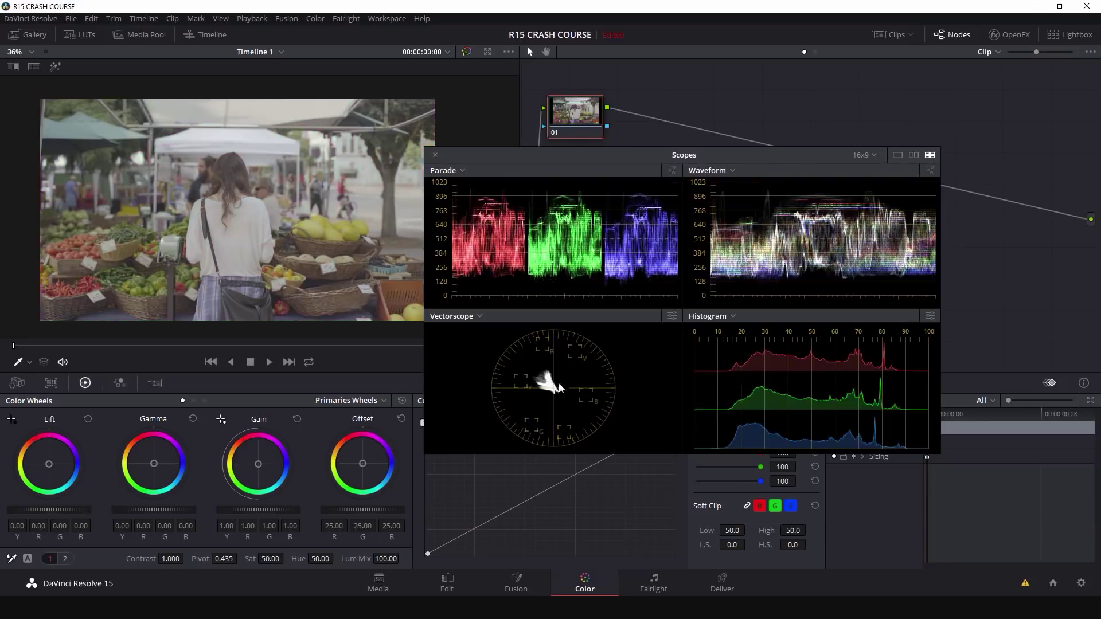
pyautogui.moveTo(362, 467); pyautogui.dragTo(344, 491)
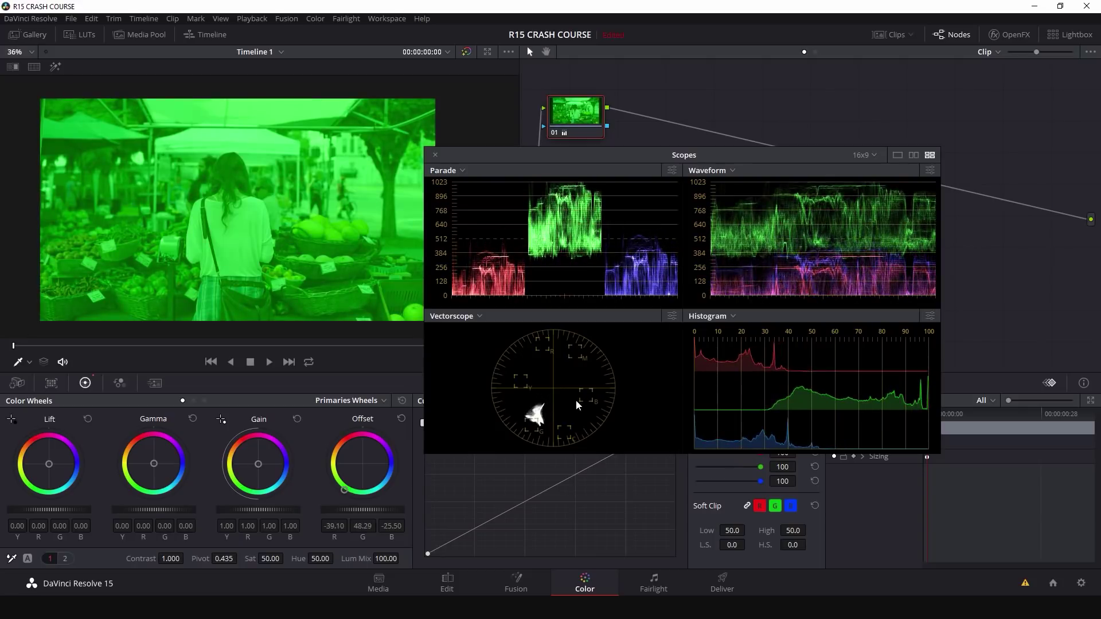
pyautogui.hotkey('ctrl', 'z')
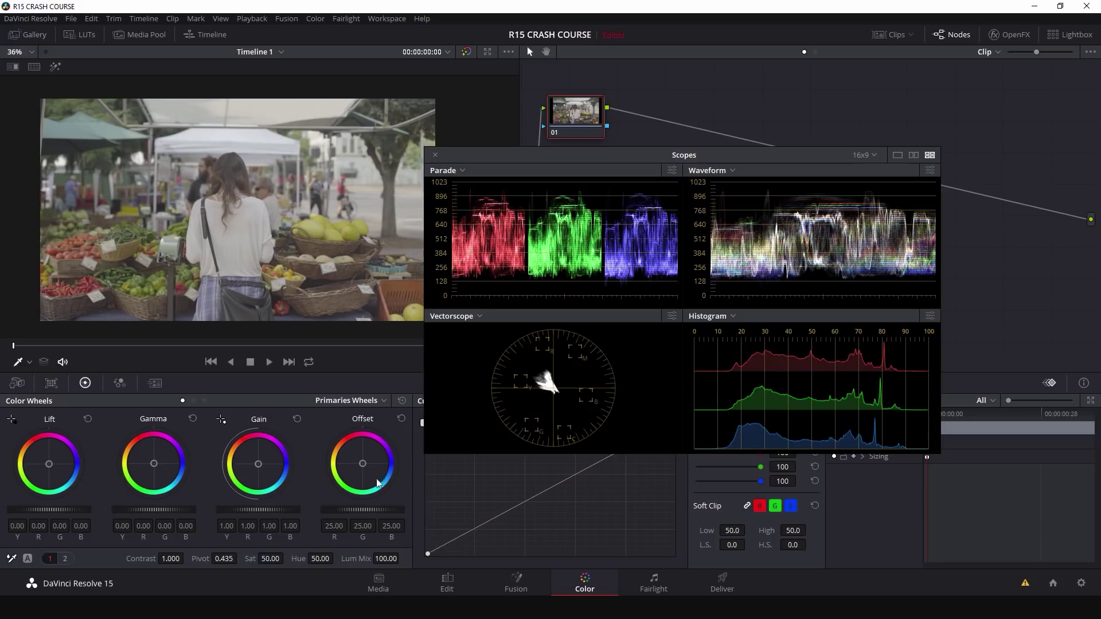
# Step: Try the market clip's saturation at 100 and at 0 while comparing the vectorscope, and undo both changes
pyautogui.moveTo(270, 558); pyautogui.dragTo(253, 545)
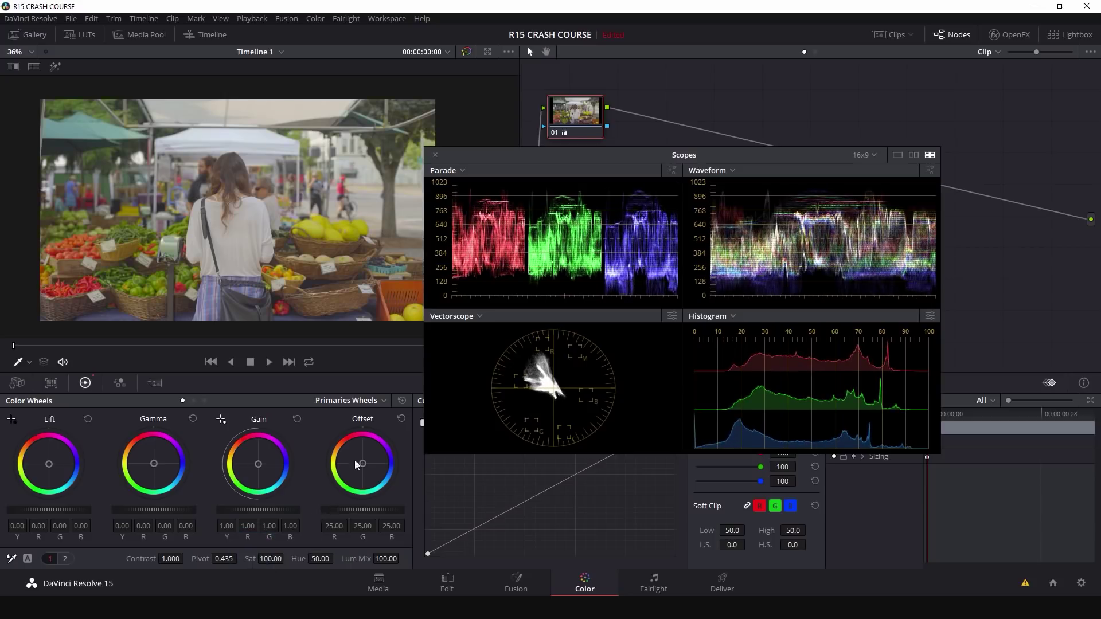
pyautogui.moveTo(270, 559); pyautogui.dragTo(241, 559)
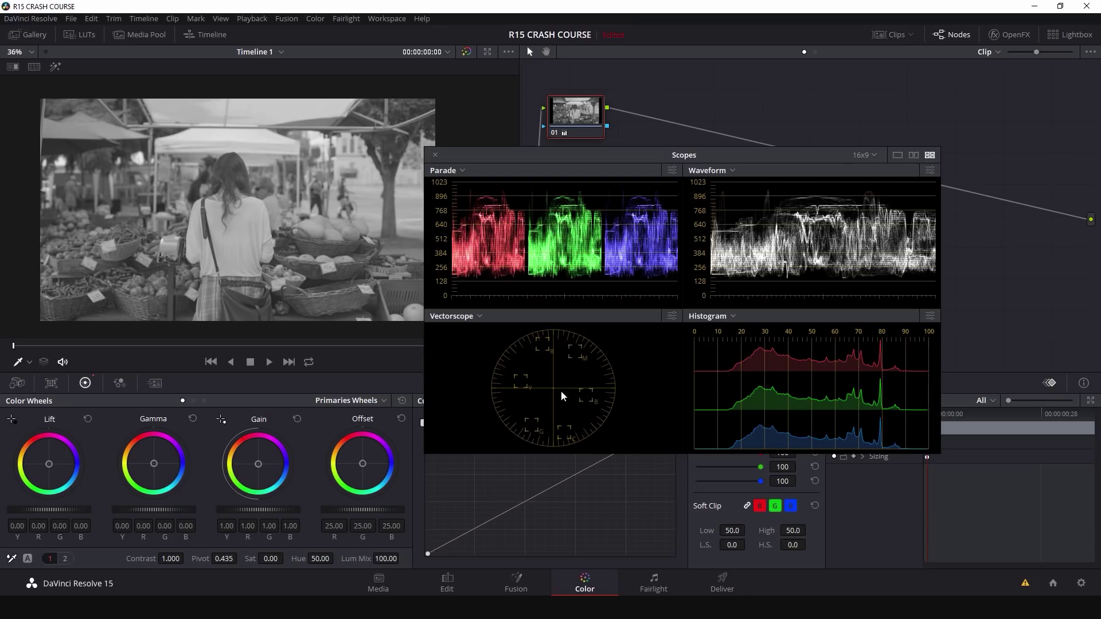
pyautogui.hotkey('ctrl', 'z')
pyautogui.hotkey('ctrl', 'z')
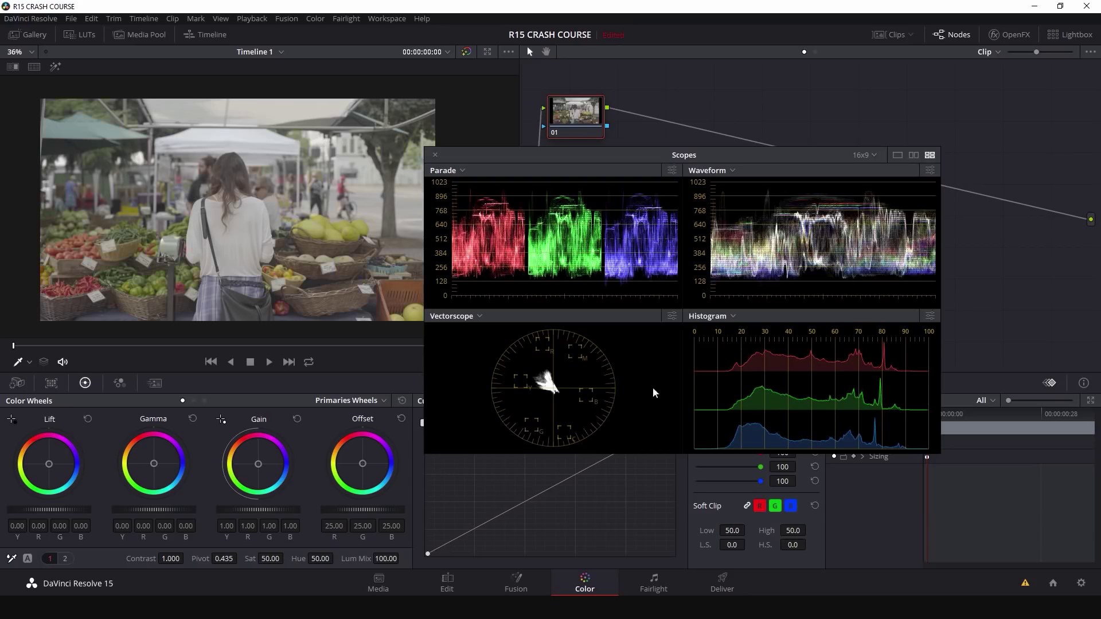
# Step: Show only the Waveform scope, limited to the luma (Y) channel, and move the scopes window clear of the viewer
pyautogui.click(898, 154)
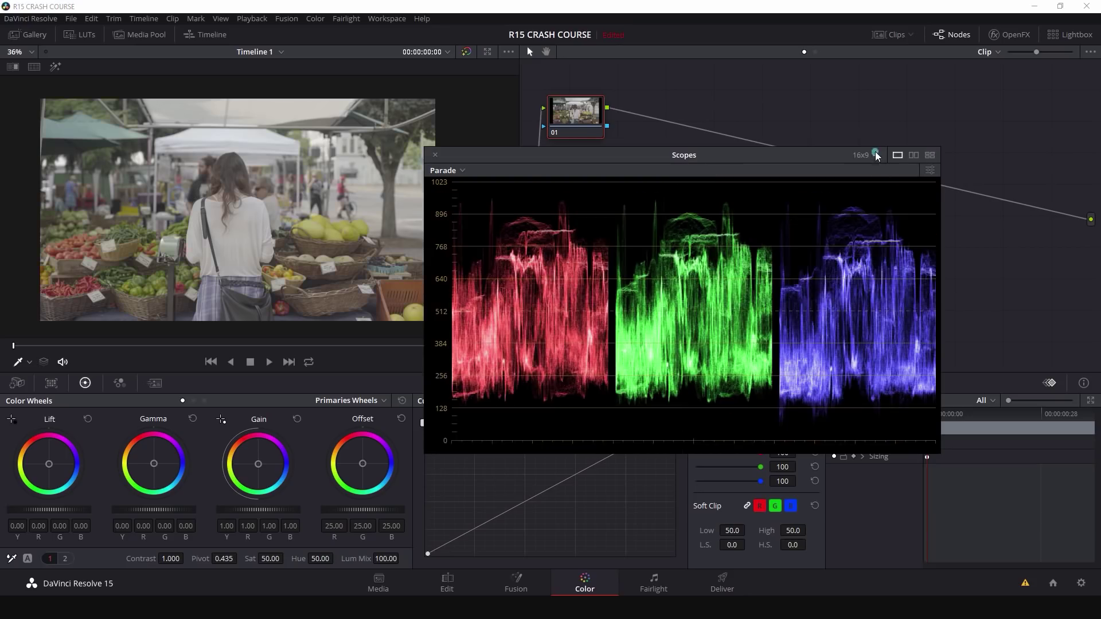
pyautogui.click(446, 170)
pyautogui.click(478, 202)
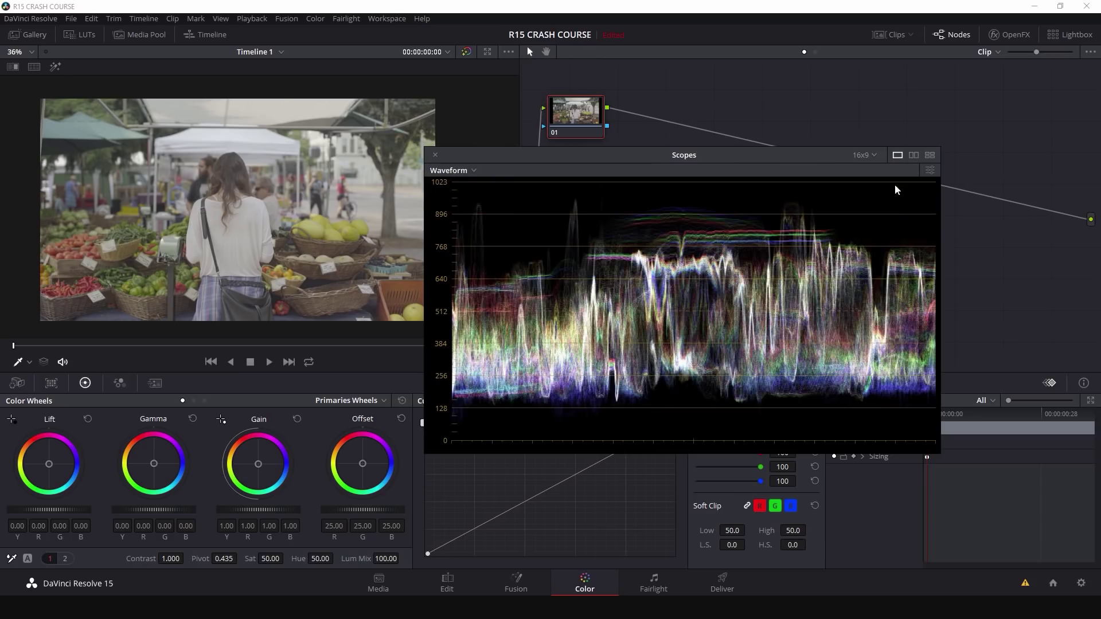
pyautogui.click(926, 170)
pyautogui.click(838, 280)
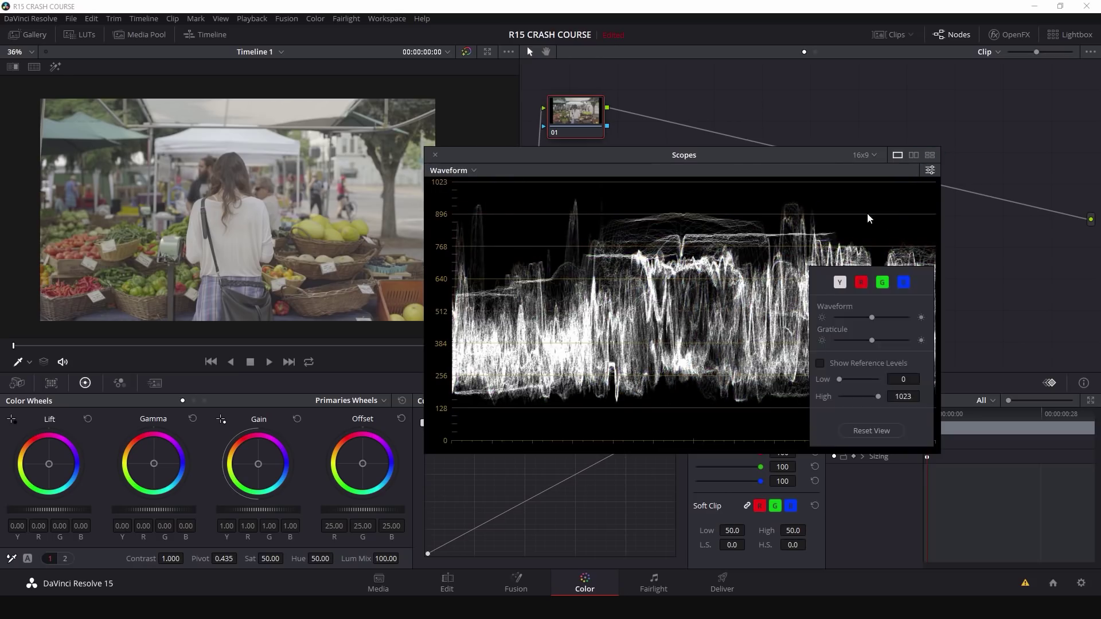
pyautogui.click(867, 212)
pyautogui.moveTo(784, 156); pyautogui.dragTo(825, 161)
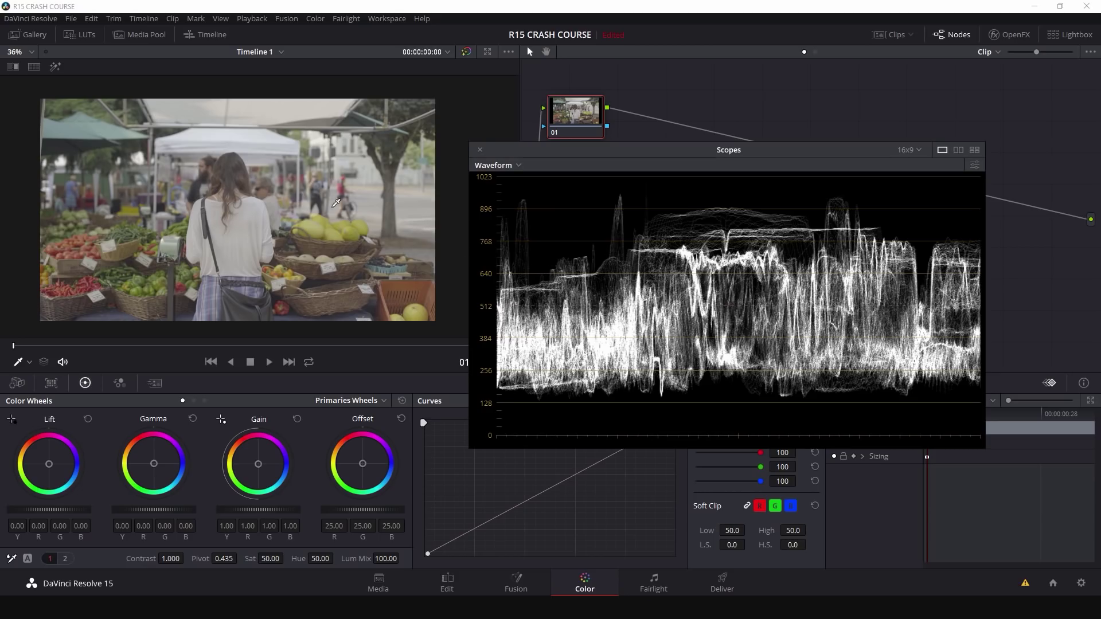
pyautogui.moveTo(562, 201); pyautogui.dragTo(589, 215)
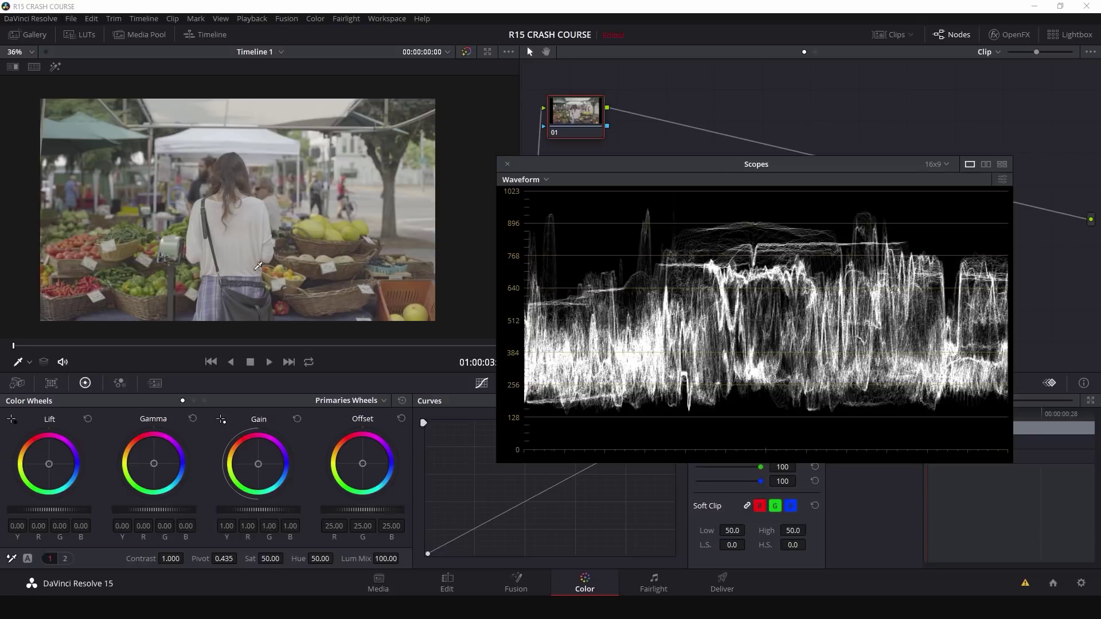
# Step: Raise the market clip's overall offset to compare the waveform, and reset it
pyautogui.moveTo(387, 510); pyautogui.dragTo(440, 513)
pyautogui.click(401, 418)
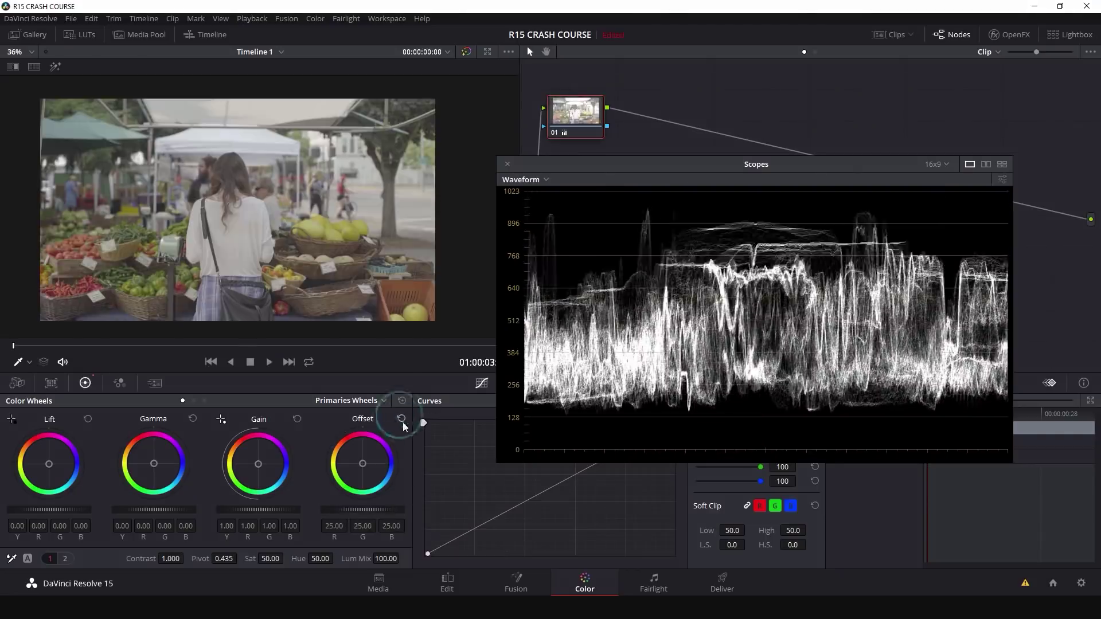
# Step: On a second node, place a circle window over the stalls left of the woman and raise its offset to 104.15
pyautogui.moveTo(596, 164); pyautogui.dragTo(665, 104)
pyautogui.click(547, 382)
pyautogui.click(440, 477)
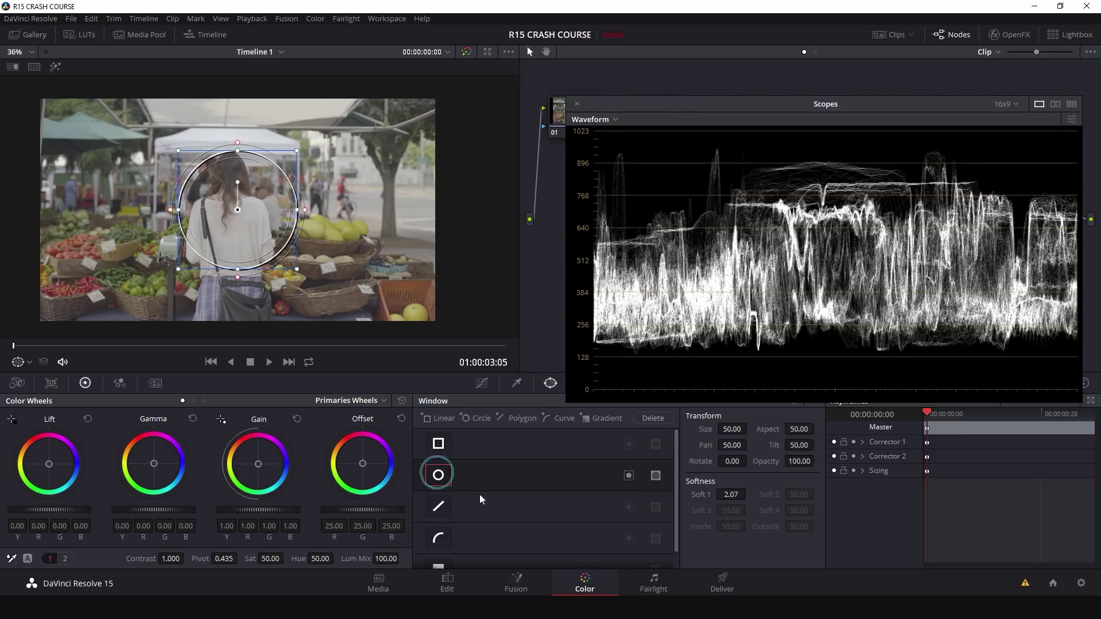
pyautogui.moveTo(237, 209); pyautogui.dragTo(105, 202)
pyautogui.moveTo(639, 98); pyautogui.dragTo(558, 211)
pyautogui.moveTo(350, 511); pyautogui.dragTo(361, 500)
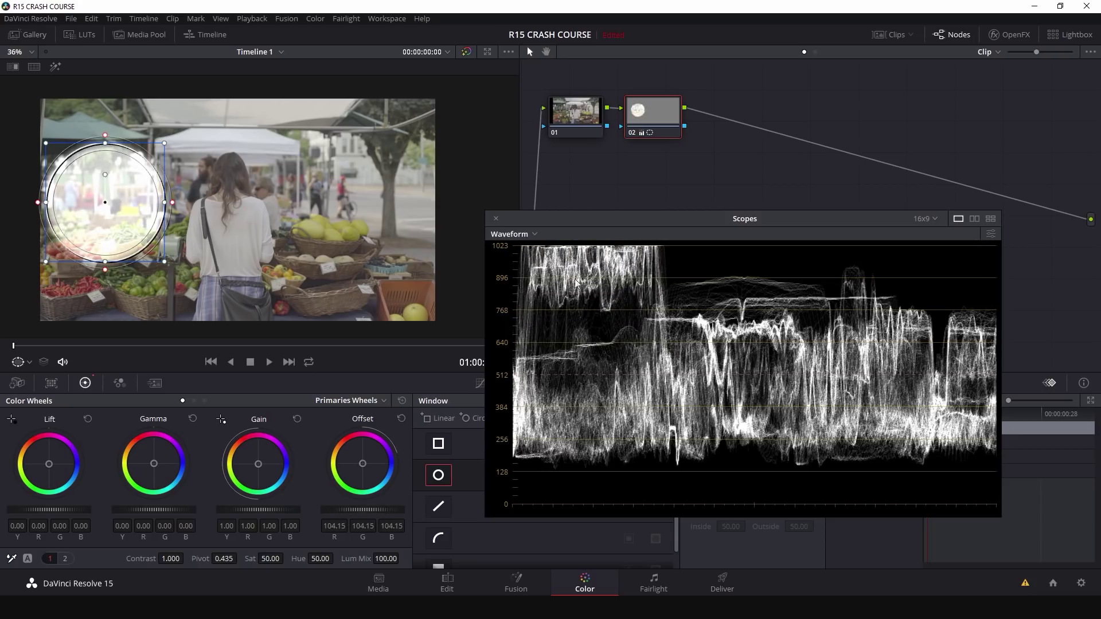
# Step: Move the brightened circle window around the stalls and toward the woman, comparing its position with the waveform
pyautogui.moveTo(102, 202)
pyautogui.mouseDown()
pyautogui.moveTo(103, 143)
pyautogui.moveTo(90, 228)
pyautogui.moveTo(101, 221)
pyautogui.moveTo(104, 116)
pyautogui.moveTo(100, 292)
pyautogui.moveTo(98, 111)
pyautogui.moveTo(99, 258)
pyautogui.moveTo(101, 141)
pyautogui.moveTo(101, 224)
pyautogui.mouseUp()
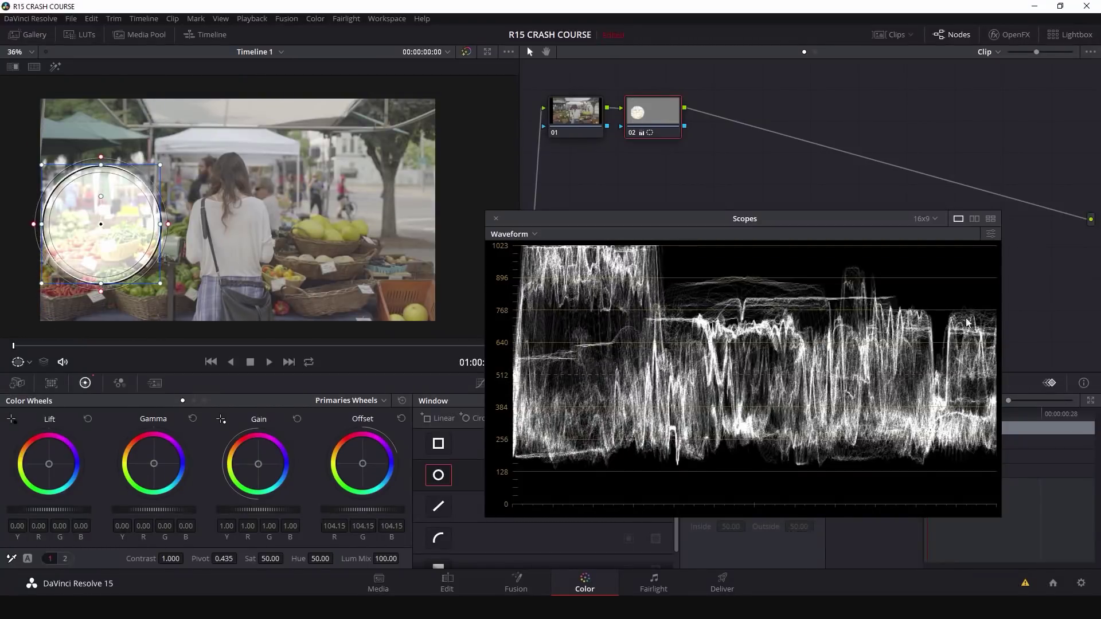
pyautogui.moveTo(101, 224)
pyautogui.mouseDown()
pyautogui.moveTo(396, 223)
pyautogui.moveTo(346, 192)
pyautogui.moveTo(372, 215)
pyautogui.moveTo(391, 163)
pyautogui.moveTo(312, 217)
pyautogui.moveTo(187, 196)
pyautogui.moveTo(410, 223)
pyautogui.moveTo(386, 157)
pyautogui.moveTo(351, 218)
pyautogui.moveTo(349, 178)
pyautogui.moveTo(393, 141)
pyautogui.moveTo(383, 287)
pyautogui.moveTo(308, 219)
pyautogui.moveTo(363, 117)
pyautogui.moveTo(317, 246)
pyautogui.moveTo(287, 191)
pyautogui.moveTo(227, 212)
pyautogui.moveTo(233, 233)
pyautogui.moveTo(278, 253)
pyautogui.moveTo(233, 241)
pyautogui.moveTo(246, 234)
pyautogui.moveTo(117, 209)
pyautogui.mouseUp()
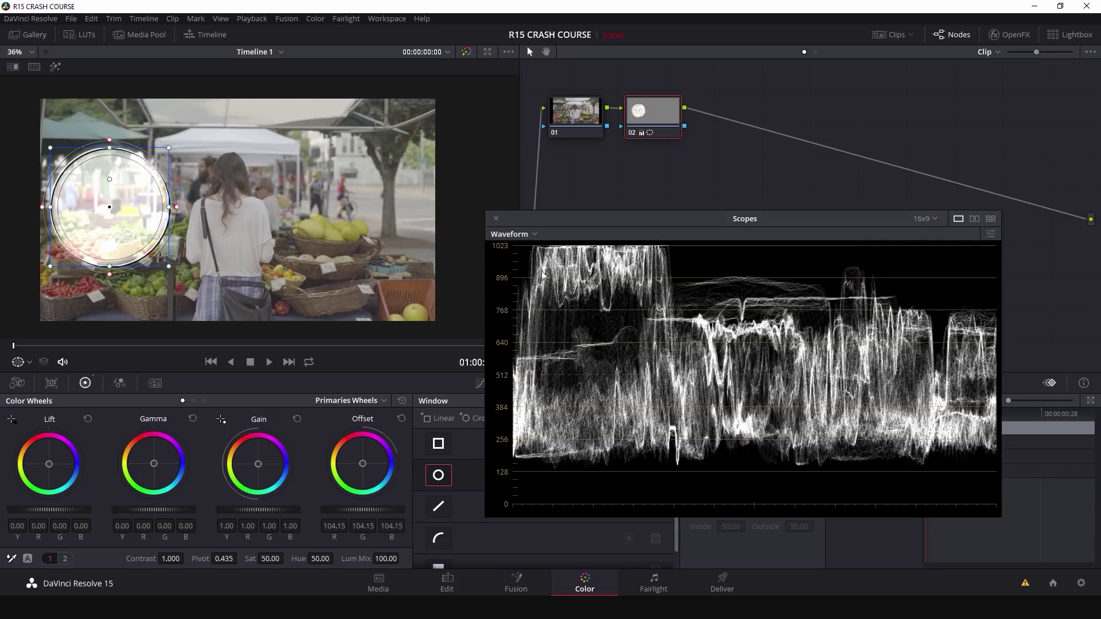
pyautogui.moveTo(104, 214); pyautogui.dragTo(176, 208)
# Step: Switch the scope to Parade, compare it with the shifted circle window, and delete node 02
pyautogui.click(513, 234)
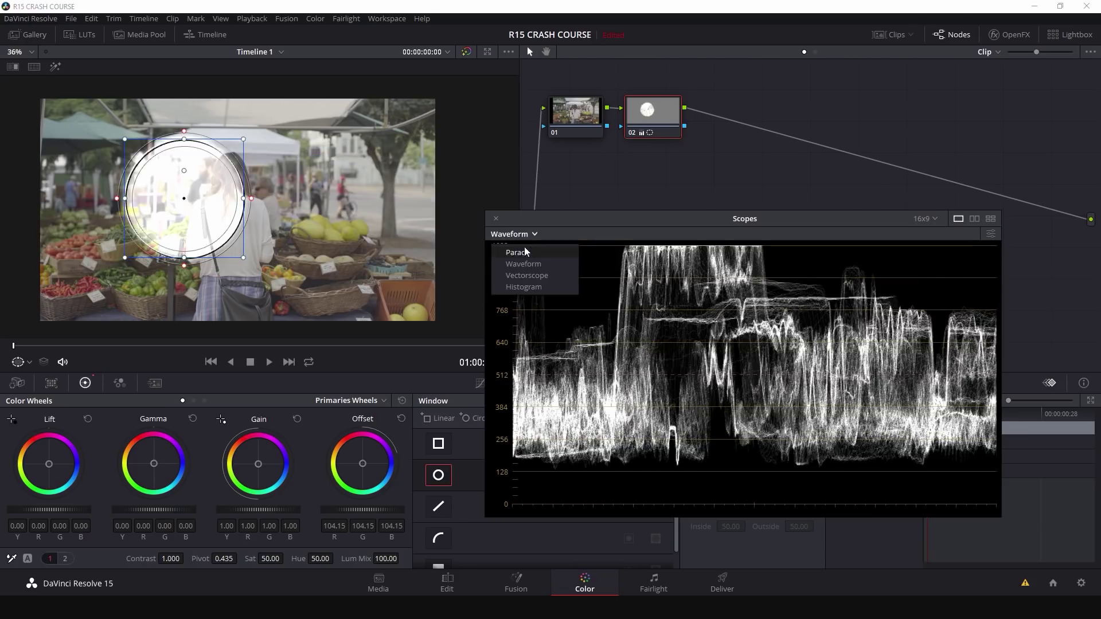
pyautogui.click(528, 251)
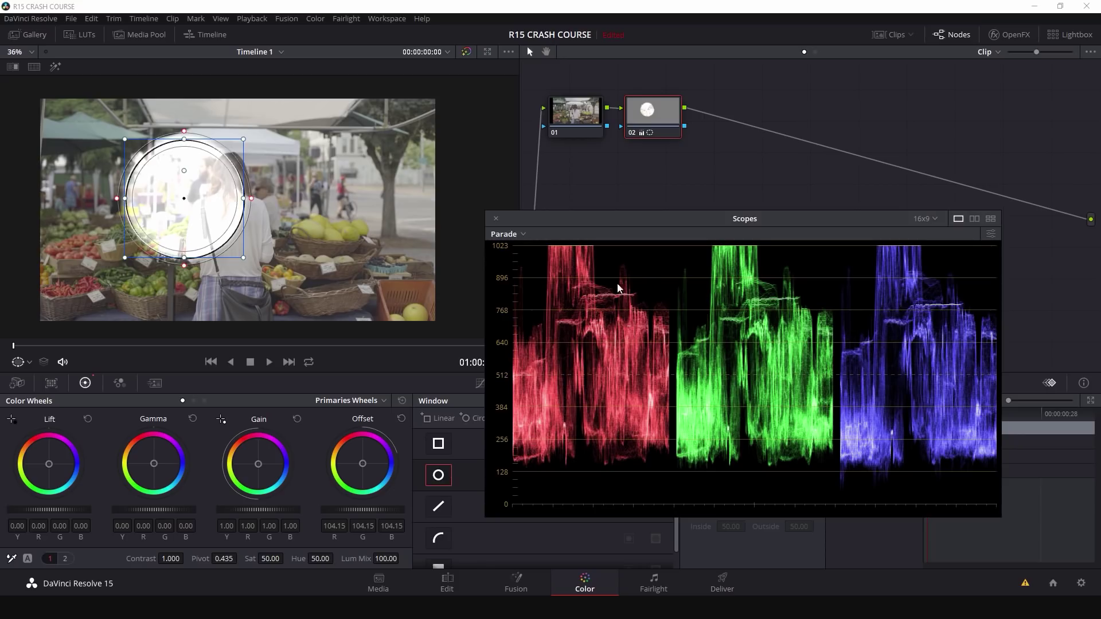
pyautogui.moveTo(183, 199); pyautogui.dragTo(133, 199)
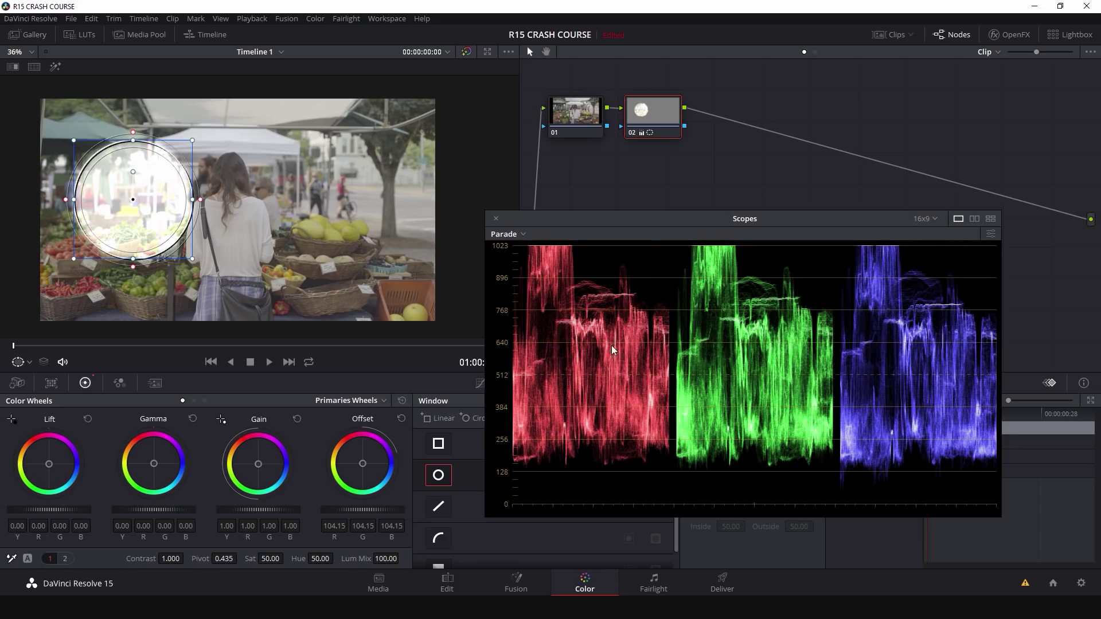
pyautogui.press('Delete')
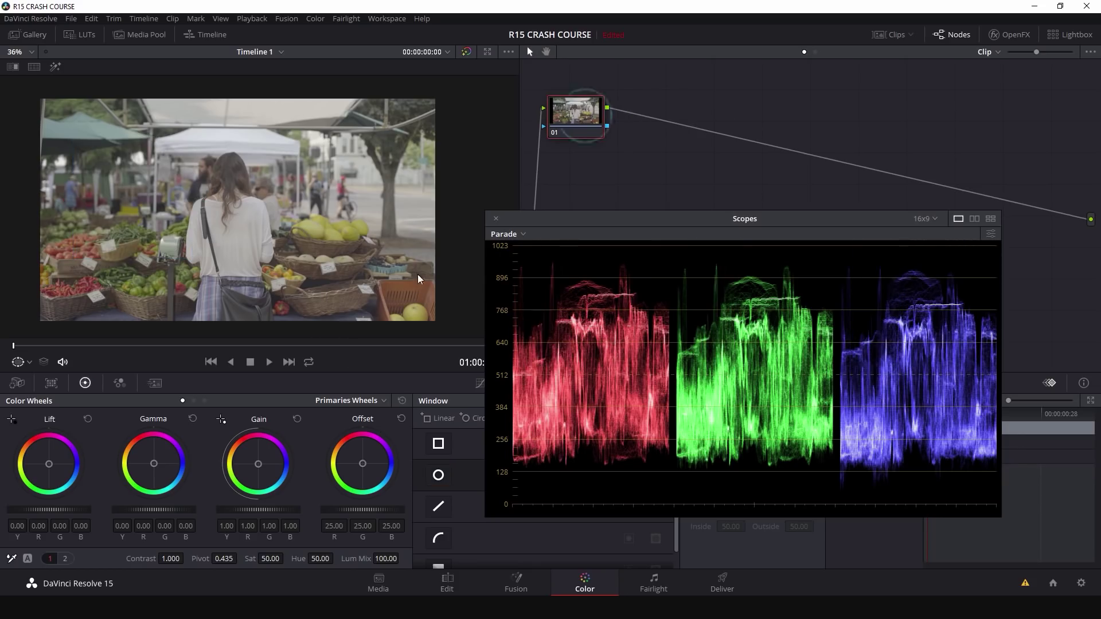
# Step: Push the offset toward blue (R 4.02, G 23.21, B 87.74) to compare the RGB parade, and reset it
pyautogui.moveTo(363, 467); pyautogui.dragTo(769, 193)
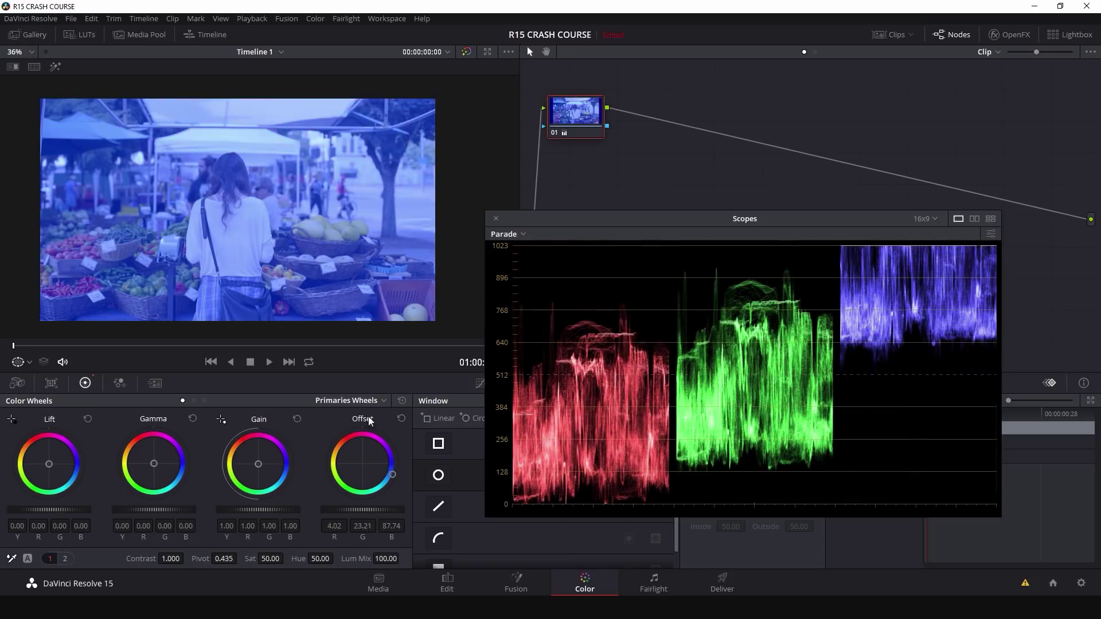
pyautogui.click(402, 419)
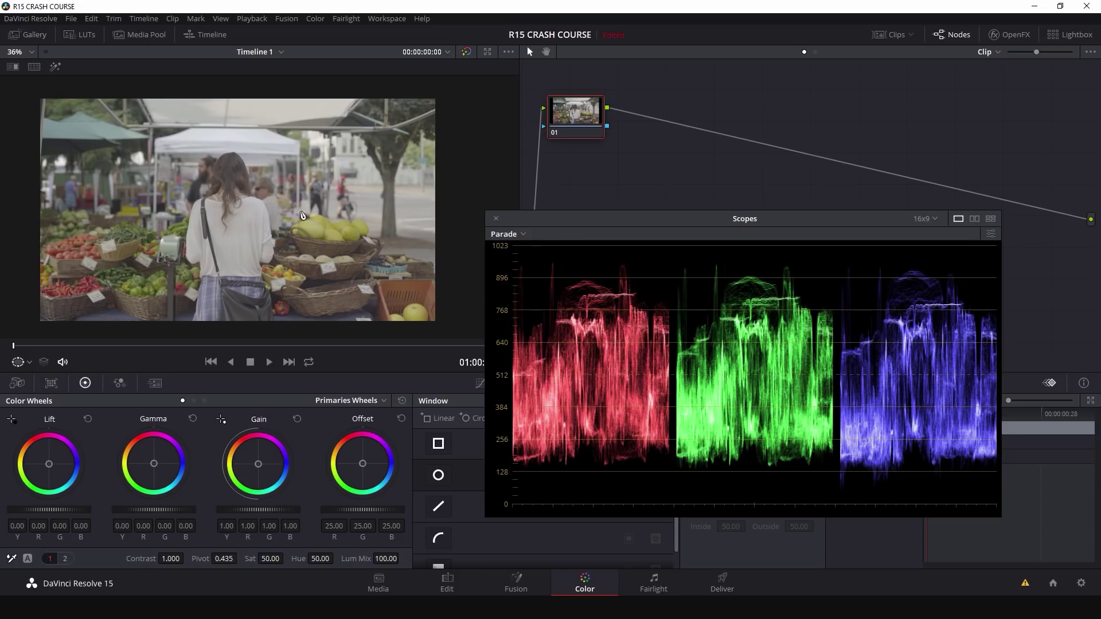
# Step: Set the market clip's saturation to 100 and inspect the image up close against the parade
pyautogui.moveTo(270, 558); pyautogui.dragTo(287, 558)
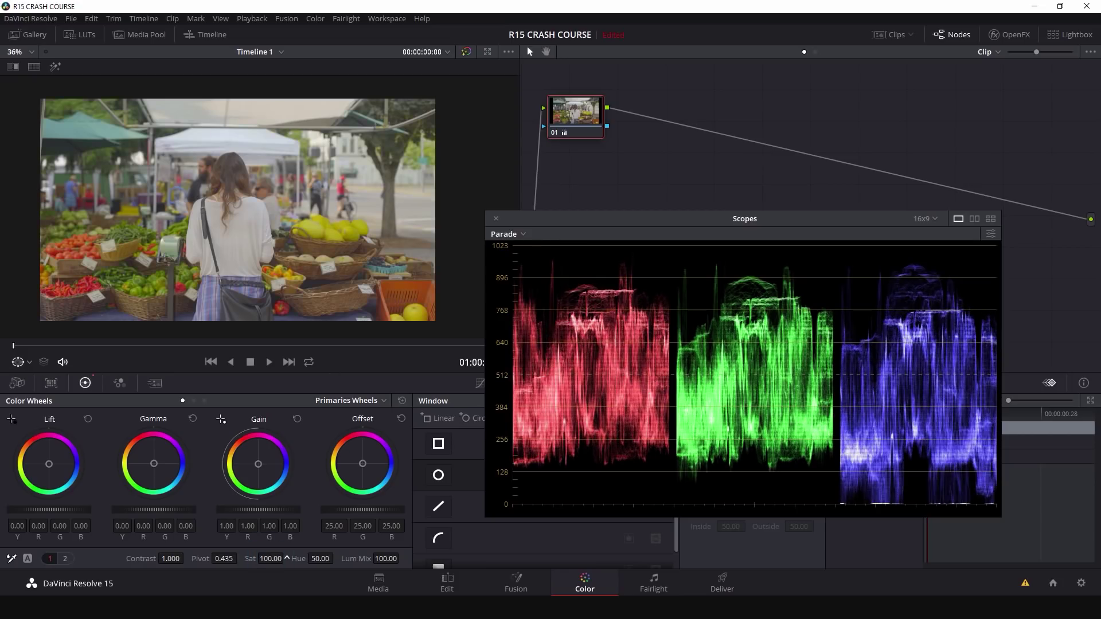
pyautogui.scroll(4, 247, 252)
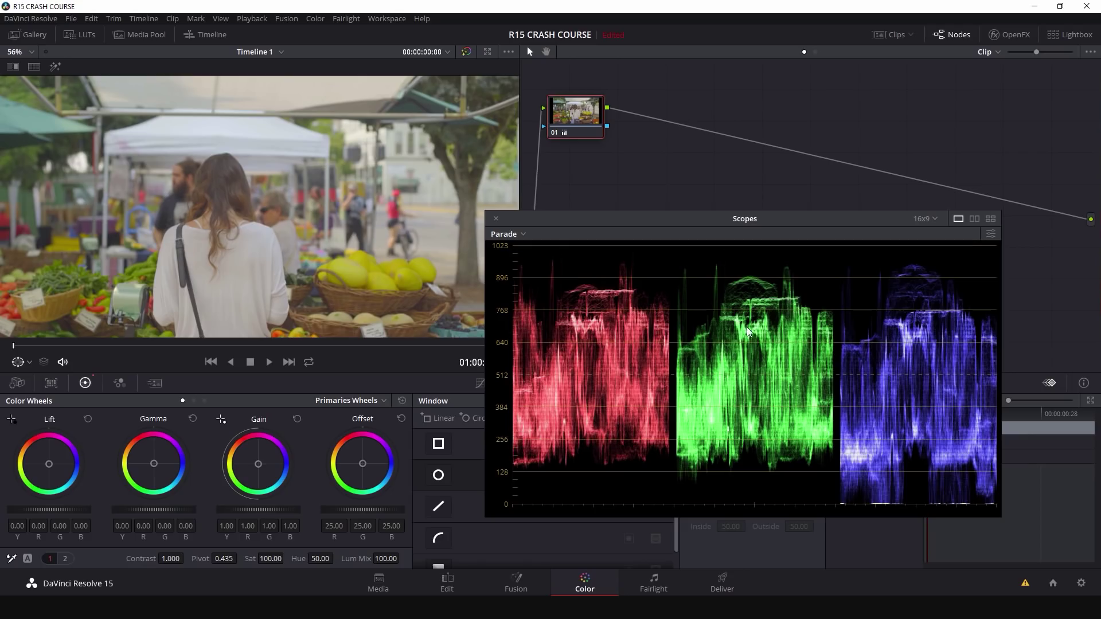
pyautogui.scroll(-4, 294, 226)
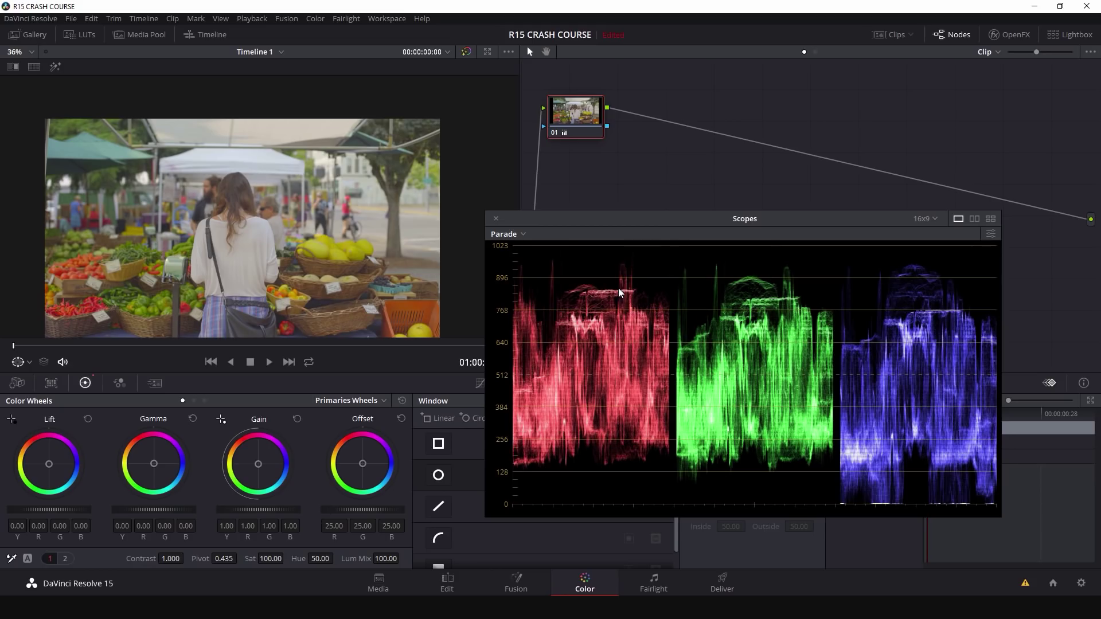
# Step: Shift the gain slightly toward blue (R 0.98, G 1.00, B 1.03) to align the white top across the RGB parade
pyautogui.scroll(2, 688, 287)
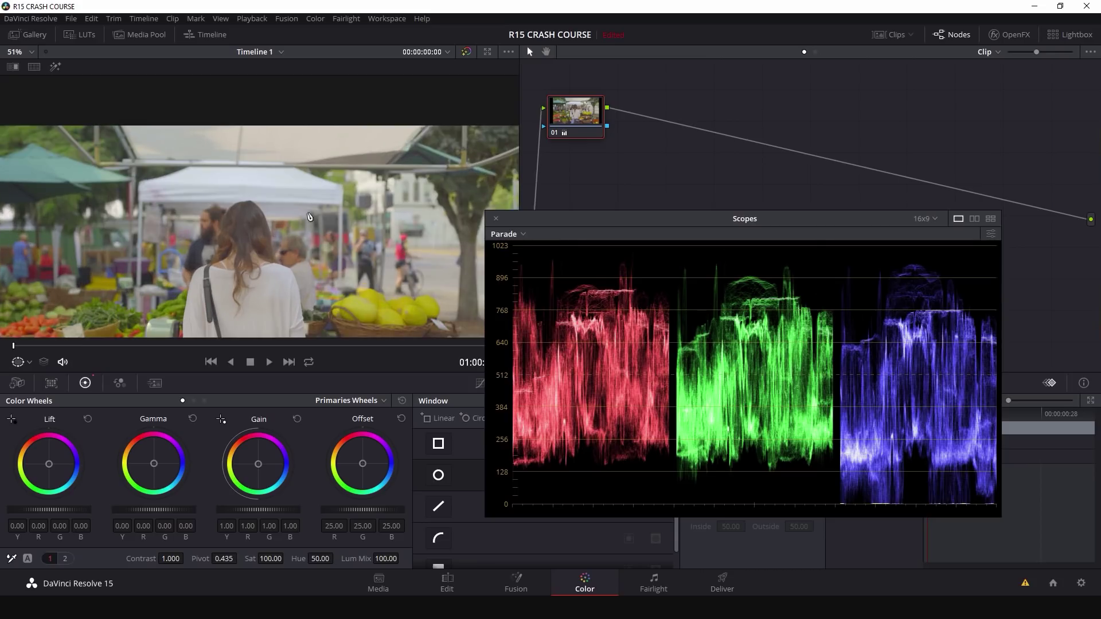
pyautogui.moveTo(257, 464); pyautogui.dragTo(258, 464)
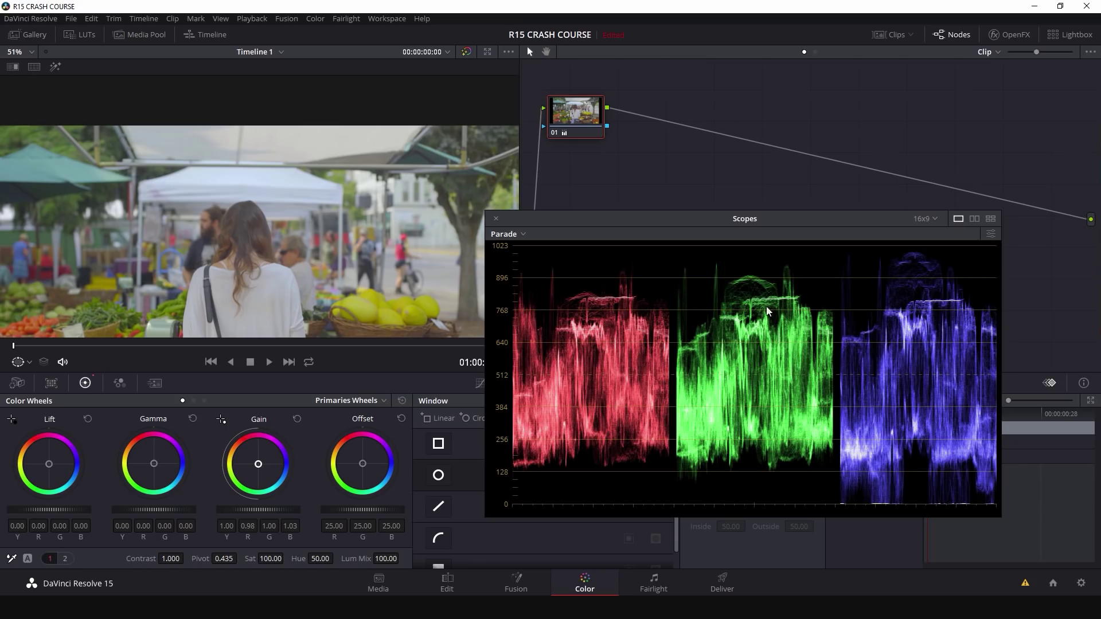
pyautogui.scroll(-4, 286, 250)
pyautogui.scroll(2, 322, 277)
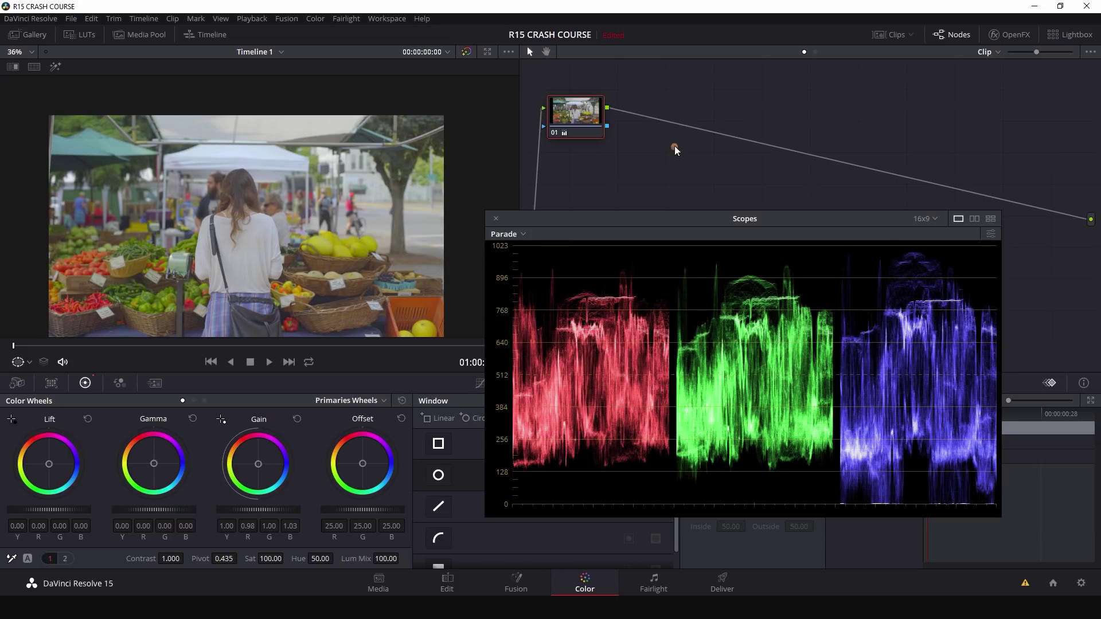
# Step: Reset the market clip's grade, add serial node 02 after node 01, and move it farther along the graph
pyautogui.hotkey('shift', 'Home')
pyautogui.moveTo(650, 221); pyautogui.dragTo(695, 234)
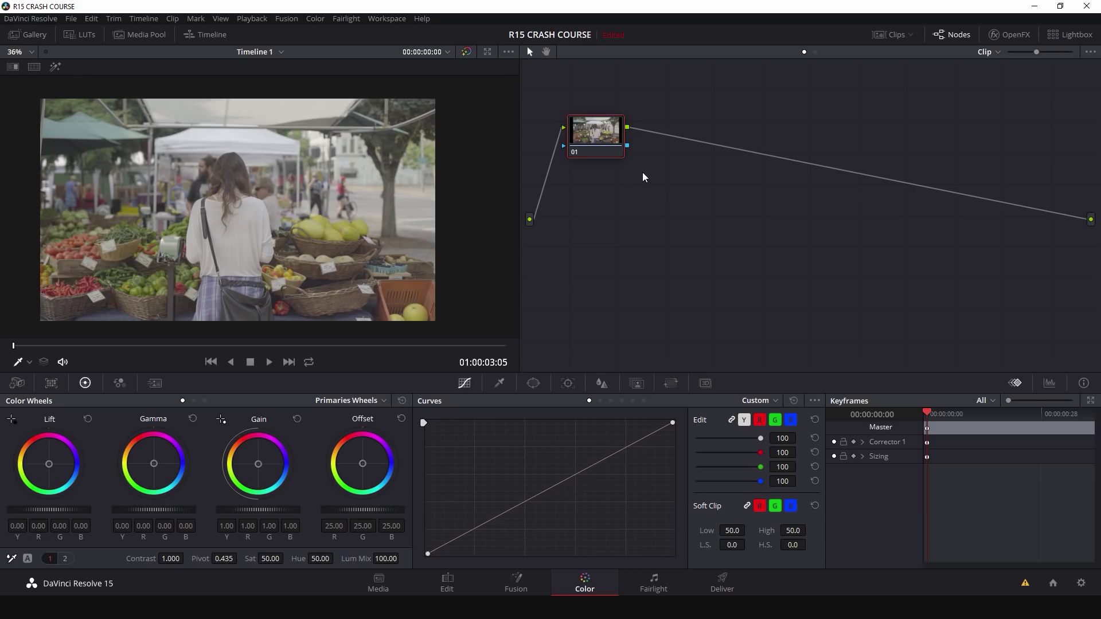
pyautogui.moveTo(591, 132); pyautogui.dragTo(608, 144)
pyautogui.hotkey('alt', 's')
pyautogui.moveTo(679, 146); pyautogui.dragTo(831, 143)
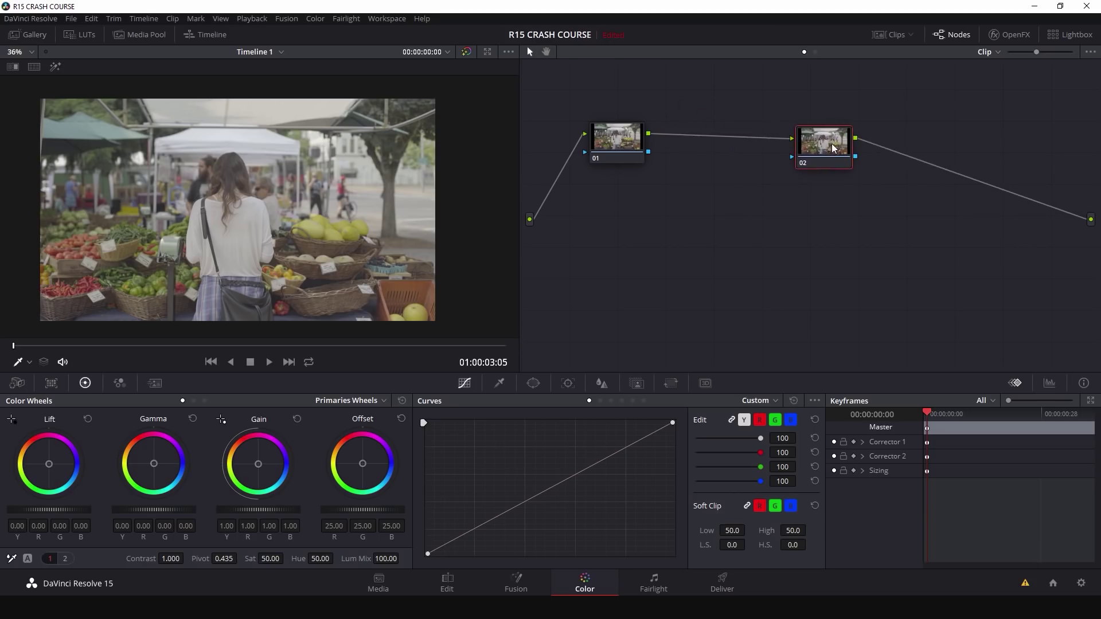
# Step: Reposition nodes 01 and 02 so they sit roughly level with clear space between them
pyautogui.moveTo(626, 137); pyautogui.dragTo(708, 143)
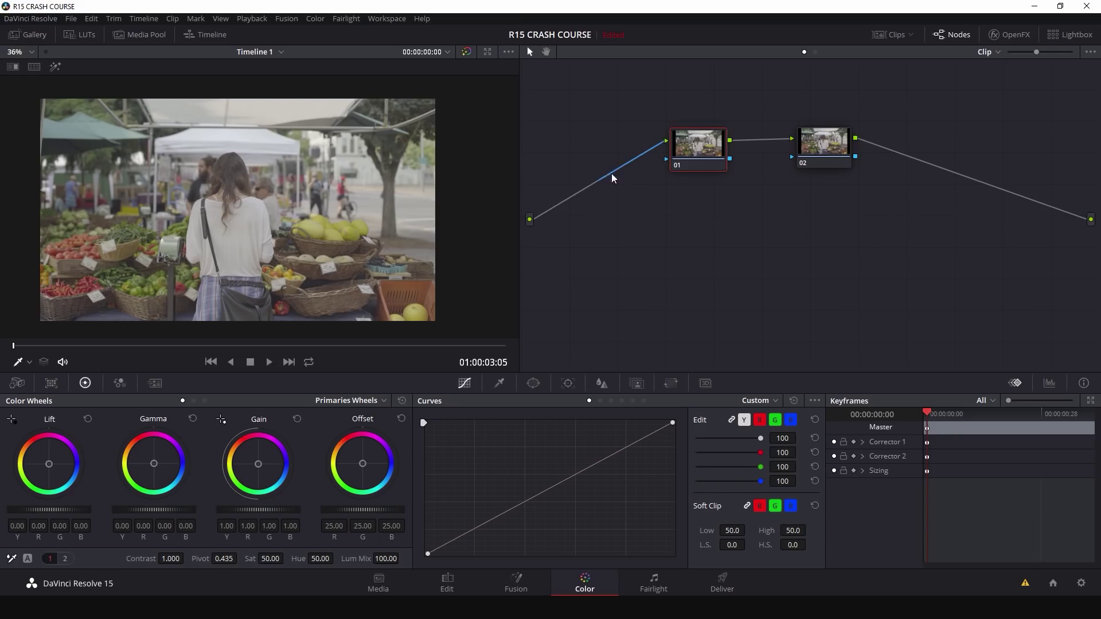
pyautogui.moveTo(671, 147); pyautogui.dragTo(634, 148)
pyautogui.moveTo(815, 145)
pyautogui.mouseDown()
pyautogui.moveTo(770, 147)
pyautogui.moveTo(831, 141)
pyautogui.mouseUp()
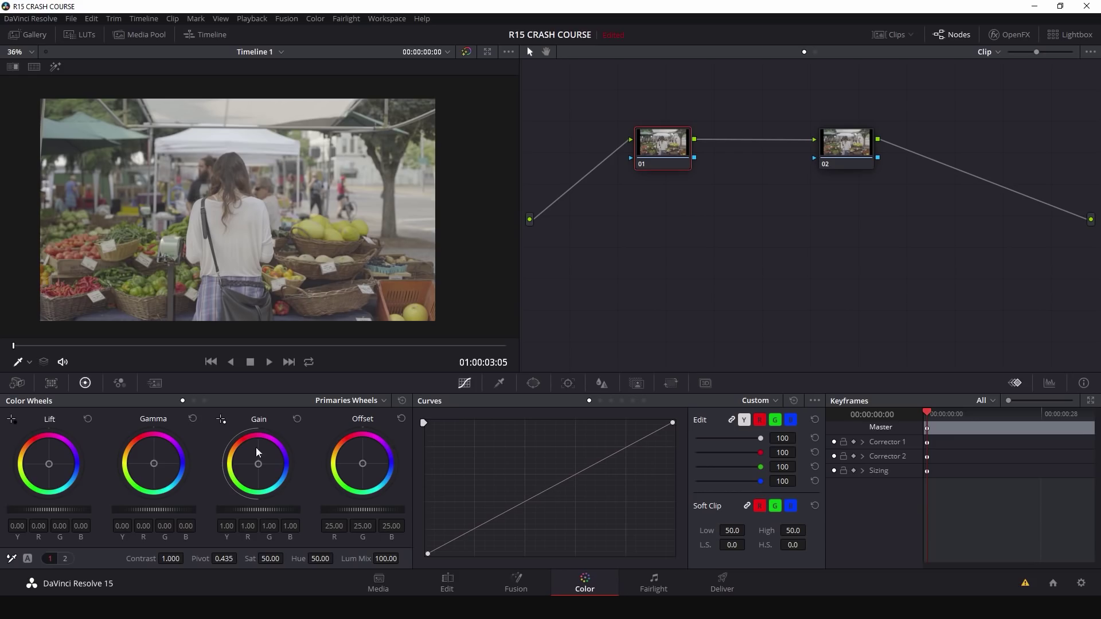
pyautogui.moveTo(666, 136)
pyautogui.mouseDown()
pyautogui.moveTo(677, 153)
pyautogui.moveTo(677, 129)
pyautogui.mouseUp()
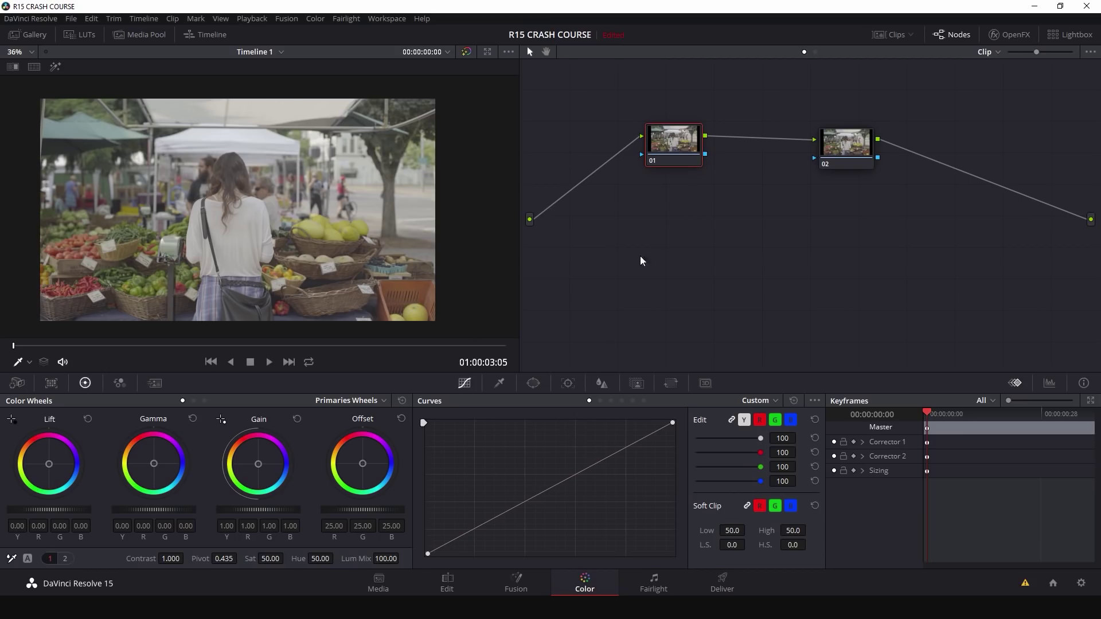
# Step: Shape a strong S-curve on node 01 by raising the highlights and lowering the shadows
pyautogui.moveTo(613, 454); pyautogui.dragTo(572, 440)
pyautogui.moveTo(473, 507); pyautogui.dragTo(501, 525)
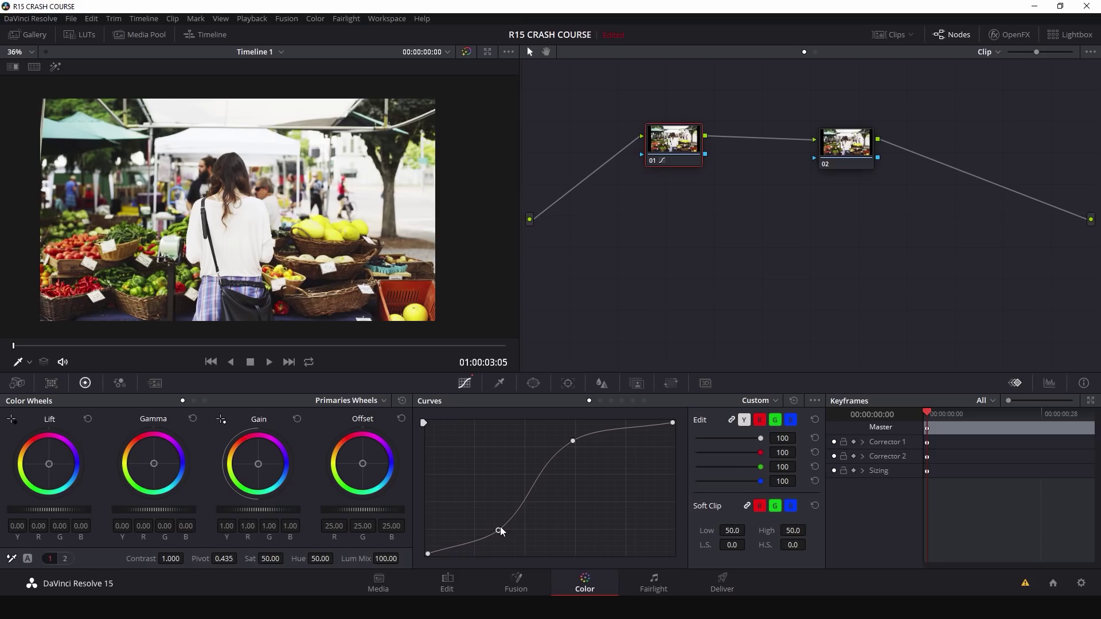
pyautogui.moveTo(669, 144); pyautogui.dragTo(665, 149)
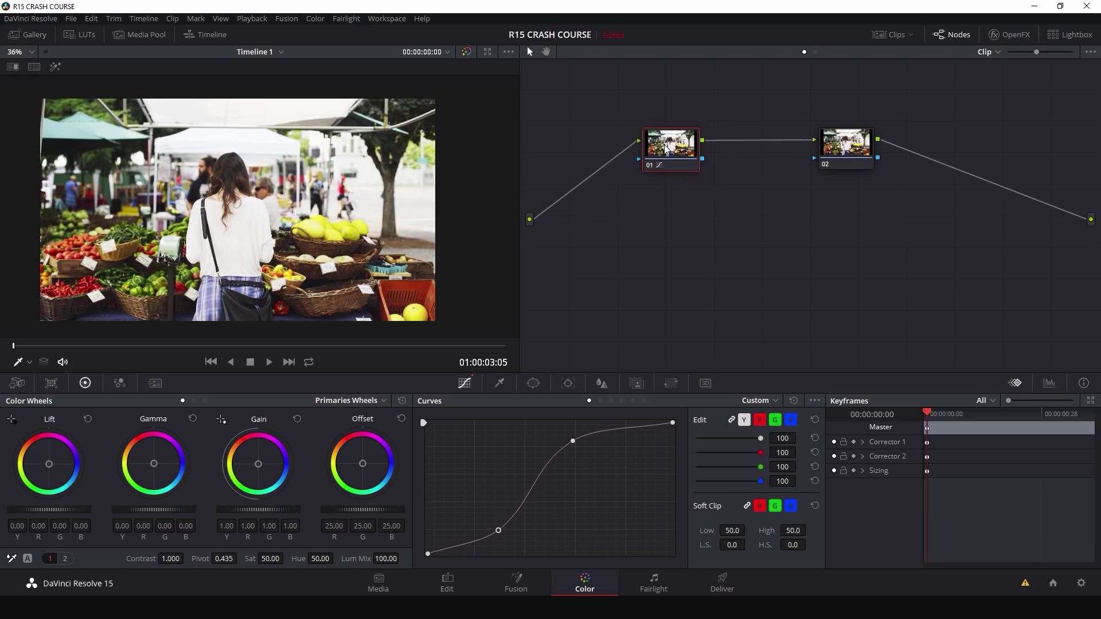
# Step: Label node 01 HI CON
pyautogui.rightClick(664, 140)
pyautogui.click(653, 132)
pyautogui.rightClick(664, 144)
pyautogui.click(703, 169)
pyautogui.write('HI CON')
pyautogui.press('Return')
pyautogui.moveTo(681, 147)
pyautogui.mouseDown()
pyautogui.moveTo(665, 142)
pyautogui.moveTo(698, 143)
pyautogui.mouseUp()
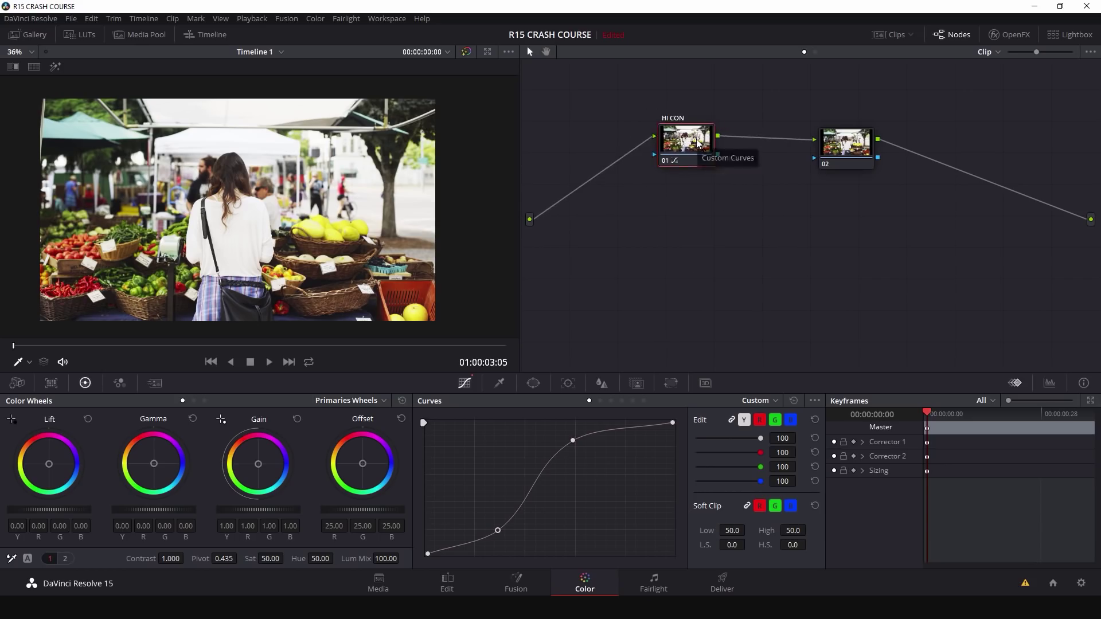
# Step: Warm node 02 by shifting gain to R 1.10, G 0.99, B 0.82 and gamma to R 0.16, G -0.02, B -0.12
pyautogui.click(837, 153)
pyautogui.moveTo(842, 151); pyautogui.dragTo(799, 151)
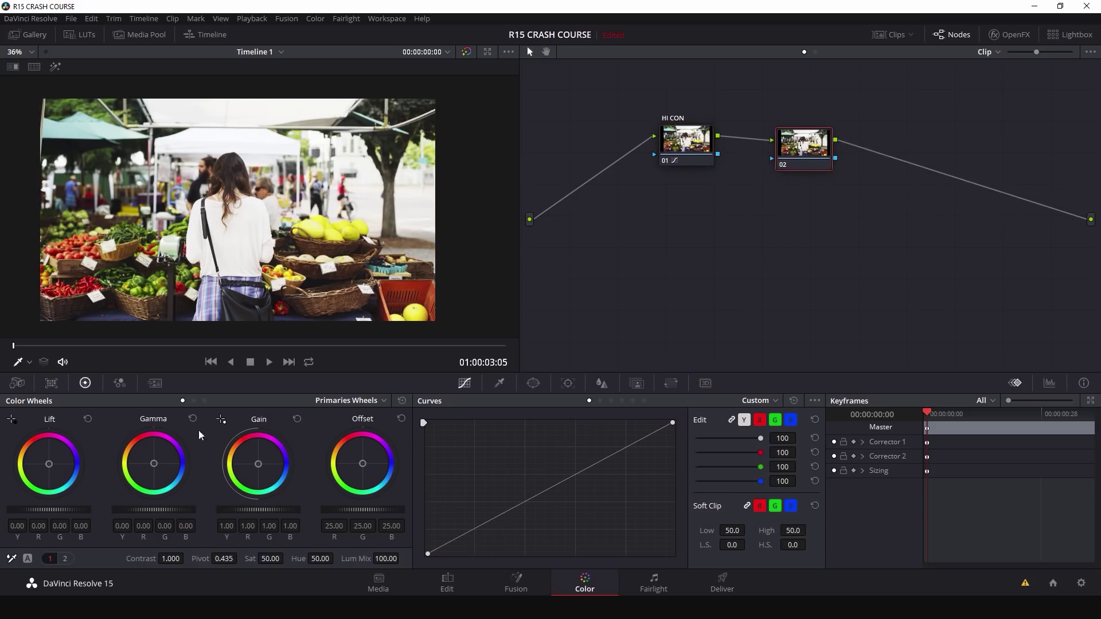
pyautogui.moveTo(687, 148); pyautogui.dragTo(667, 134)
pyautogui.click(796, 150)
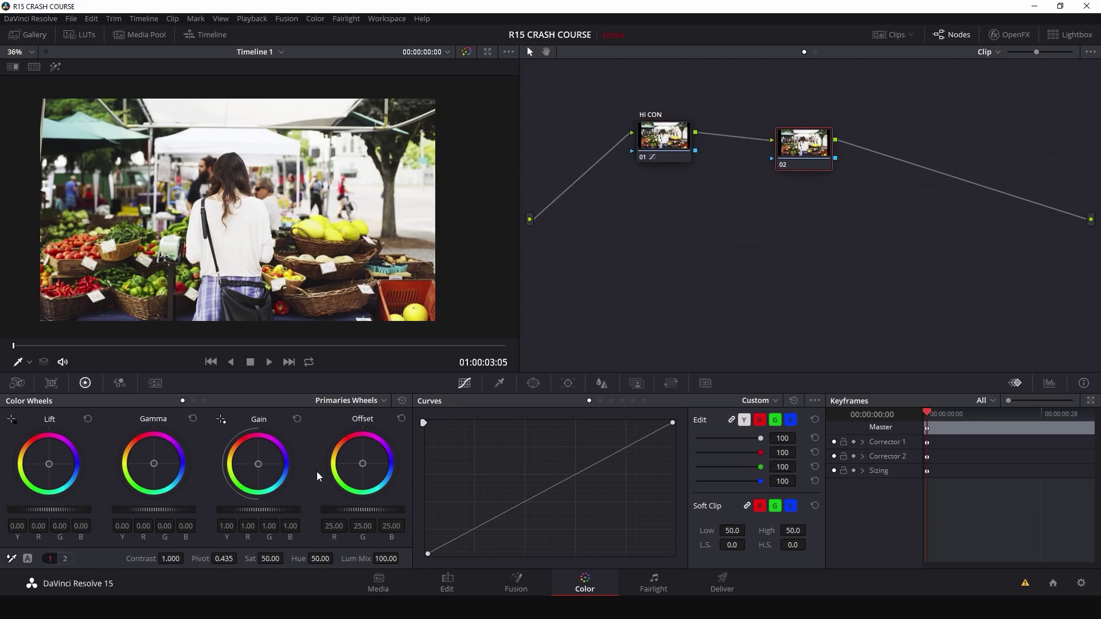
pyautogui.moveTo(259, 463); pyautogui.dragTo(257, 461)
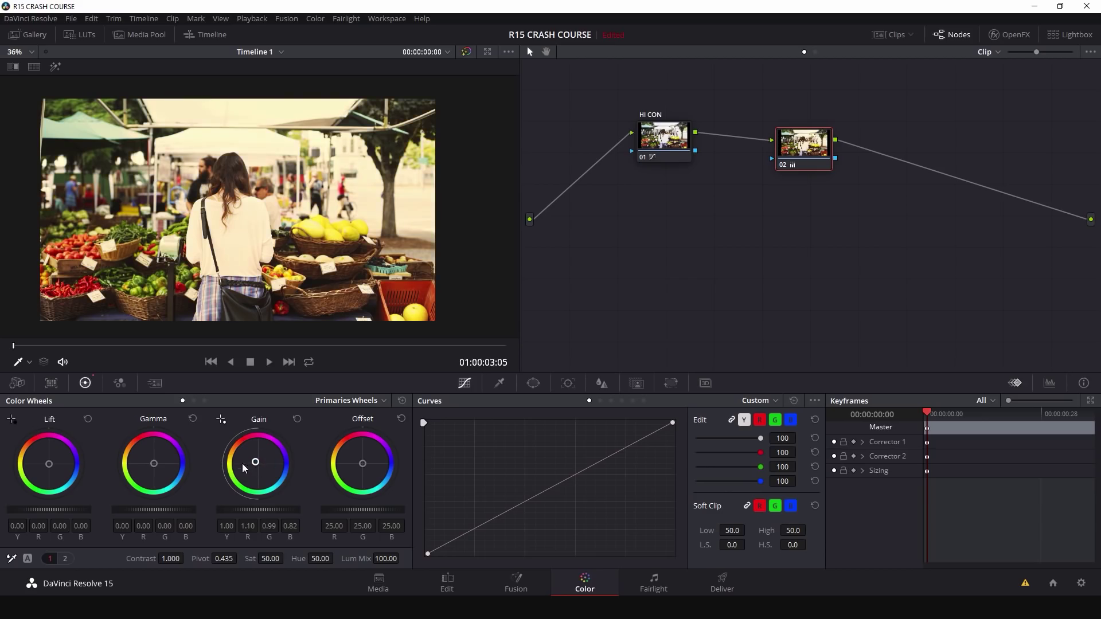
pyautogui.moveTo(151, 467); pyautogui.dragTo(142, 449)
# Step: Label node 02 WARM and move it farther from the HI CON node
pyautogui.rightClick(811, 144)
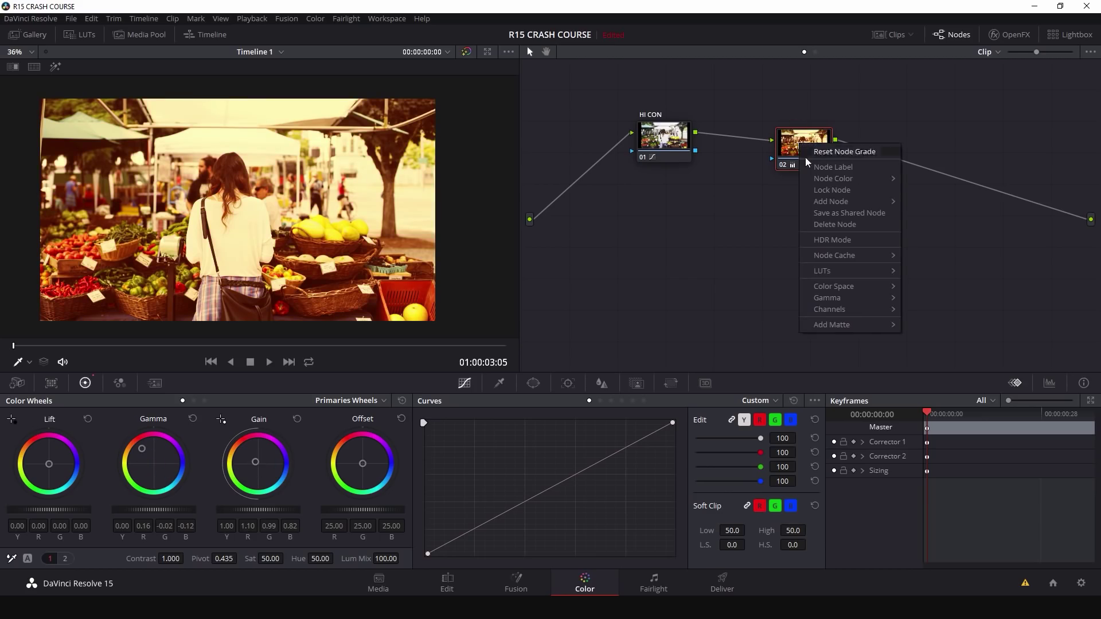
pyautogui.click(817, 166)
pyautogui.write('WARM')
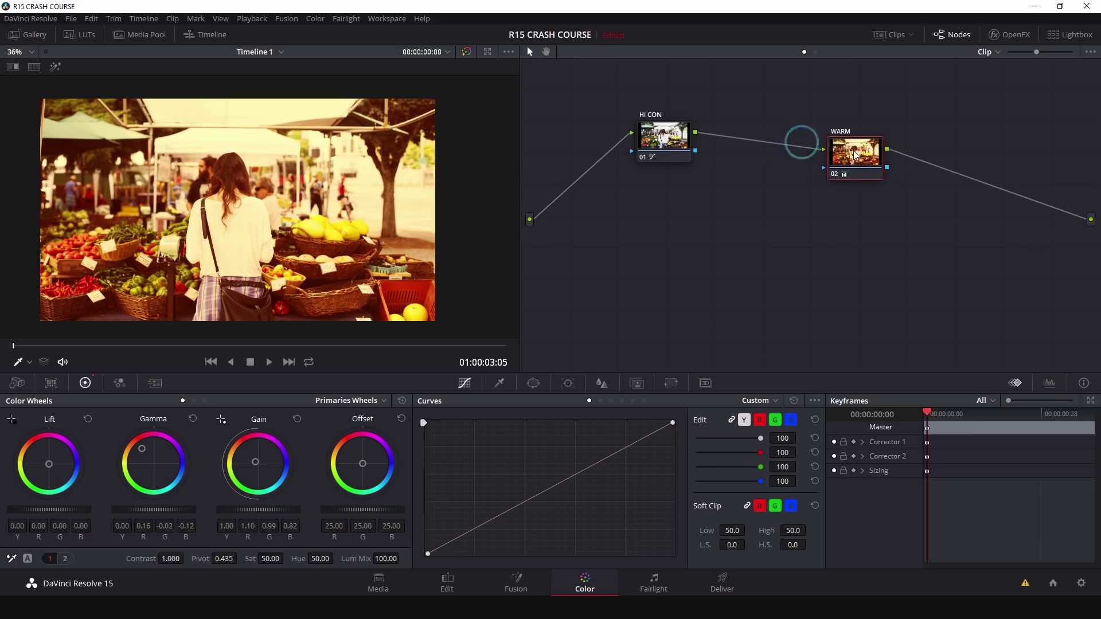
pyautogui.moveTo(817, 166); pyautogui.dragTo(869, 174)
# Step: Disable and re-enable the WARM node and the HI CON node in turn to compare each node's effect
pyautogui.moveTo(678, 136); pyautogui.dragTo(712, 146)
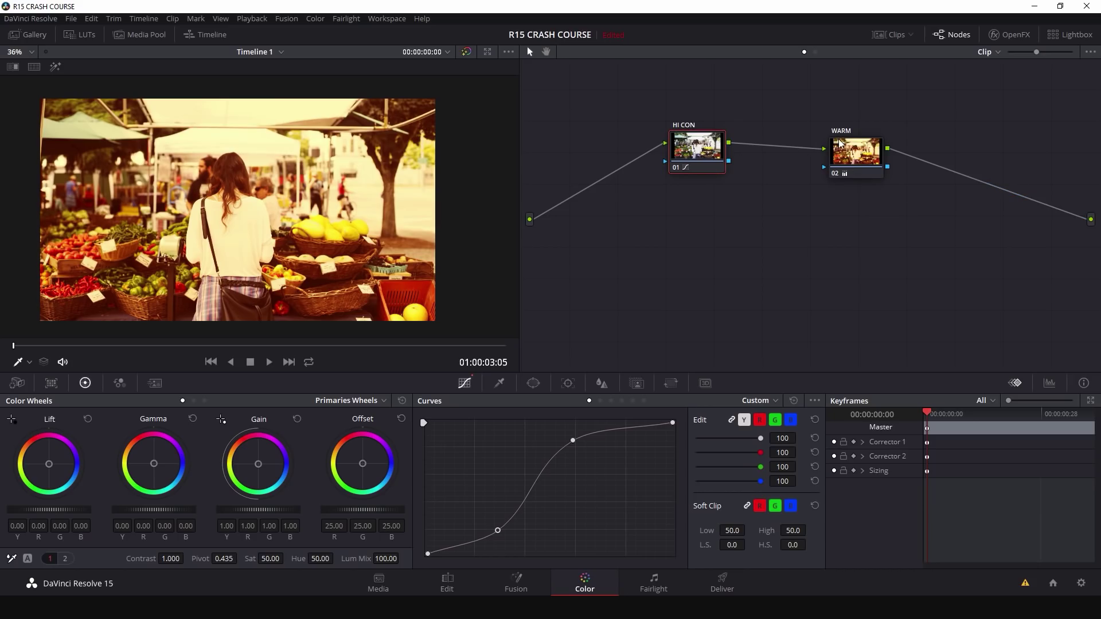
pyautogui.click(835, 173)
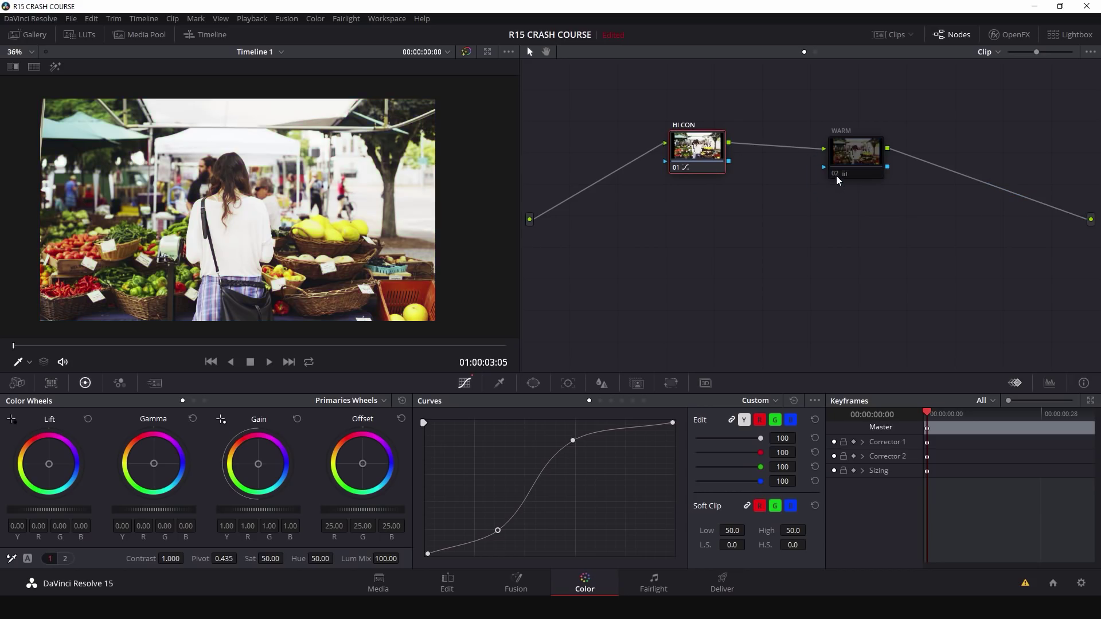
pyautogui.click(835, 172)
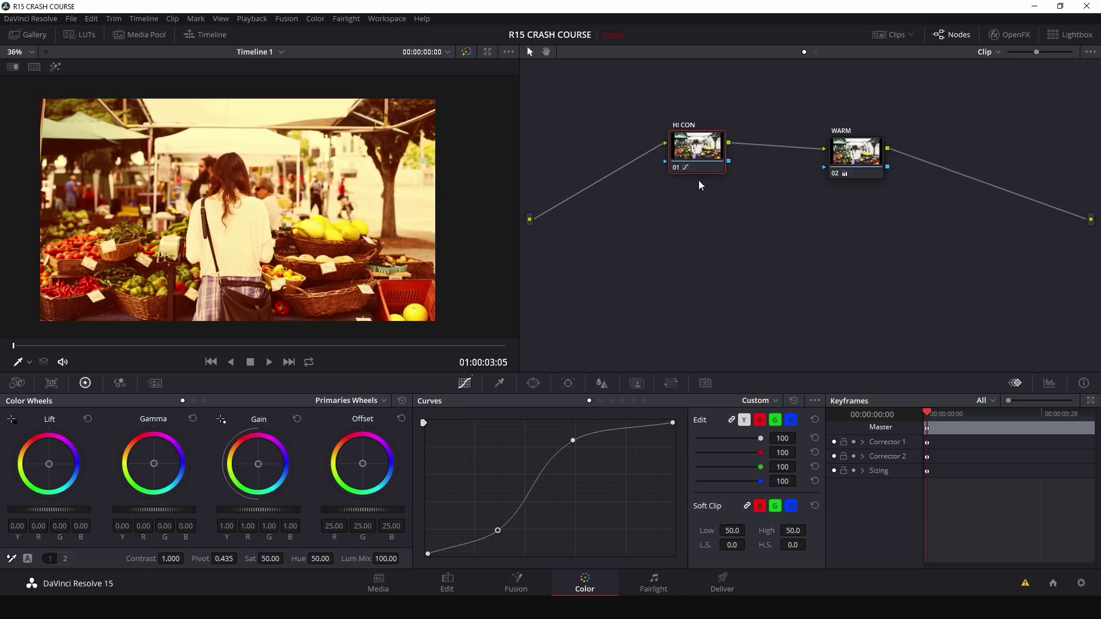
pyautogui.click(676, 167)
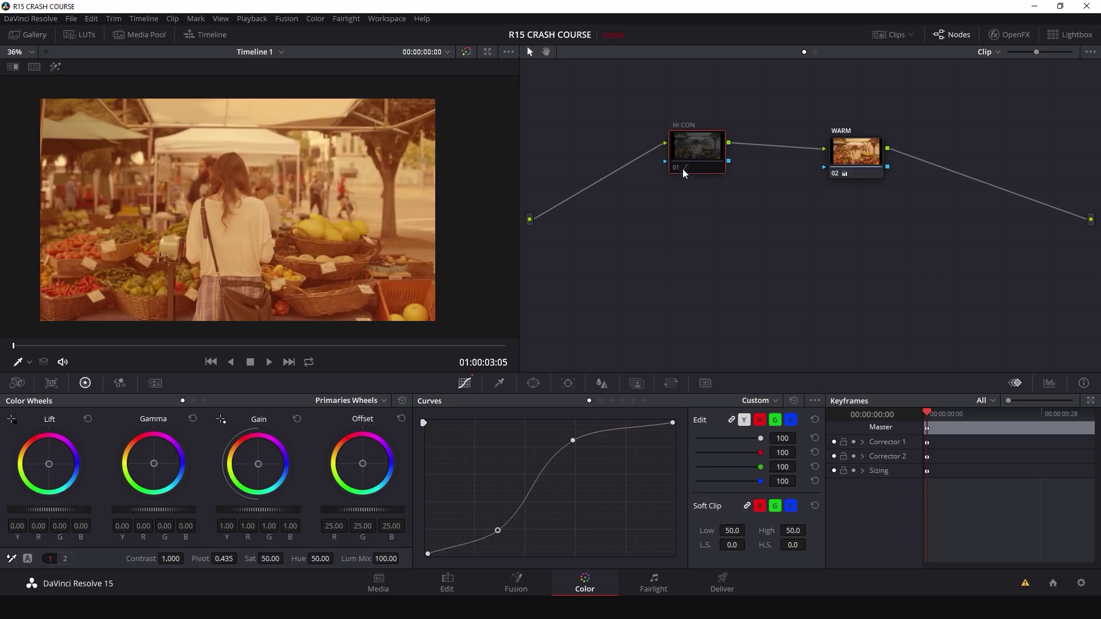
pyautogui.click(683, 171)
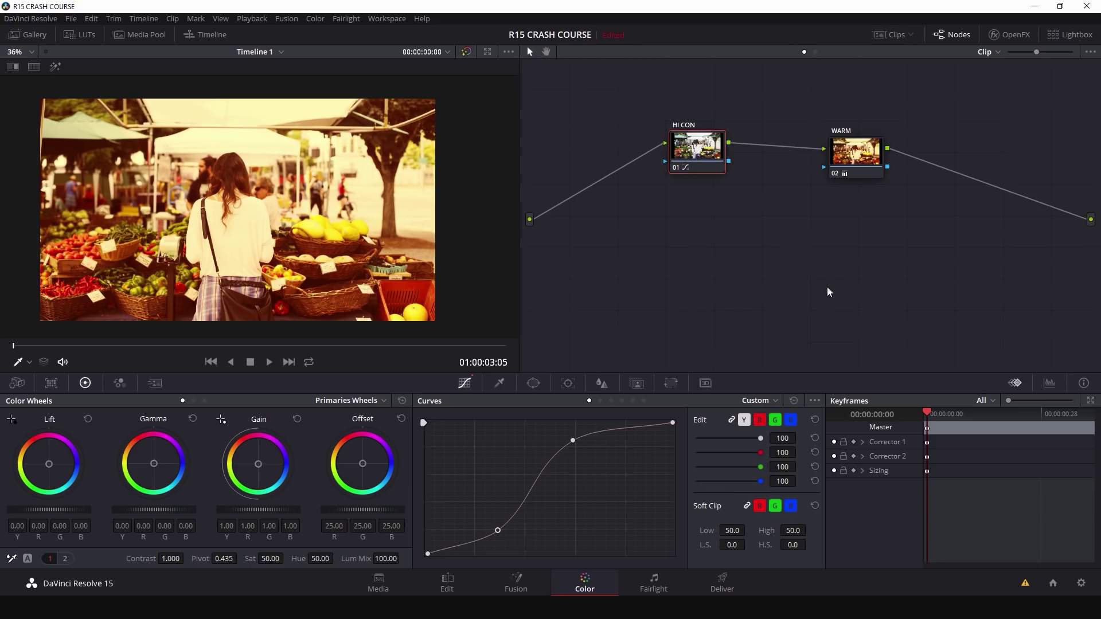
# Step: Delete the HI CON and WARM nodes and add one fresh serial node to the clip
pyautogui.press('Delete')
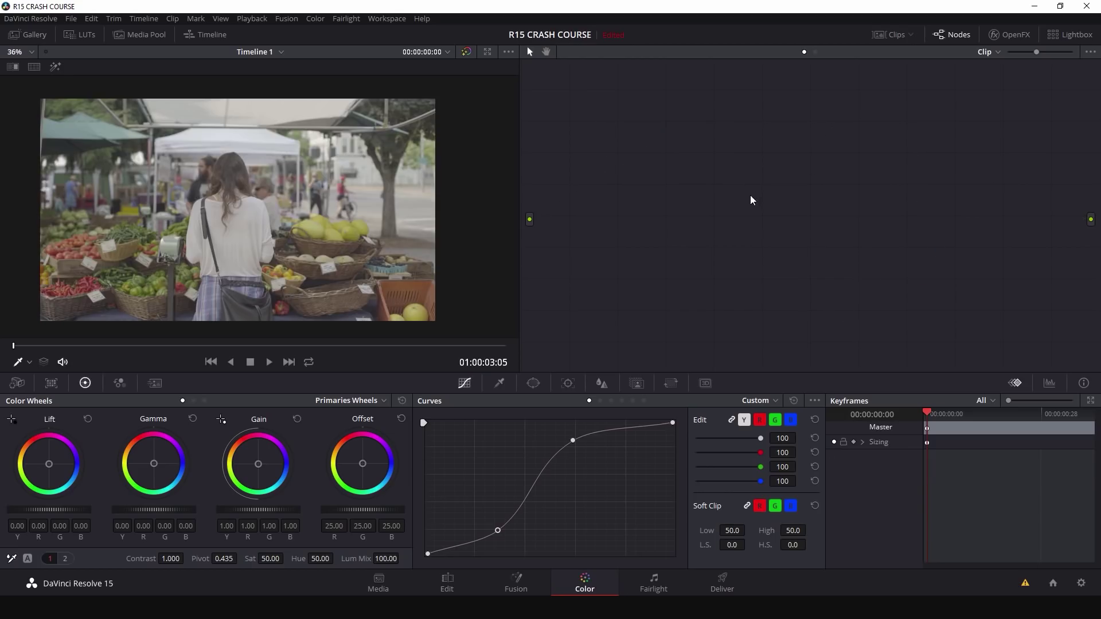
pyautogui.hotkey('alt', 's')
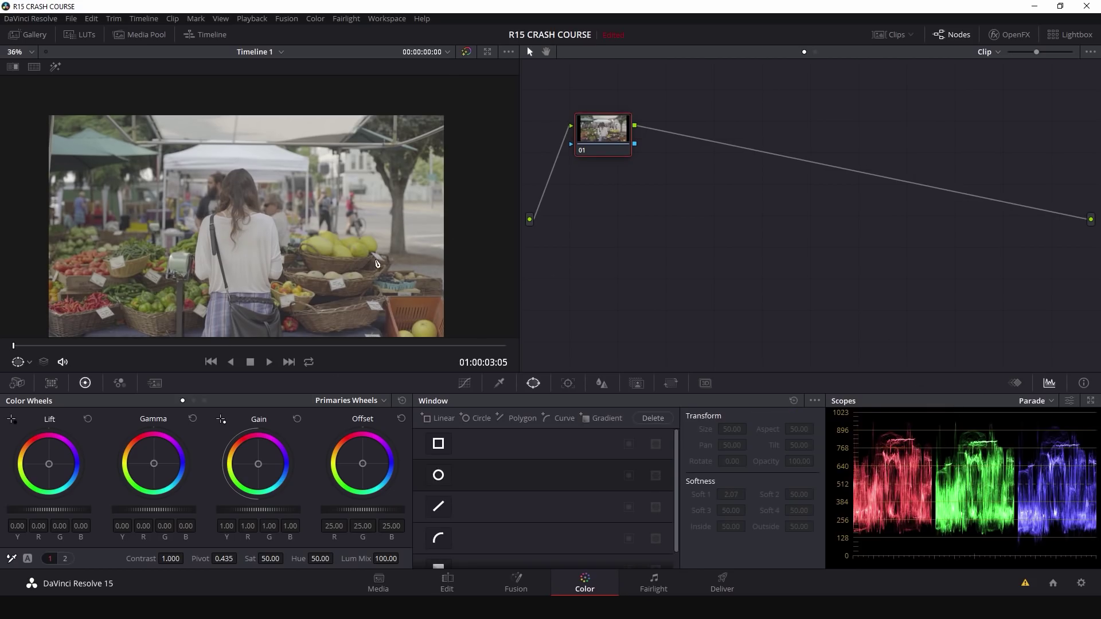
pyautogui.scroll(2, 354, 284)
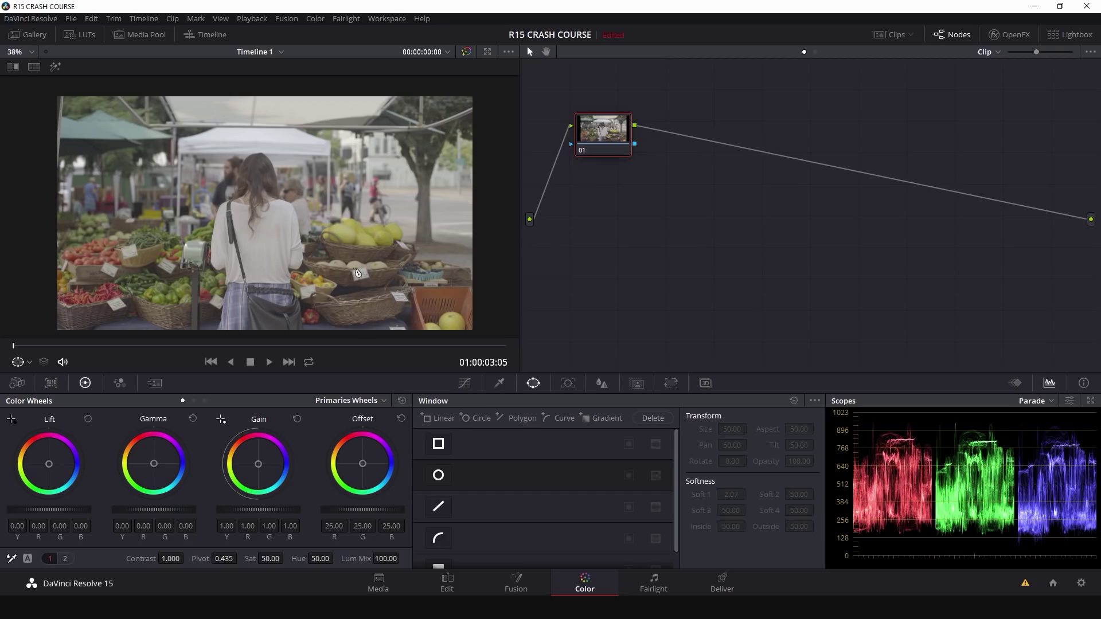
pyautogui.moveTo(608, 132); pyautogui.dragTo(613, 142)
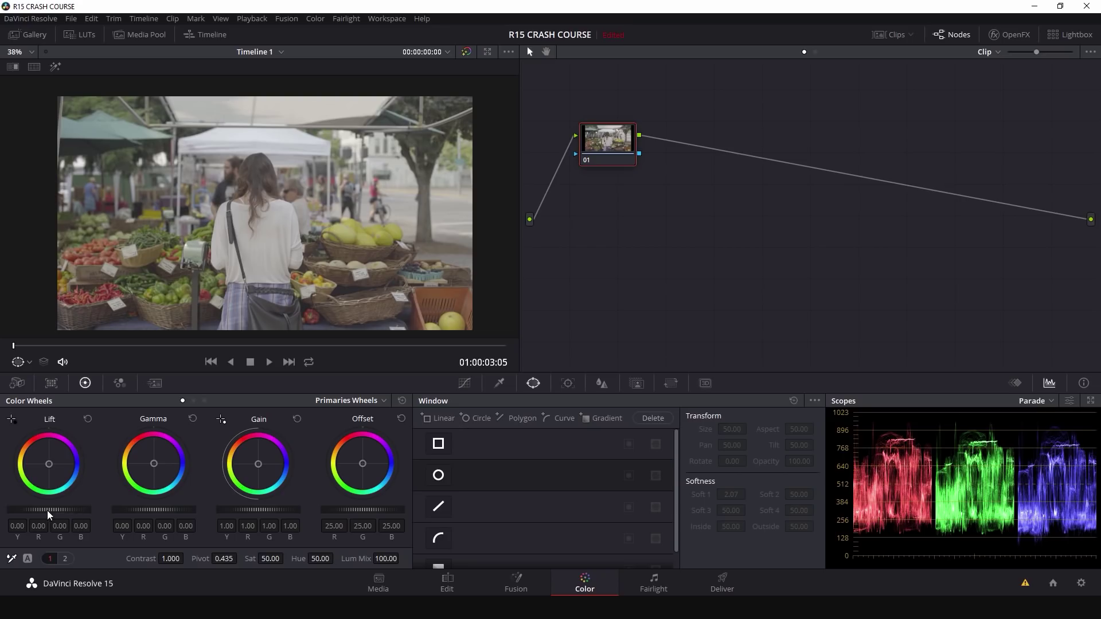
# Step: Lower node 01's lift to -0.08 and raise its gain to 1.06, judging the levels against the parade
pyautogui.moveTo(69, 509); pyautogui.dragTo(57, 510)
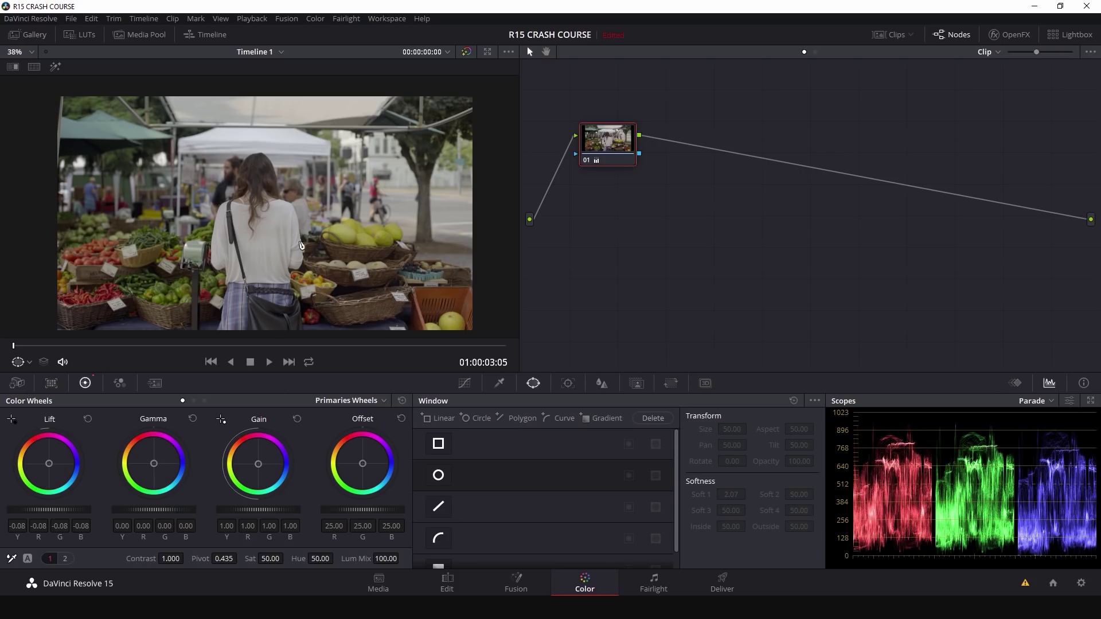
pyautogui.moveTo(266, 509); pyautogui.dragTo(278, 509)
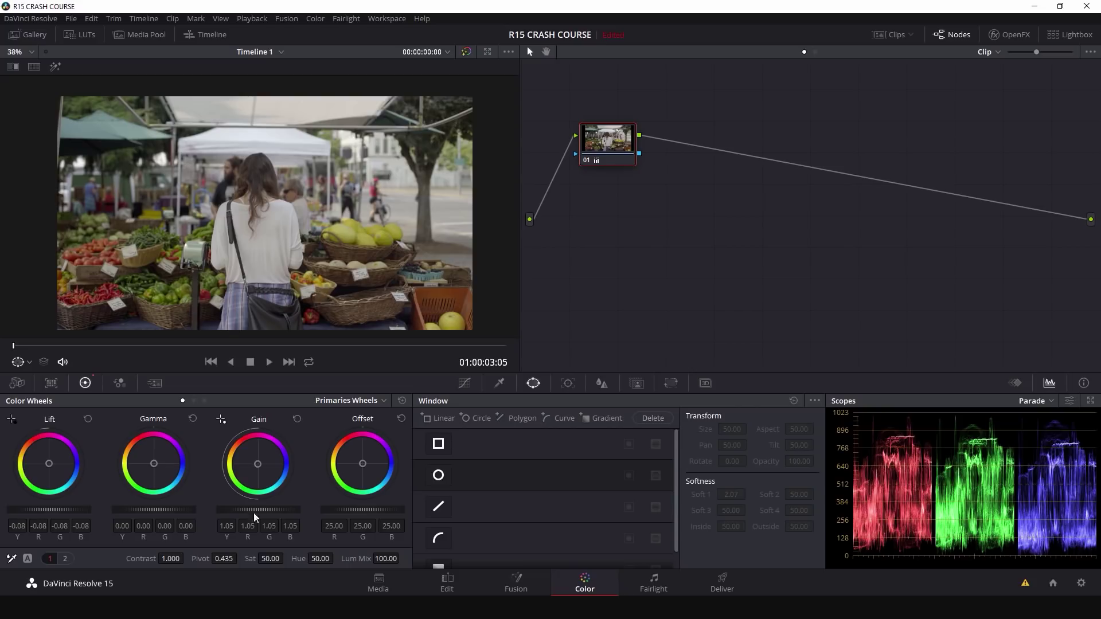
pyautogui.moveTo(278, 509); pyautogui.dragTo(309, 509)
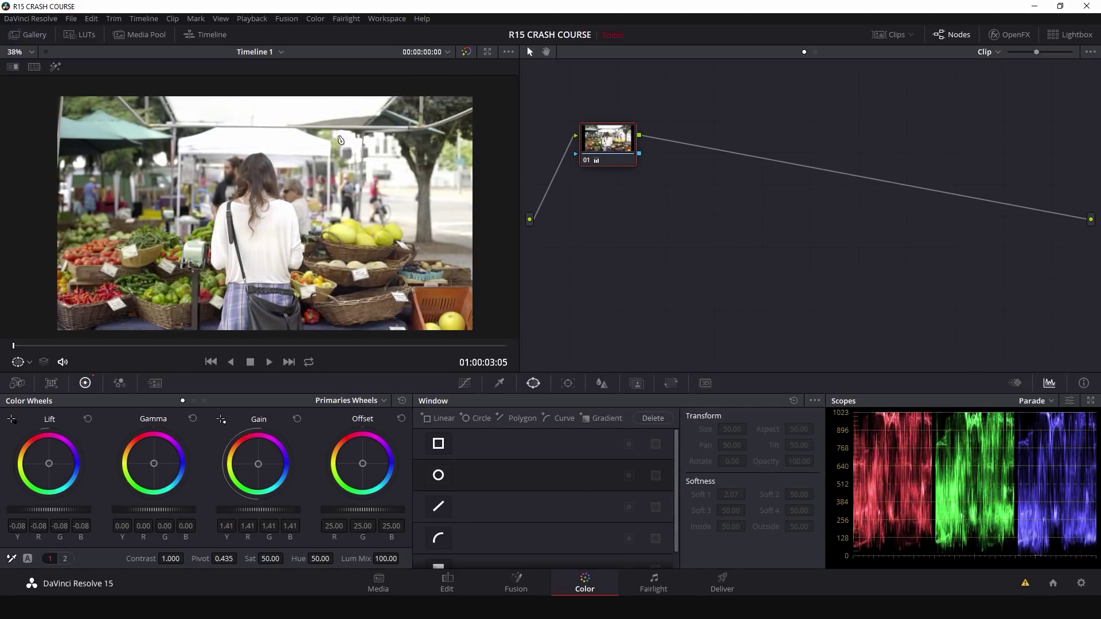
pyautogui.click(297, 419)
pyautogui.moveTo(247, 506); pyautogui.dragTo(251, 503)
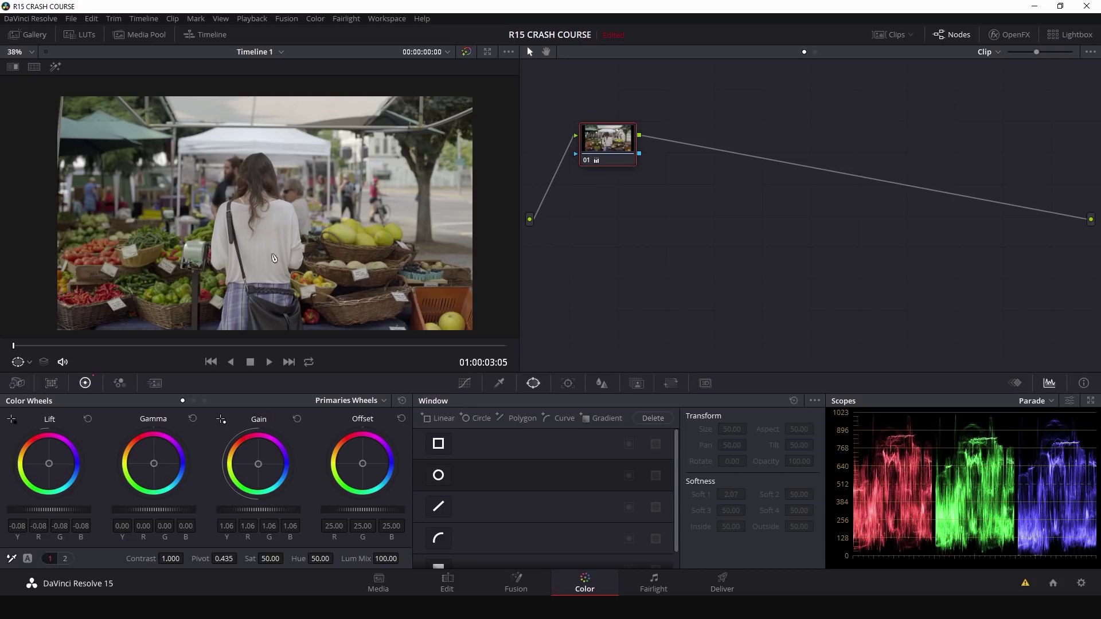
# Step: Raise node 01's saturation to 75 and its gamma to 0.04, checking the image at other frames
pyautogui.moveTo(274, 558); pyautogui.dragTo(322, 557)
pyautogui.moveTo(217, 346)
pyautogui.mouseDown()
pyautogui.moveTo(194, 346)
pyautogui.moveTo(279, 334)
pyautogui.moveTo(141, 336)
pyautogui.moveTo(216, 338)
pyautogui.mouseUp()
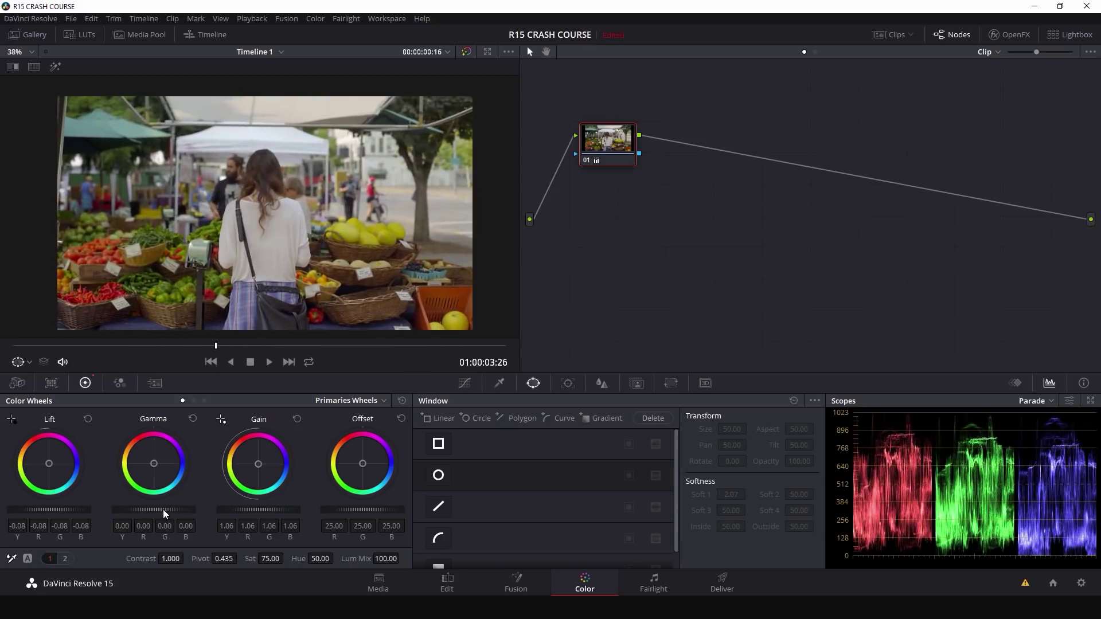
pyautogui.moveTo(154, 511); pyautogui.dragTo(164, 510)
pyautogui.moveTo(239, 346); pyautogui.dragTo(187, 345)
# Step: Label node 01 Correction
pyautogui.rightClick(607, 136)
pyautogui.click(636, 160)
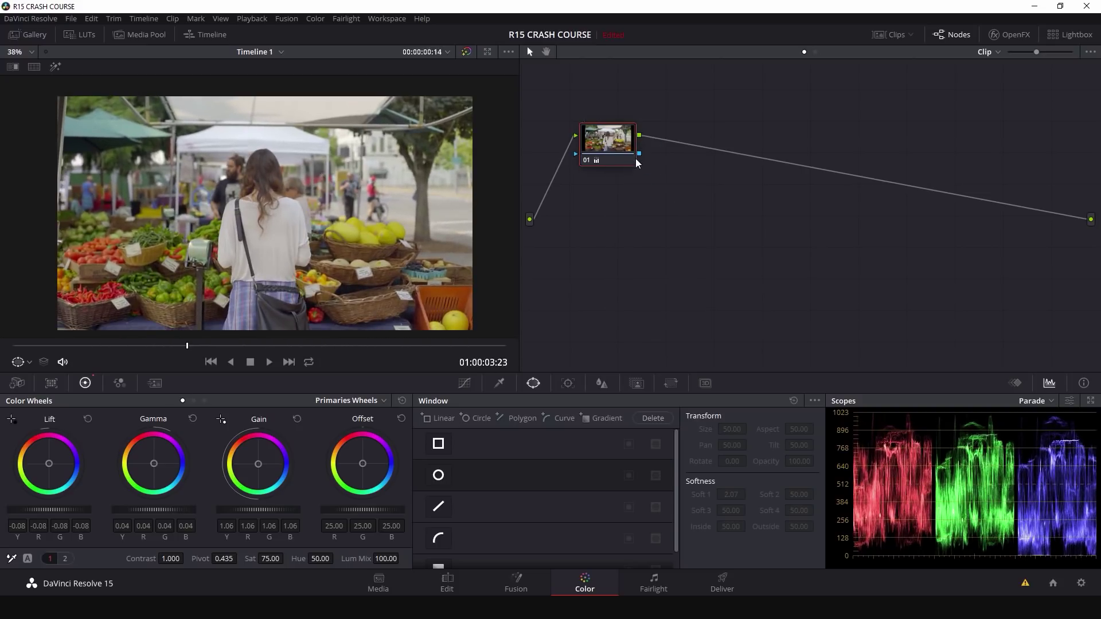
pyautogui.write('Correction')
pyautogui.press('Return')
# Step: Add serial node 02 after the Correction node and shape a gentle S-curve on it for contrast
pyautogui.hotkey('alt', 's')
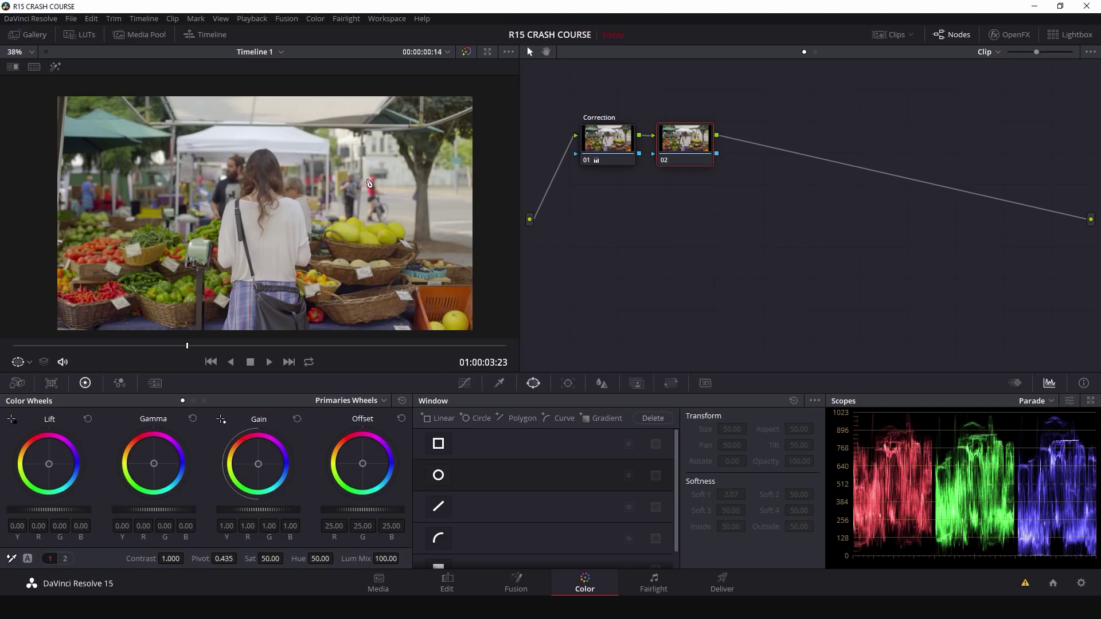
pyautogui.click(465, 384)
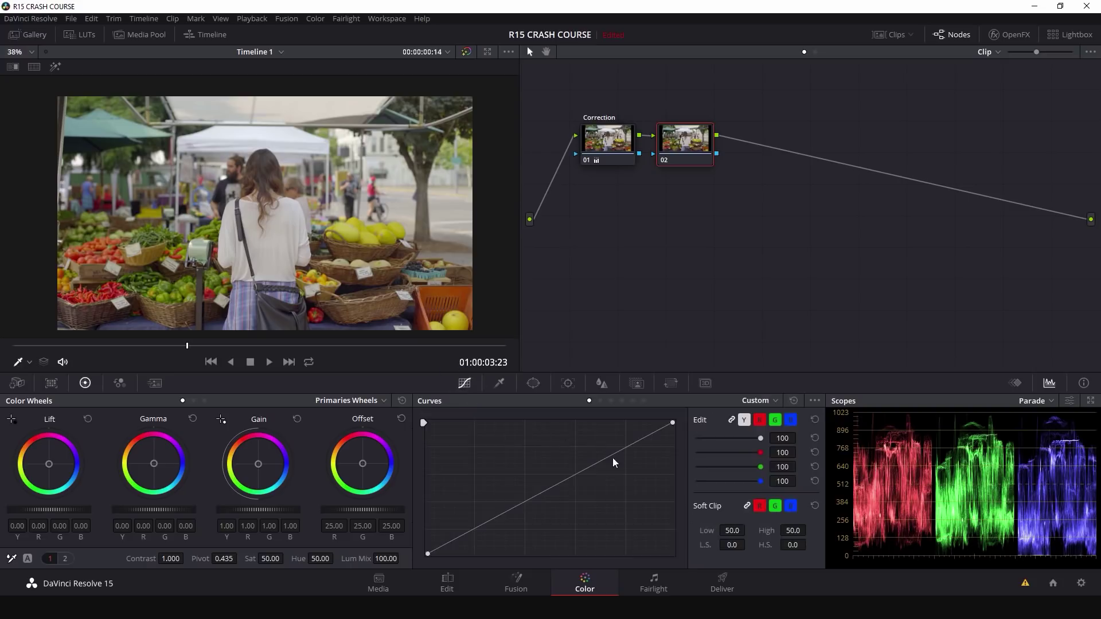
pyautogui.moveTo(612, 458); pyautogui.dragTo(596, 452)
pyautogui.moveTo(485, 513); pyautogui.dragTo(491, 521)
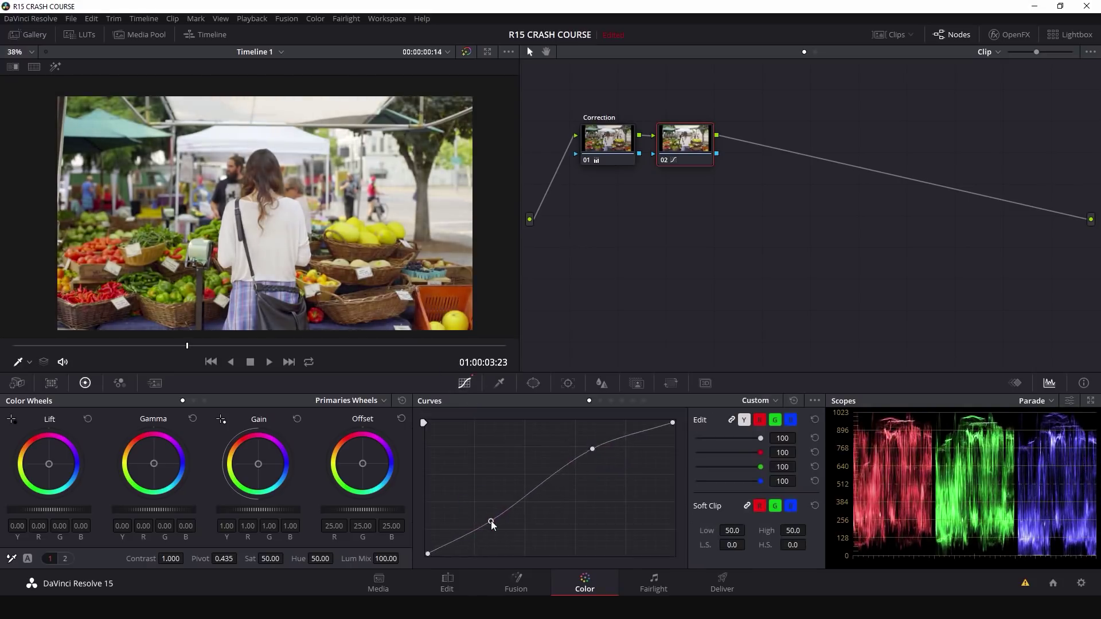
pyautogui.moveTo(592, 450); pyautogui.dragTo(588, 460)
pyautogui.moveTo(489, 520); pyautogui.dragTo(492, 523)
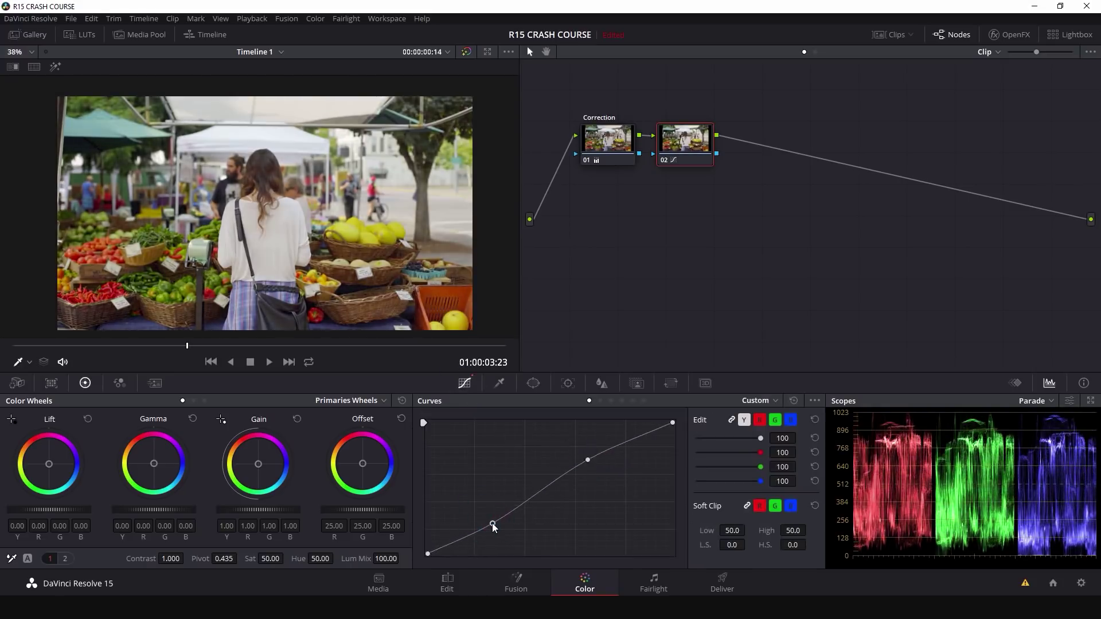
# Step: Label node 02 CURVE
pyautogui.click(664, 161)
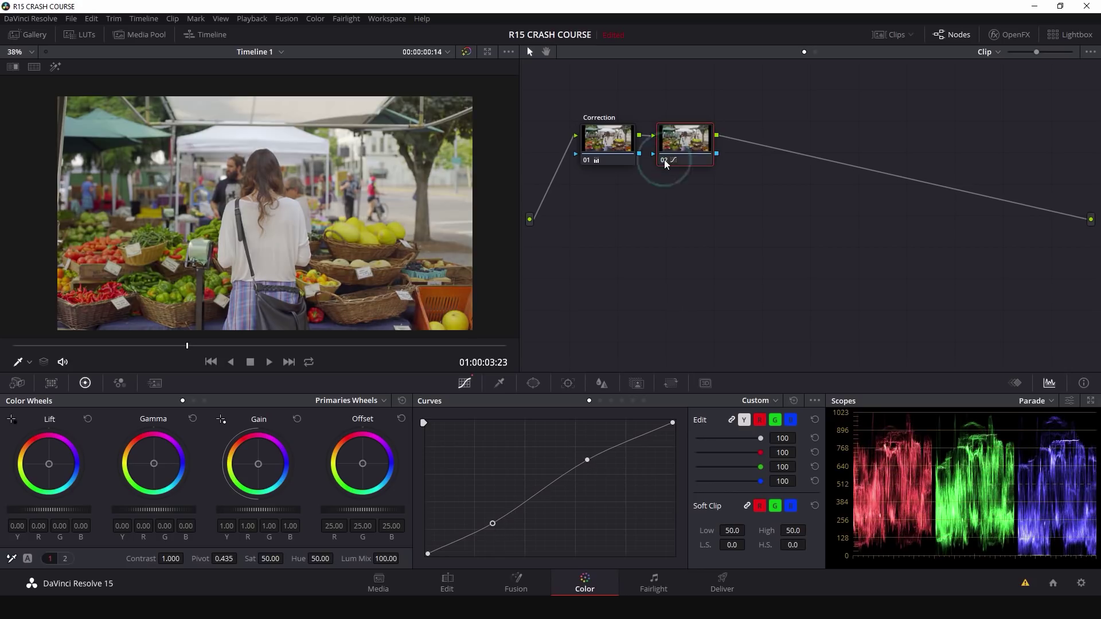
pyautogui.write('CURVE')
pyautogui.press('Return')
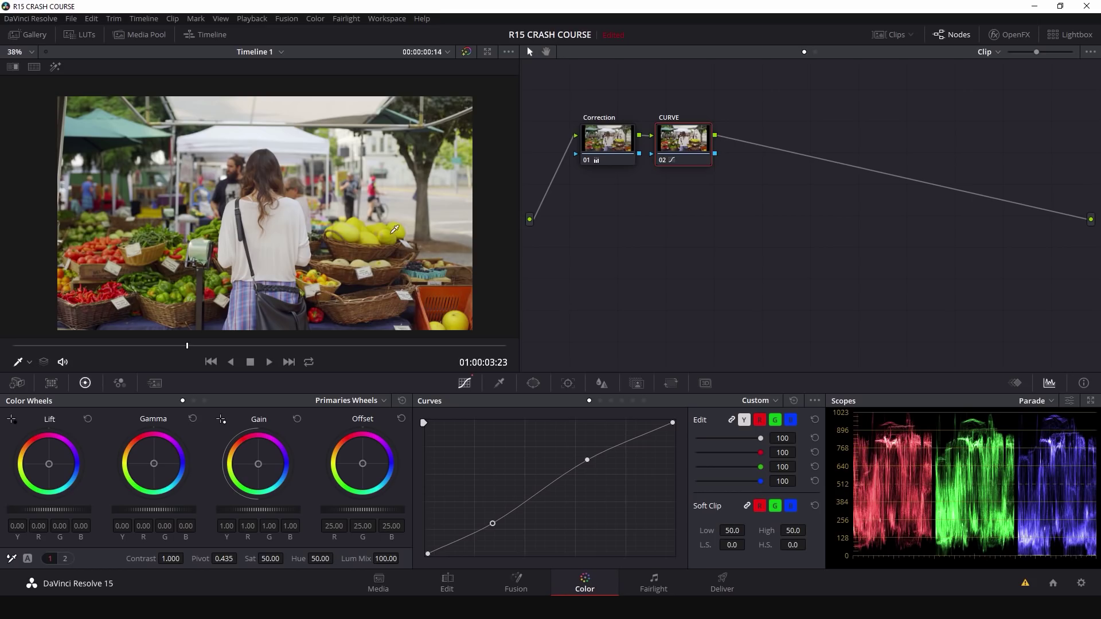
# Step: Add serial node 03 after CURVE with a large oval window centred on the woman, aspect 57.27 and softness 13.46
pyautogui.hotkey('alt', 's')
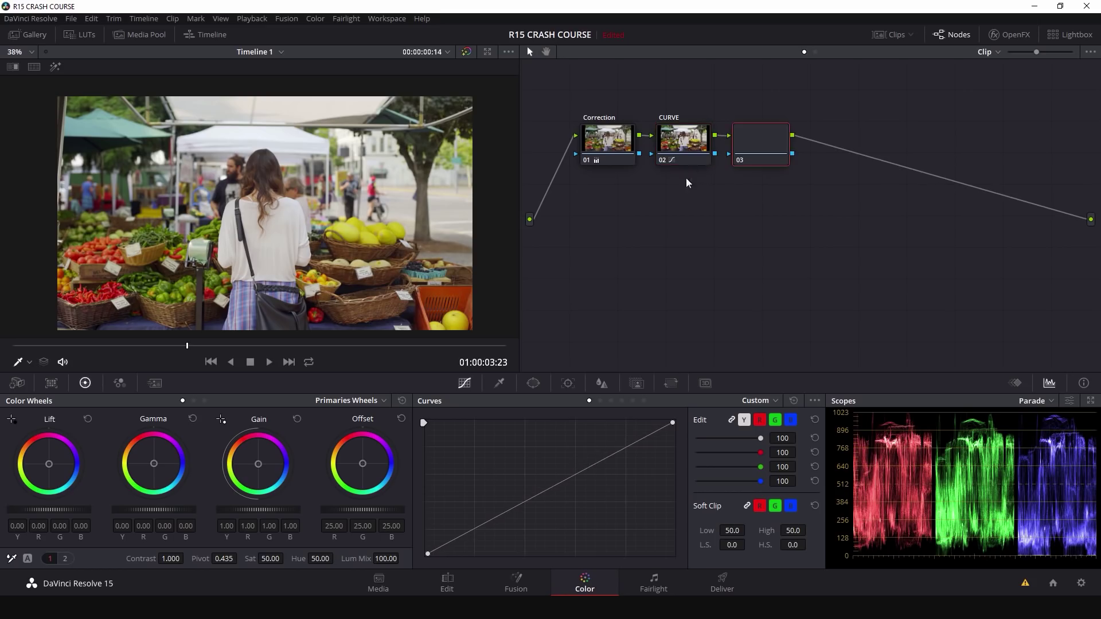
pyautogui.click(535, 384)
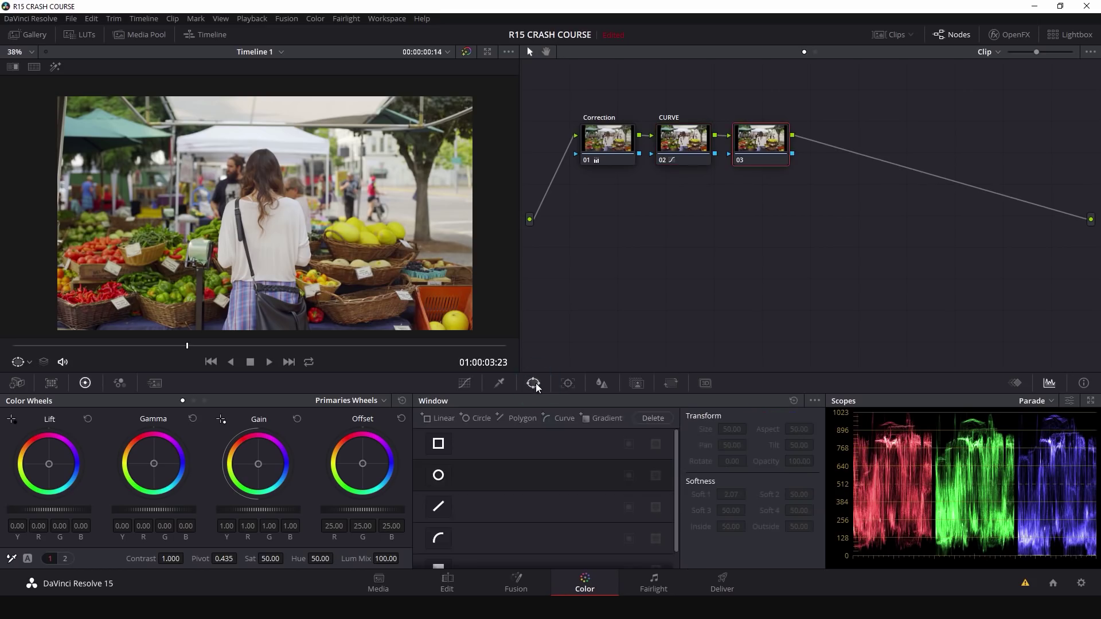
pyautogui.click(438, 476)
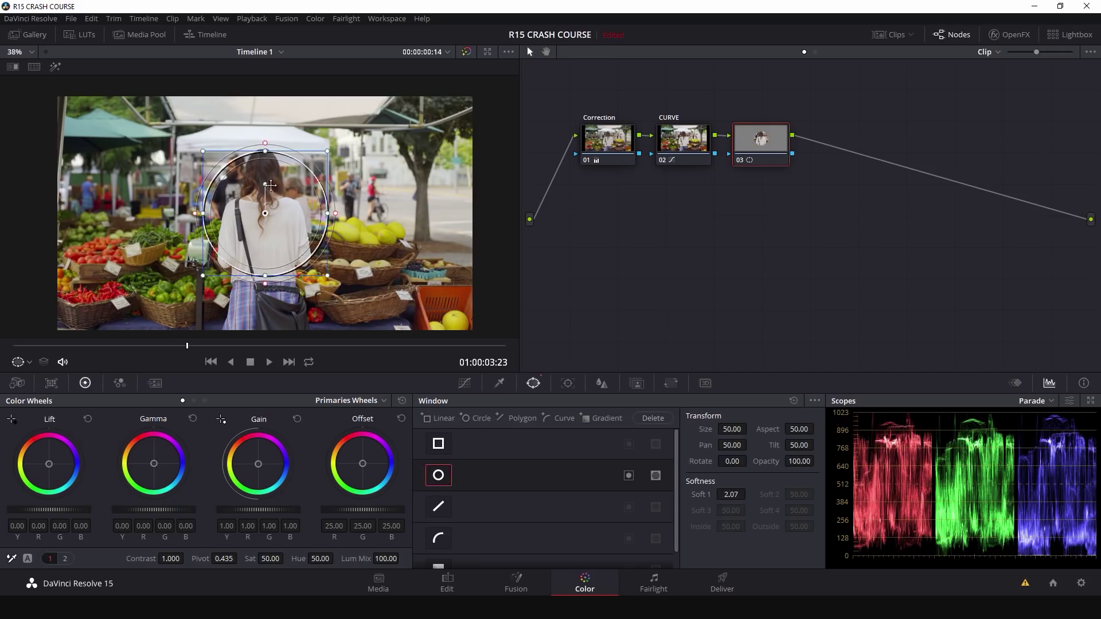
pyautogui.moveTo(329, 279); pyautogui.dragTo(427, 341)
pyautogui.moveTo(435, 213); pyautogui.dragTo(519, 215)
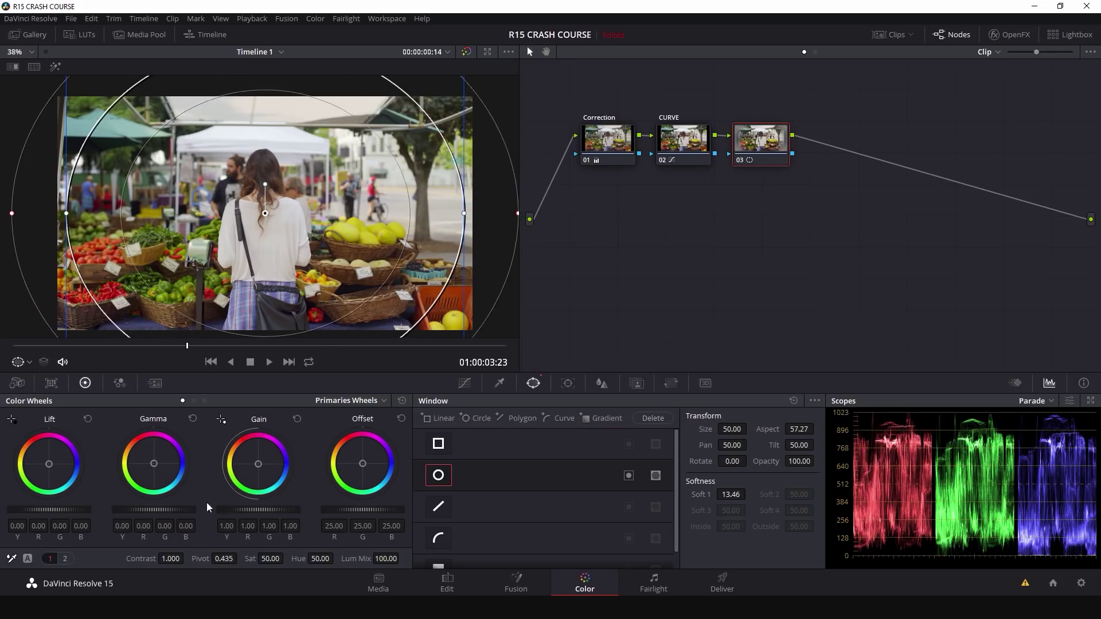
# Step: Lower node 03's gamma to -0.13 and invert its circular window to darken only the edges, comparing with the node off
pyautogui.moveTo(168, 500); pyautogui.dragTo(149, 500)
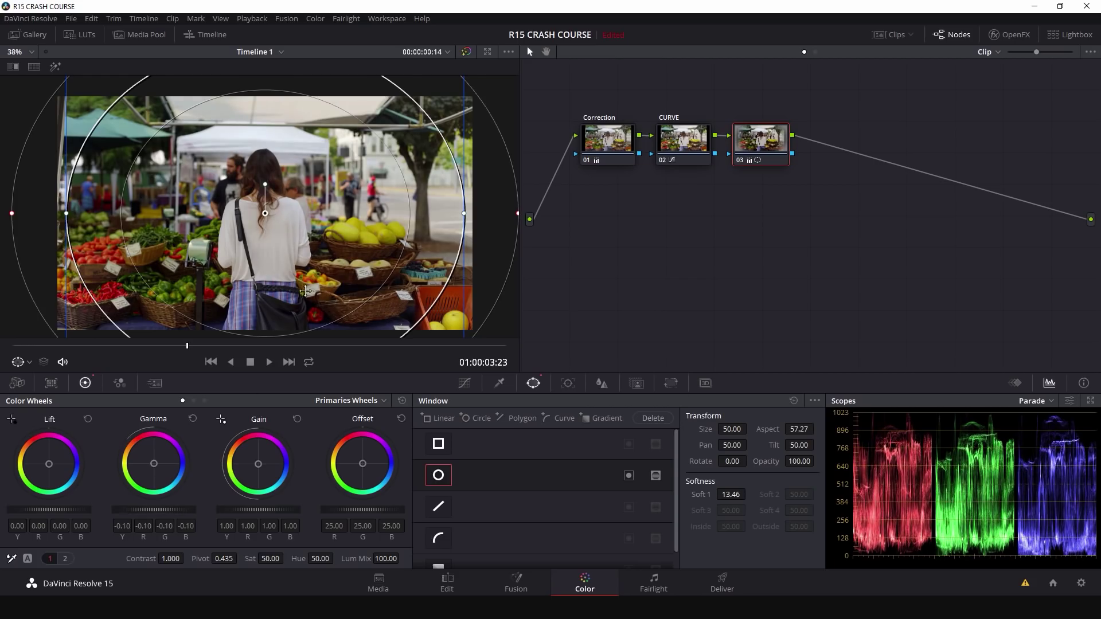
pyautogui.moveTo(159, 510); pyautogui.dragTo(152, 509)
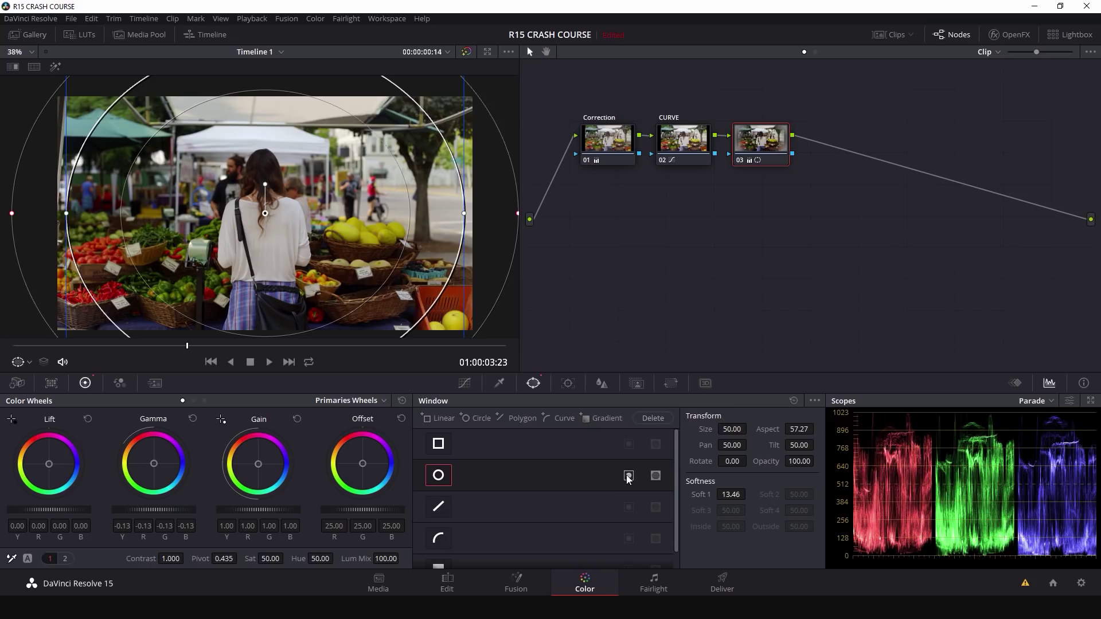
pyautogui.click(628, 477)
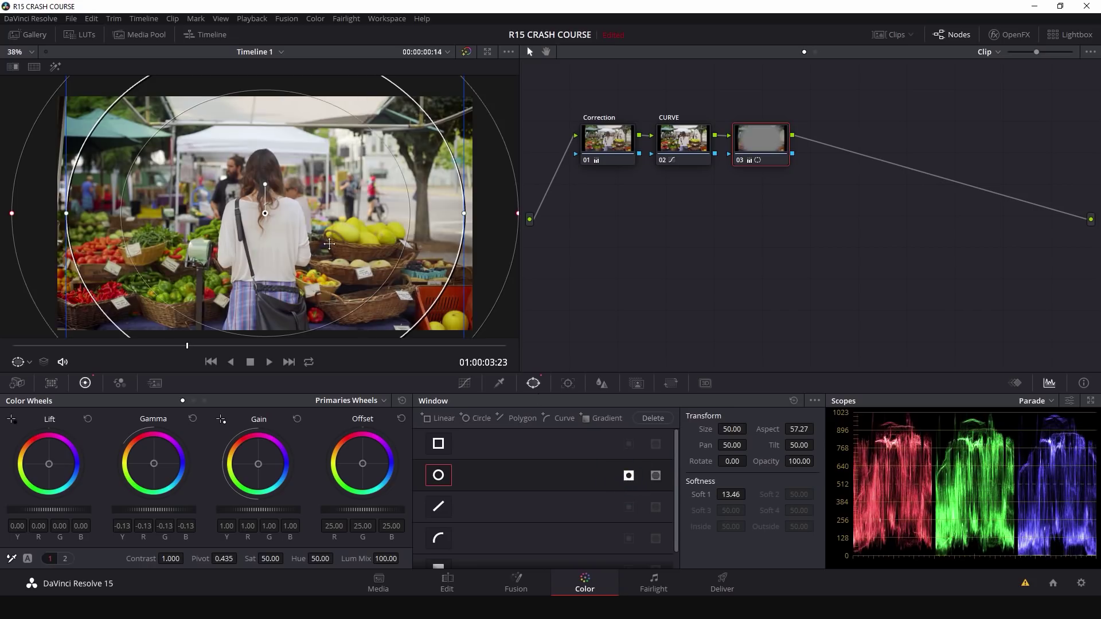
pyautogui.click(740, 160)
pyautogui.click(741, 160)
pyautogui.click(741, 159)
pyautogui.click(740, 159)
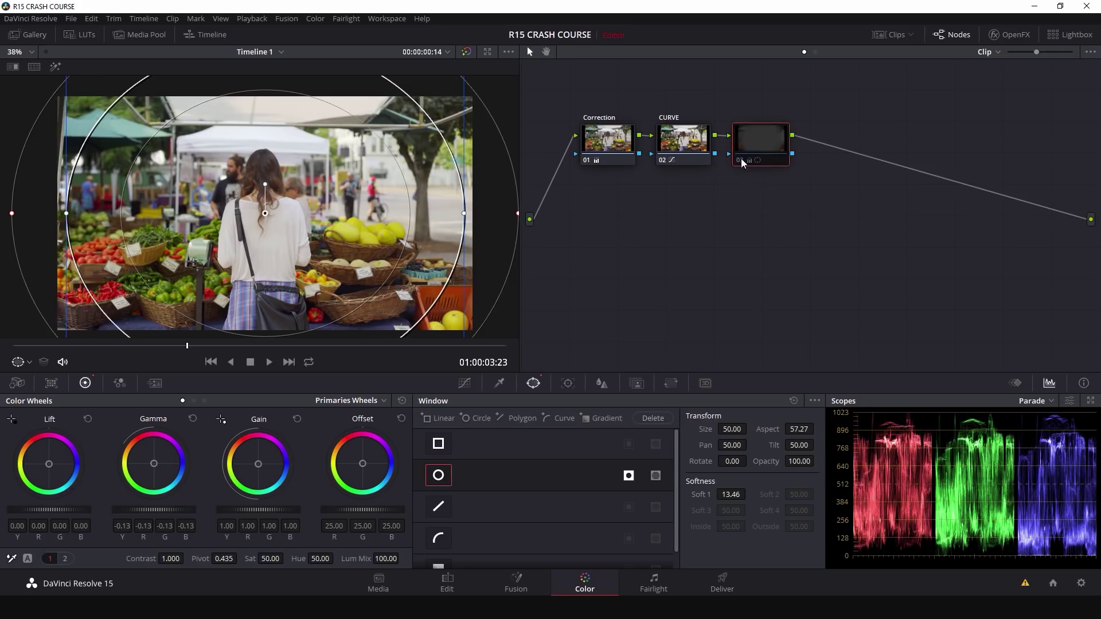
# Step: Label node 03 Vignette
pyautogui.rightClick(764, 132)
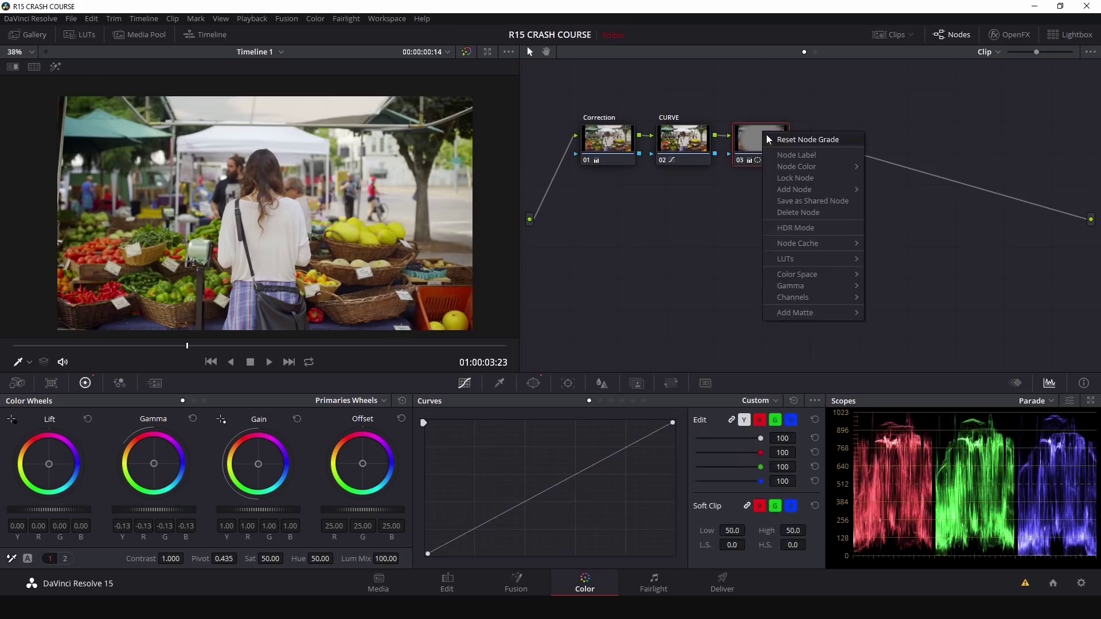
pyautogui.click(797, 152)
pyautogui.write('Vignette')
pyautogui.press('Return')
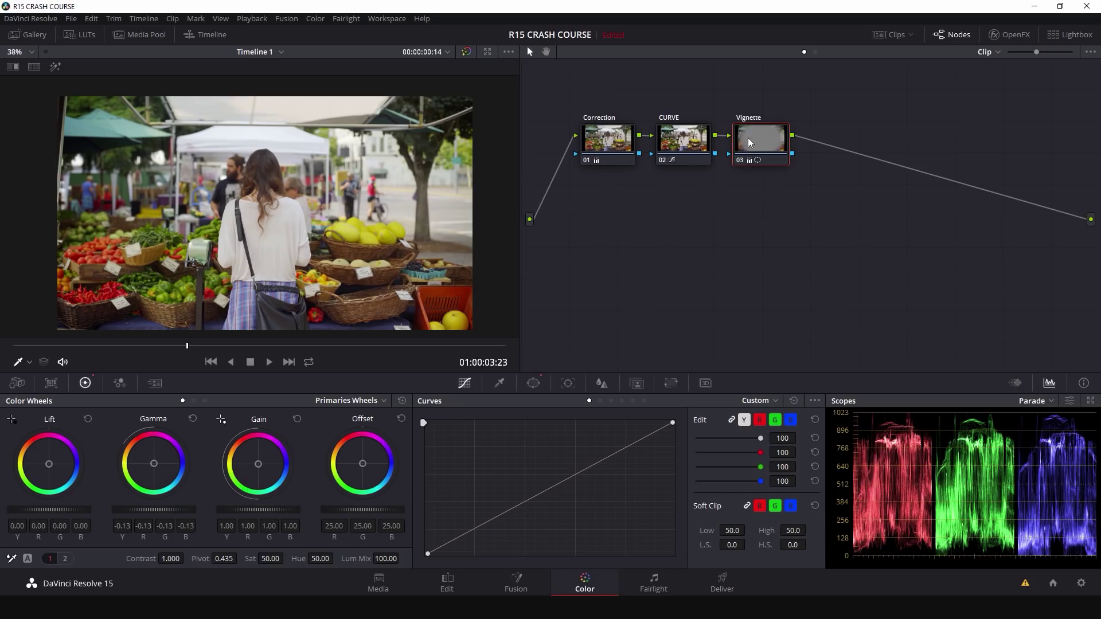
# Step: Compare the image with the Vignette and CURVE nodes switched off and on
pyautogui.click(739, 161)
pyautogui.click(739, 161)
pyautogui.click(663, 160)
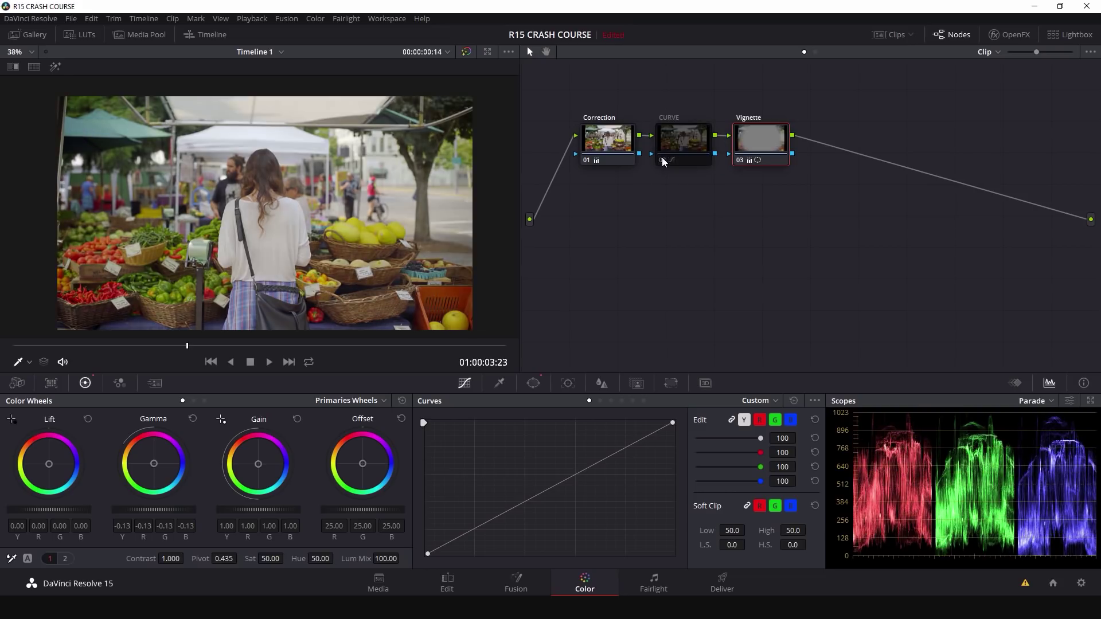
pyautogui.click(663, 161)
pyautogui.click(978, 121)
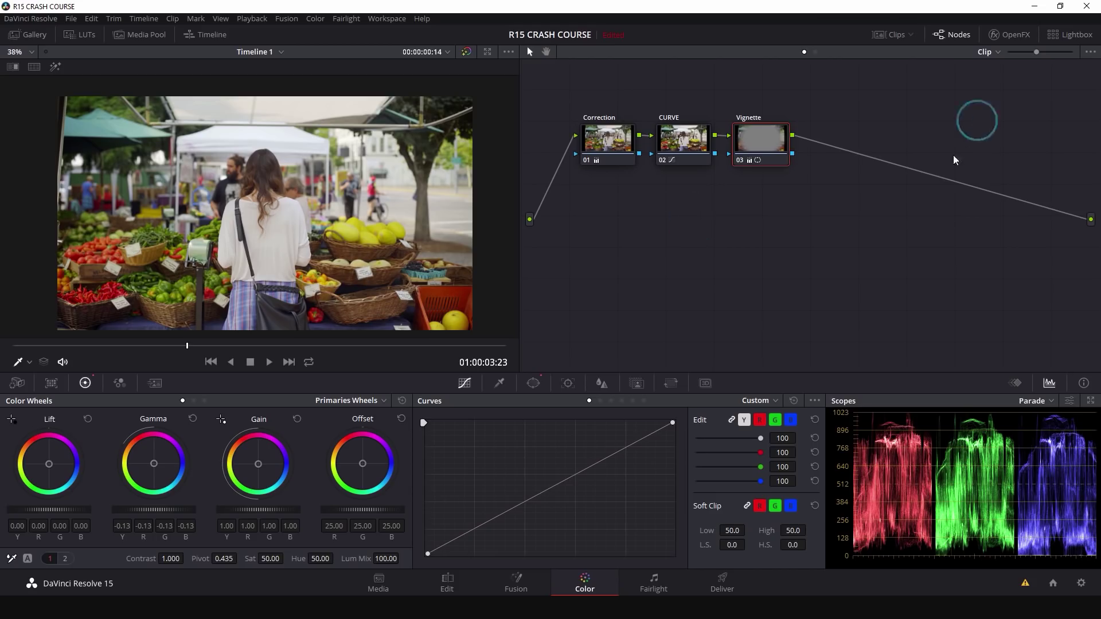
# Step: Browse the effects available in the OpenFX library
pyautogui.click(1012, 36)
pyautogui.scroll(-5, 969, 172)
pyautogui.scroll(-10, 955, 193)
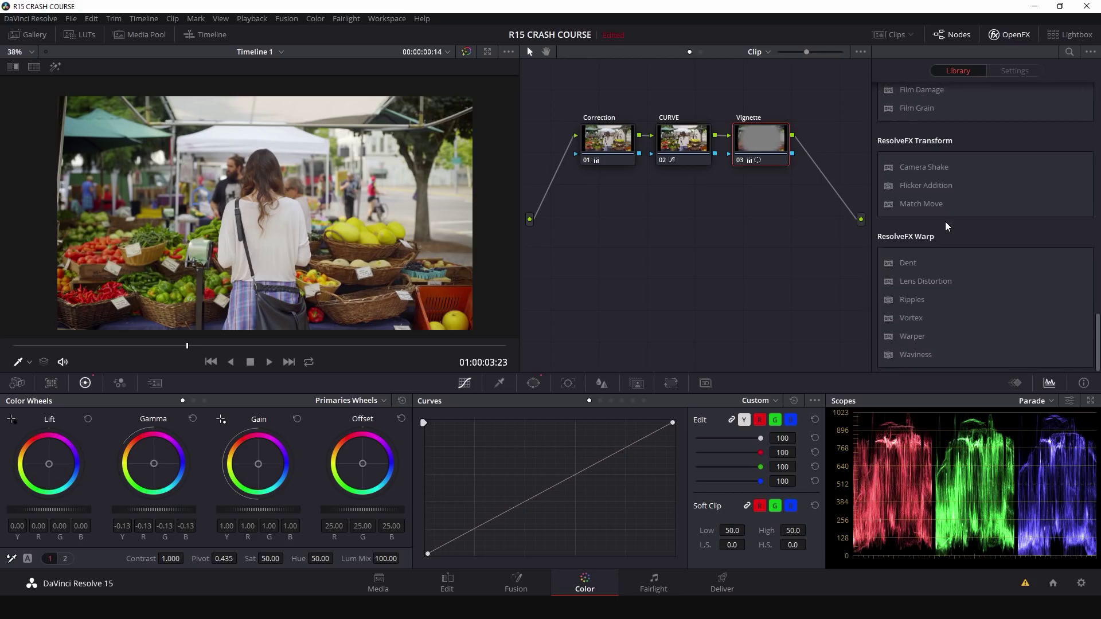
pyautogui.scroll(10, 949, 229)
pyautogui.scroll(4, 953, 235)
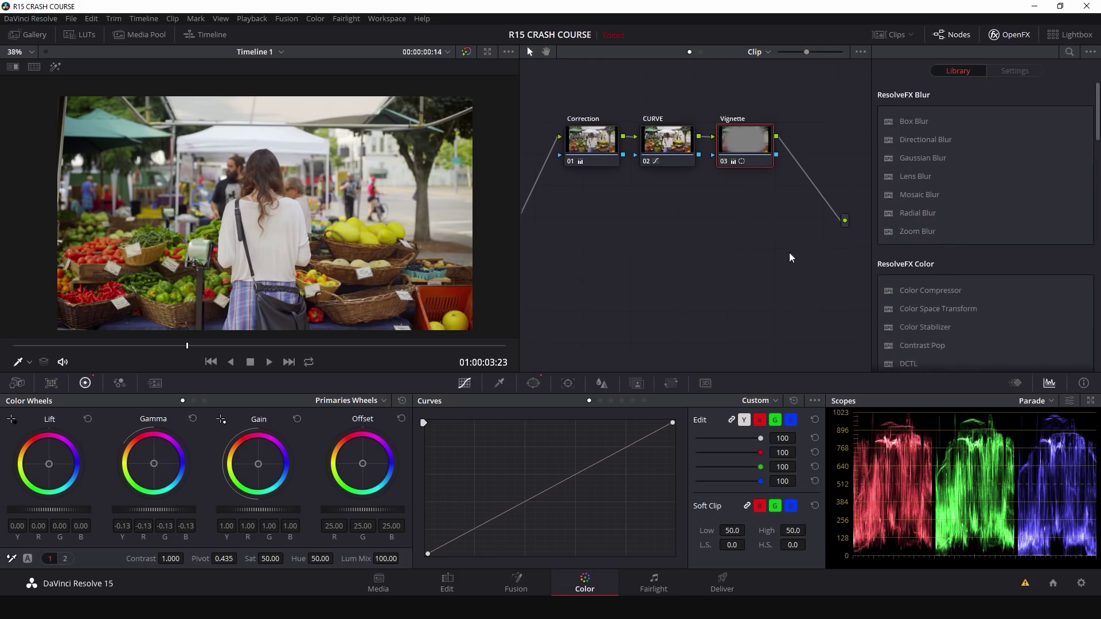
# Step: Try the Light Rays effect on a new serial node 04 after Vignette, then delete that node and close the effects library
pyautogui.moveTo(929, 216); pyautogui.dragTo(786, 167)
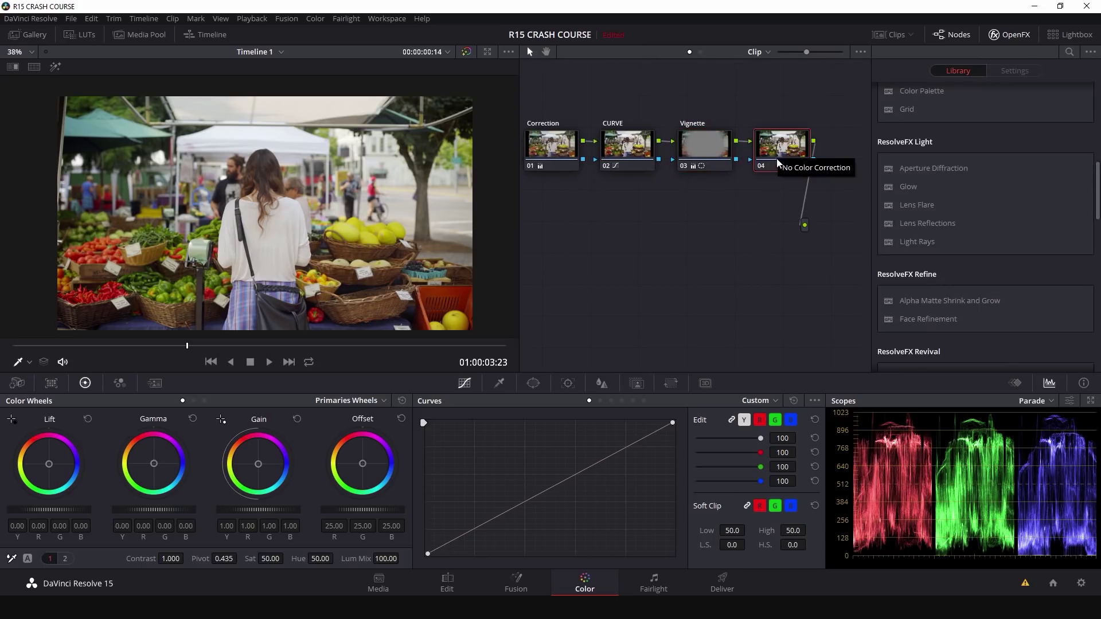
pyautogui.moveTo(916, 242); pyautogui.dragTo(775, 144)
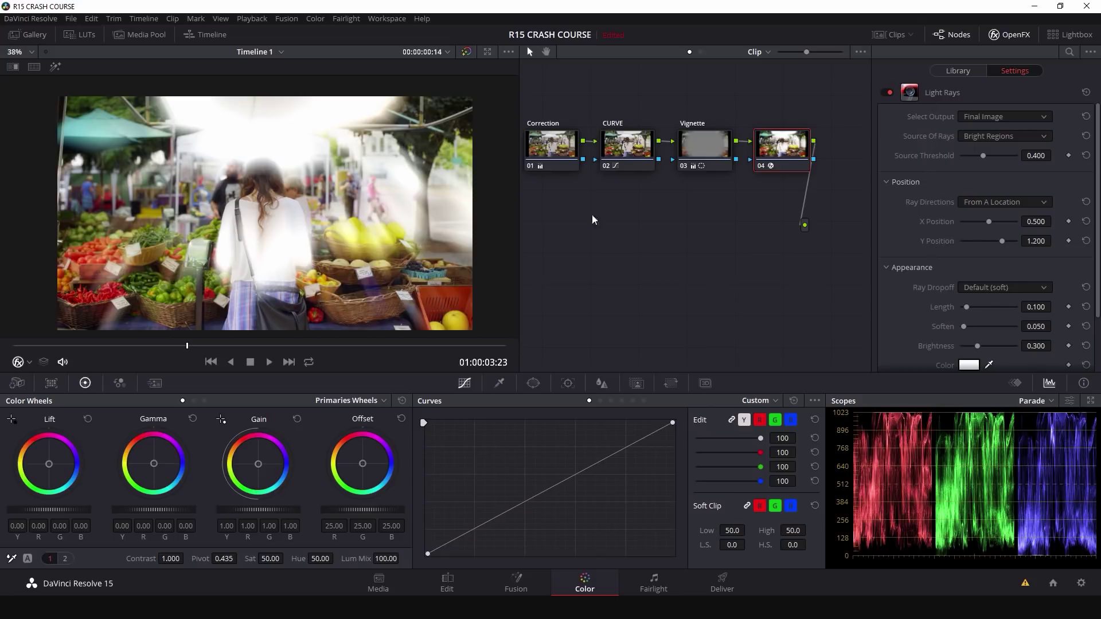
pyautogui.moveTo(988, 222)
pyautogui.mouseDown()
pyautogui.moveTo(965, 222)
pyautogui.moveTo(1001, 221)
pyautogui.moveTo(988, 222)
pyautogui.mouseUp()
pyautogui.press('Delete')
pyautogui.click(1008, 35)
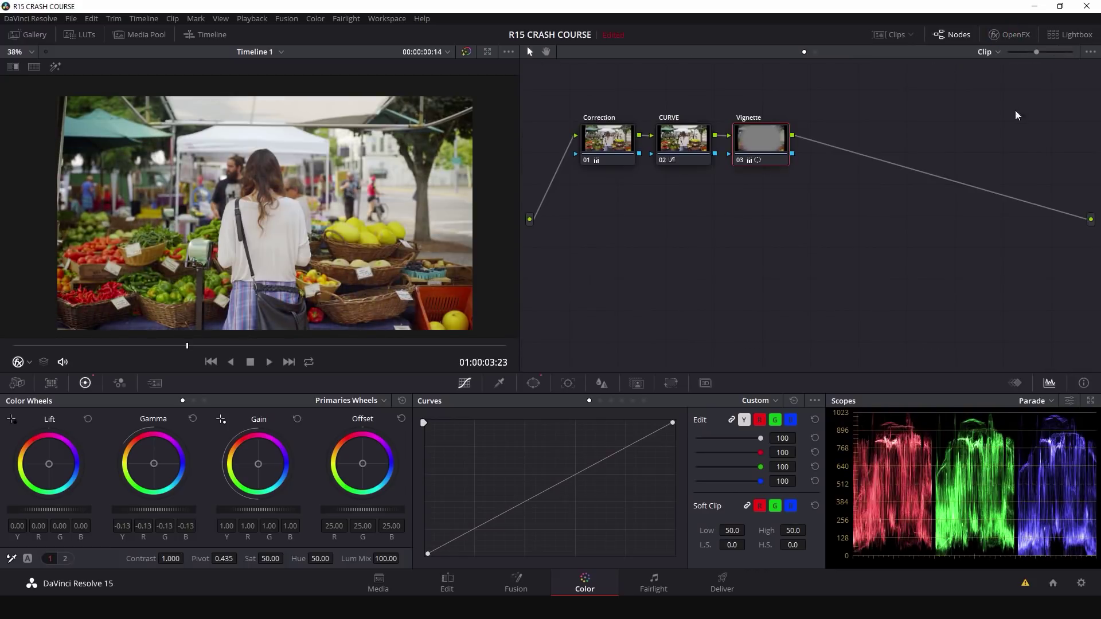
# Step: Review all timeline clips in the Lightbox and return to grading with the first clip, the woman and girl, selected
pyautogui.click(1069, 38)
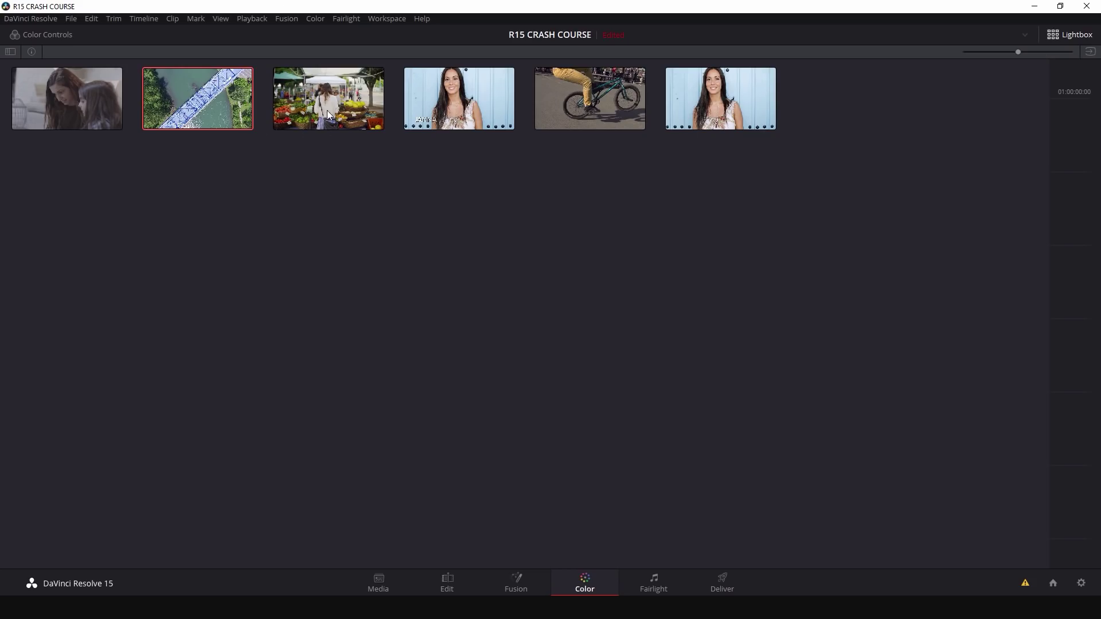
pyautogui.click(145, 118)
pyautogui.click(75, 97)
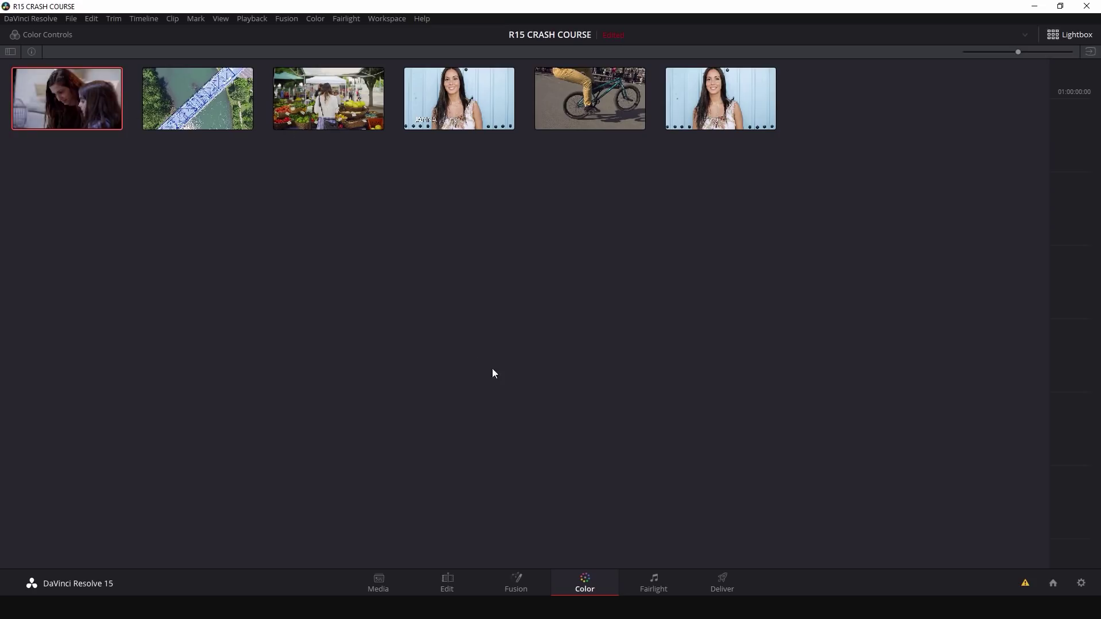
pyautogui.click(1070, 34)
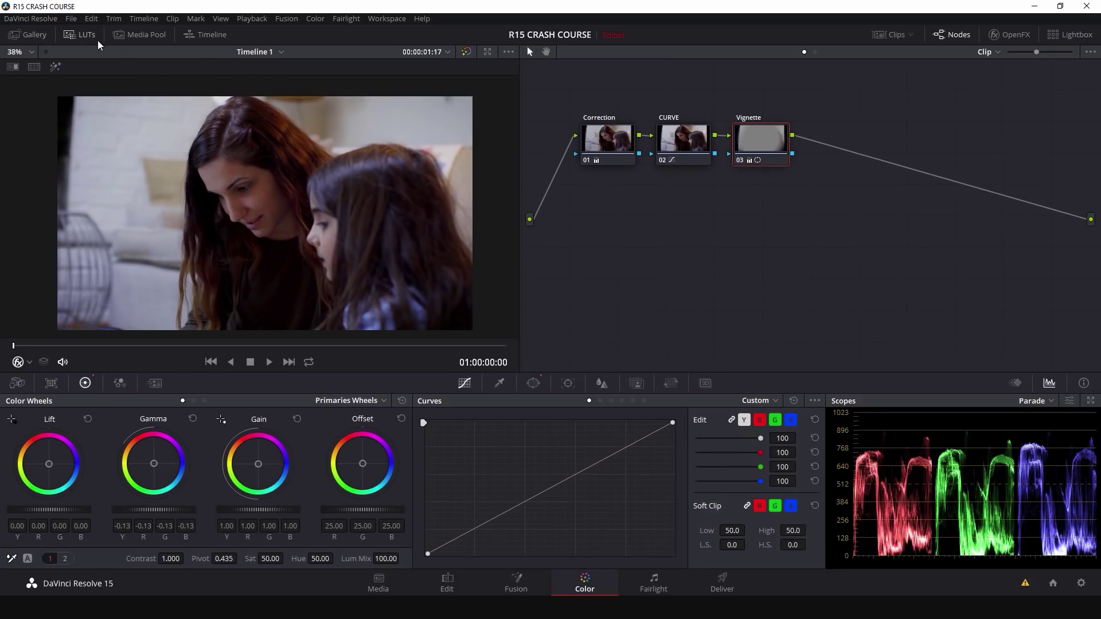
# Step: Show the clip thumbnails, try copying clip 01's grade onto bridge clip 02, and undo the copy
pyautogui.click(892, 34)
pyautogui.click(152, 334)
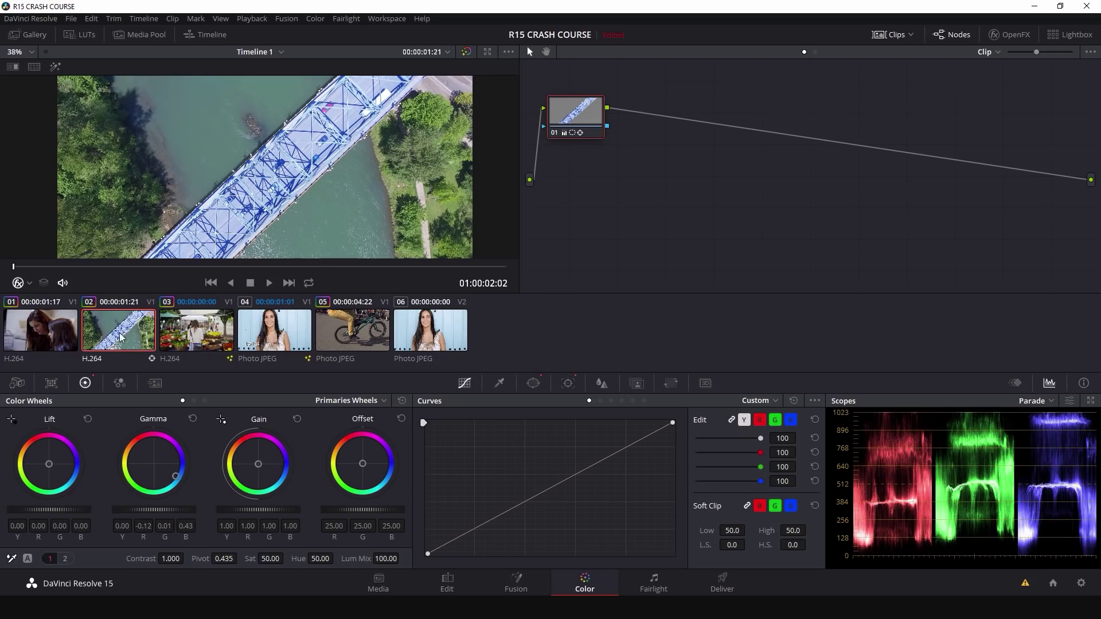
pyautogui.middleClick(40, 337)
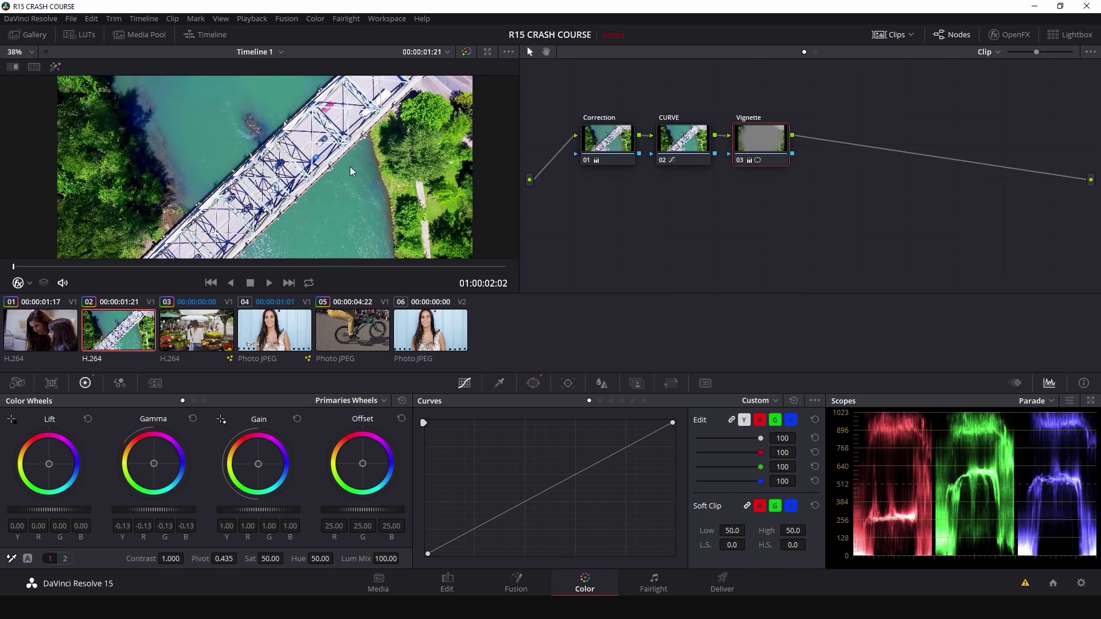
pyautogui.hotkey('ctrl', 'z')
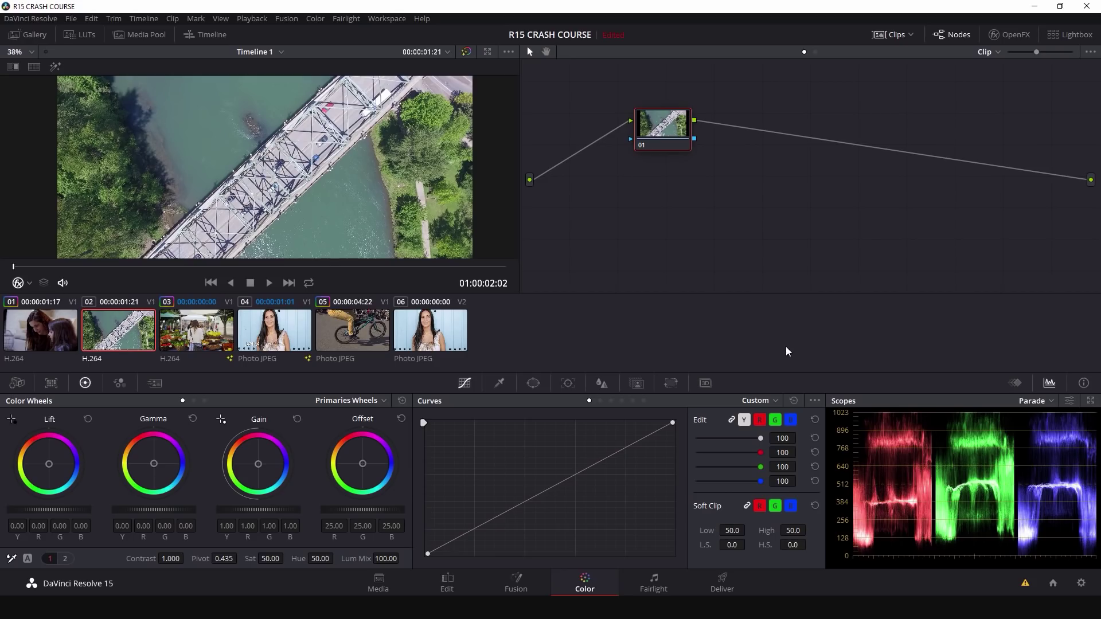
# Step: Import Happy Rock.wav onto track Audio 1 at the start of the timeline on the Edit page
pyautogui.click(654, 584)
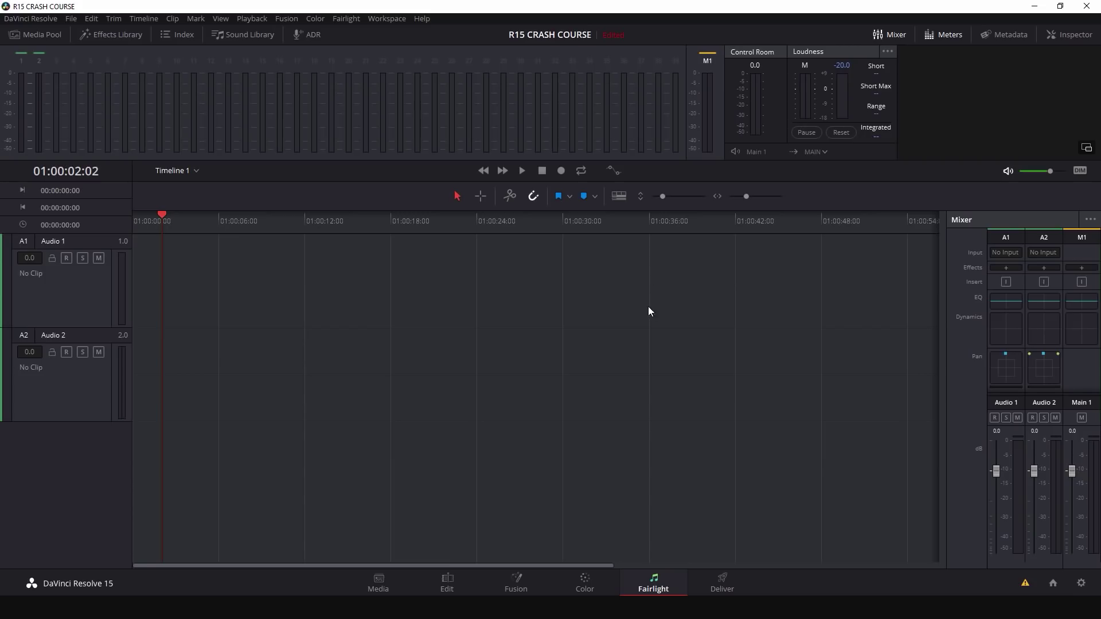
pyautogui.press('Home')
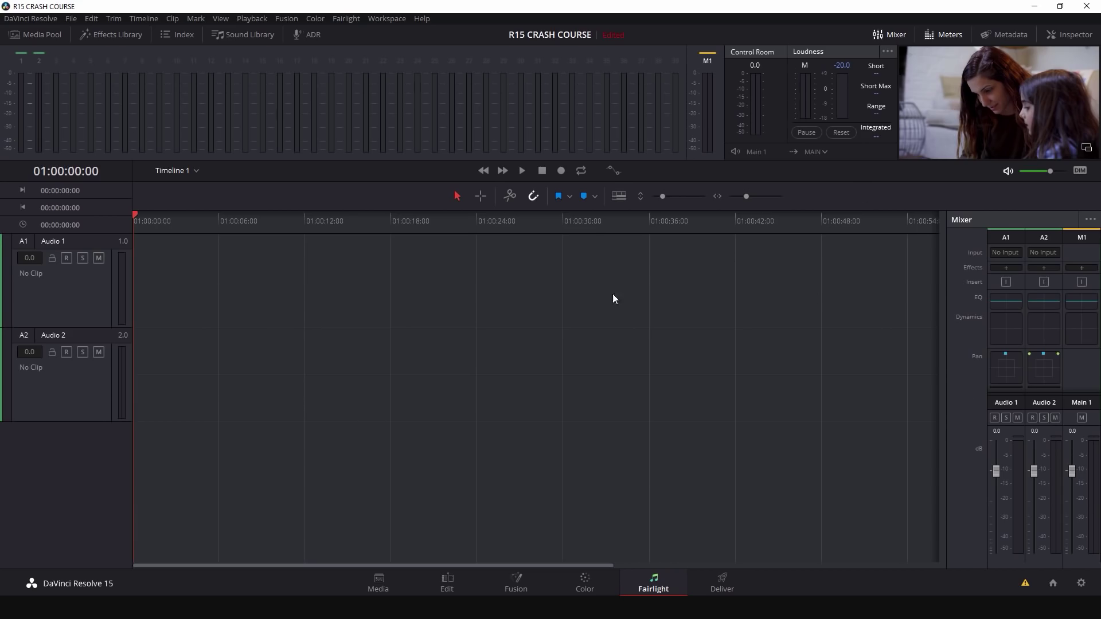
pyautogui.click(447, 582)
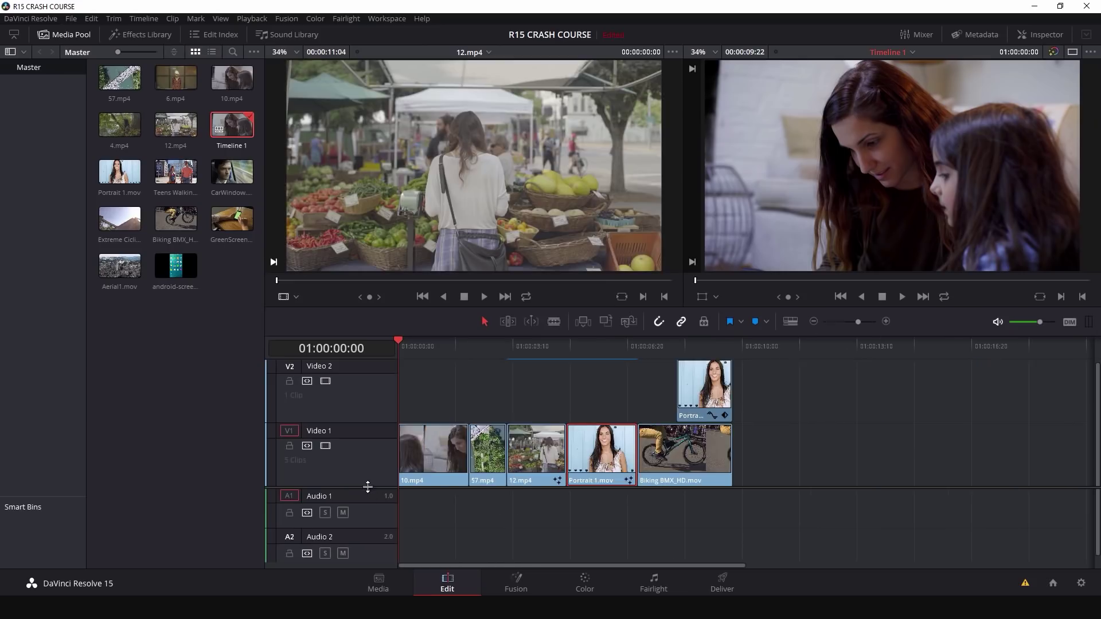
pyautogui.scroll(-2, 370, 488)
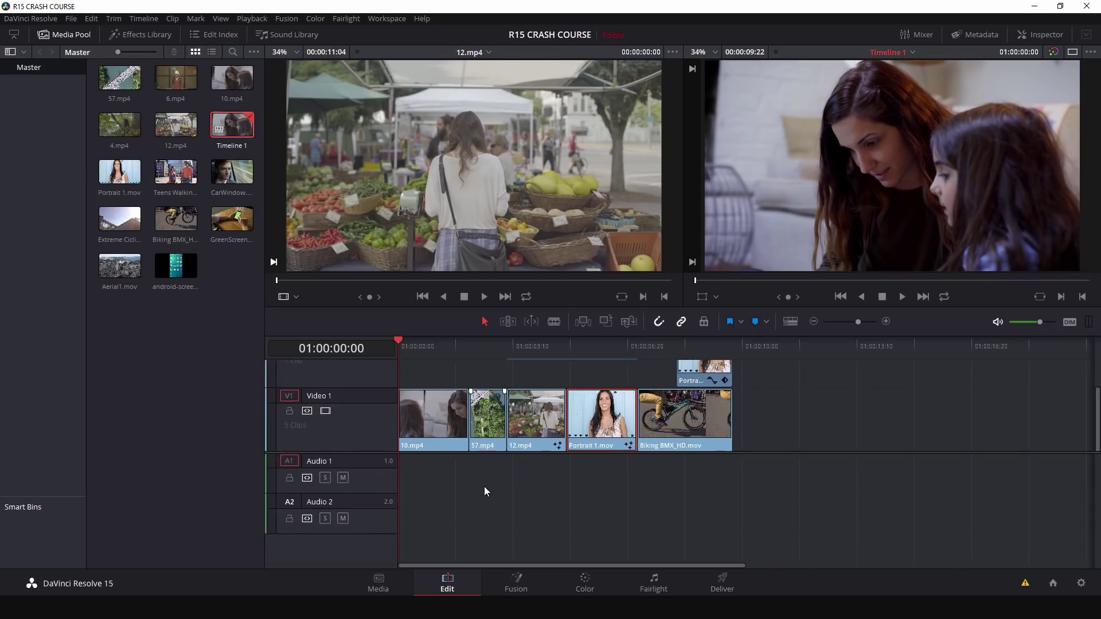
pyautogui.hotkey('alt', 'Tab')
pyautogui.moveTo(137, 425); pyautogui.dragTo(446, 473)
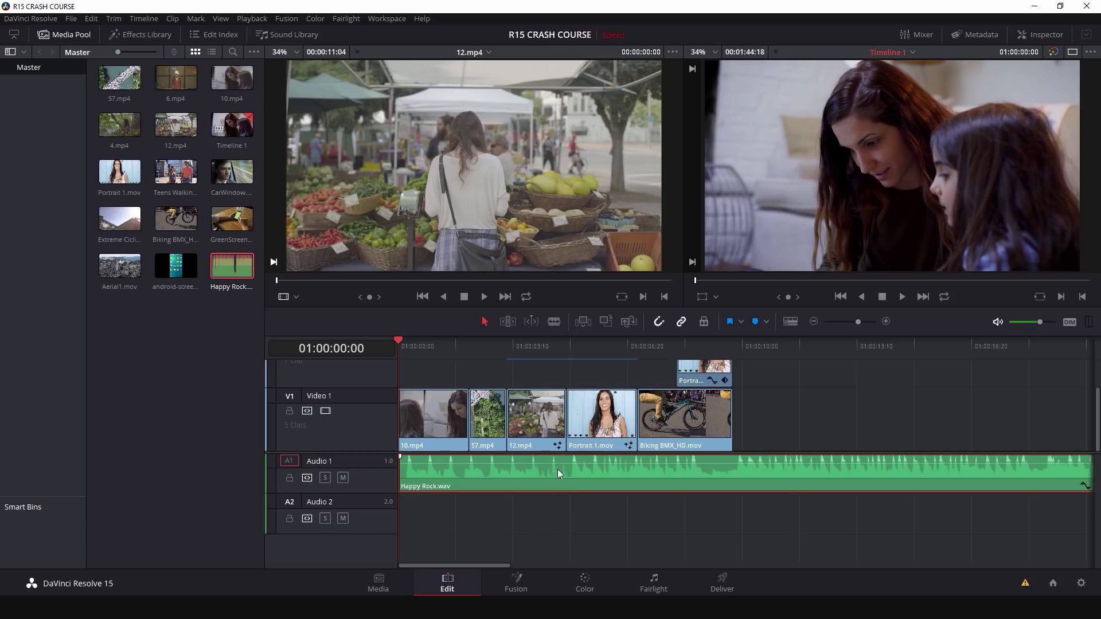
# Step: Play part of the music on the Fairlight page to check the Audio 1 and main meters
pyautogui.click(645, 576)
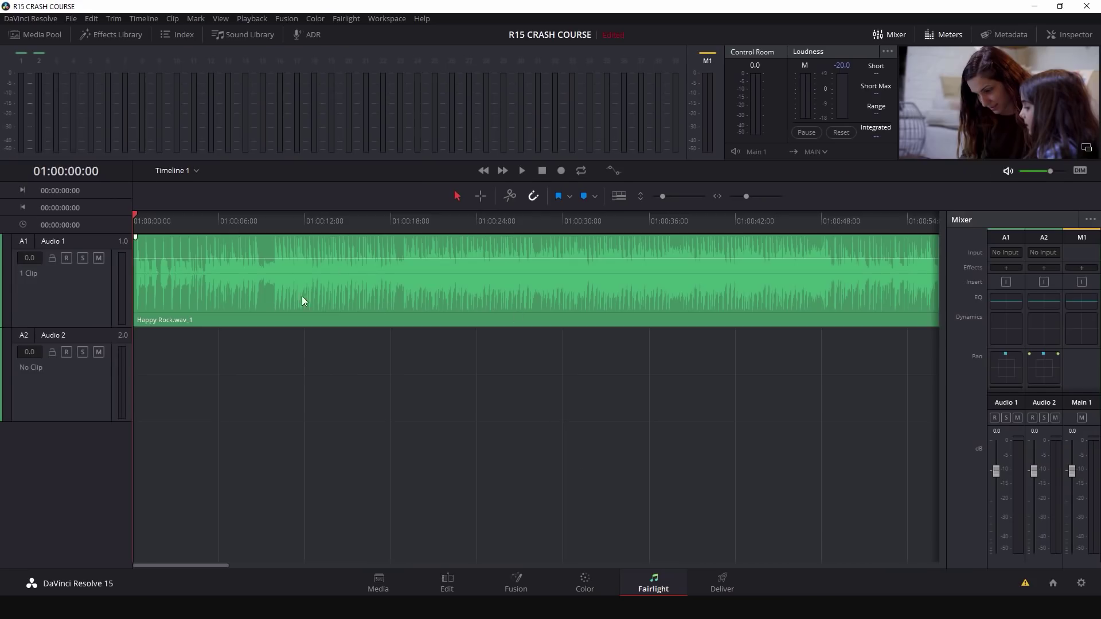
pyautogui.click(172, 219)
pyautogui.press('space')
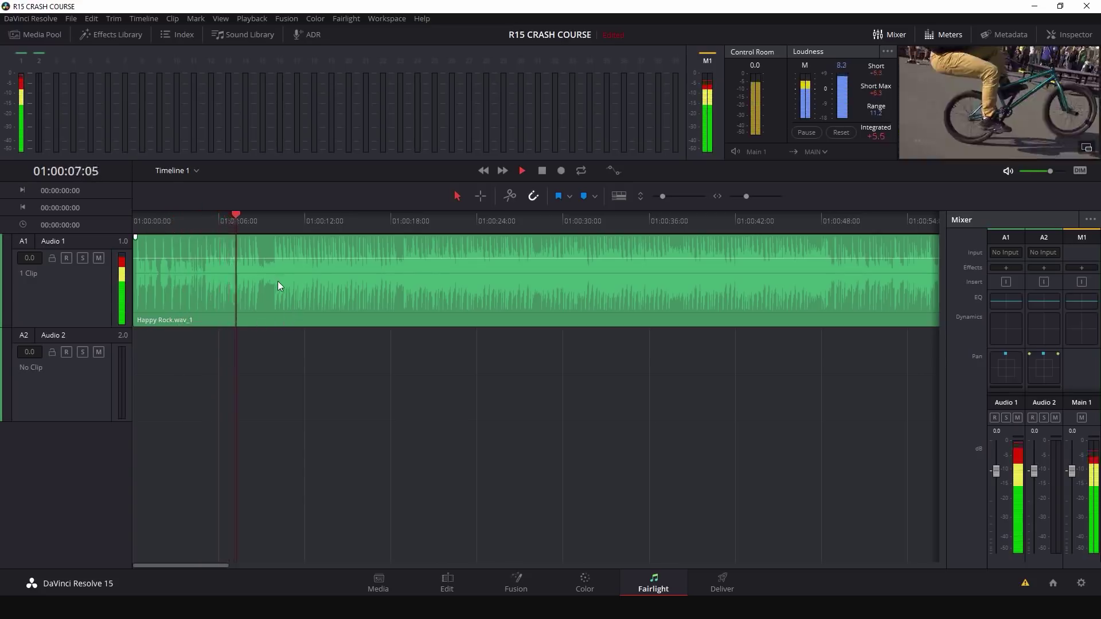
pyautogui.press('space')
pyautogui.click(154, 221)
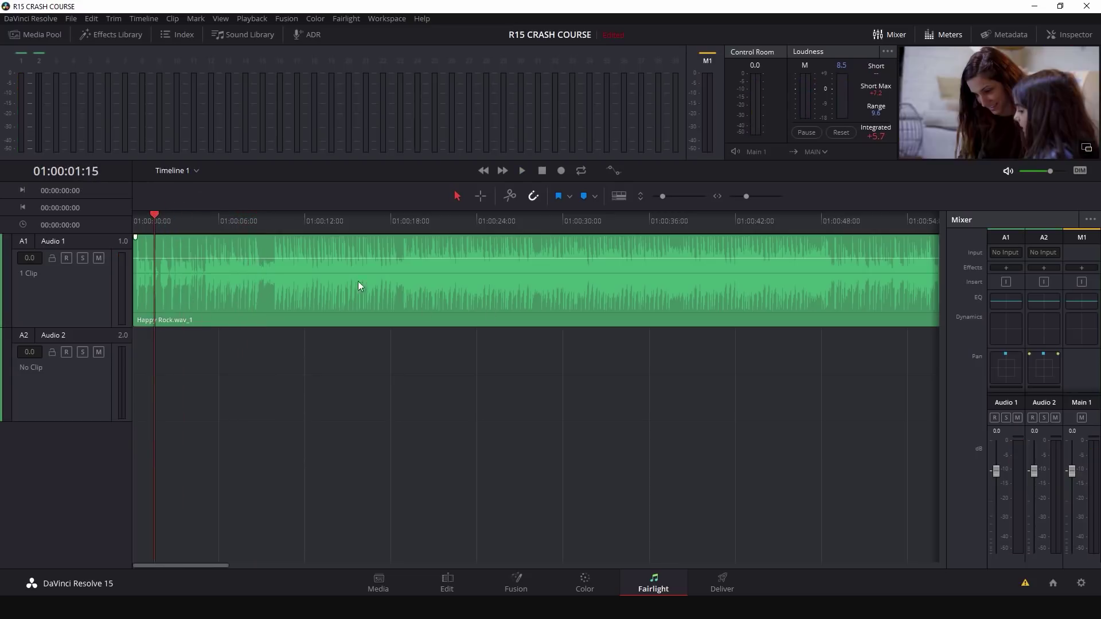
# Step: Trim the end of Happy Rock.wav to about 47 seconds and try lowering the Audio 1 fader
pyautogui.moveTo(746, 196); pyautogui.dragTo(744, 196)
pyautogui.moveTo(880, 246); pyautogui.dragTo(465, 247)
pyautogui.moveTo(244, 256)
pyautogui.mouseDown()
pyautogui.moveTo(245, 270)
pyautogui.moveTo(247, 259)
pyautogui.mouseUp()
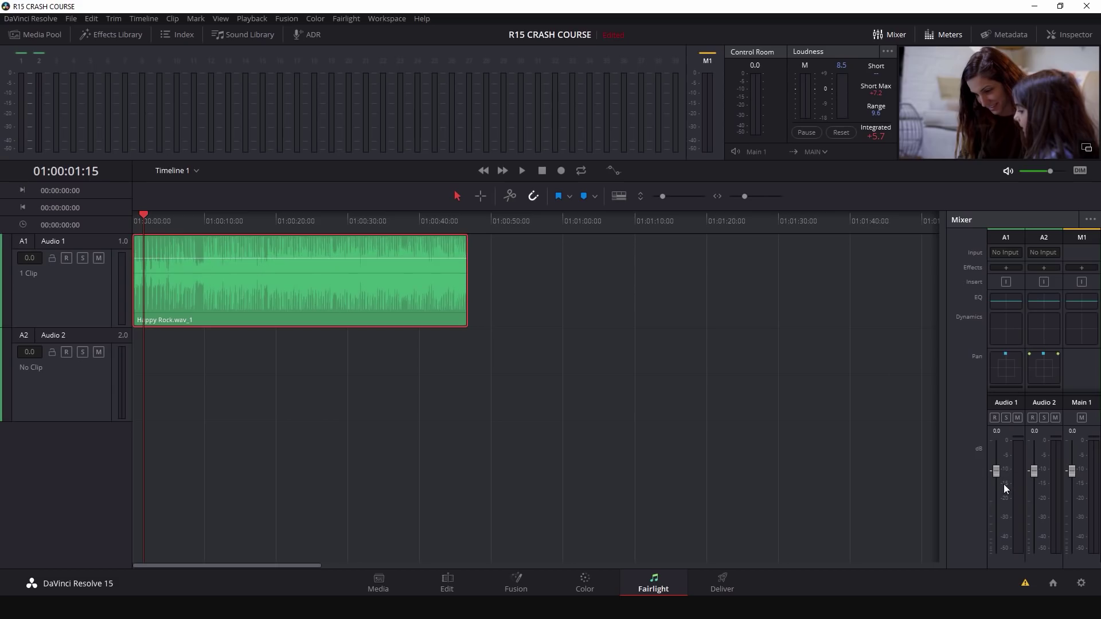
pyautogui.moveTo(998, 472); pyautogui.dragTo(1004, 489)
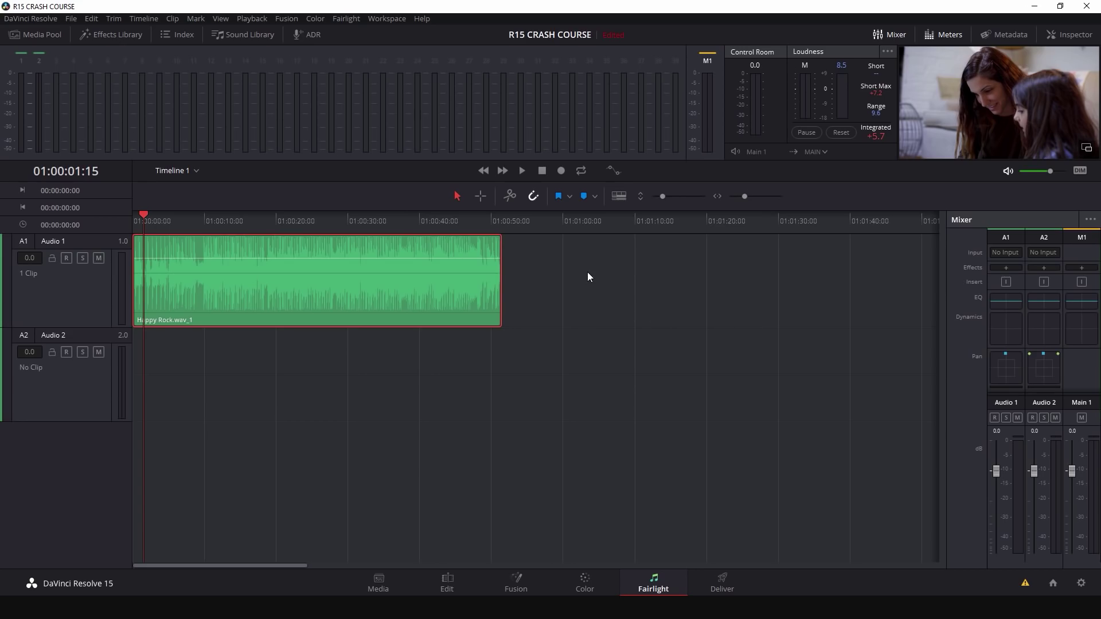
# Step: Add the Echo effect from the effects library to the Audio 1 track and remove it again
pyautogui.click(619, 196)
pyautogui.moveTo(196, 220)
pyautogui.mouseDown()
pyautogui.moveTo(287, 220)
pyautogui.moveTo(309, 236)
pyautogui.moveTo(205, 221)
pyautogui.mouseUp()
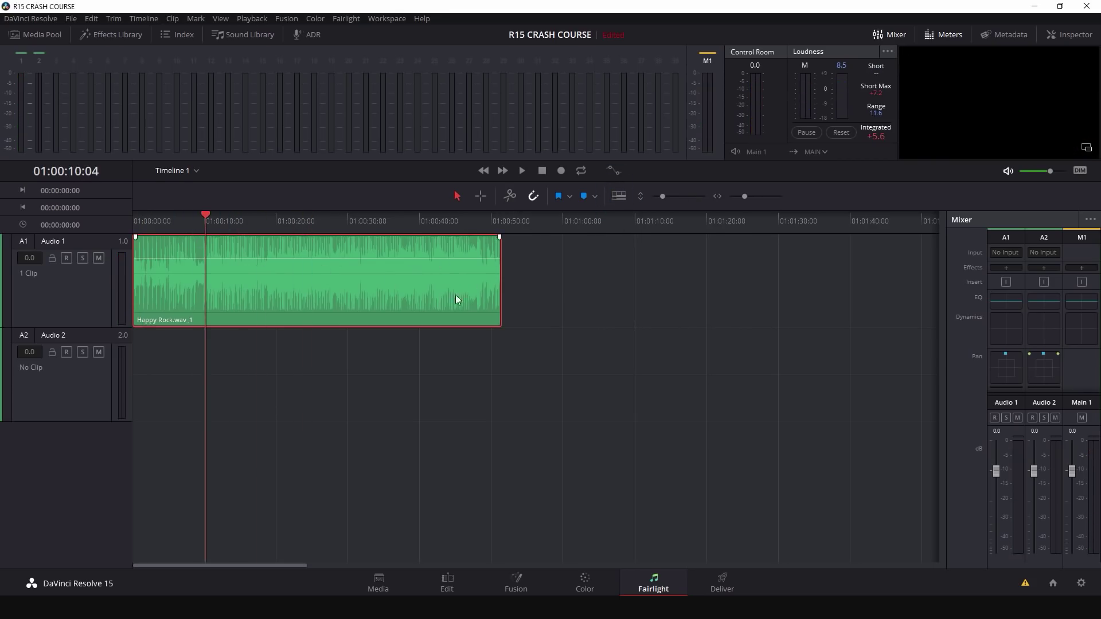
pyautogui.click(34, 33)
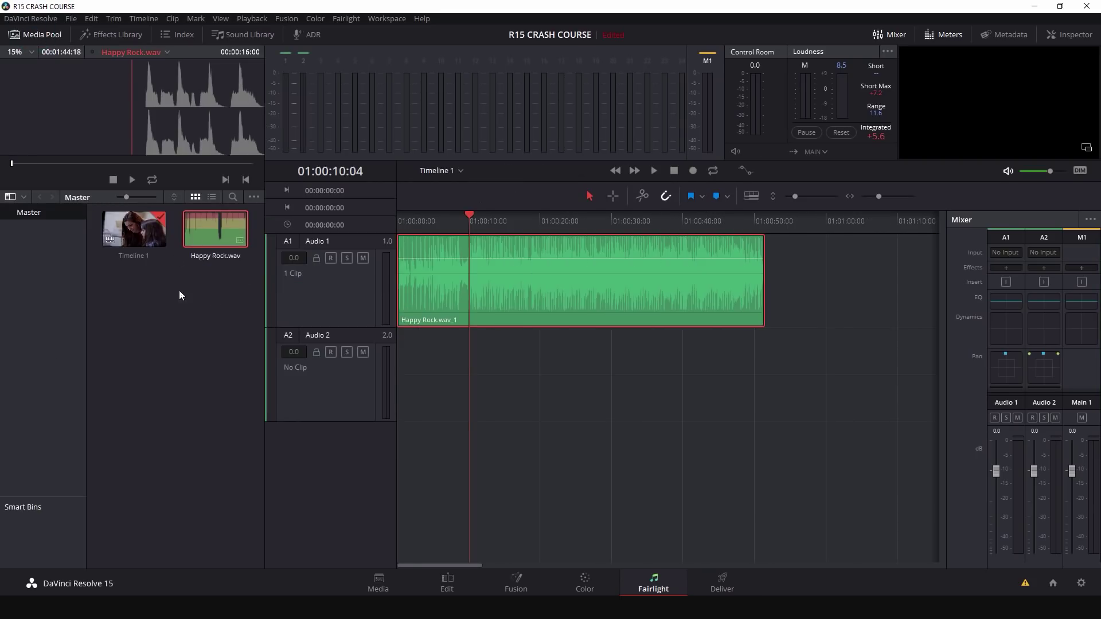
pyautogui.click(176, 310)
pyautogui.click(114, 36)
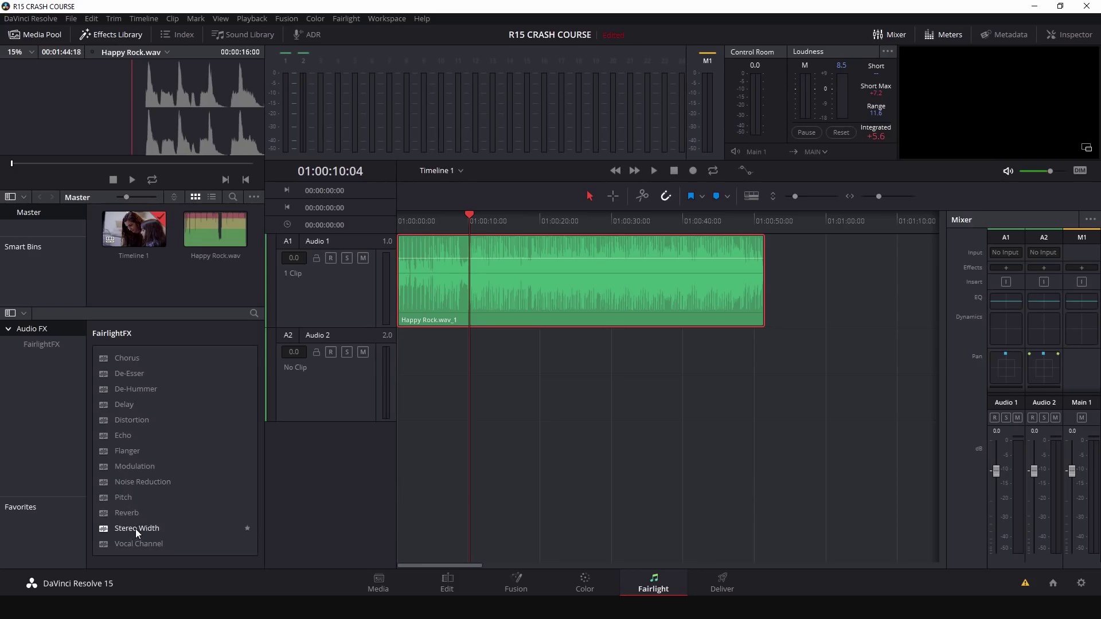
pyautogui.moveTo(119, 435); pyautogui.dragTo(323, 293)
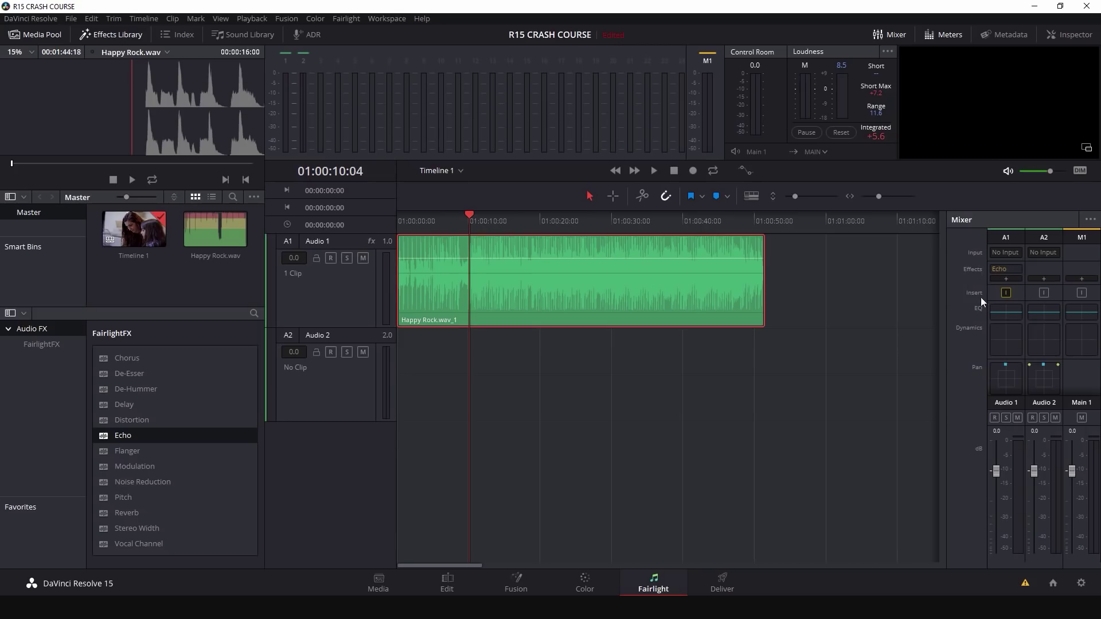
pyautogui.click(1019, 269)
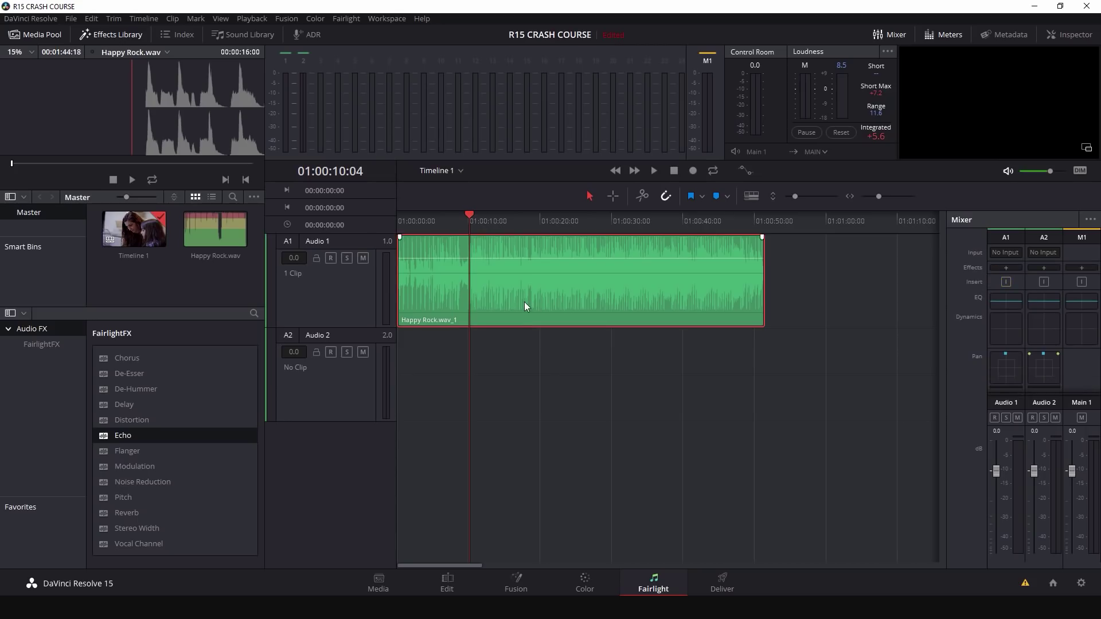
# Step: Enable the Happy Rock.wav clip equalizer, set Band 2 to 3k01 frequency with a -20.0 gain, and play the music
pyautogui.click(1066, 35)
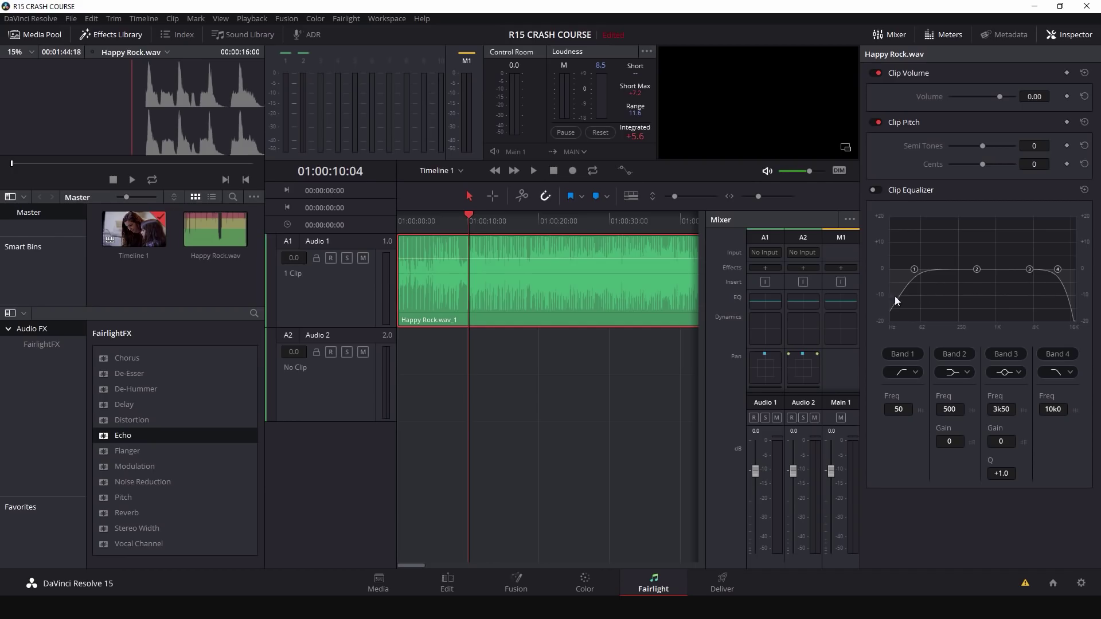
pyautogui.click(530, 362)
pyautogui.click(536, 302)
pyautogui.click(874, 190)
pyautogui.moveTo(976, 269); pyautogui.dragTo(992, 294)
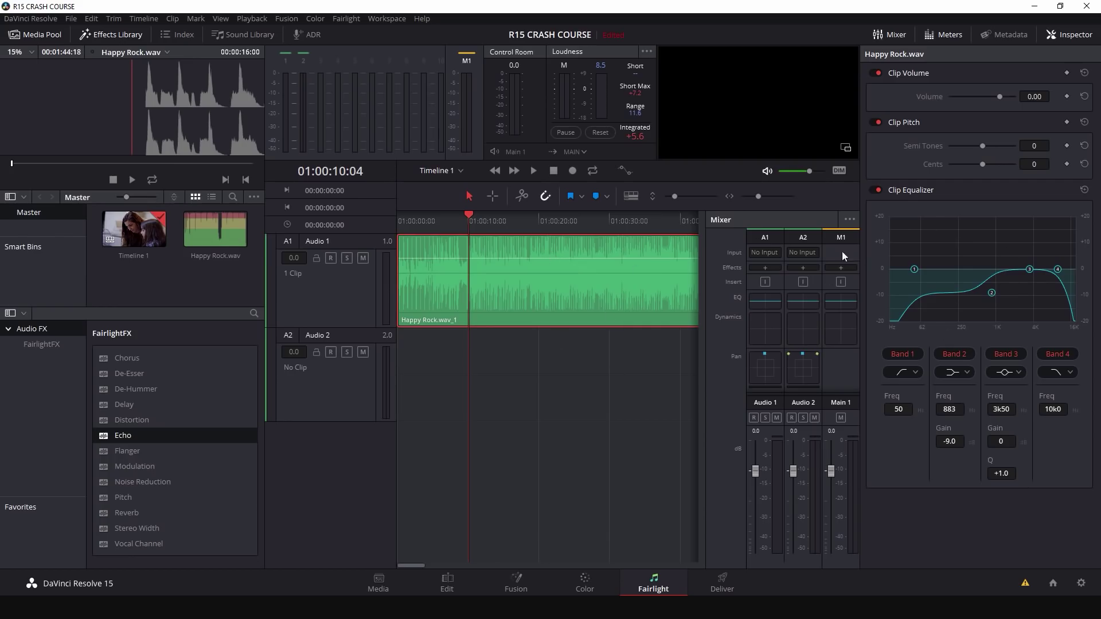
pyautogui.moveTo(992, 294); pyautogui.dragTo(1024, 321)
pyautogui.press('space')
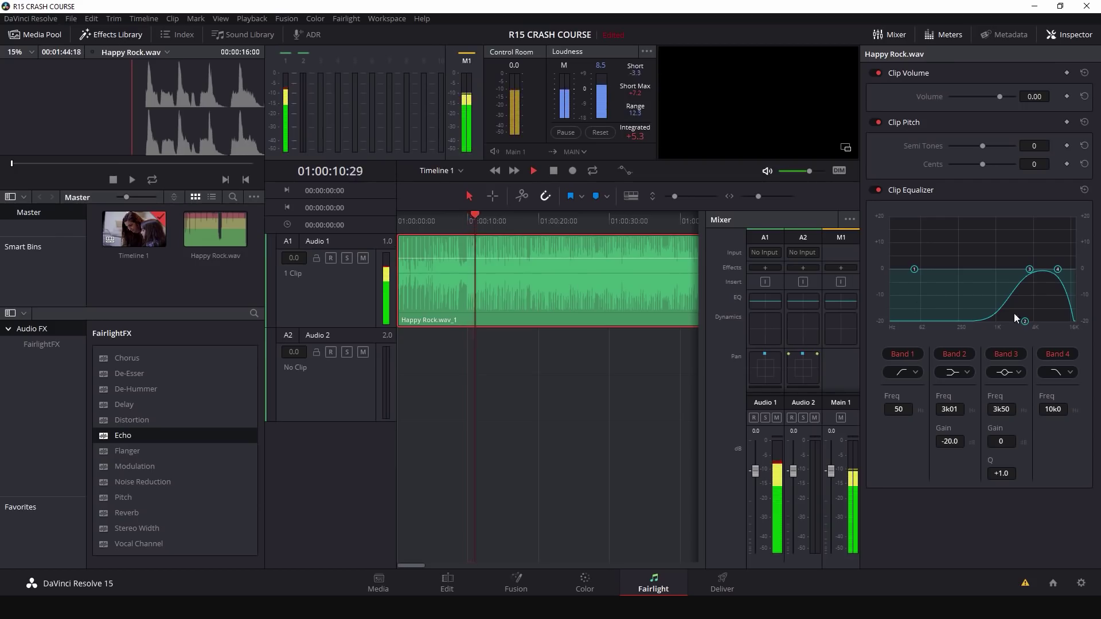
# Step: Set equalizer Band 2 to frequency 21 with -6.5 gain, play with Band 4 at 102, and raise Band 4's frequency again
pyautogui.press('space')
pyautogui.moveTo(1025, 321); pyautogui.dragTo(890, 287)
pyautogui.moveTo(1058, 269); pyautogui.dragTo(933, 322)
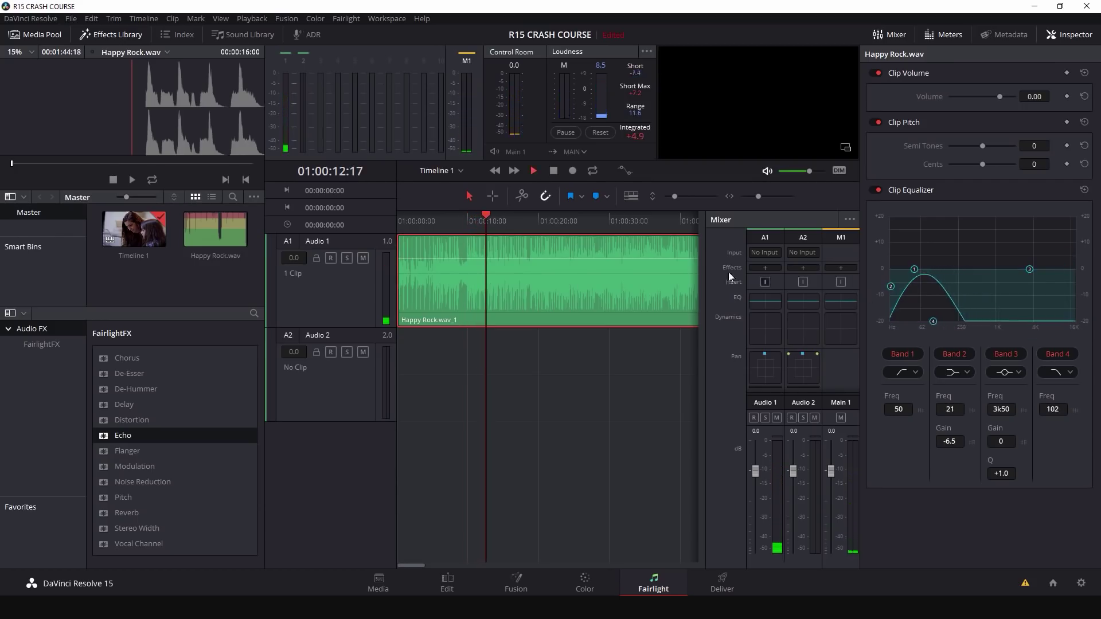
pyautogui.press('space')
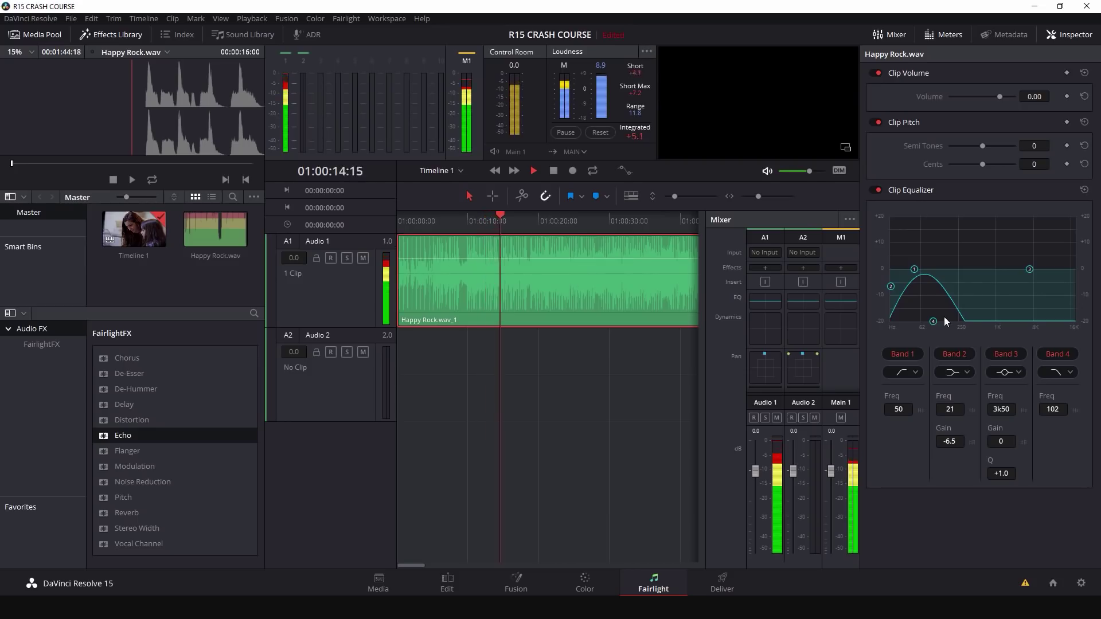
pyautogui.press('space')
pyautogui.moveTo(933, 325); pyautogui.dragTo(1063, 269)
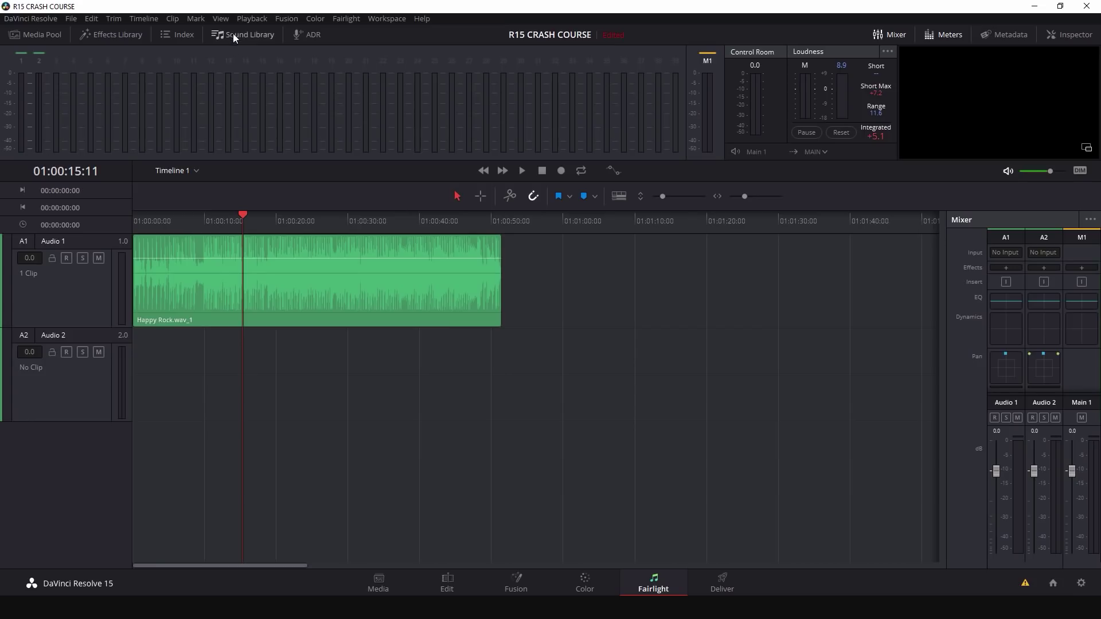
# Step: Add the WB_Editors_SoundKit folder as a sound library and look over the Wave Brigade web page for the Editor's Soundkit
pyautogui.click(240, 33)
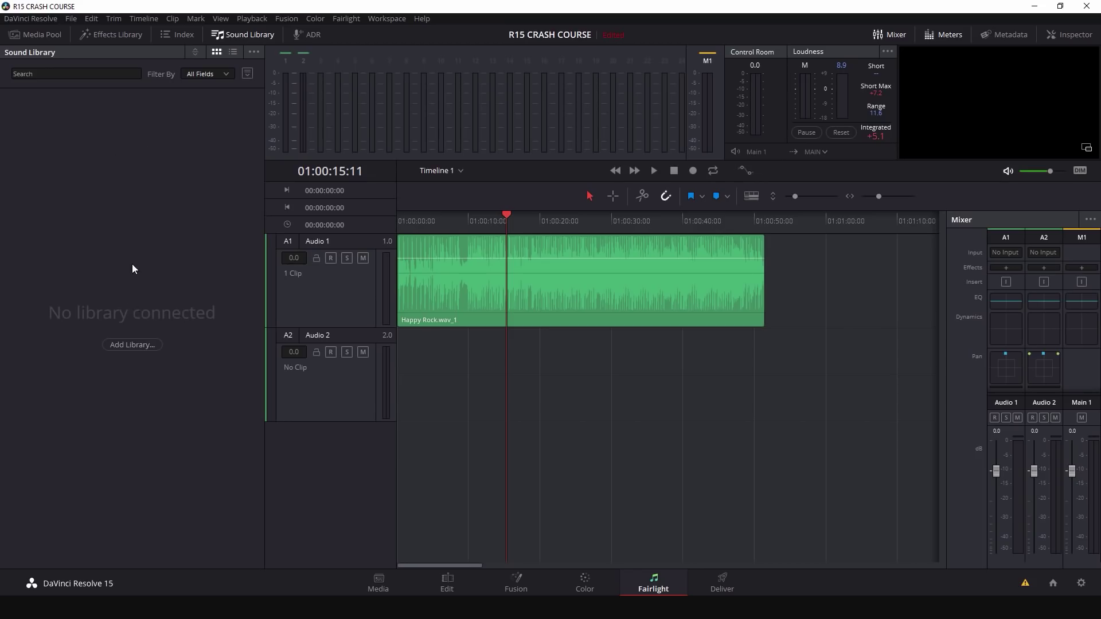
pyautogui.click(133, 342)
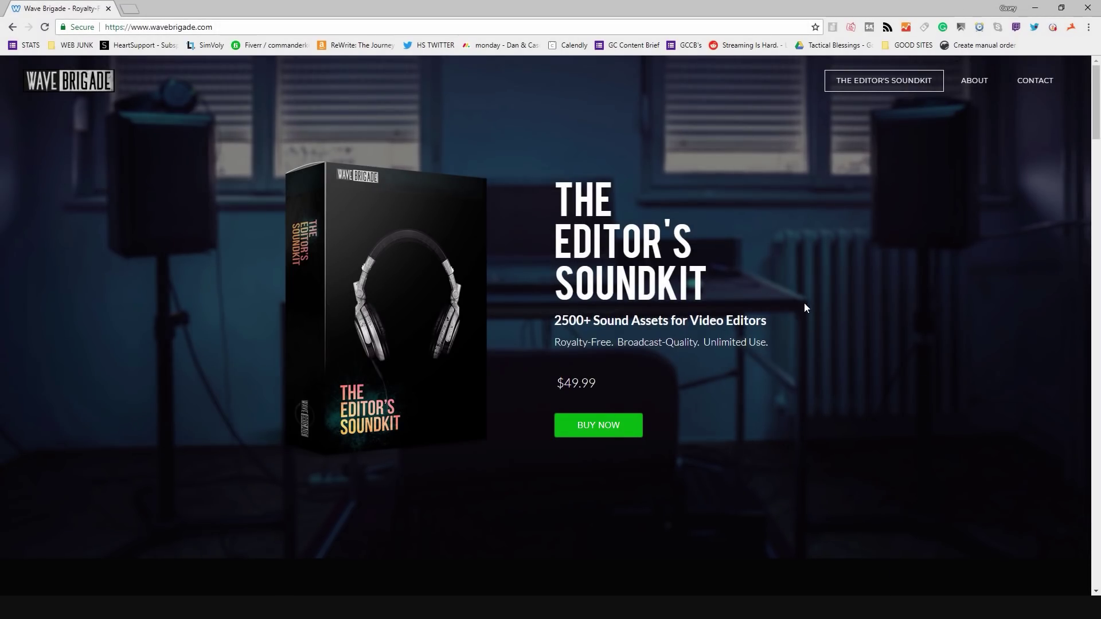
pyautogui.scroll(-12, 875, 310)
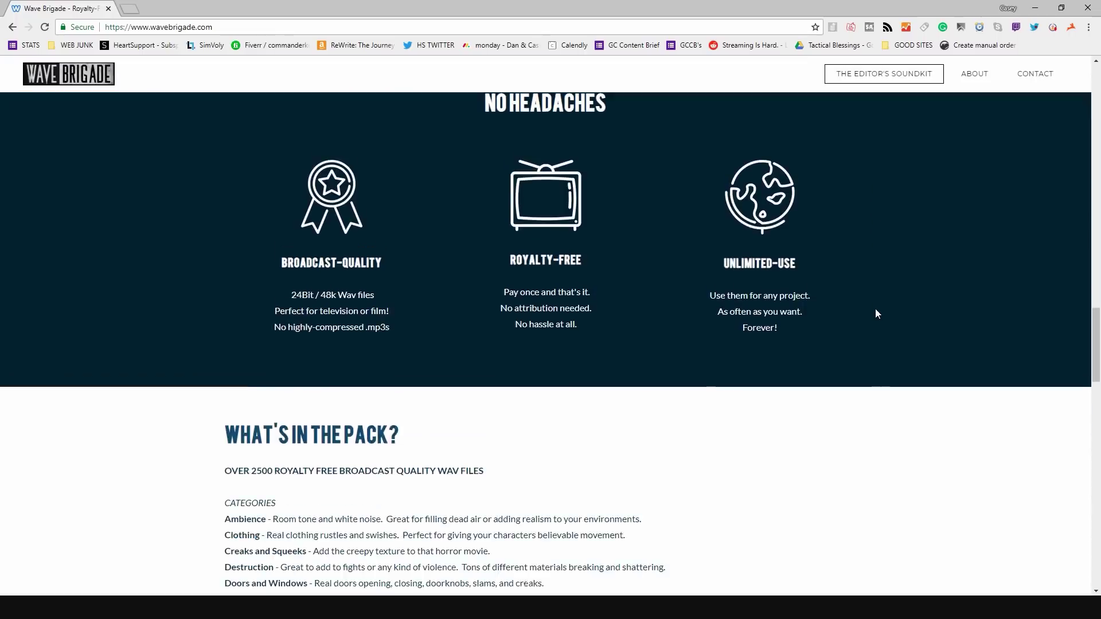
pyautogui.scroll(-7, 875, 314)
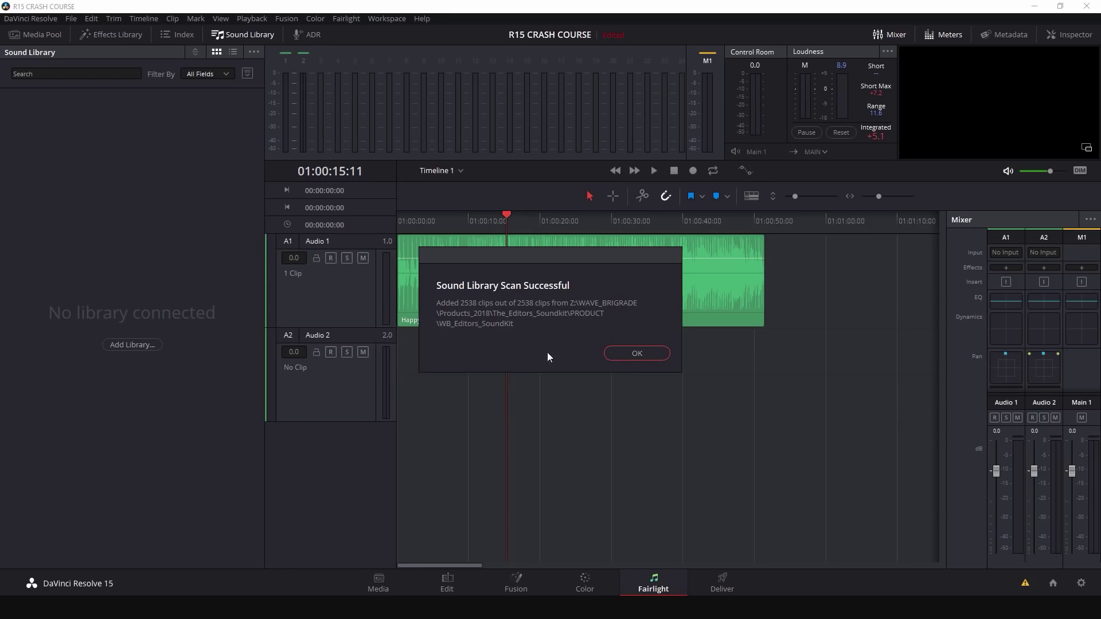
pyautogui.click(636, 355)
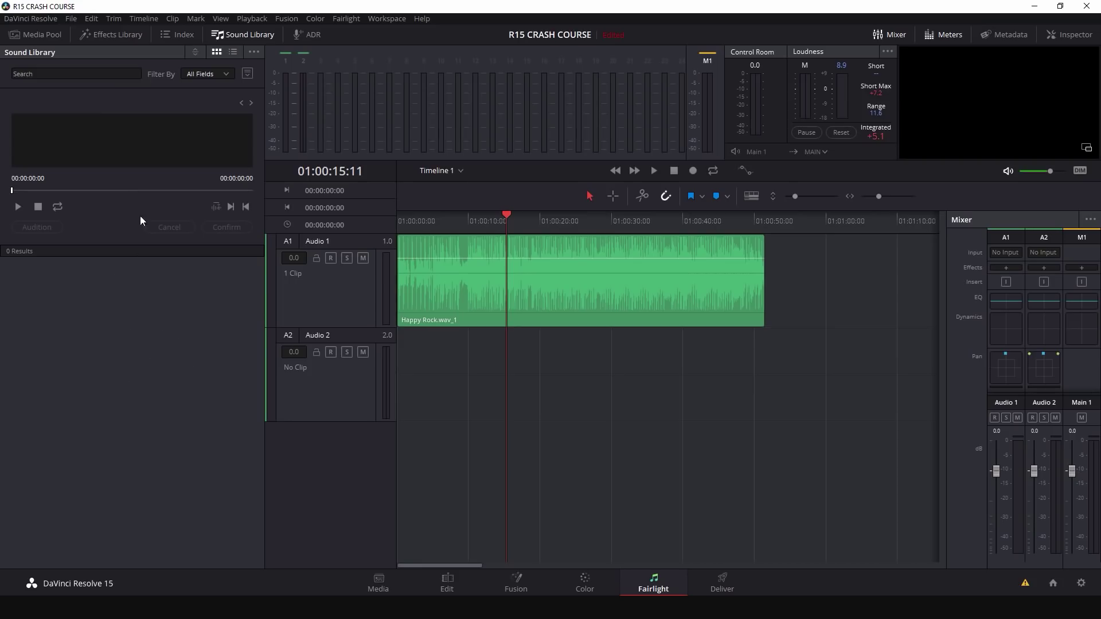
# Step: Search the sound library for "door" and preview WB Door Slam (13)
pyautogui.click(98, 74)
pyautogui.write('door')
pyautogui.press('Return')
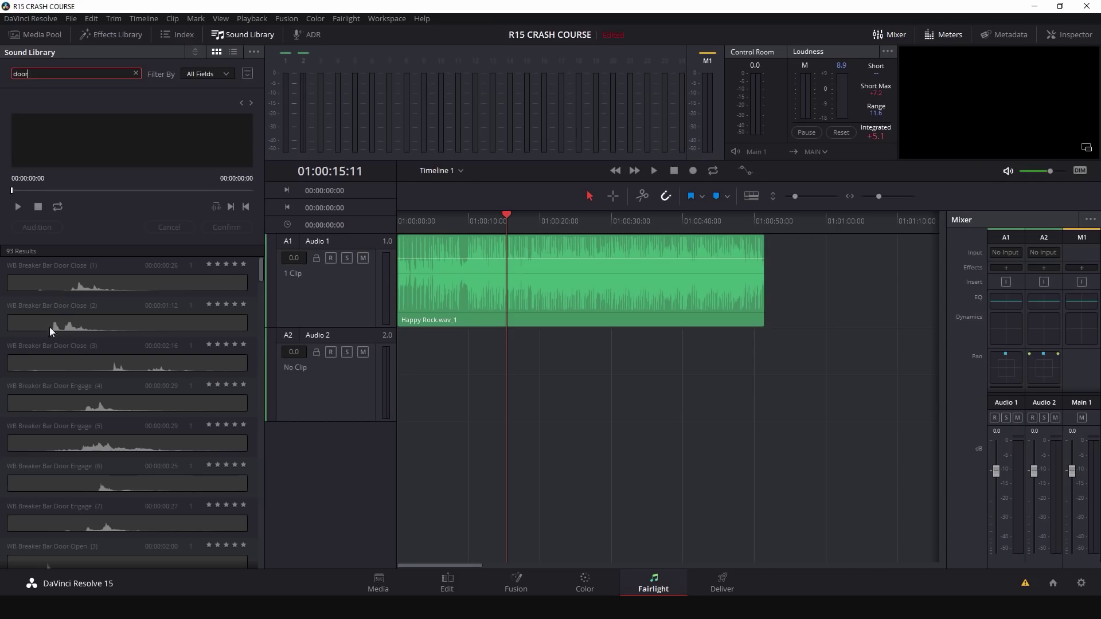
pyautogui.scroll(-10, 86, 391)
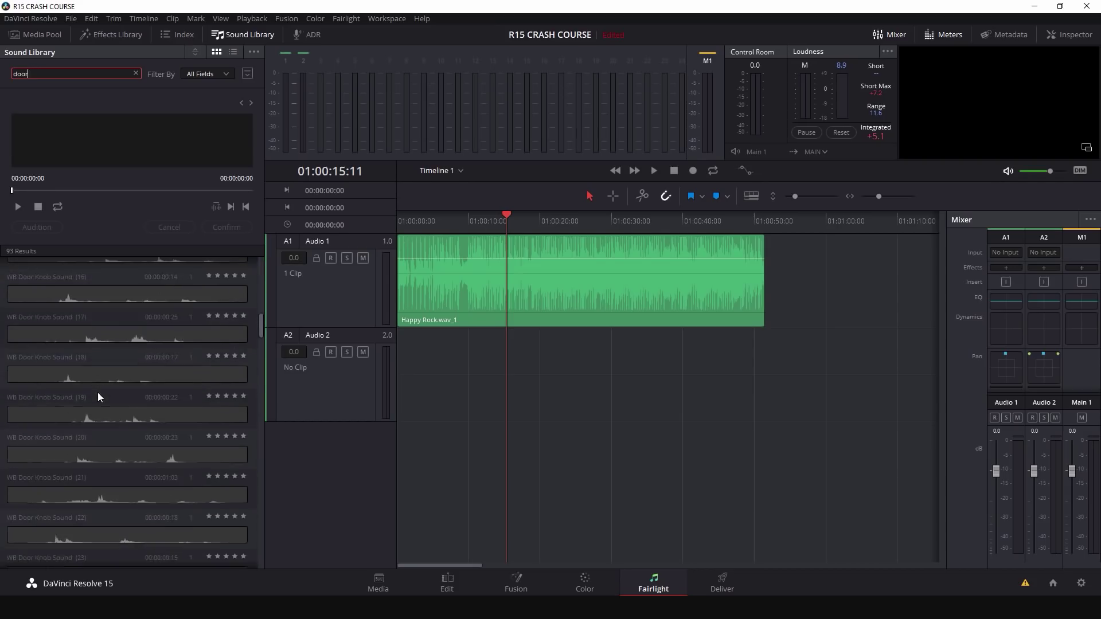
pyautogui.scroll(-3, 99, 397)
pyautogui.click(44, 425)
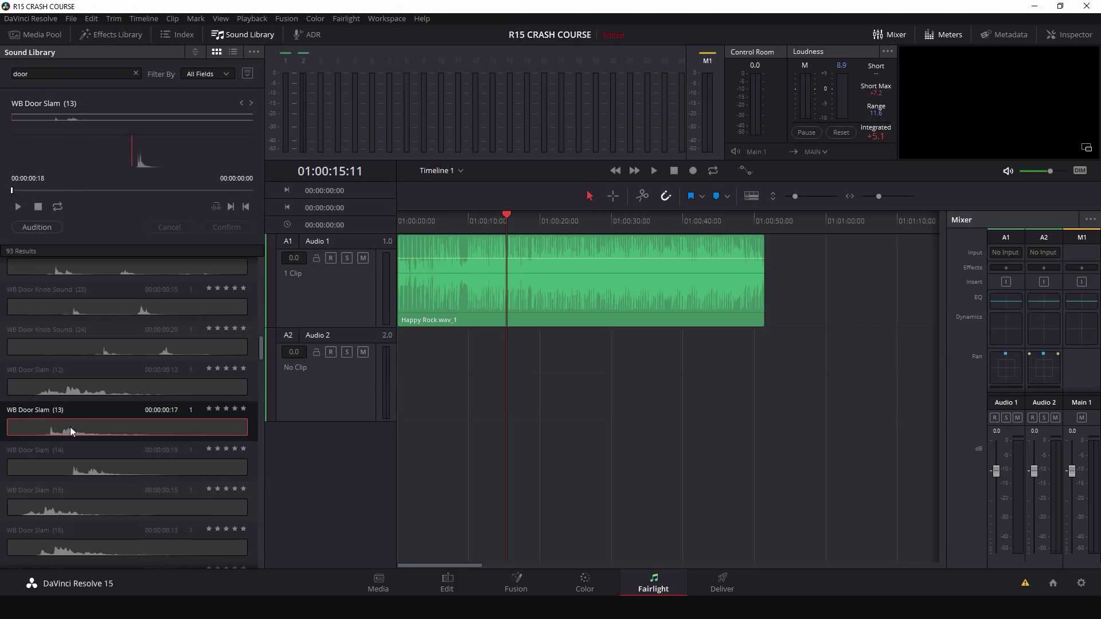
pyautogui.press('space')
pyautogui.press('space')
# Step: Place the WB Door Slam (13) sound on track Audio 2 and move it to about 01:00:04:26
pyautogui.moveTo(108, 156); pyautogui.dragTo(471, 356)
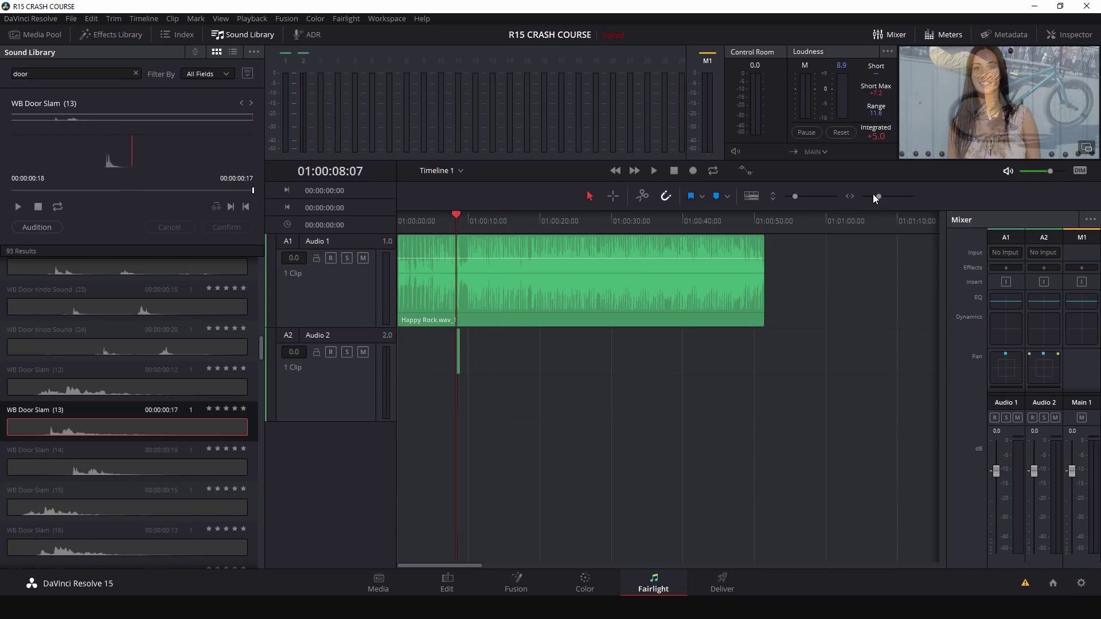
pyautogui.moveTo(879, 196); pyautogui.dragTo(882, 196)
pyautogui.moveTo(682, 358); pyautogui.dragTo(550, 358)
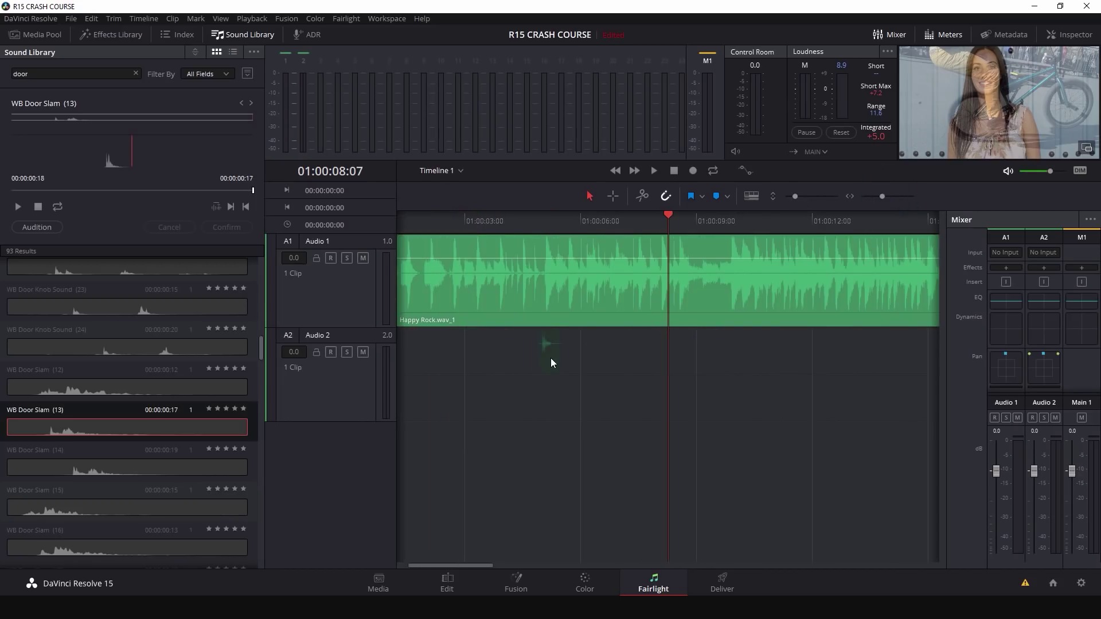
pyautogui.click(539, 224)
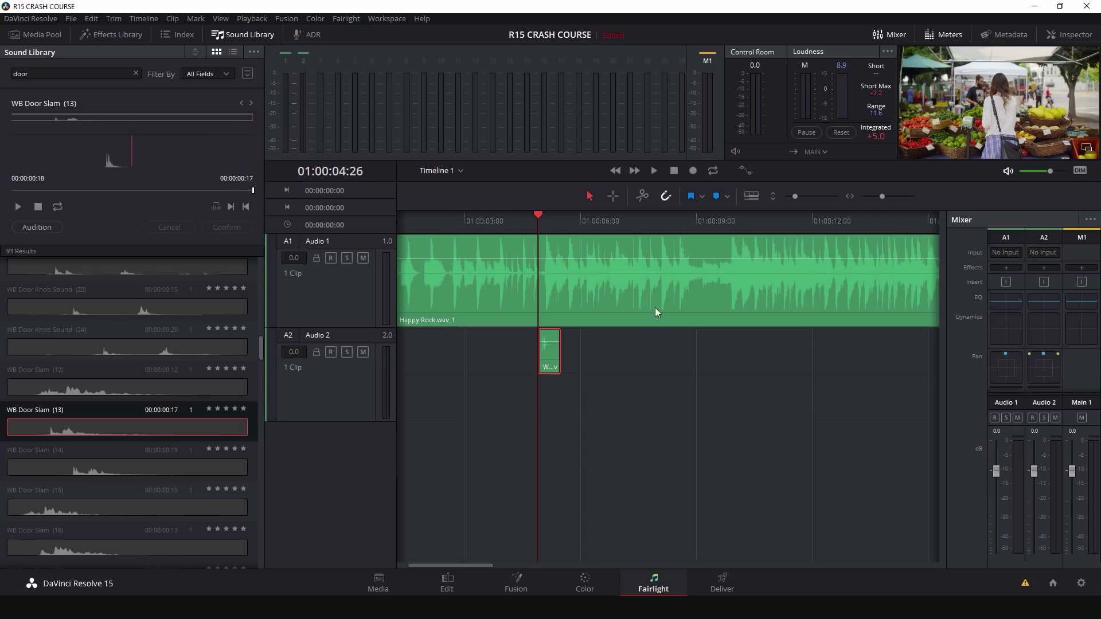
# Step: Search the sound library for "city" and place WB Ambience Exterior City (104) on a new track at the timeline start
pyautogui.scroll(-10, 155, 375)
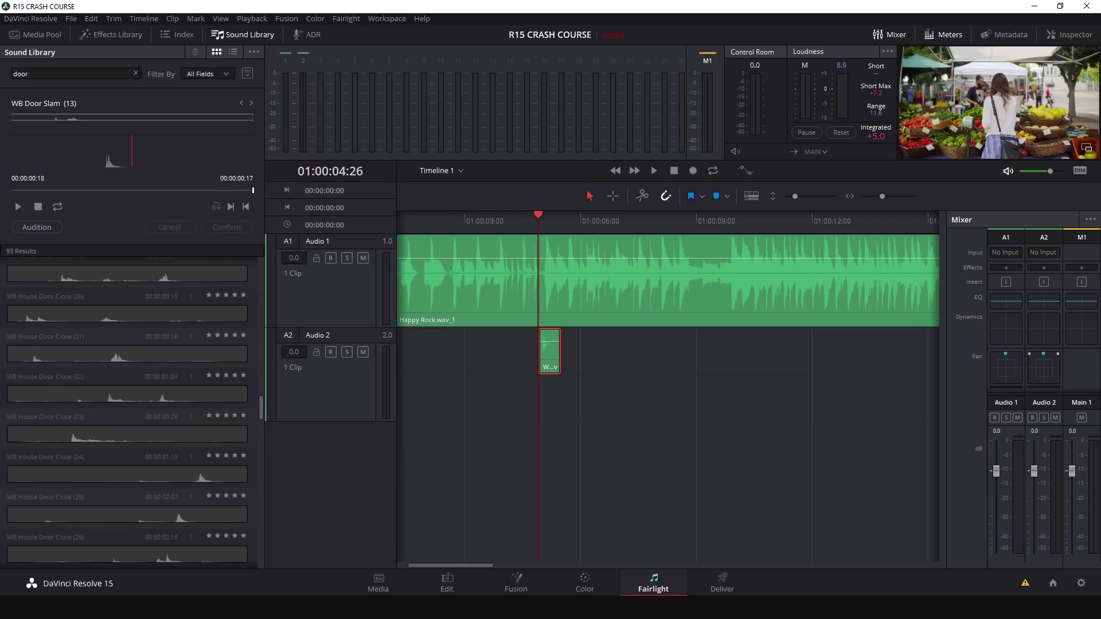
pyautogui.click(136, 74)
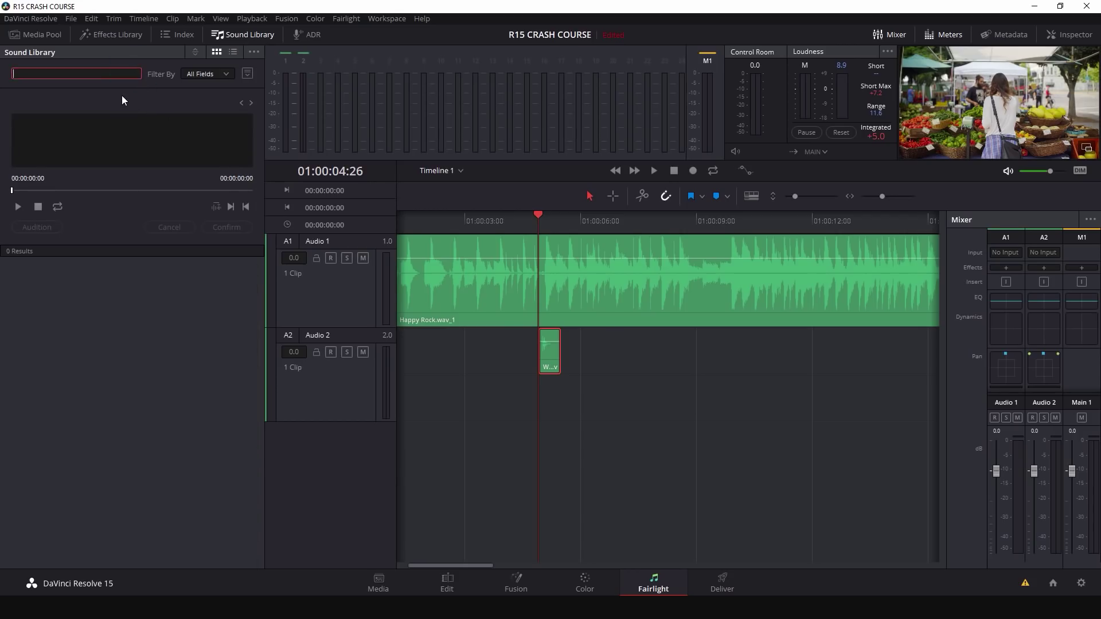
pyautogui.write('city')
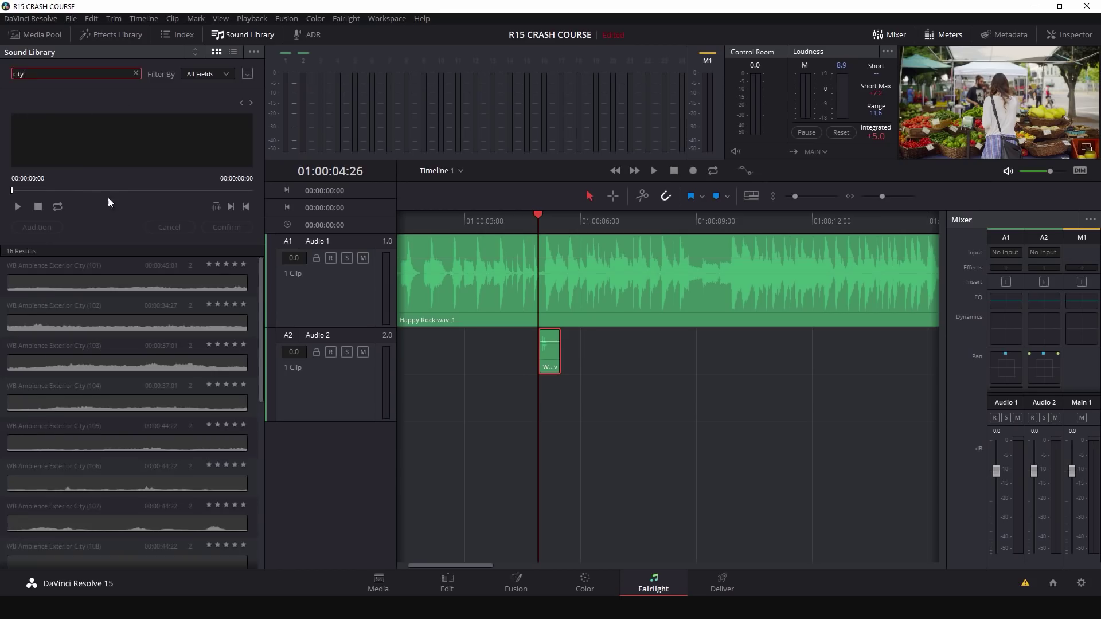
pyautogui.scroll(-2, 92, 295)
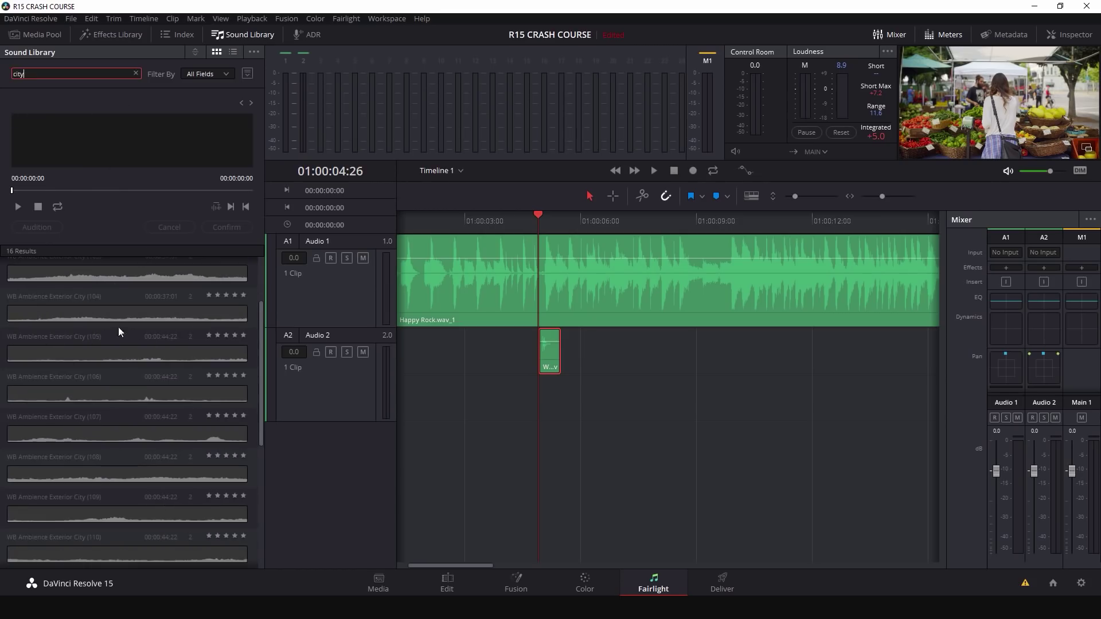
pyautogui.moveTo(88, 311); pyautogui.dragTo(392, 462)
# Step: Lower the clip volumes of Happy Rock.wav and the city ambience, and play the timeline with Audio 1 muted
pyautogui.moveTo(674, 258); pyautogui.dragTo(674, 270)
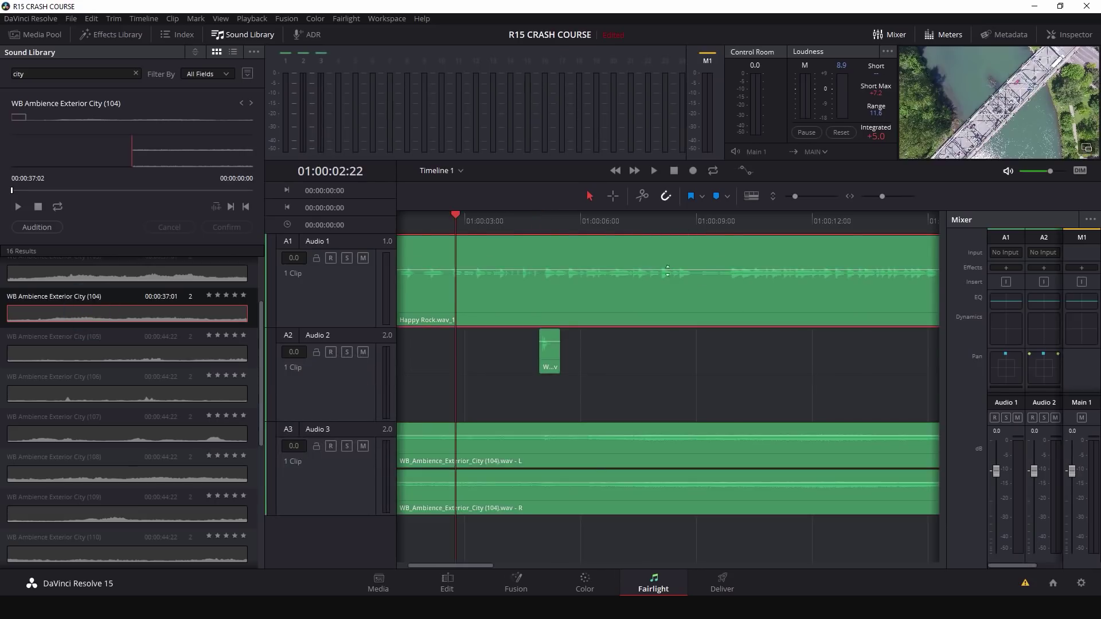
pyautogui.click(593, 298)
pyautogui.moveTo(580, 435); pyautogui.dragTo(580, 445)
pyautogui.press('space')
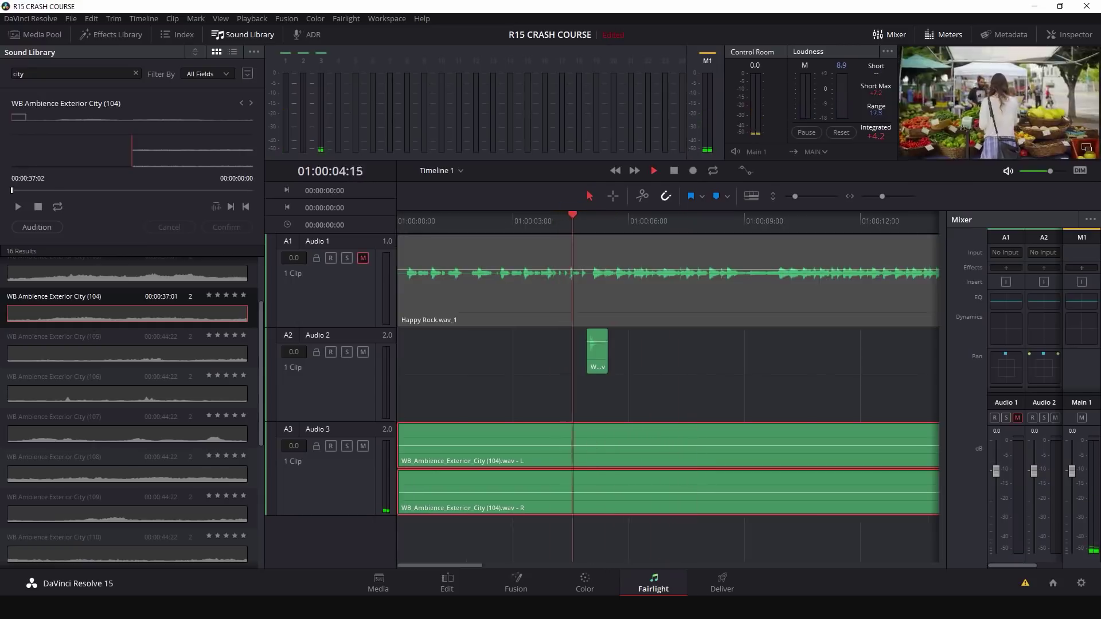
pyautogui.press('space')
# Step: Move the door slam clip to 01:00:01:18 and change the Audio 2 track type to mono
pyautogui.moveTo(604, 229); pyautogui.dragTo(577, 228)
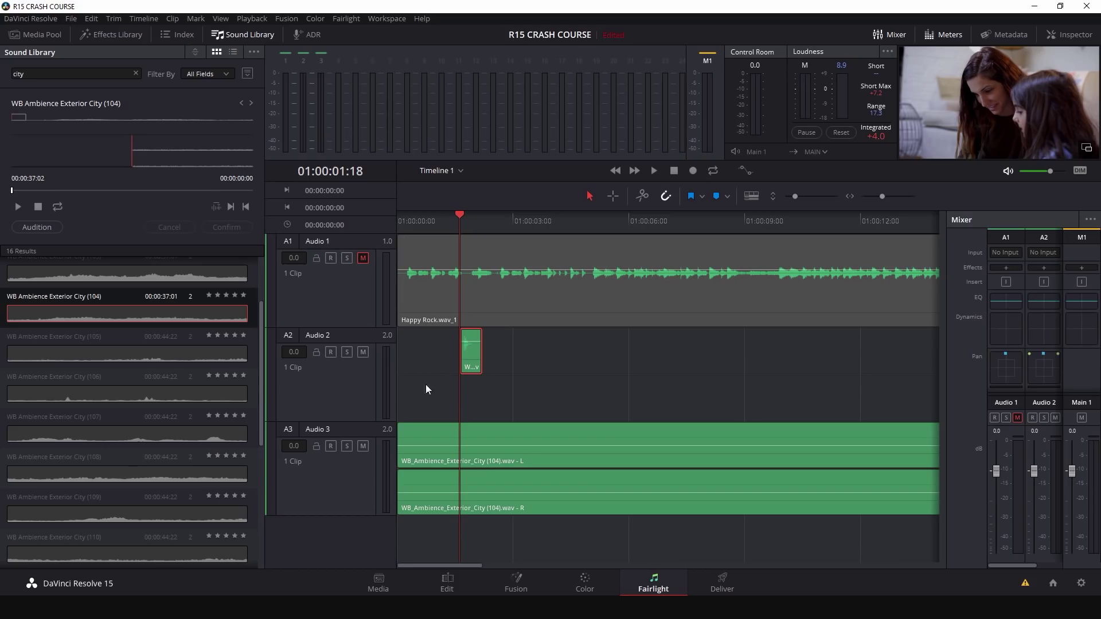
pyautogui.rightClick(351, 372)
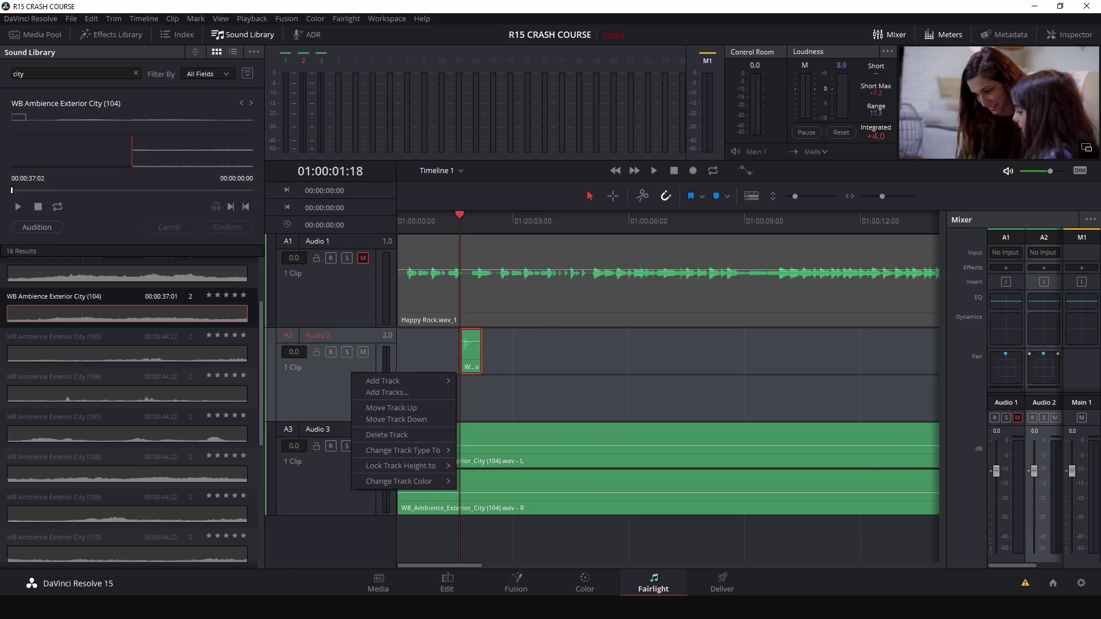
pyautogui.moveTo(413, 451)
pyautogui.click(480, 453)
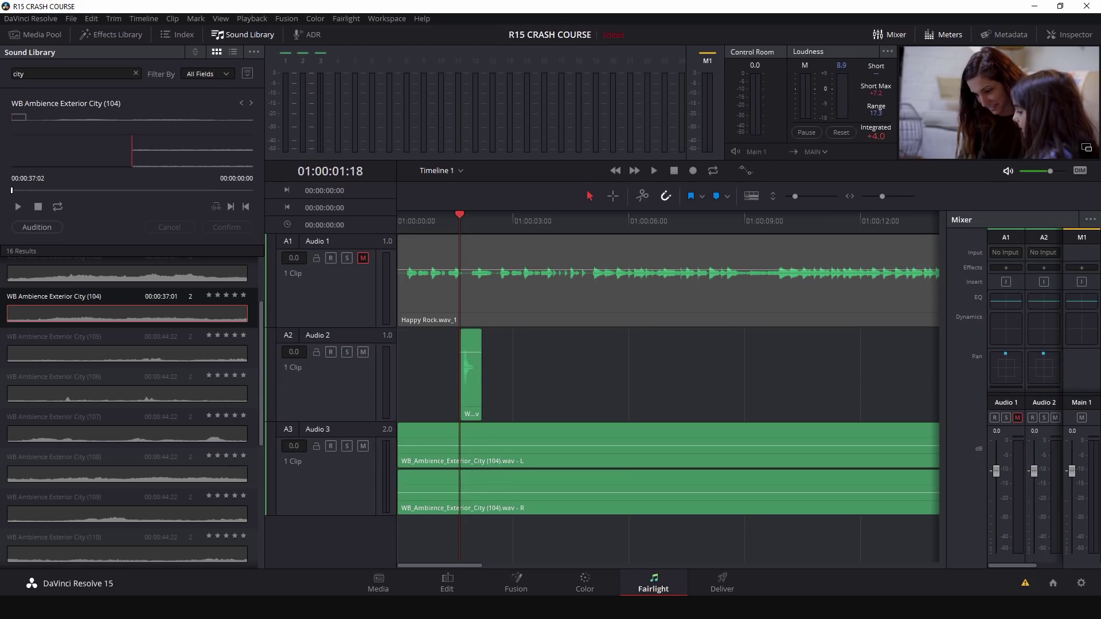
# Step: Mute the Audio 3 track and play the door slam on its own from just before the clip
pyautogui.press('space')
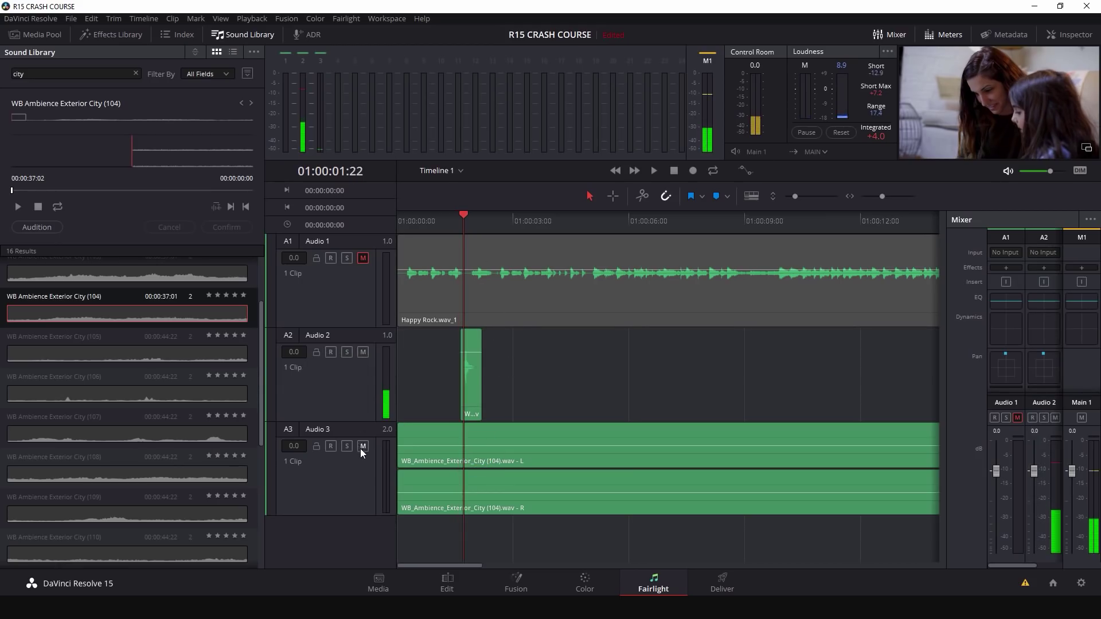
pyautogui.click(362, 446)
pyautogui.press('Left')
pyautogui.press('Left')
pyautogui.press('Left')
pyautogui.press('Left')
pyautogui.press('Left')
pyautogui.press('Left')
pyautogui.press('Left')
pyautogui.press('Left')
pyautogui.press('space')
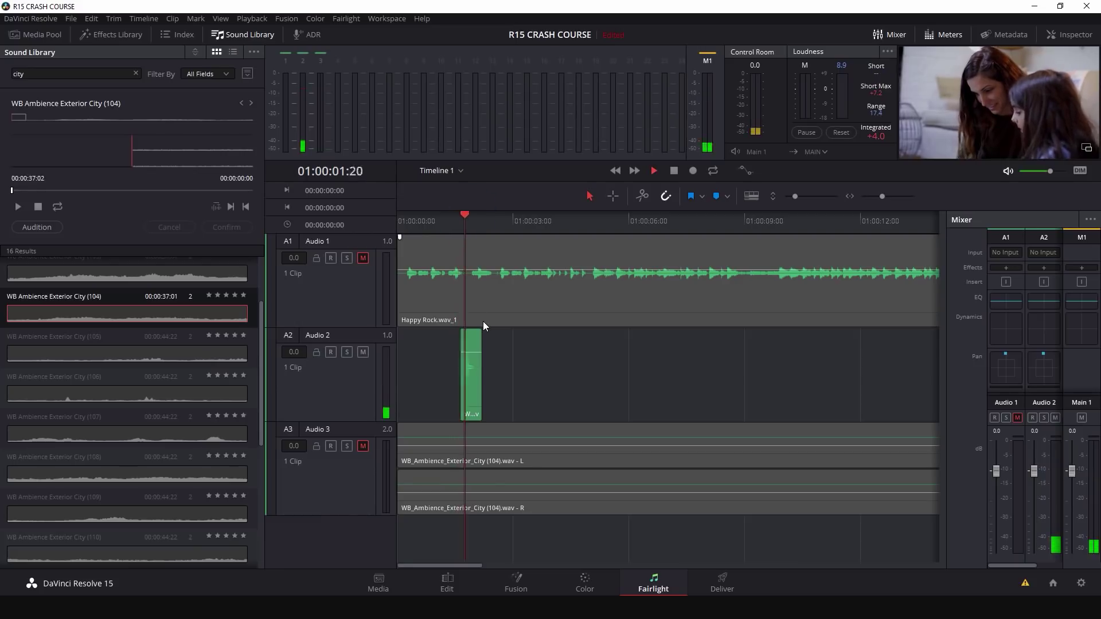
pyautogui.press('space')
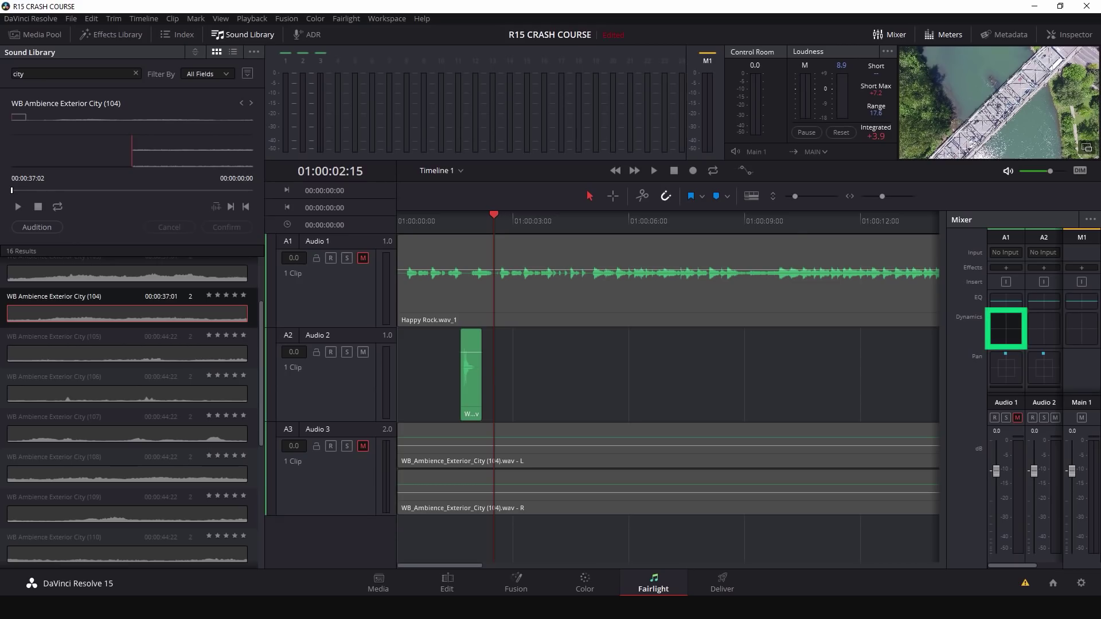
# Step: Open the Audio 1 track's dynamics controls to examine the expander, compressor and limiter, and close them
pyautogui.doubleClick(1005, 328)
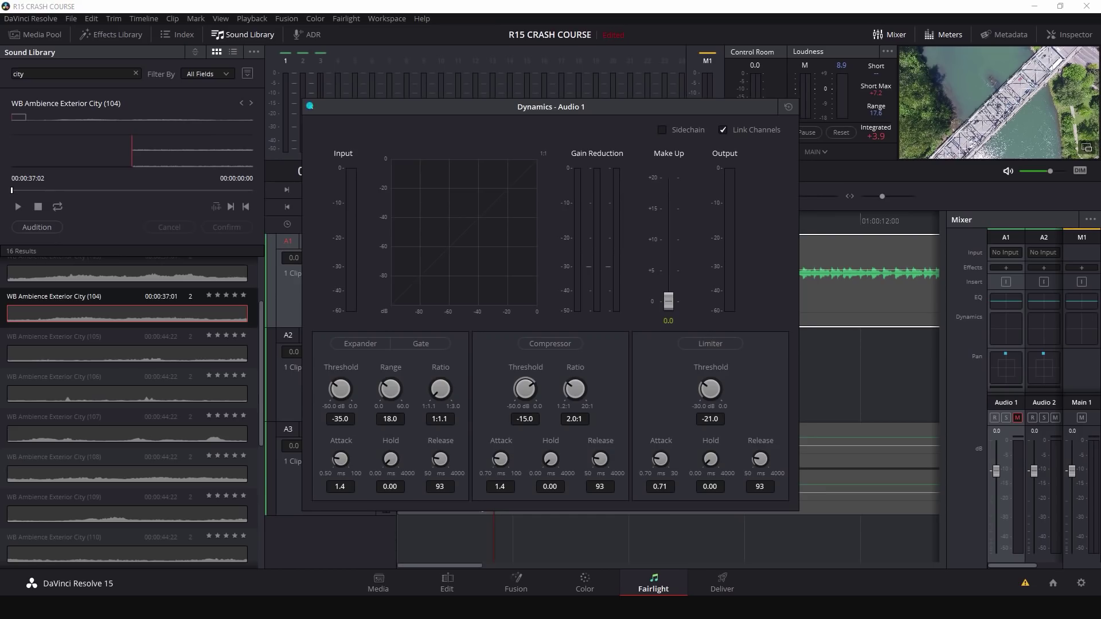
pyautogui.click(311, 106)
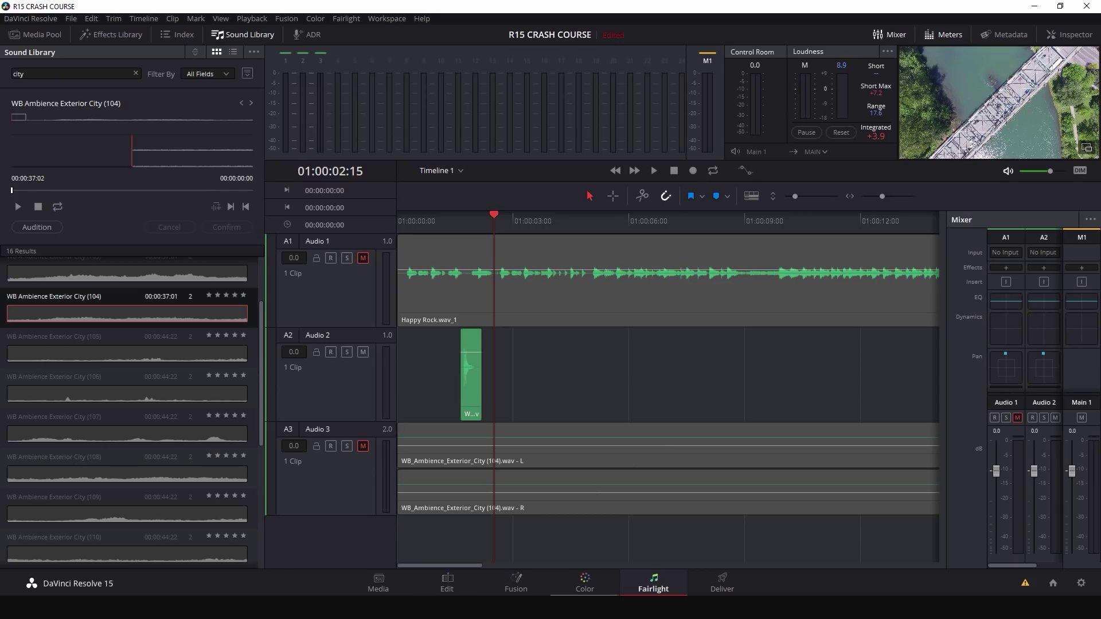
pyautogui.click(648, 366)
# Step: Switch to the Deliver page and expand the render settings to full height
pyautogui.click(720, 589)
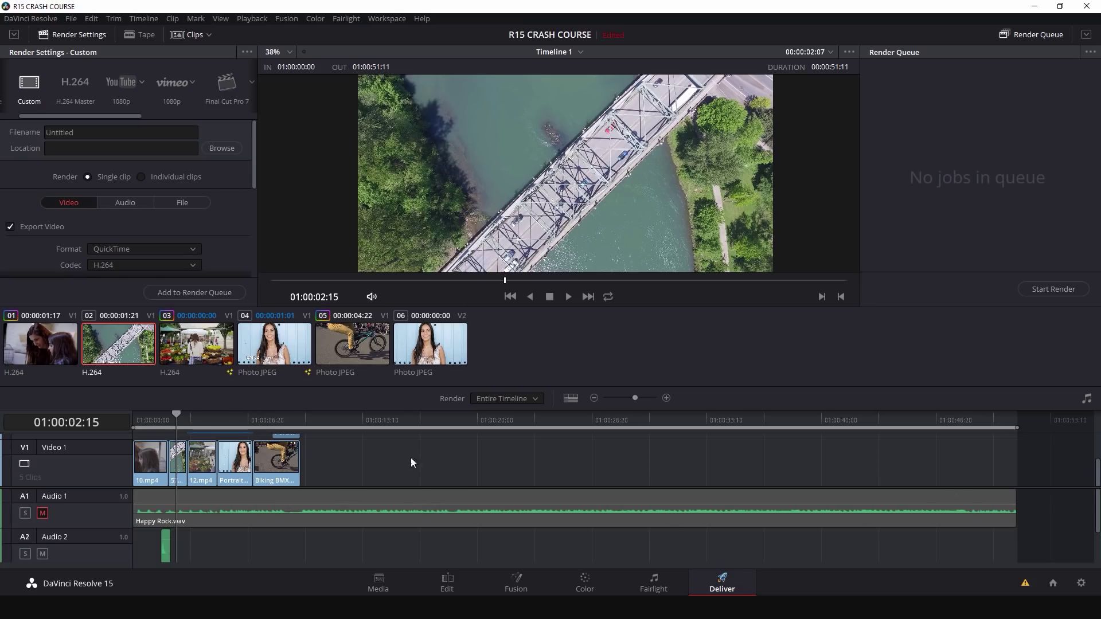
pyautogui.click(284, 456)
pyautogui.click(367, 454)
pyautogui.click(13, 34)
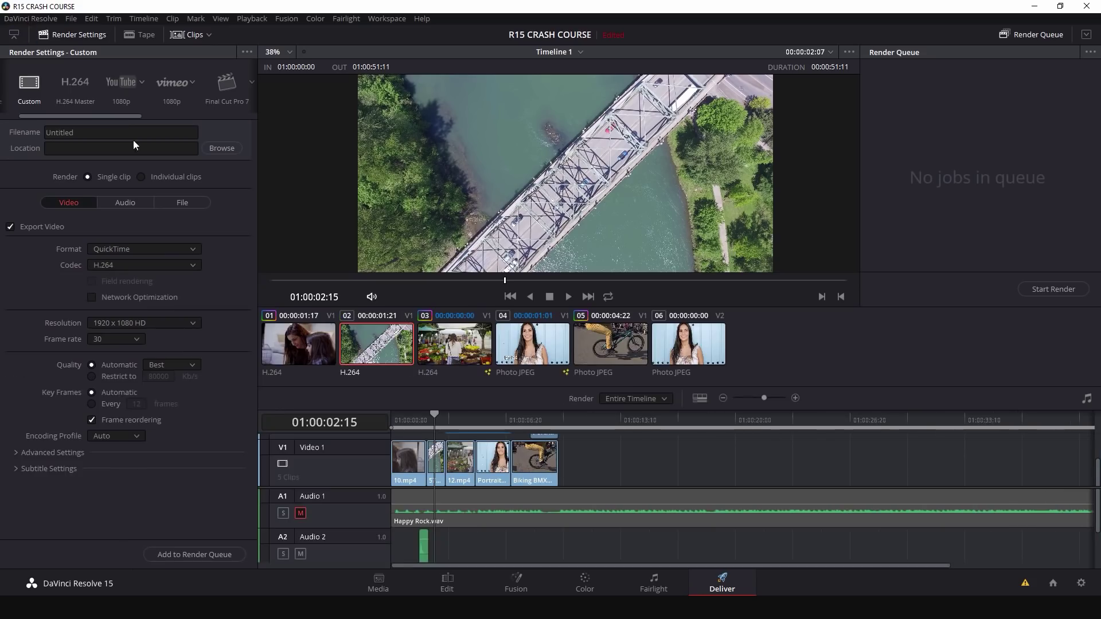
pyautogui.hscroll(1, 74, 107)
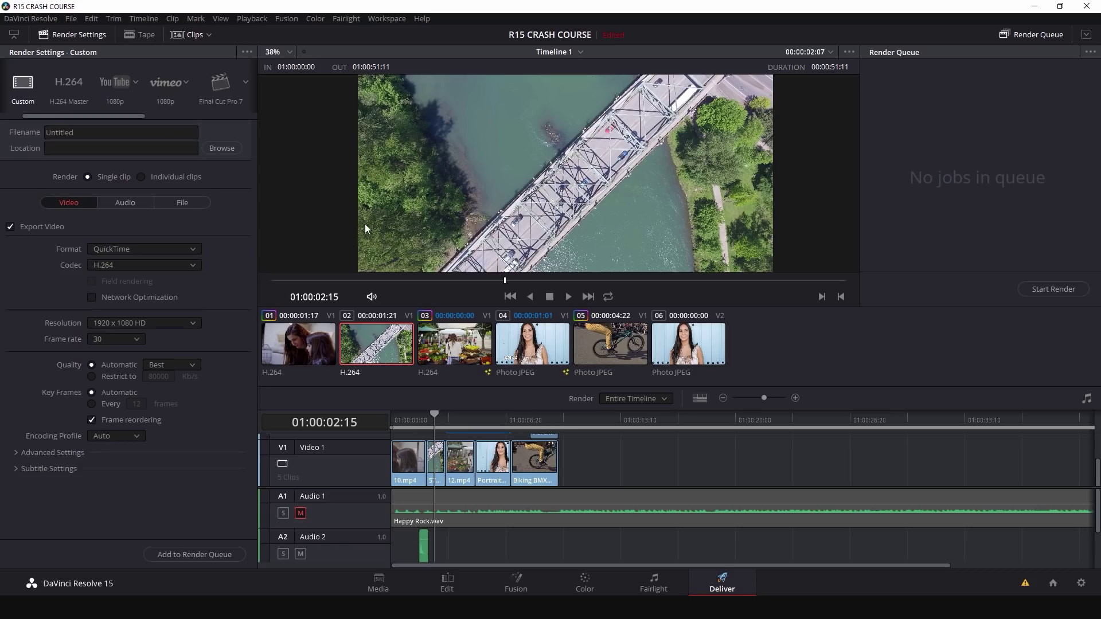
# Step: Choose the YouTube 1080p render preset and review its audio and file settings
pyautogui.click(113, 83)
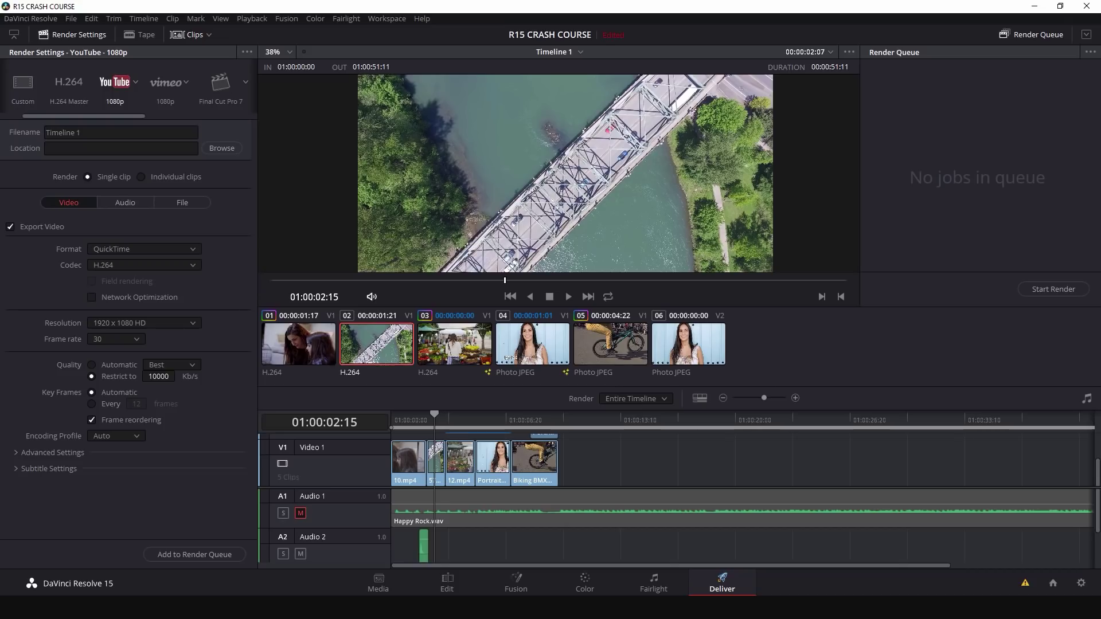
pyautogui.click(125, 203)
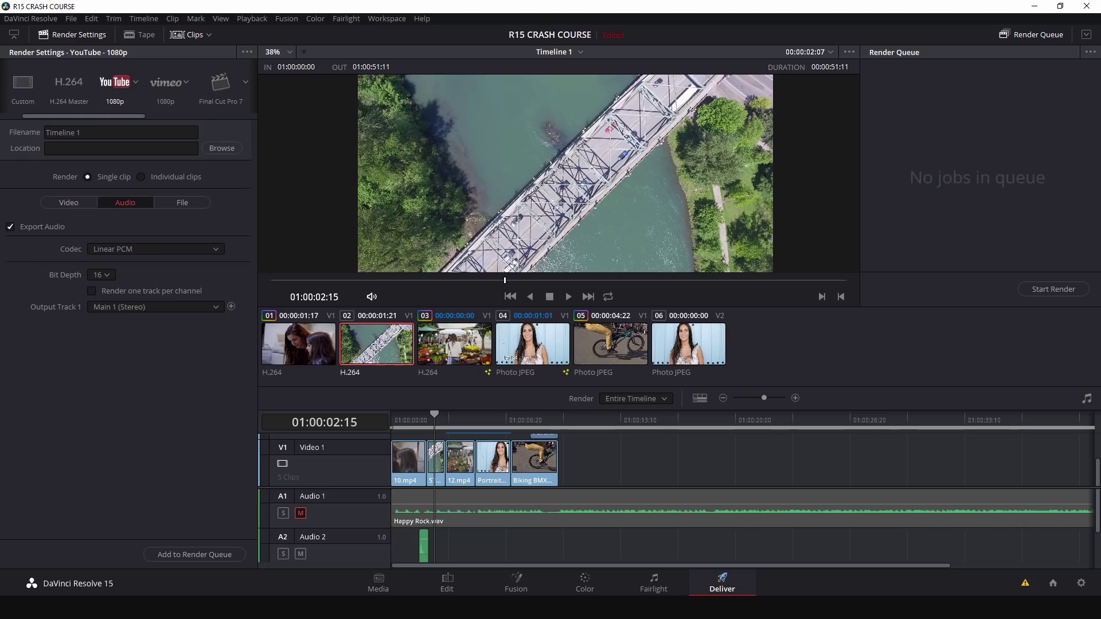
pyautogui.click(183, 202)
pyautogui.click(141, 254)
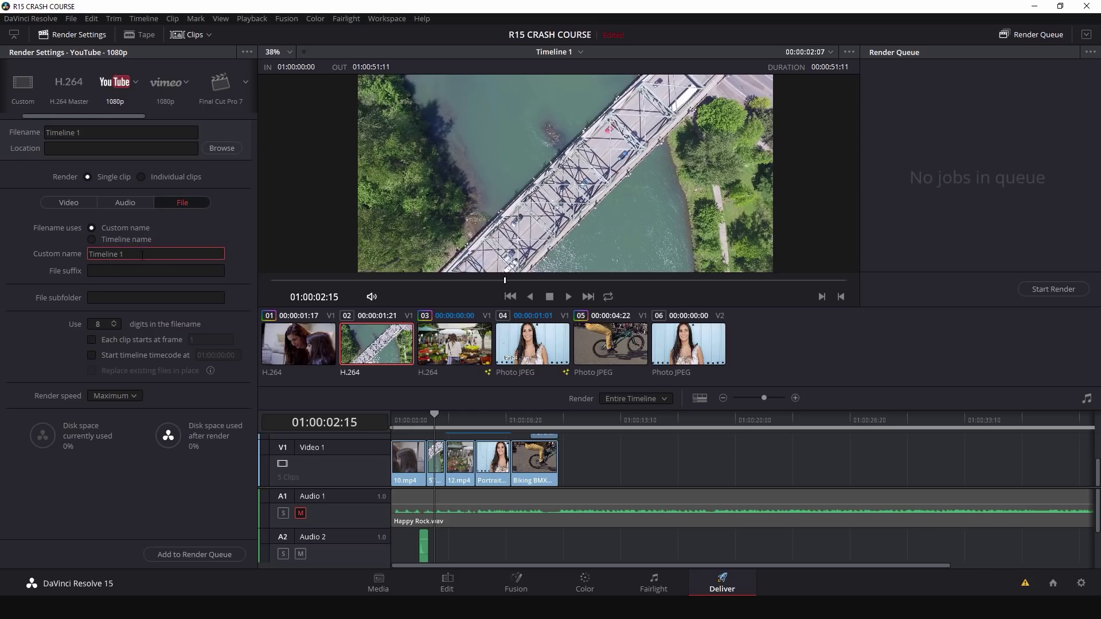
pyautogui.click(136, 295)
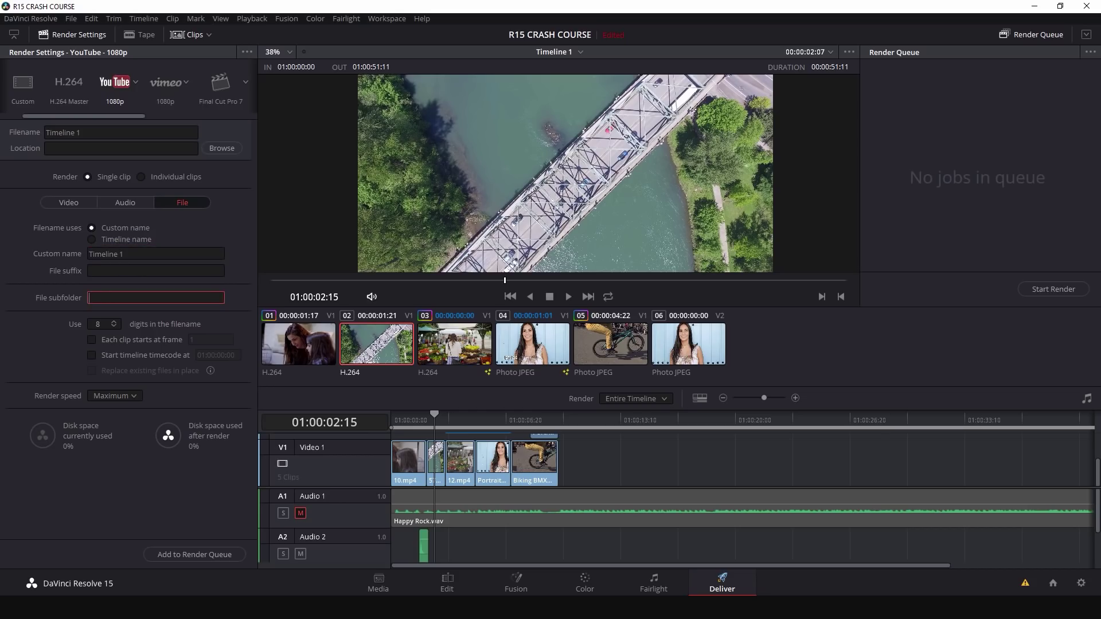
pyautogui.click(69, 204)
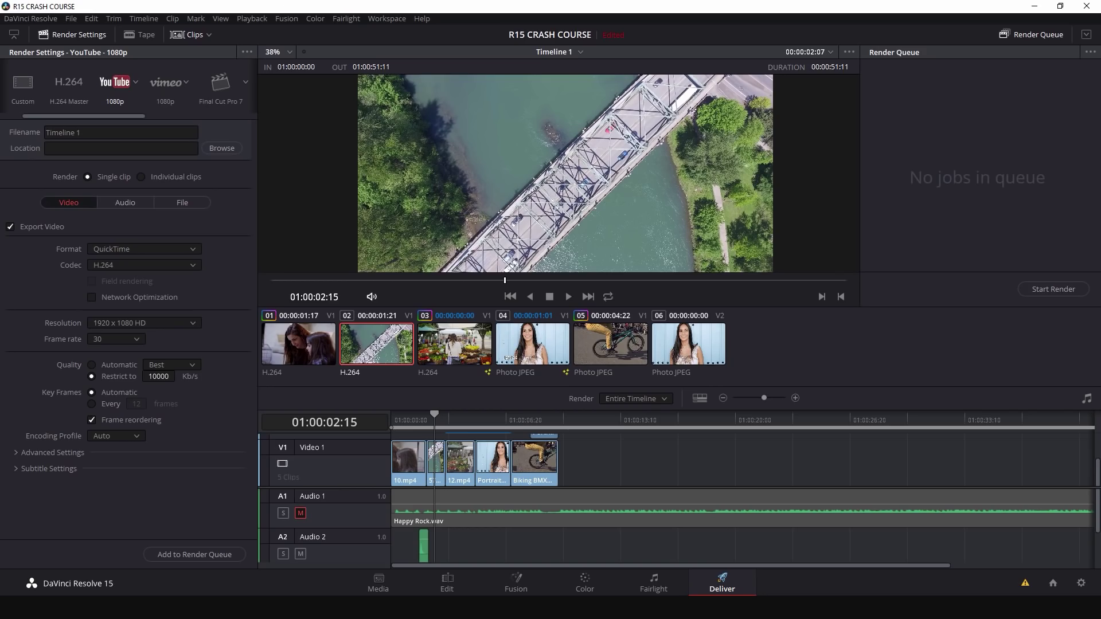
# Step: Try rendering as individual clips with unique filenames, and return the render mode to a single clip
pyautogui.click(141, 176)
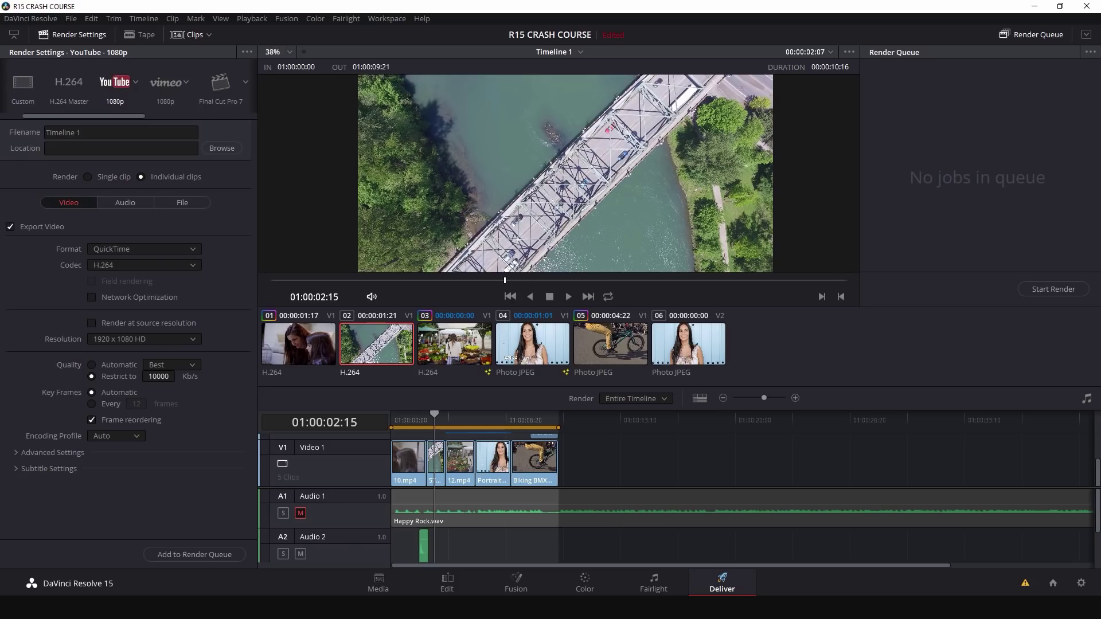
pyautogui.click(180, 202)
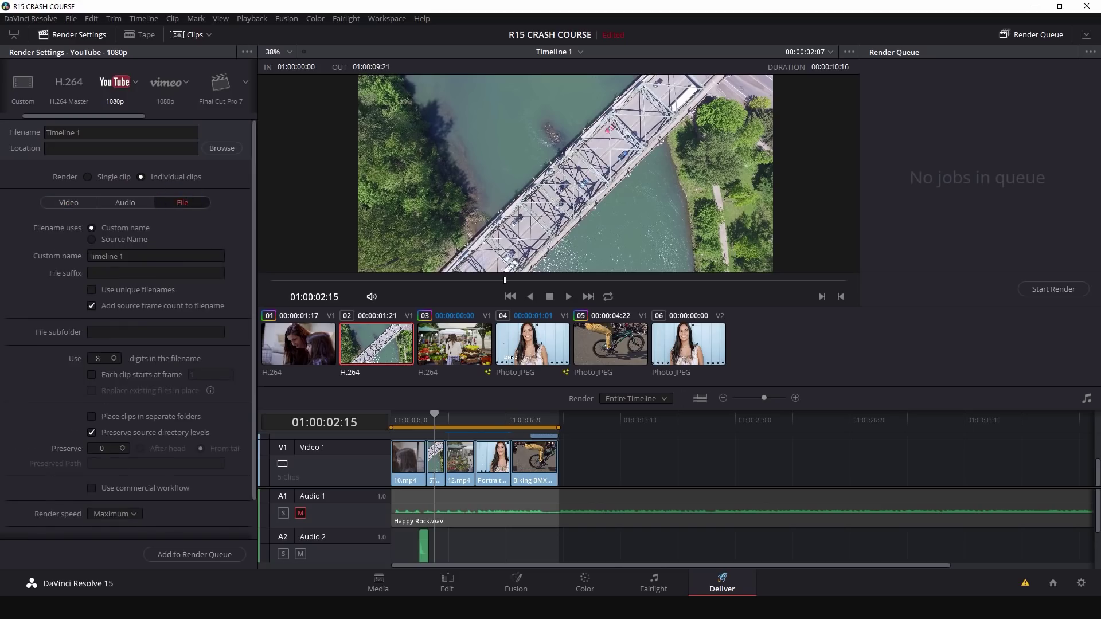
pyautogui.click(92, 290)
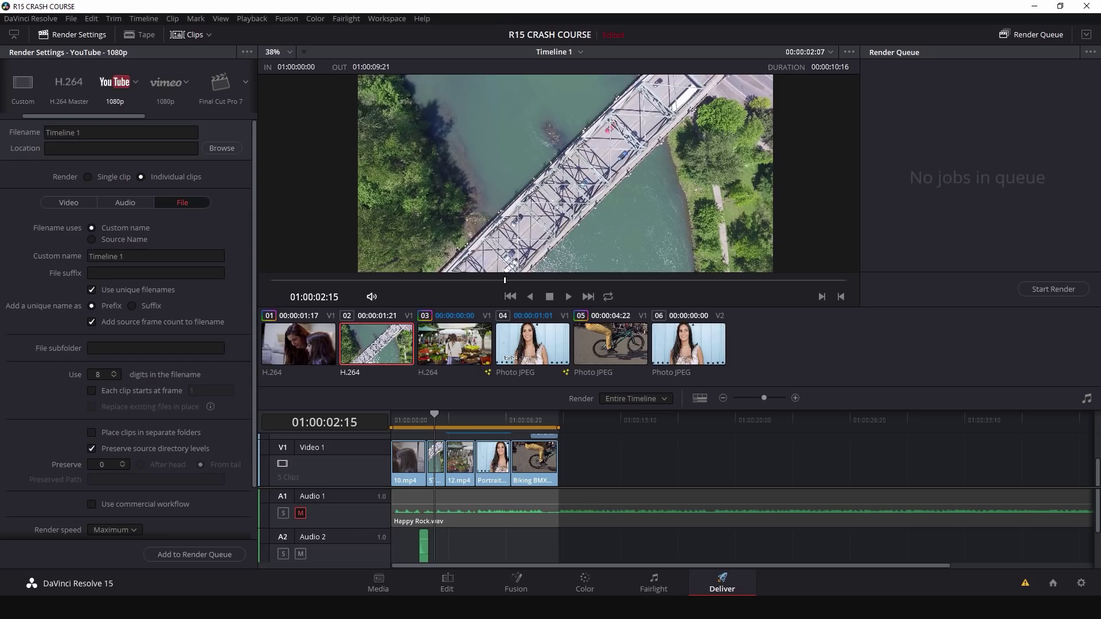
pyautogui.click(88, 177)
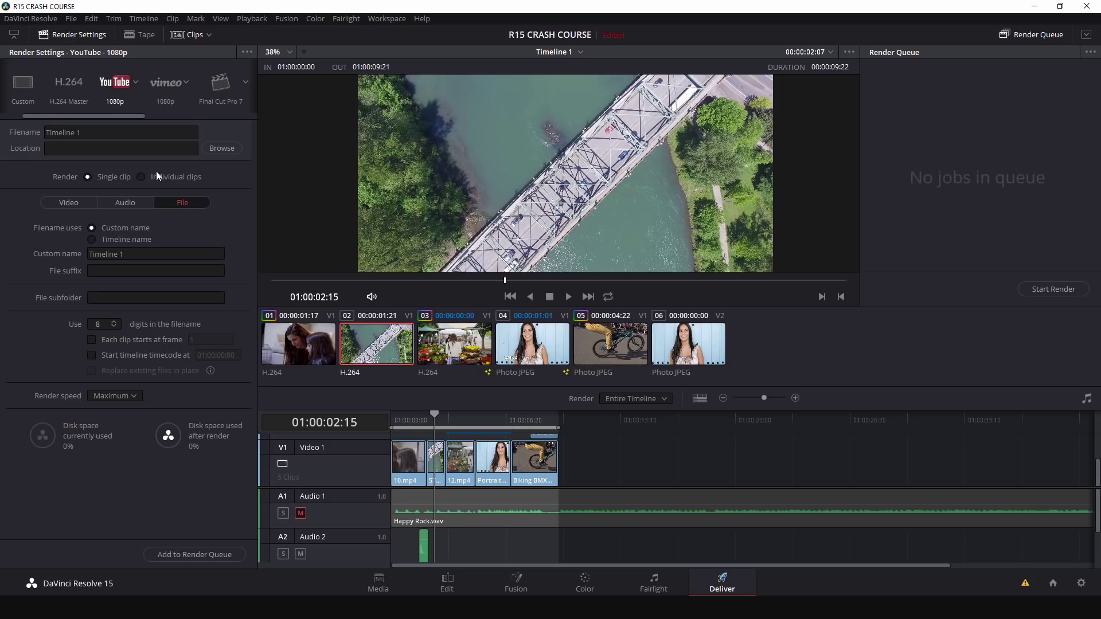
# Step: Restrict the video quality to 30000 Kb/s in the YouTube render settings
pyautogui.click(69, 203)
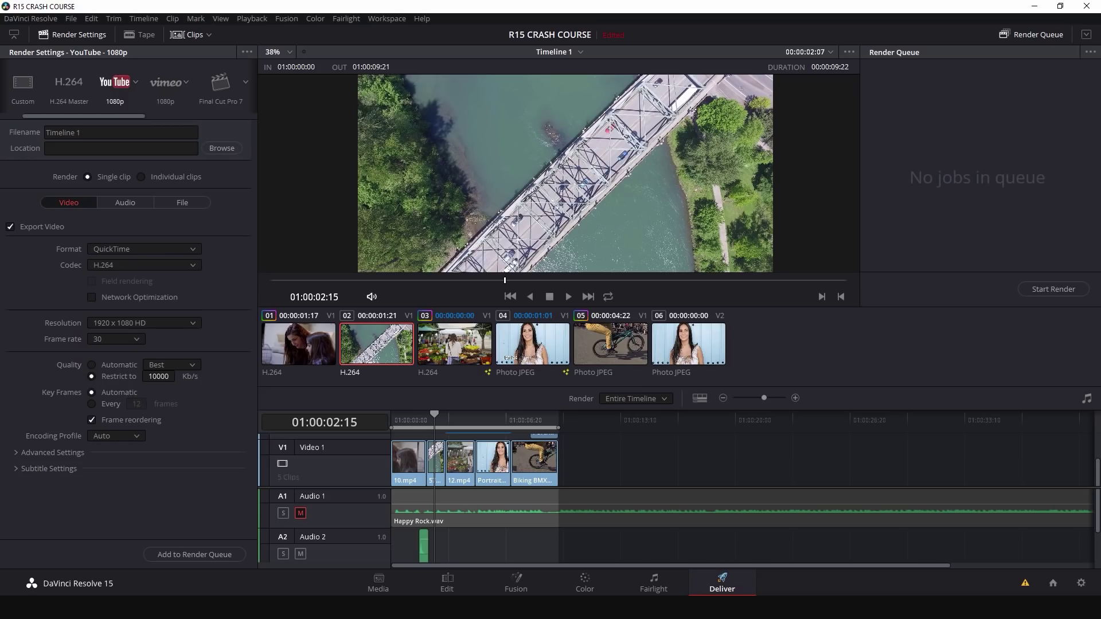
pyautogui.click(155, 376)
pyautogui.click(152, 374)
pyautogui.click(149, 373)
pyautogui.click(146, 373)
pyautogui.write('30000')
# Step: Switch to the Custom render preset and set its video codec to GoPro CineForm
pyautogui.moveTo(105, 115); pyautogui.dragTo(84, 115)
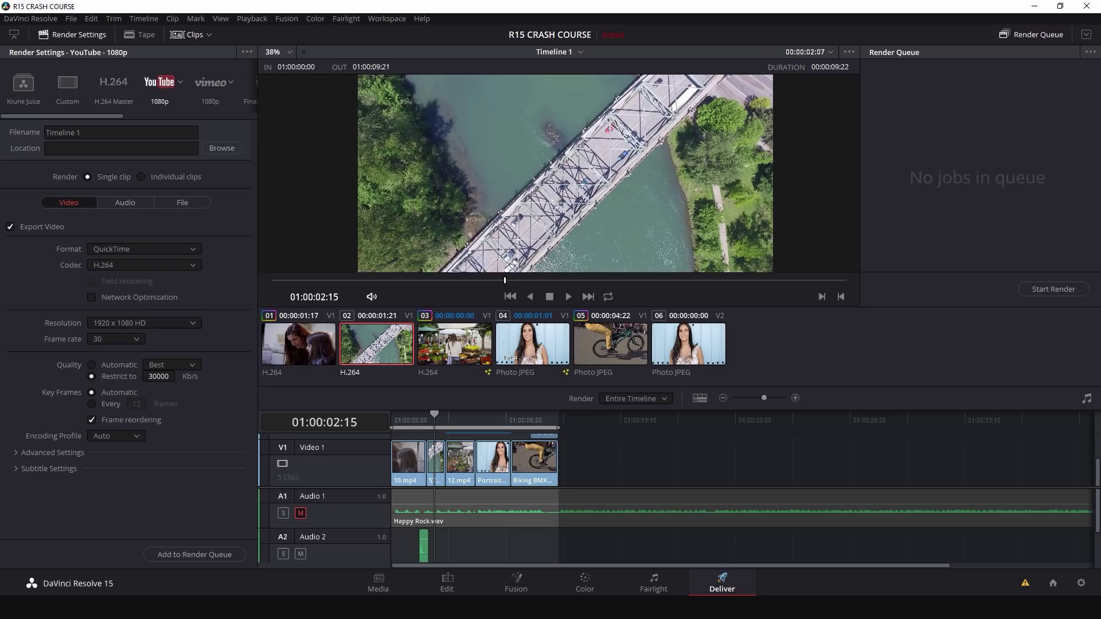
pyautogui.click(67, 84)
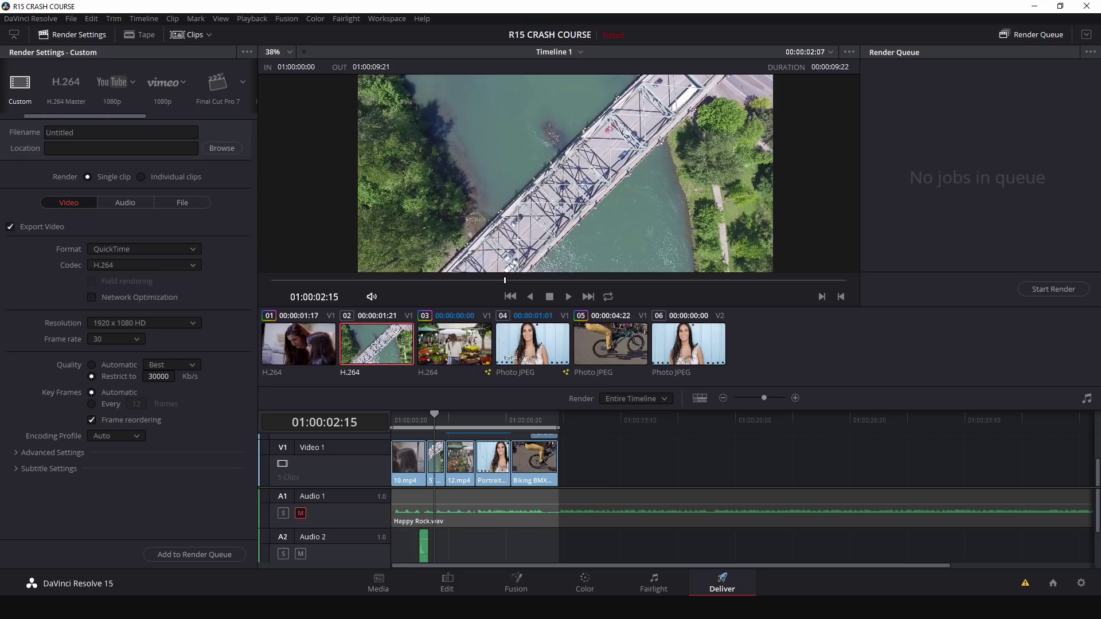
pyautogui.click(144, 265)
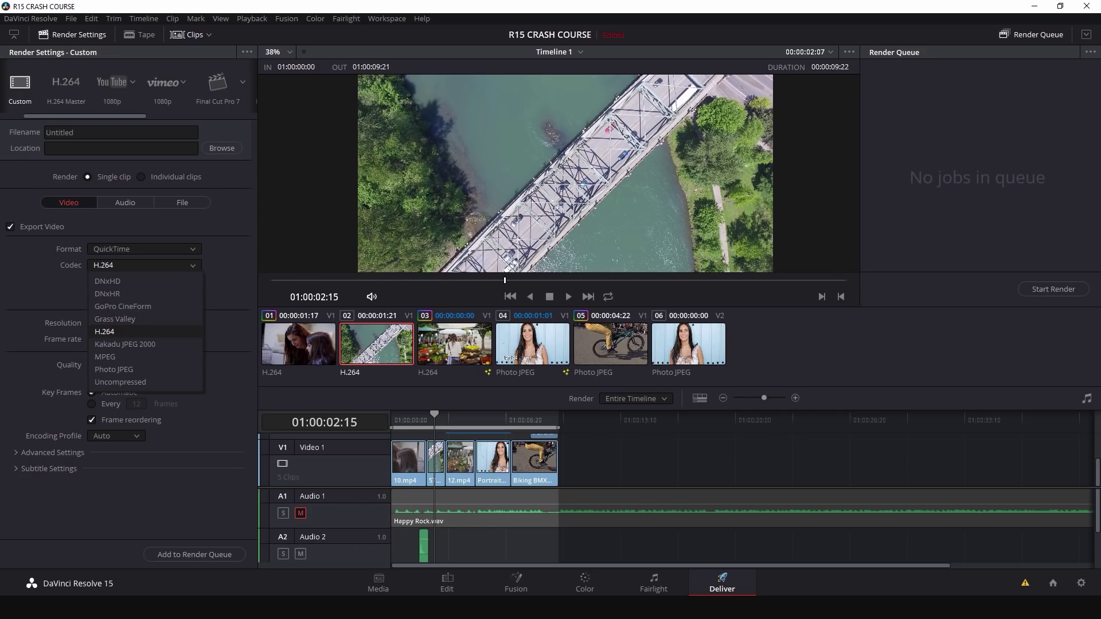
pyautogui.click(134, 307)
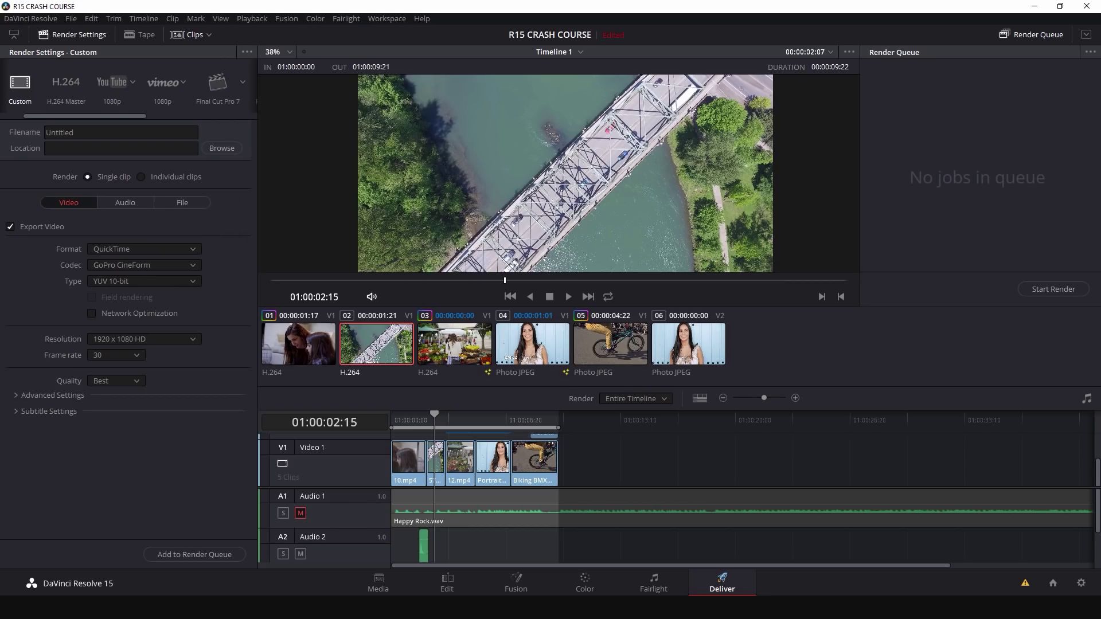
# Step: Return to the YouTube 1080p preset and restrict its video quality to 30000 Kb/s
pyautogui.click(121, 85)
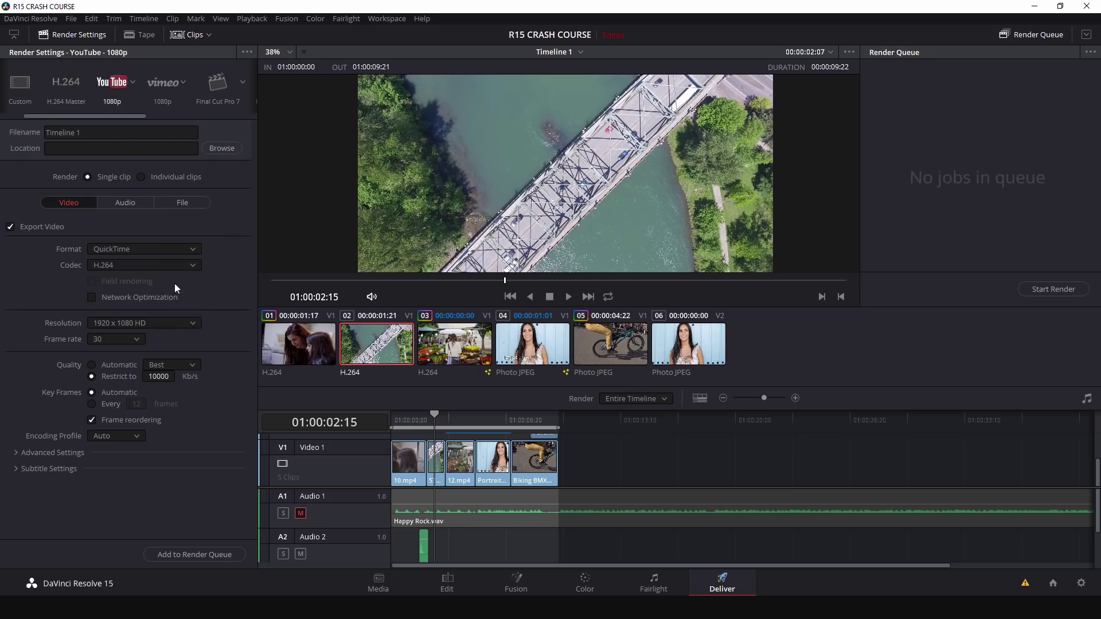
pyautogui.click(152, 376)
pyautogui.write('30000')
pyautogui.press('Return')
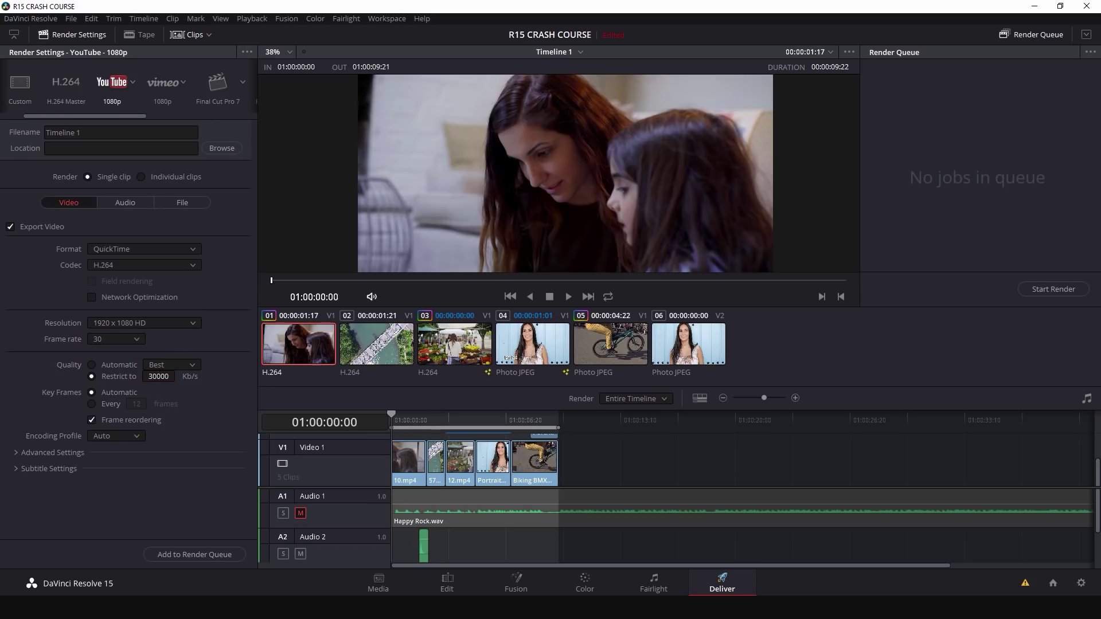
# Step: Add the YouTube render to the queue with the filename RENDER and the Desktop as its location
pyautogui.click(89, 132)
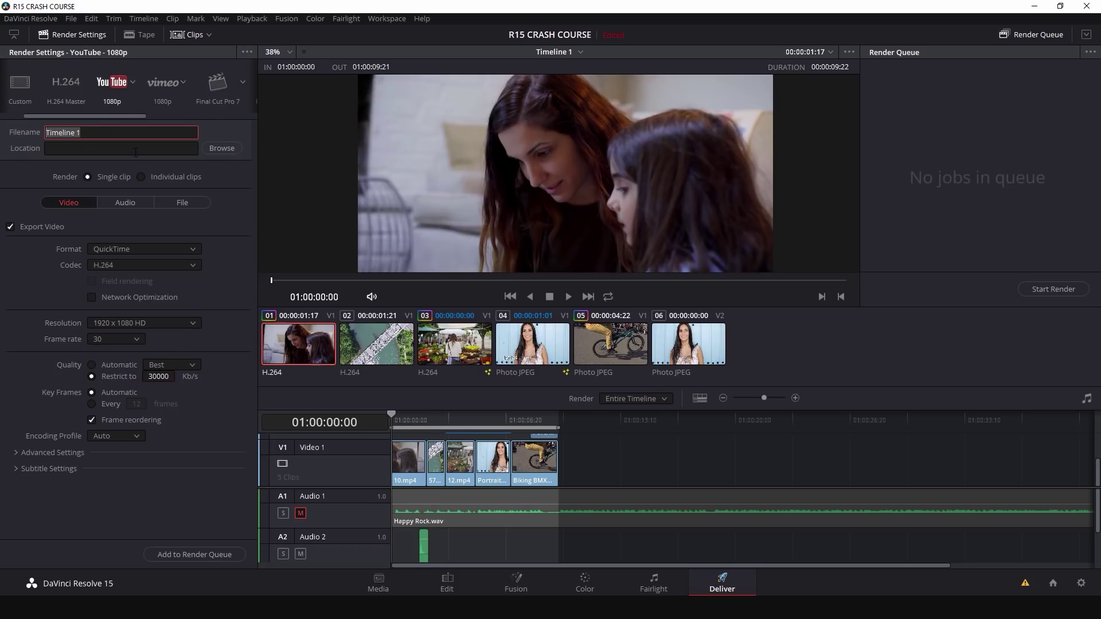
pyautogui.write('RENDER')
pyautogui.click(236, 183)
pyautogui.click(220, 149)
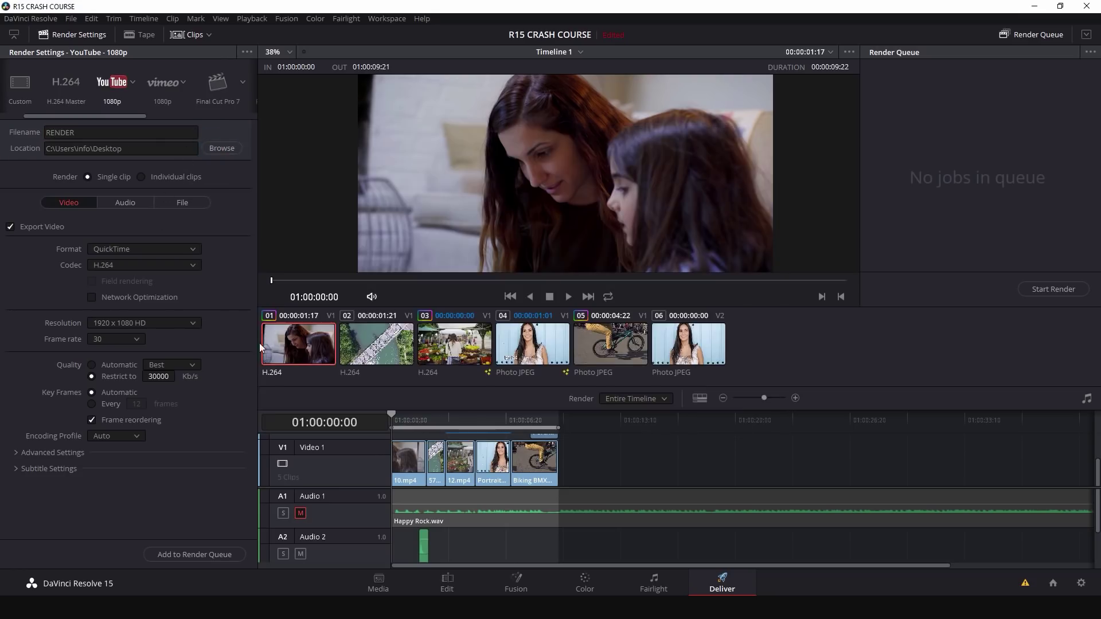
pyautogui.click(199, 553)
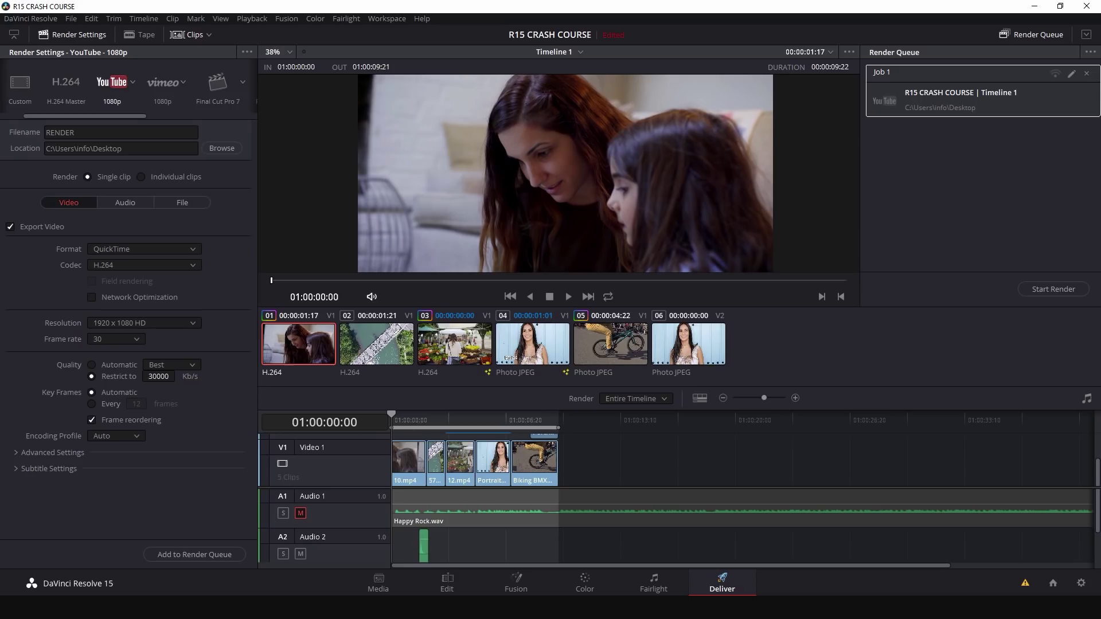
pyautogui.click(932, 168)
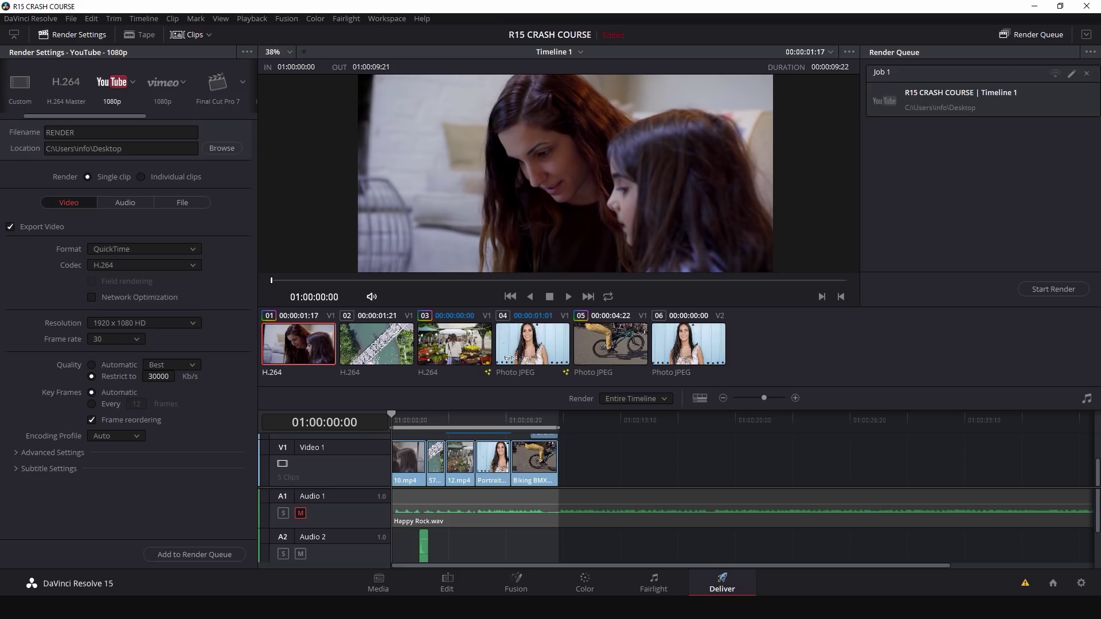
# Step: Add a second render job using the Custom preset with the GoPro CineForm codec
pyautogui.click(23, 87)
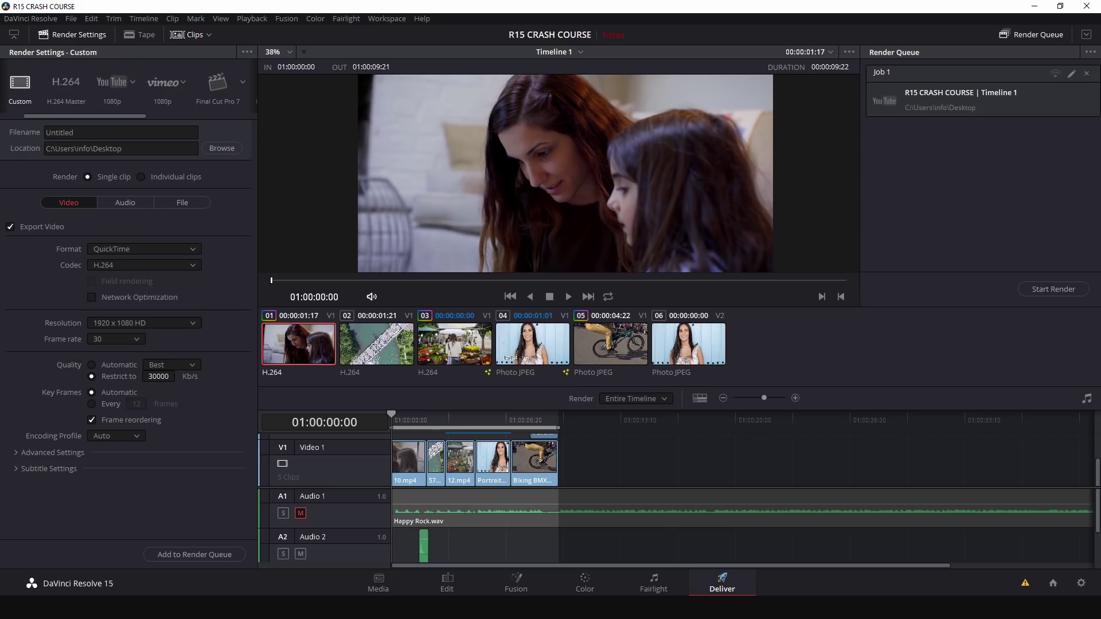
pyautogui.click(144, 265)
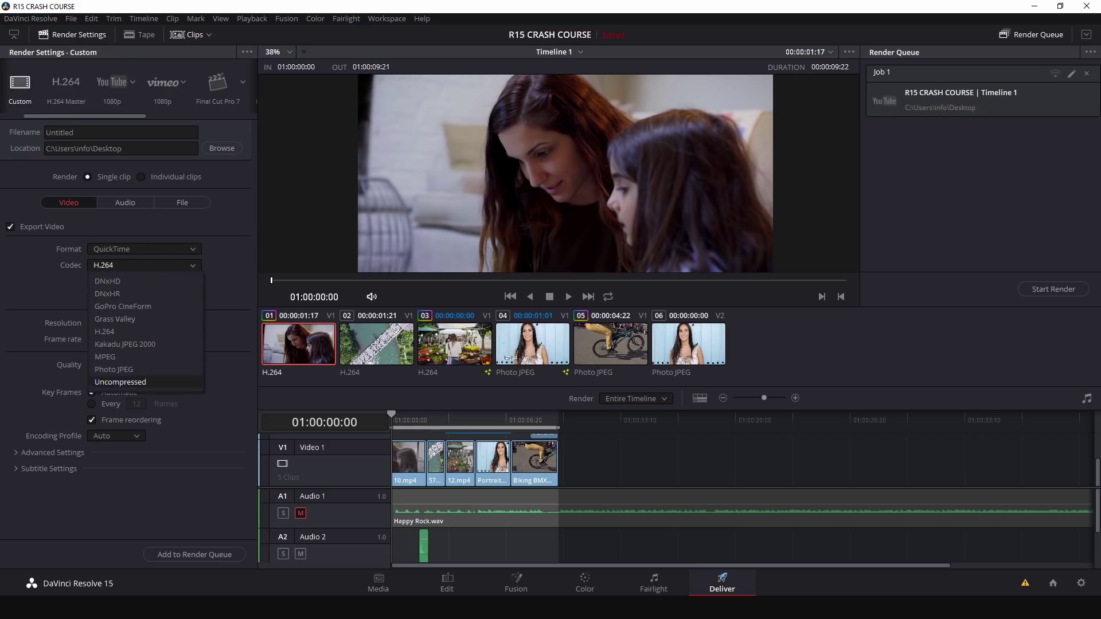
pyautogui.click(143, 380)
pyautogui.click(197, 553)
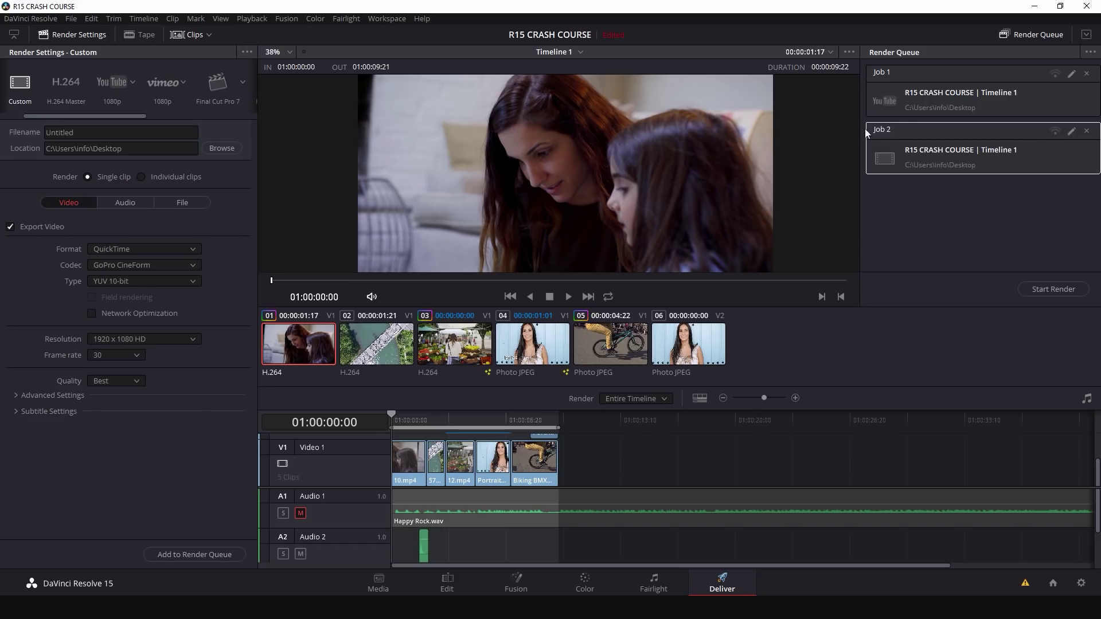
# Step: Add a third render job using the Vimeo 720p preset
pyautogui.click(176, 81)
pyautogui.click(182, 84)
pyautogui.click(163, 110)
pyautogui.click(194, 555)
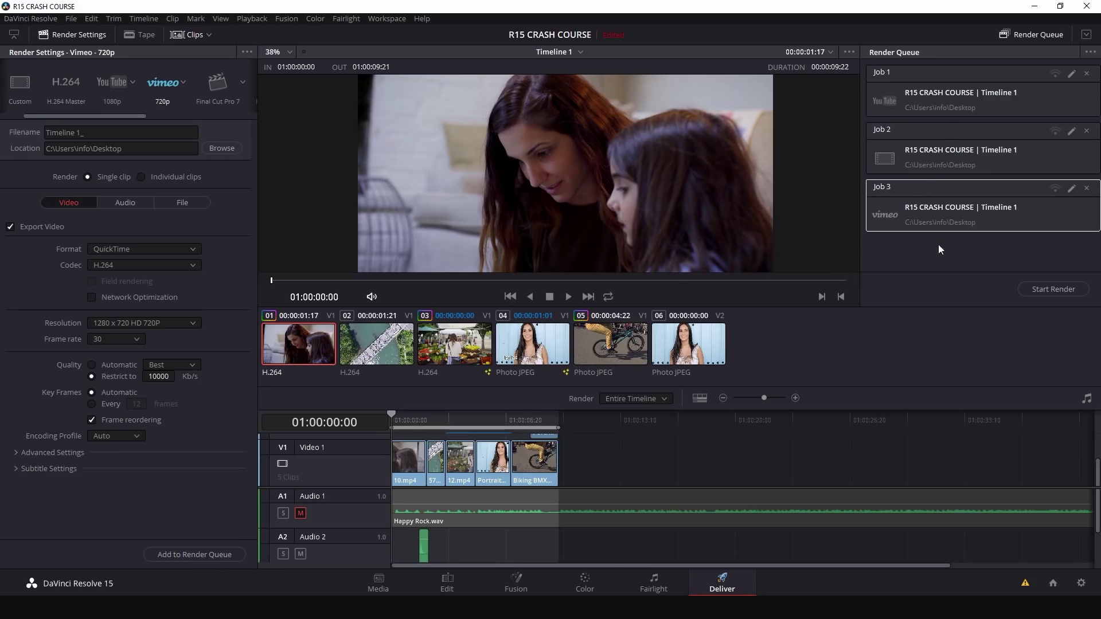
# Step: Remove the extra jobs from the render queue and start rendering the first job
pyautogui.hotkey('ctrl', 'a')
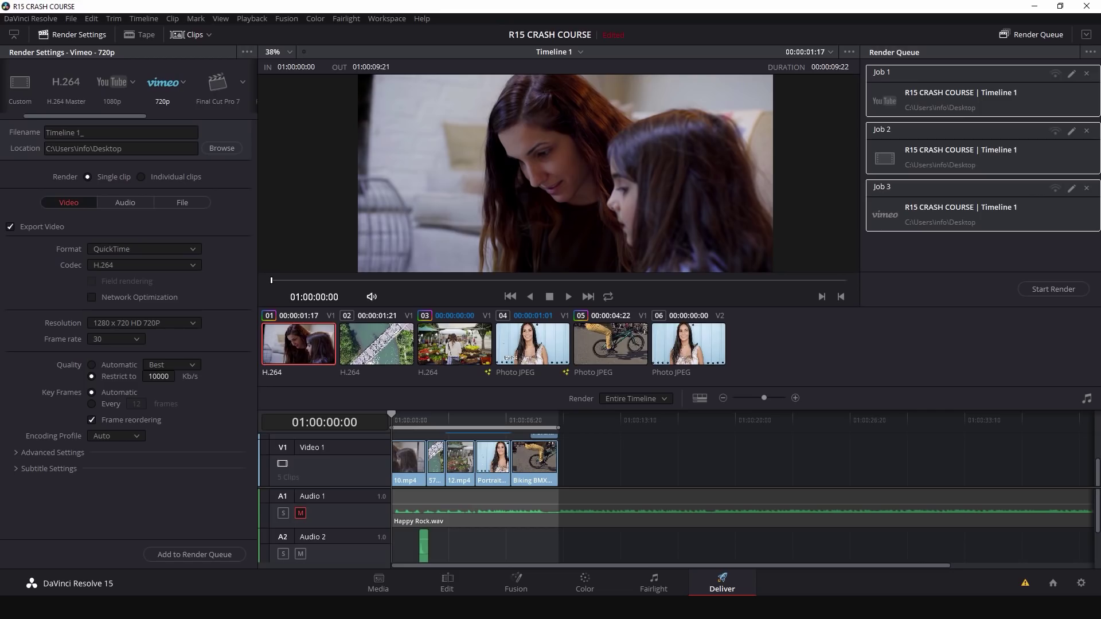
pyautogui.press('Delete')
pyautogui.press('Delete')
pyautogui.click(968, 76)
pyautogui.click(1054, 290)
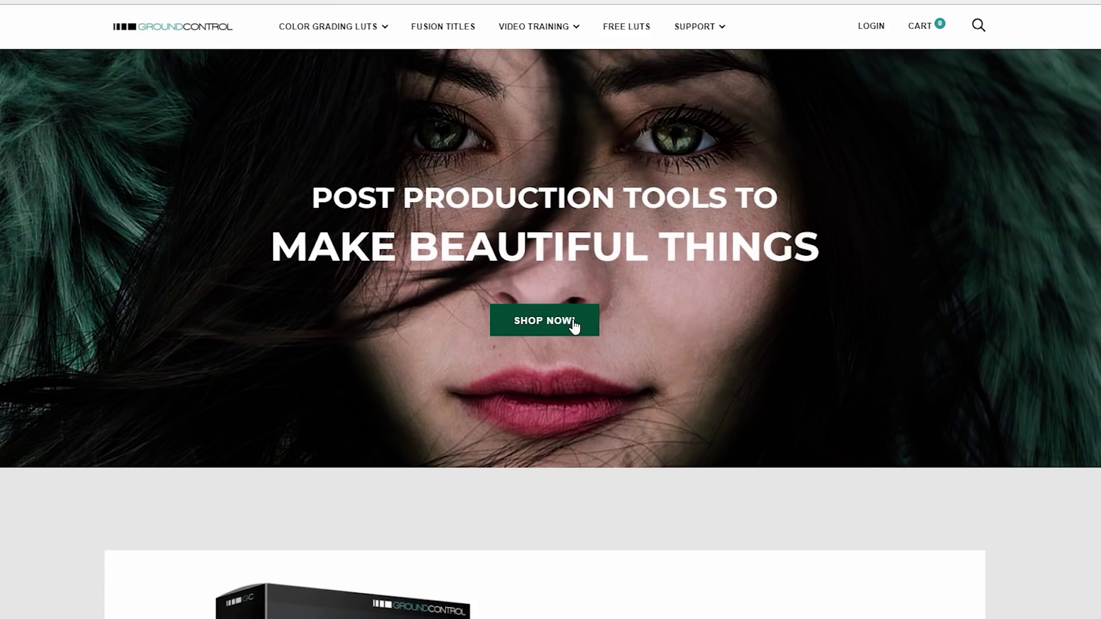
# Step: Switch to the Ground Control website and browse its color grading LUTs to the Drone LUTs collection
pyautogui.click(574, 325)
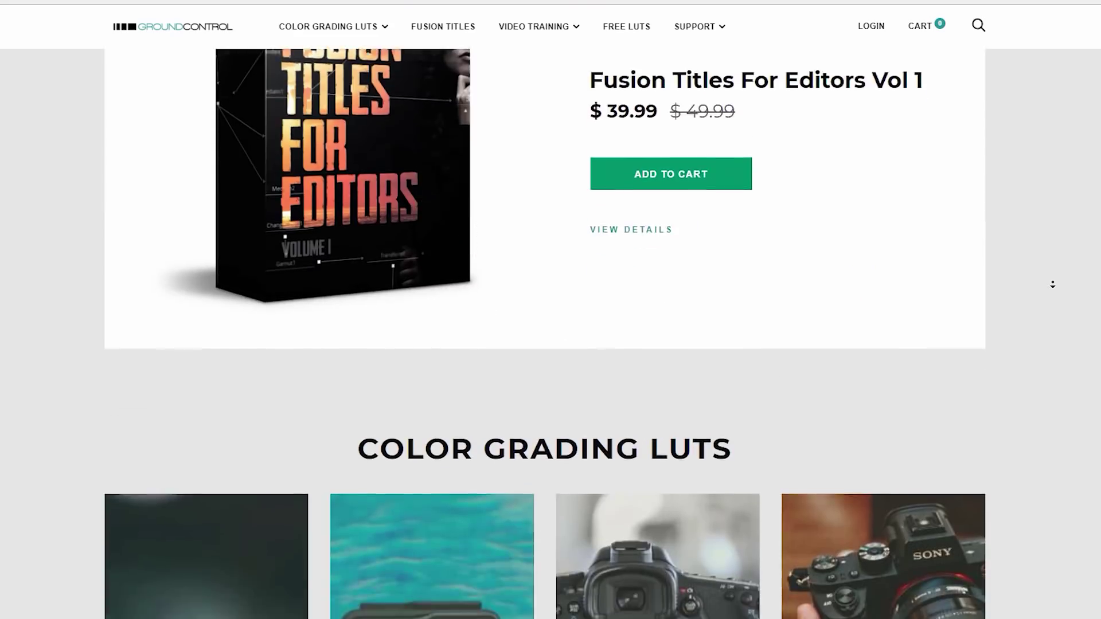
pyautogui.scroll(-2, 1052, 284)
pyautogui.scroll(-4, 1053, 284)
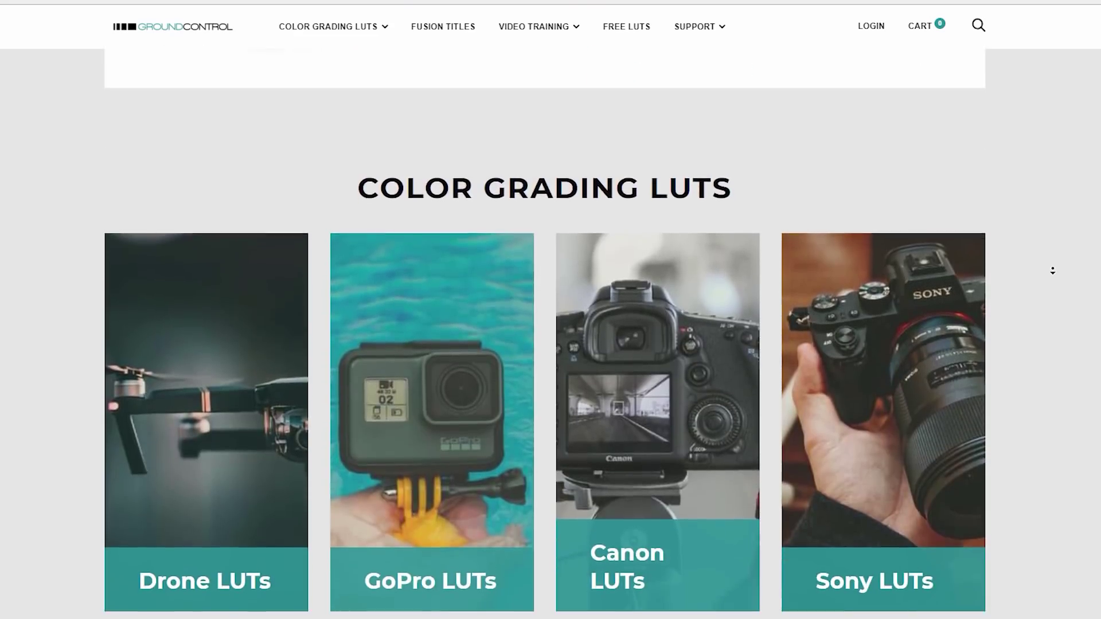
pyautogui.scroll(-1, 1053, 267)
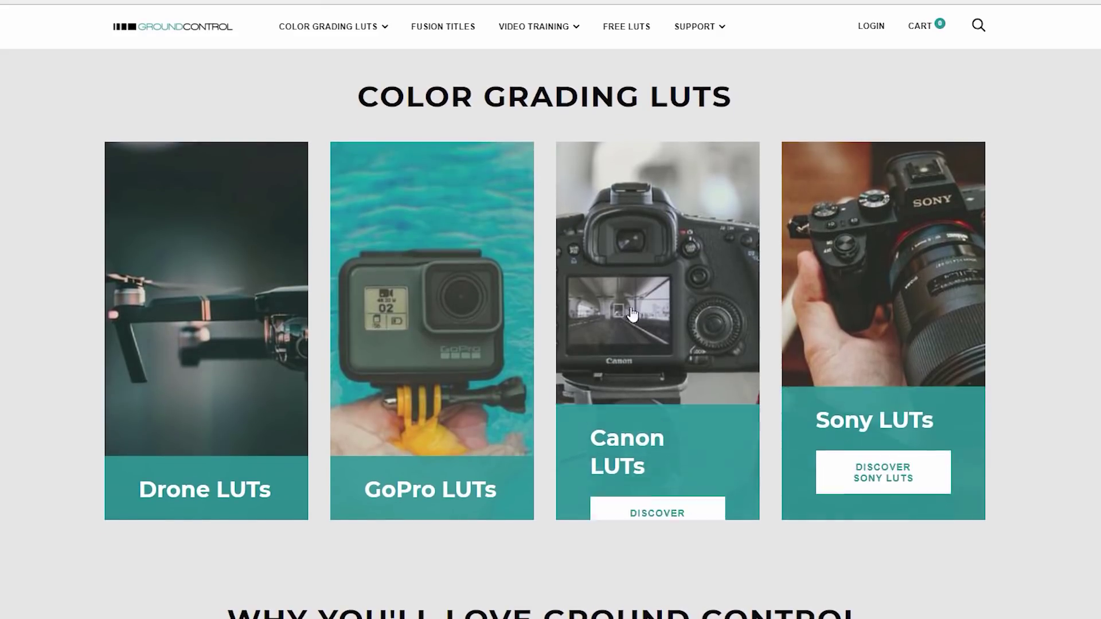
pyautogui.click(244, 317)
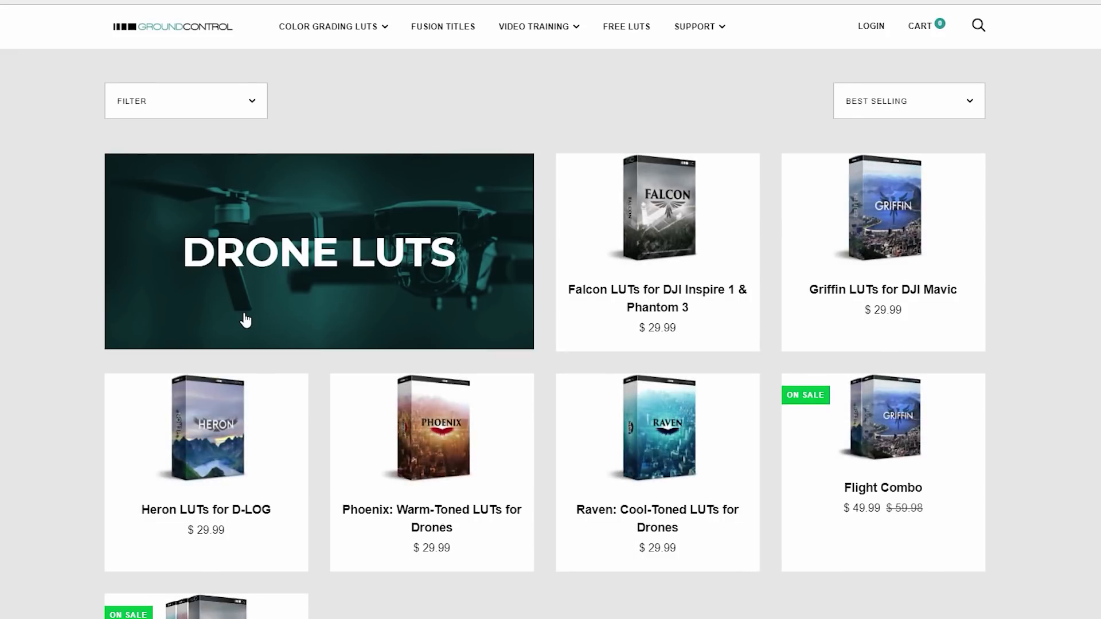